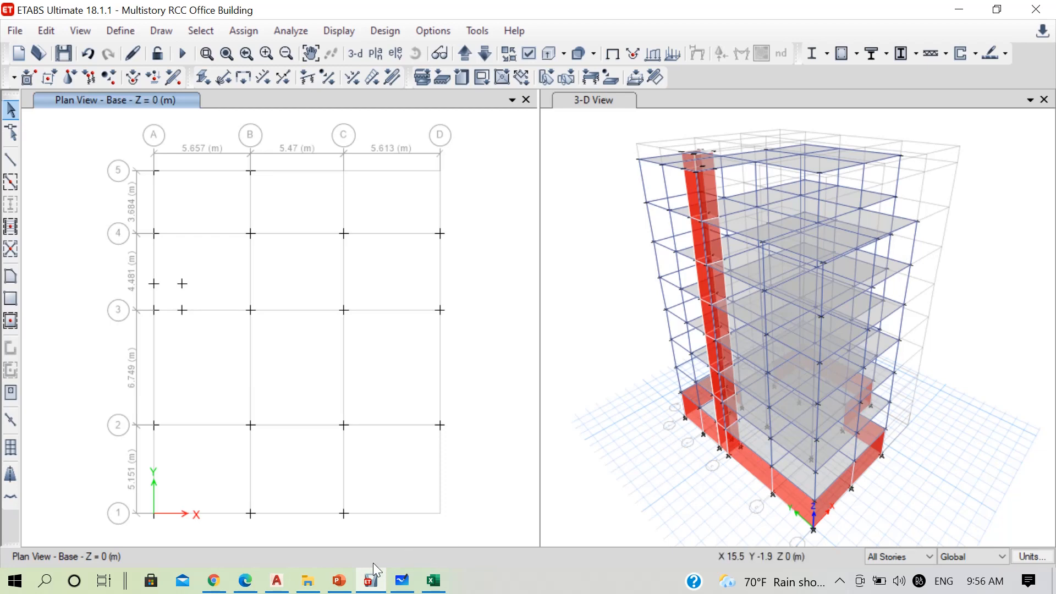
Switch to the AutoCAD architectural plan and measure the upper stair flight's width from the wall line to the stair well edge
{"action": "left_click", "coordinate": [278, 584]}
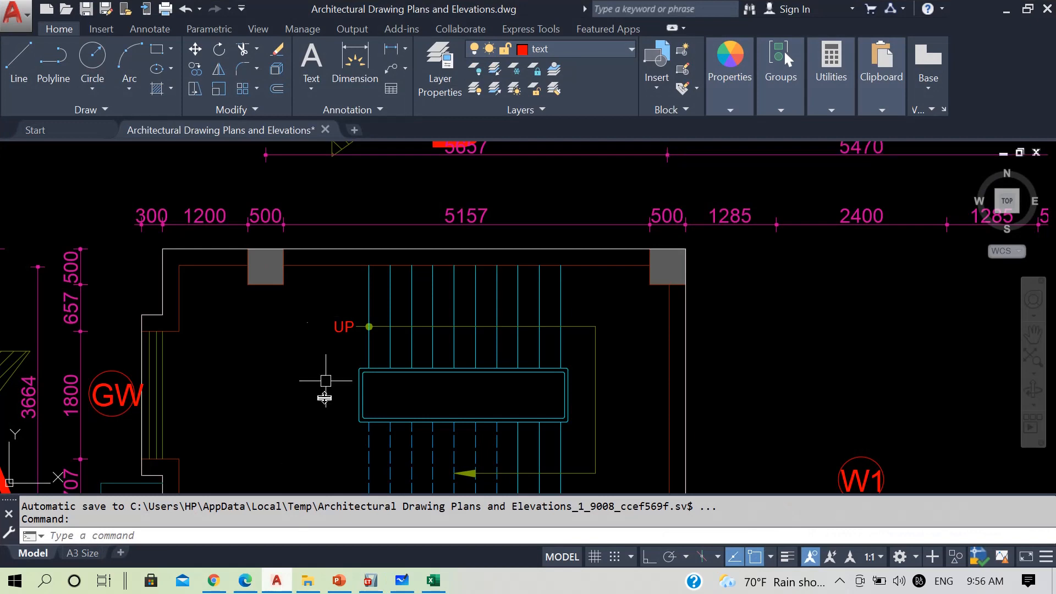
{"action": "scroll", "coordinate": [360, 262], "scroll_direction": "down", "scroll_amount": 3}
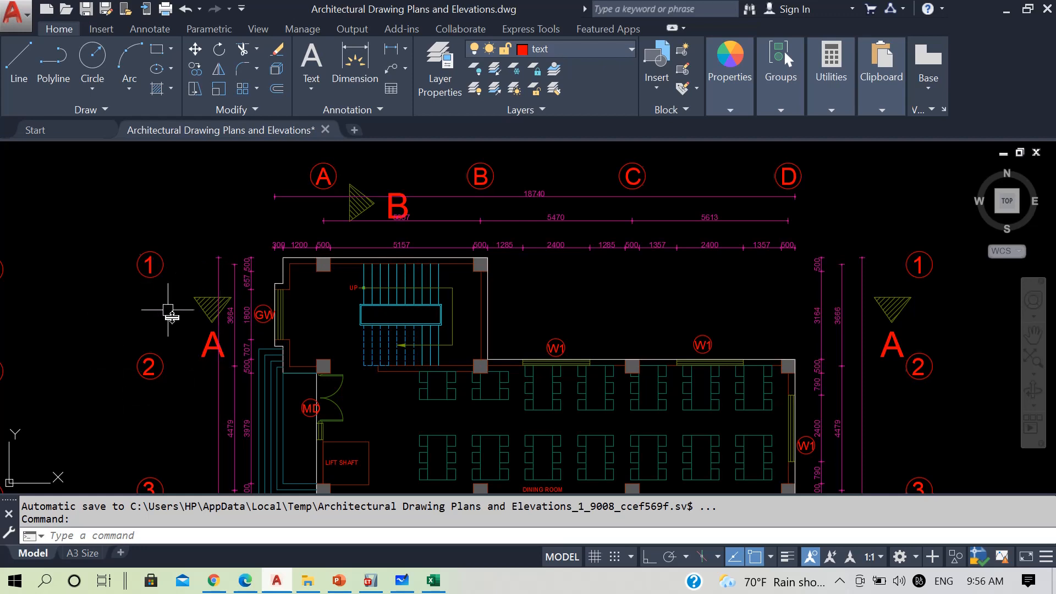
{"action": "scroll", "coordinate": [387, 280], "scroll_direction": "up", "scroll_amount": 4}
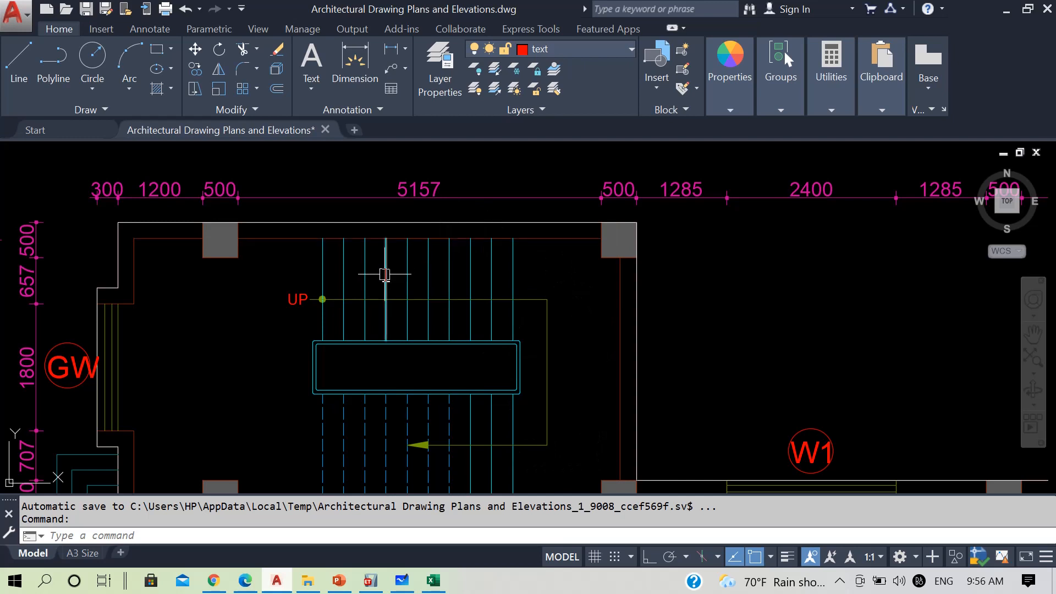
{"action": "type", "text": "di"}
{"action": "key", "text": "Return"}
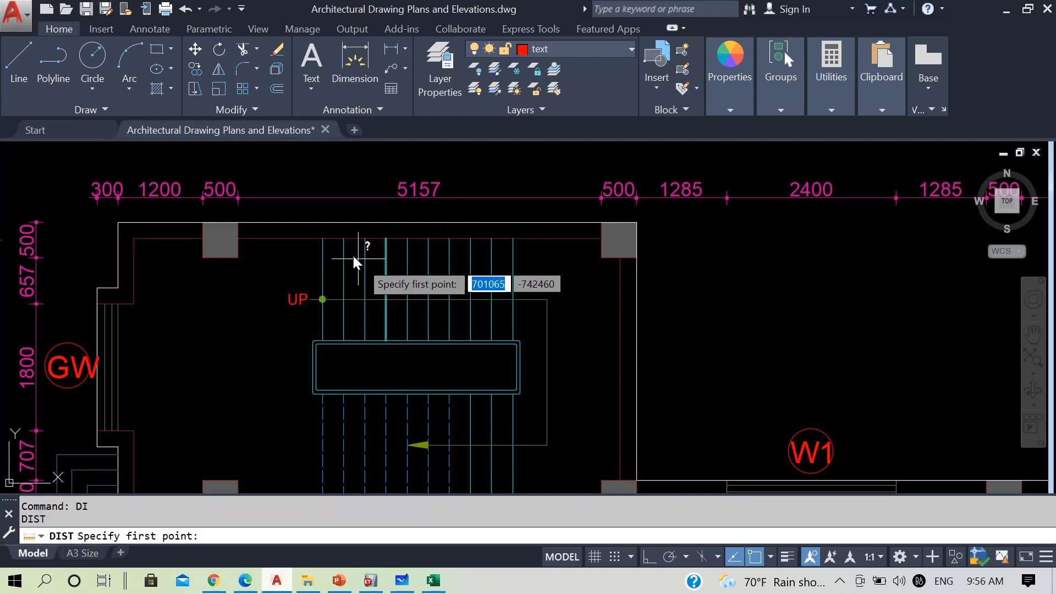
{"action": "left_click", "coordinate": [322, 238]}
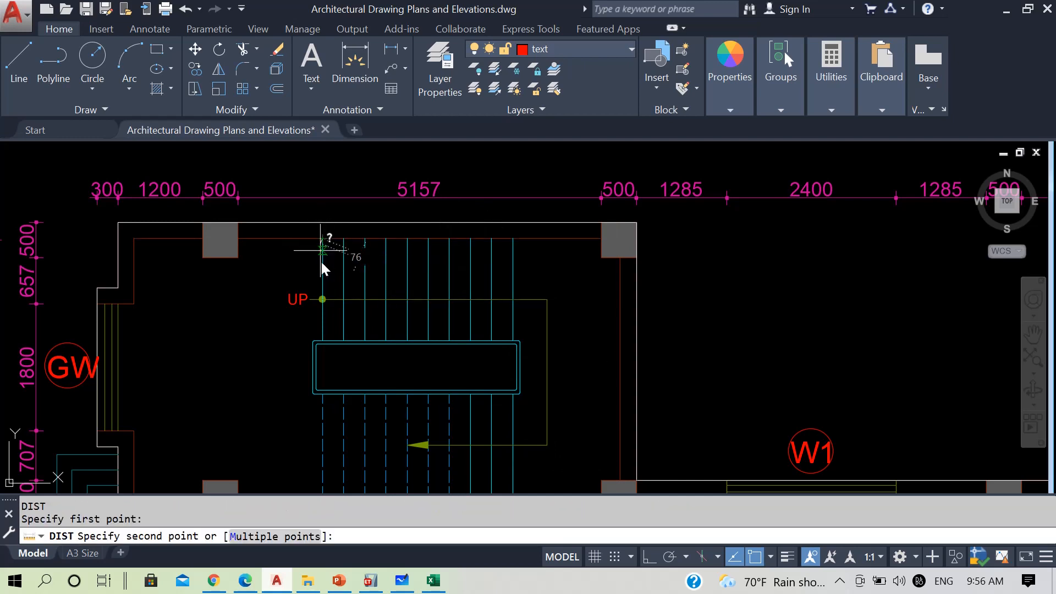
{"action": "left_click", "coordinate": [325, 345]}
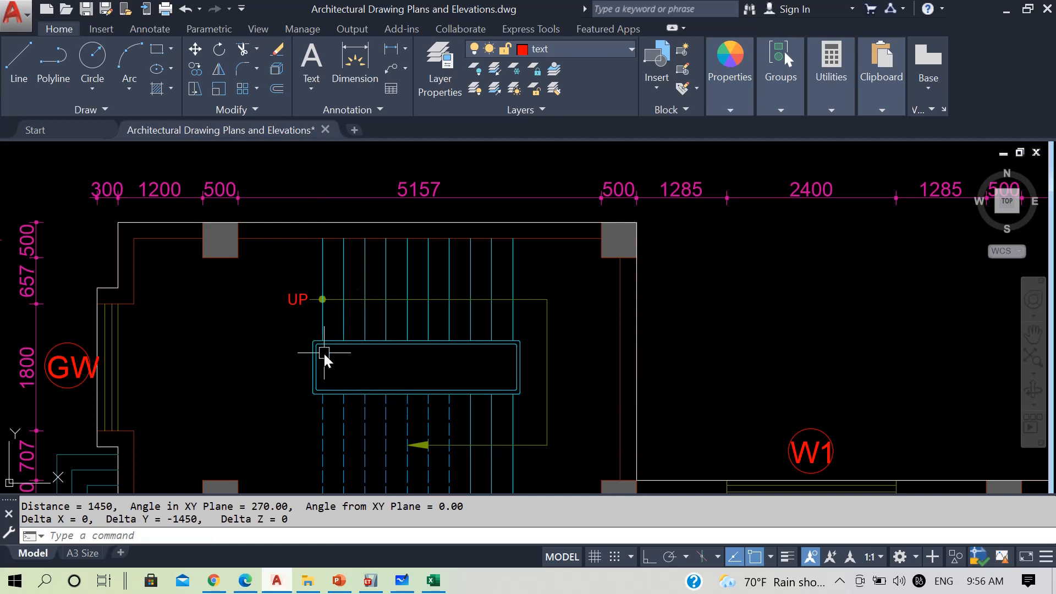
Check the gap between the two stair flights across the stair well with the DIST command
{"action": "scroll", "coordinate": [311, 404], "scroll_direction": "up", "scroll_amount": 2}
{"action": "key", "text": "Return"}
{"action": "left_click", "coordinate": [327, 305]}
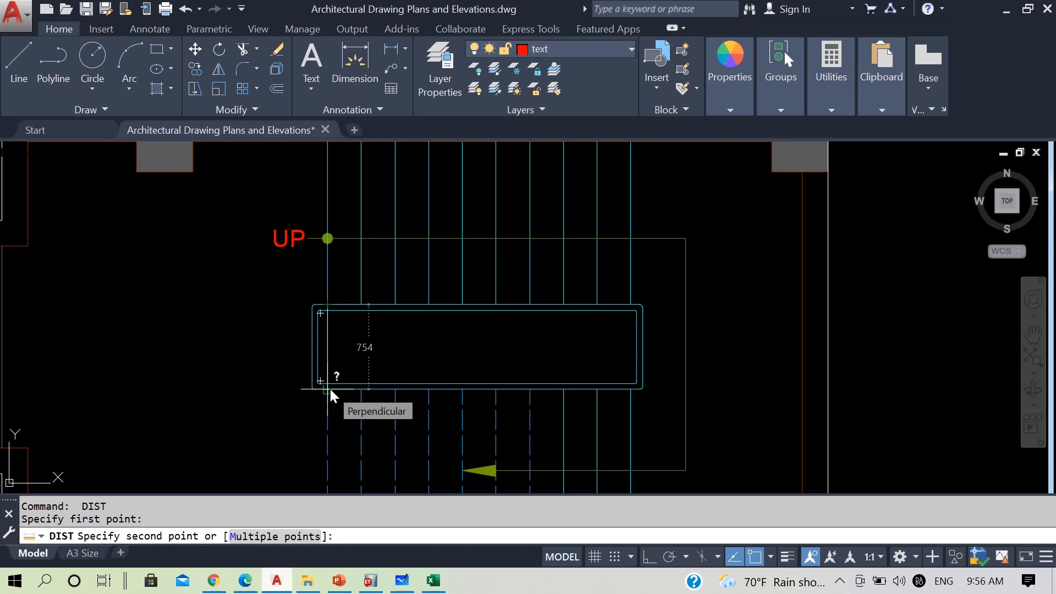
{"action": "key", "text": "Escape"}
{"action": "scroll", "coordinate": [342, 344], "scroll_direction": "down", "scroll_amount": 2}
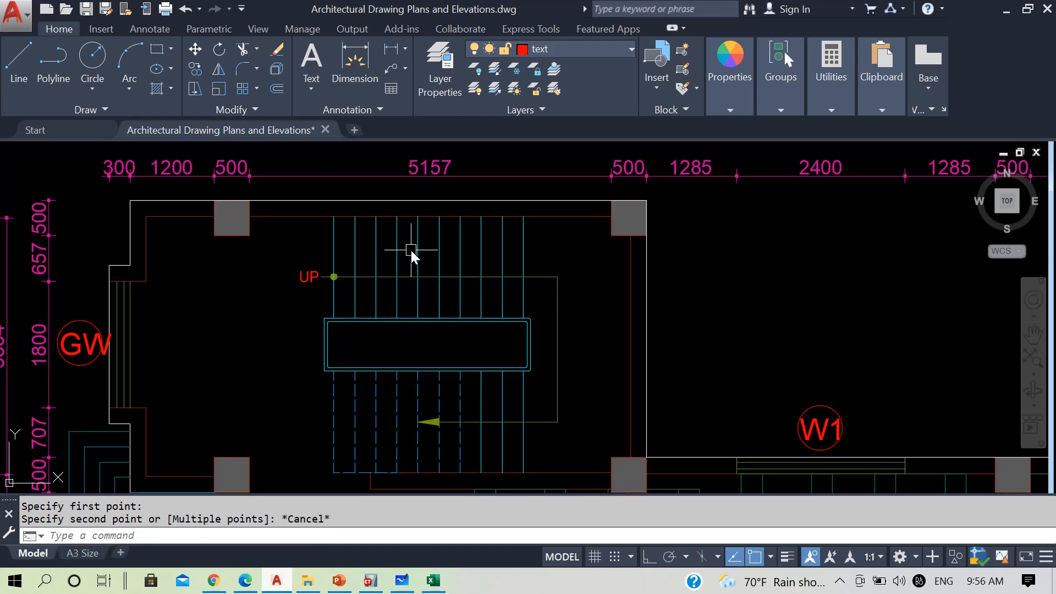
Measure from the last riser of the upper flight to the centre of the column at grid B, and return to ETABS
{"action": "key", "text": "space"}
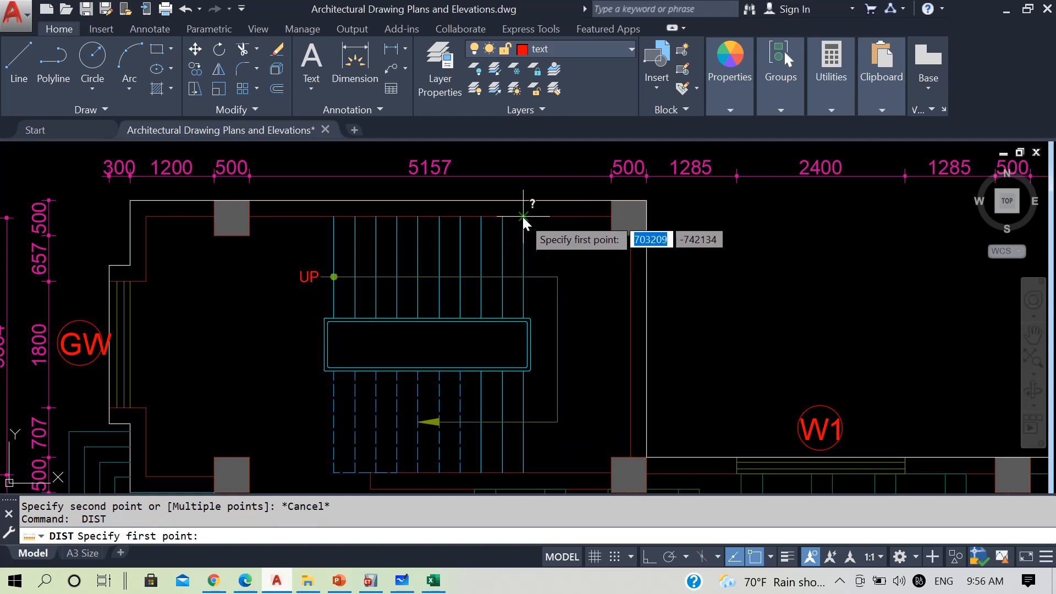
{"action": "left_click", "coordinate": [522, 216]}
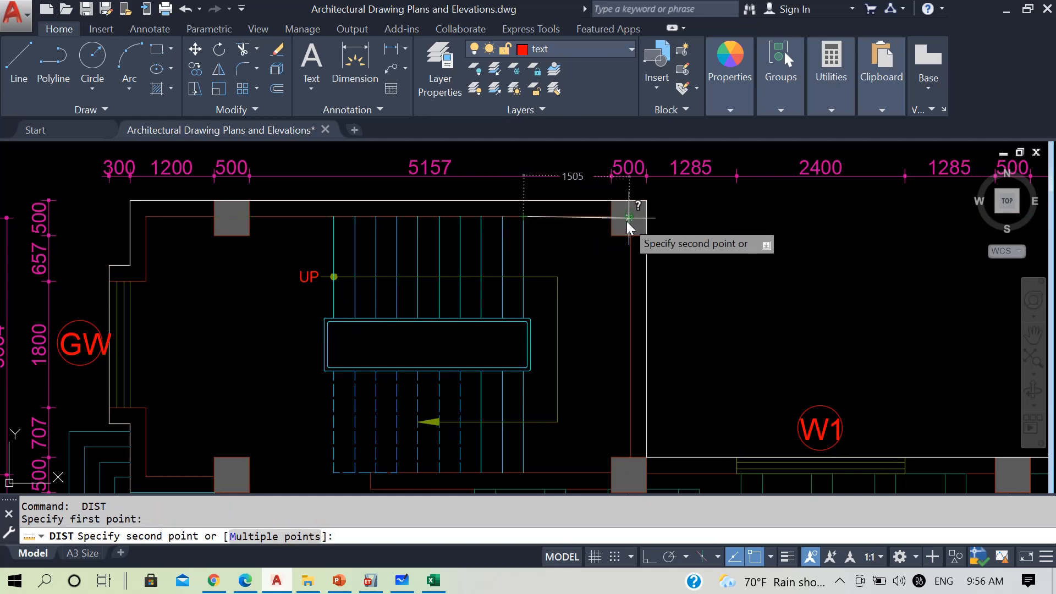
{"action": "key", "text": "Escape"}
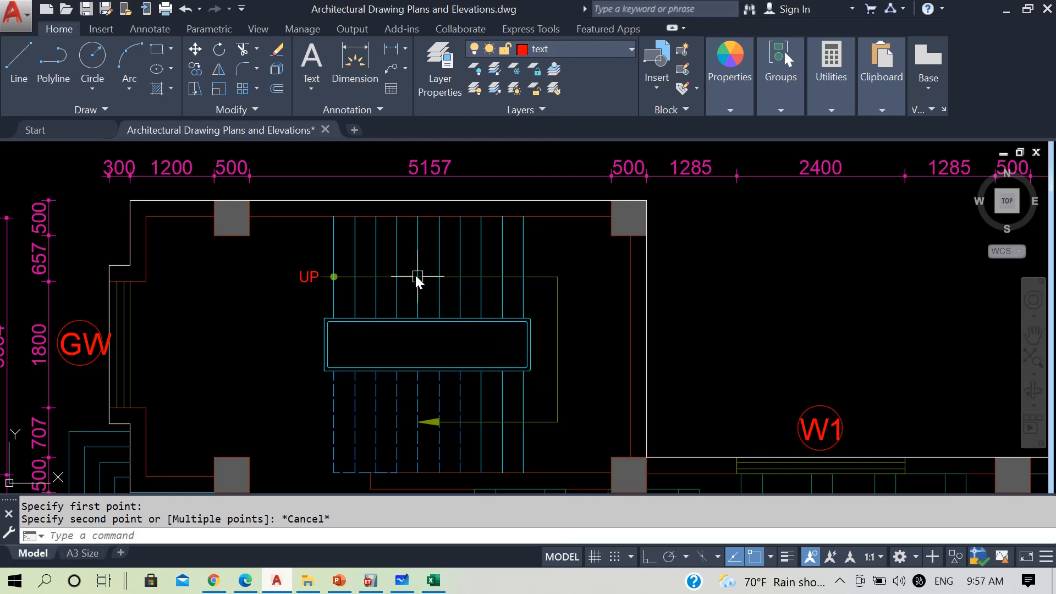
{"action": "left_click", "coordinate": [1012, 7]}
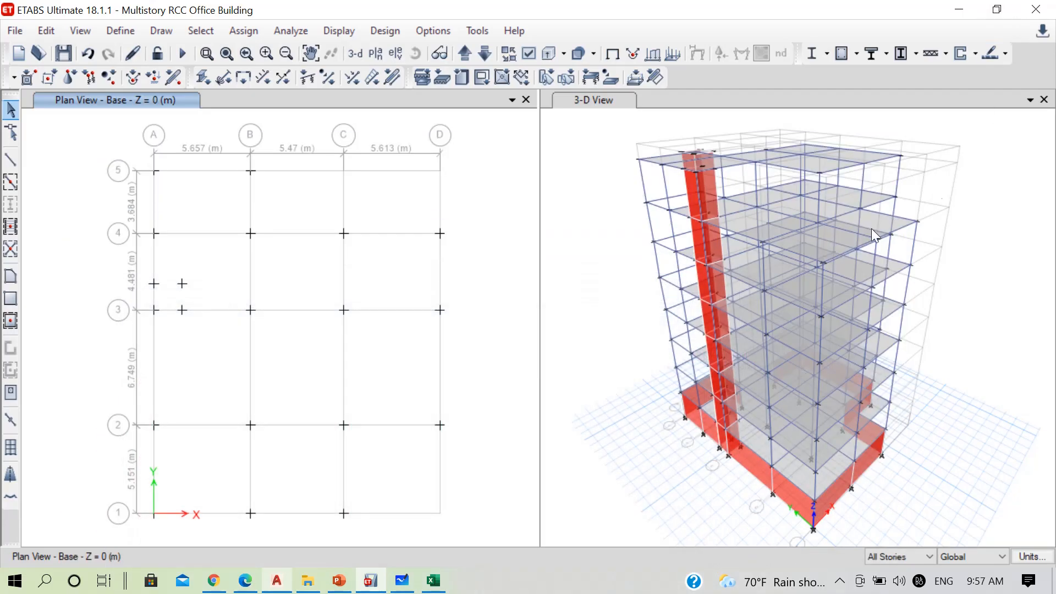
{"action": "left_click", "coordinate": [840, 580]}
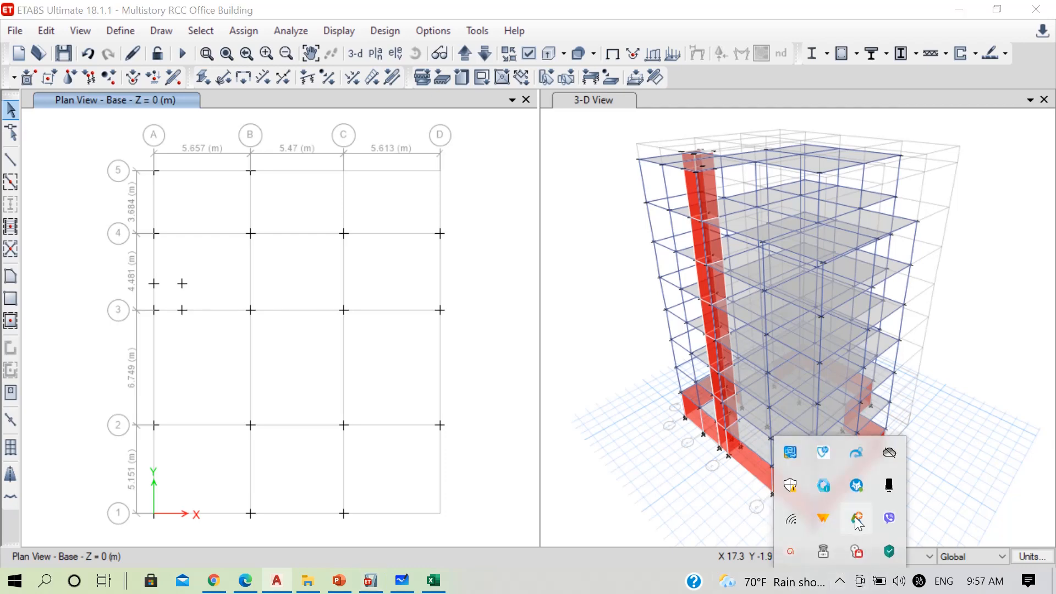
{"action": "left_click", "coordinate": [818, 547]}
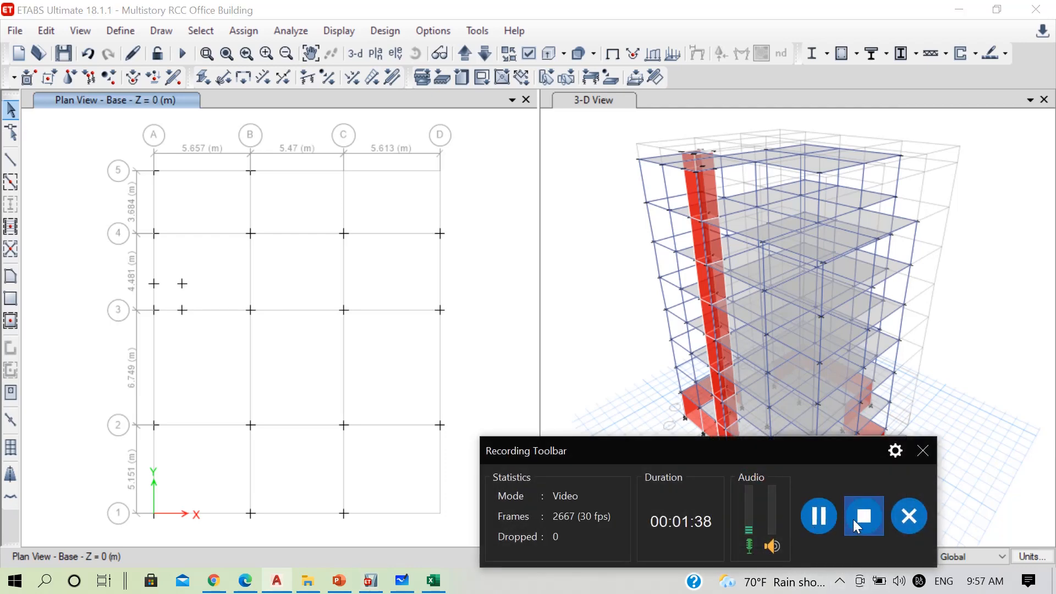
{"action": "left_click", "coordinate": [819, 516]}
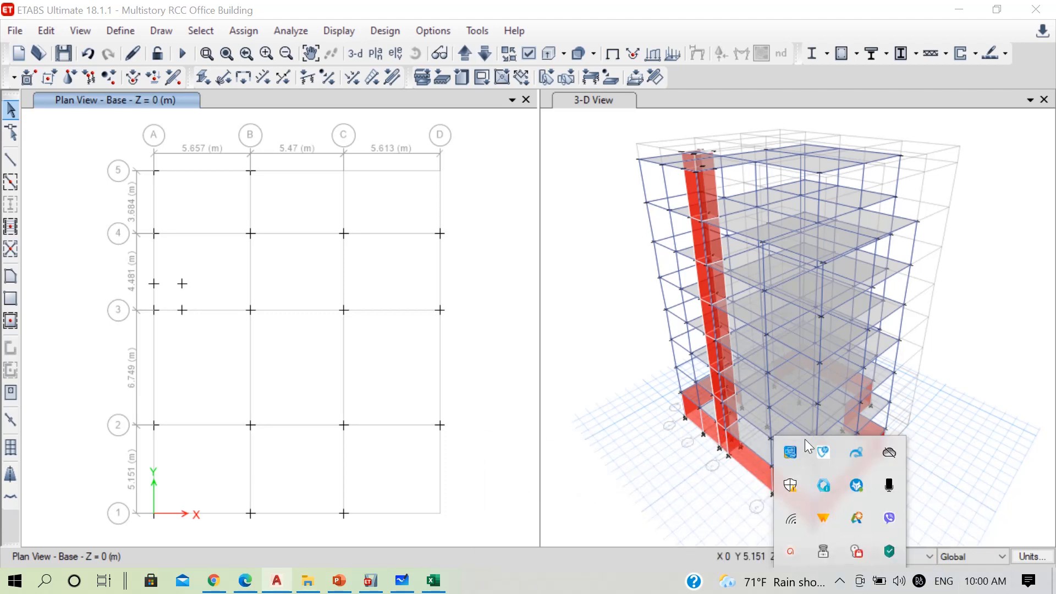
{"action": "left_click", "coordinate": [375, 578]}
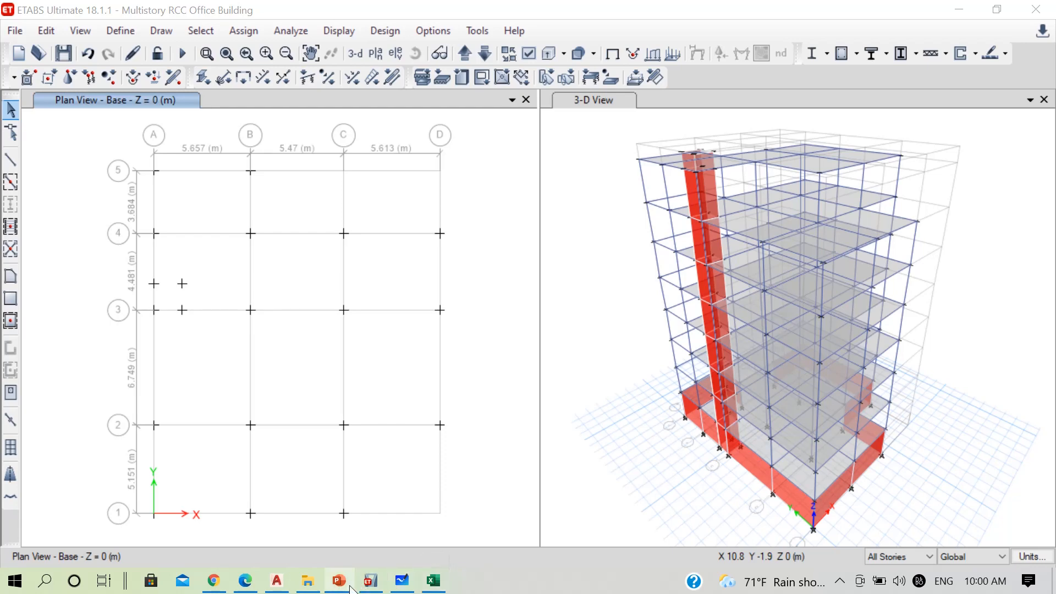
{"action": "left_click", "coordinate": [275, 584]}
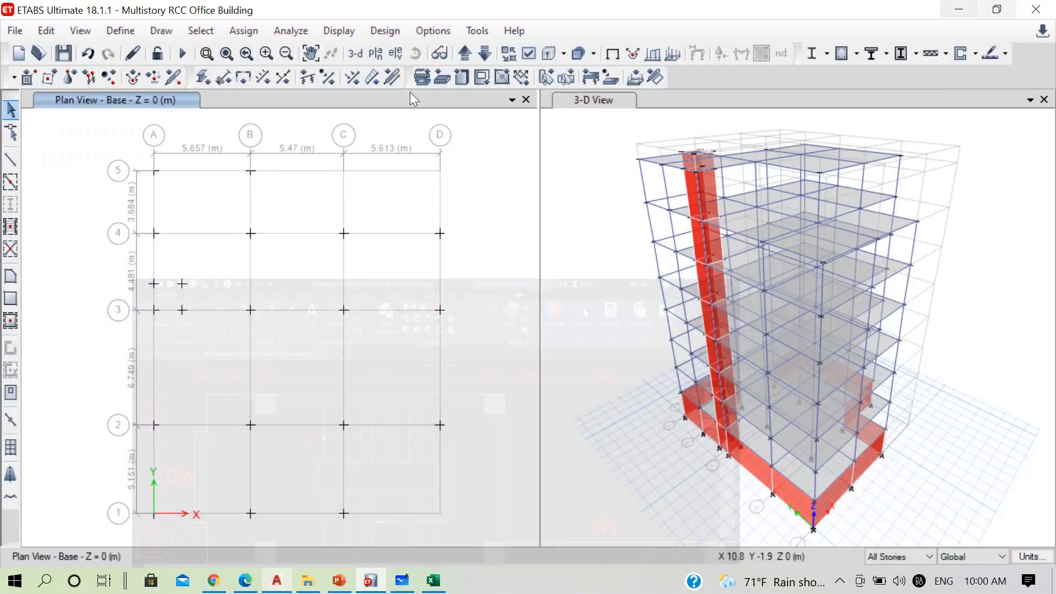
Draw a joint on the Base plan offset 1452 mm in X from grid point A-5
{"action": "left_click", "coordinate": [159, 31]}
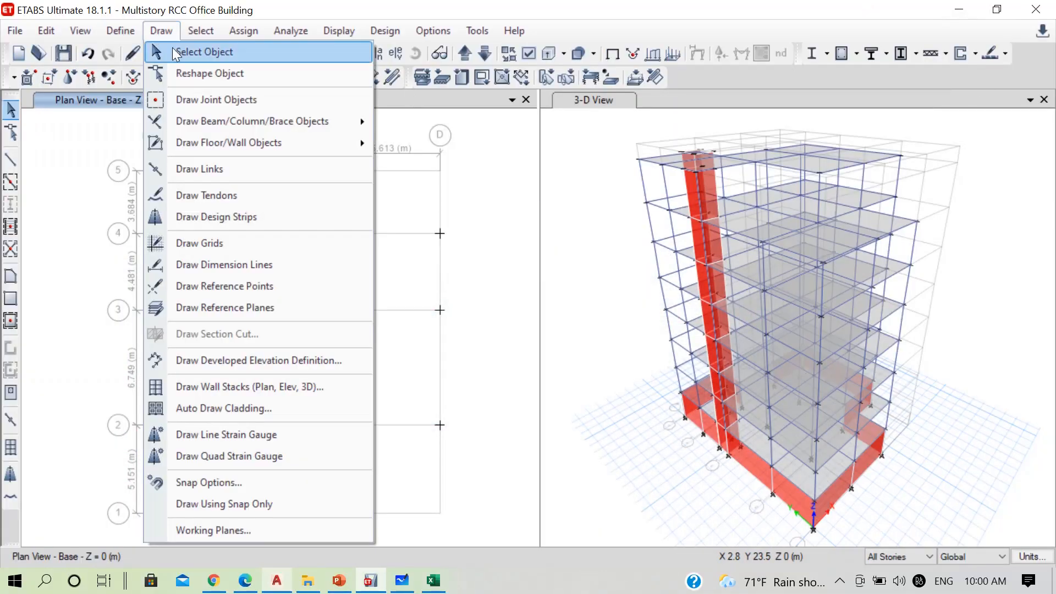
{"action": "left_click", "coordinate": [223, 98]}
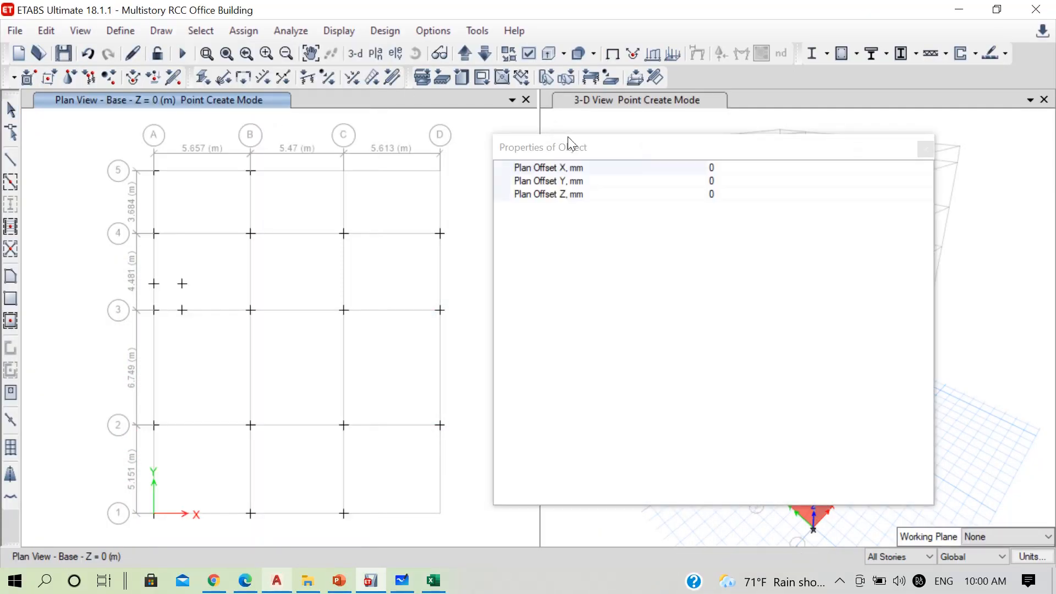
{"action": "left_click", "coordinate": [742, 169]}
{"action": "type", "text": "1452"}
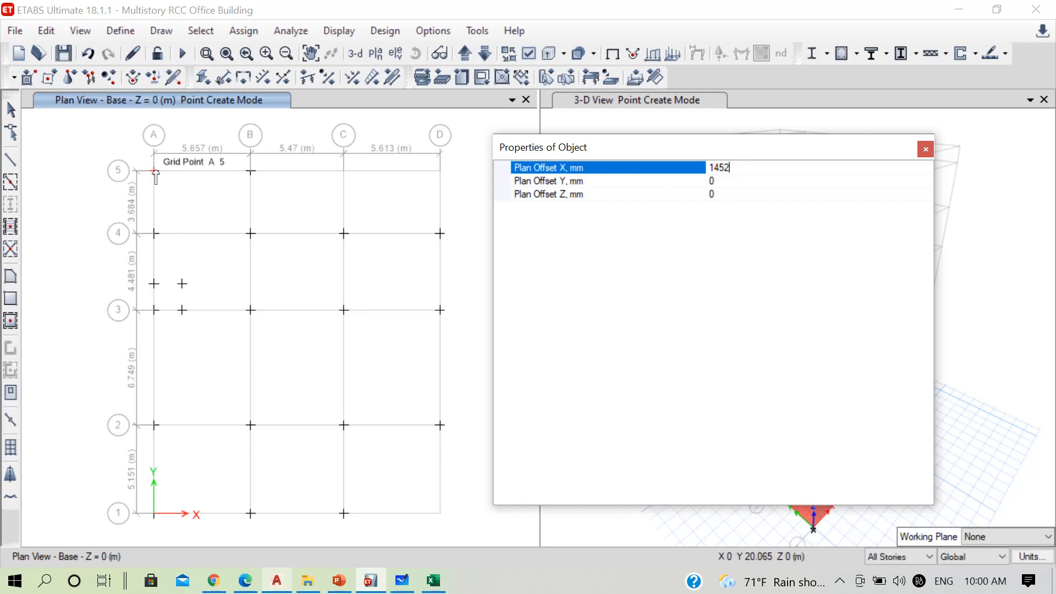
{"action": "left_click", "coordinate": [156, 171]}
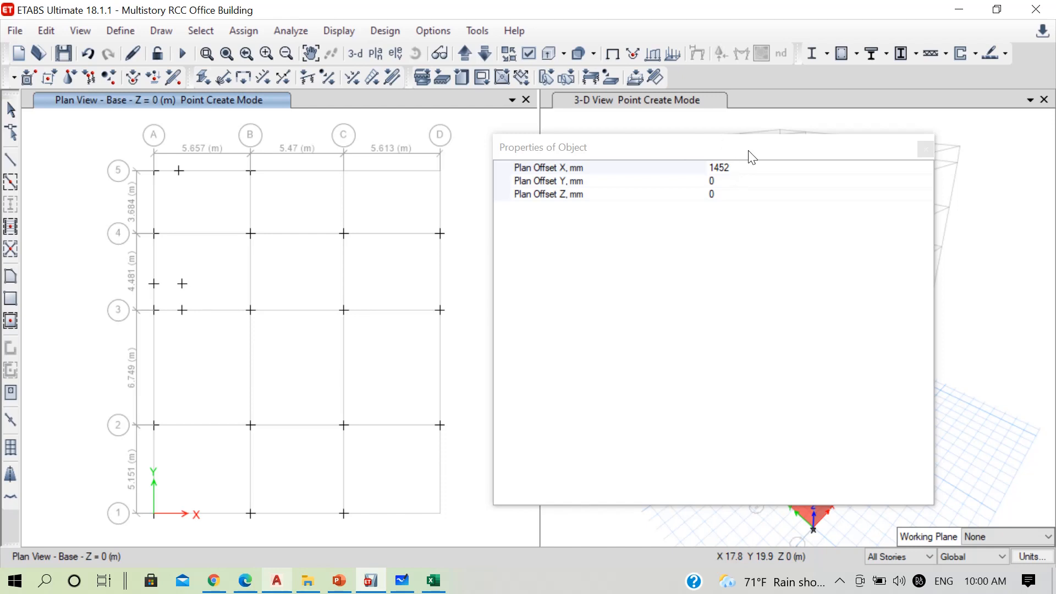
Set the plan offsets to X 0 and Y -1450 mm and draw a second joint from the new joint on grid line 5
{"action": "left_click", "coordinate": [747, 165]}
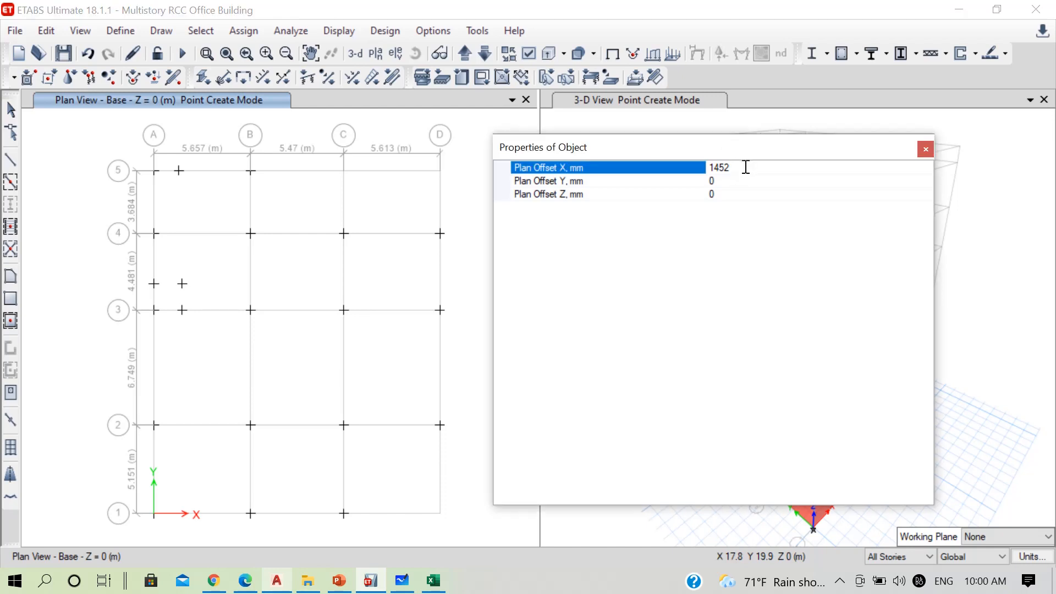
{"action": "left_click_drag", "start_coordinate": [746, 167], "coordinate": [696, 166]}
{"action": "key", "text": "BackSpace"}
{"action": "type", "text": "0"}
{"action": "left_click", "coordinate": [753, 179]}
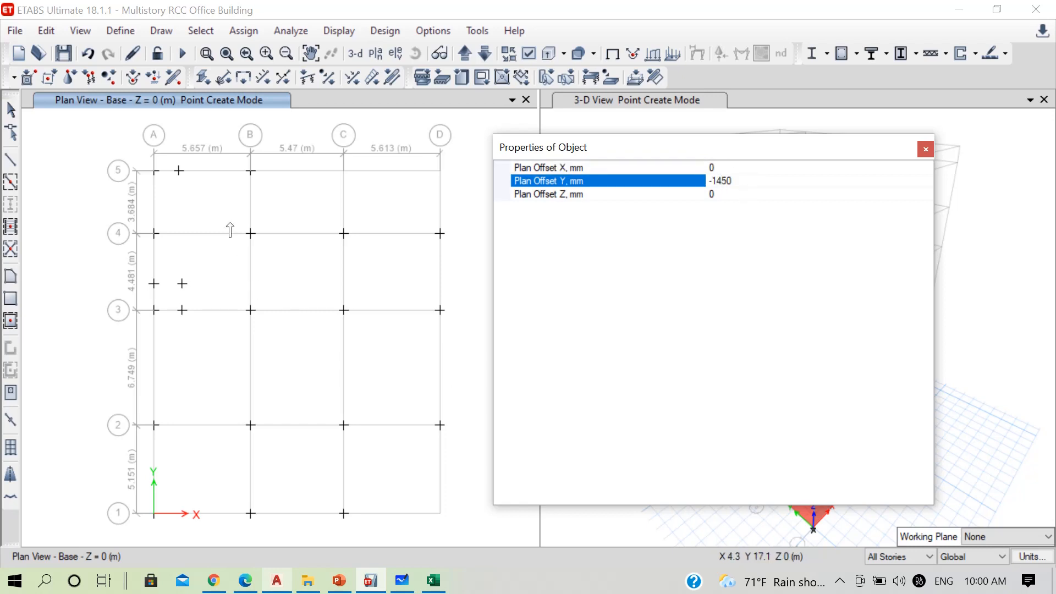
{"action": "left_click", "coordinate": [179, 175]}
{"action": "left_click", "coordinate": [179, 175]}
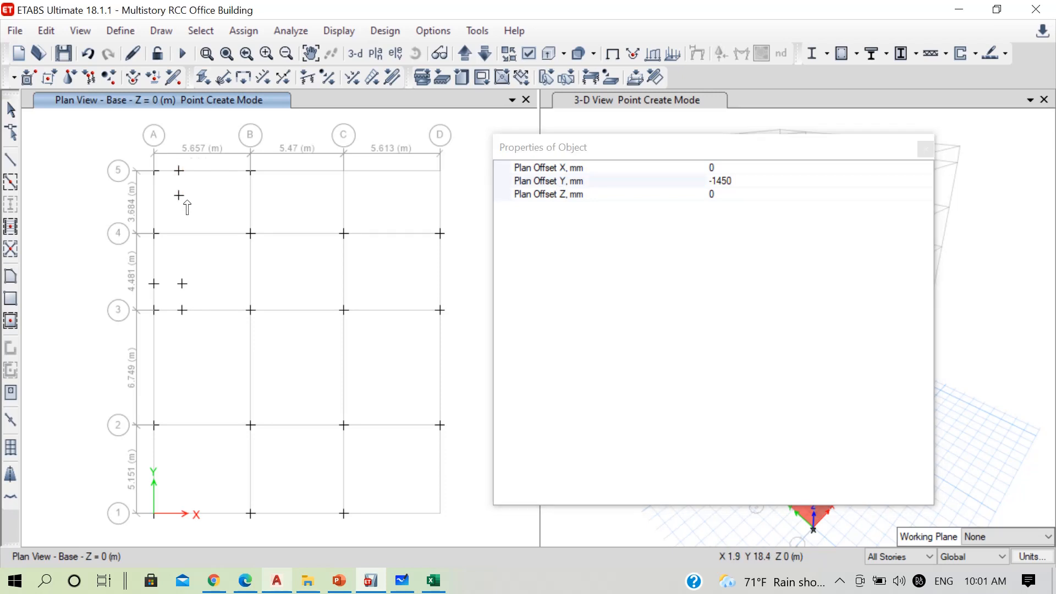
Raise the plan view to reference plane RefPl 1 at Z = 1.8 m and check the stair landing in the AutoCAD plan
{"action": "left_click", "coordinate": [463, 54]}
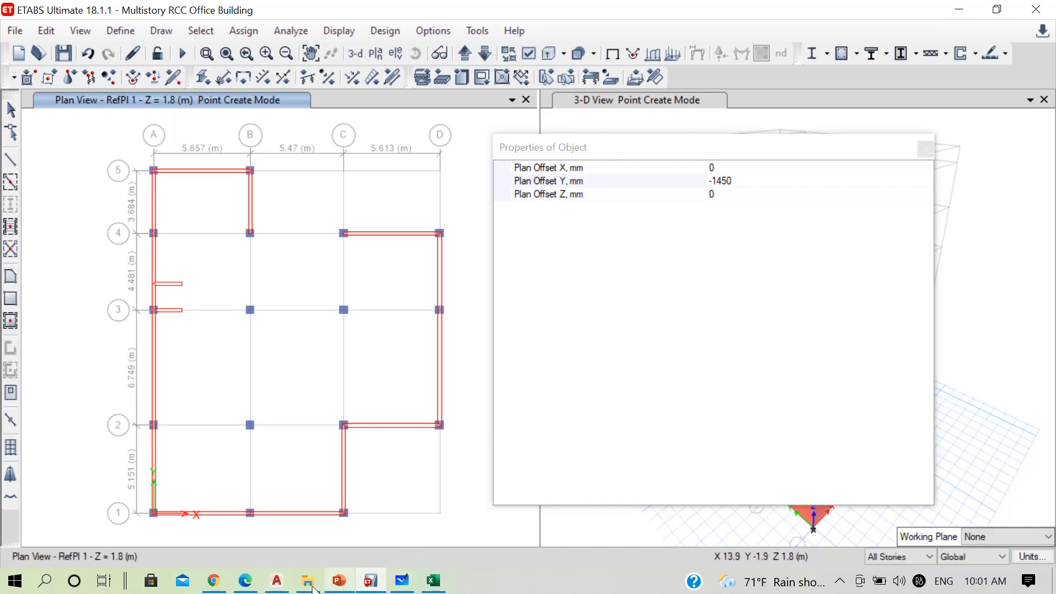
{"action": "left_click", "coordinate": [276, 580]}
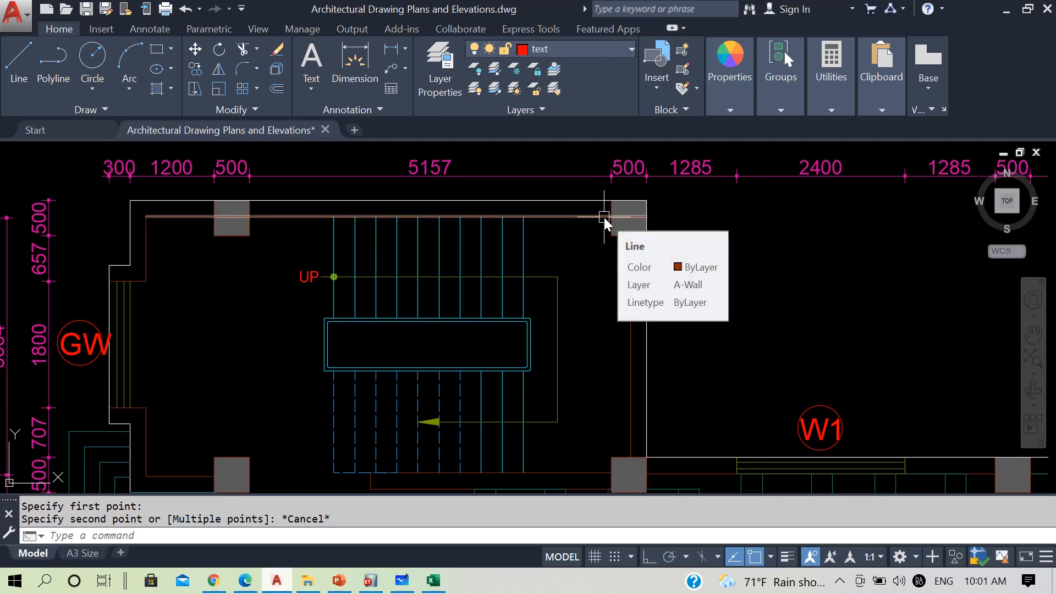
{"action": "key", "text": "alt+Tab"}
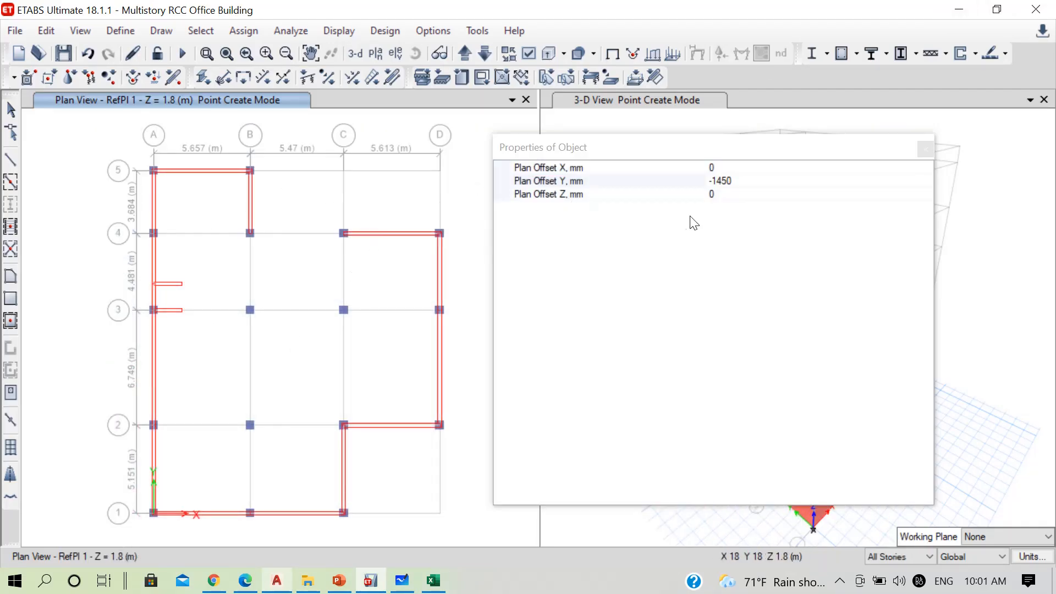
Draw a joint on the RefPl 1 plan offset -1505 mm in X and 0 in Y from grid point B-5
{"action": "left_click", "coordinate": [721, 180]}
{"action": "type", "text": "0"}
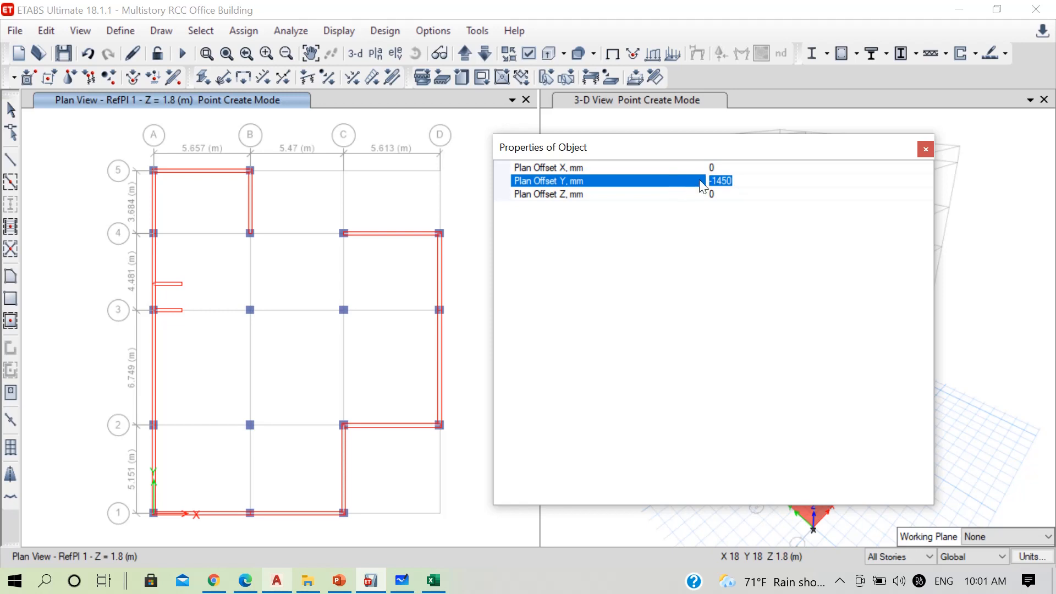
{"action": "left_click", "coordinate": [727, 167]}
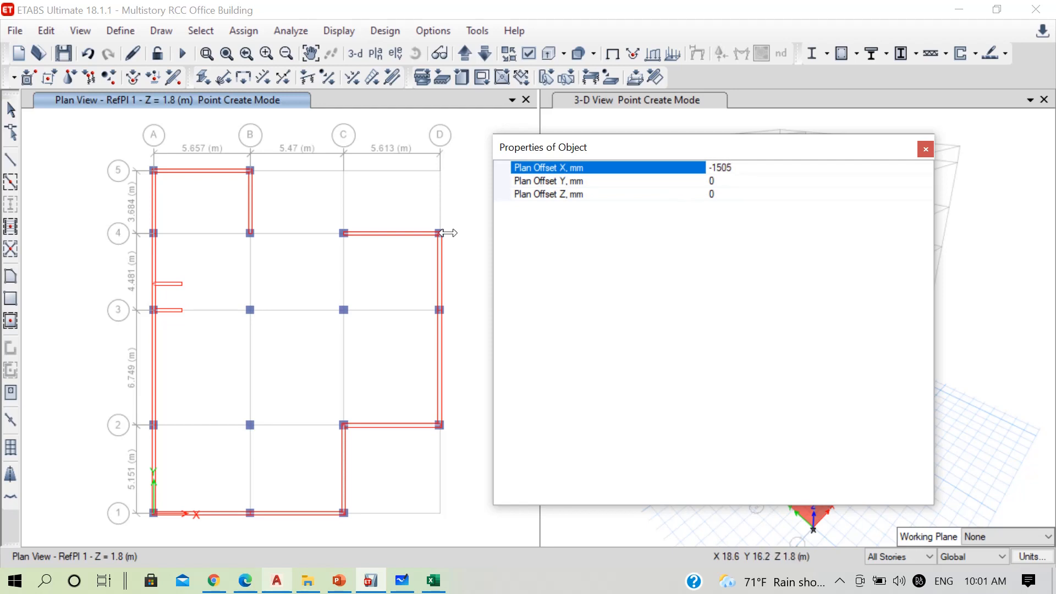
{"action": "left_click", "coordinate": [251, 171]}
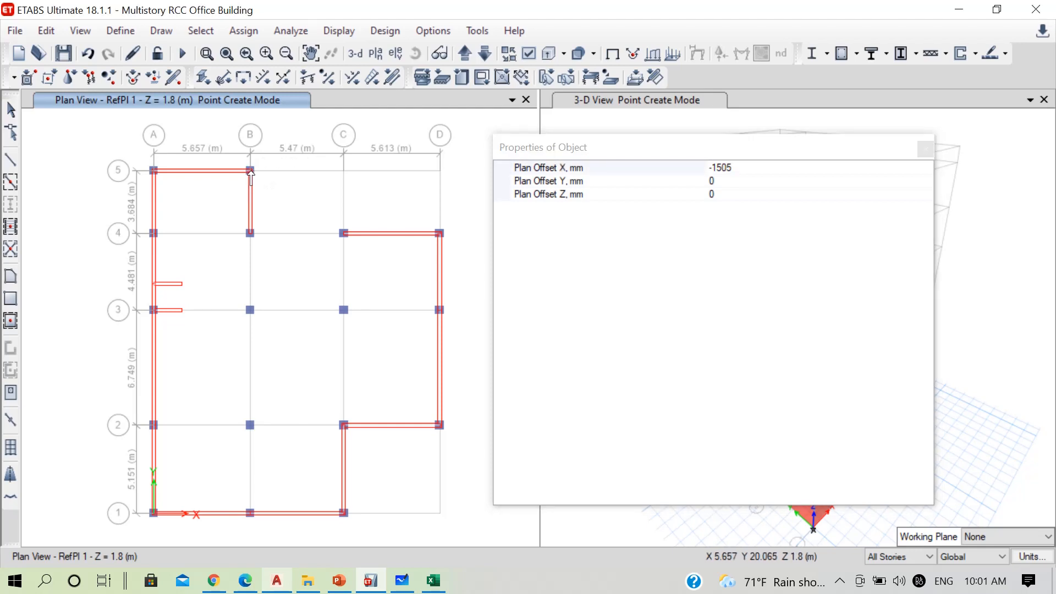
Set the offsets to X 0 and Y -1450 mm and draw joints from the landing joint on grid line 5 and from grid point B-5
{"action": "left_click", "coordinate": [745, 168]}
{"action": "left_click_drag", "start_coordinate": [744, 168], "coordinate": [667, 167]}
{"action": "key", "text": "BackSpace"}
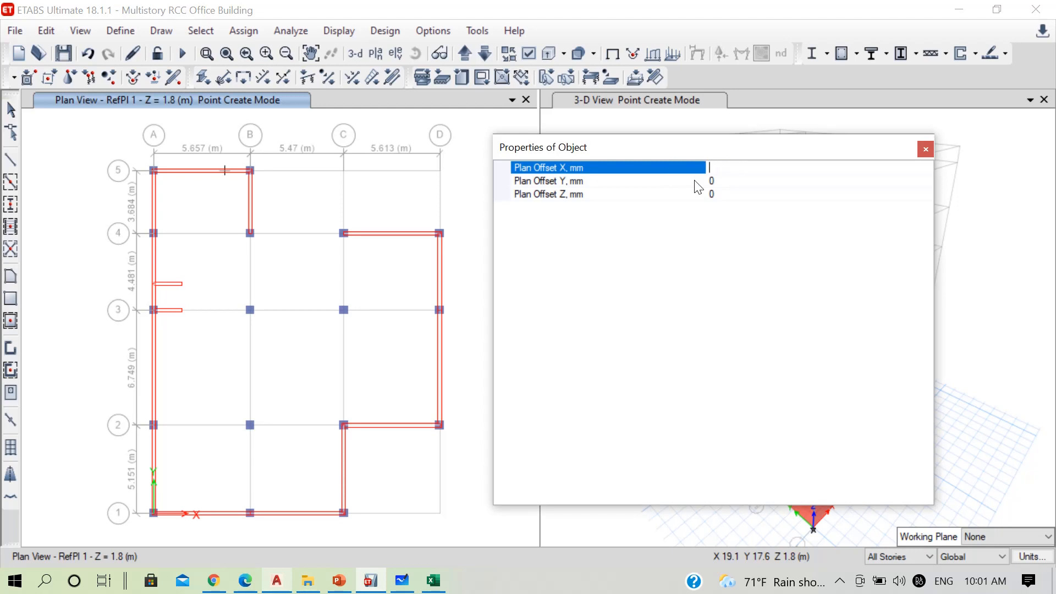
{"action": "type", "text": "0"}
{"action": "left_click", "coordinate": [722, 182]}
{"action": "left_click_drag", "start_coordinate": [723, 181], "coordinate": [675, 181]}
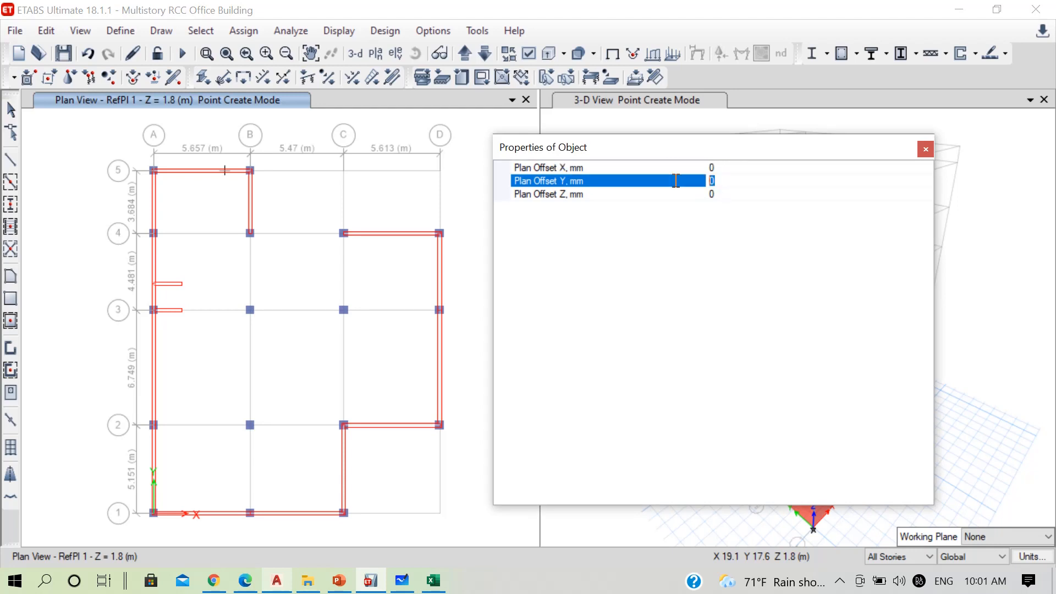
{"action": "type", "text": "-1450"}
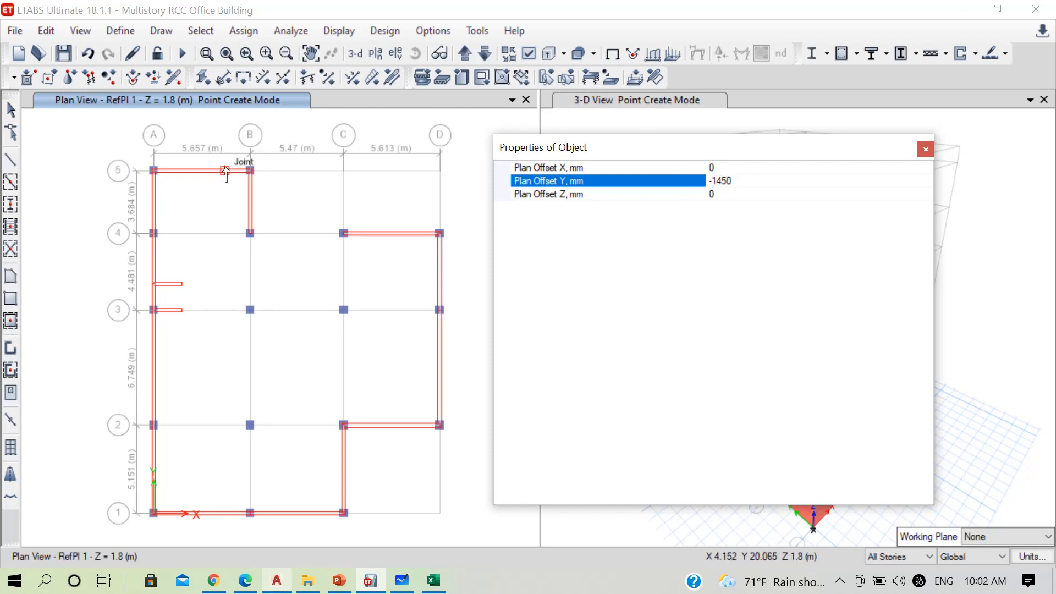
{"action": "left_click", "coordinate": [225, 170]}
{"action": "left_click", "coordinate": [250, 171]}
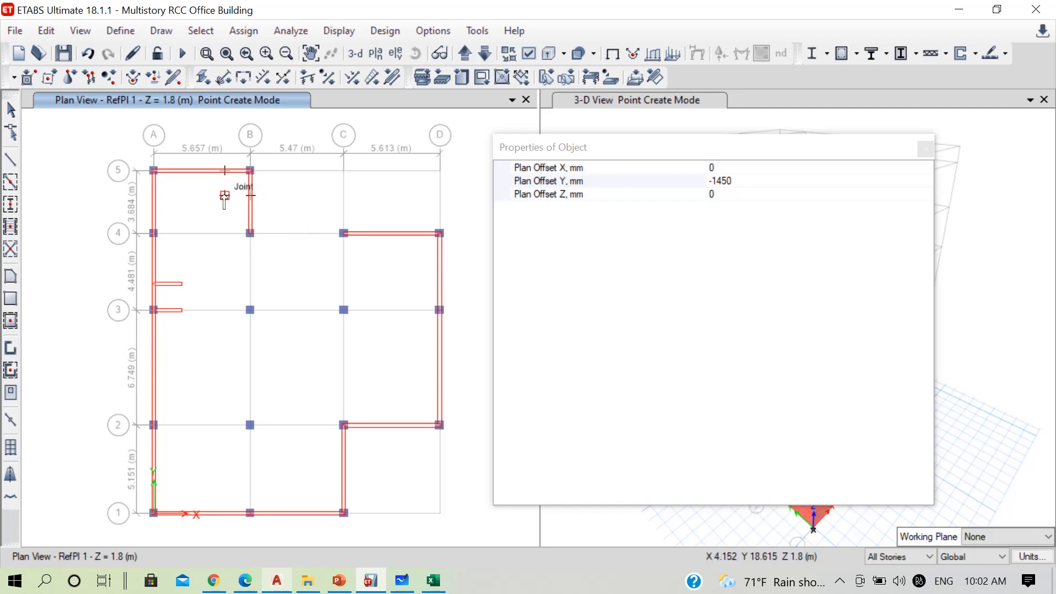
Switch to the AutoCAD plan, measure the clear gap between the two stair flights, and return to ETABS
{"action": "left_click", "coordinate": [746, 182]}
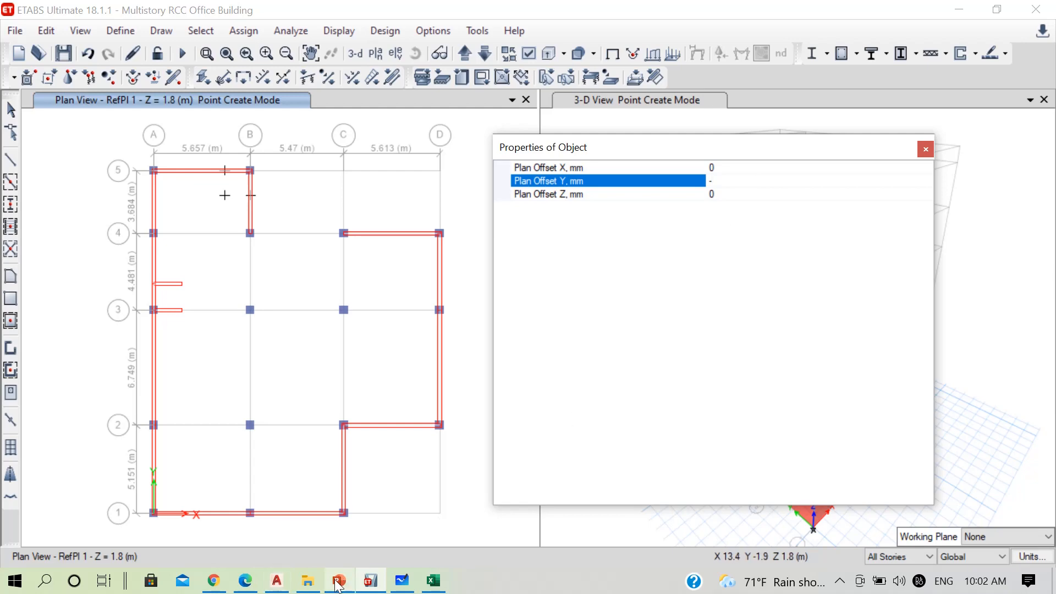
{"action": "left_click", "coordinate": [277, 580]}
{"action": "scroll", "coordinate": [343, 319], "scroll_direction": "up", "scroll_amount": 2}
{"action": "key", "text": "Return"}
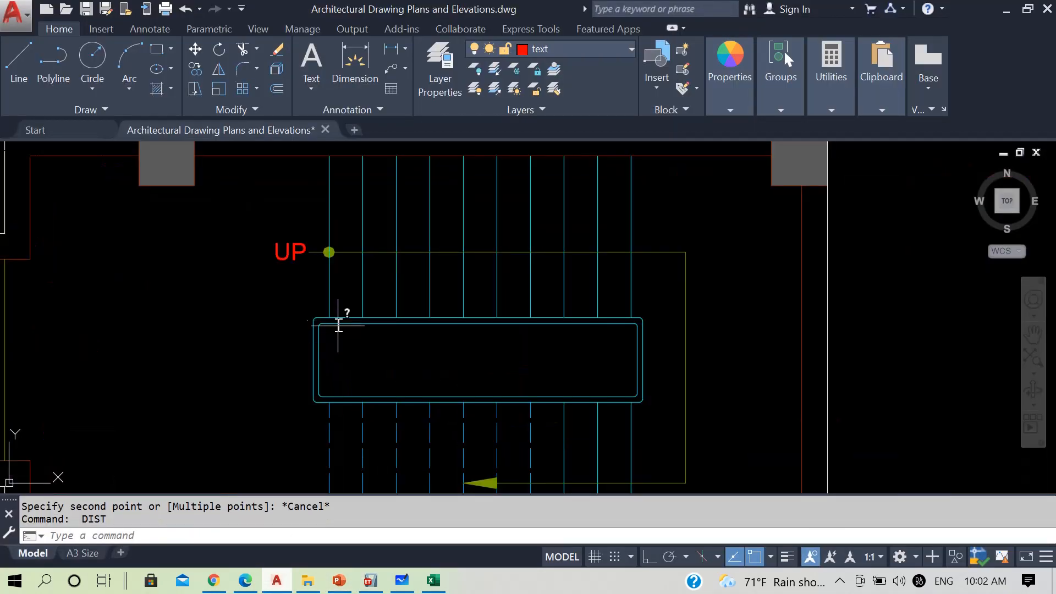
{"action": "left_click", "coordinate": [328, 318]}
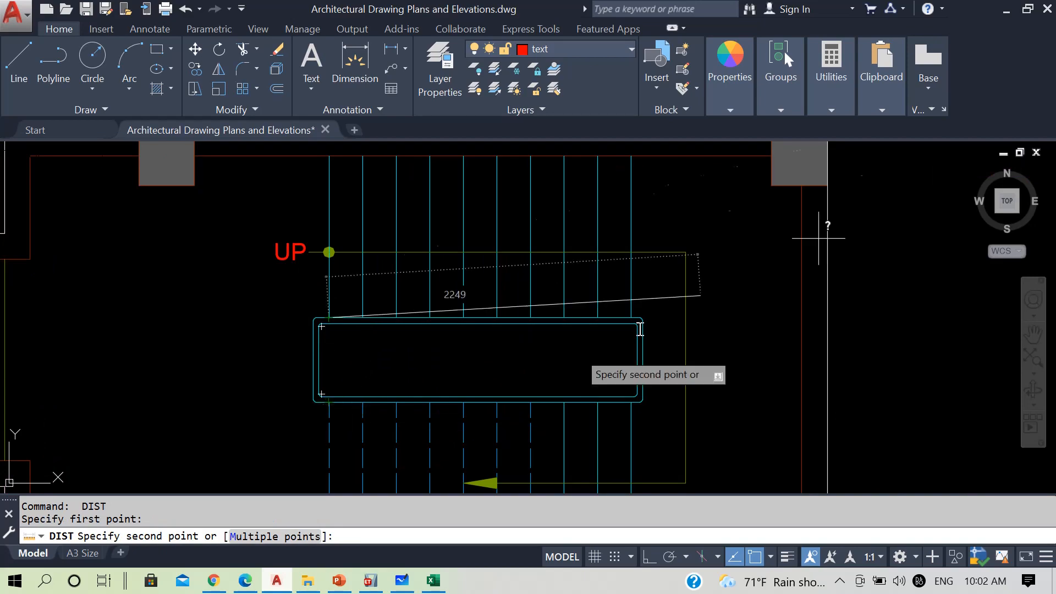
{"action": "key", "text": "Escape"}
{"action": "left_click", "coordinate": [1004, 9]}
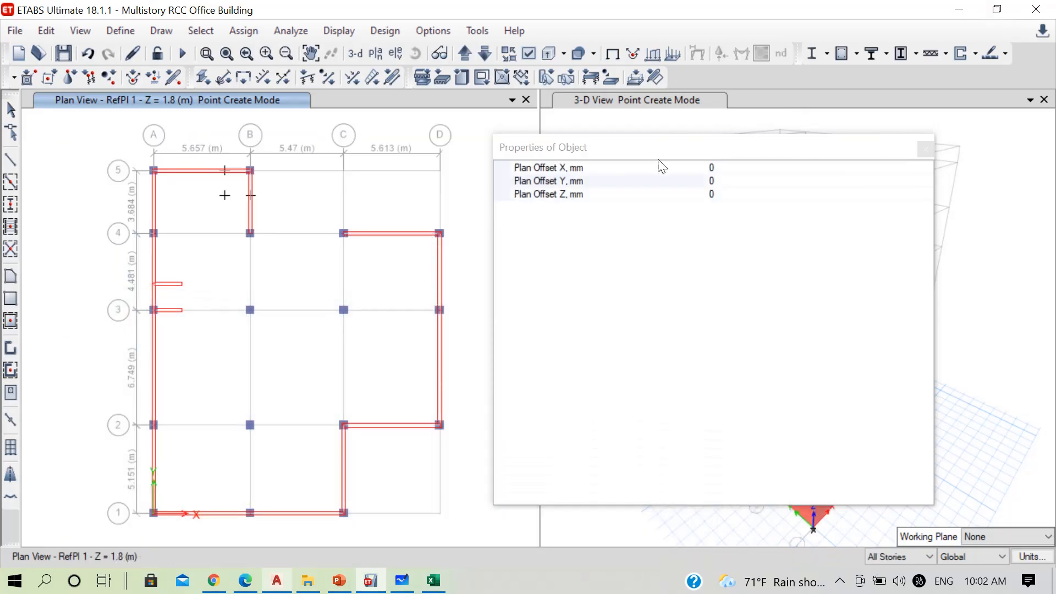
Set the plan offset Y to -754 mm and draw joints on RefPl 1 from the two lower joints at the landing and grid line B
{"action": "left_click", "coordinate": [750, 181]}
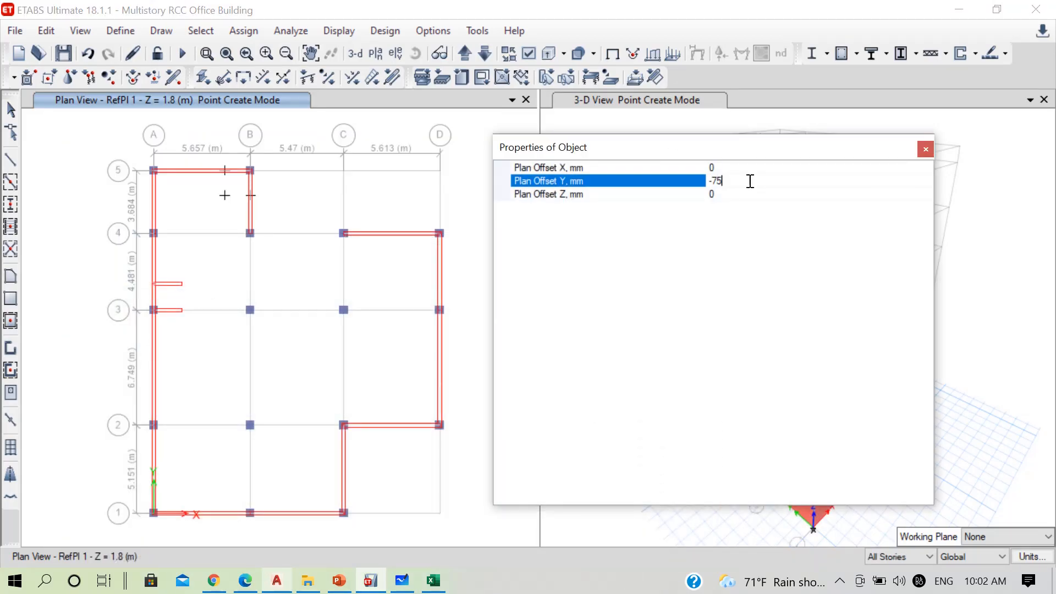
{"action": "left_click", "coordinate": [225, 197]}
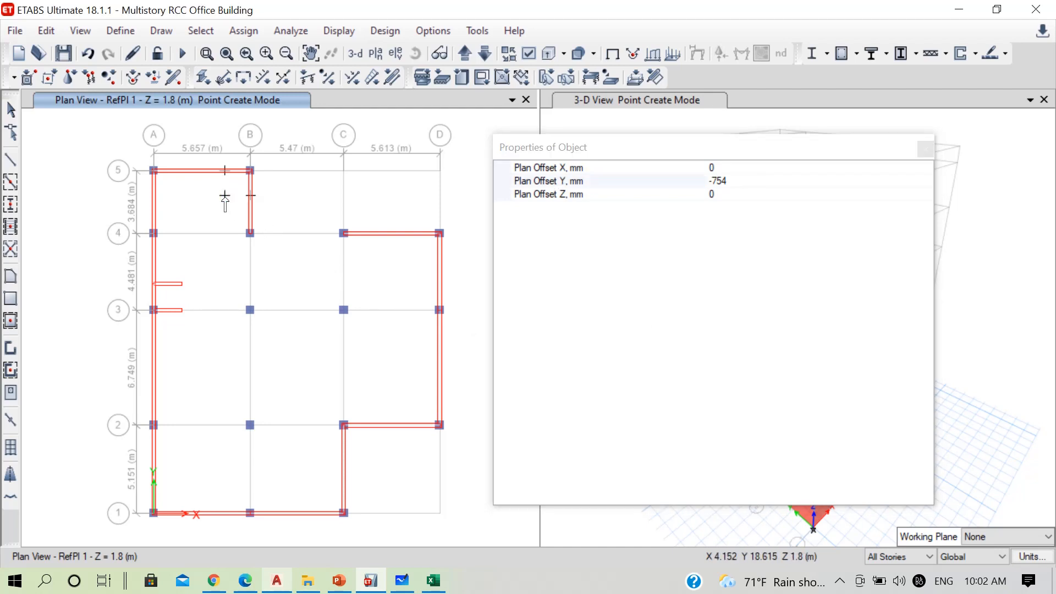
{"action": "left_click", "coordinate": [250, 197]}
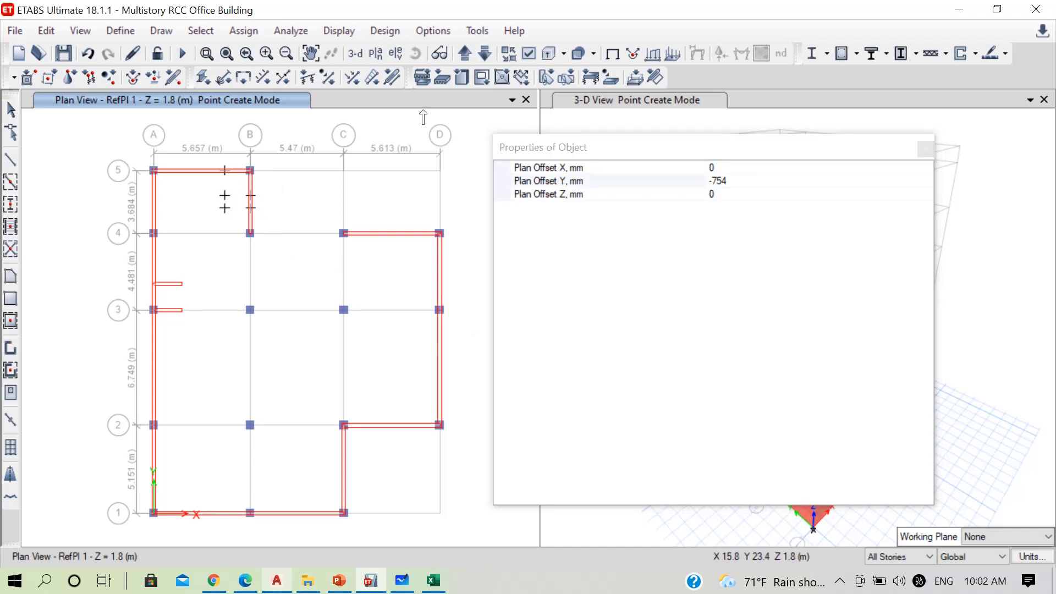
On the PL plan at Z = 3.6 m, draw a joint offset -754 mm in Y from the lower stair joint near grid line A
{"action": "left_click", "coordinate": [465, 55]}
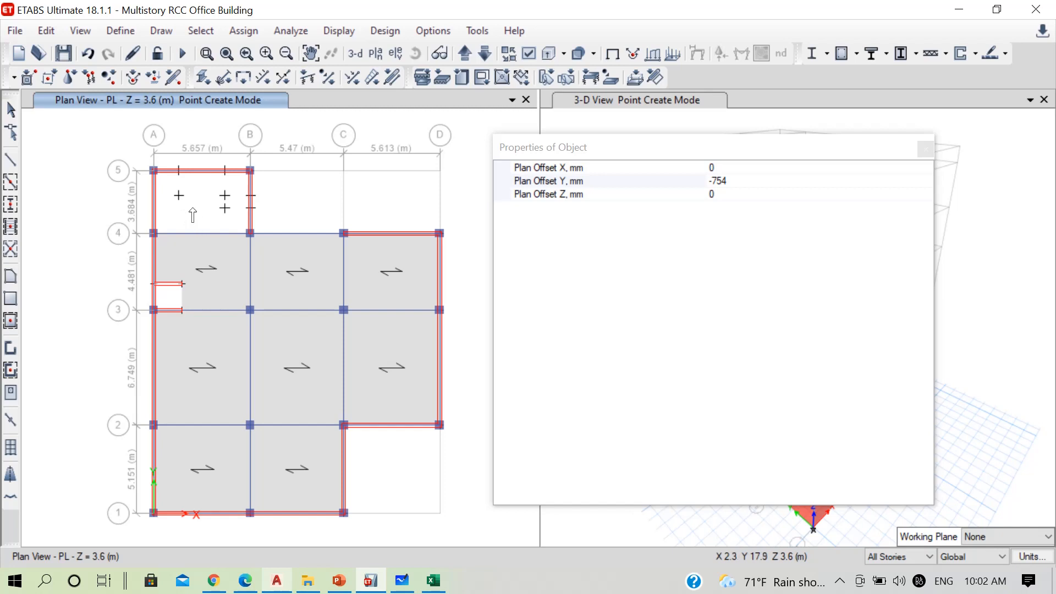
{"action": "scroll", "coordinate": [192, 216], "scroll_direction": "up", "scroll_amount": 3}
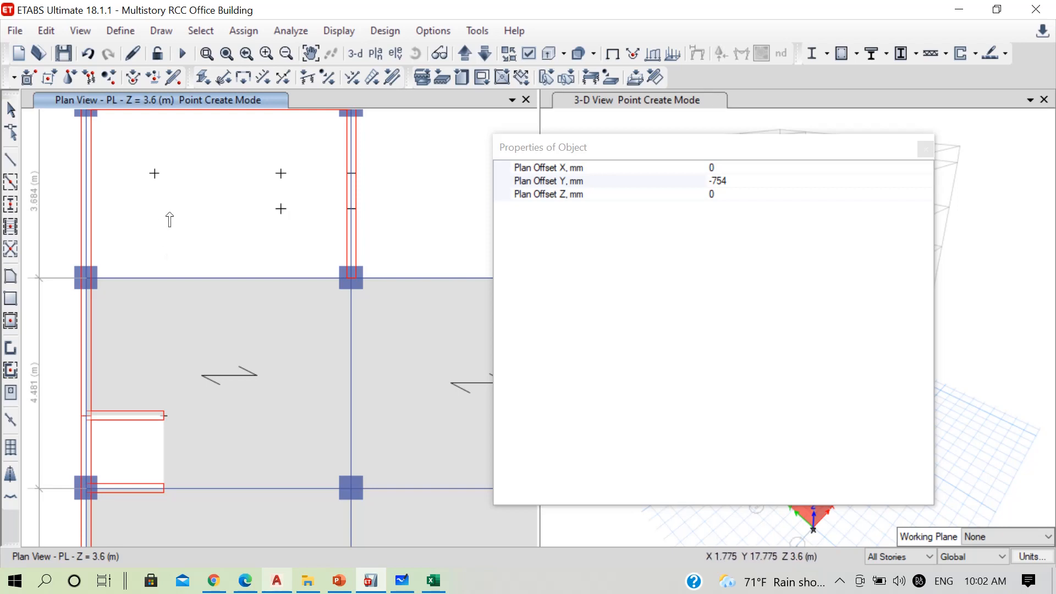
{"action": "left_click", "coordinate": [156, 175]}
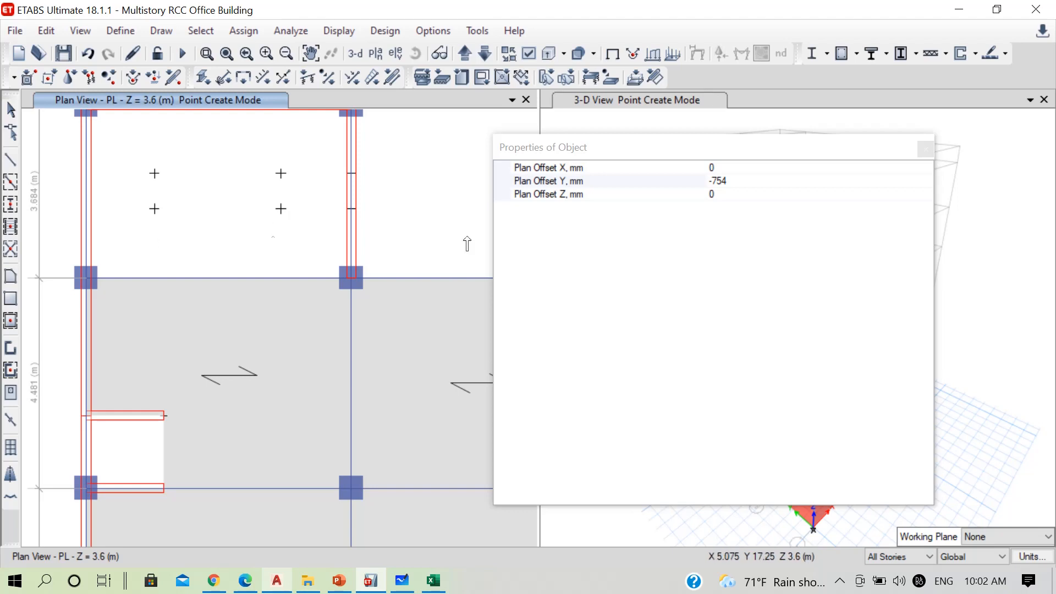
{"action": "left_click", "coordinate": [925, 150]}
{"action": "key", "text": "Escape"}
{"action": "scroll", "coordinate": [213, 243], "scroll_direction": "down", "scroll_amount": 5}
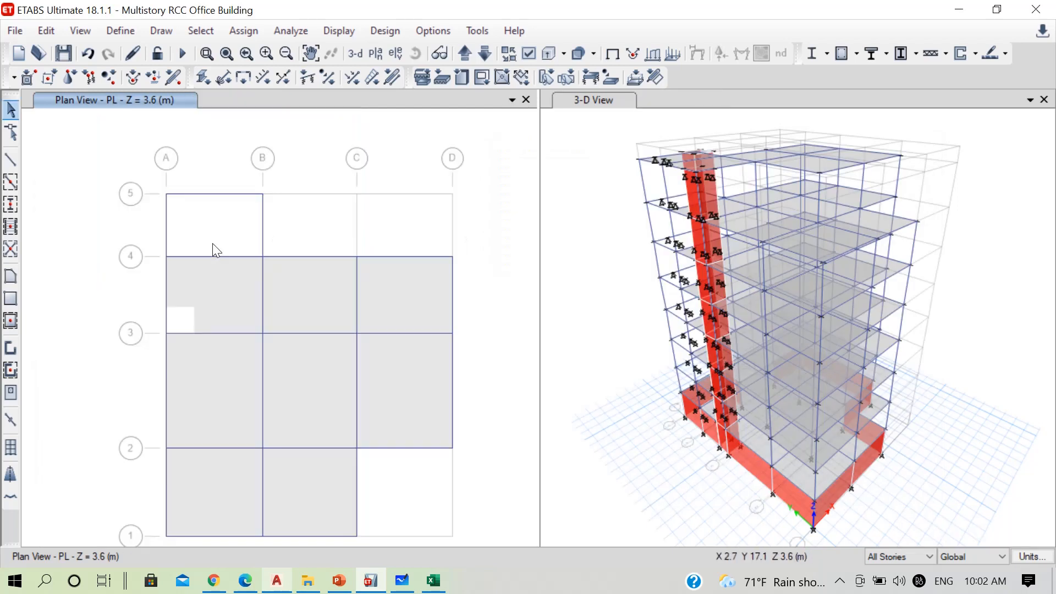
Lower the plan view to Base at Z = 0 and start floor drawing with the StairSlab property
{"action": "left_click", "coordinate": [480, 54]}
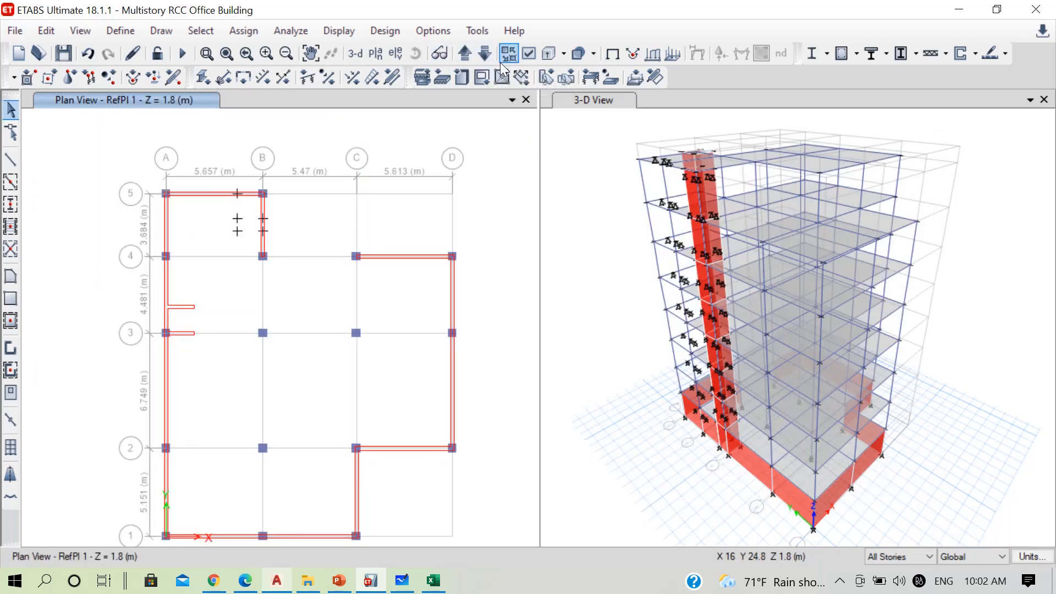
{"action": "left_click", "coordinate": [486, 53]}
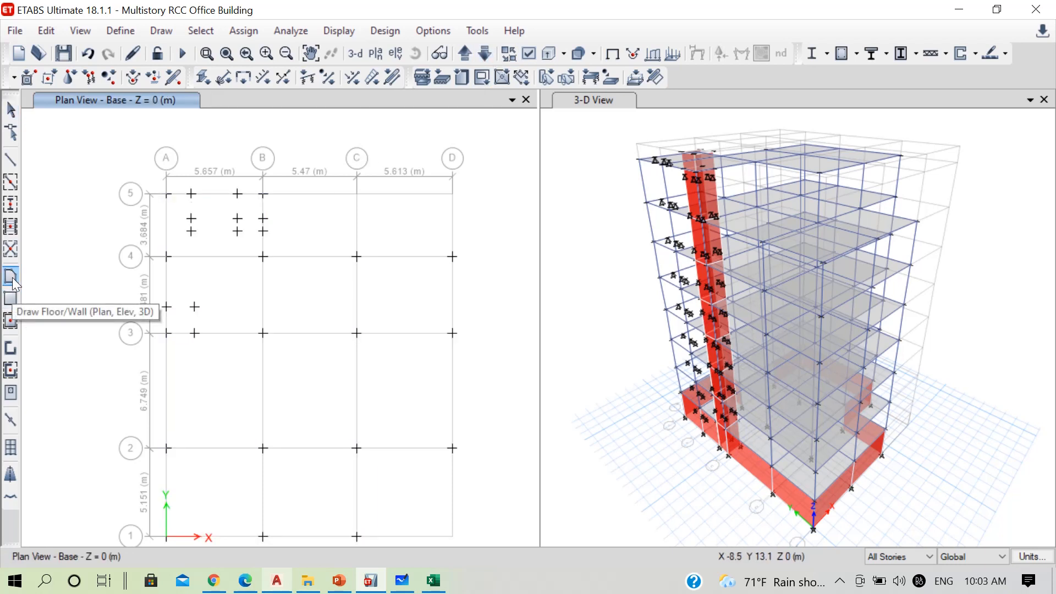
{"action": "left_click", "coordinate": [11, 277]}
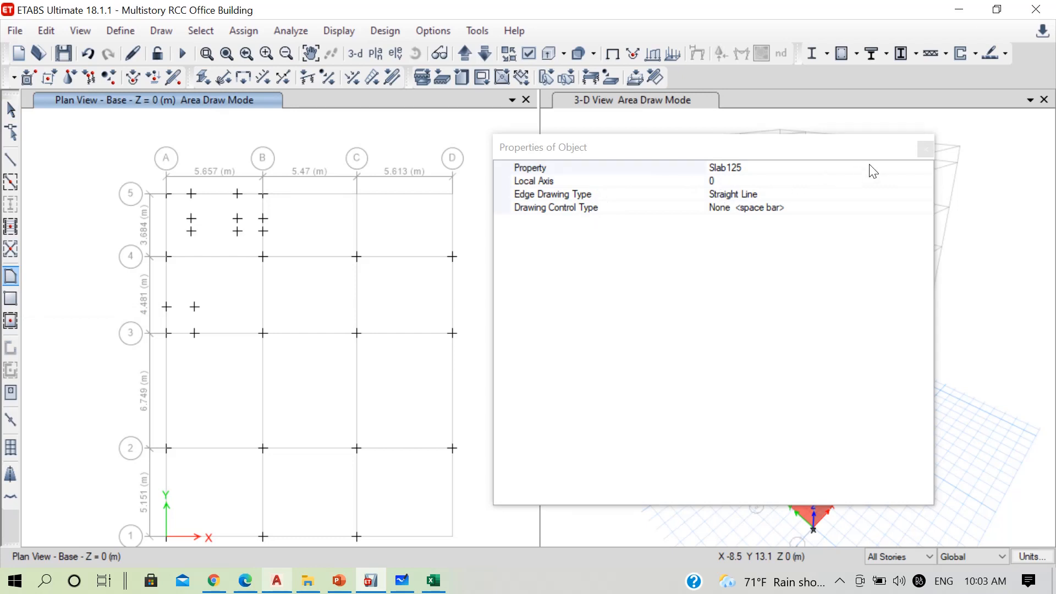
{"action": "left_click", "coordinate": [886, 168]}
{"action": "left_click", "coordinate": [925, 168]}
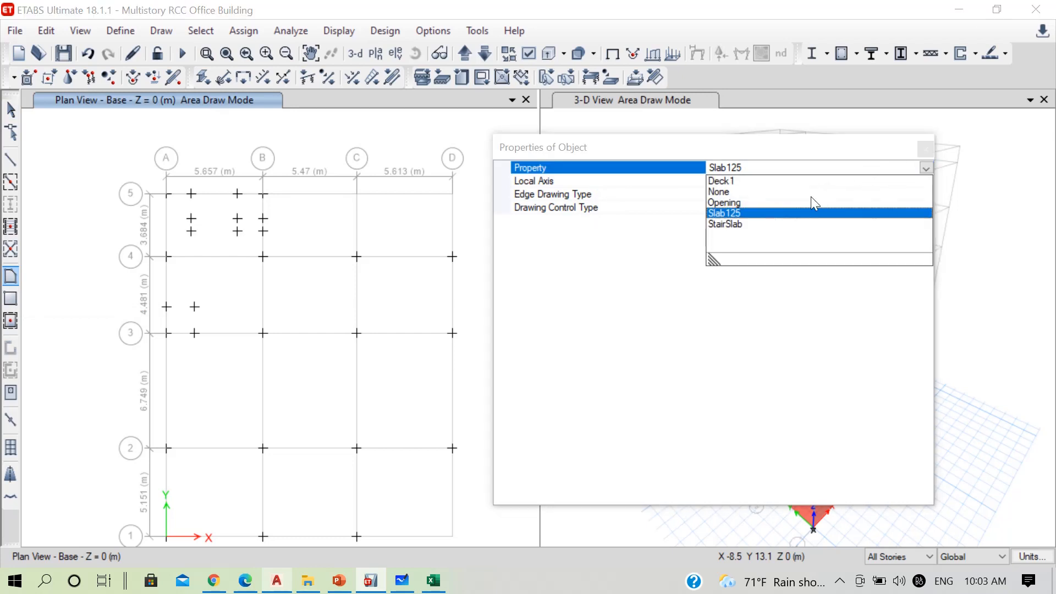
{"action": "left_click", "coordinate": [724, 224]}
{"action": "left_click_drag", "start_coordinate": [819, 150], "coordinate": [541, 500]}
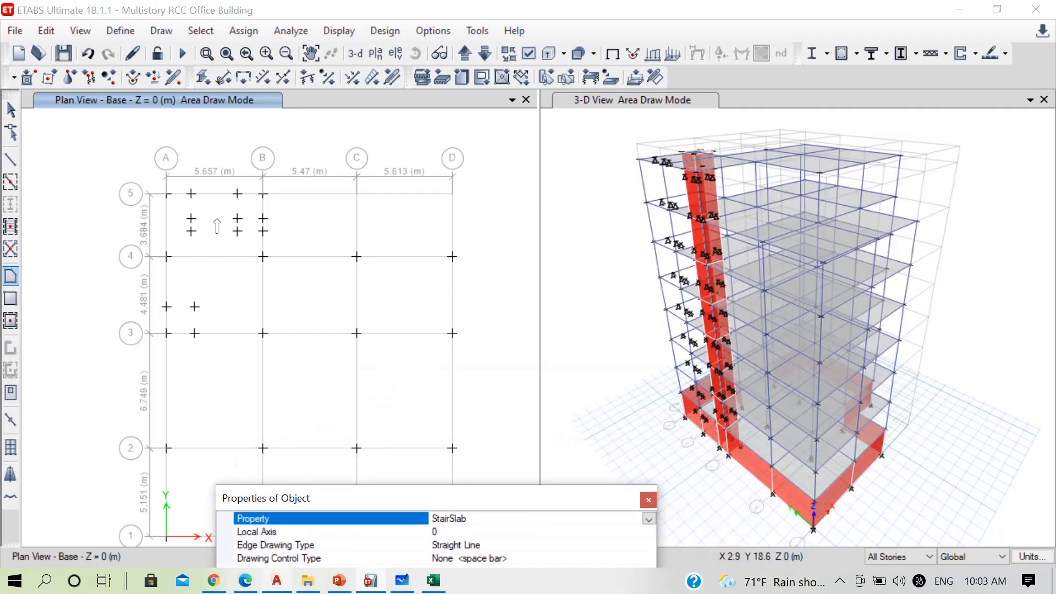
Draw the first flight slab from the Base joints near grid line A up to the landing joints on RefPl 1 at Z = 1.8 m
{"action": "left_click", "coordinate": [191, 193]}
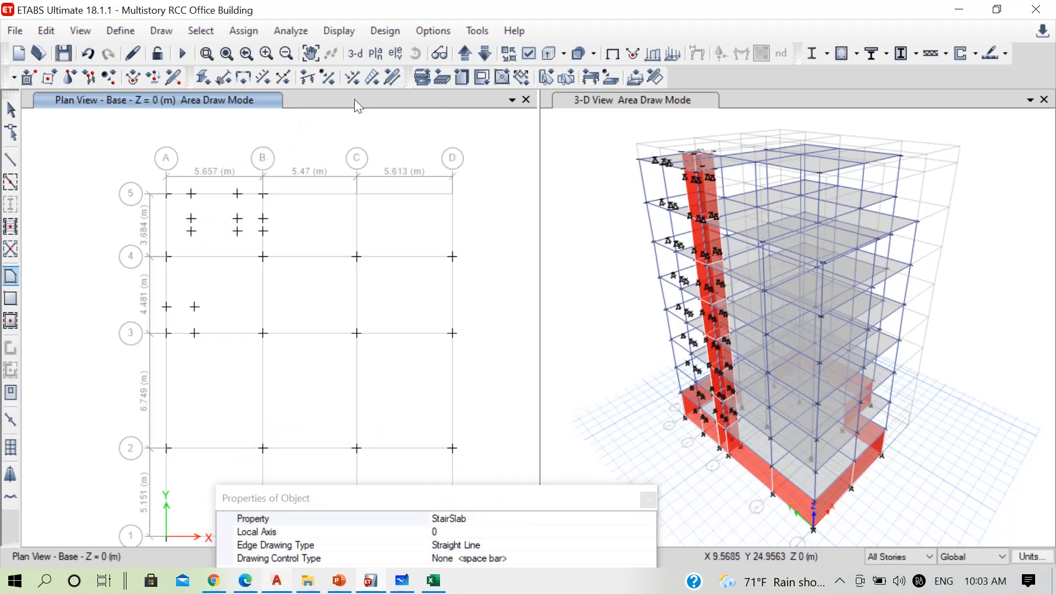
{"action": "left_click", "coordinate": [464, 53]}
{"action": "scroll", "coordinate": [239, 157], "scroll_direction": "up", "scroll_amount": 5}
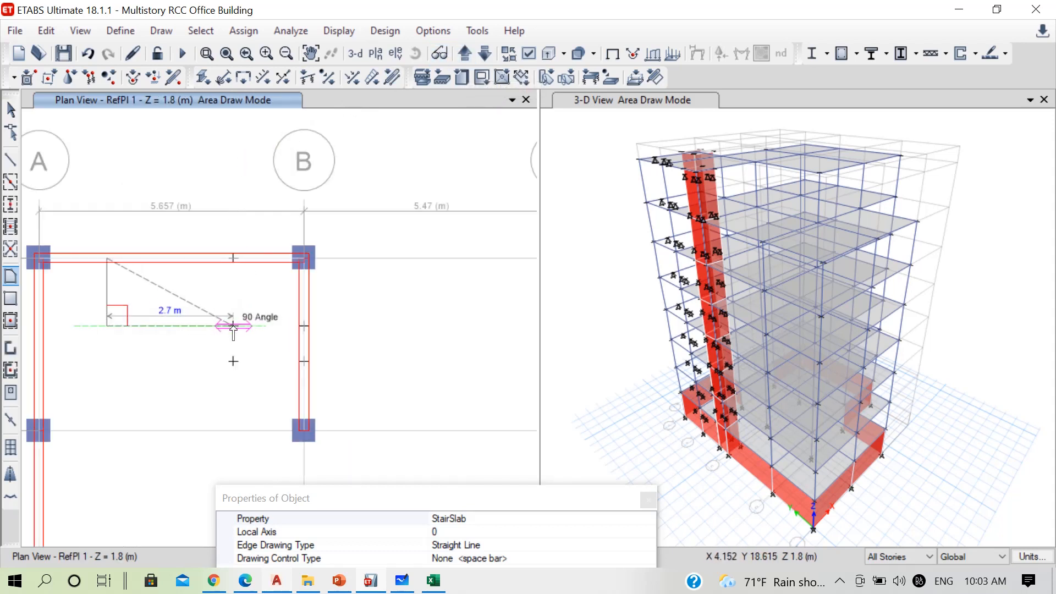
{"action": "left_click", "coordinate": [233, 326]}
{"action": "left_click", "coordinate": [232, 258]}
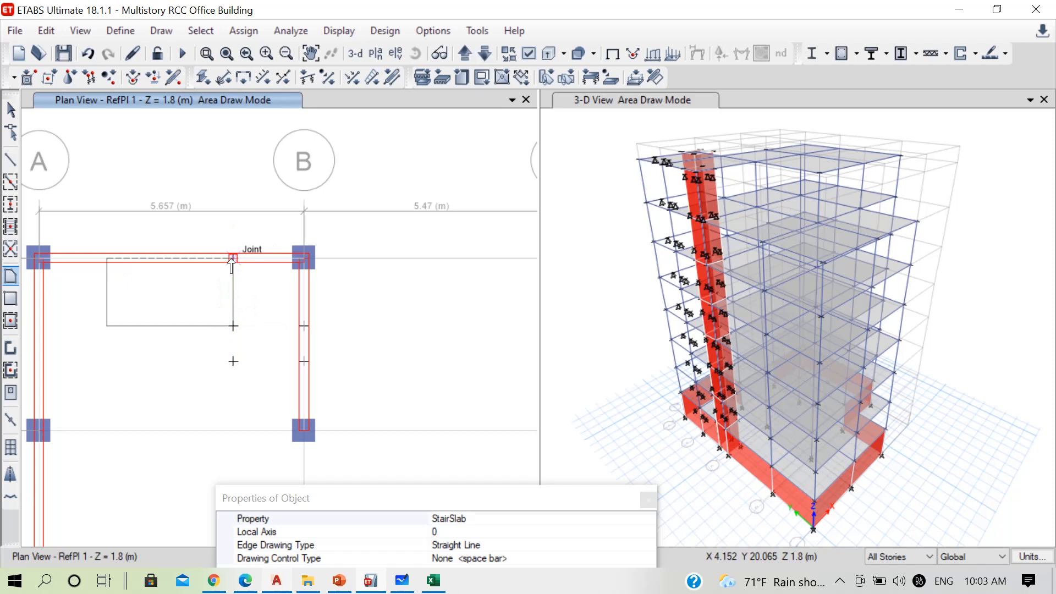
{"action": "key", "text": "Return"}
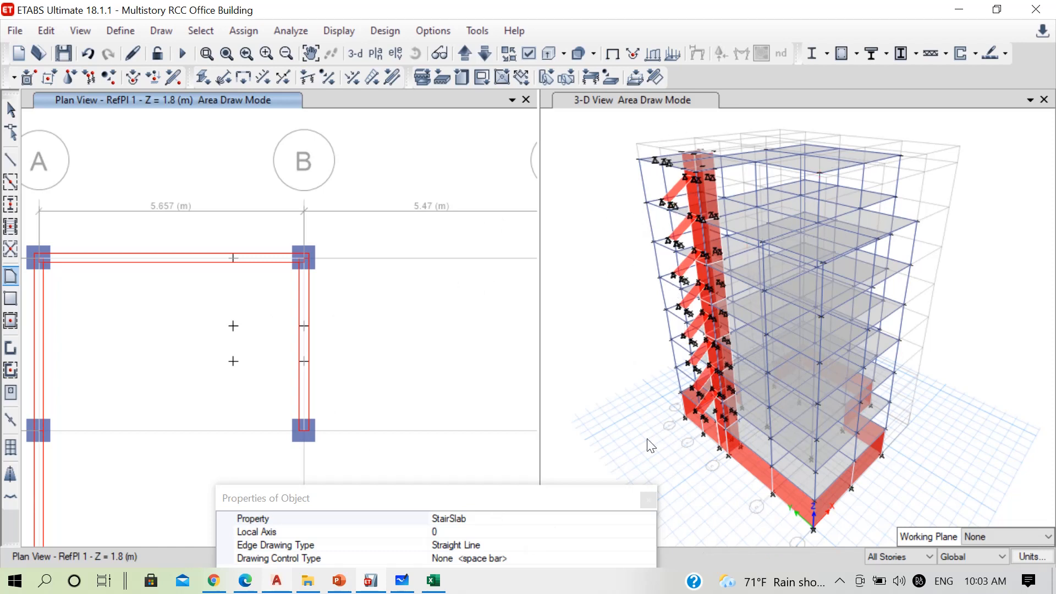
Draw the StairSlab landing on RefPl 1 through the grid line 5 joint, B-5, B-4 and a grid line 4 point 1.505 m from B-4
{"action": "scroll", "coordinate": [457, 254], "scroll_direction": "down", "scroll_amount": 4}
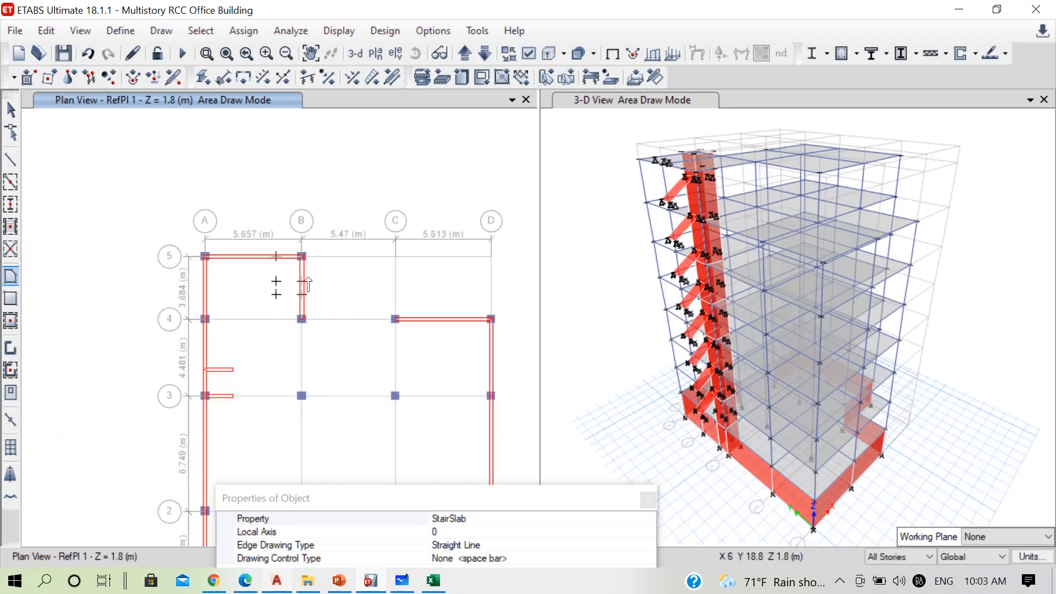
{"action": "scroll", "coordinate": [306, 283], "scroll_direction": "up", "scroll_amount": 3}
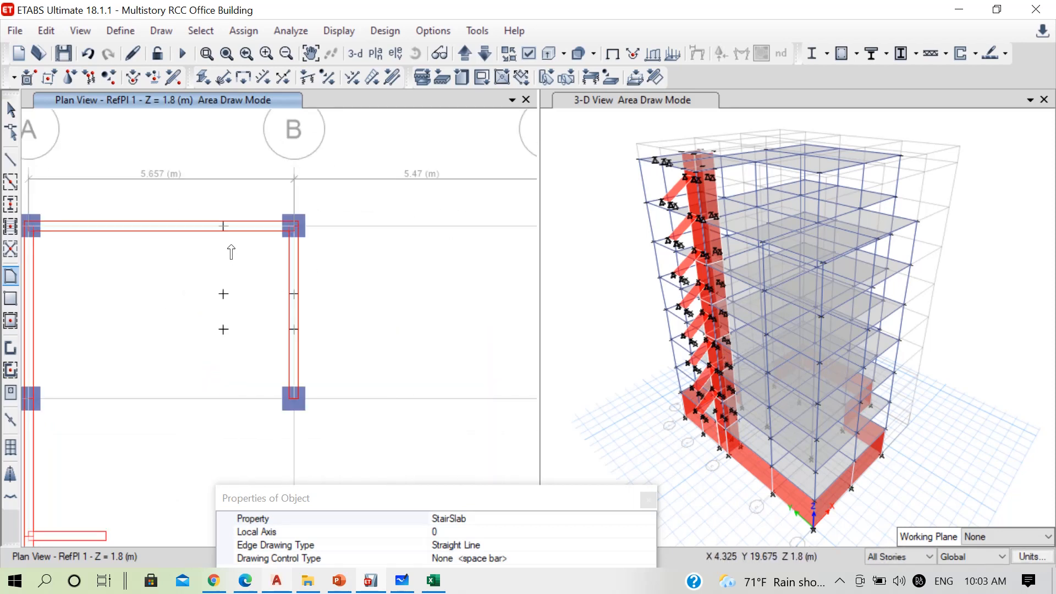
{"action": "left_click", "coordinate": [223, 226]}
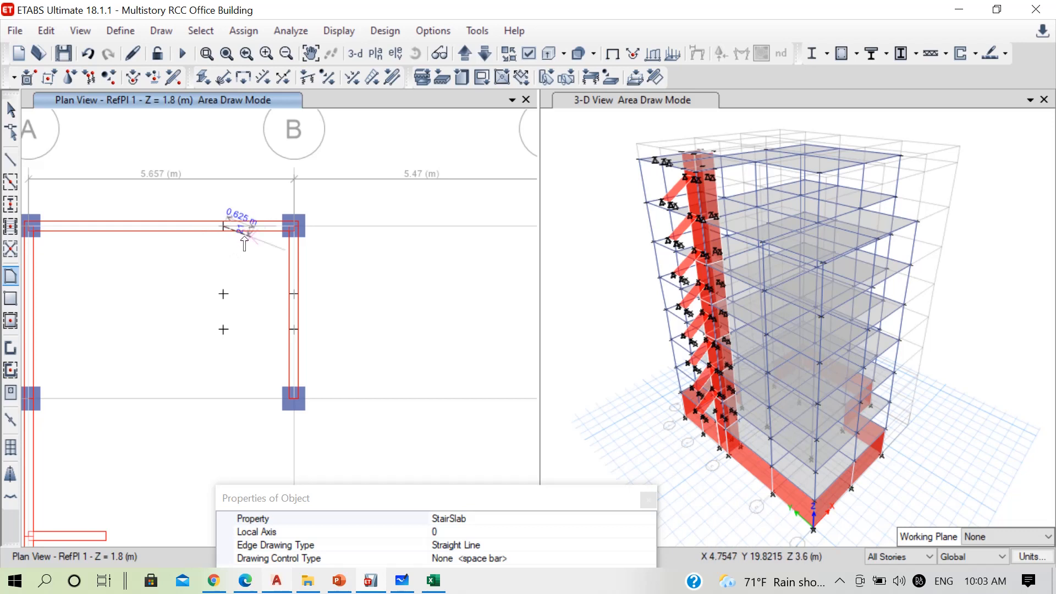
{"action": "left_click", "coordinate": [292, 227]}
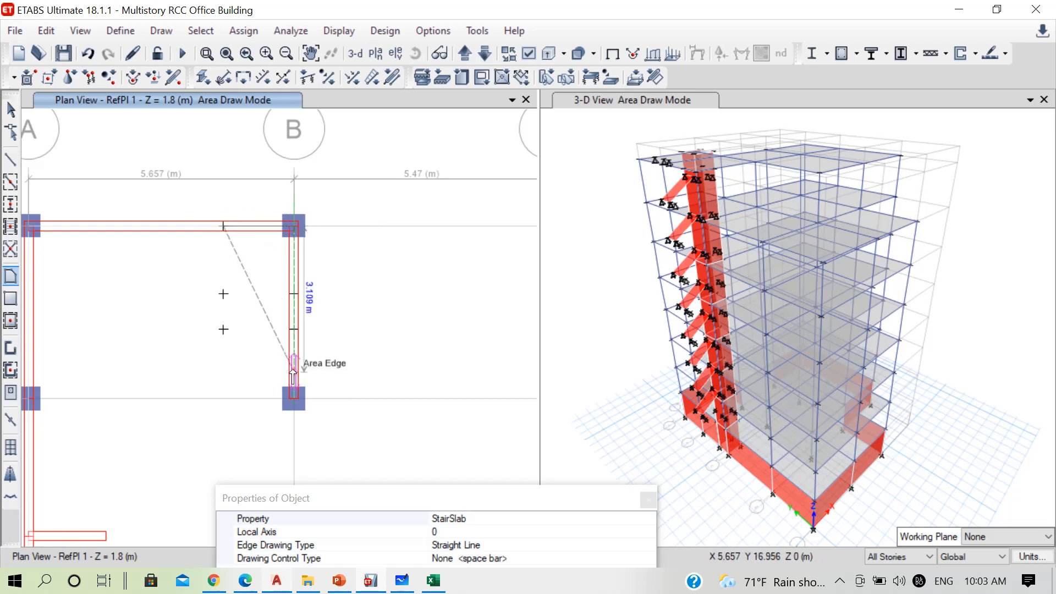
{"action": "left_click", "coordinate": [293, 397]}
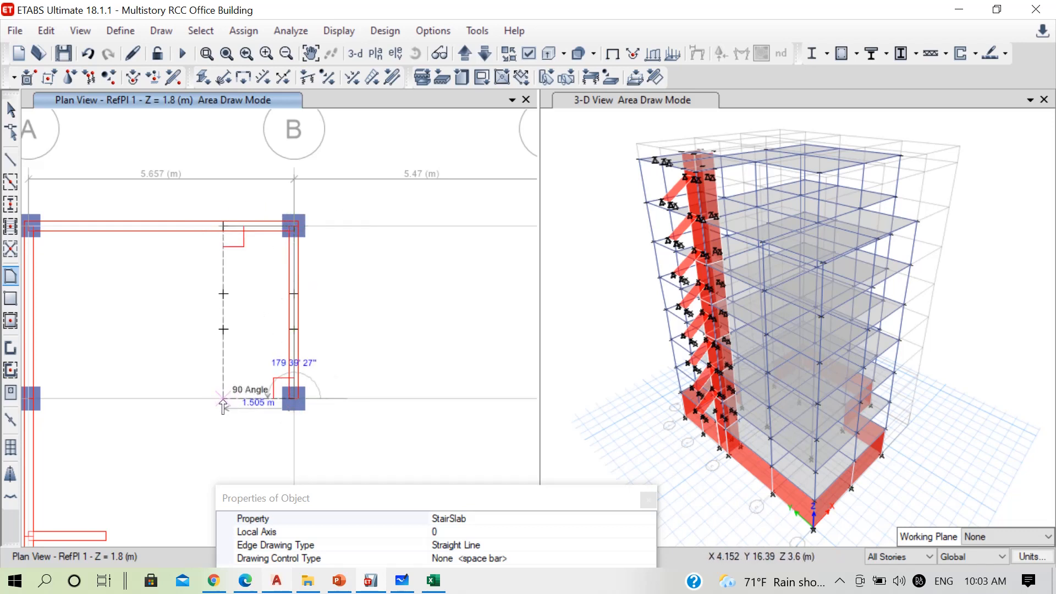
{"action": "left_click", "coordinate": [223, 398]}
{"action": "key", "text": "Return"}
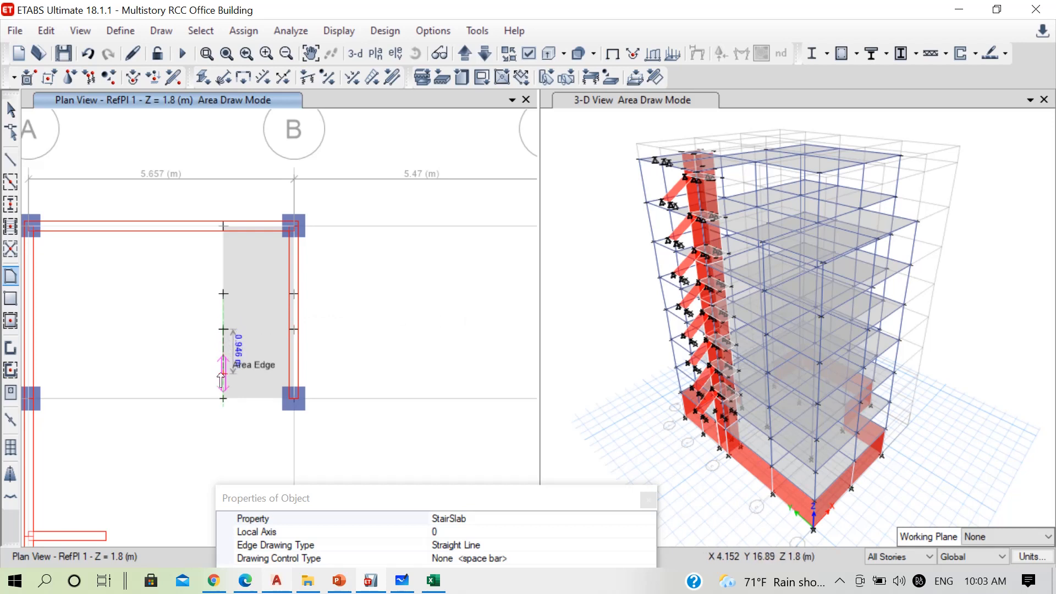
Raise the plan view to PL at Z = 3.6 m and cancel the second flight slab started from the RefPl 1 landing
{"action": "left_click", "coordinate": [223, 397]}
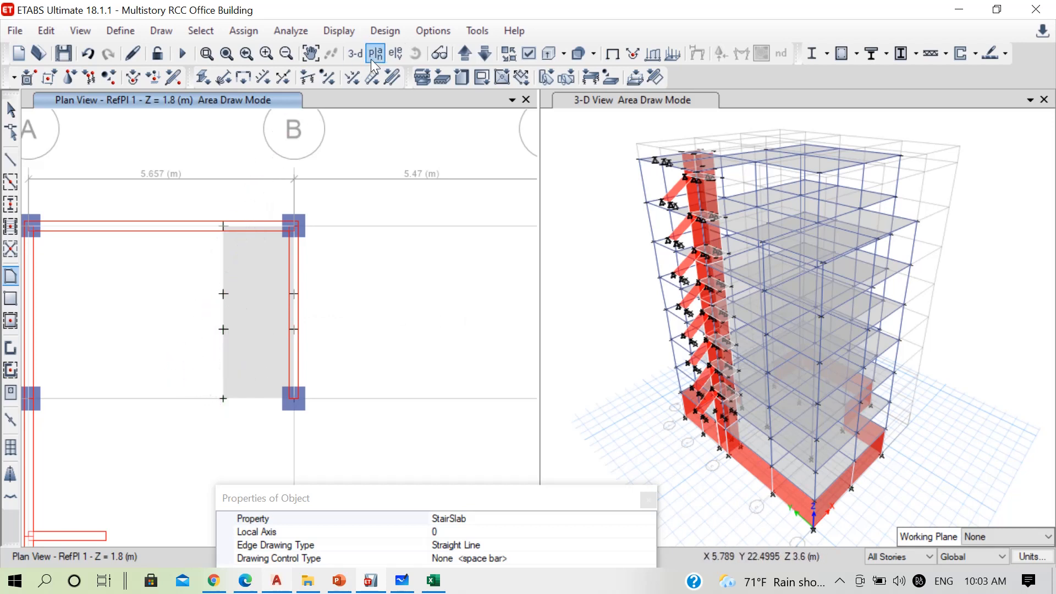
{"action": "left_click", "coordinate": [464, 54]}
{"action": "scroll", "coordinate": [382, 275], "scroll_direction": "up", "scroll_amount": 5}
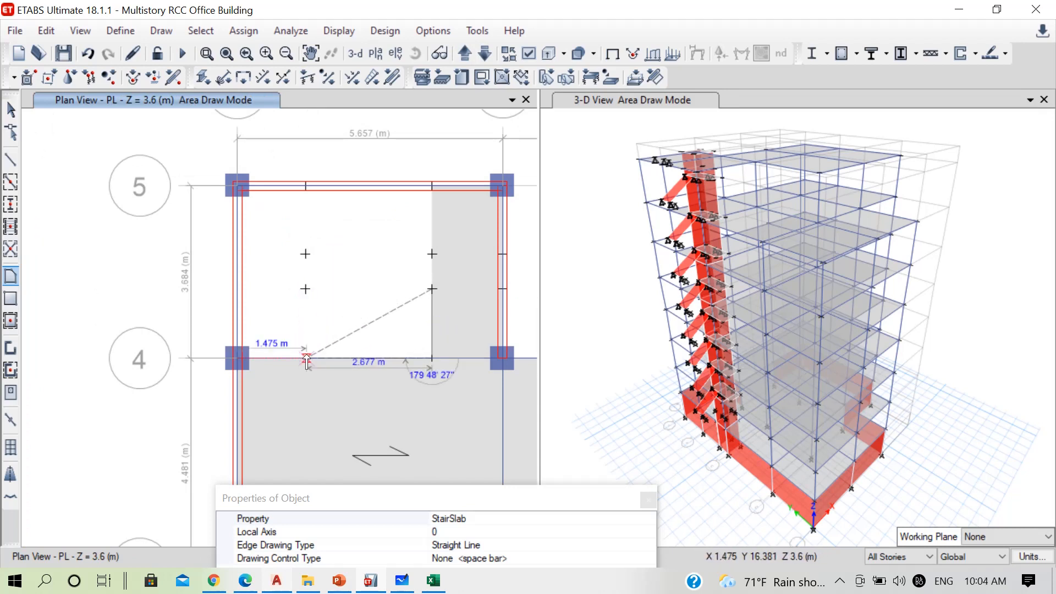
{"action": "key", "text": "Escape"}
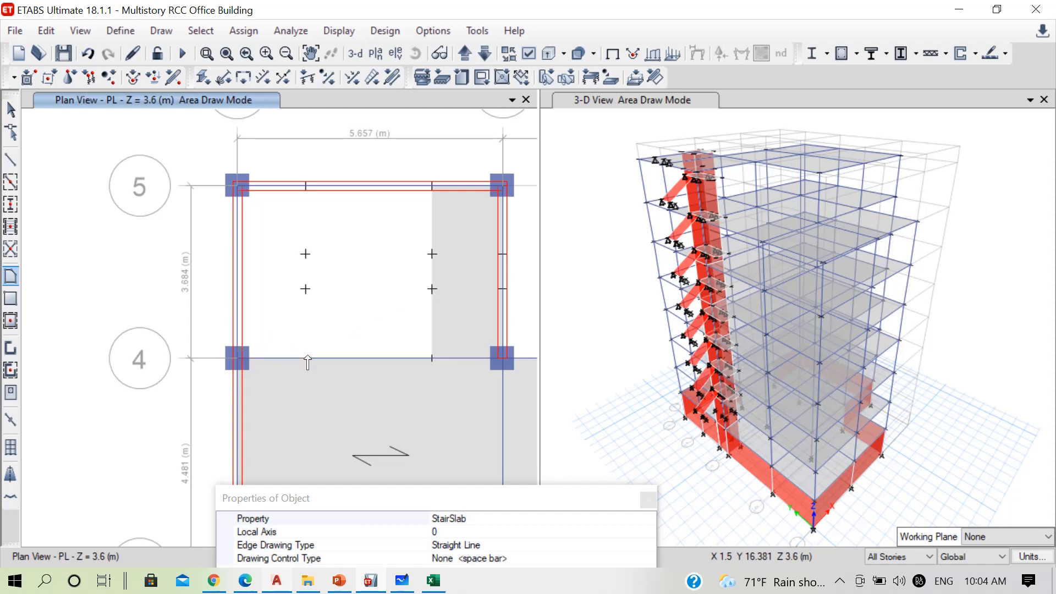
{"action": "key", "text": "Escape"}
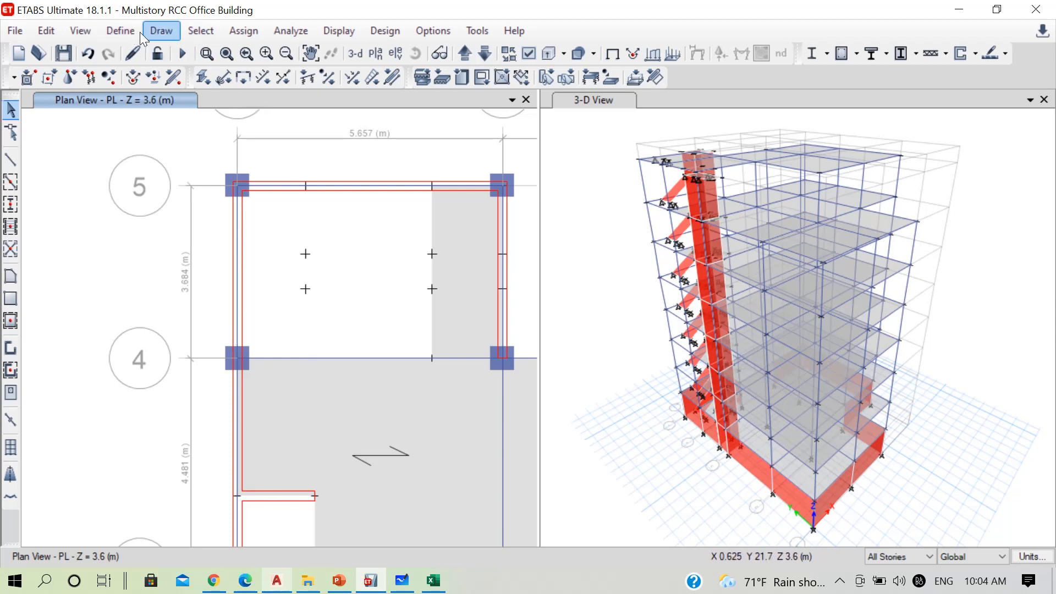
Draw a joint on the PL plan offset 1452 mm in X and 0 in Y from grid point A-4
{"action": "left_click", "coordinate": [161, 31]}
{"action": "left_click", "coordinate": [222, 106]}
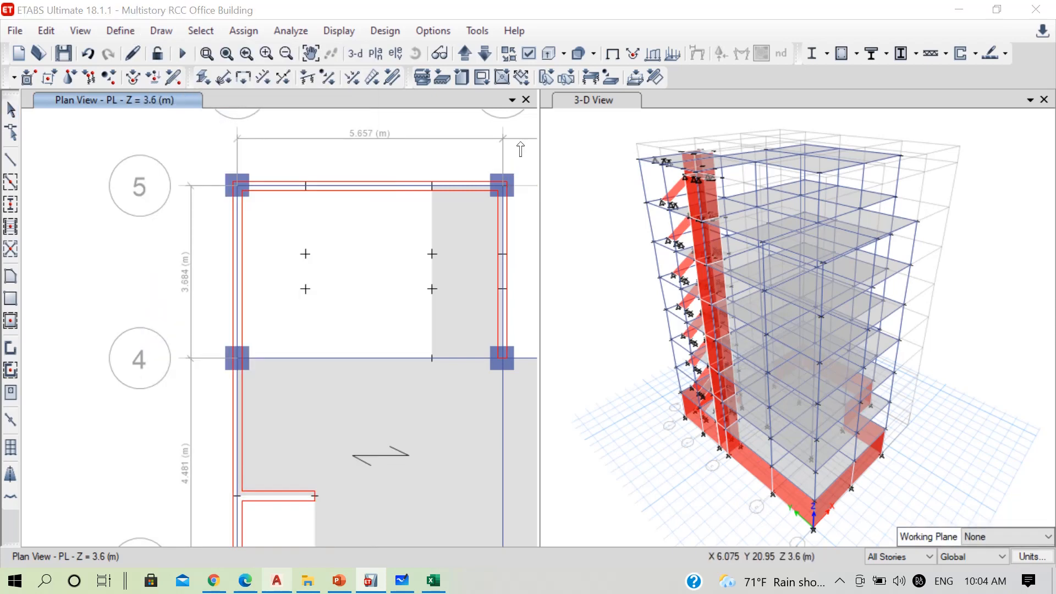
{"action": "left_click_drag", "start_coordinate": [586, 220], "coordinate": [727, 158]}
{"action": "left_click", "coordinate": [762, 188]}
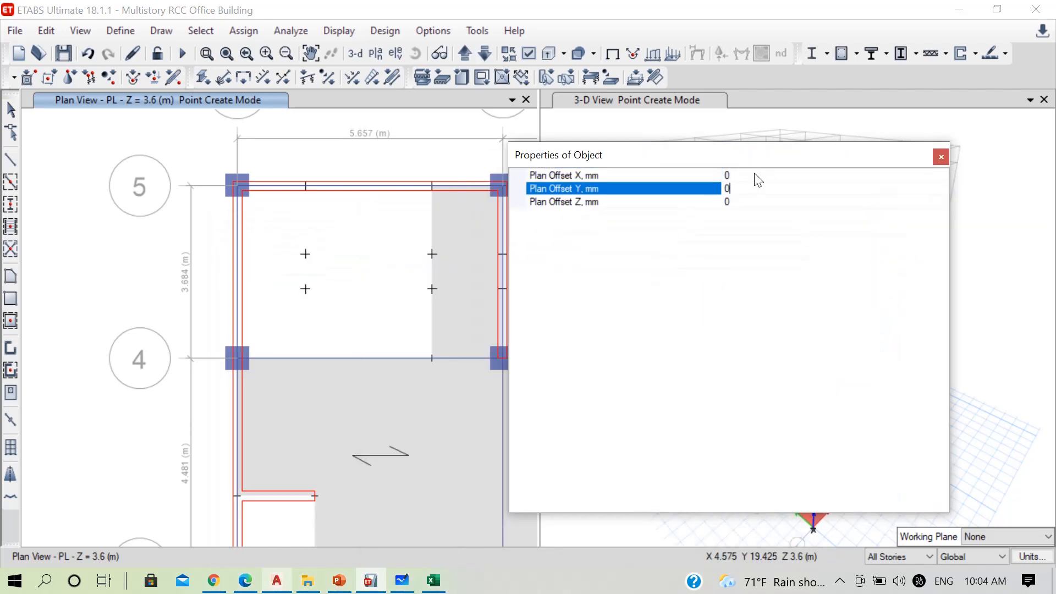
{"action": "left_click", "coordinate": [755, 175]}
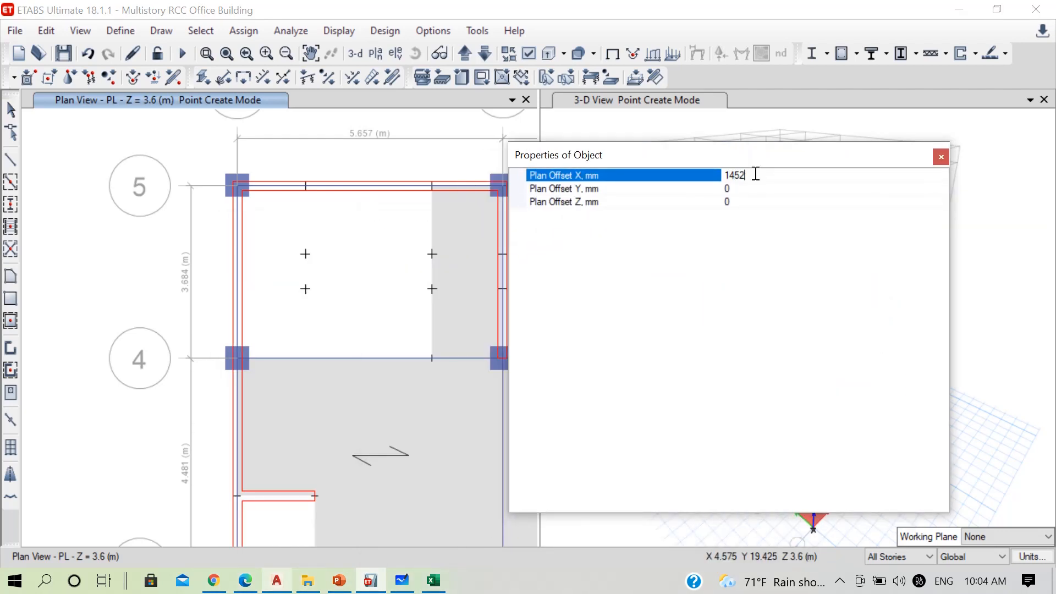
{"action": "left_click", "coordinate": [237, 358]}
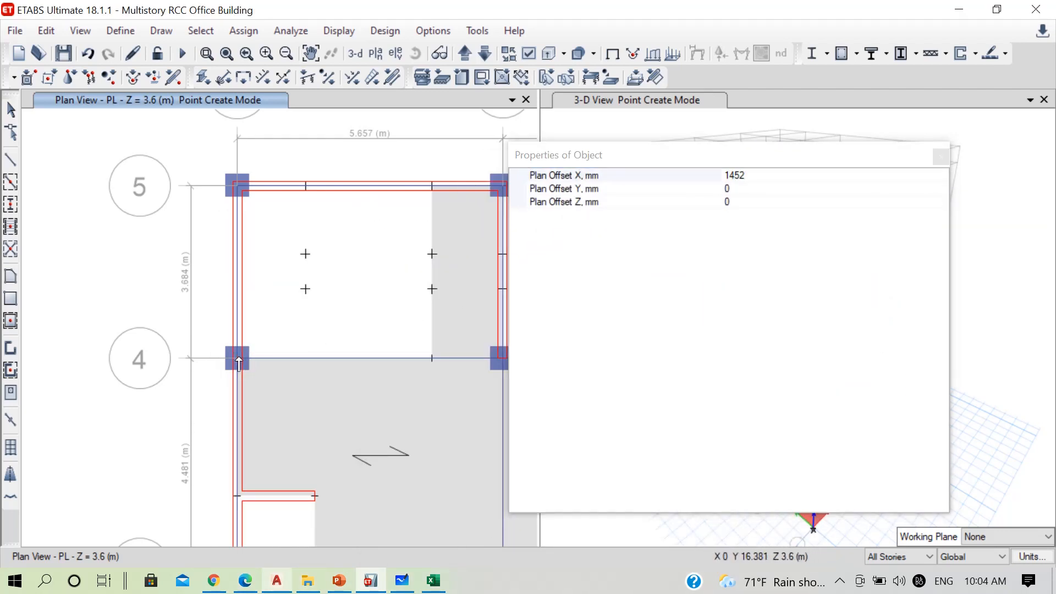
{"action": "left_click", "coordinate": [940, 157]}
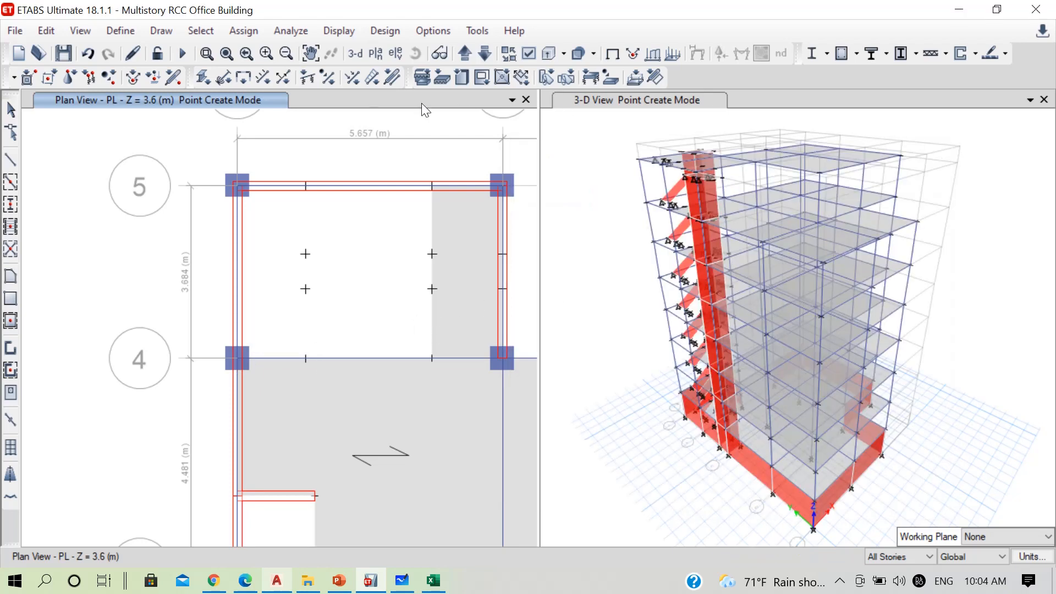
Draw the second StairSlab flight from the RefPl 1 landing joints nearest grid line 4 up to the matching joints on PL at Z = 3.6 m
{"action": "left_click", "coordinate": [482, 53]}
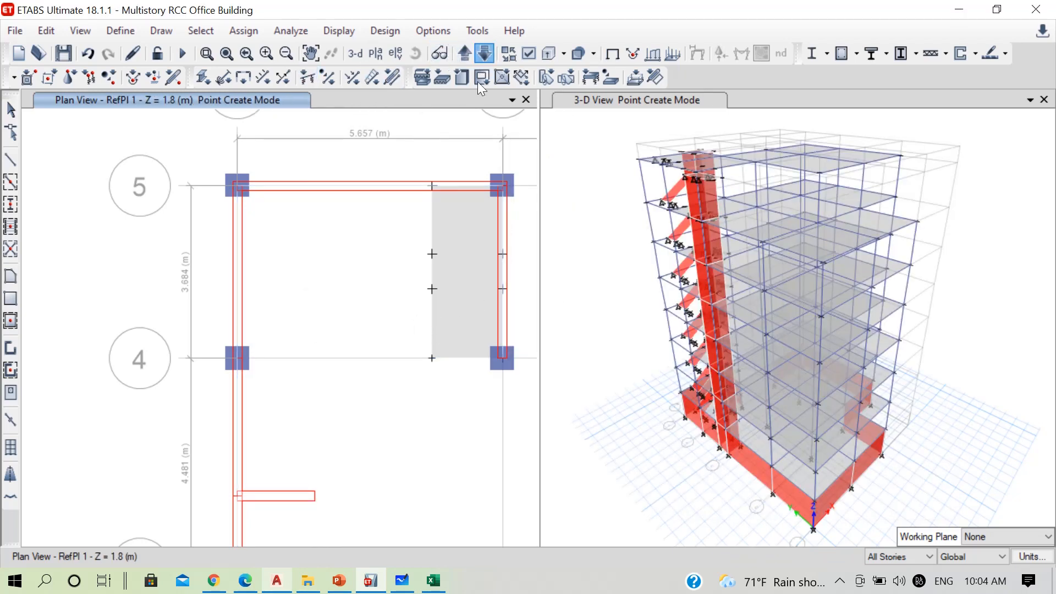
{"action": "left_click", "coordinate": [10, 277]}
{"action": "left_click_drag", "start_coordinate": [727, 158], "coordinate": [601, 530]}
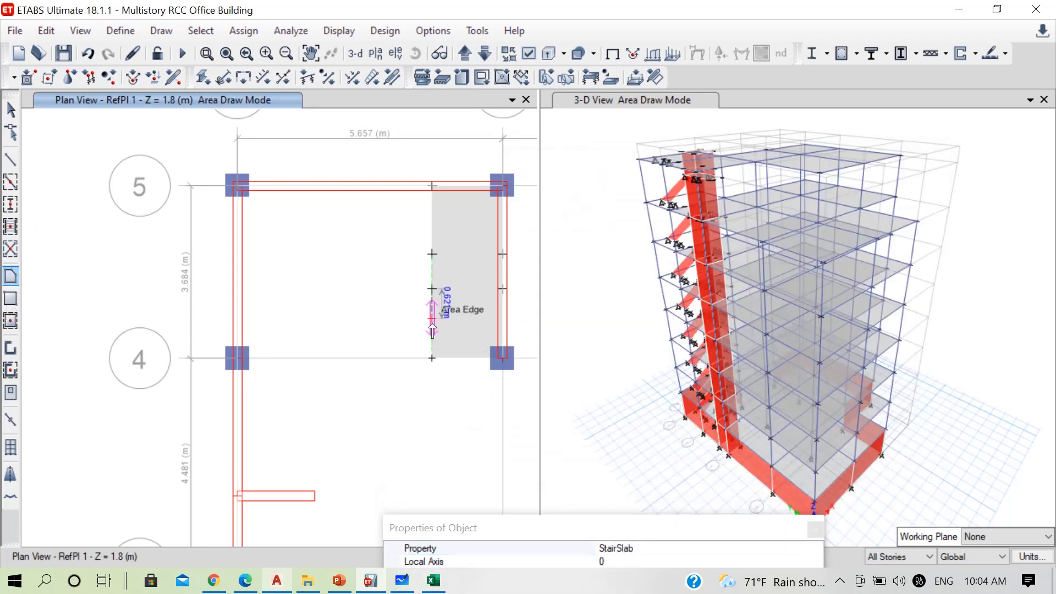
{"action": "left_click", "coordinate": [432, 358]}
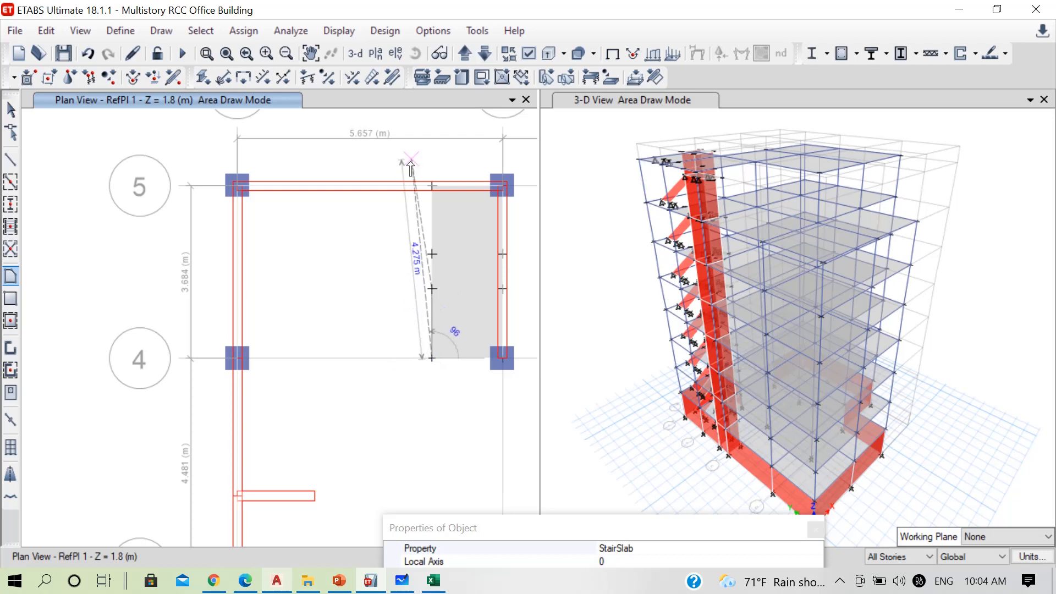
{"action": "left_click", "coordinate": [467, 52]}
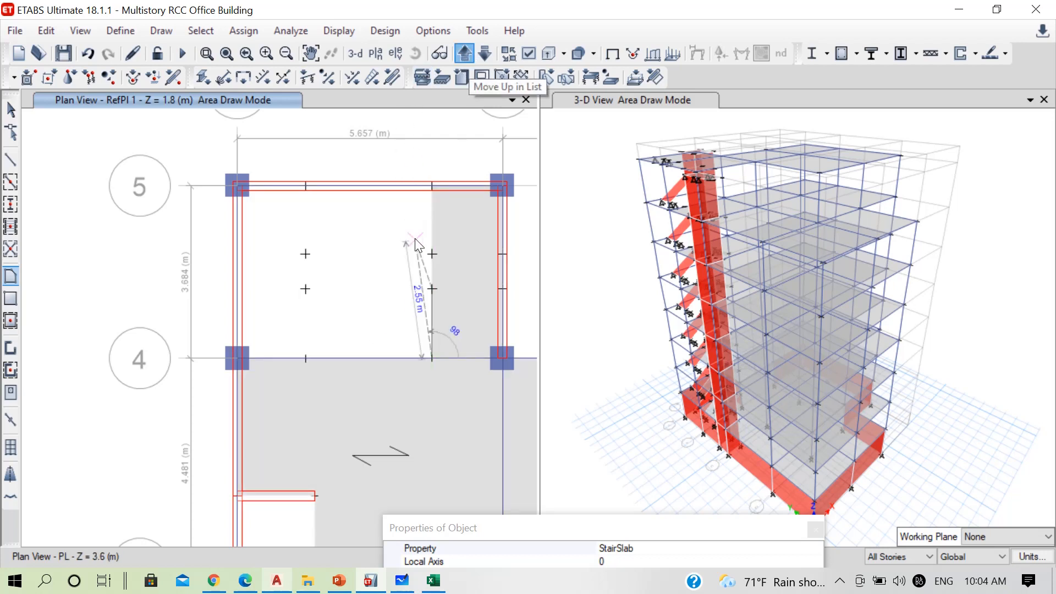
{"action": "left_click", "coordinate": [305, 358]}
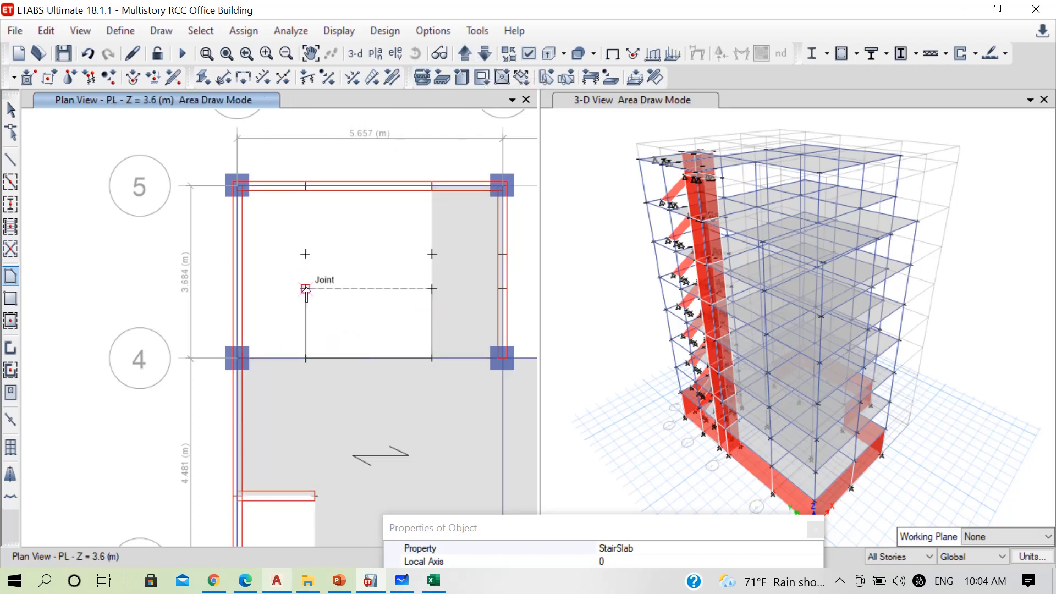
{"action": "double_click", "coordinate": [306, 289]}
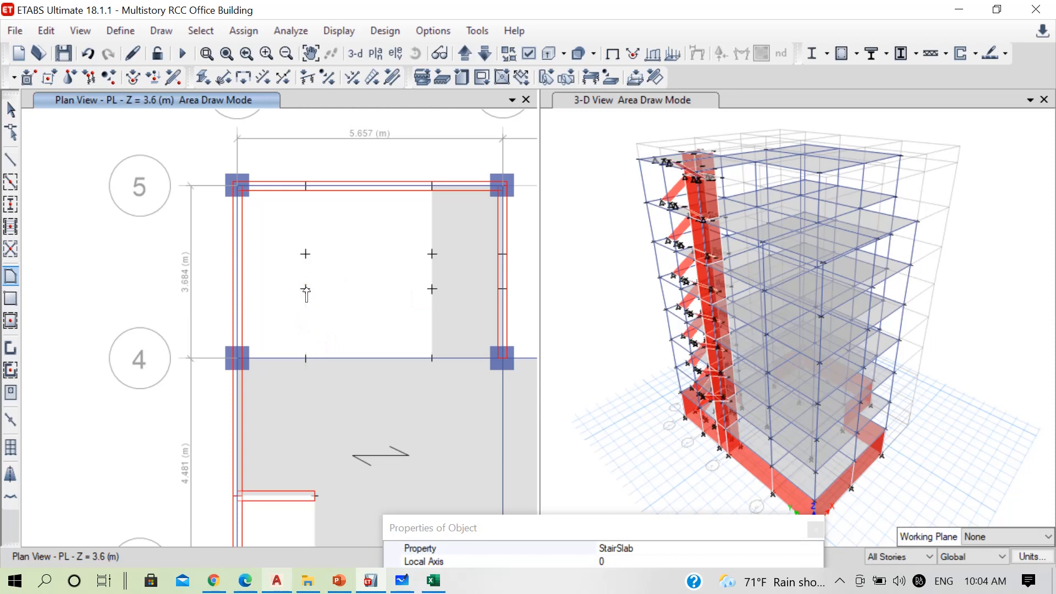
Draw the StairSlab landing on PL through A-5, A-4 and the offset joints on grid lines 4 and 5 nearest grid line A
{"action": "left_click", "coordinate": [237, 186]}
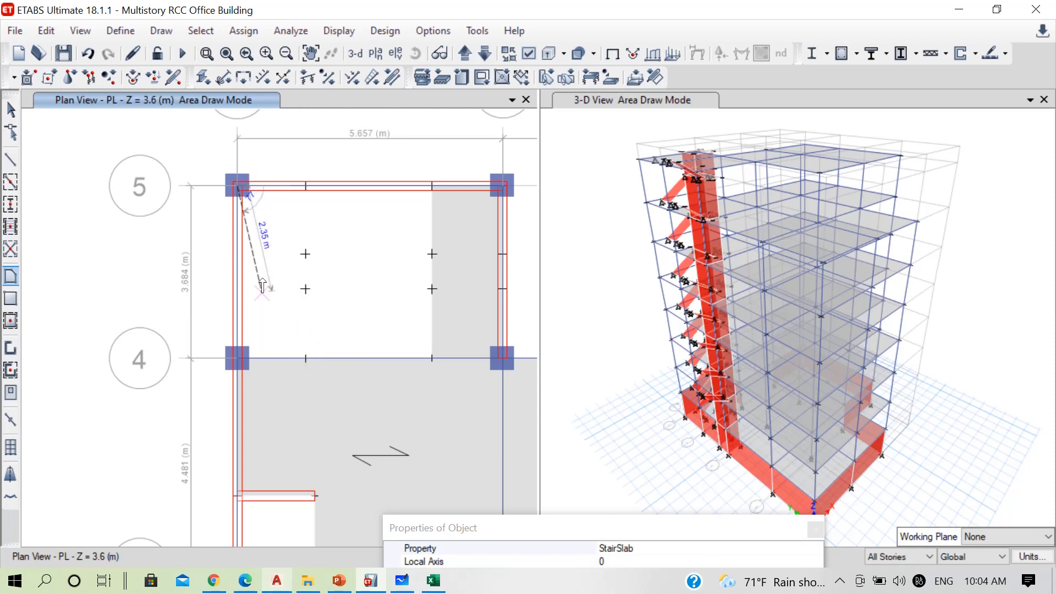
{"action": "left_click", "coordinate": [237, 358]}
{"action": "left_click", "coordinate": [305, 358]}
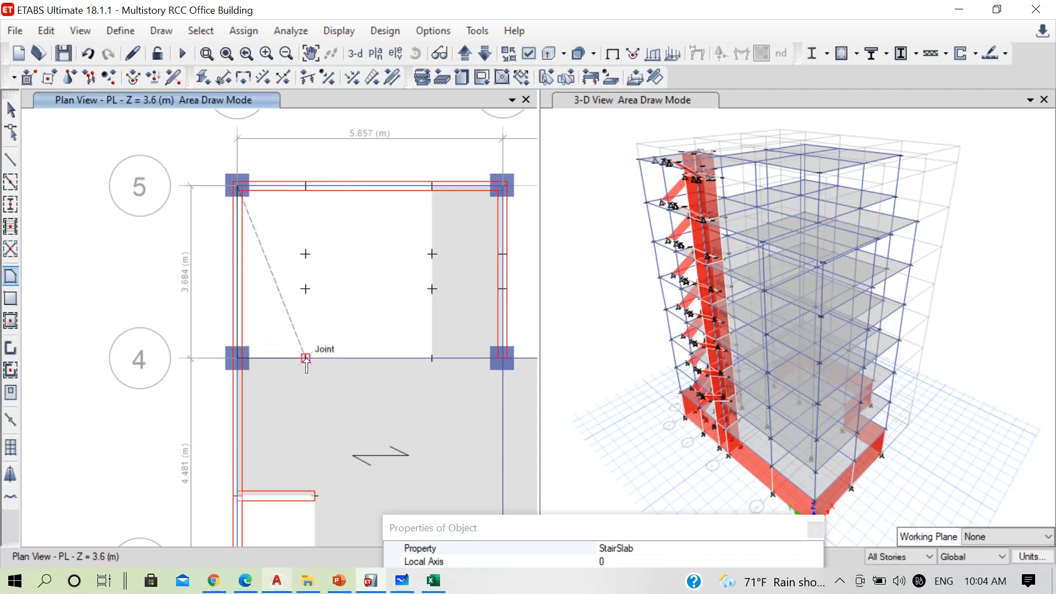
{"action": "left_click", "coordinate": [304, 189]}
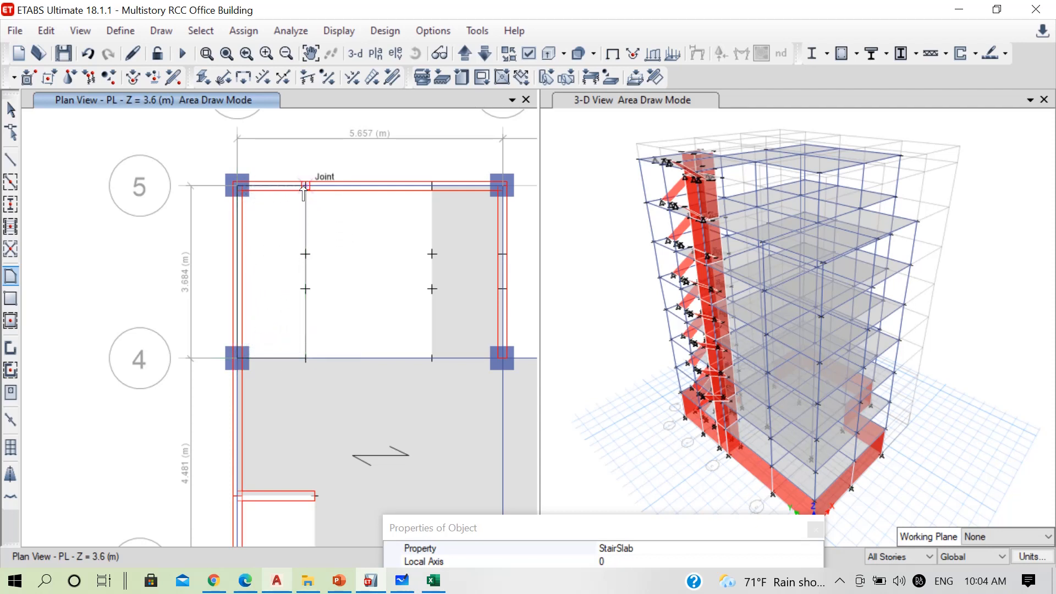
{"action": "key", "text": "Return"}
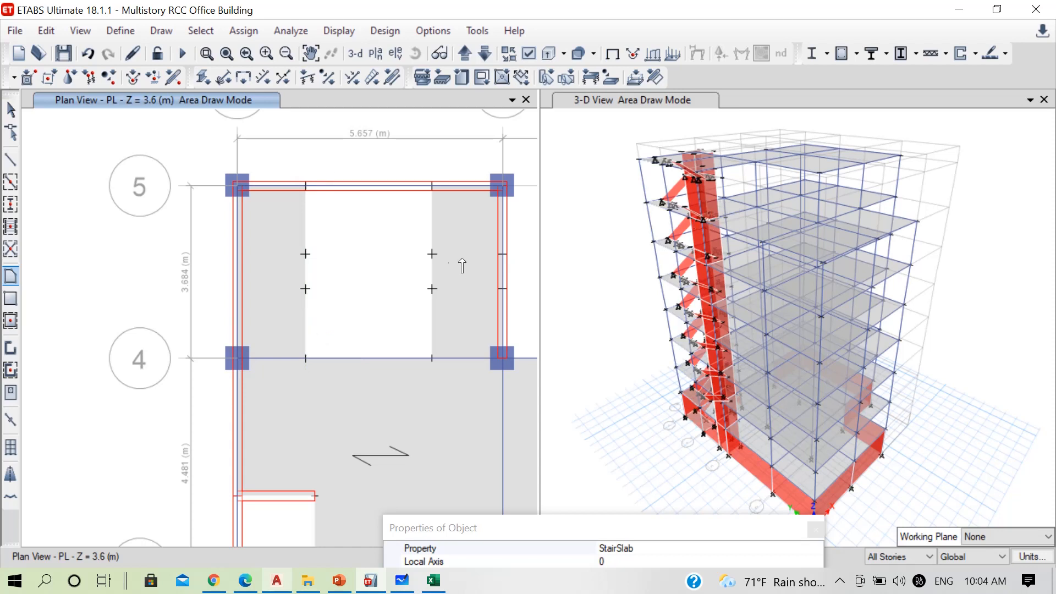
{"action": "key", "text": "Escape"}
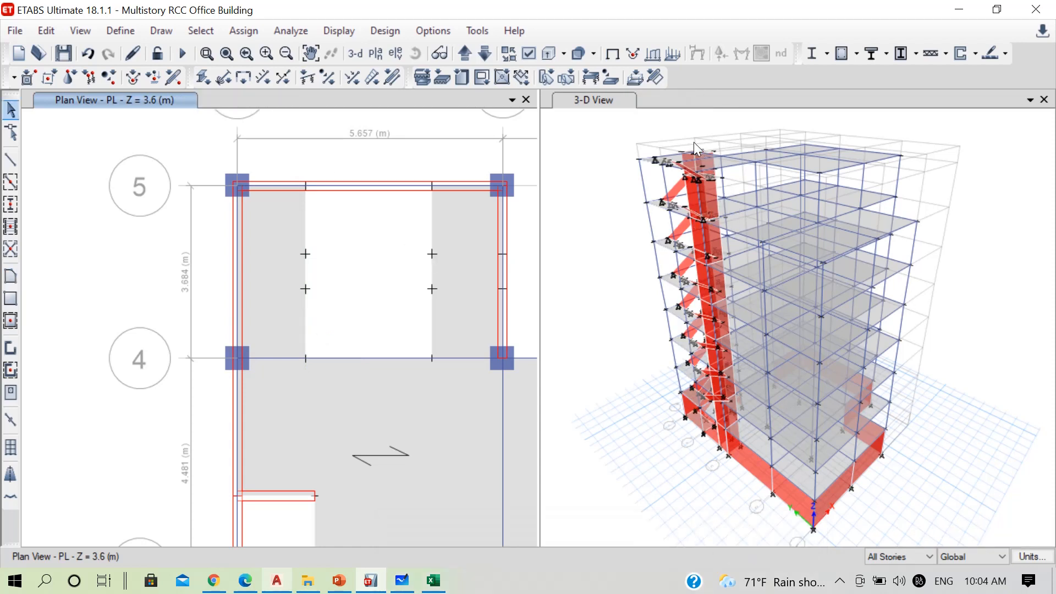
Examine the stair flights and landings across the building's stories in 3-D from different sides
{"action": "scroll", "coordinate": [687, 159], "scroll_direction": "up", "scroll_amount": 4}
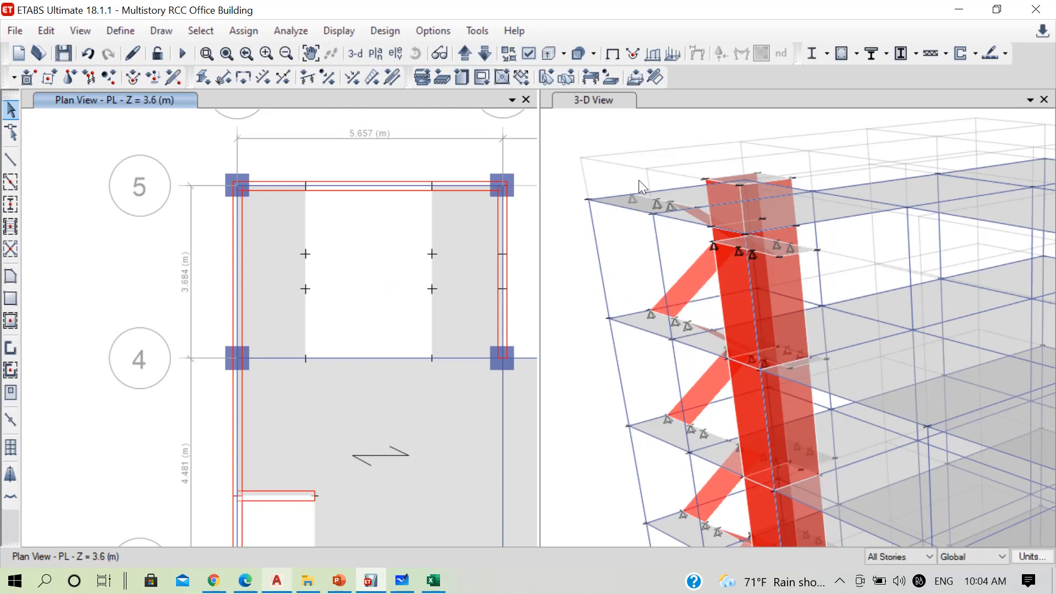
{"action": "scroll", "coordinate": [631, 202], "scroll_direction": "down", "scroll_amount": 5}
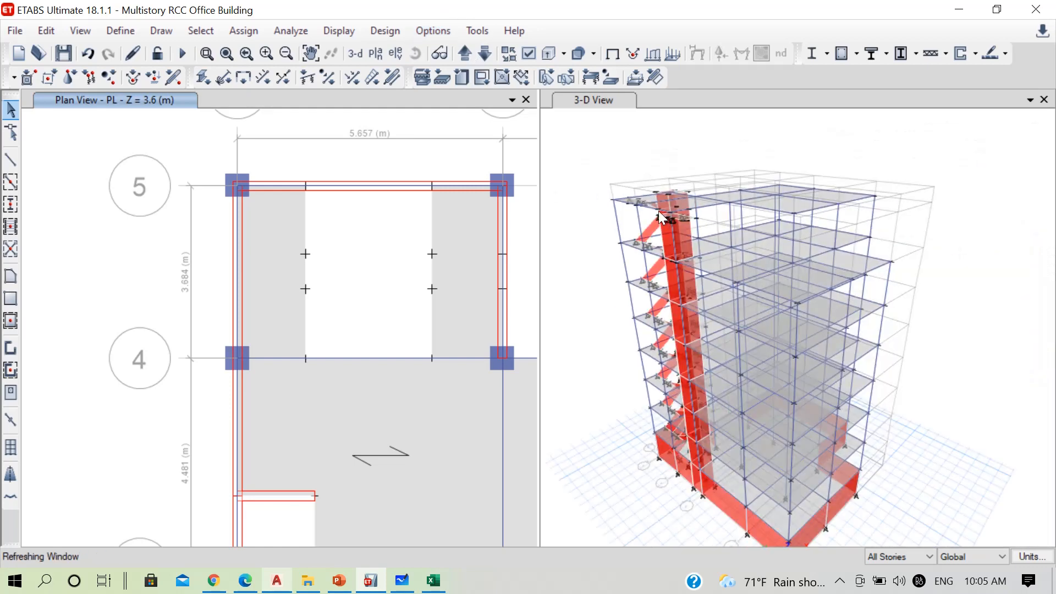
{"action": "scroll", "coordinate": [654, 208], "scroll_direction": "up", "scroll_amount": 5}
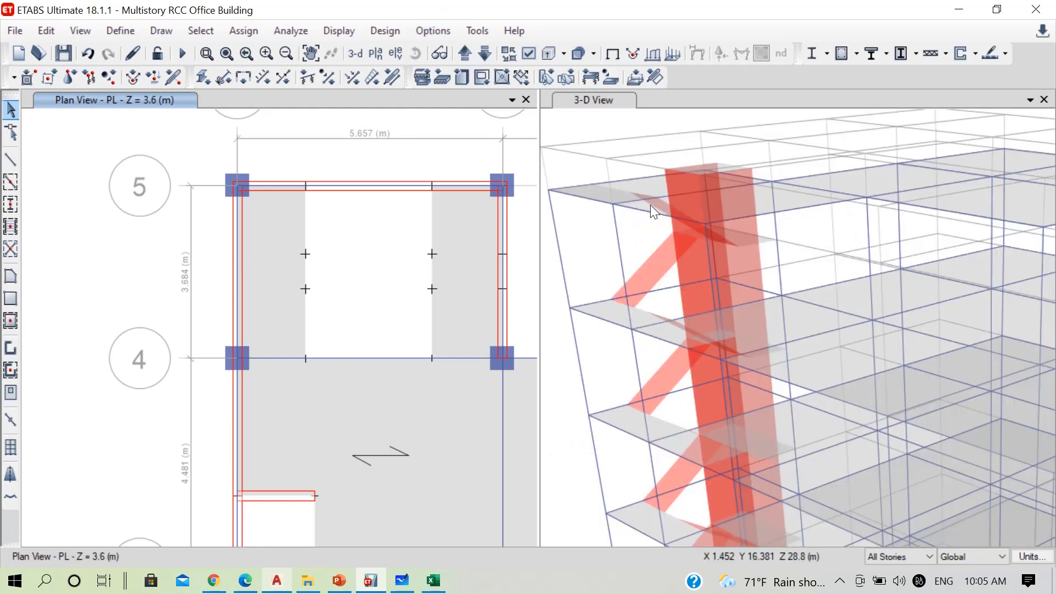
{"action": "left_click", "coordinate": [596, 108]}
{"action": "left_click", "coordinate": [418, 54]}
{"action": "left_click_drag", "start_coordinate": [640, 381], "coordinate": [796, 358]}
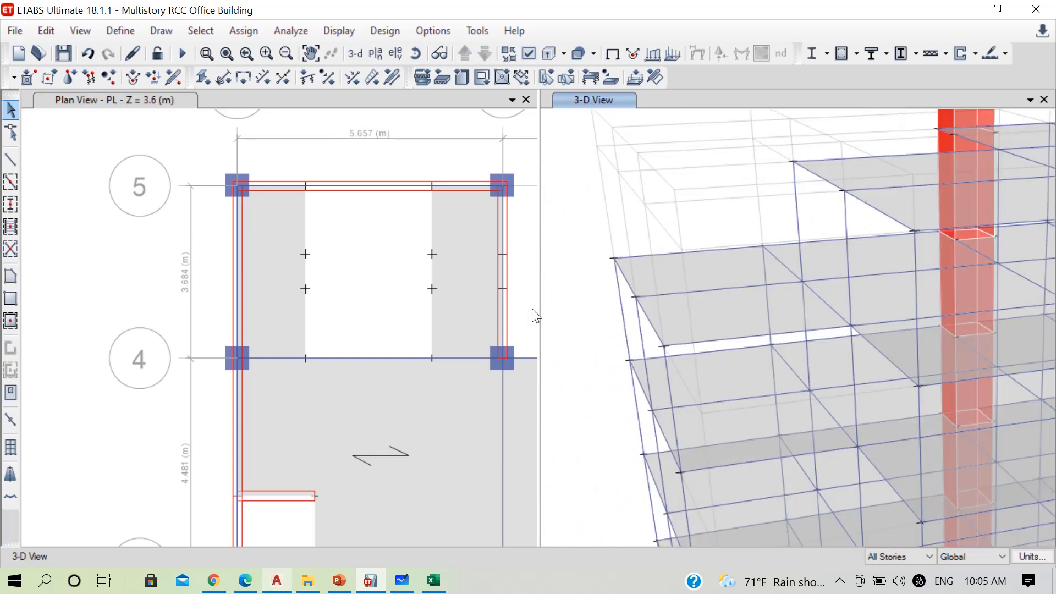
{"action": "scroll", "coordinate": [532, 309], "scroll_direction": "down", "scroll_amount": 3}
{"action": "scroll", "coordinate": [211, 295], "scroll_direction": "down", "scroll_amount": 3}
{"action": "scroll", "coordinate": [384, 321], "scroll_direction": "up", "scroll_amount": 3}
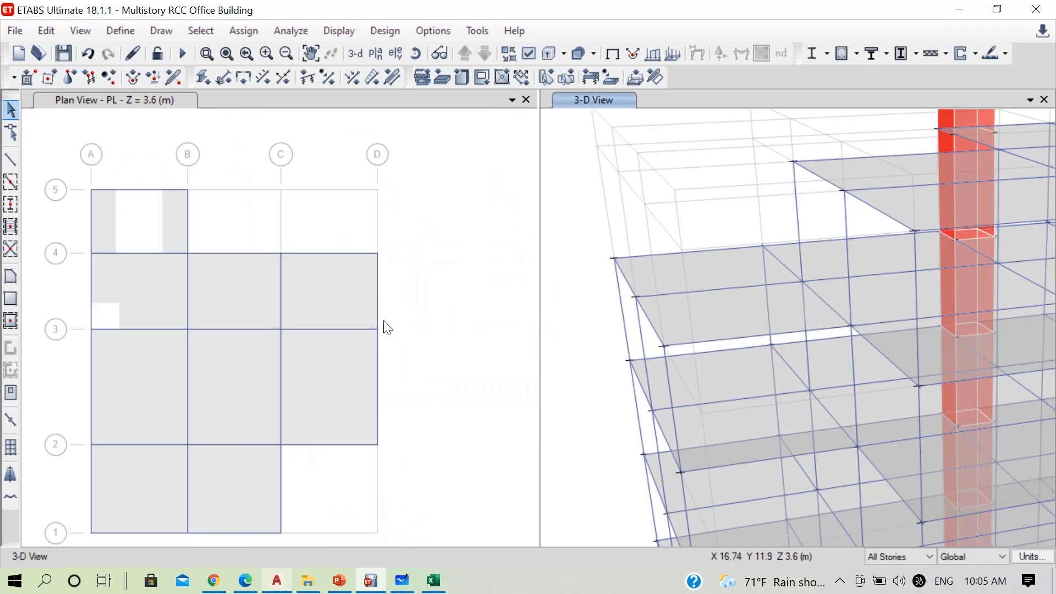
{"action": "scroll", "coordinate": [638, 291], "scroll_direction": "down", "scroll_amount": 5}
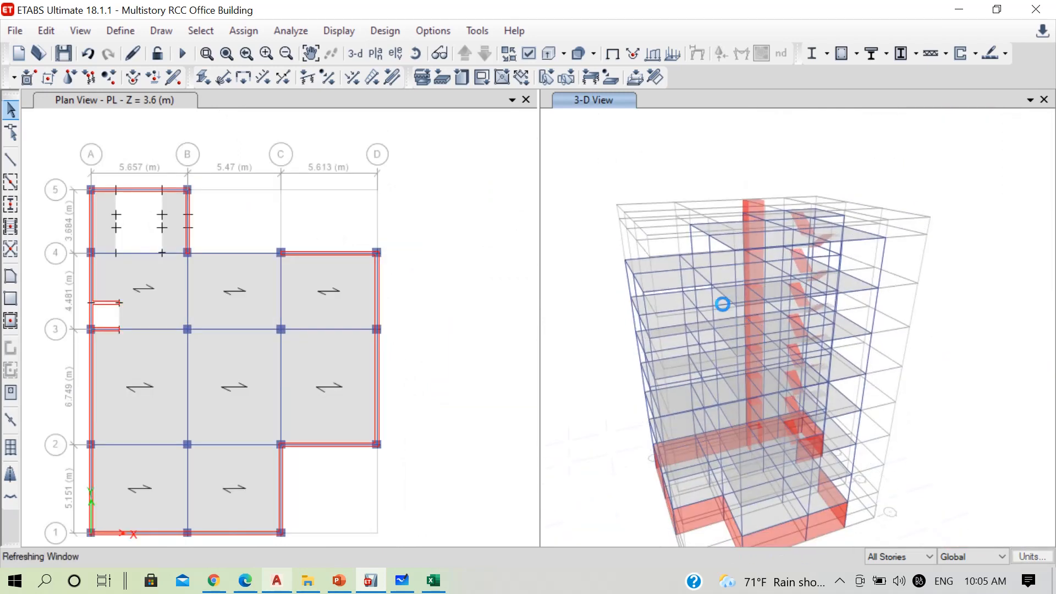
Select all slabs with the StairSlab section and show only the selected objects in the 3-D view
{"action": "left_click", "coordinate": [208, 34]}
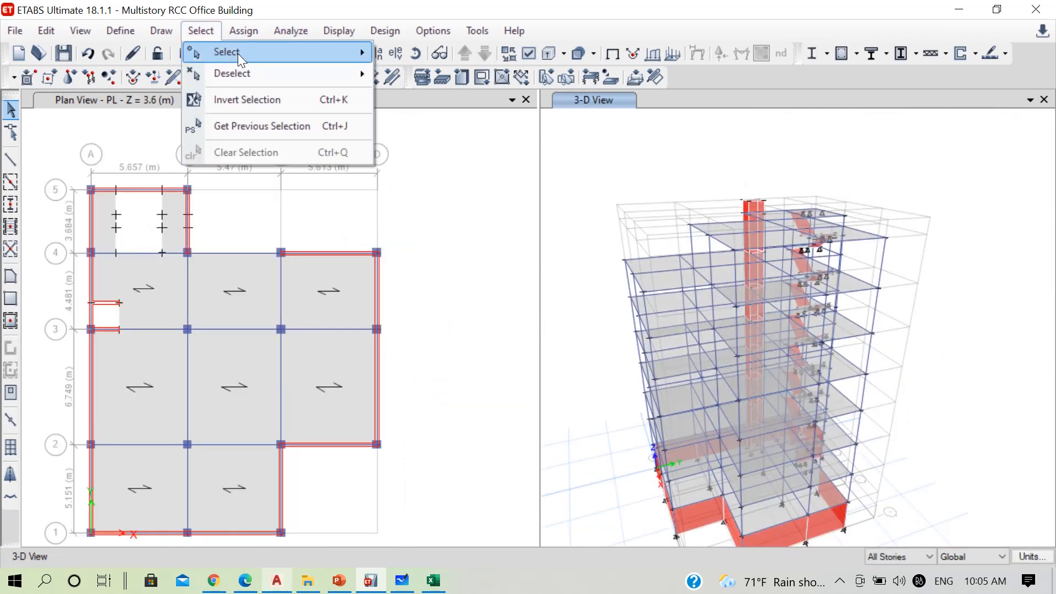
{"action": "mouse_move", "coordinate": [237, 54]}
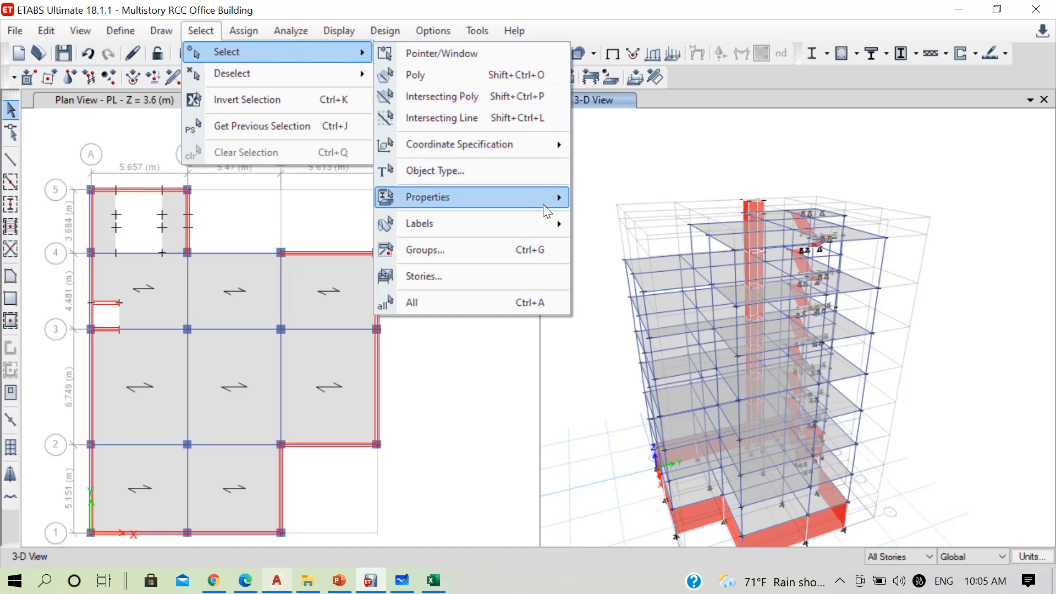
{"action": "mouse_move", "coordinate": [543, 204]}
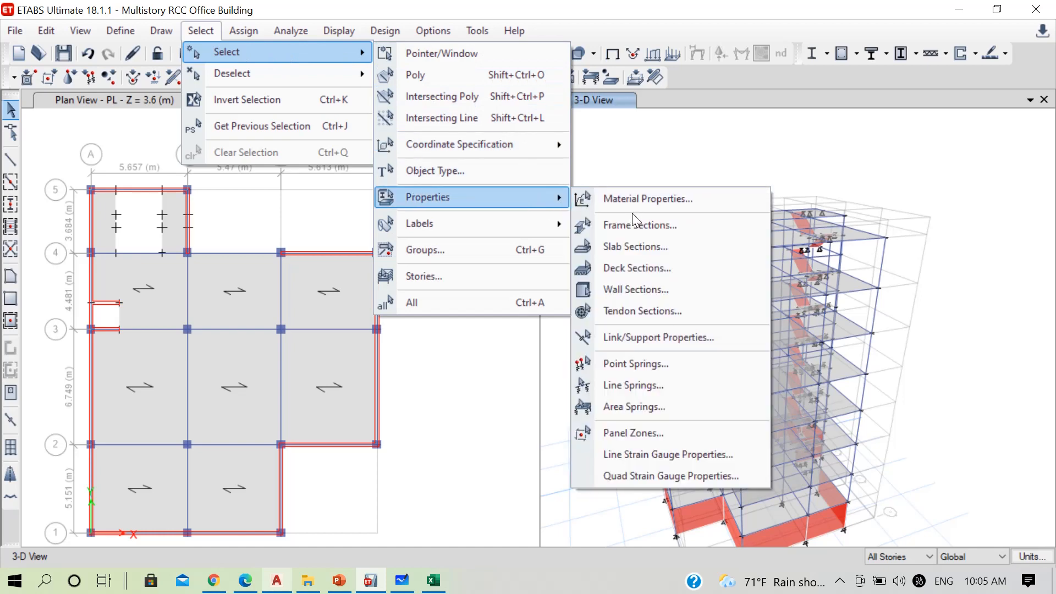
{"action": "left_click", "coordinate": [635, 247]}
{"action": "left_click", "coordinate": [451, 182]}
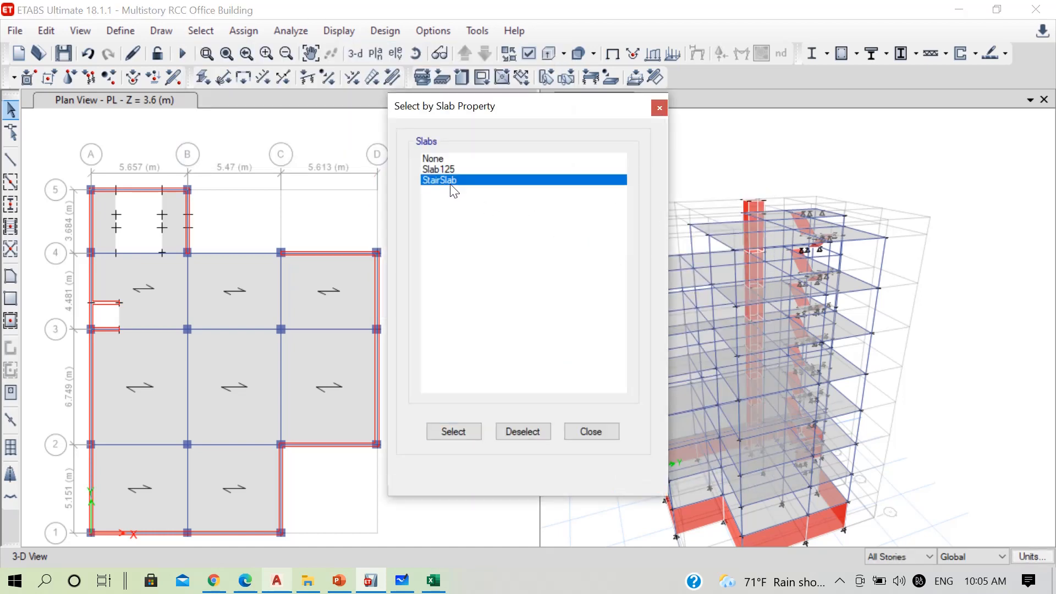
{"action": "left_click", "coordinate": [463, 436]}
{"action": "left_click", "coordinate": [575, 432]}
{"action": "right_click", "coordinate": [619, 127]}
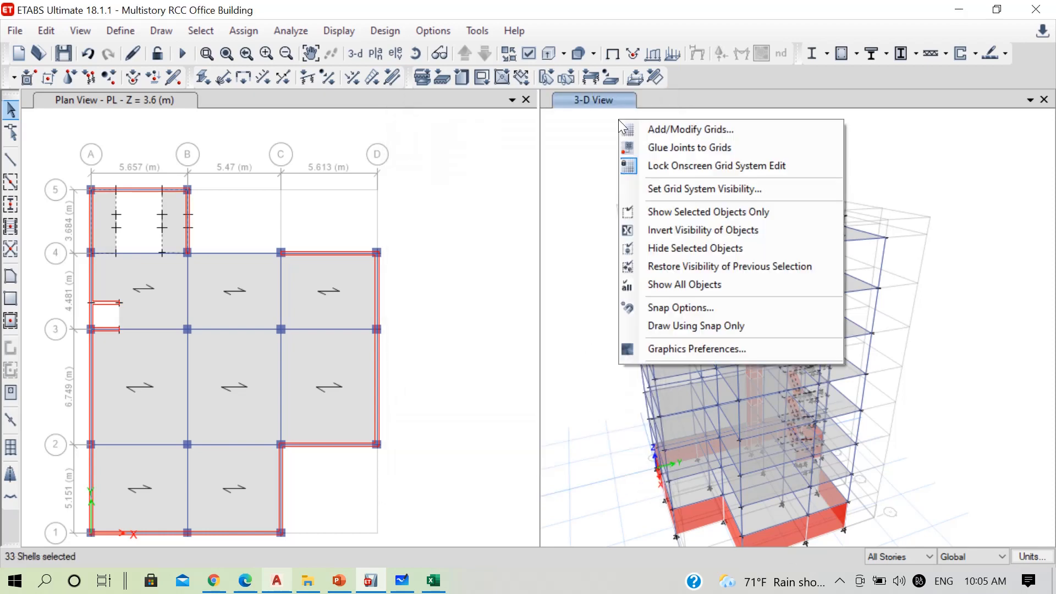
{"action": "left_click", "coordinate": [708, 209]}
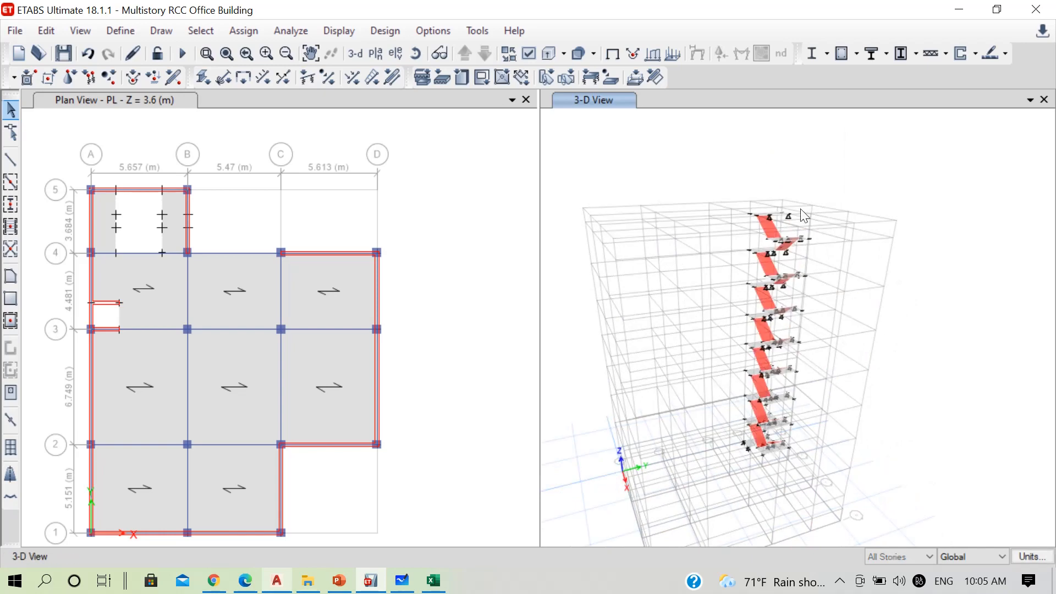
Try to delete the topmost stair landing and the flight leading up to it with All Stories active, and undo the deletions
{"action": "scroll", "coordinate": [777, 206], "scroll_direction": "up", "scroll_amount": 5}
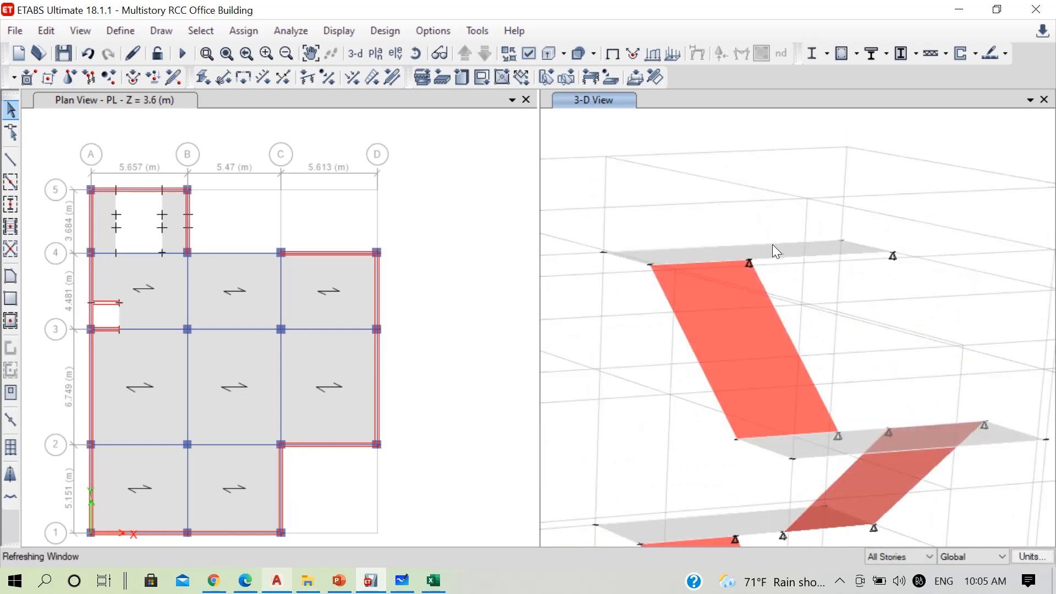
{"action": "key", "text": "Delete"}
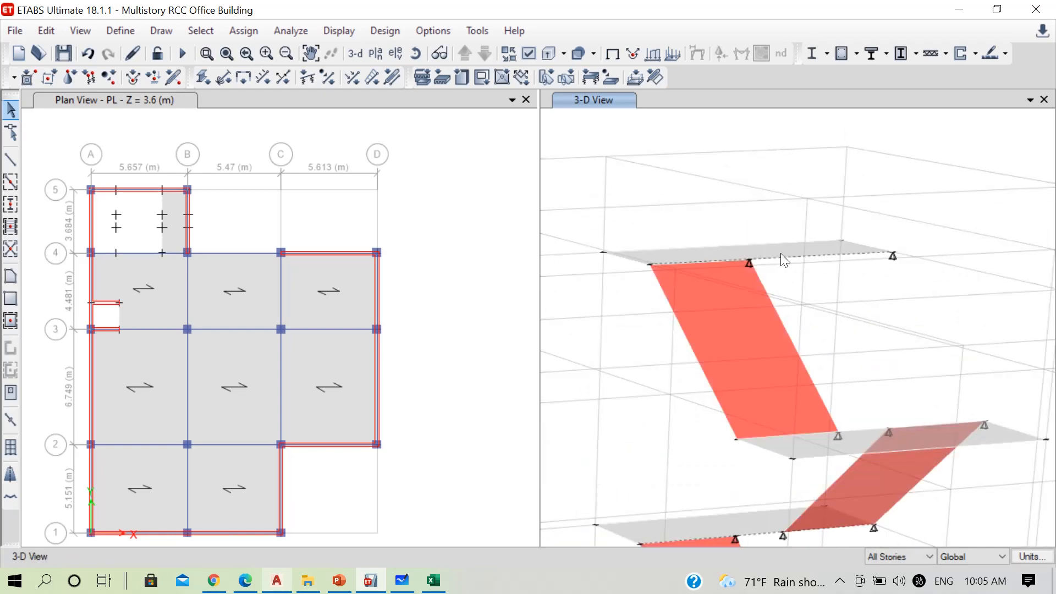
{"action": "left_click", "coordinate": [730, 329]}
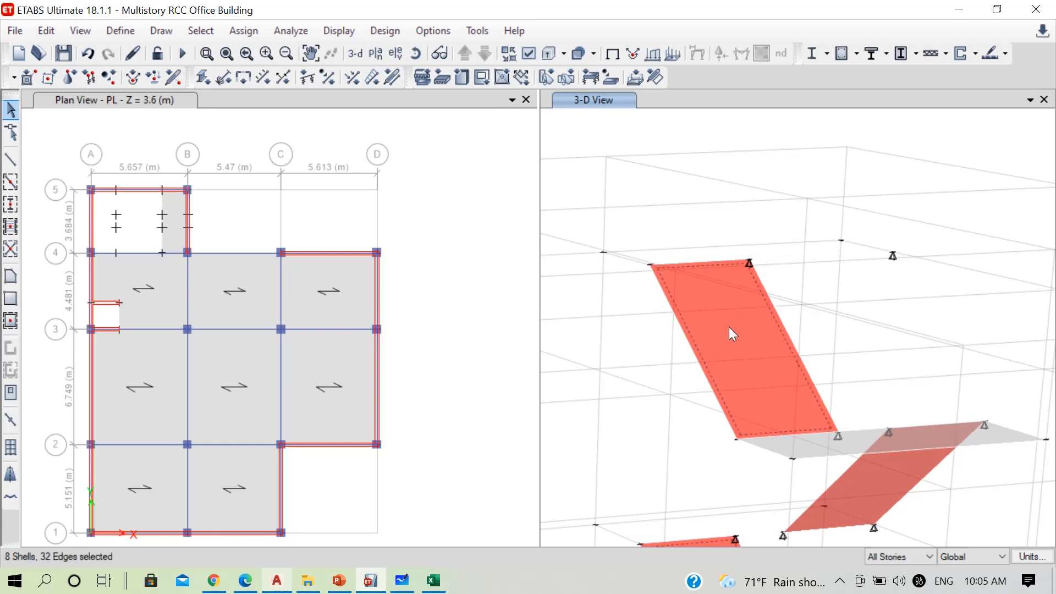
{"action": "key", "text": "Delete"}
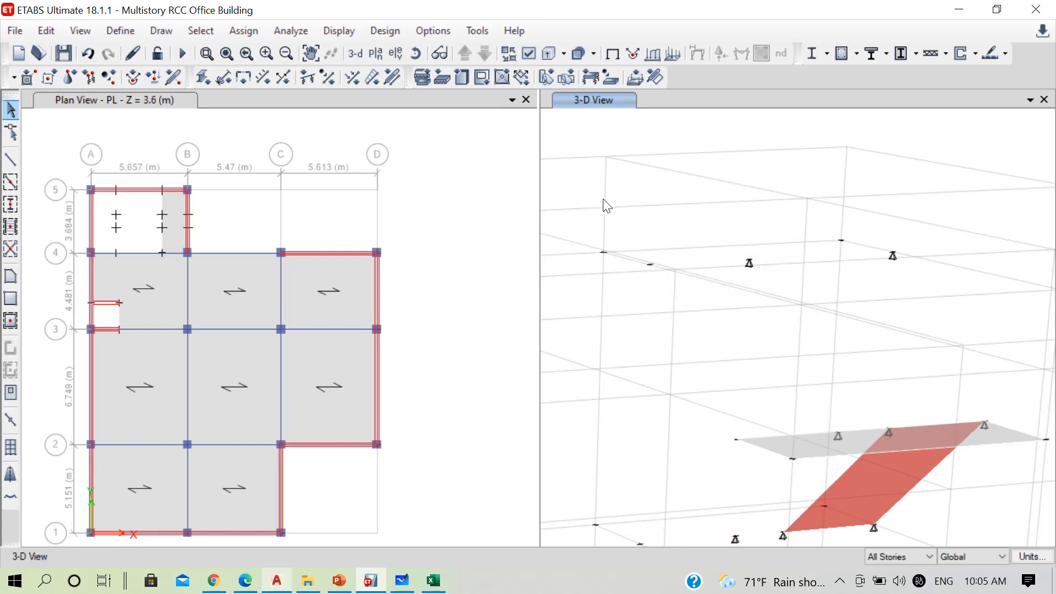
{"action": "left_click_drag", "start_coordinate": [582, 195], "coordinate": [953, 326]}
{"action": "scroll", "coordinate": [924, 341], "scroll_direction": "down", "scroll_amount": 3}
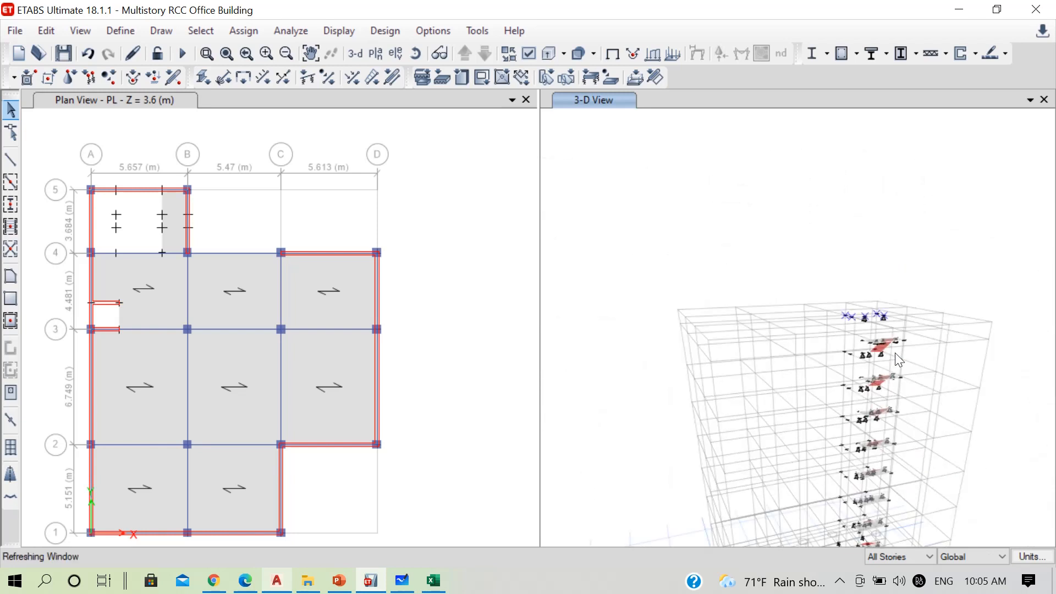
{"action": "scroll", "coordinate": [890, 366], "scroll_direction": "up", "scroll_amount": 2}
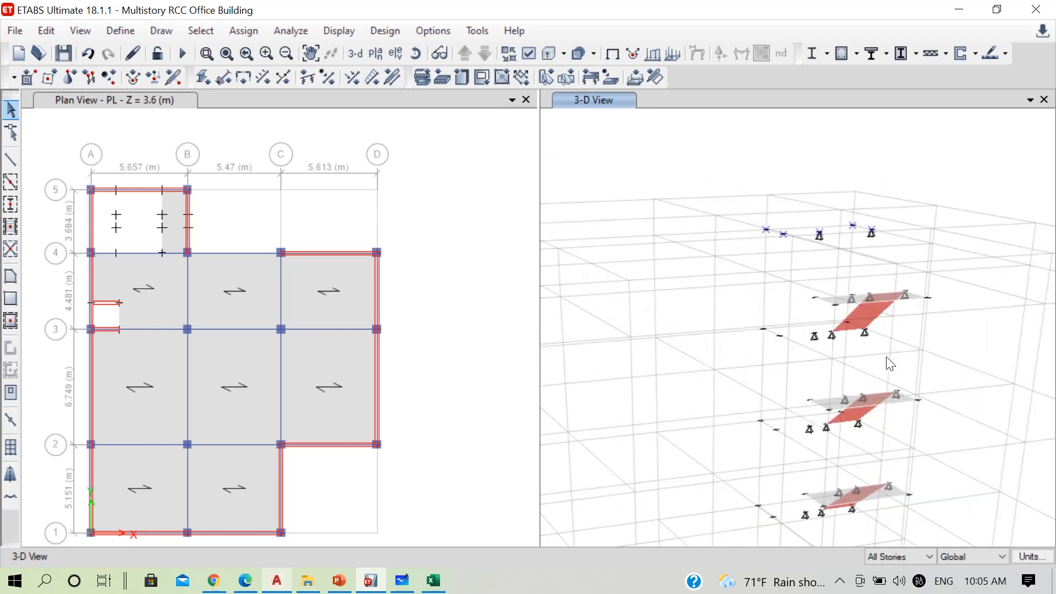
{"action": "key", "text": "ctrl+z"}
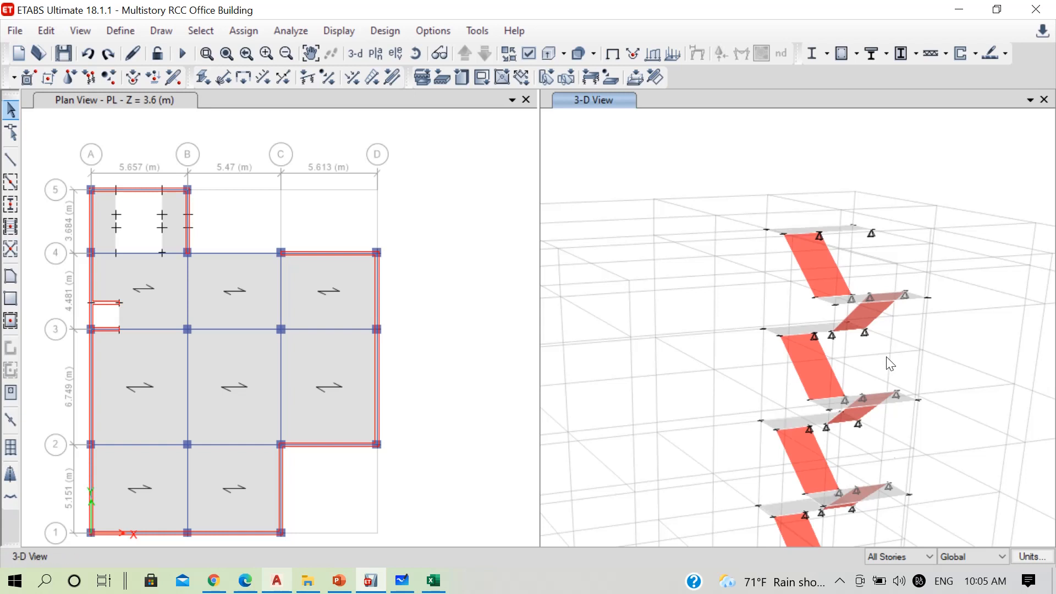
Set the story scope to One Story and delete the topmost stair landing and the flight leading up to it
{"action": "left_click", "coordinate": [909, 555]}
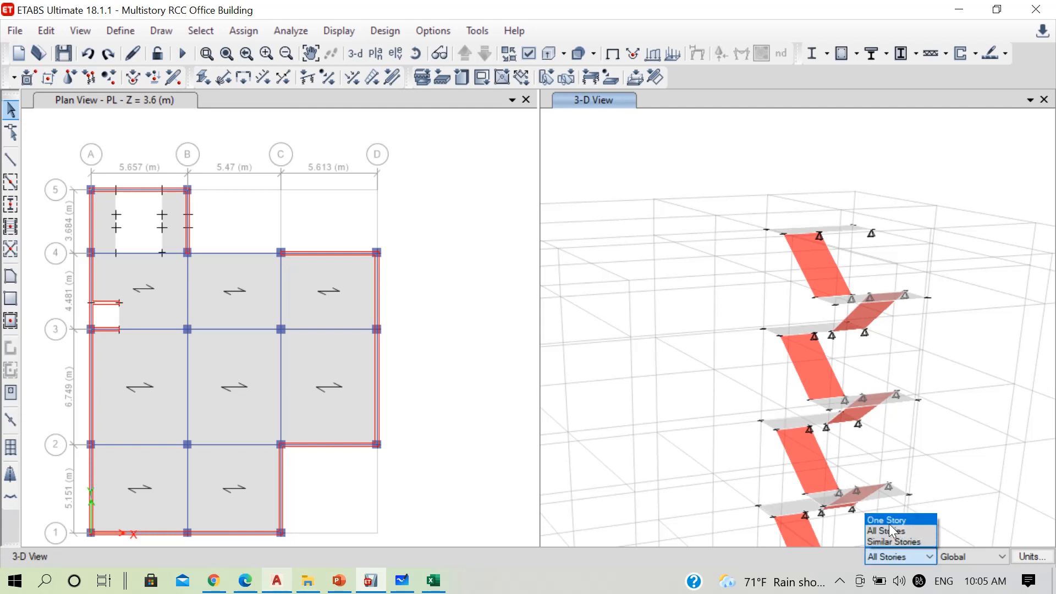
{"action": "left_click", "coordinate": [889, 520]}
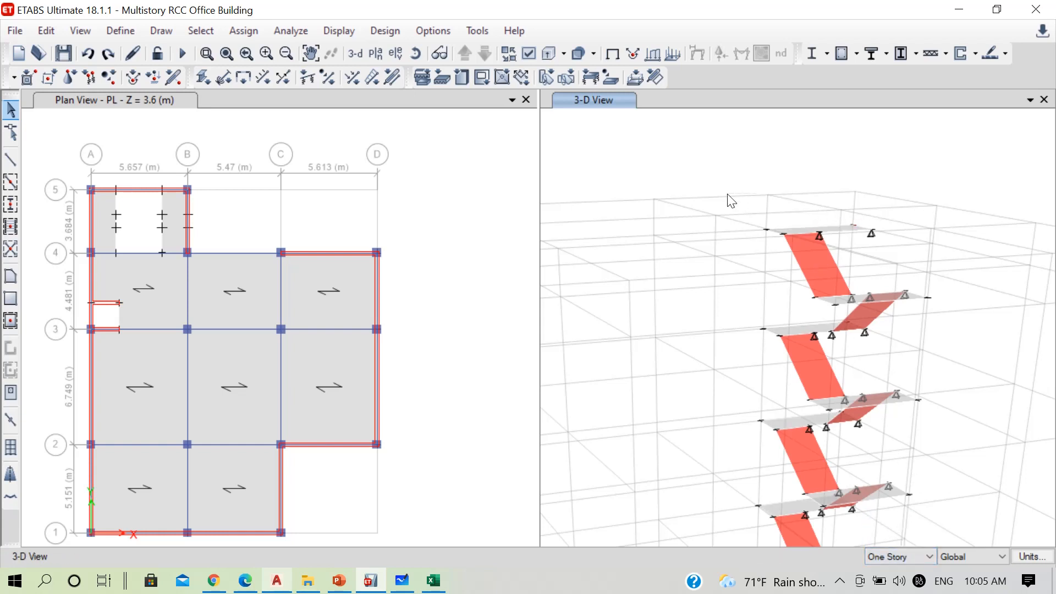
{"action": "left_click_drag", "start_coordinate": [727, 194], "coordinate": [919, 249]}
{"action": "scroll", "coordinate": [829, 236], "scroll_direction": "up", "scroll_amount": 4}
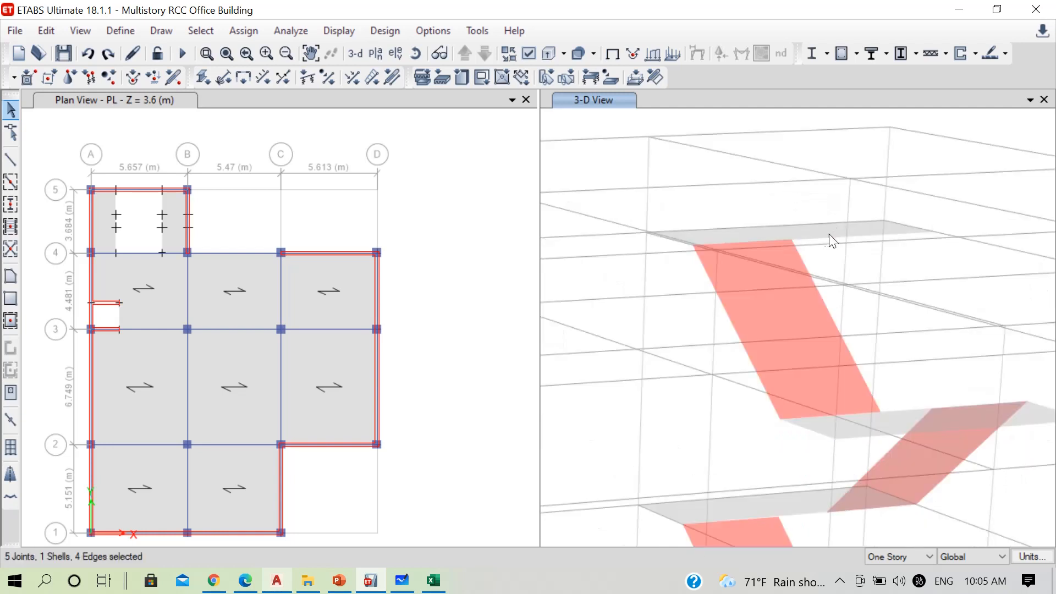
{"action": "left_click", "coordinate": [820, 227]}
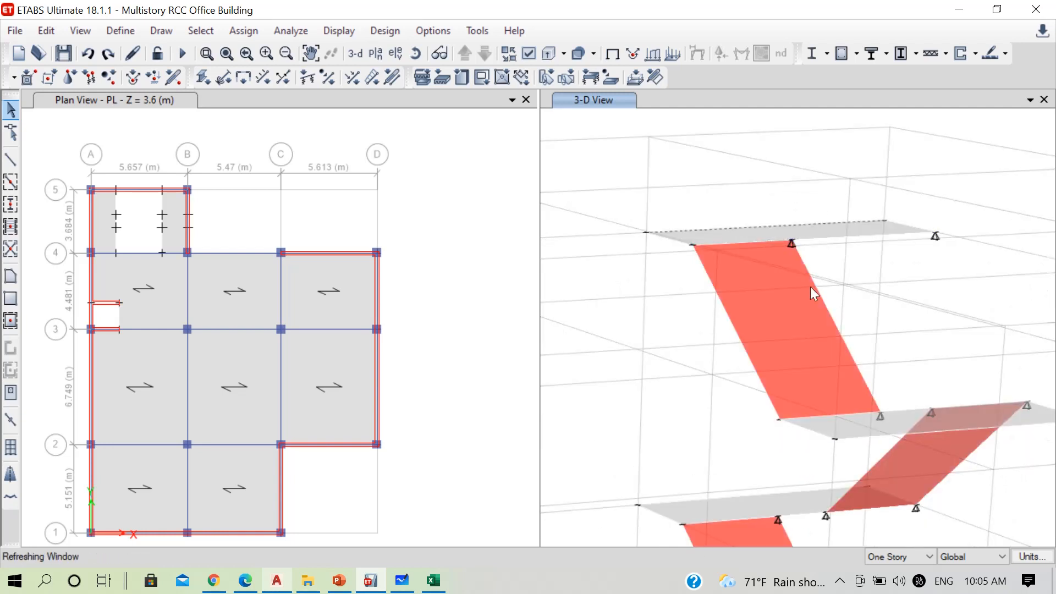
{"action": "key", "text": "Delete"}
{"action": "left_click", "coordinate": [780, 334]}
{"action": "key", "text": "Delete"}
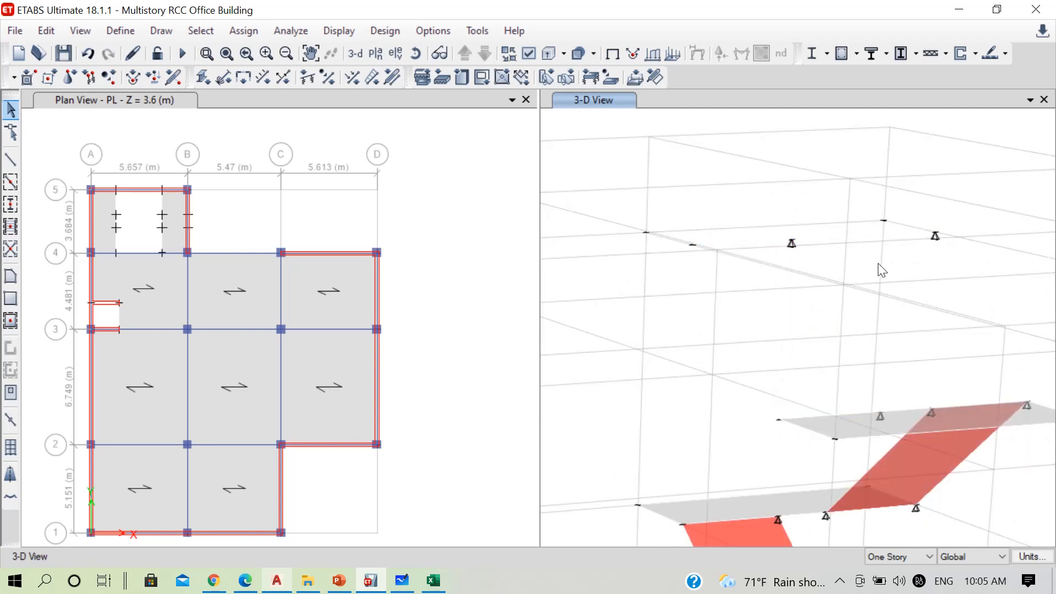
Set the story scope to All Stories and delete the leftover joints of the removed stair parts at the top
{"action": "left_click", "coordinate": [909, 554]}
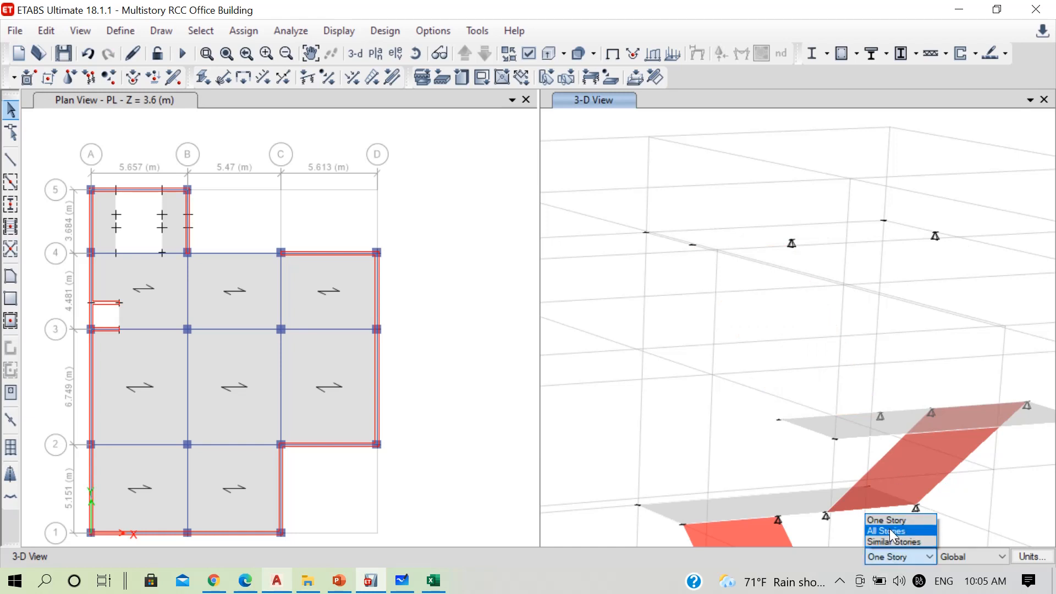
{"action": "left_click", "coordinate": [889, 529]}
{"action": "left_click_drag", "start_coordinate": [615, 166], "coordinate": [995, 291]}
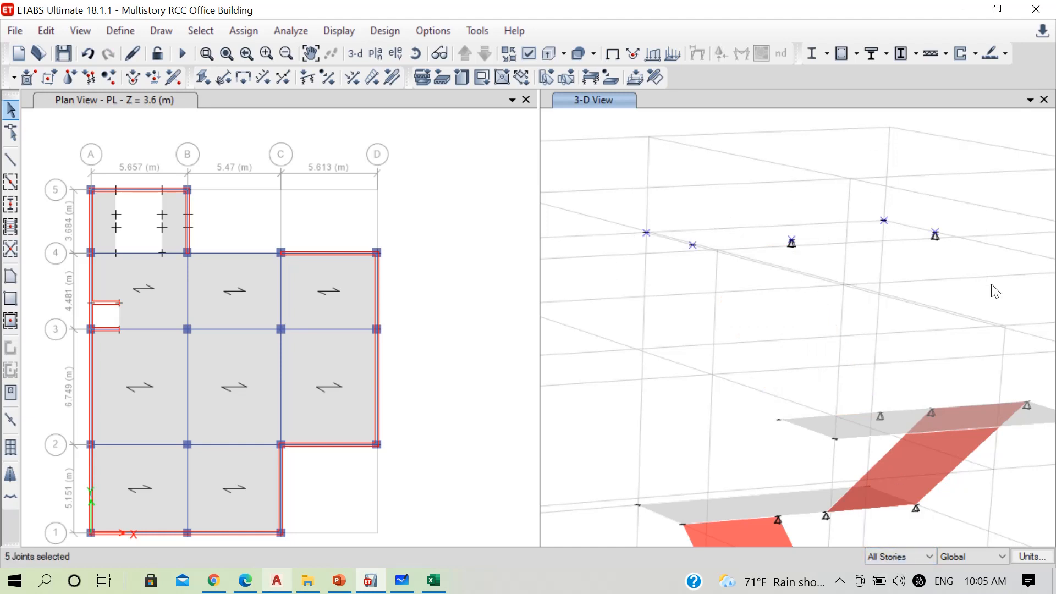
{"action": "key", "text": "Delete"}
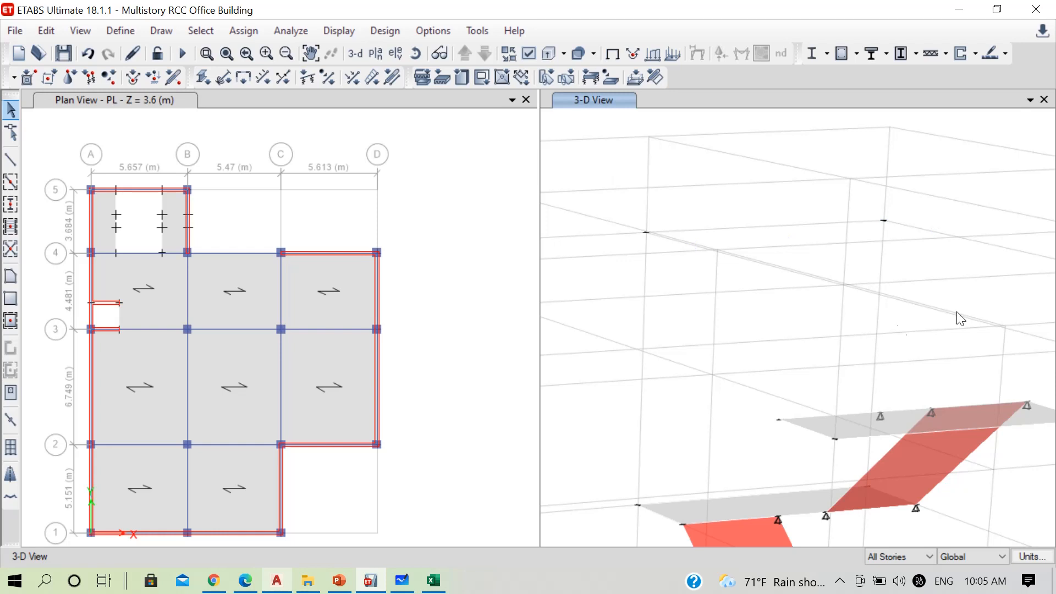
Show all objects again in the 3-D view and rotate the building to see the staircase and shaft from the other side
{"action": "scroll", "coordinate": [907, 314], "scroll_direction": "down", "scroll_amount": 3}
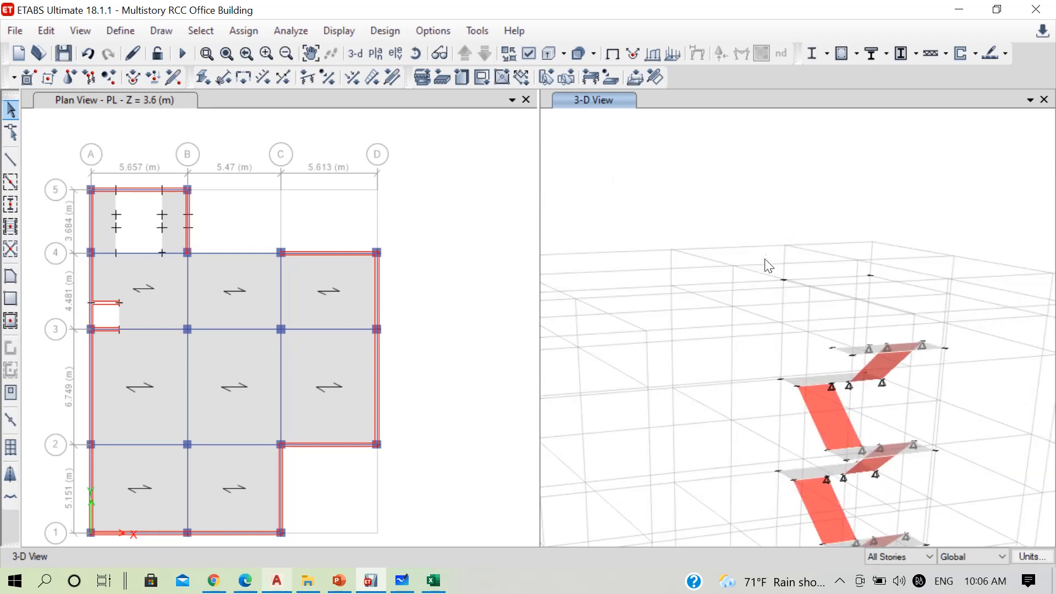
{"action": "scroll", "coordinate": [769, 266], "scroll_direction": "down", "scroll_amount": 3}
{"action": "right_click", "coordinate": [733, 172]}
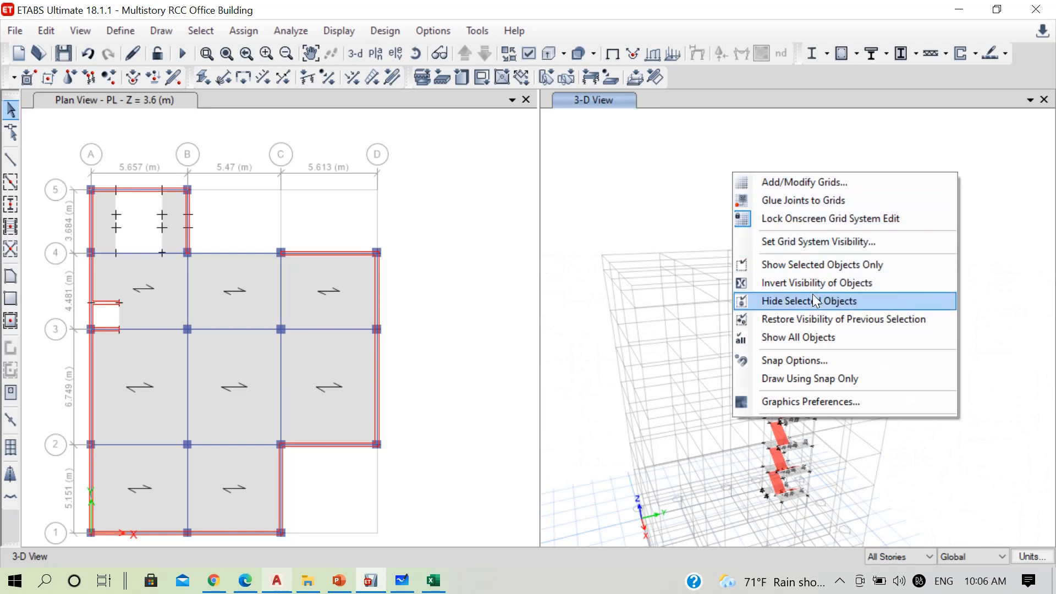
{"action": "left_click", "coordinate": [796, 338]}
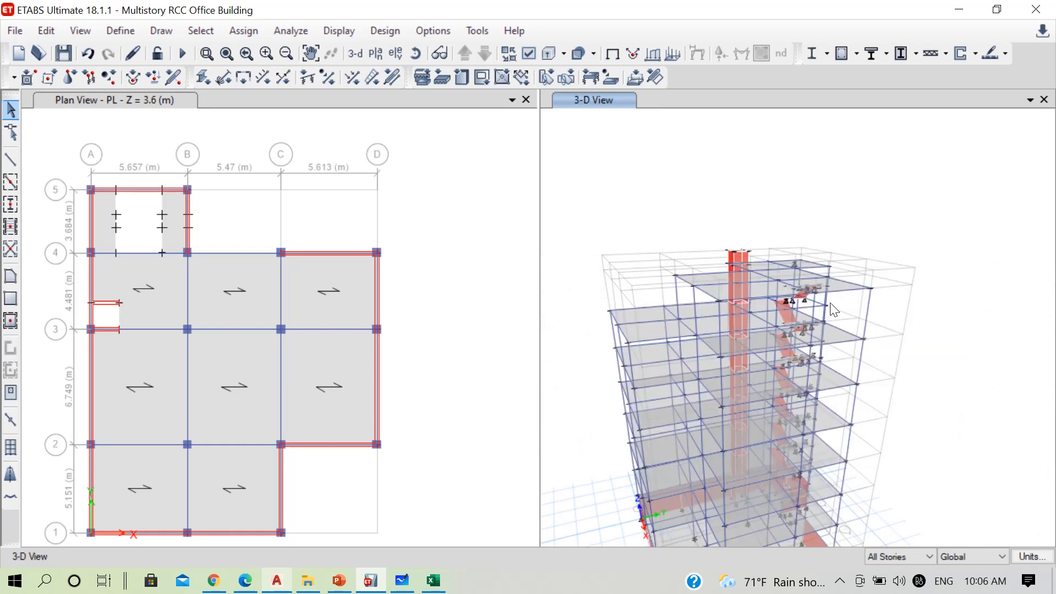
{"action": "left_click", "coordinate": [444, 337]}
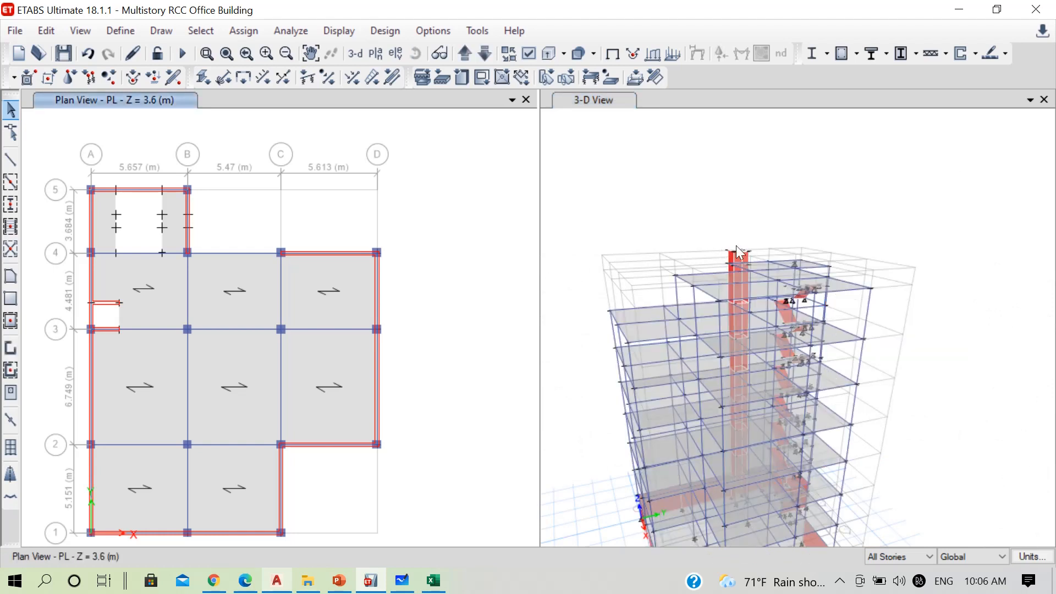
{"action": "scroll", "coordinate": [736, 246], "scroll_direction": "down", "scroll_amount": 5}
{"action": "scroll", "coordinate": [734, 259], "scroll_direction": "up", "scroll_amount": 5}
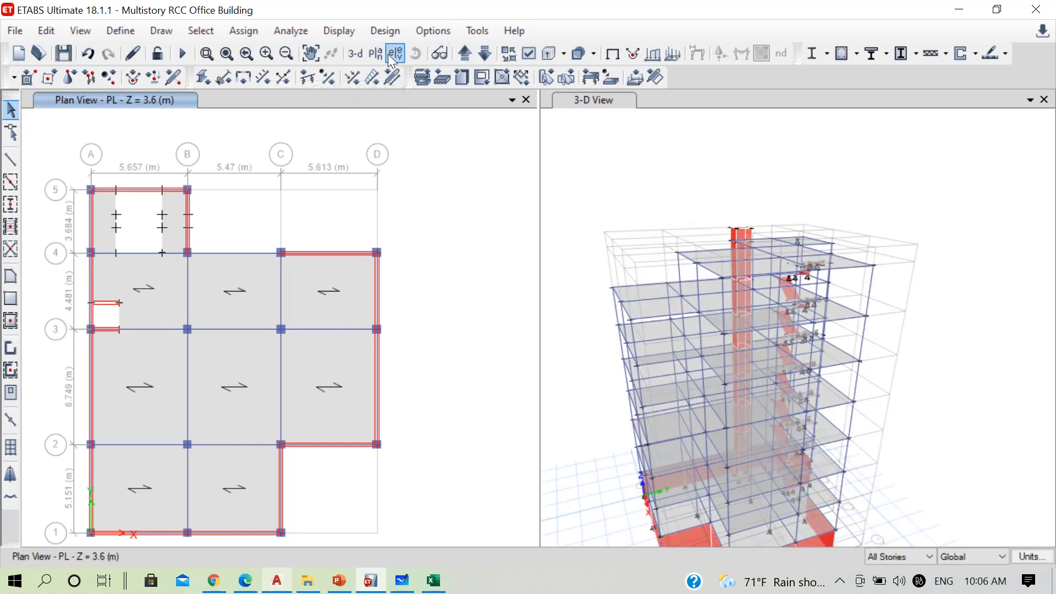
{"action": "left_click", "coordinate": [588, 102]}
{"action": "left_click", "coordinate": [432, 56]}
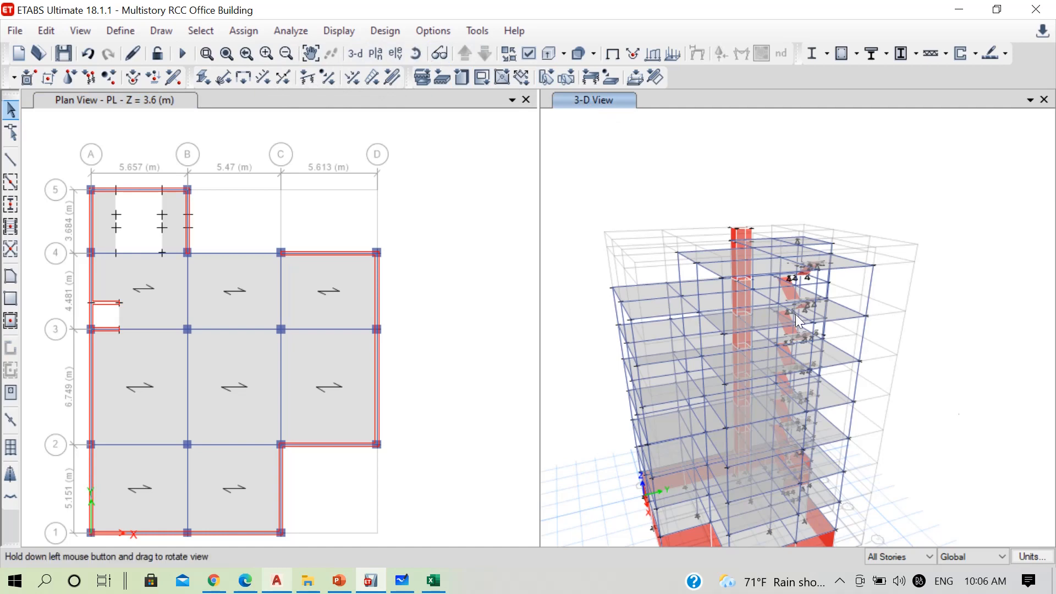
{"action": "left_click_drag", "start_coordinate": [1023, 435], "coordinate": [826, 377]}
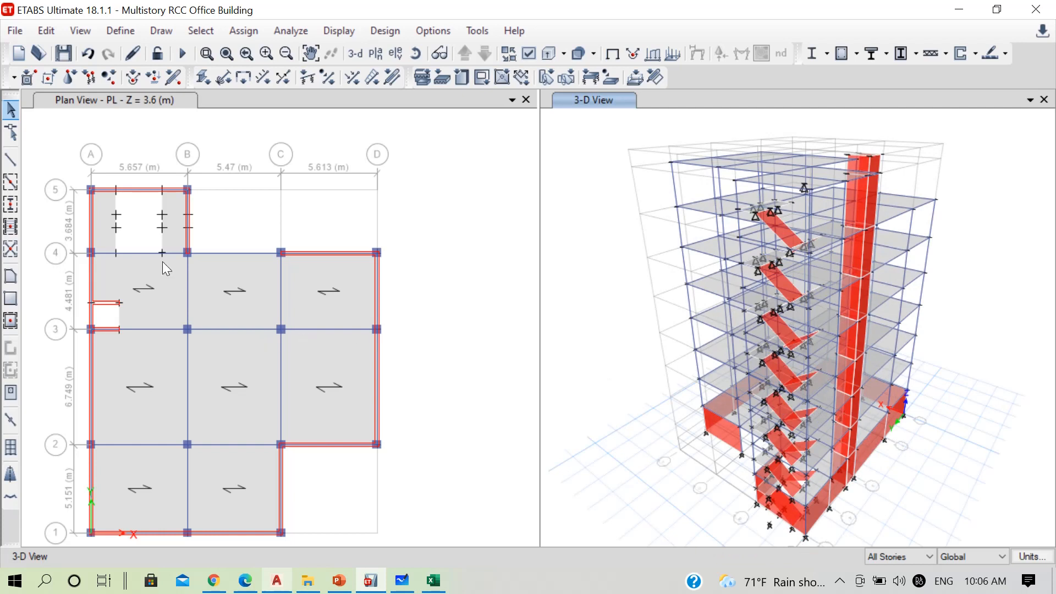
{"action": "left_click", "coordinate": [840, 581]}
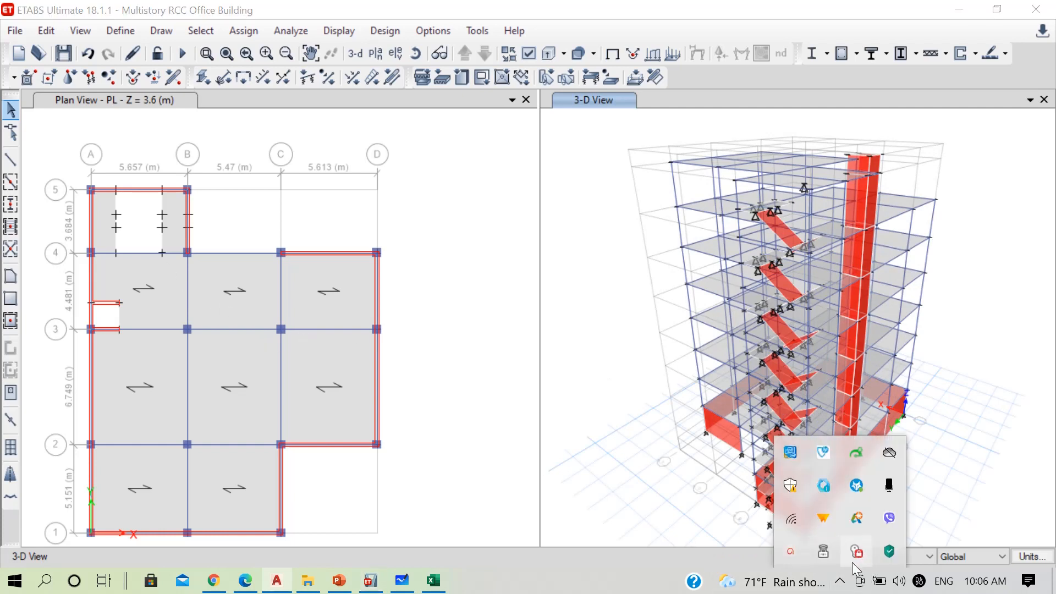
{"action": "left_click", "coordinate": [791, 552]}
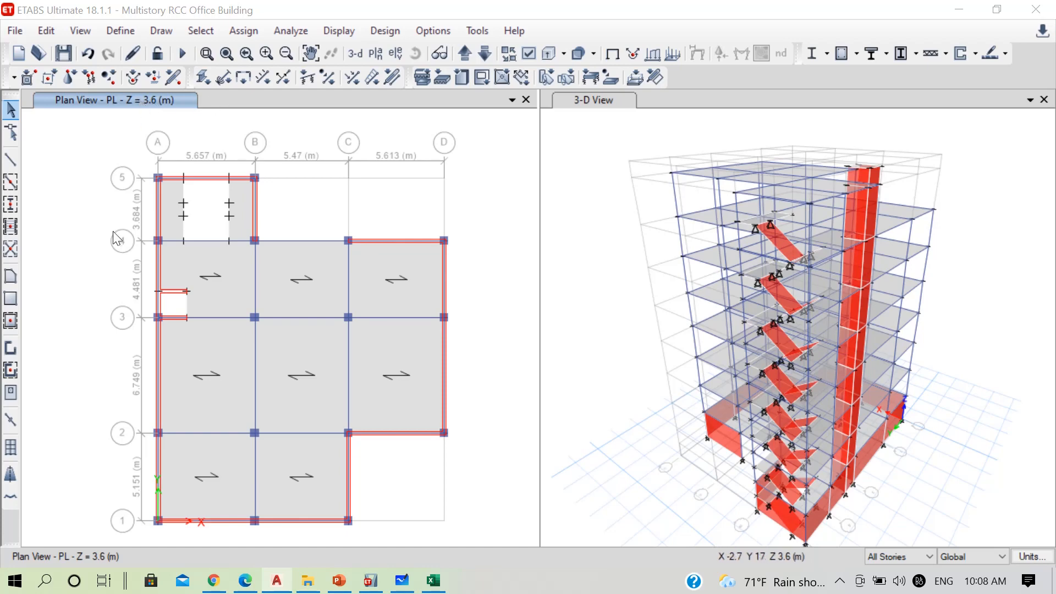
Set the story scope to One Story and assign joint diaphragm D1 to the whole PL floor at Z = 3.6 m
{"action": "left_click_drag", "start_coordinate": [85, 146], "coordinate": [481, 536]}
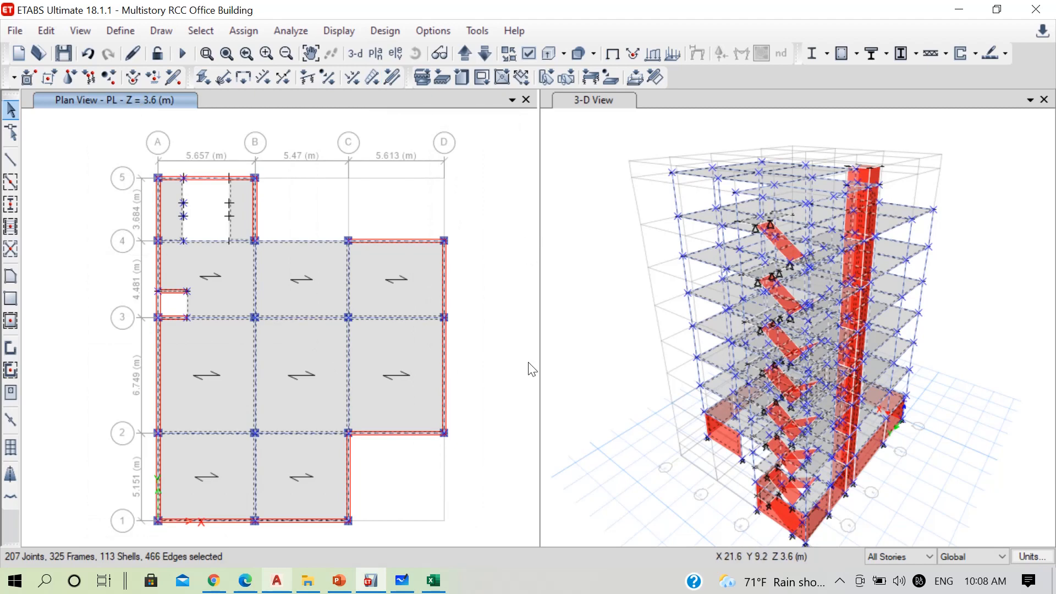
{"action": "key", "text": "ctrl+q"}
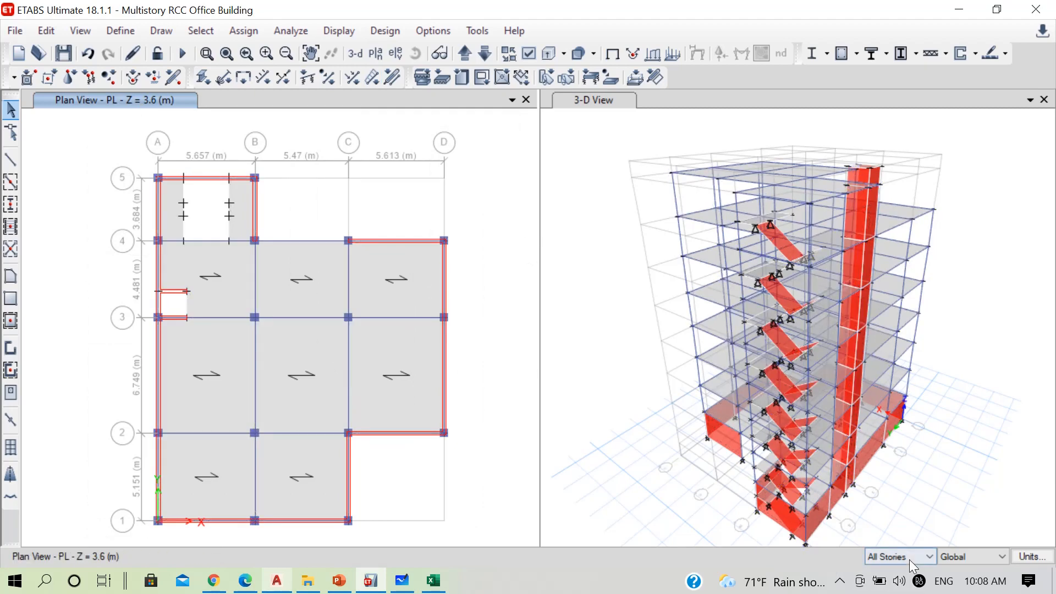
{"action": "left_click", "coordinate": [908, 557]}
{"action": "left_click", "coordinate": [895, 520]}
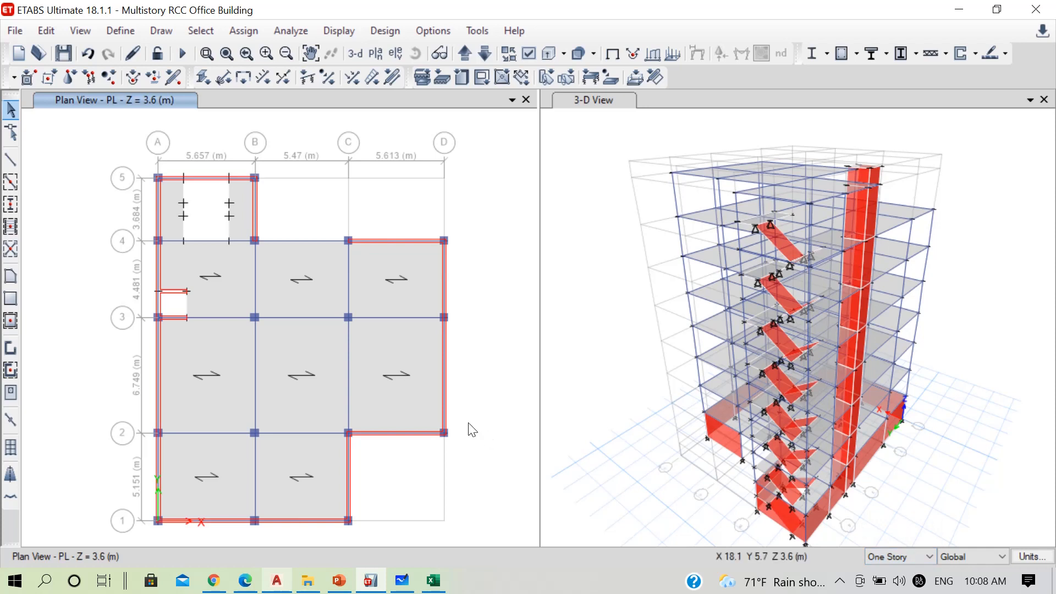
{"action": "left_click_drag", "start_coordinate": [102, 127], "coordinate": [494, 536]}
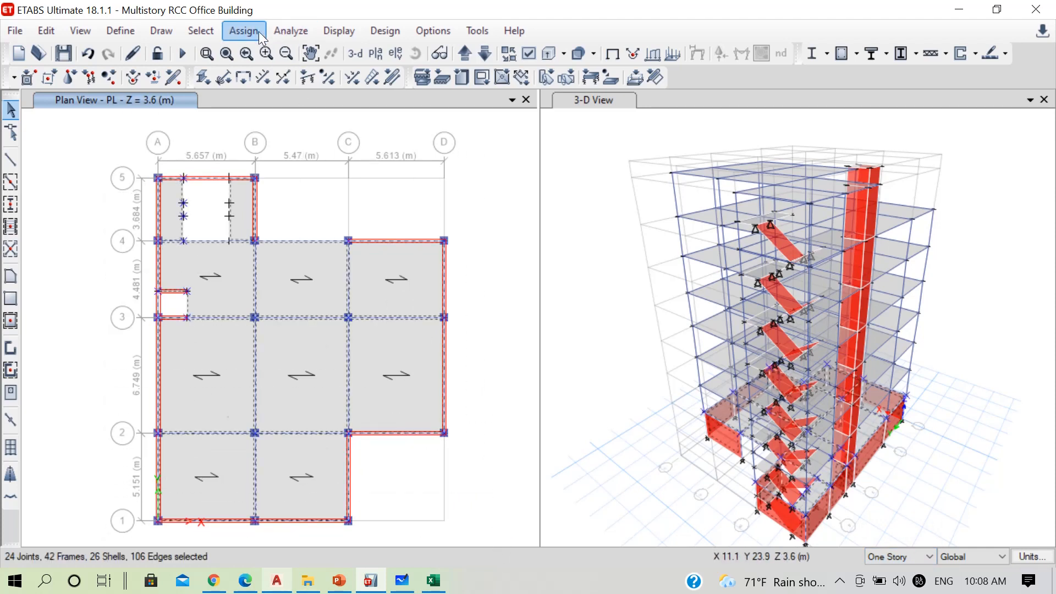
{"action": "left_click", "coordinate": [258, 31]}
{"action": "mouse_move", "coordinate": [439, 60]}
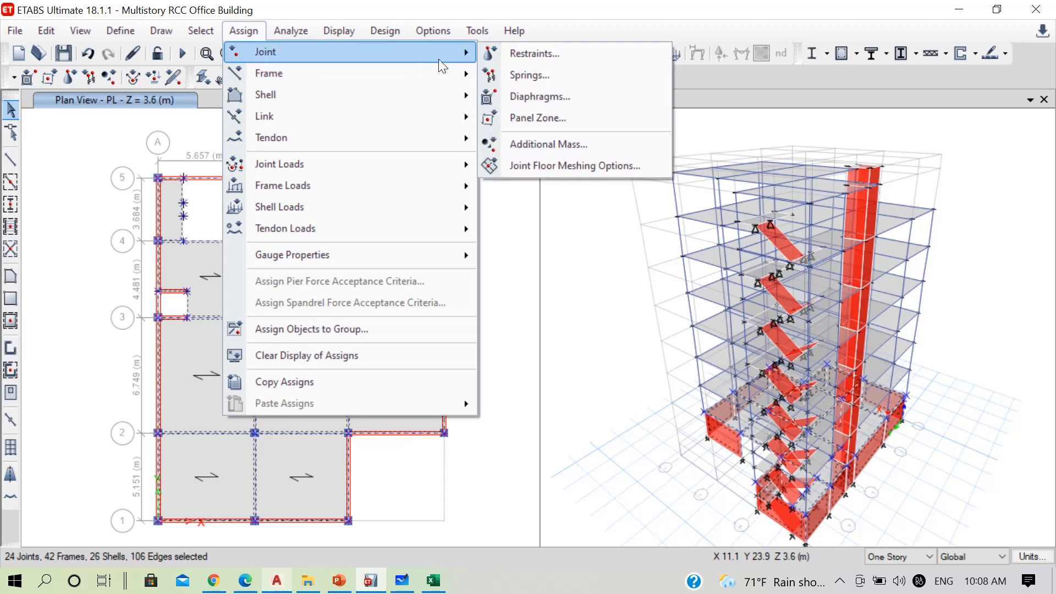
{"action": "left_click", "coordinate": [541, 96]}
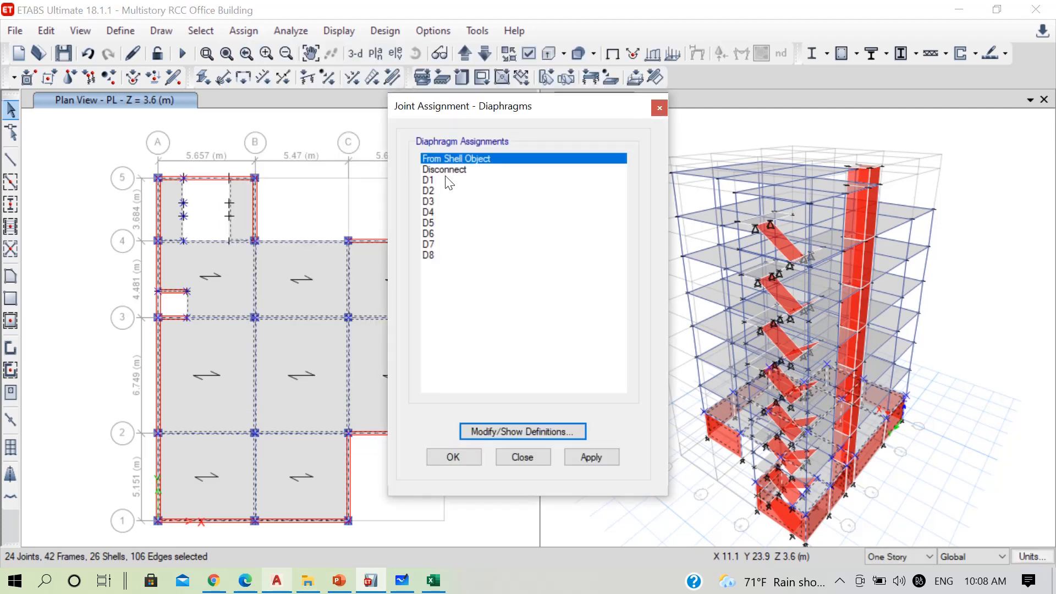
{"action": "left_click", "coordinate": [446, 180]}
{"action": "left_click", "coordinate": [580, 457]}
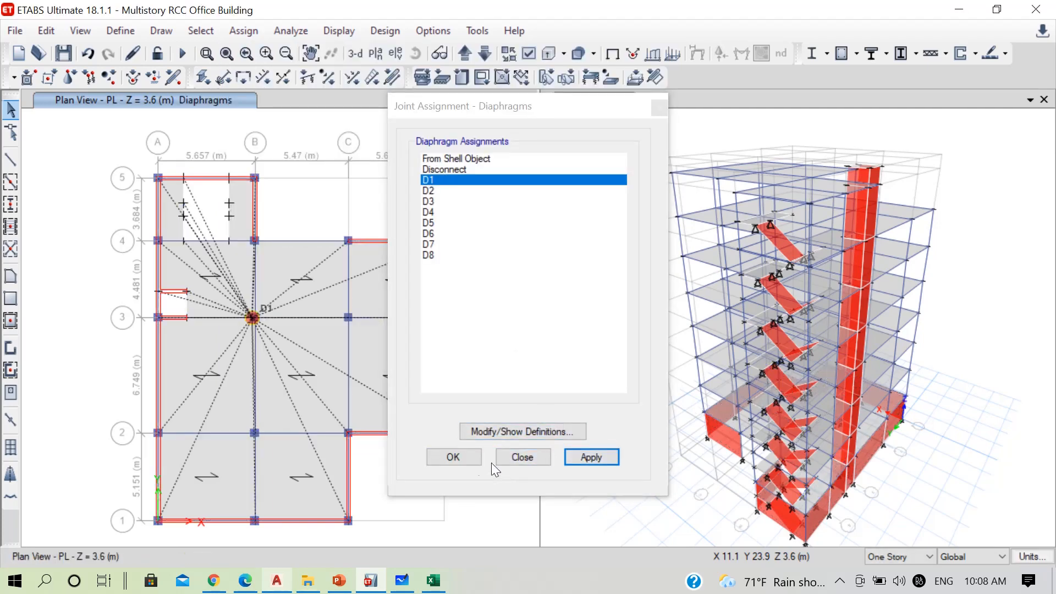
{"action": "left_click", "coordinate": [465, 457]}
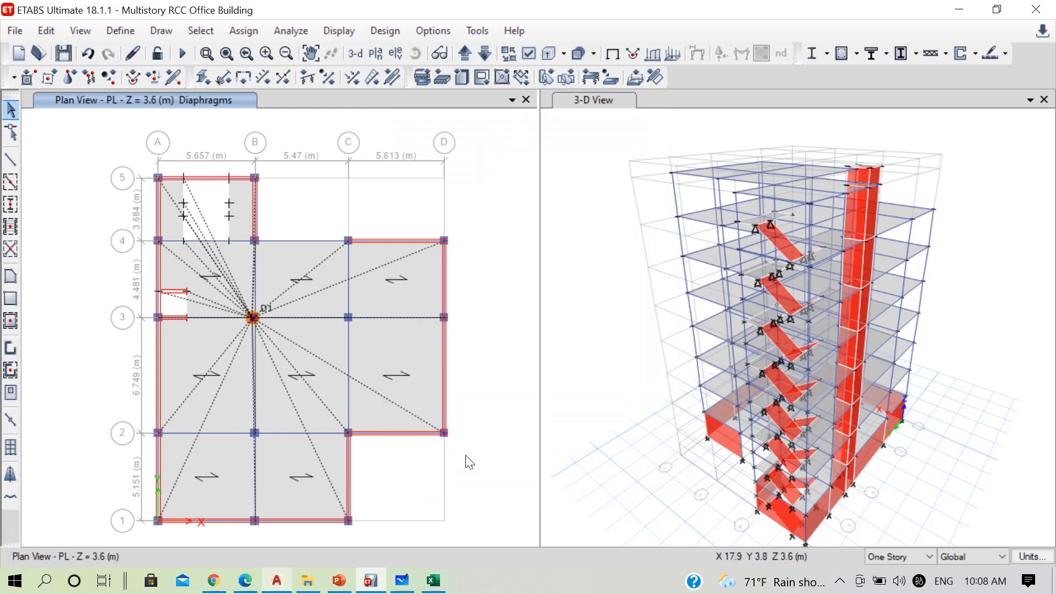
Go up to the 1F plan at Z = 7.2 m and assign joint diaphragm D2 to the whole floor
{"action": "left_click", "coordinate": [465, 53]}
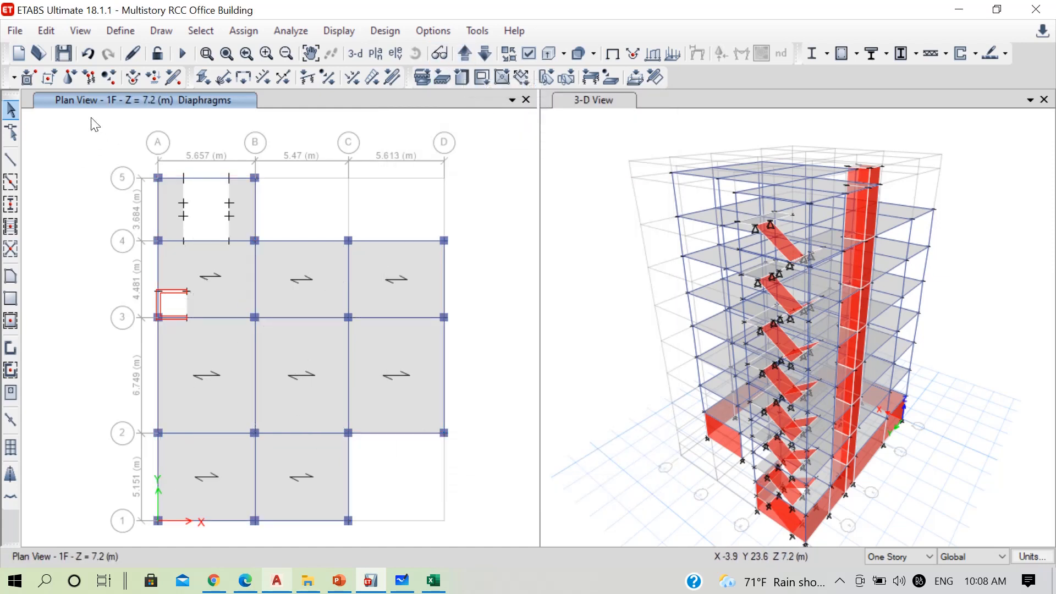
{"action": "left_click_drag", "start_coordinate": [91, 118], "coordinate": [500, 537]}
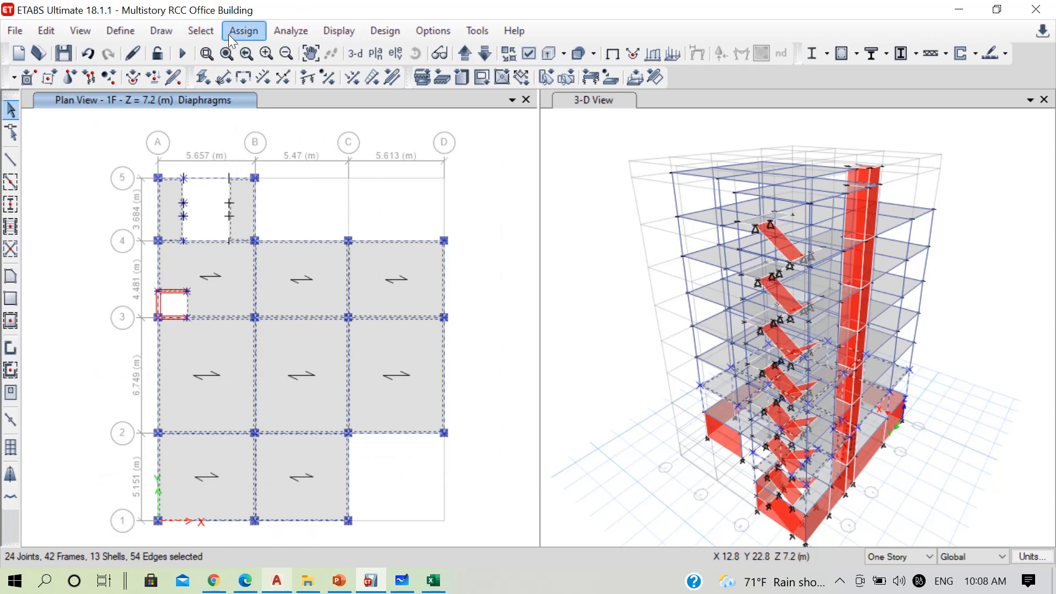
{"action": "left_click", "coordinate": [242, 31]}
{"action": "mouse_move", "coordinate": [408, 57]}
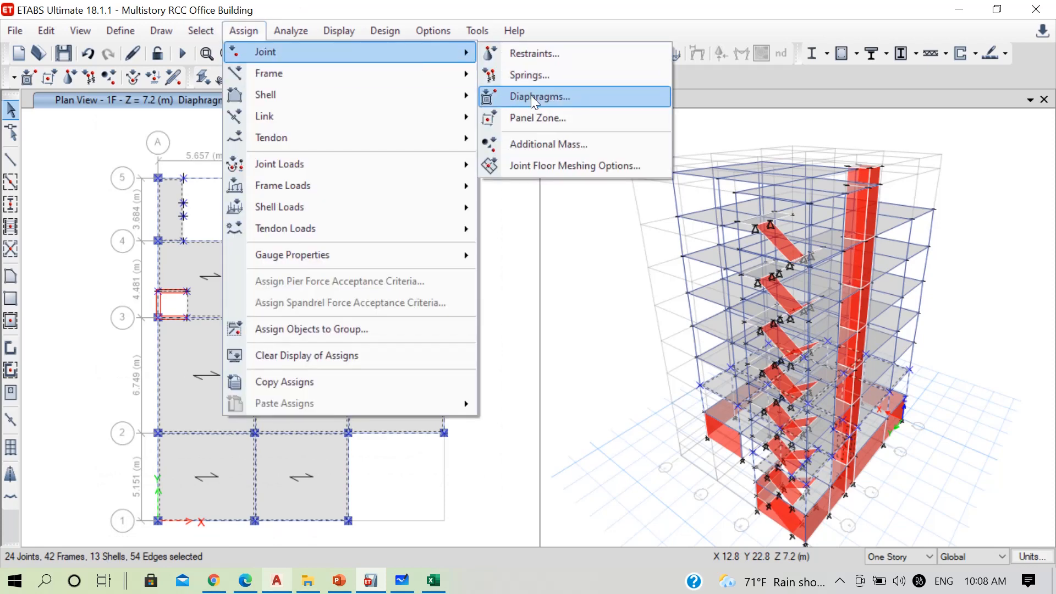
{"action": "left_click", "coordinate": [531, 97]}
{"action": "left_click", "coordinate": [436, 191]}
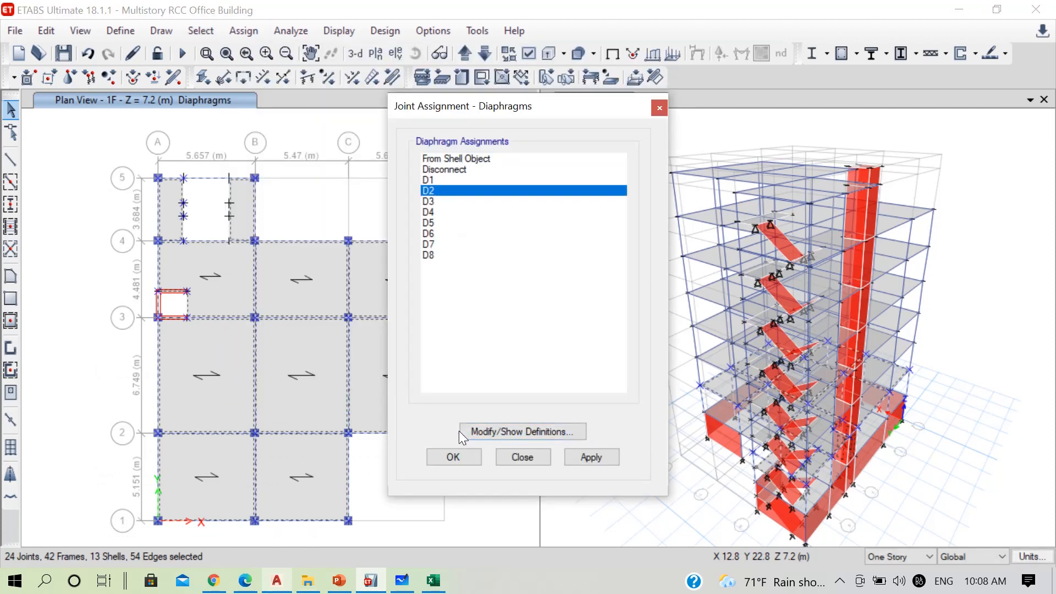
{"action": "left_click", "coordinate": [453, 457]}
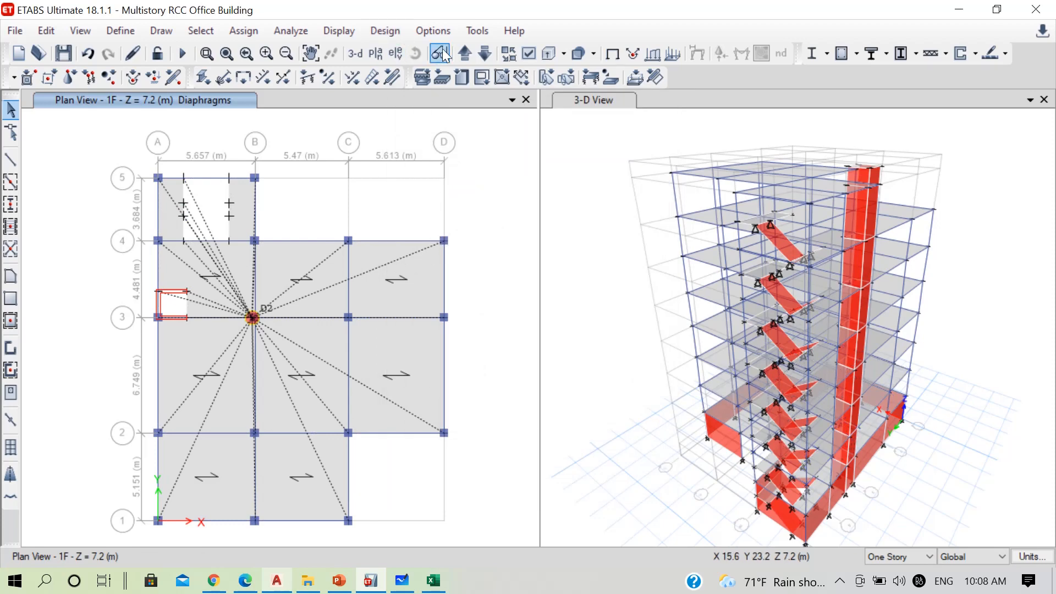
Go up to the 2F plan at Z = 10.8 m and assign joint diaphragm D3 to the whole floor
{"action": "left_click", "coordinate": [464, 53]}
{"action": "left_click_drag", "start_coordinate": [116, 146], "coordinate": [480, 535]}
{"action": "left_click", "coordinate": [241, 32]}
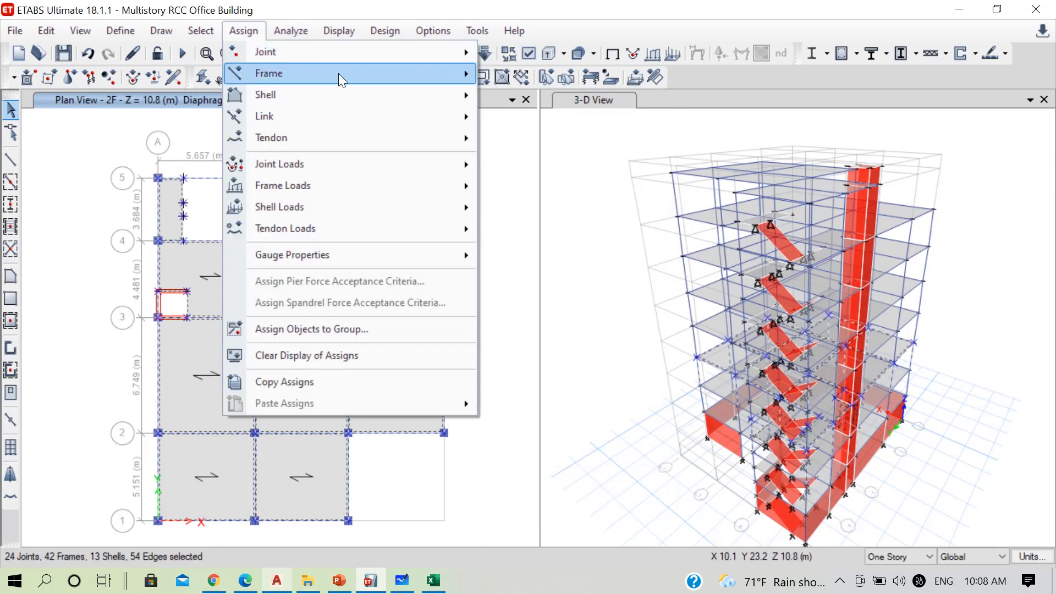
{"action": "mouse_move", "coordinate": [341, 51]}
{"action": "left_click", "coordinate": [526, 94]}
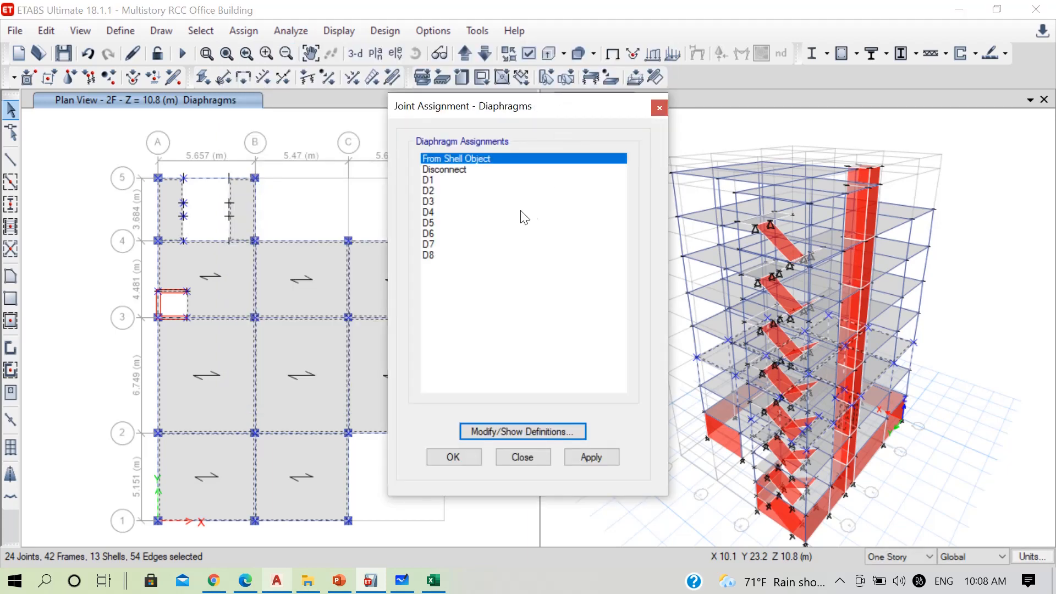
{"action": "left_click", "coordinate": [437, 201]}
{"action": "left_click", "coordinate": [458, 458]}
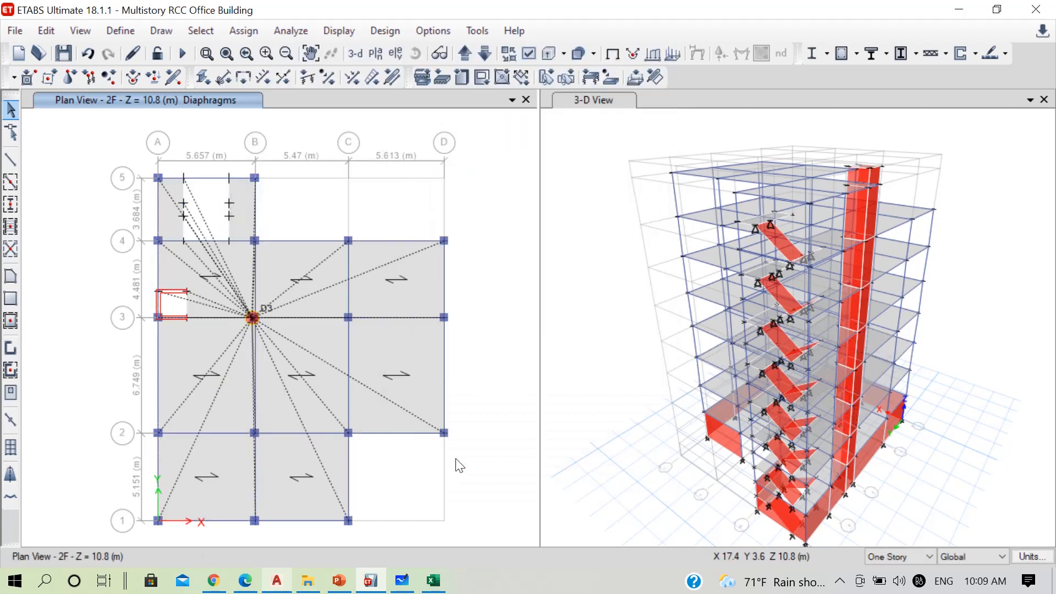
Go up to the 3F plan at Z = 14.4 m and assign joint diaphragm D4 to the whole floor
{"action": "left_click", "coordinate": [469, 54]}
{"action": "left_click_drag", "start_coordinate": [102, 130], "coordinate": [496, 536]}
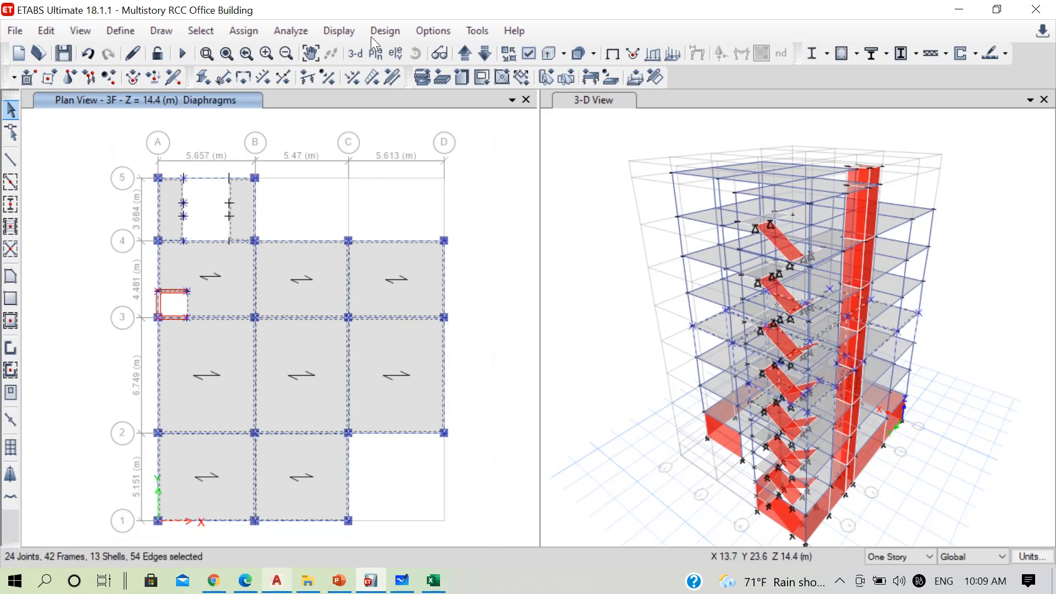
{"action": "left_click", "coordinate": [242, 31]}
{"action": "mouse_move", "coordinate": [428, 60]}
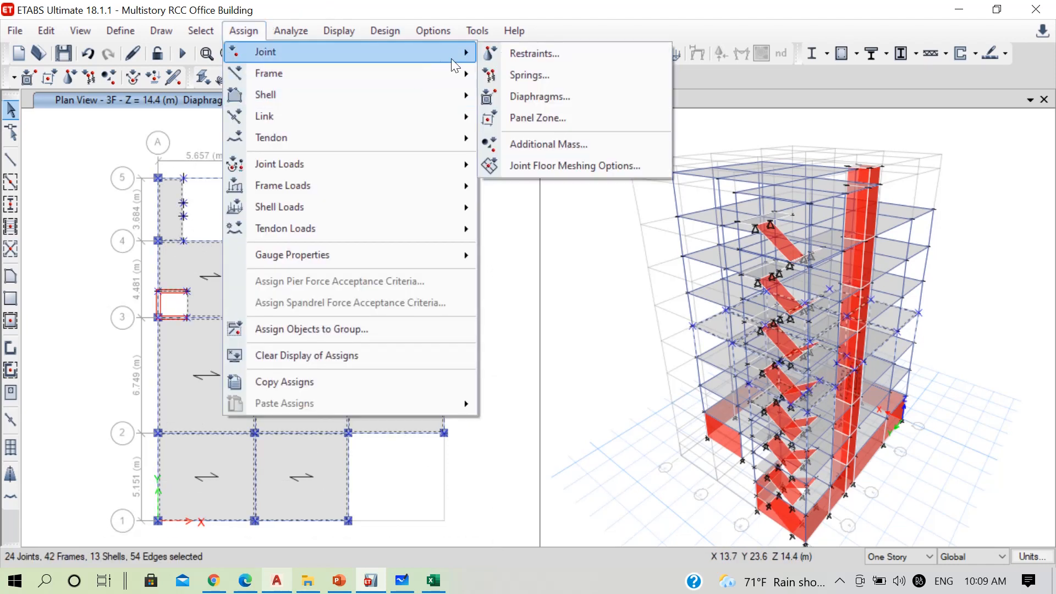
{"action": "left_click", "coordinate": [524, 97]}
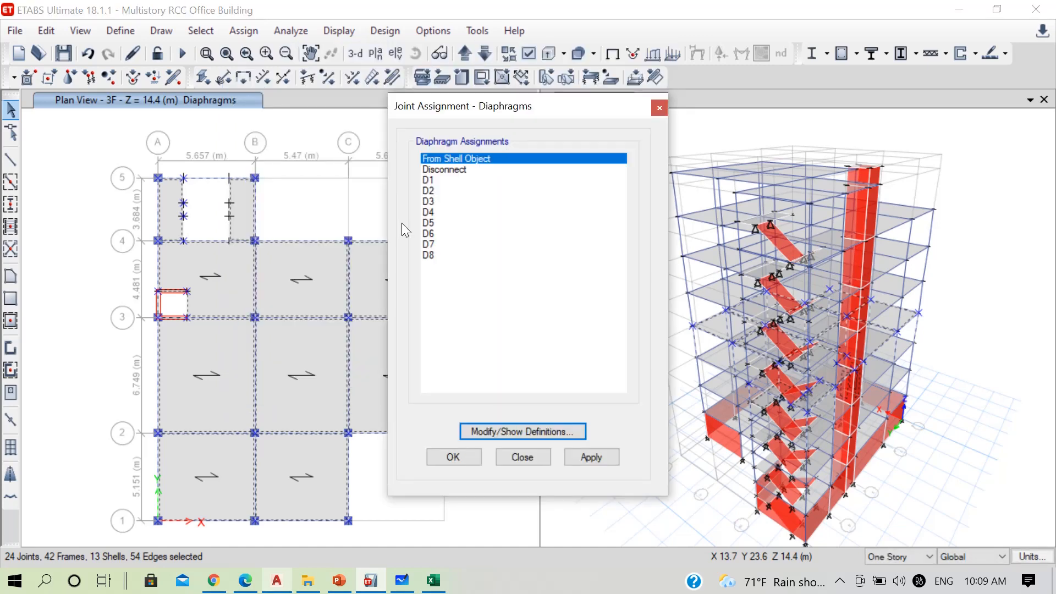
{"action": "left_click", "coordinate": [434, 214]}
{"action": "left_click", "coordinate": [449, 456]}
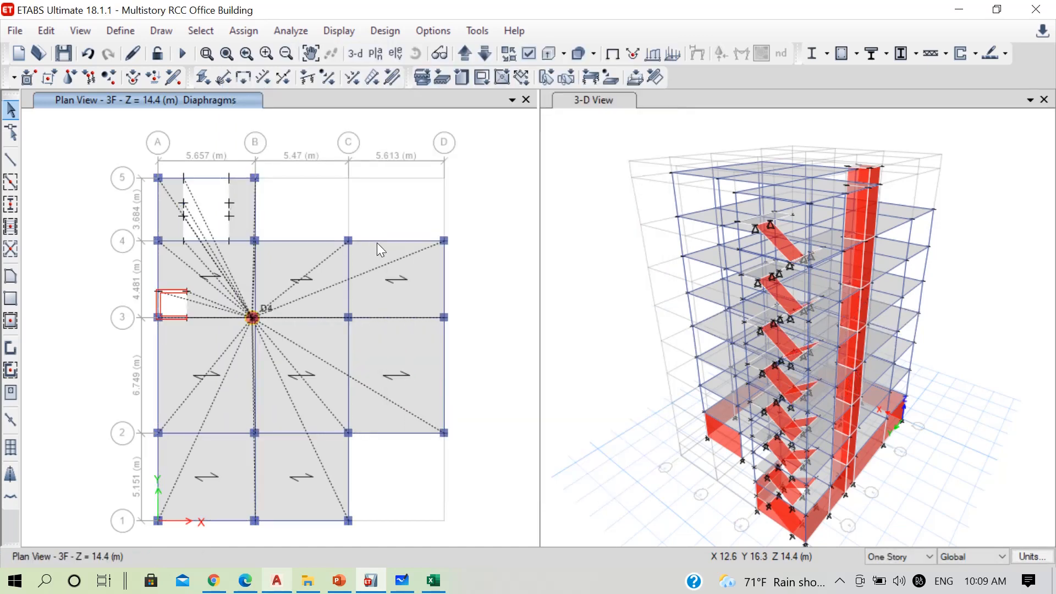
Go up to the 4F plan at Z = 18 m and assign joint diaphragm D5 to the whole floor
{"action": "left_click", "coordinate": [465, 52]}
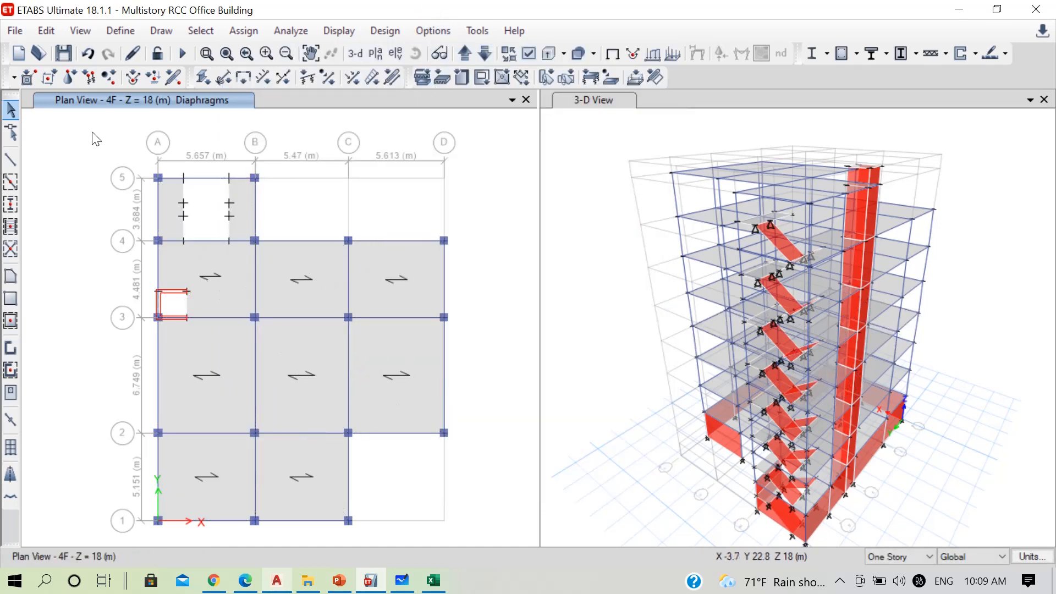
{"action": "left_click_drag", "start_coordinate": [95, 121], "coordinate": [506, 529]}
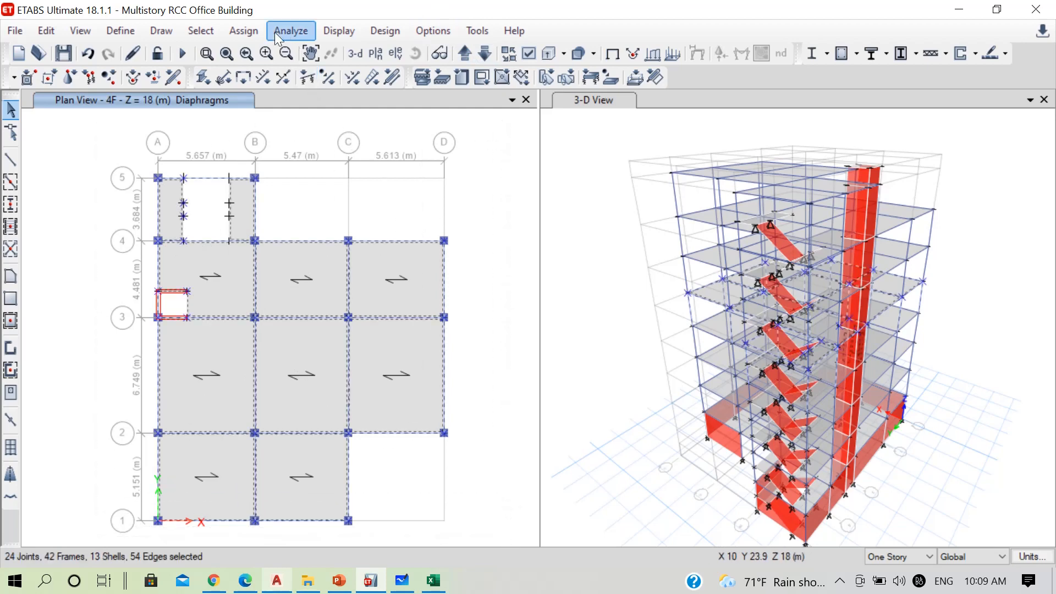
{"action": "left_click", "coordinate": [243, 31]}
{"action": "mouse_move", "coordinate": [345, 55]}
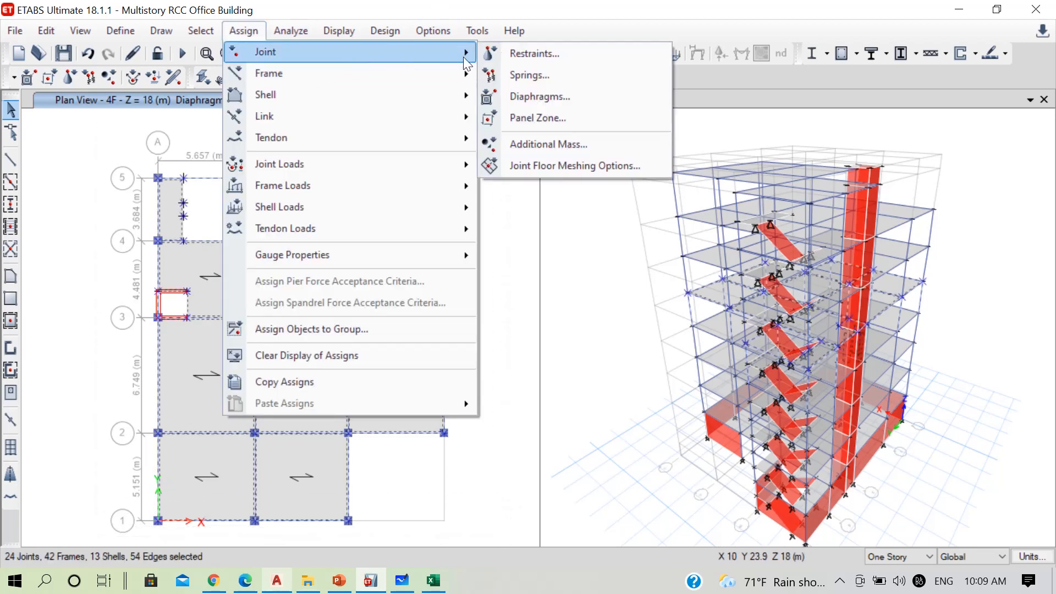
{"action": "left_click", "coordinate": [520, 94]}
{"action": "left_click", "coordinate": [453, 224]}
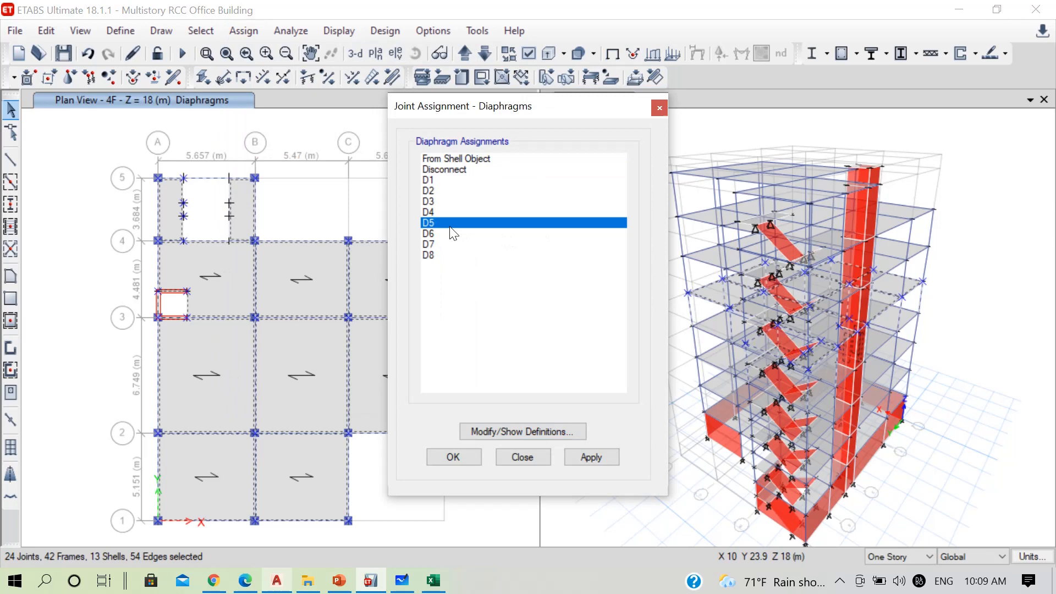
{"action": "left_click", "coordinate": [453, 457]}
Go up to the 5F plan at Z = 21.6 m and assign joint diaphragm D6 to the whole floor
{"action": "left_click", "coordinate": [467, 53]}
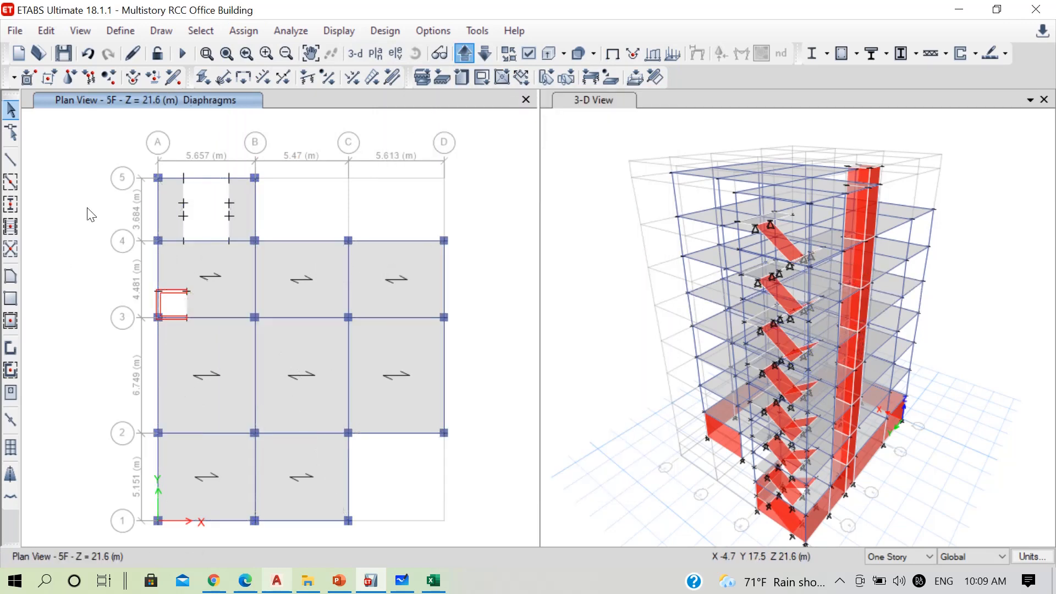
{"action": "left_click_drag", "start_coordinate": [97, 125], "coordinate": [503, 543]}
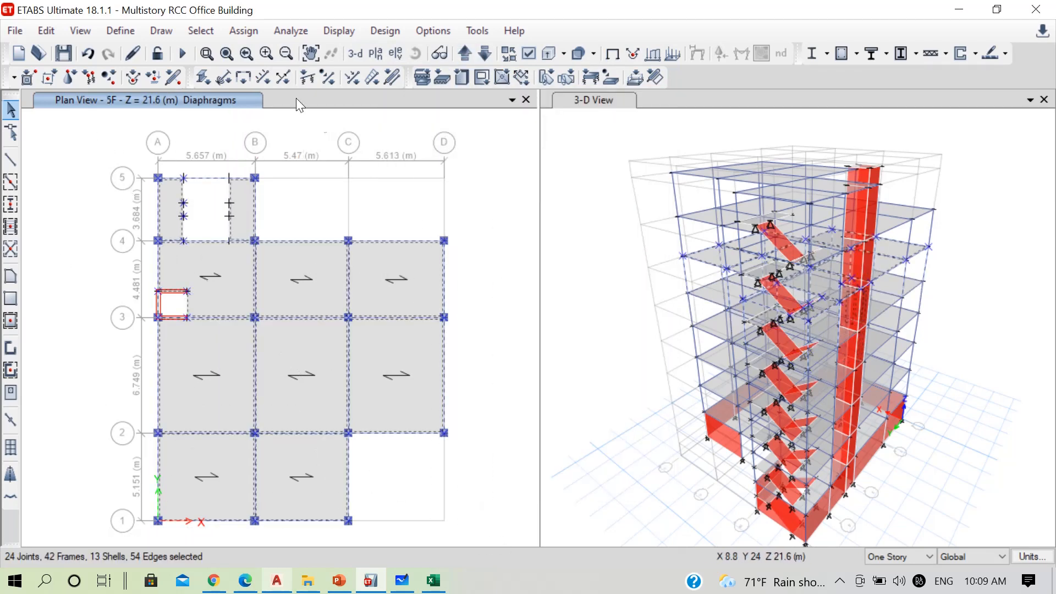
{"action": "left_click", "coordinate": [245, 29]}
{"action": "mouse_move", "coordinate": [425, 52]}
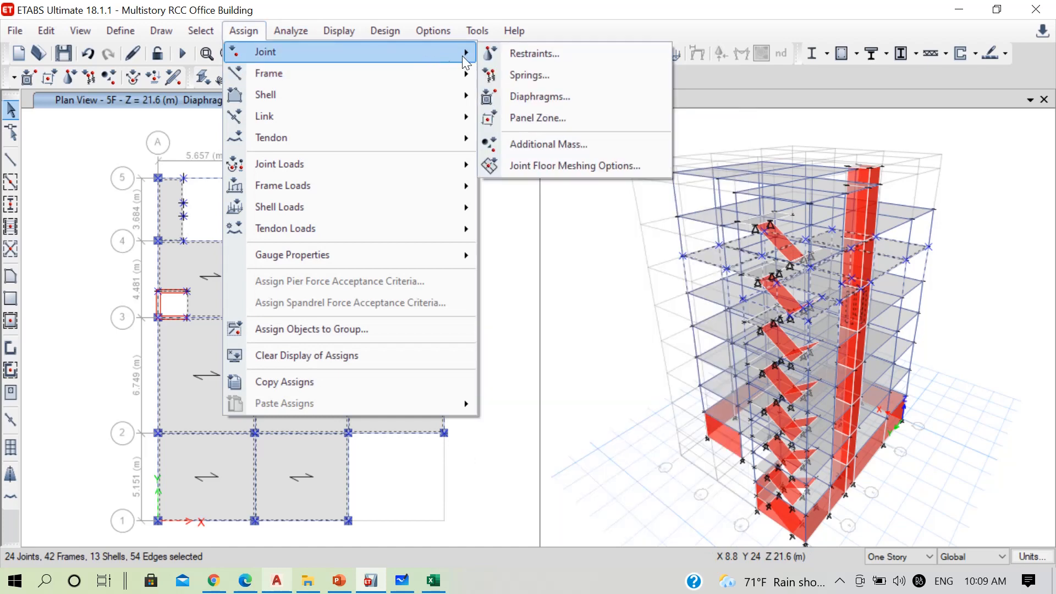
{"action": "left_click", "coordinate": [542, 97]}
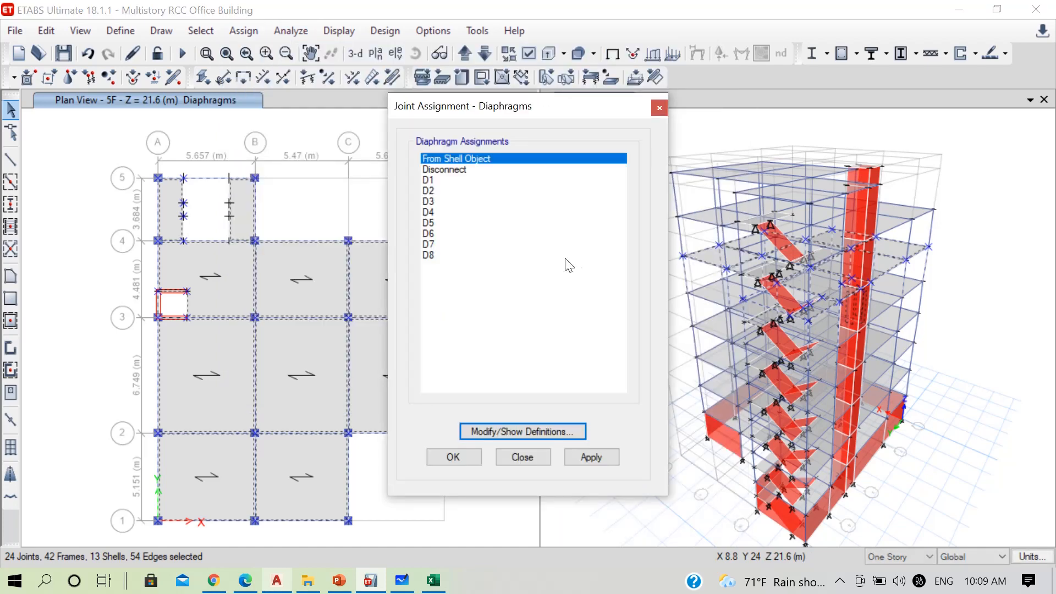
{"action": "left_click", "coordinate": [434, 234]}
{"action": "left_click", "coordinate": [460, 456]}
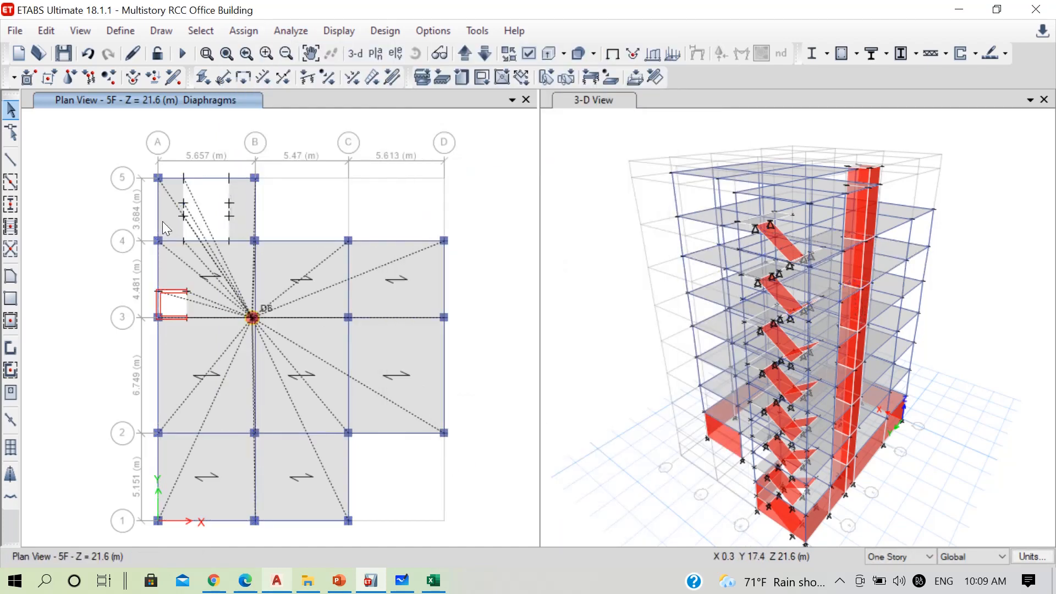
Go up to the 6F plan at Z = 25.2 m and assign joint diaphragm D7 to the whole floor
{"action": "left_click", "coordinate": [462, 54]}
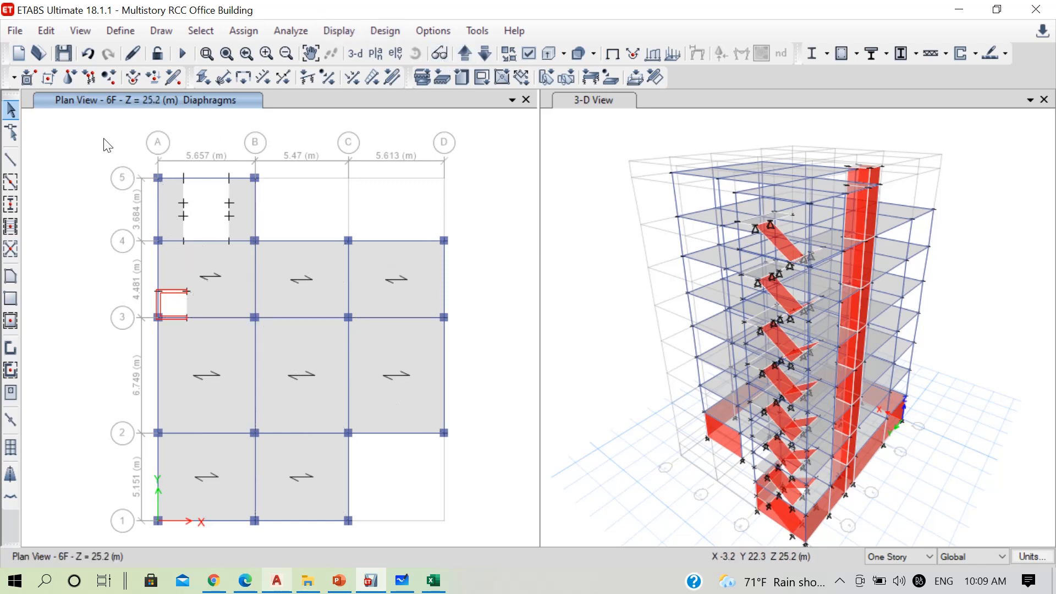
{"action": "left_click_drag", "start_coordinate": [103, 139], "coordinate": [504, 544]}
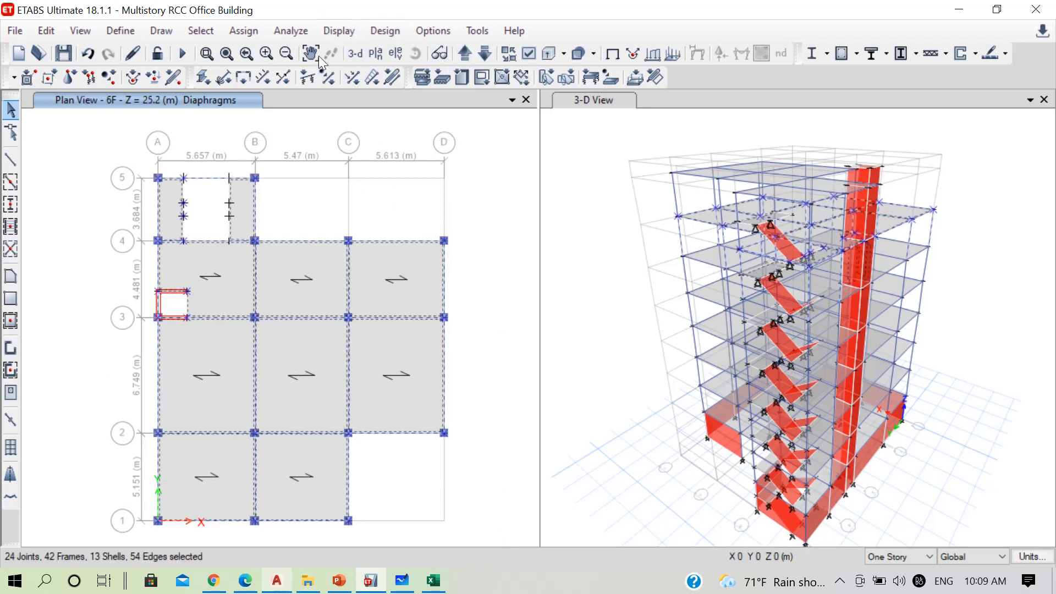
{"action": "left_click", "coordinate": [252, 35]}
{"action": "mouse_move", "coordinate": [454, 51]}
{"action": "left_click", "coordinate": [538, 94]}
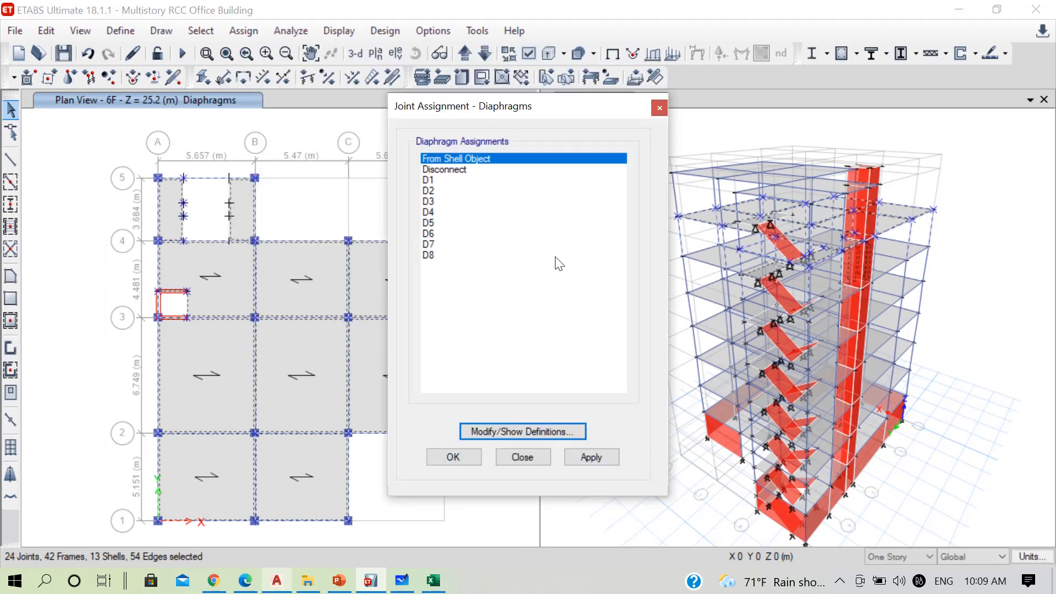
{"action": "left_click", "coordinate": [444, 245]}
{"action": "left_click", "coordinate": [476, 453]}
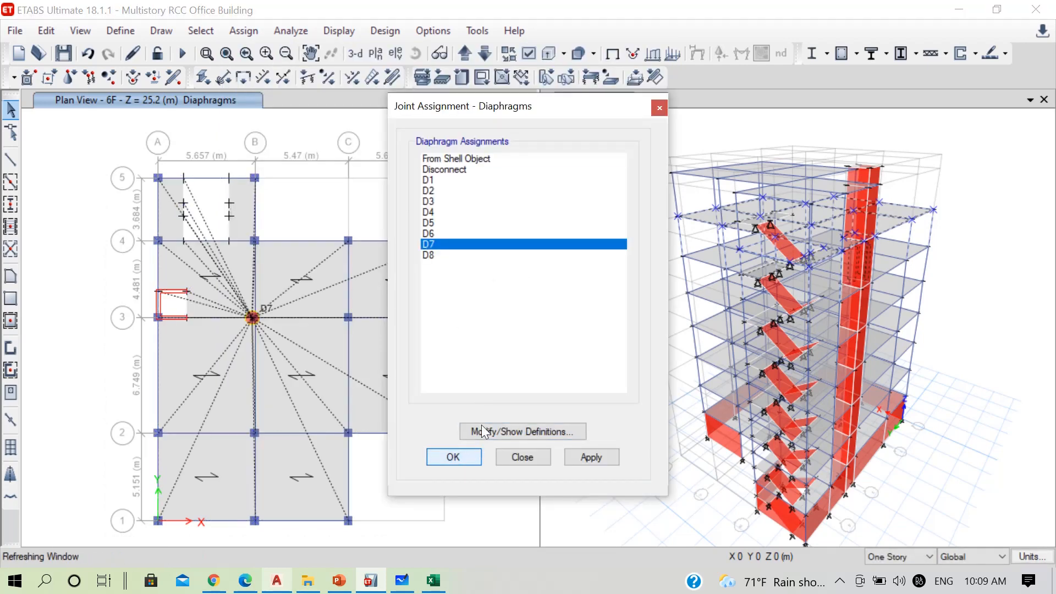
Go up to the 7F plan at Z = 28.8 m, assign joint diaphragm D8 to the whole floor, and save the model
{"action": "left_click", "coordinate": [469, 58]}
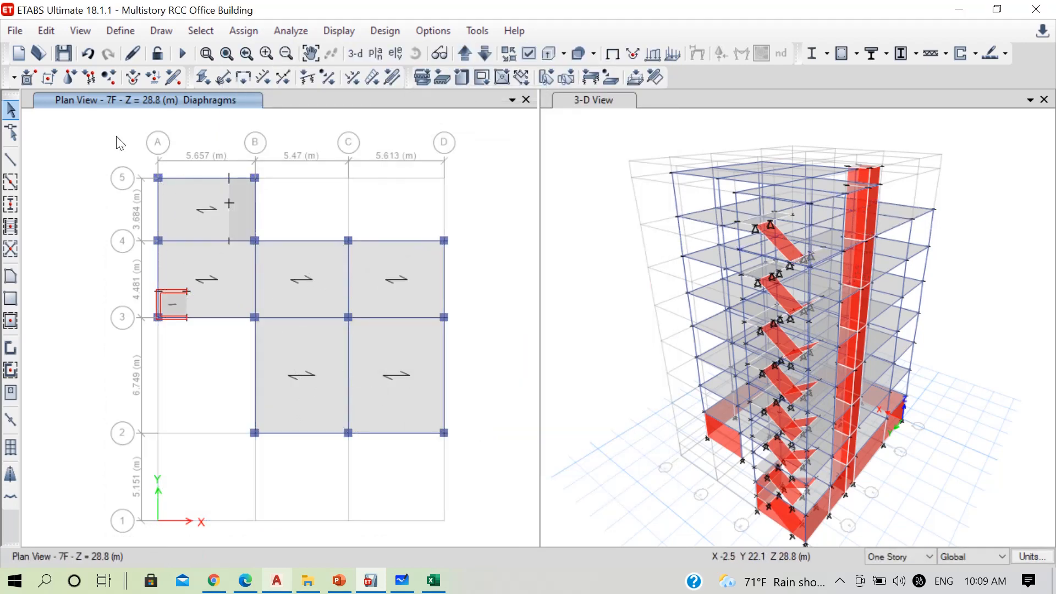
{"action": "left_click_drag", "start_coordinate": [118, 141], "coordinate": [518, 478]}
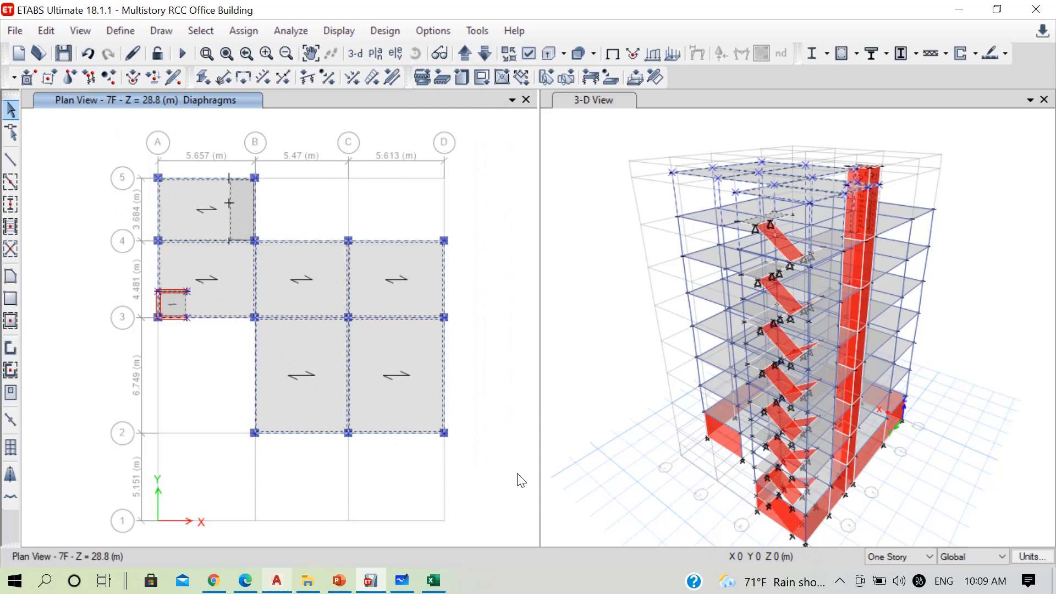
{"action": "left_click", "coordinate": [245, 31]}
{"action": "mouse_move", "coordinate": [432, 57]}
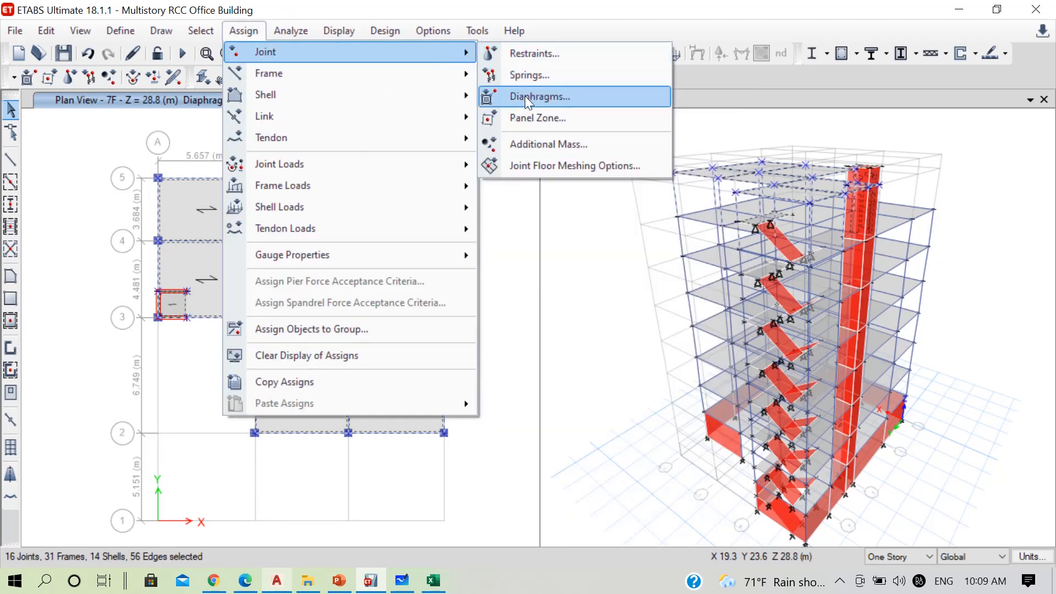
{"action": "left_click", "coordinate": [524, 96]}
{"action": "left_click", "coordinate": [467, 255]}
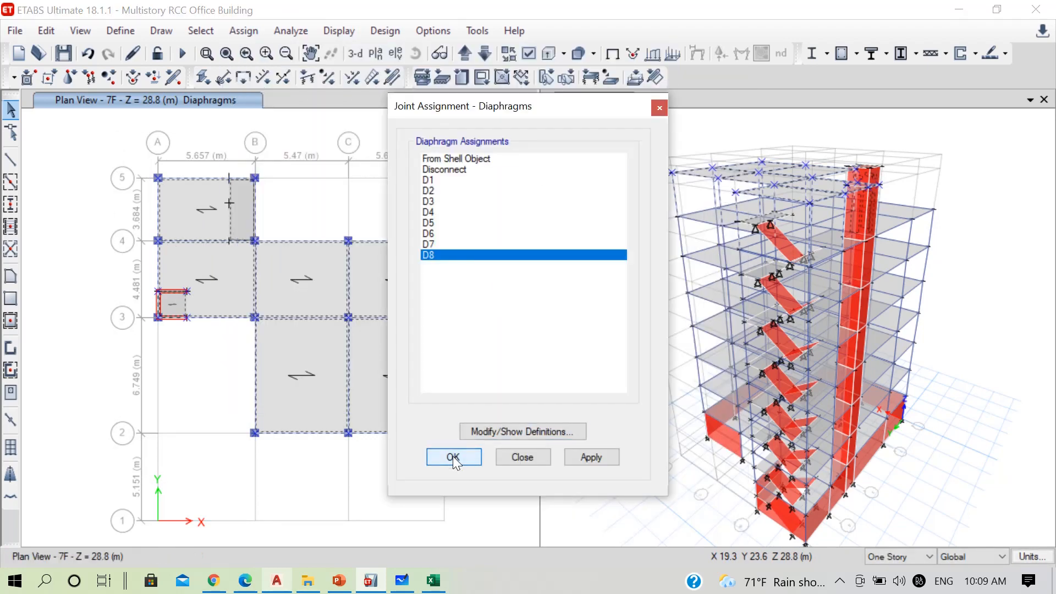
{"action": "left_click", "coordinate": [453, 457]}
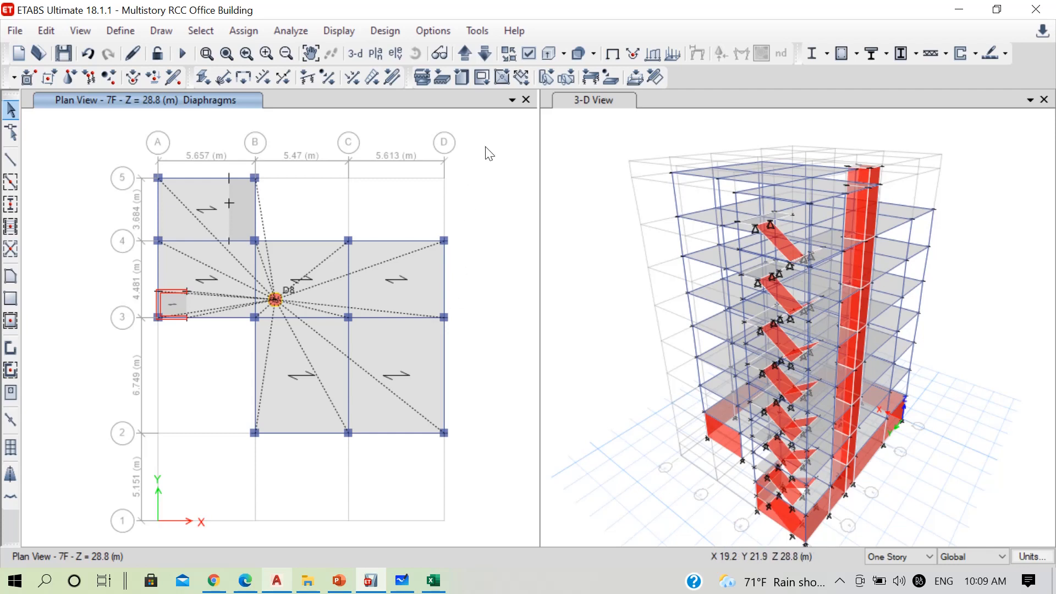
{"action": "key", "text": "ctrl+s"}
Switch to the AutoCAD architectural plan, check the column width dimension at grid A beside the staircase, and return to ETABS
{"action": "left_click", "coordinate": [272, 578]}
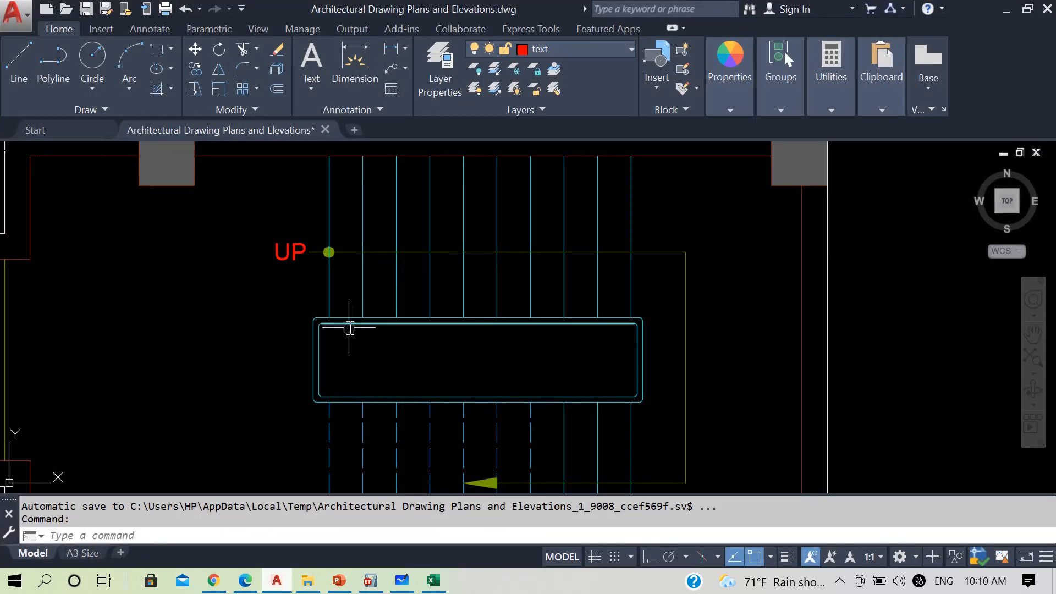
{"action": "scroll", "coordinate": [423, 341], "scroll_direction": "down", "scroll_amount": 5}
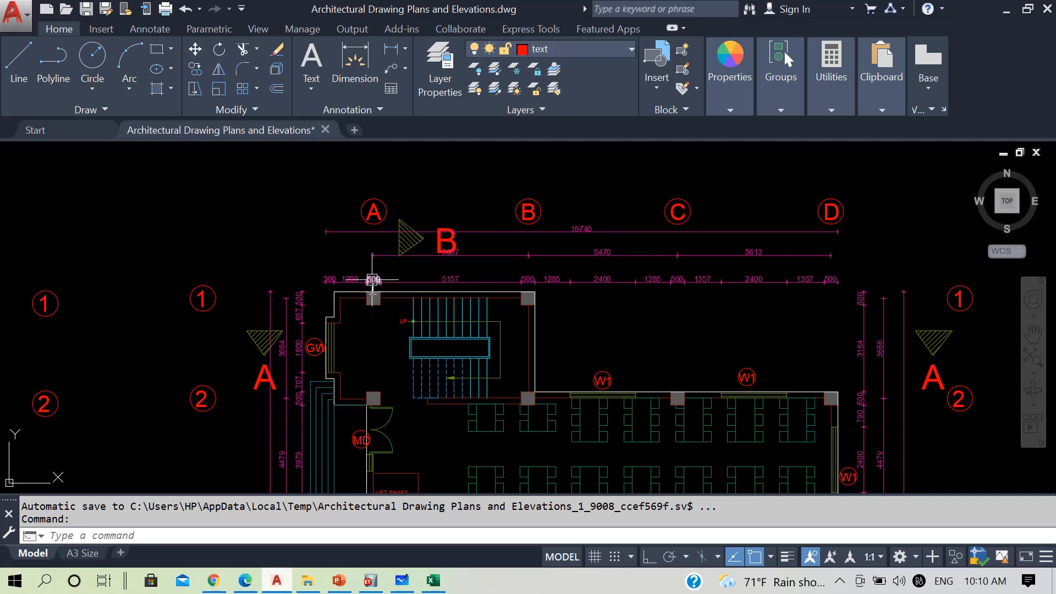
{"action": "scroll", "coordinate": [373, 280], "scroll_direction": "up", "scroll_amount": 2}
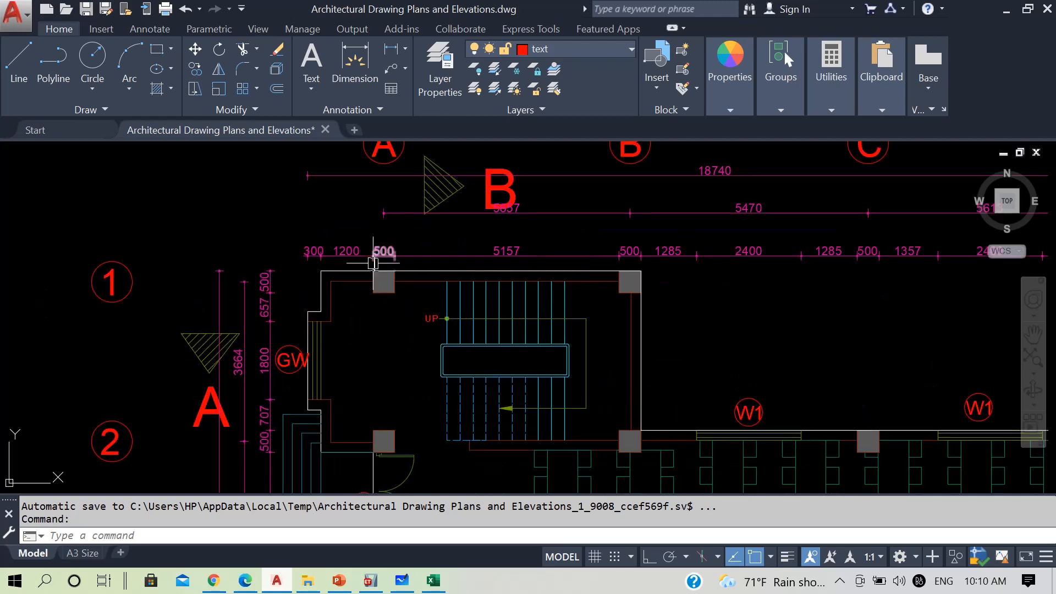
{"action": "scroll", "coordinate": [338, 272], "scroll_direction": "up", "scroll_amount": 2}
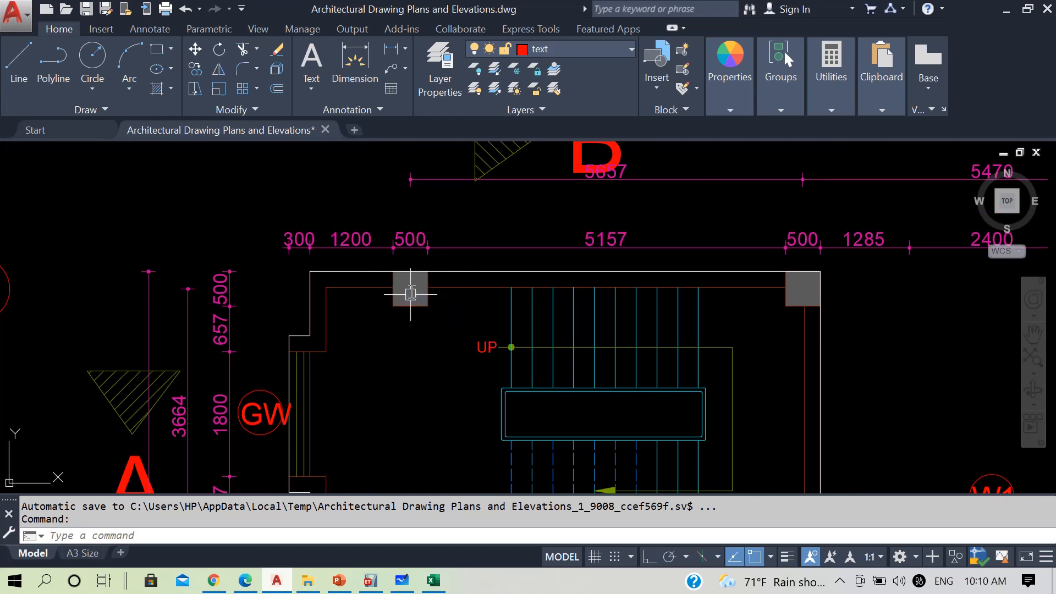
{"action": "mouse_move", "coordinate": [409, 247]}
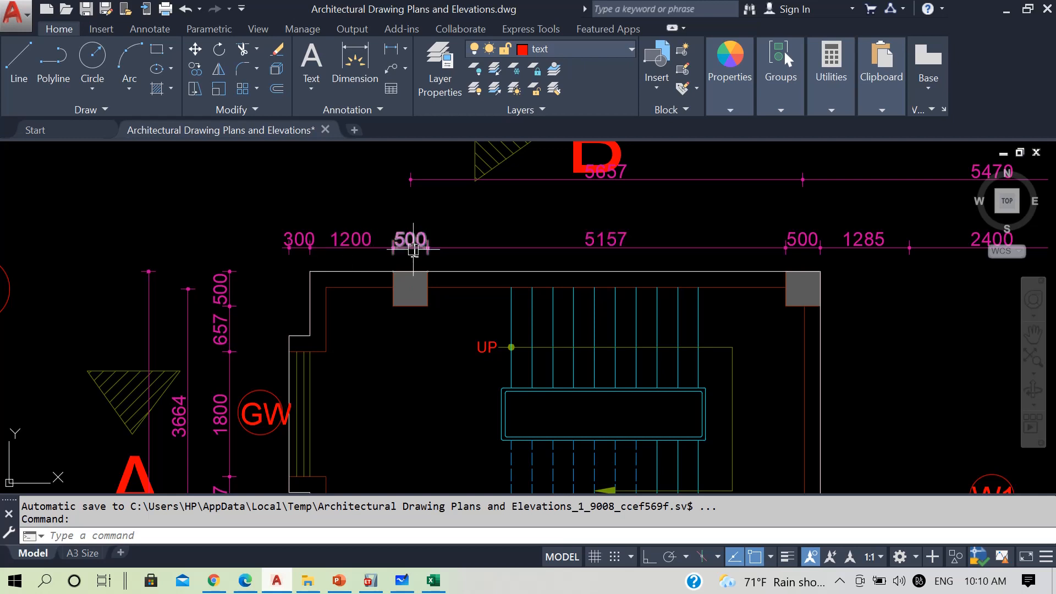
{"action": "mouse_move", "coordinate": [416, 249]}
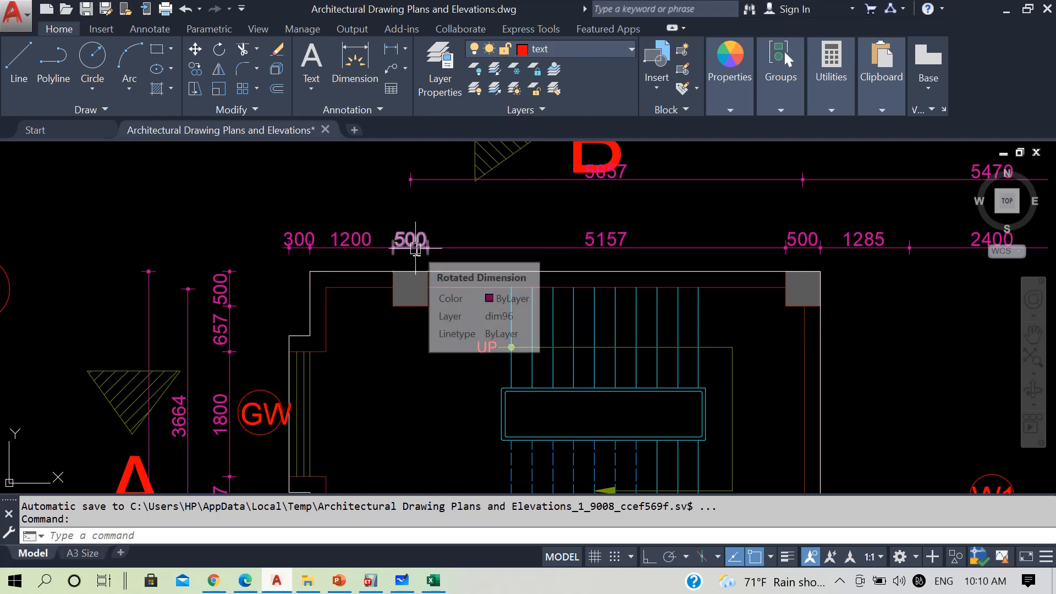
{"action": "left_click", "coordinate": [1009, 11]}
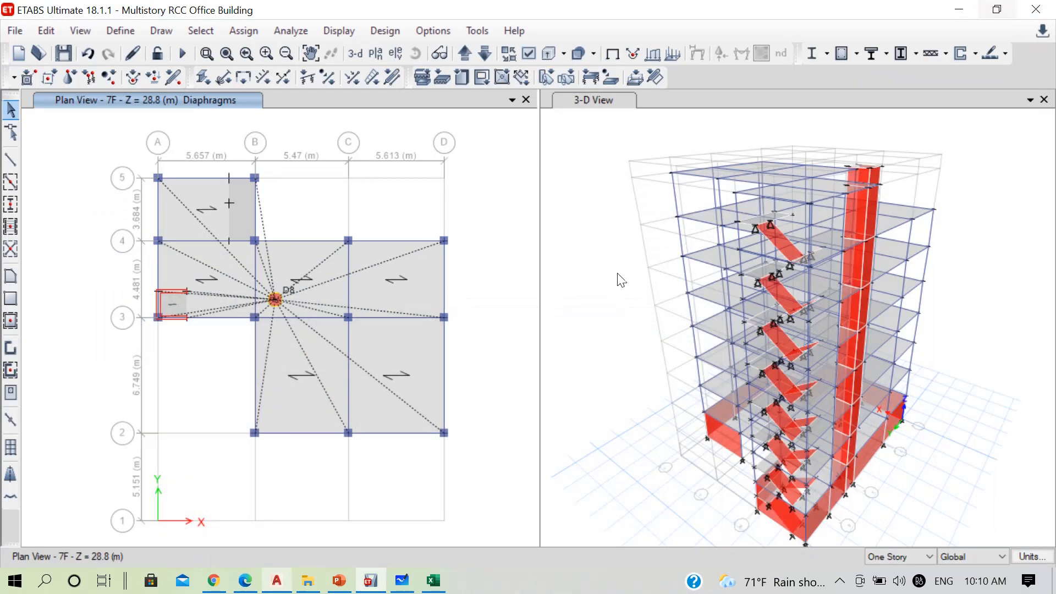
Set the story scope to All Stories and bring up the PL plan at Z = 3.6 m around the staircase bay
{"action": "left_click", "coordinate": [889, 556]}
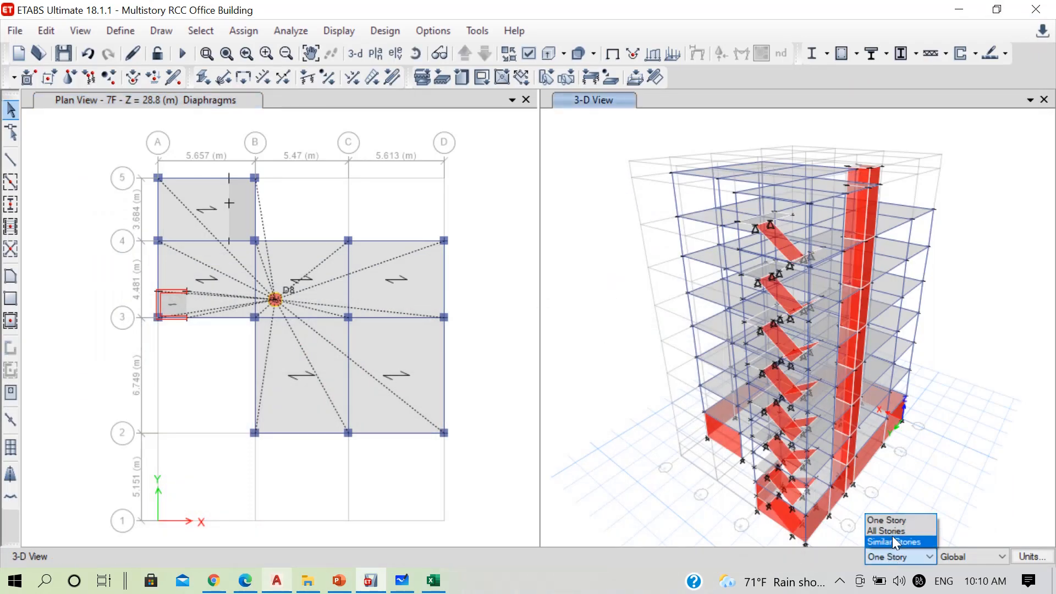
{"action": "left_click", "coordinate": [892, 533]}
{"action": "left_click", "coordinate": [494, 267]}
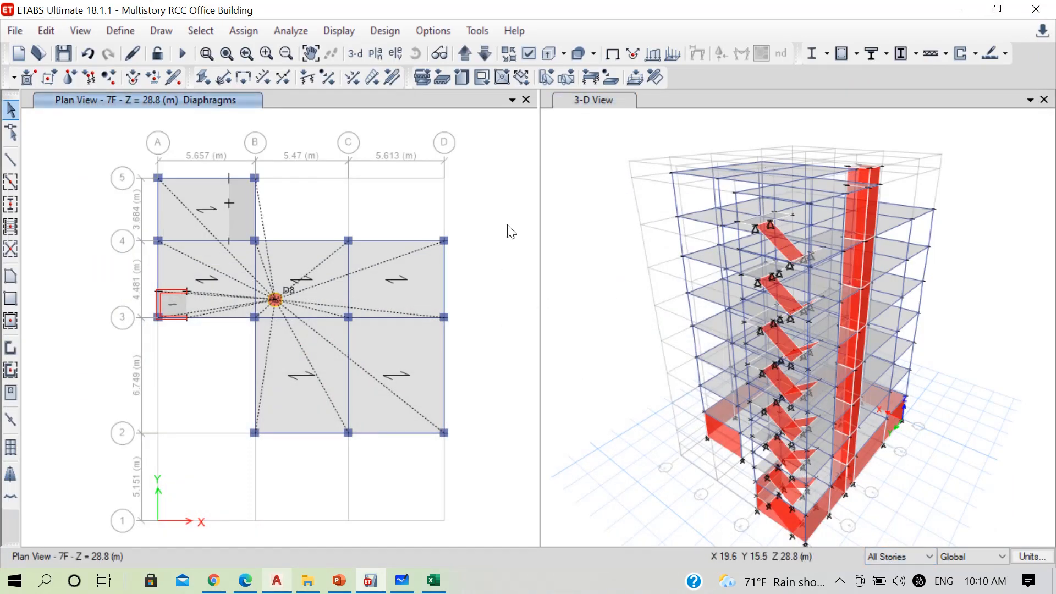
{"action": "left_click", "coordinate": [486, 55]}
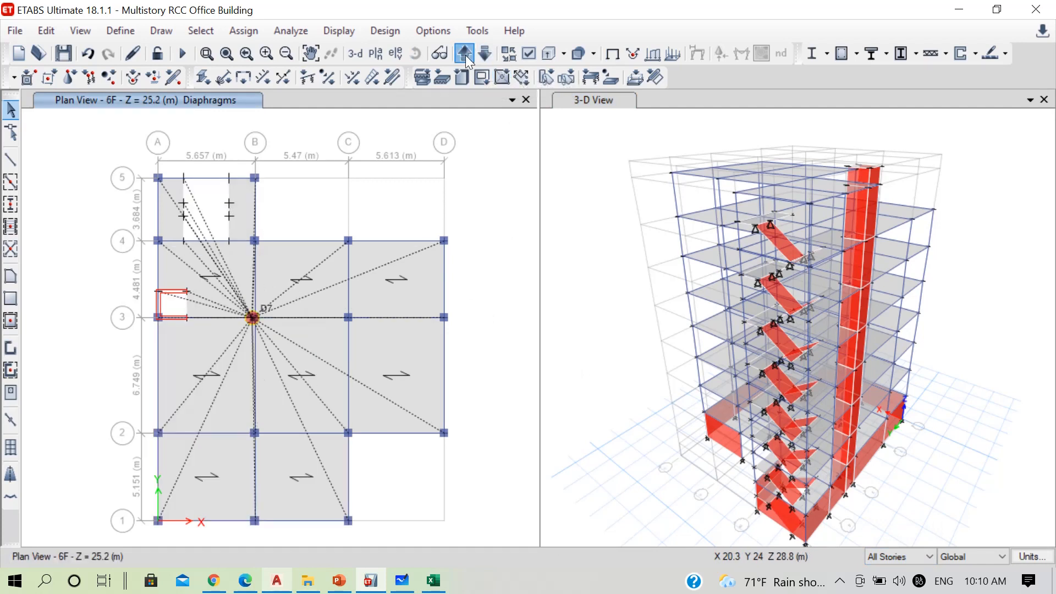
{"action": "left_click", "coordinate": [465, 55]}
{"action": "left_click", "coordinate": [465, 55]}
{"action": "left_click", "coordinate": [465, 55]}
{"action": "left_click", "coordinate": [466, 55]}
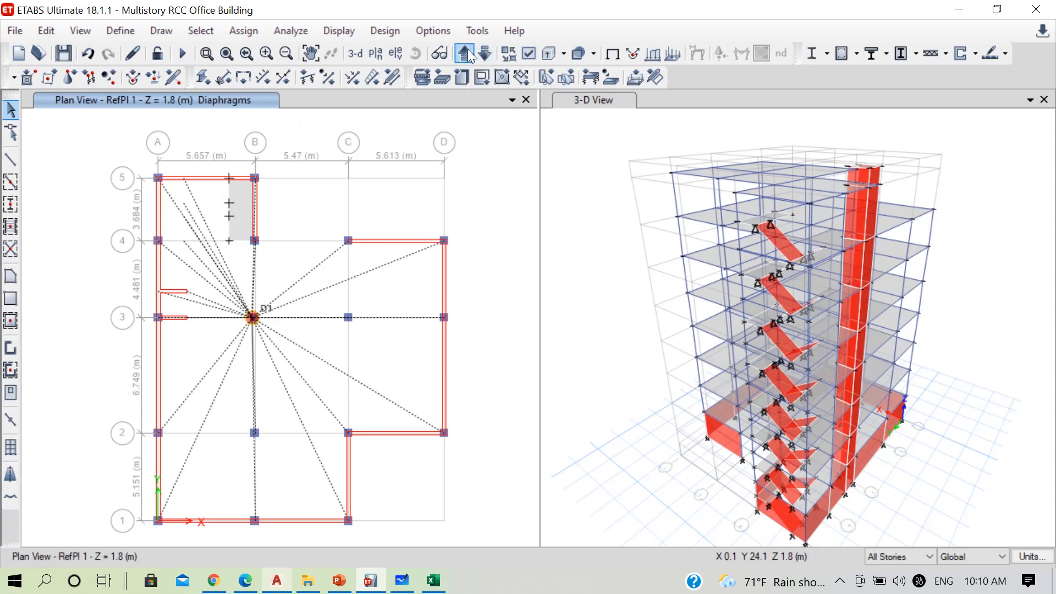
{"action": "left_click", "coordinate": [467, 49]}
{"action": "scroll", "coordinate": [137, 170], "scroll_direction": "up", "scroll_amount": 3}
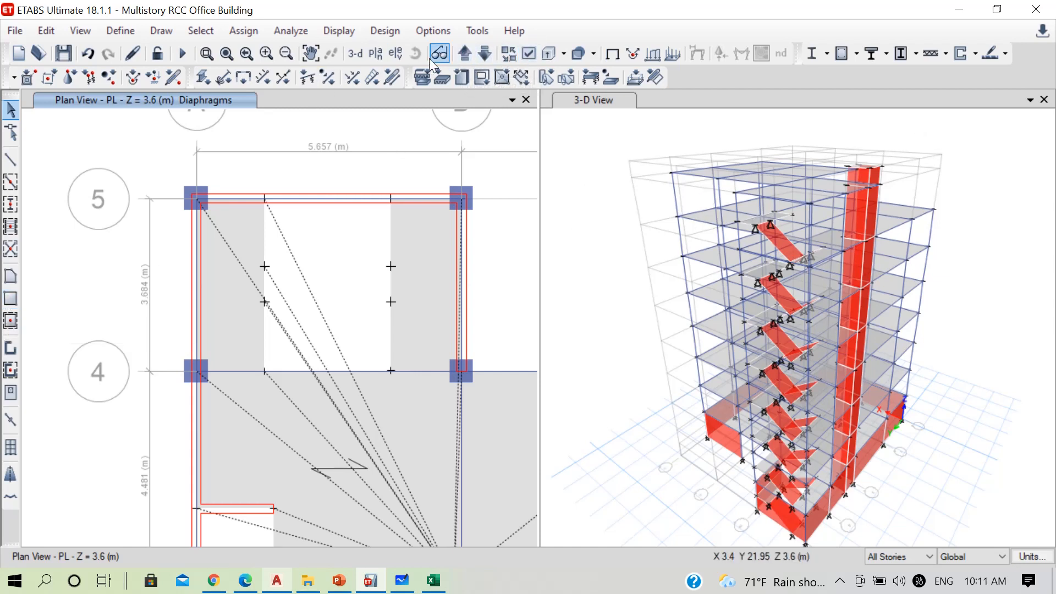
{"action": "left_click", "coordinate": [624, 201]}
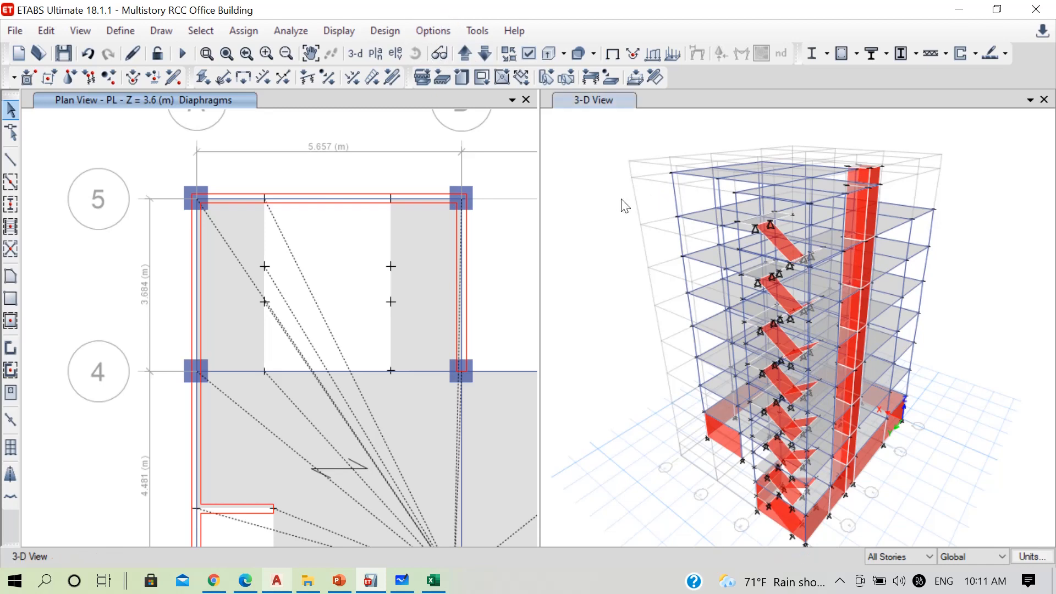
{"action": "left_click", "coordinate": [439, 53]}
{"action": "left_click_drag", "start_coordinate": [797, 330], "coordinate": [869, 407]}
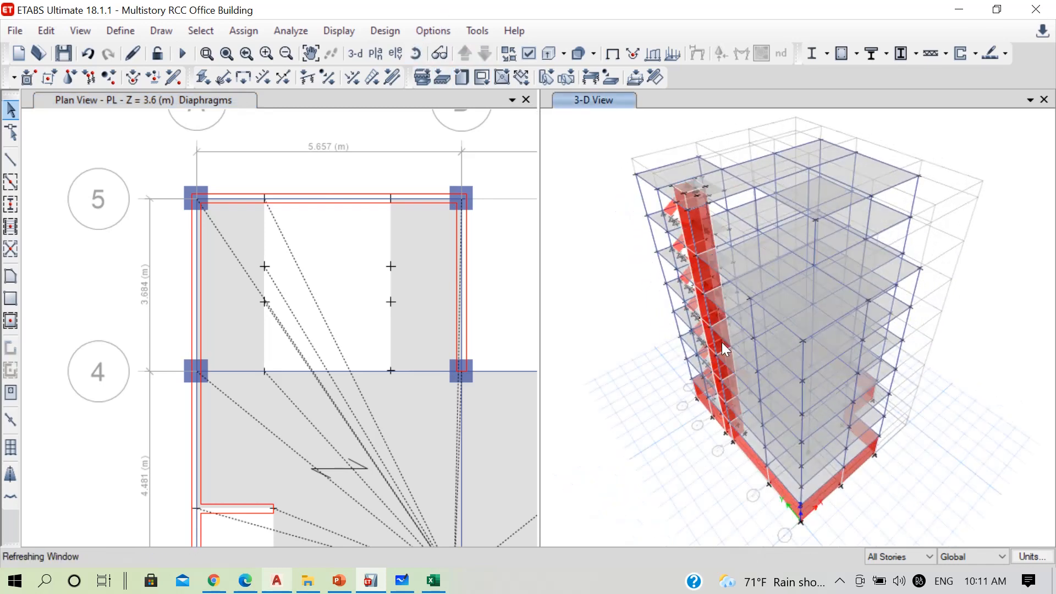
{"action": "left_click", "coordinate": [7, 303]}
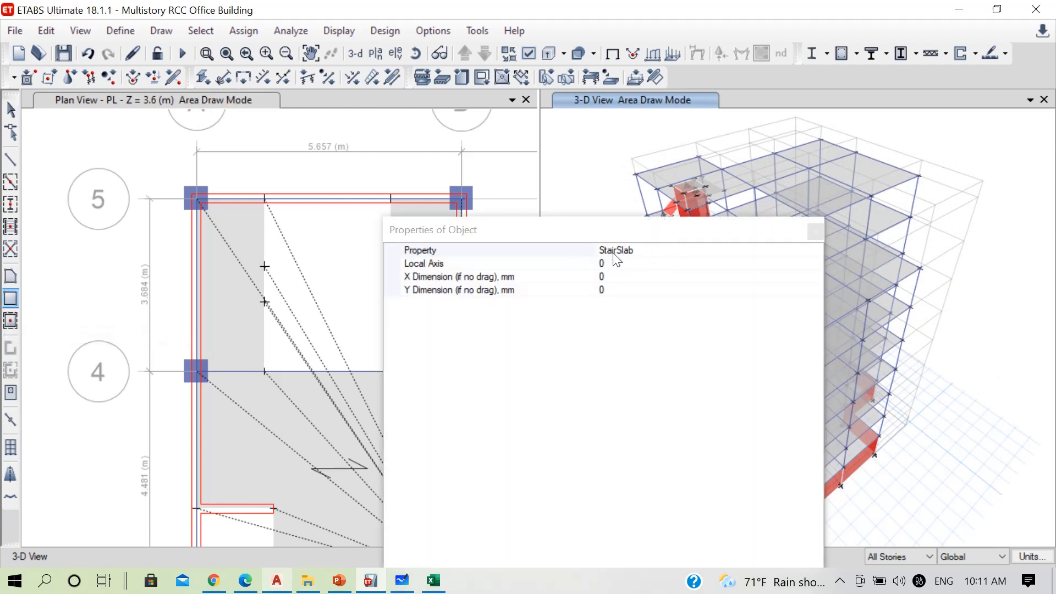
{"action": "left_click", "coordinate": [761, 252]}
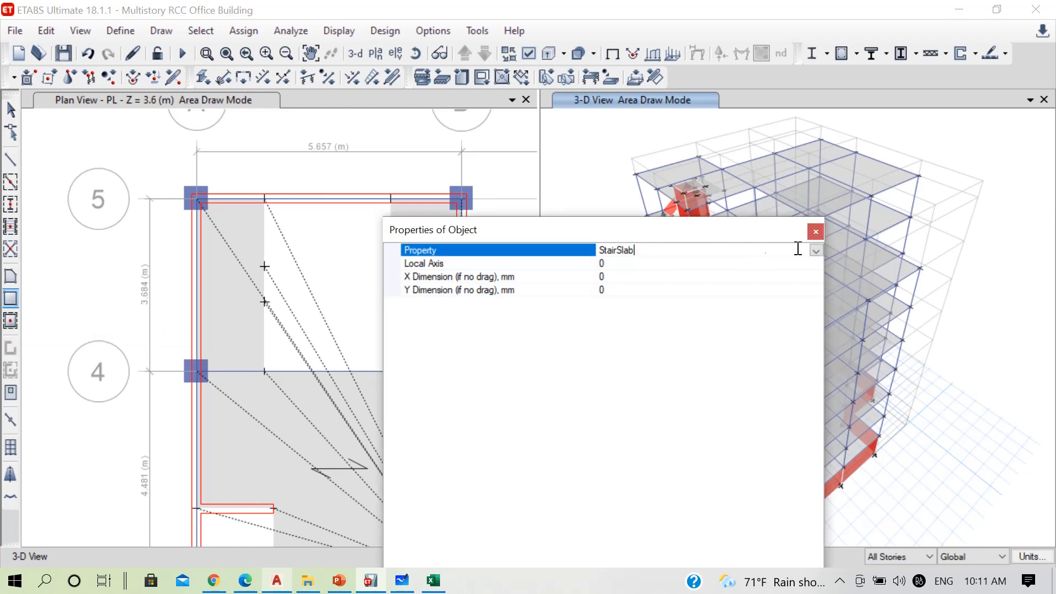
{"action": "left_click", "coordinate": [816, 250]}
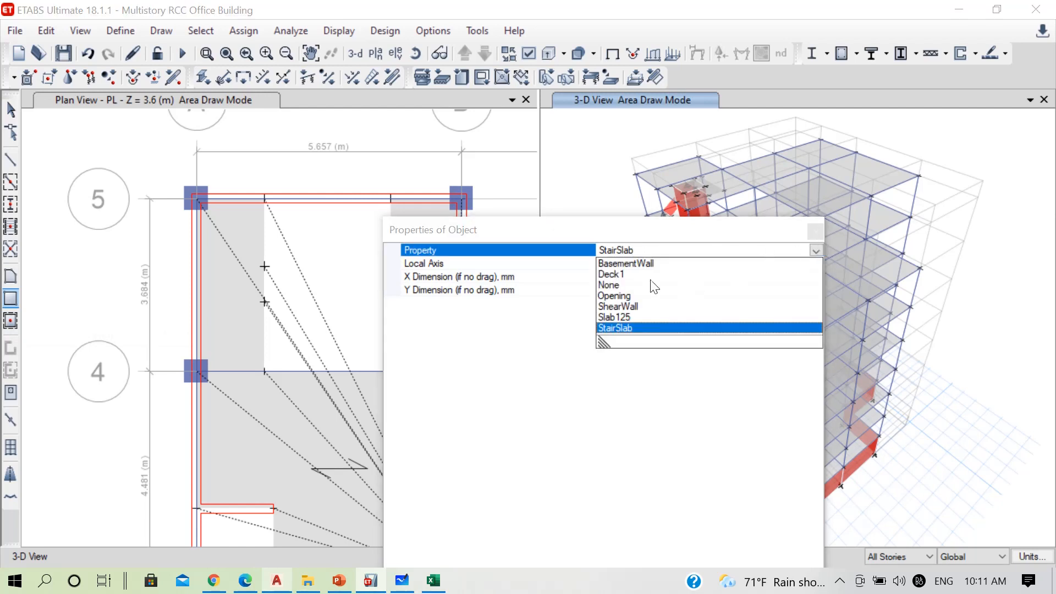
{"action": "left_click", "coordinate": [627, 317]}
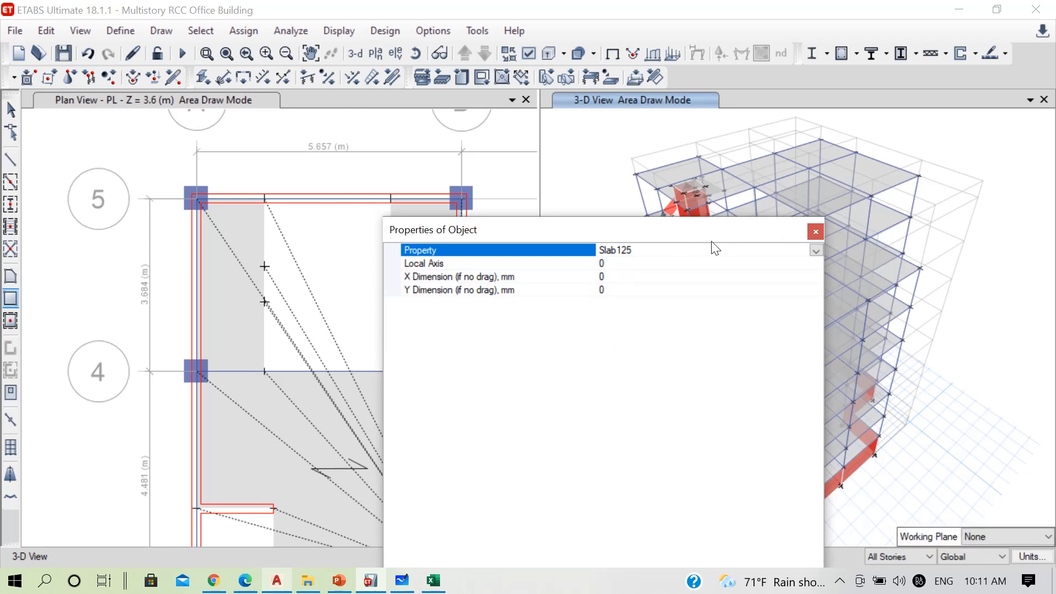
{"action": "left_click", "coordinate": [815, 231]}
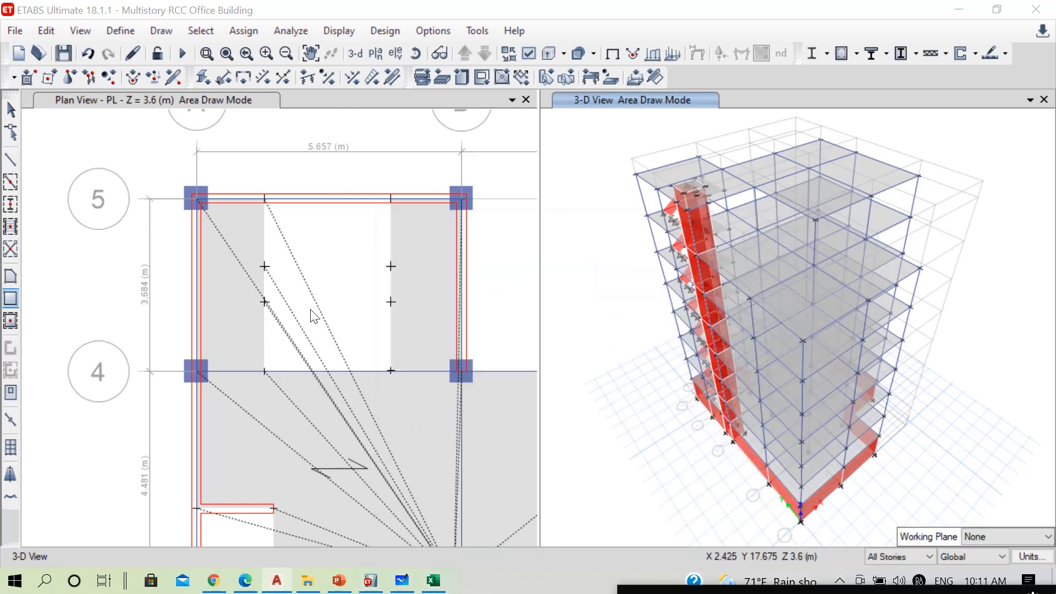
{"action": "left_click", "coordinate": [197, 296]}
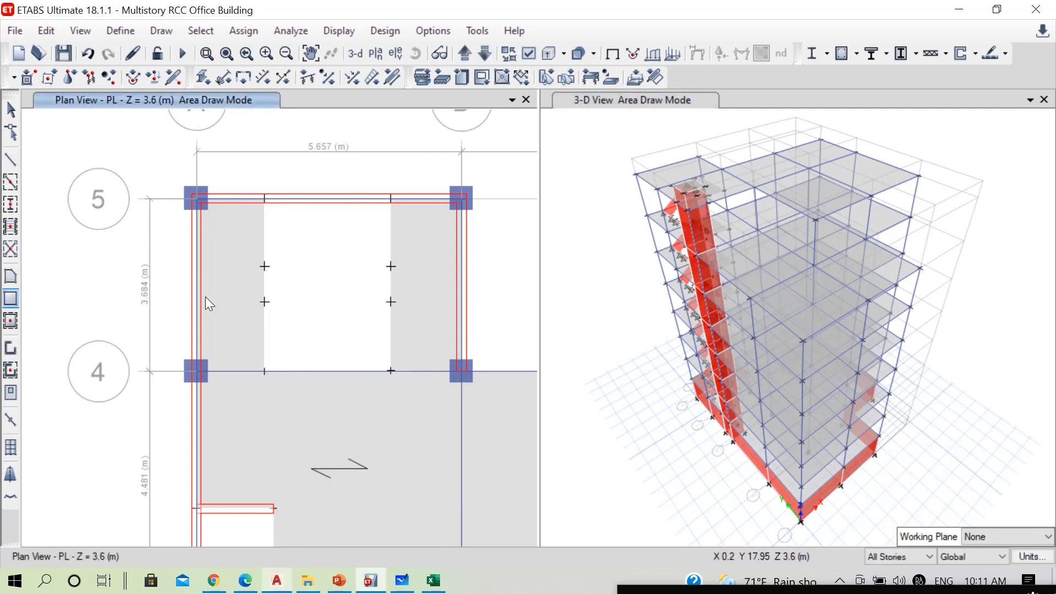
{"action": "key", "text": "Escape"}
Extrude the grid A beam between grids 4 and 5 into shells on all stories with dx -1.45 m and number 1
{"action": "left_click", "coordinate": [196, 284]}
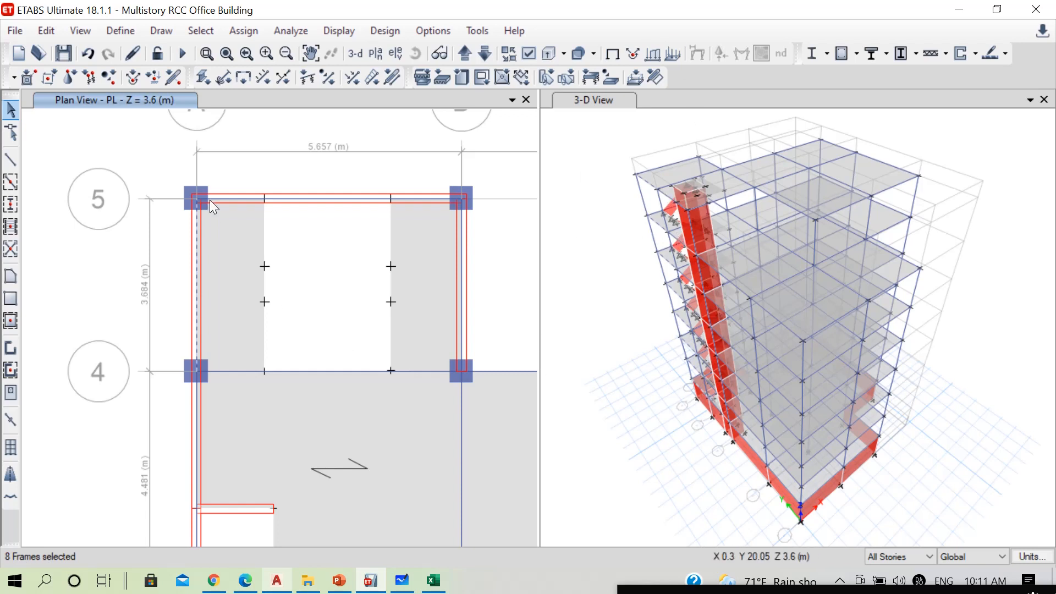
{"action": "left_click", "coordinate": [44, 32]}
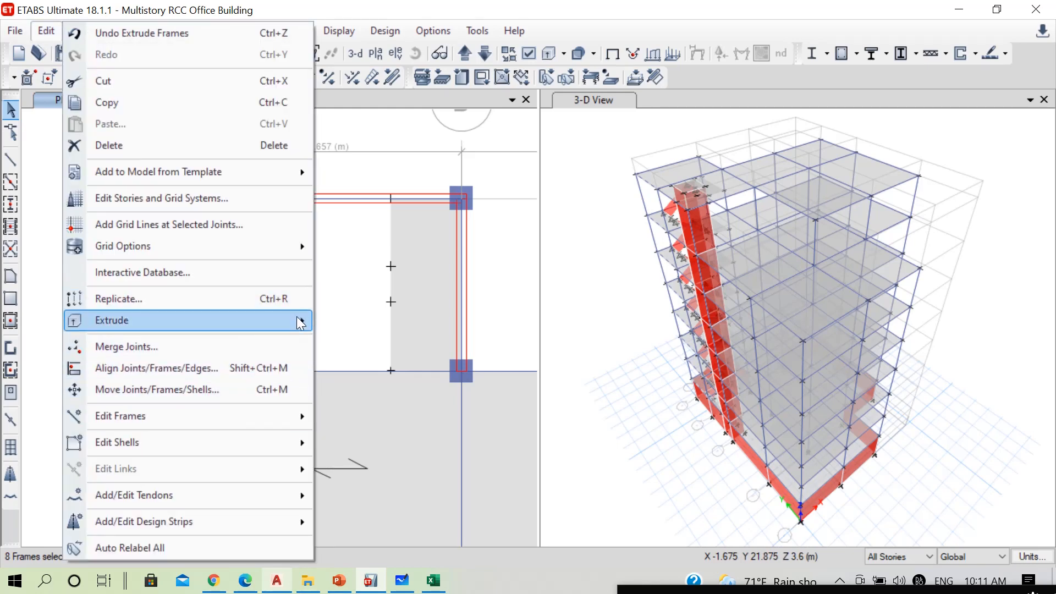
{"action": "mouse_move", "coordinate": [300, 322]}
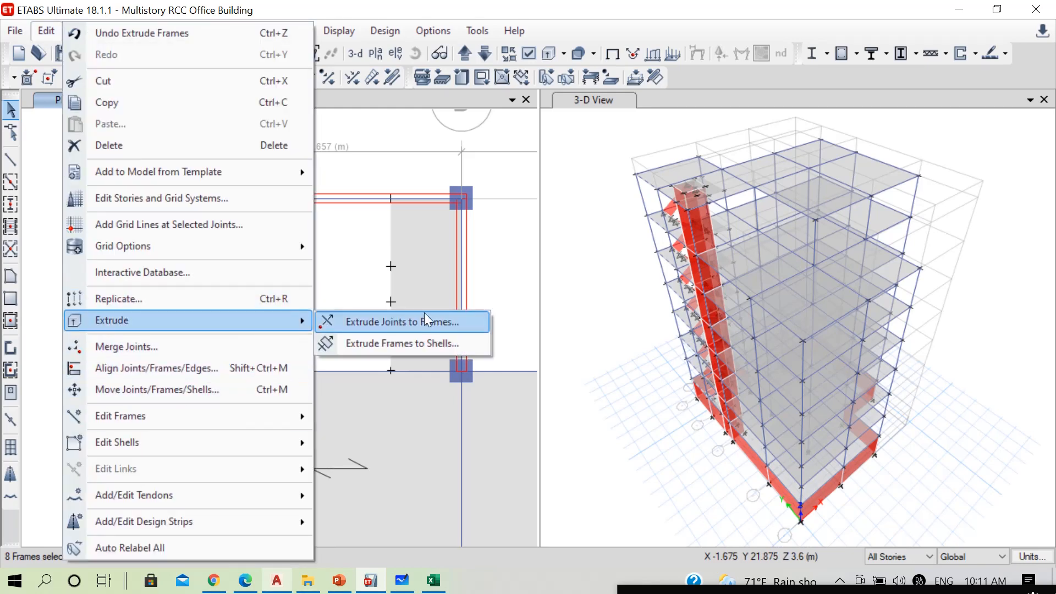
{"action": "left_click", "coordinate": [424, 342]}
{"action": "left_click_drag", "start_coordinate": [310, 167], "coordinate": [956, 157]}
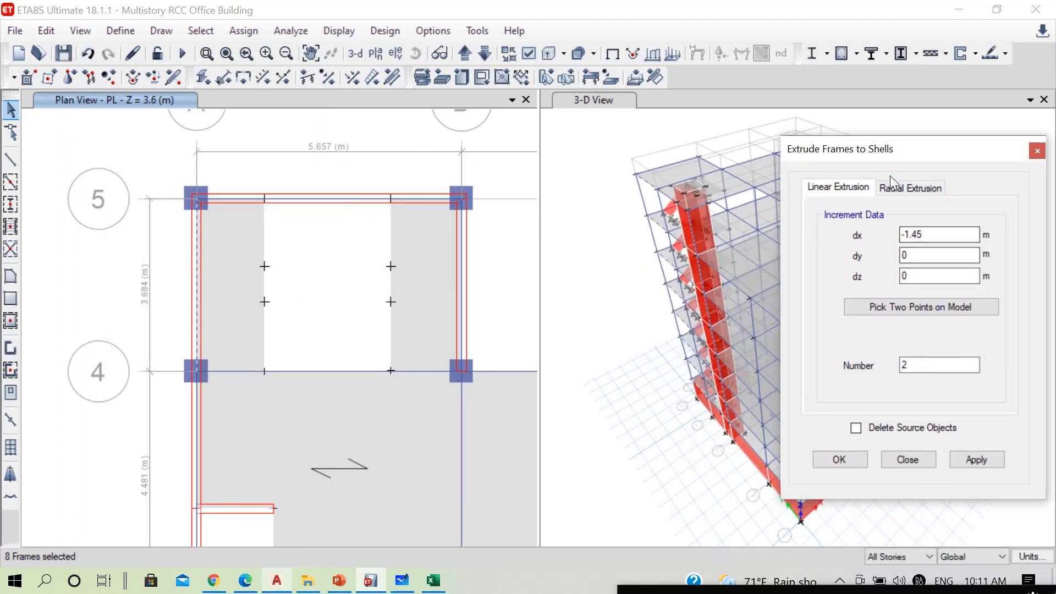
{"action": "left_click_drag", "start_coordinate": [885, 154], "coordinate": [468, 164]}
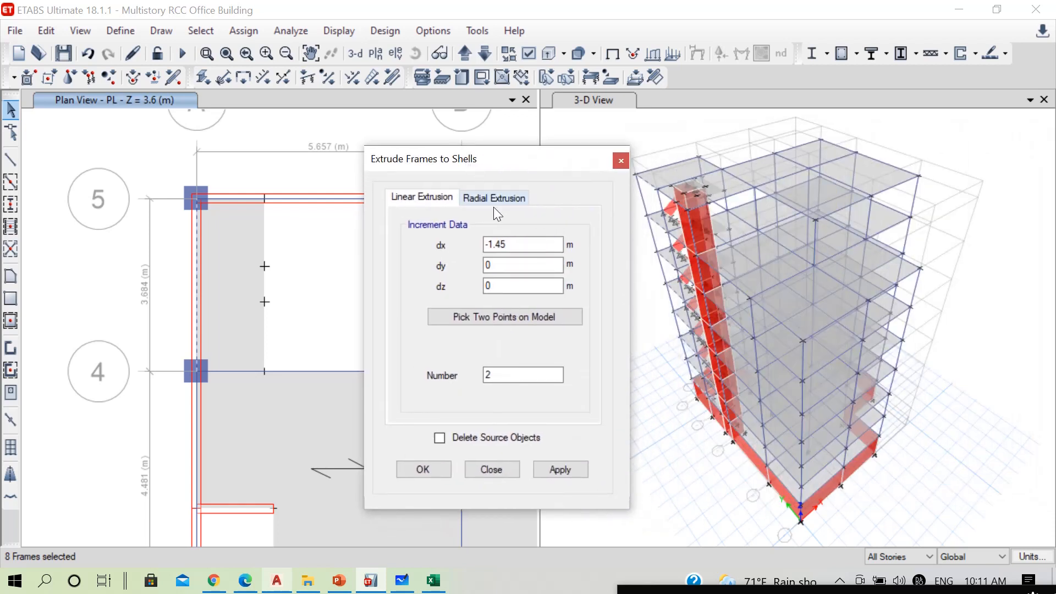
{"action": "left_click", "coordinate": [515, 242]}
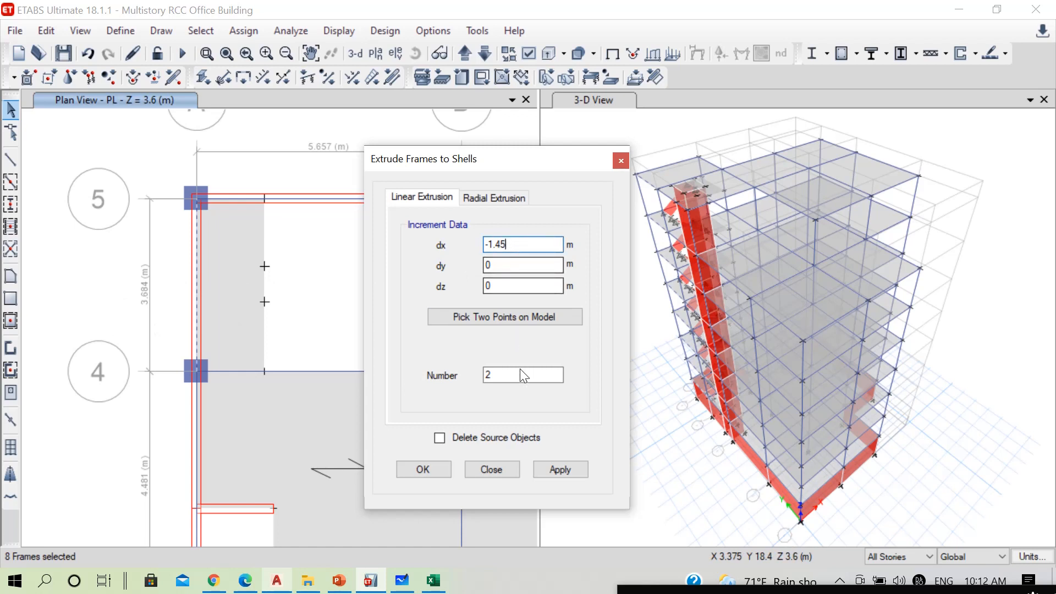
{"action": "left_click_drag", "start_coordinate": [499, 377], "coordinate": [446, 369]}
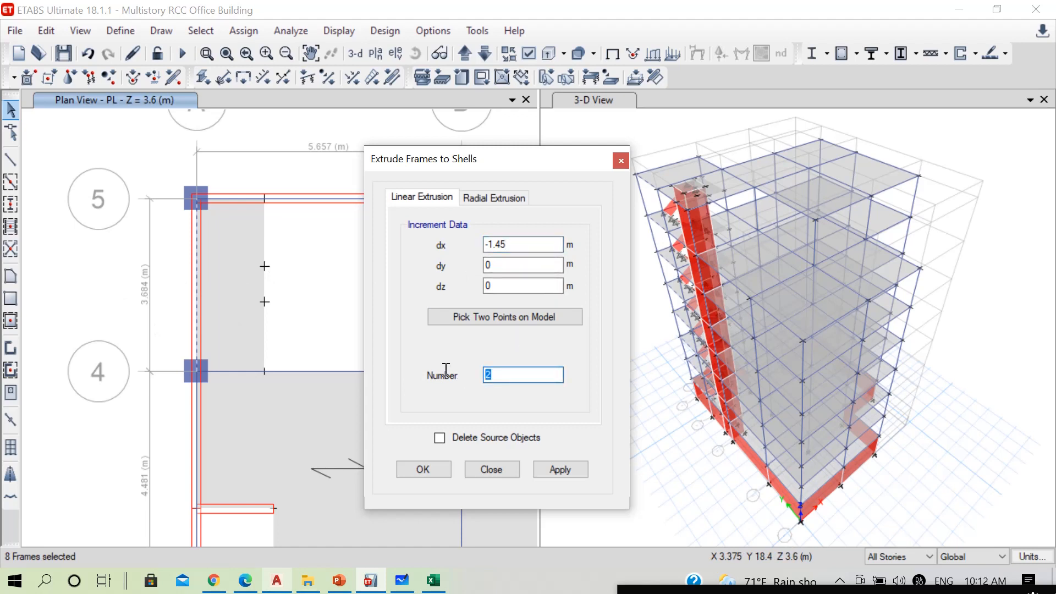
{"action": "left_click", "coordinate": [571, 467]}
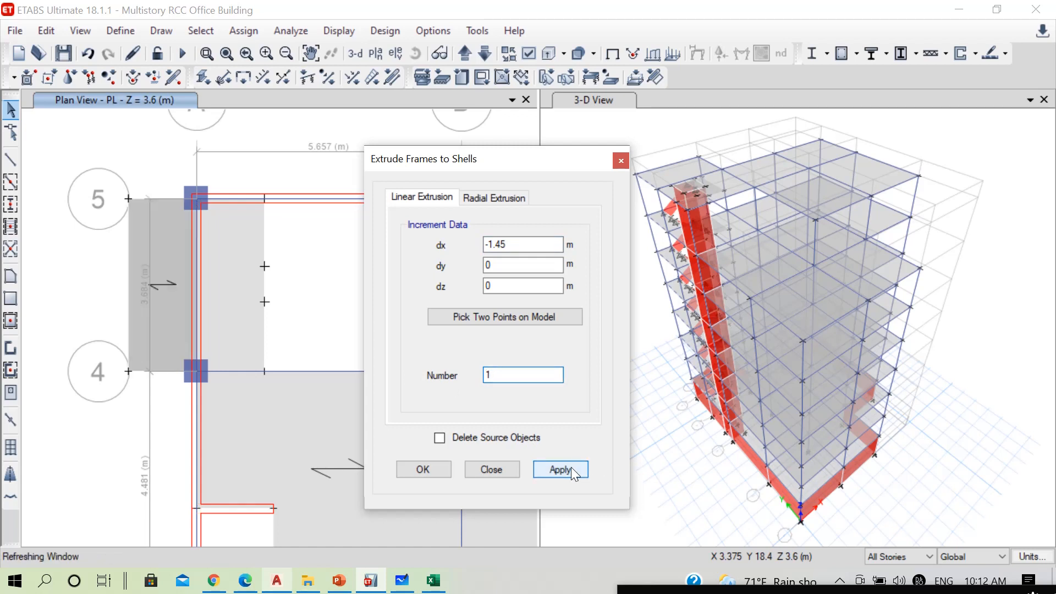
{"action": "left_click", "coordinate": [433, 468]}
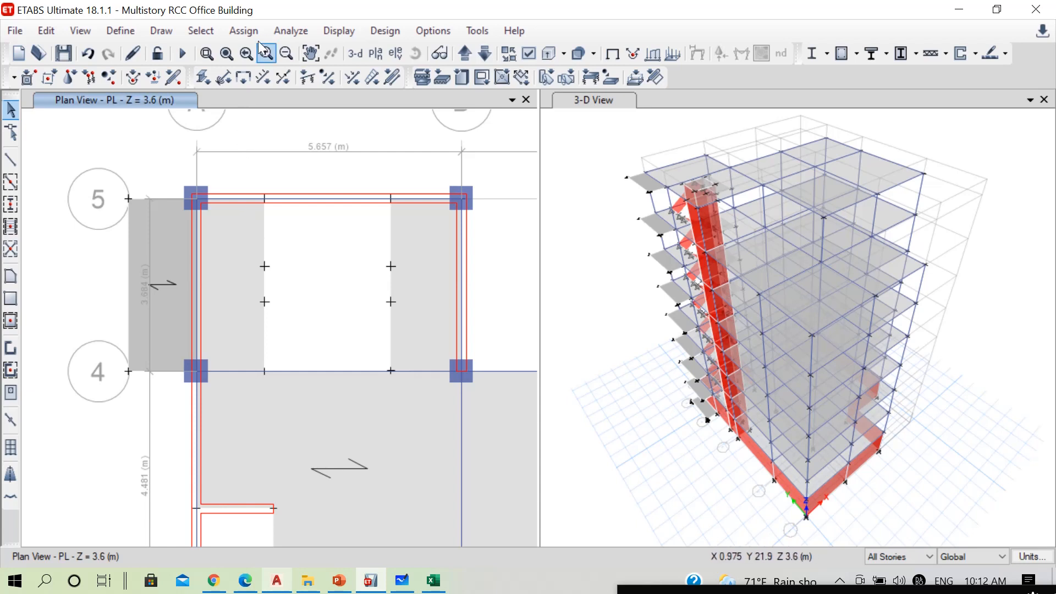
Draw a BEAM300*400 cantilever beam along grid 5 from column A5 to the outer corner of the extruded slab
{"action": "left_click", "coordinate": [11, 163]}
{"action": "left_click", "coordinate": [785, 266]}
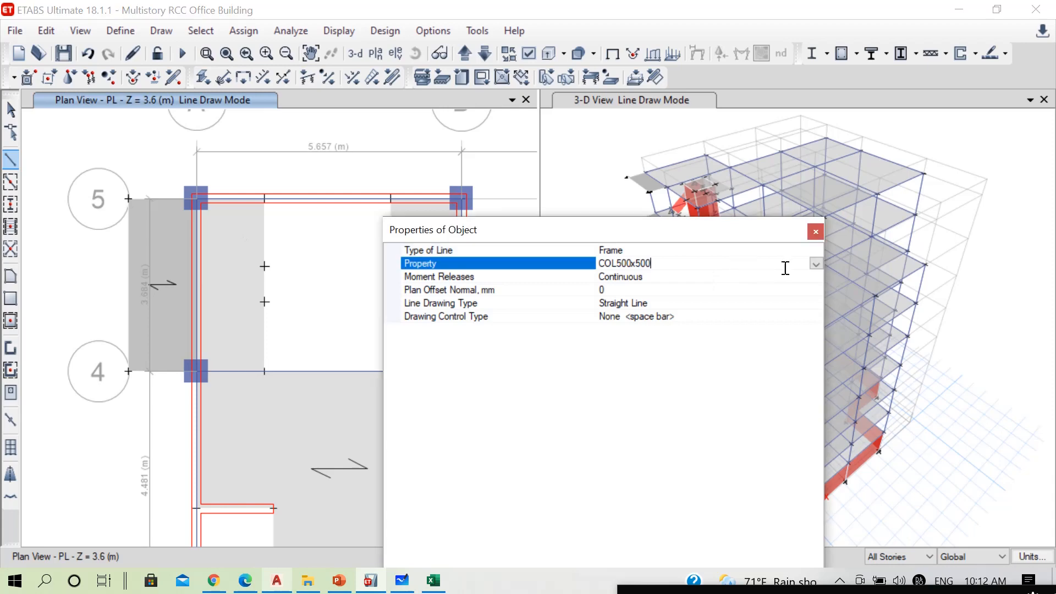
{"action": "left_click", "coordinate": [816, 265]}
{"action": "left_click", "coordinate": [636, 277]}
{"action": "left_click_drag", "start_coordinate": [655, 230], "coordinate": [507, 542]}
{"action": "scroll", "coordinate": [156, 176], "scroll_direction": "up", "scroll_amount": 3}
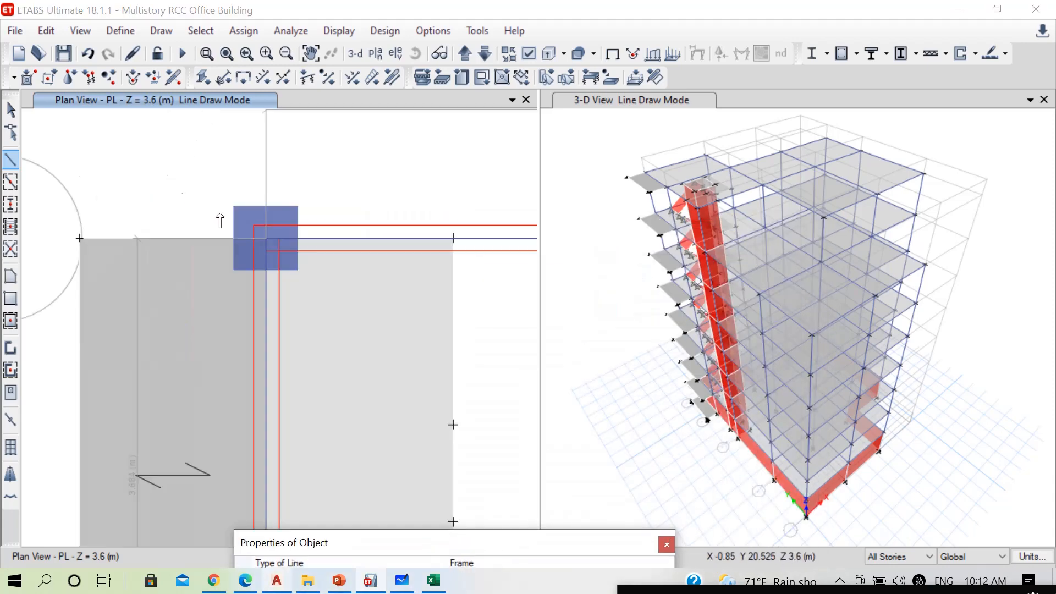
{"action": "left_click", "coordinate": [266, 238]}
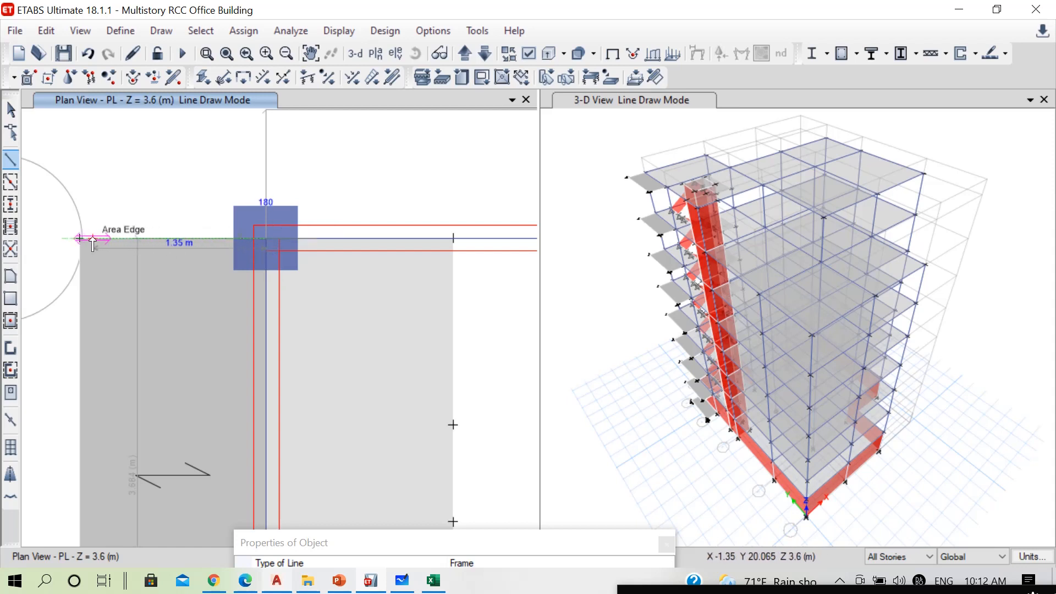
{"action": "double_click", "coordinate": [79, 238]}
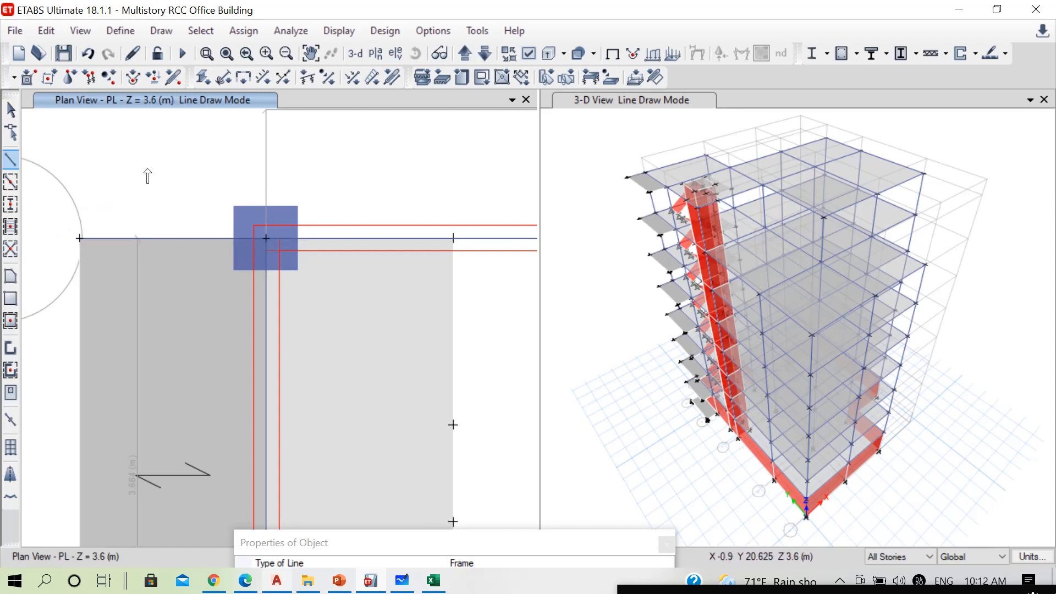
Draw a matching 1.45 m cantilever beam along grid 4 between column A4 and the slab's outer corner
{"action": "scroll", "coordinate": [165, 182], "scroll_direction": "down", "scroll_amount": 3}
{"action": "scroll", "coordinate": [209, 358], "scroll_direction": "up", "scroll_amount": 3}
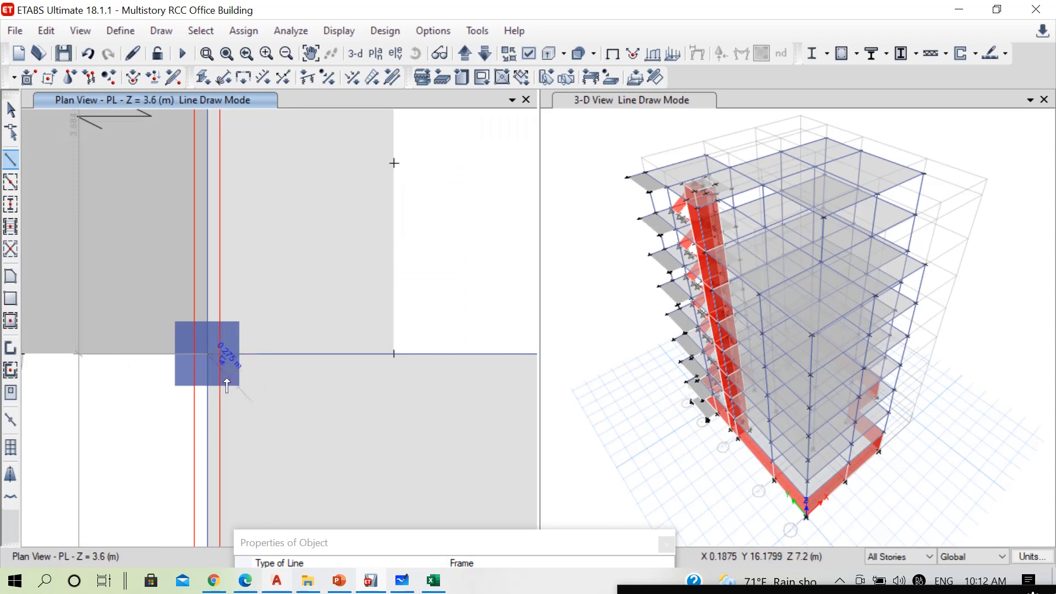
{"action": "scroll", "coordinate": [242, 344], "scroll_direction": "down", "scroll_amount": 3}
{"action": "scroll", "coordinate": [165, 344], "scroll_direction": "up", "scroll_amount": 4}
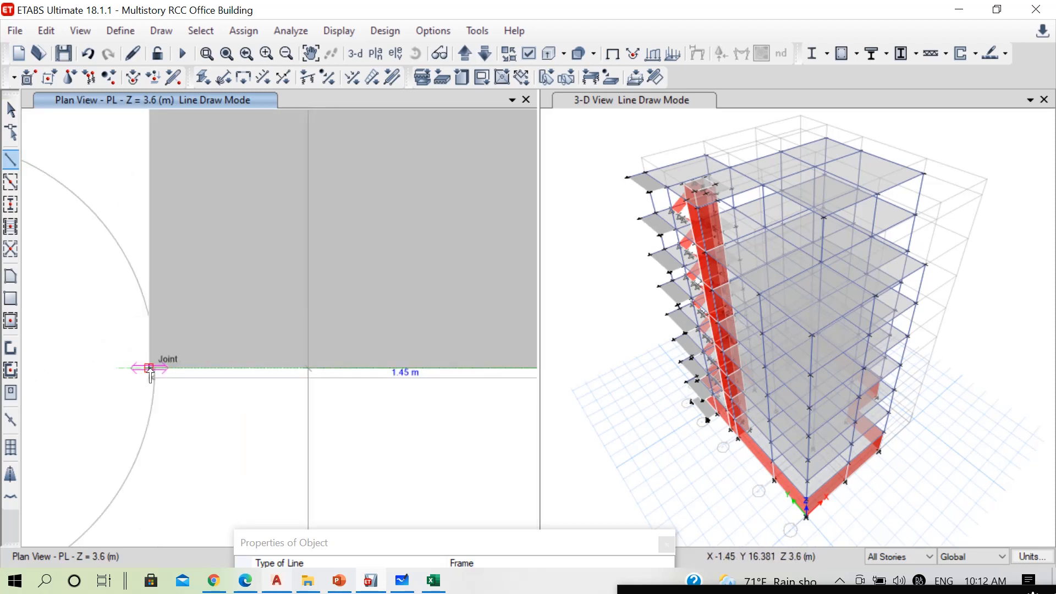
{"action": "scroll", "coordinate": [113, 395], "scroll_direction": "down", "scroll_amount": 2}
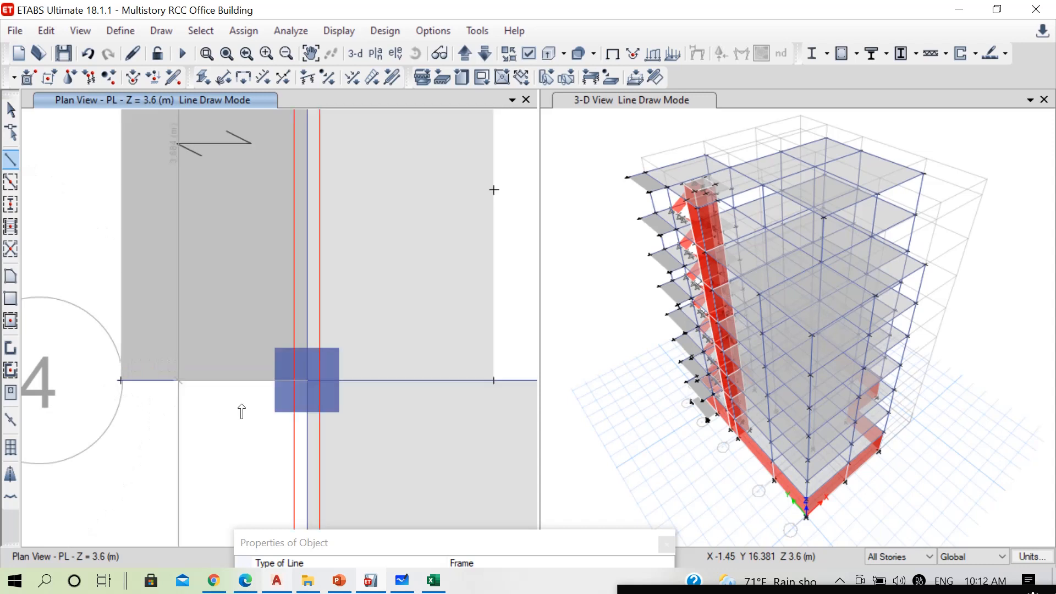
{"action": "scroll", "coordinate": [322, 386], "scroll_direction": "up", "scroll_amount": 4}
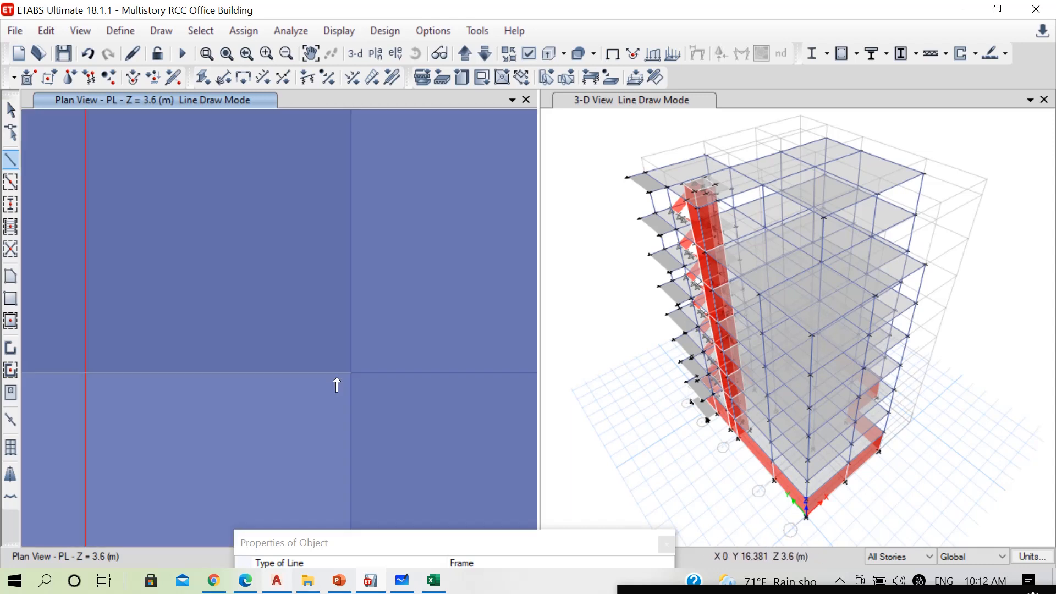
{"action": "scroll", "coordinate": [313, 378], "scroll_direction": "down", "scroll_amount": 4}
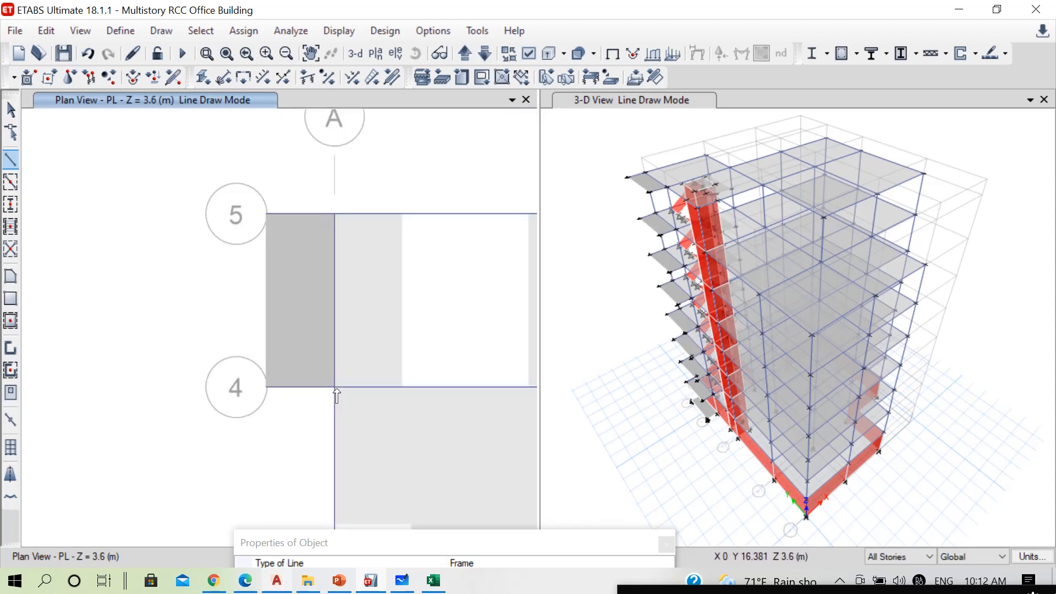
{"action": "scroll", "coordinate": [337, 266], "scroll_direction": "down", "scroll_amount": 5}
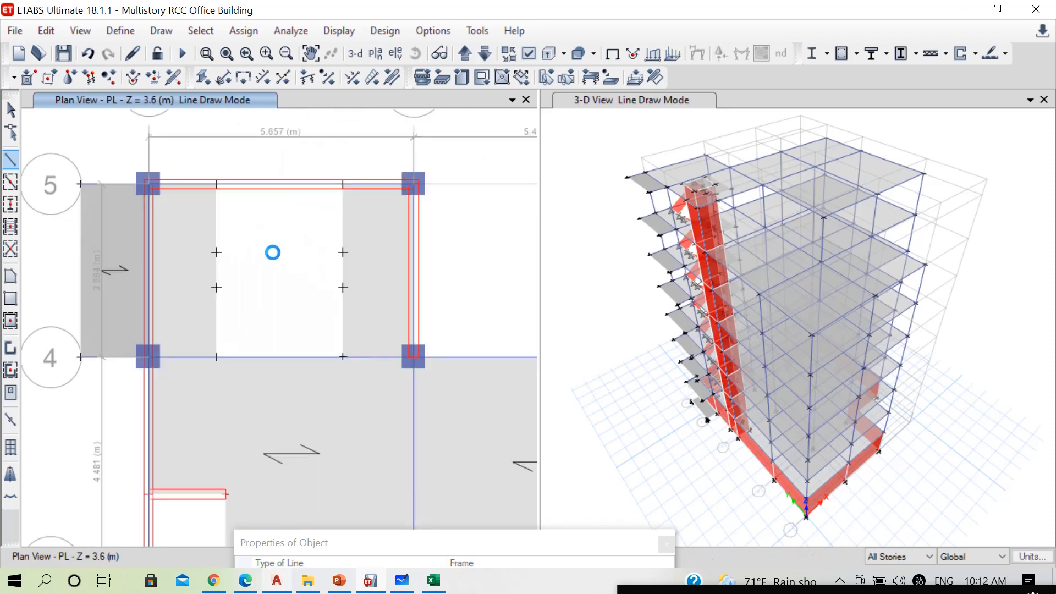
{"action": "scroll", "coordinate": [269, 244], "scroll_direction": "up", "scroll_amount": 3}
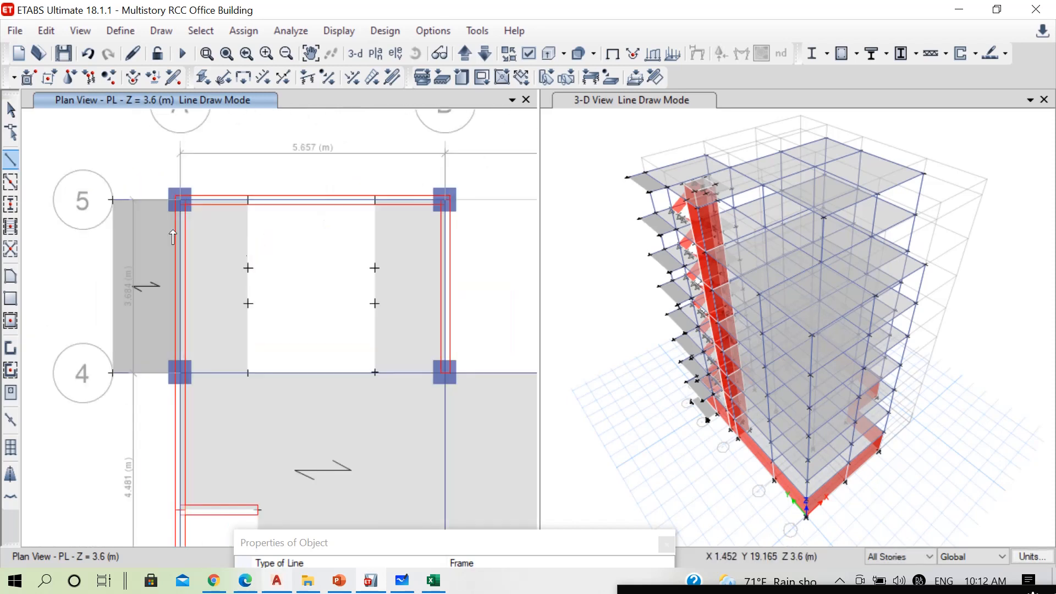
{"action": "key", "text": "Escape"}
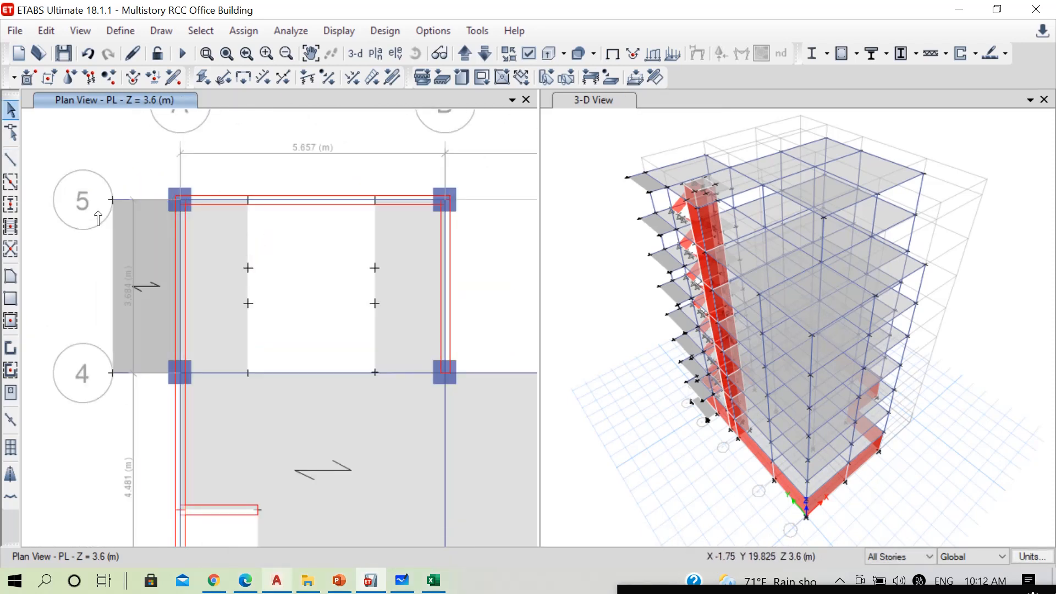
Define frame section CANTBeam230x300 as a copy of BEAM300*400 with a depth of 300 mm and a width of 230 mm
{"action": "left_click", "coordinate": [111, 29]}
{"action": "mouse_move", "coordinate": [301, 65]}
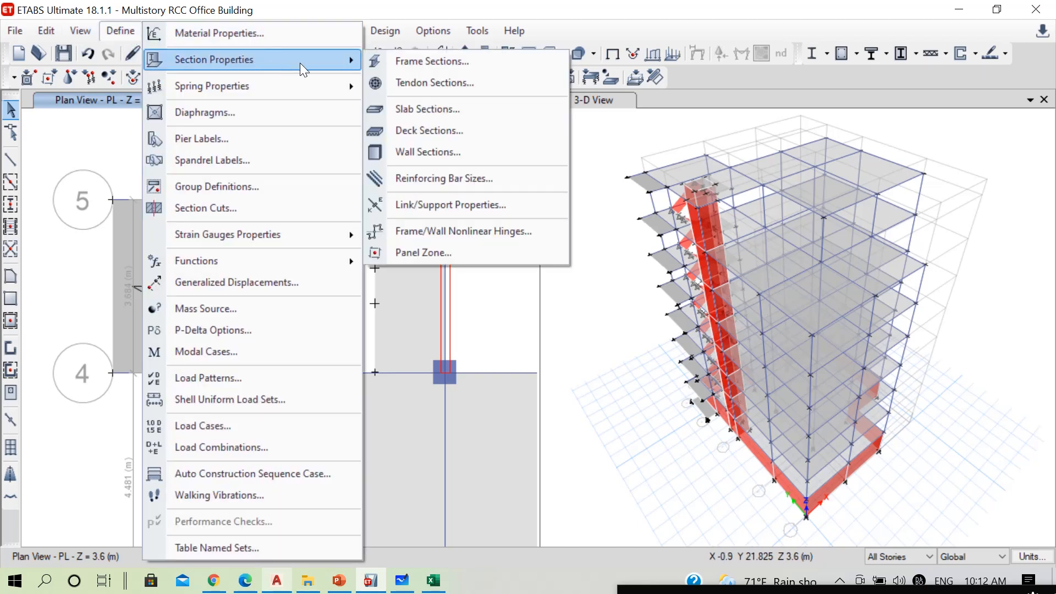
{"action": "left_click", "coordinate": [411, 65]}
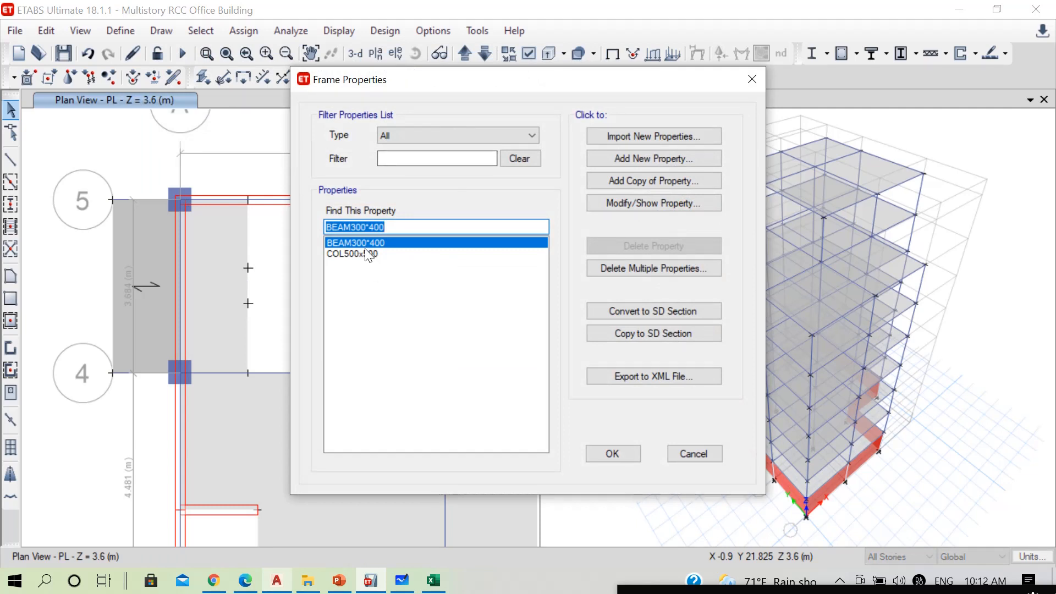
{"action": "left_click", "coordinate": [650, 181]}
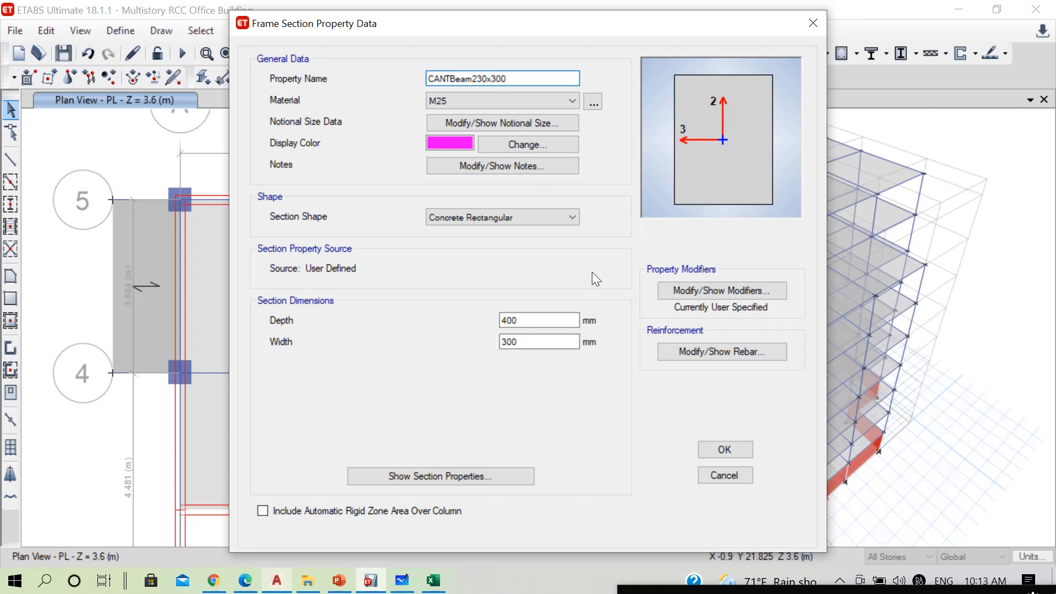
{"action": "left_click_drag", "start_coordinate": [546, 321], "coordinate": [436, 328]}
{"action": "type", "text": "300"}
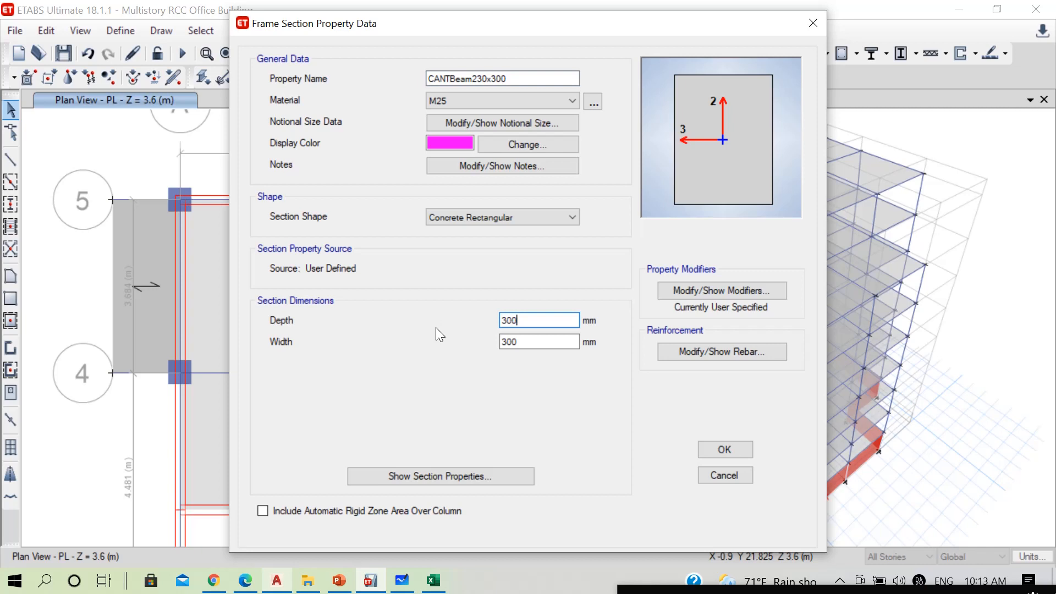
{"action": "key", "text": "Tab"}
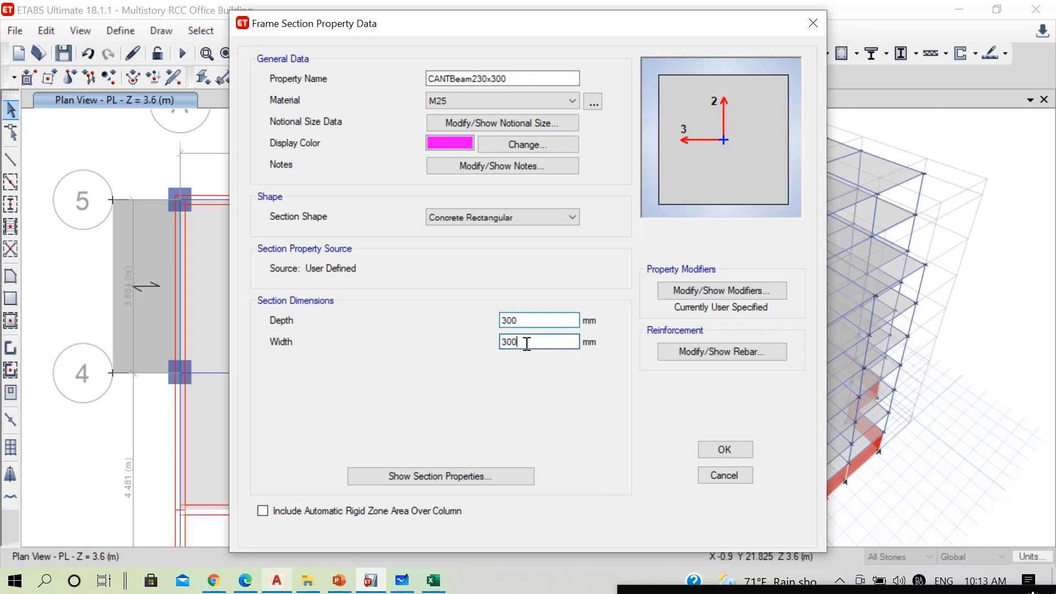
{"action": "type", "text": "230"}
{"action": "left_click", "coordinate": [734, 446]}
{"action": "left_click", "coordinate": [611, 453]}
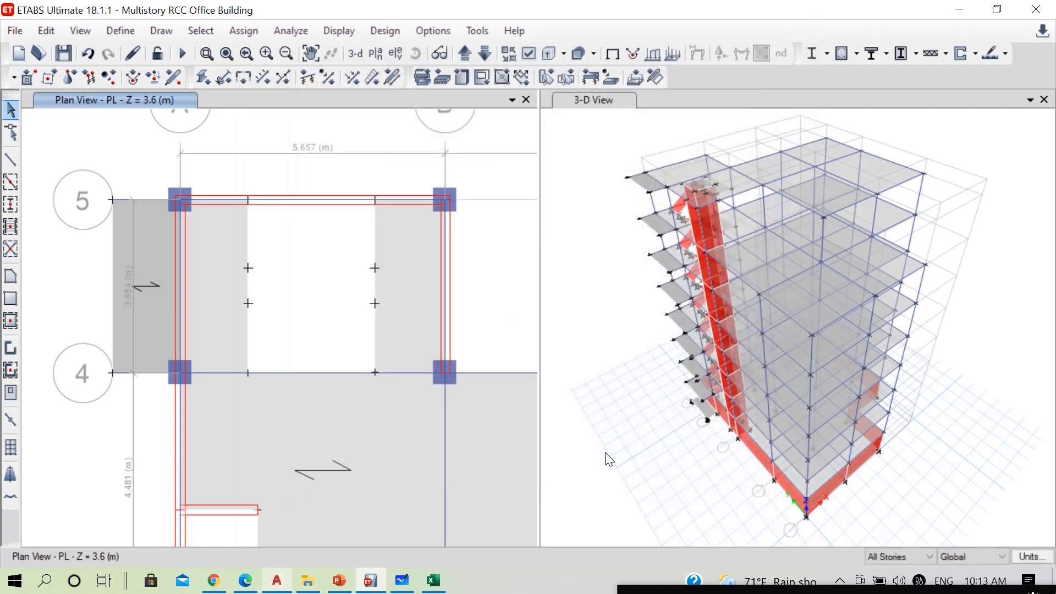
Draw a CANTBeam230x300 beam along the outer edge of the cantilever slab from grid 5 to grid 4
{"action": "left_click", "coordinate": [11, 160]}
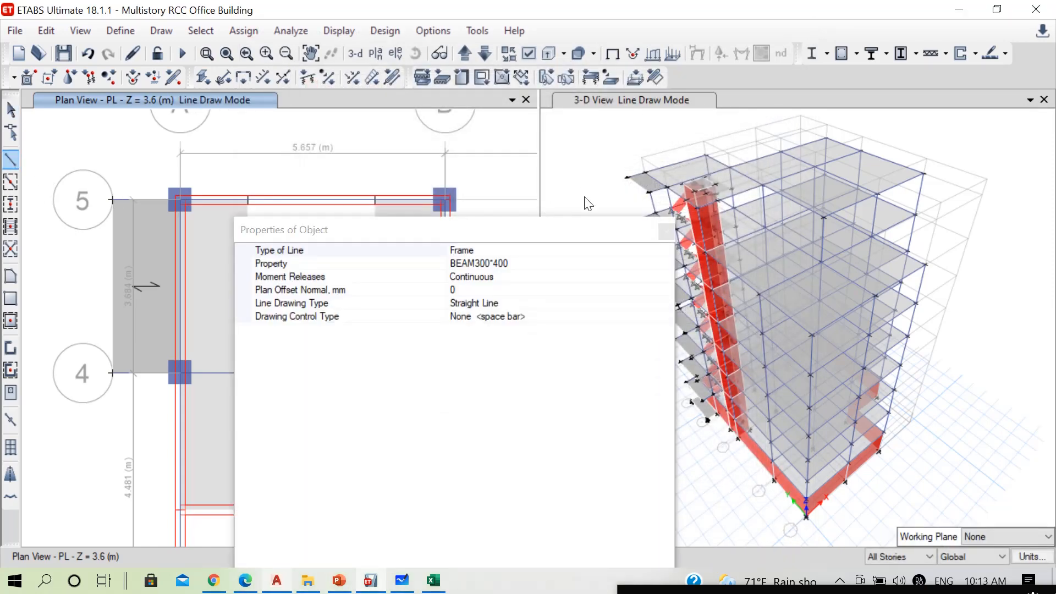
{"action": "left_click", "coordinate": [645, 264]}
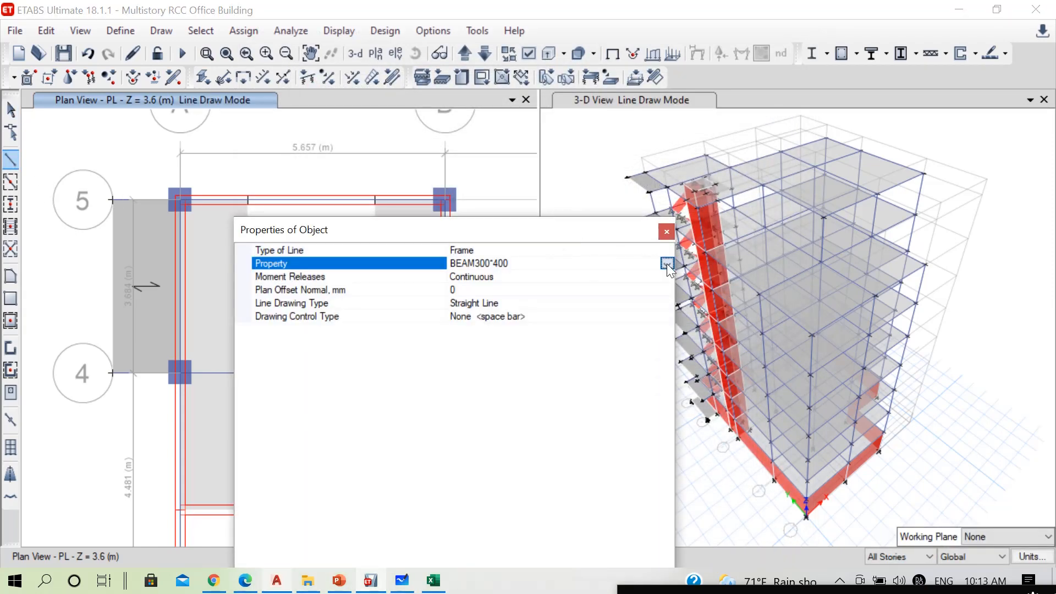
{"action": "left_click", "coordinate": [667, 263]}
{"action": "left_click", "coordinate": [493, 292]}
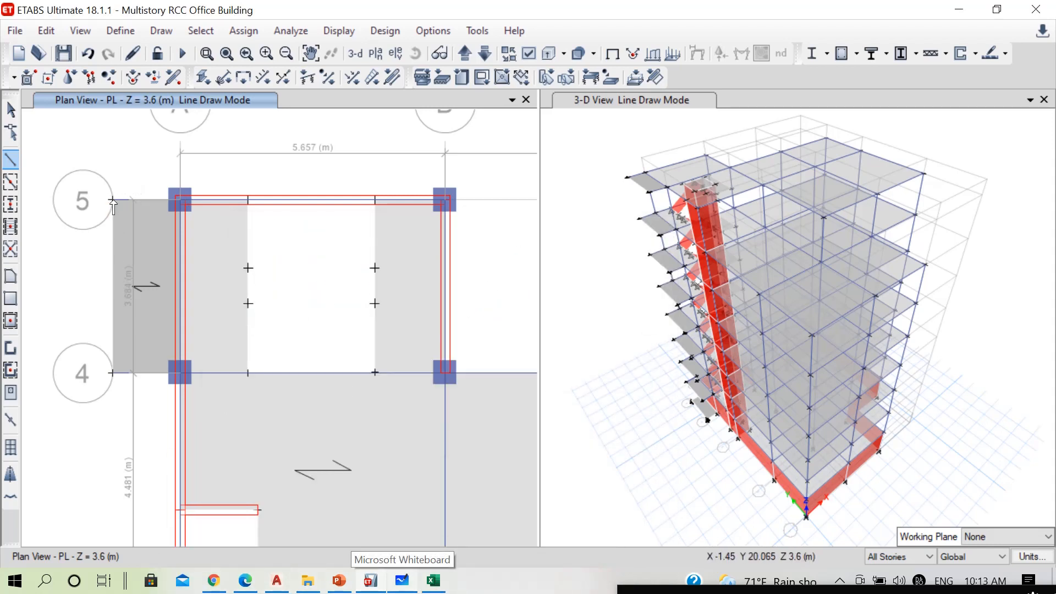
{"action": "left_click", "coordinate": [112, 199]}
{"action": "double_click", "coordinate": [112, 373]}
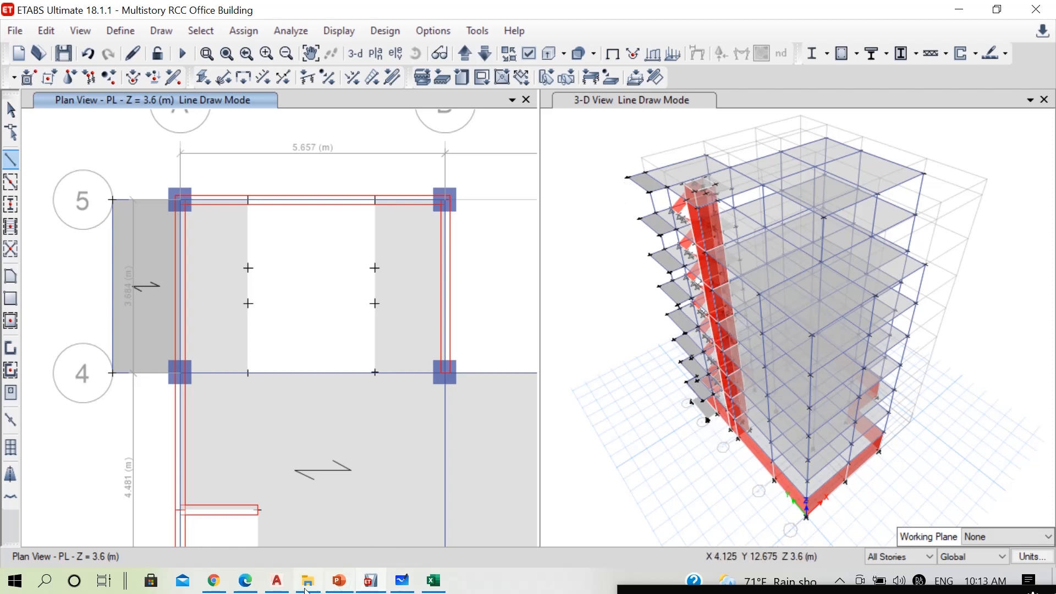
Switch to the AutoCAD drawing and examine the building's floor plans, elevations and sections
{"action": "left_click", "coordinate": [277, 580]}
{"action": "scroll", "coordinate": [383, 269], "scroll_direction": "down", "scroll_amount": 5}
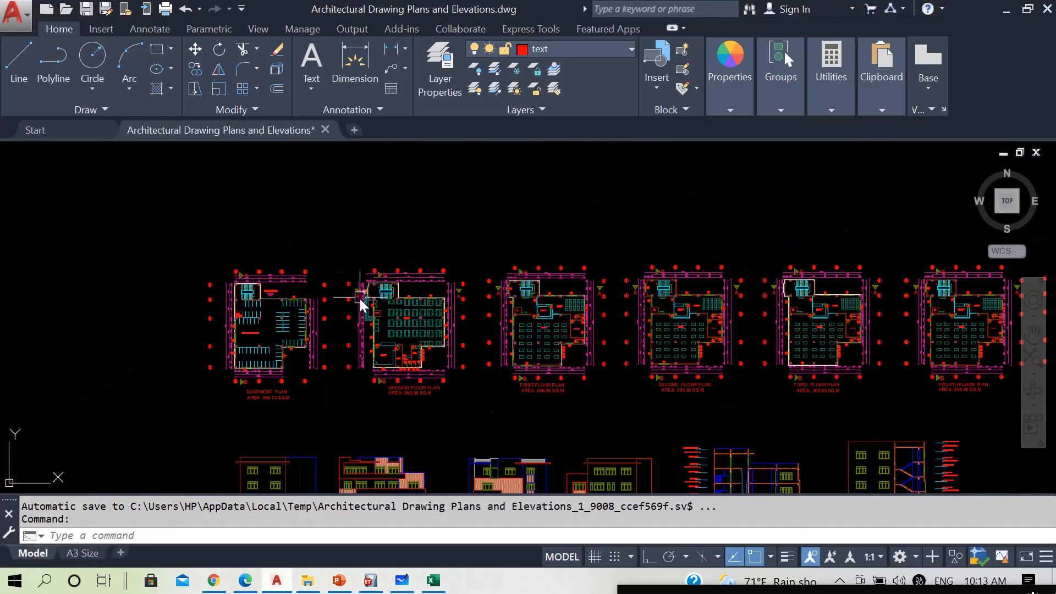
{"action": "scroll", "coordinate": [932, 280], "scroll_direction": "up", "scroll_amount": 4}
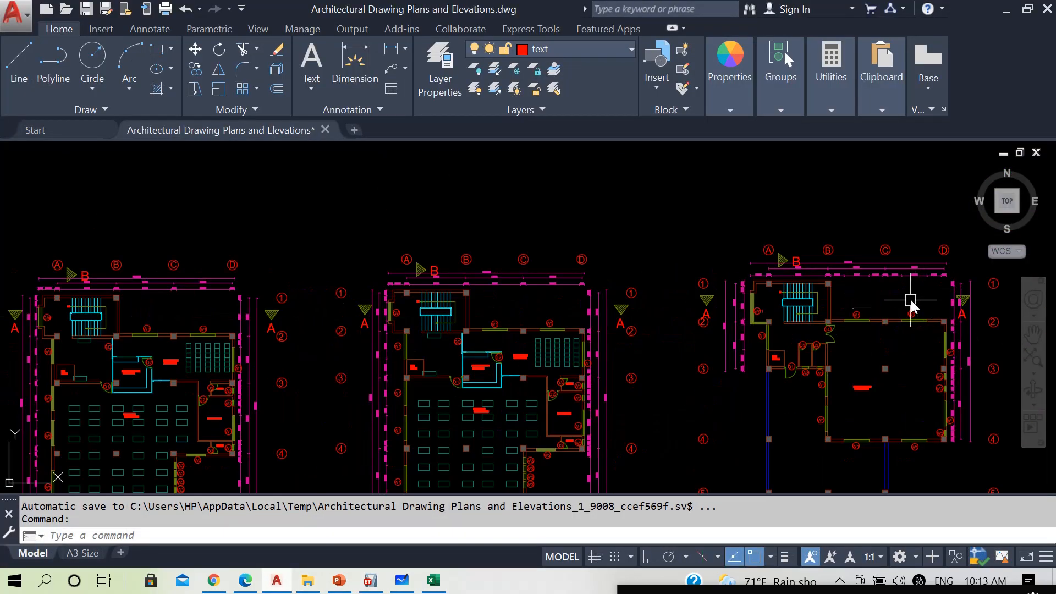
{"action": "scroll", "coordinate": [672, 294], "scroll_direction": "down", "scroll_amount": 5}
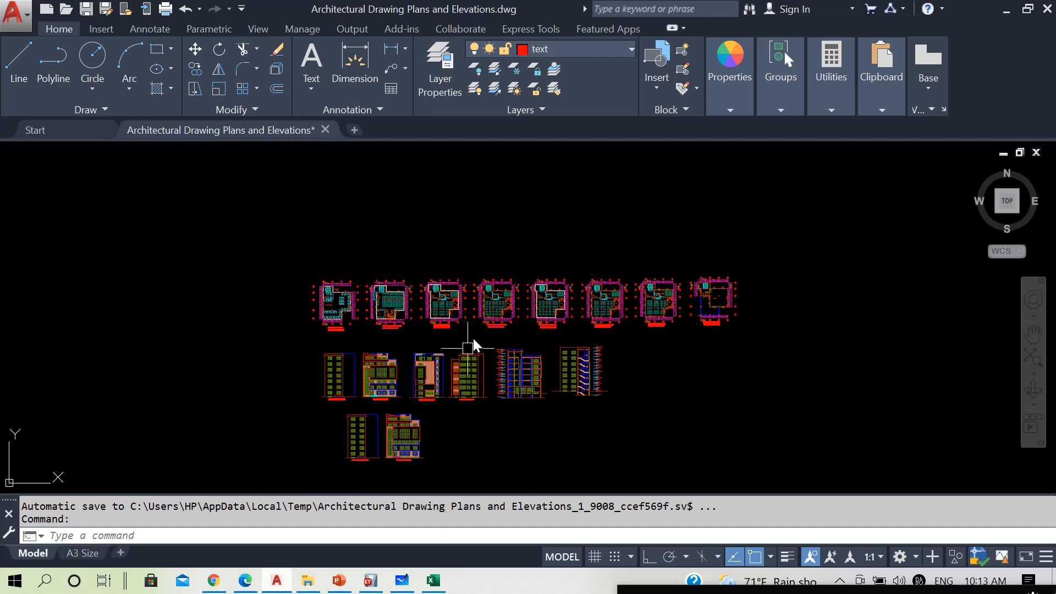
{"action": "scroll", "coordinate": [456, 356], "scroll_direction": "up", "scroll_amount": 5}
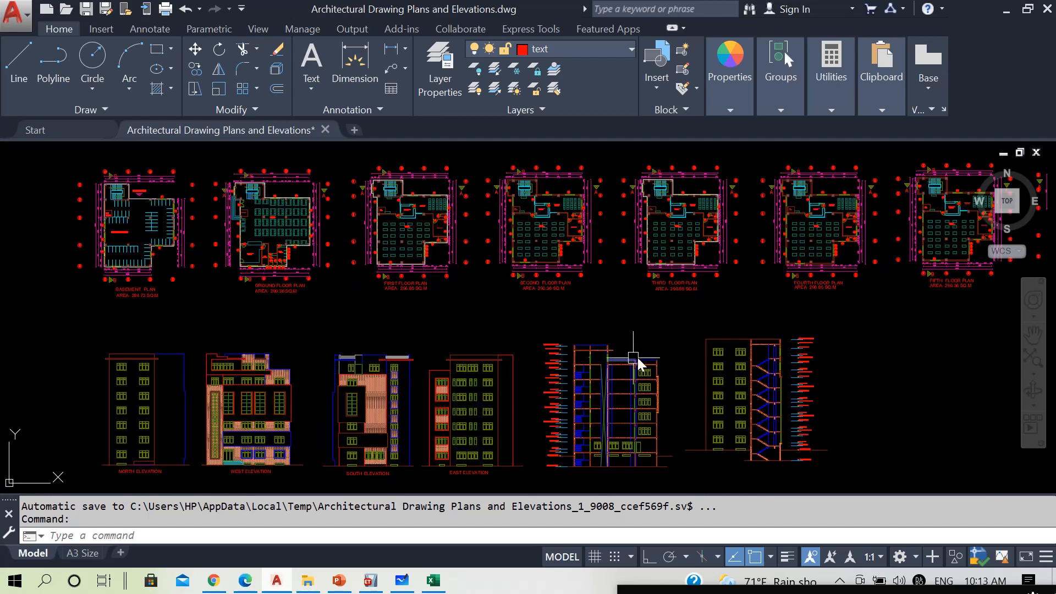
{"action": "scroll", "coordinate": [607, 345], "scroll_direction": "up", "scroll_amount": 2}
{"action": "scroll", "coordinate": [608, 345], "scroll_direction": "down", "scroll_amount": 2}
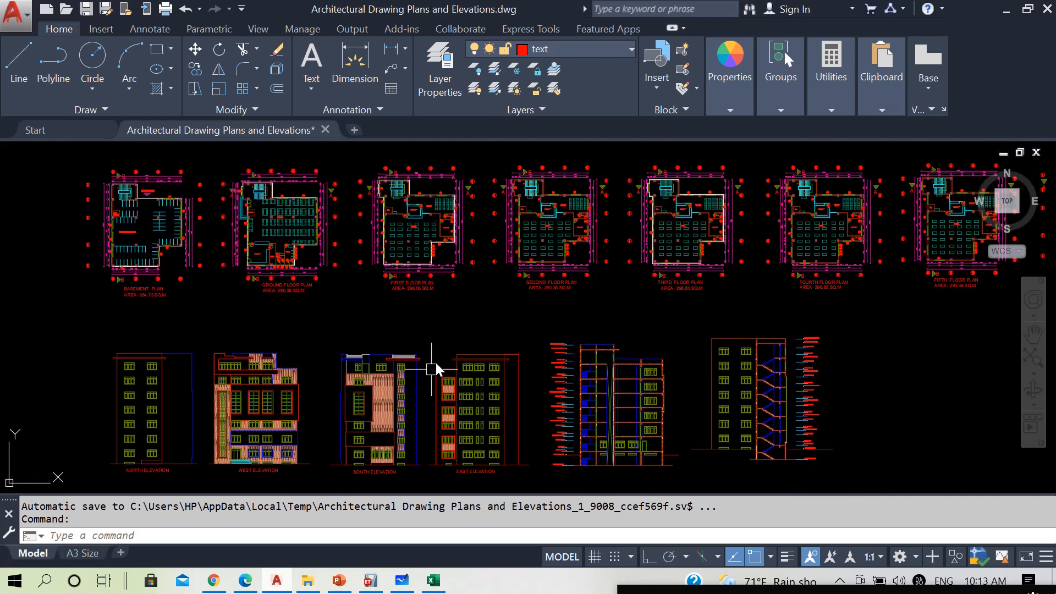
{"action": "scroll", "coordinate": [356, 350], "scroll_direction": "up", "scroll_amount": 1}
{"action": "scroll", "coordinate": [358, 352], "scroll_direction": "down", "scroll_amount": 3}
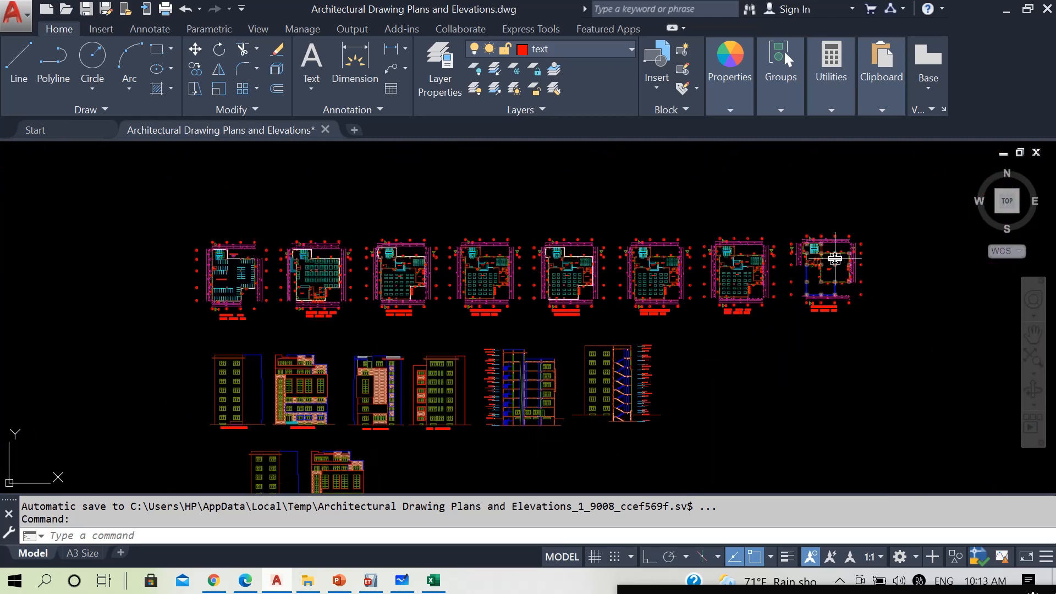
{"action": "scroll", "coordinate": [836, 262], "scroll_direction": "up", "scroll_amount": 4}
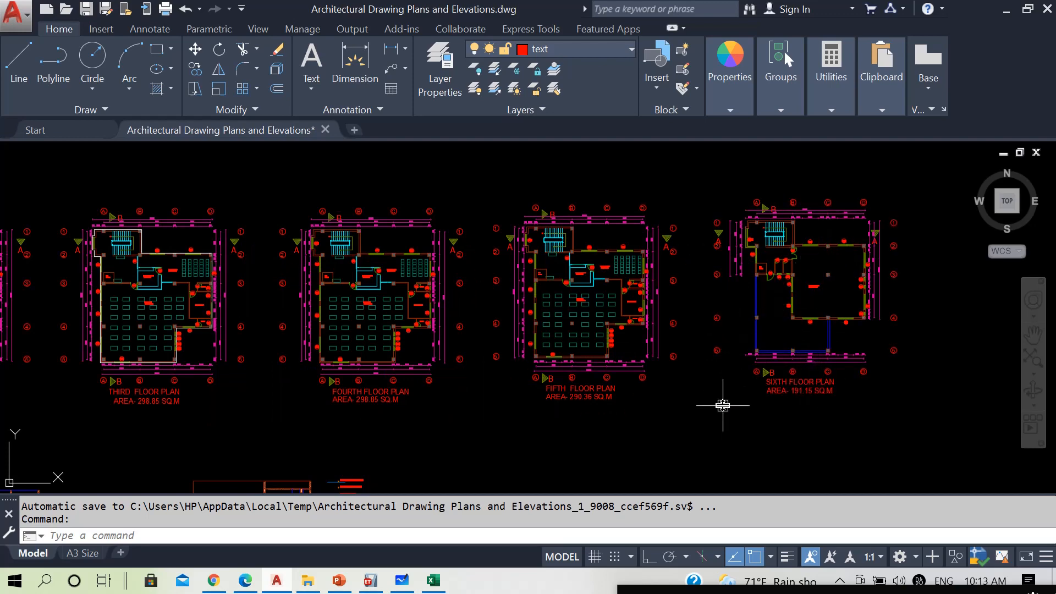
{"action": "mouse_move", "coordinate": [724, 401]}
{"action": "middle_mouse_down"}
{"action": "mouse_move", "coordinate": [787, 271]}
{"action": "mouse_move", "coordinate": [995, 53]}
{"action": "middle_mouse_up"}
{"action": "scroll", "coordinate": [137, 342], "scroll_direction": "down", "scroll_amount": 4}
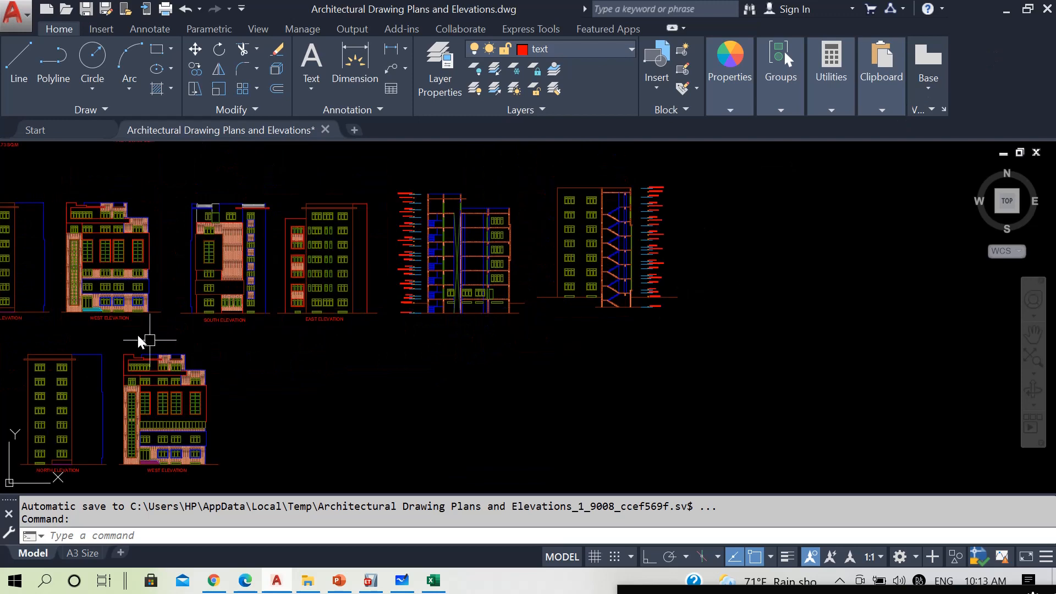
{"action": "middle_click_drag", "start_coordinate": [205, 348], "coordinate": [394, 356]}
{"action": "scroll", "coordinate": [210, 295], "scroll_direction": "up", "scroll_amount": 2}
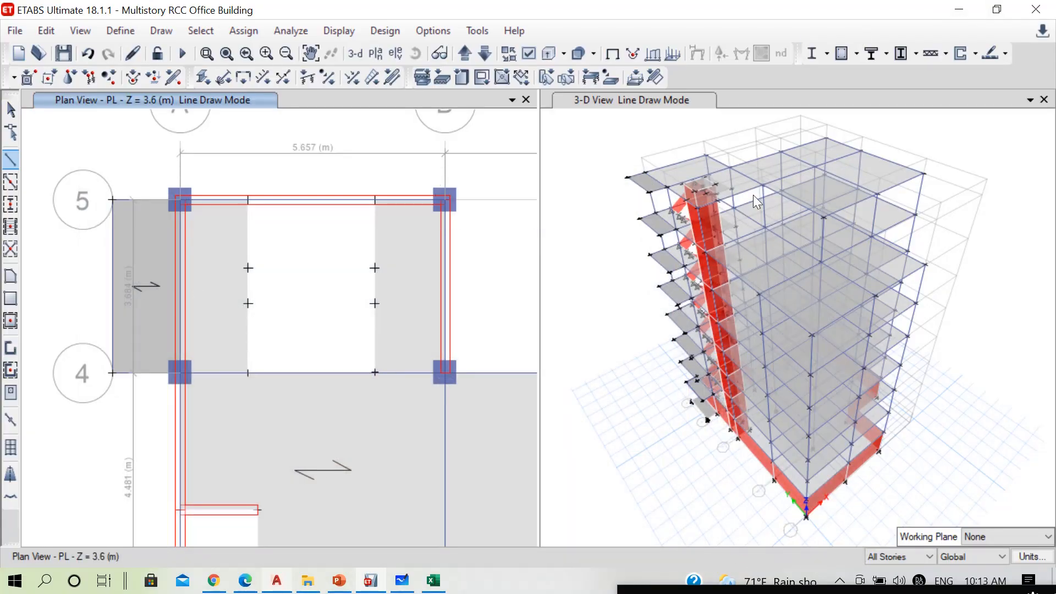
Save the model and check the cantilever beams on all stories in the extruded 3D view
{"action": "left_click", "coordinate": [12, 111]}
{"action": "left_click", "coordinate": [63, 52]}
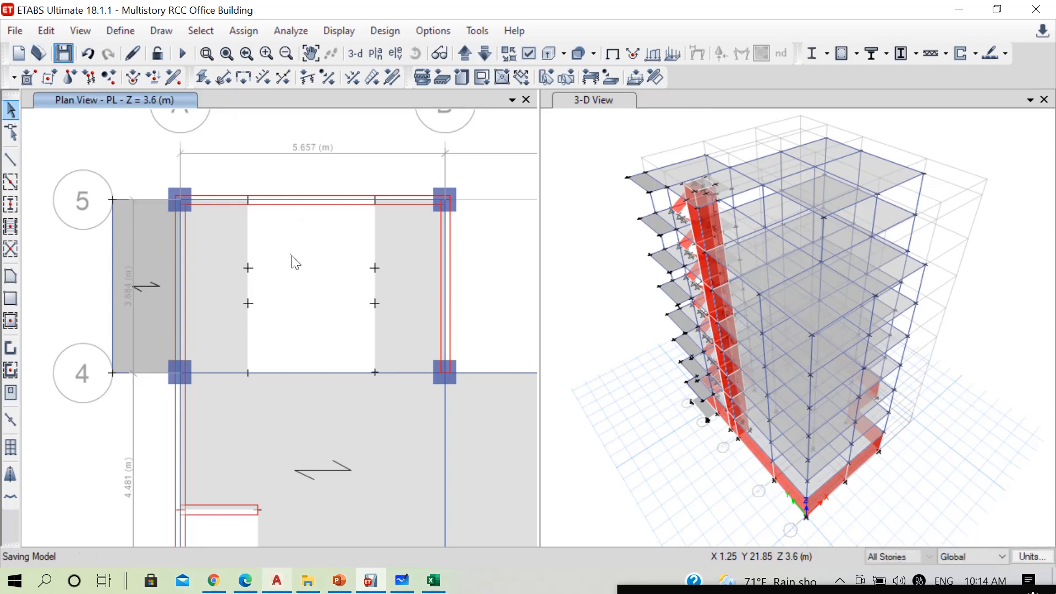
{"action": "left_click", "coordinate": [608, 256]}
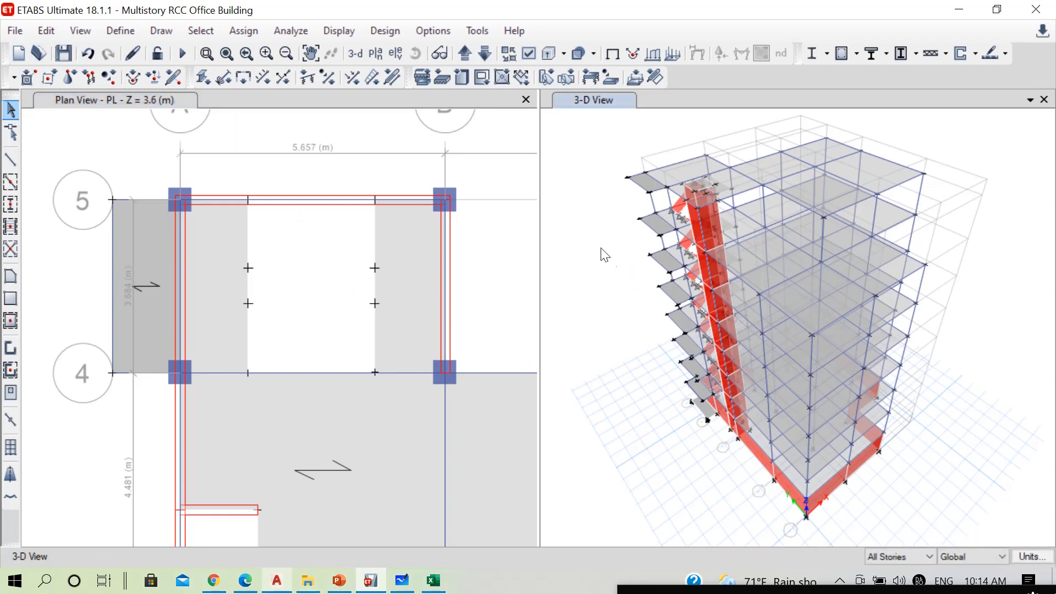
{"action": "left_click", "coordinate": [549, 53]}
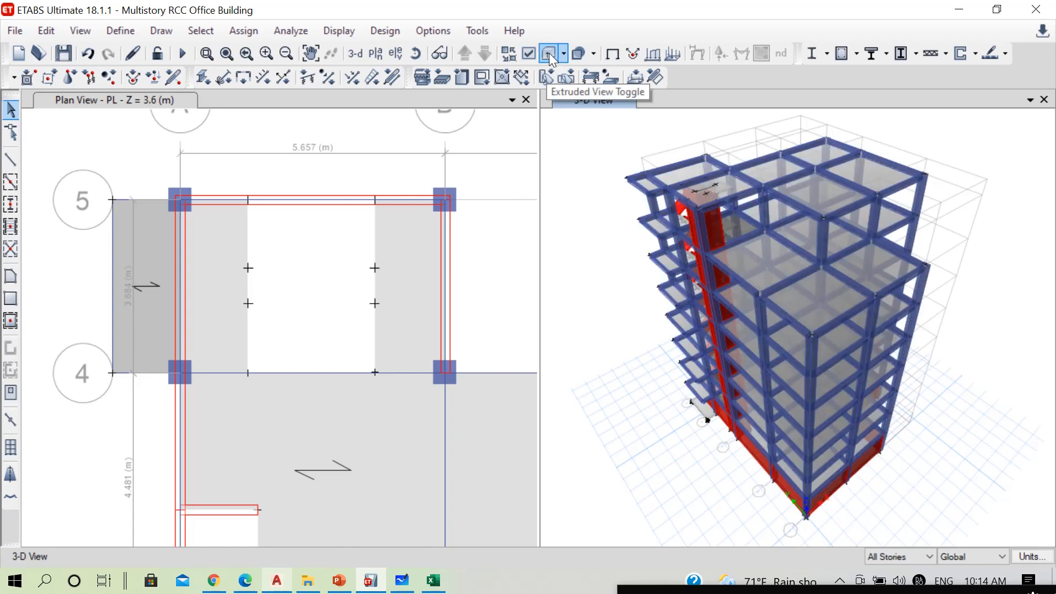
{"action": "scroll", "coordinate": [651, 189], "scroll_direction": "up", "scroll_amount": 3}
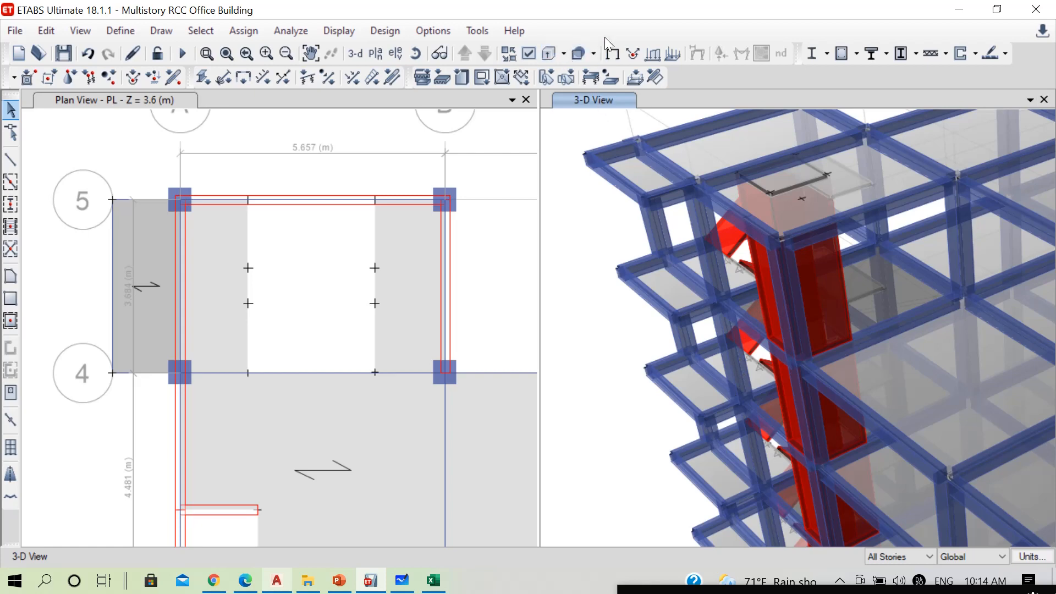
{"action": "left_click", "coordinate": [415, 53]}
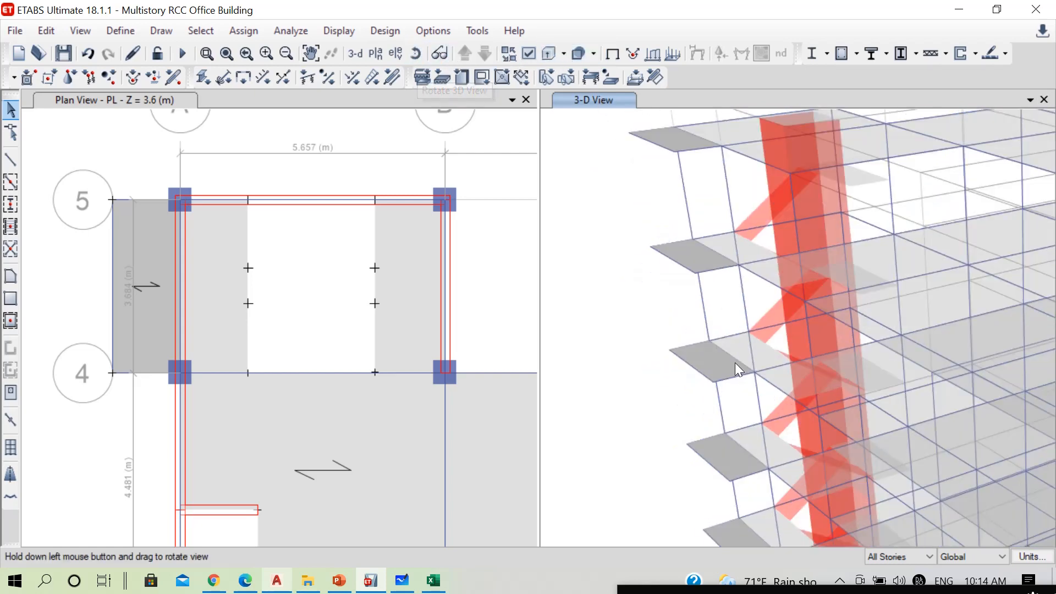
{"action": "mouse_move", "coordinate": [735, 361]}
{"action": "left_mouse_down"}
{"action": "mouse_move", "coordinate": [648, 405]}
{"action": "mouse_move", "coordinate": [624, 368]}
{"action": "mouse_move", "coordinate": [683, 327]}
{"action": "mouse_move", "coordinate": [769, 361]}
{"action": "left_mouse_up"}
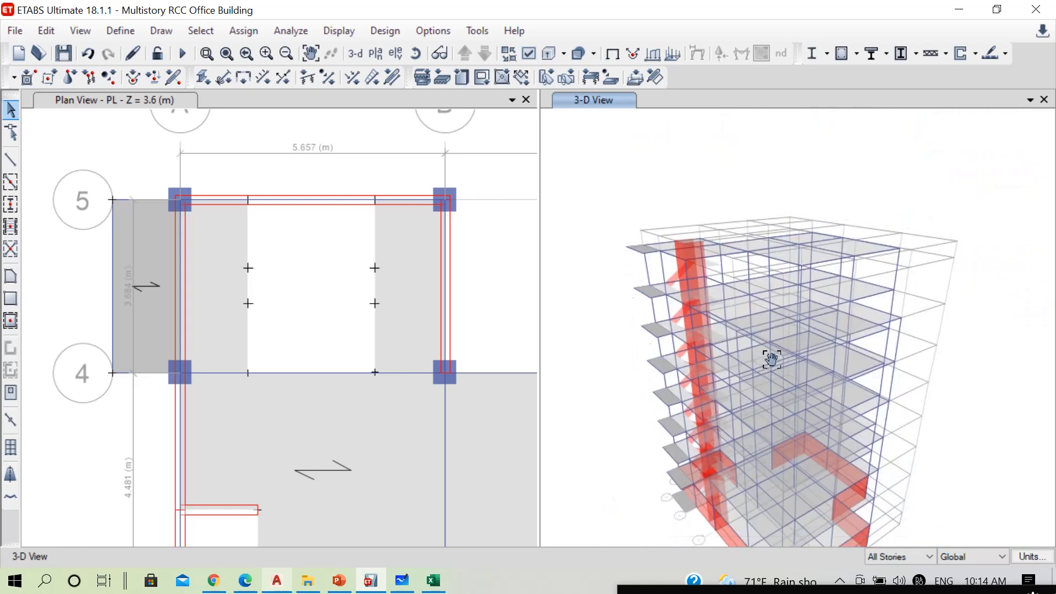
{"action": "left_click", "coordinate": [553, 53]}
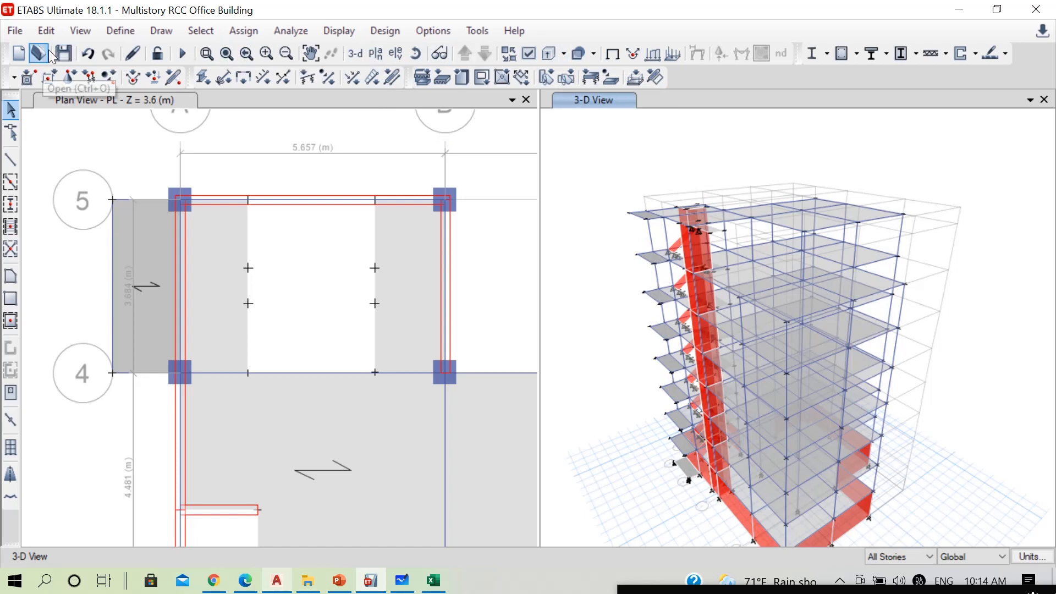
{"action": "left_click", "coordinate": [69, 55]}
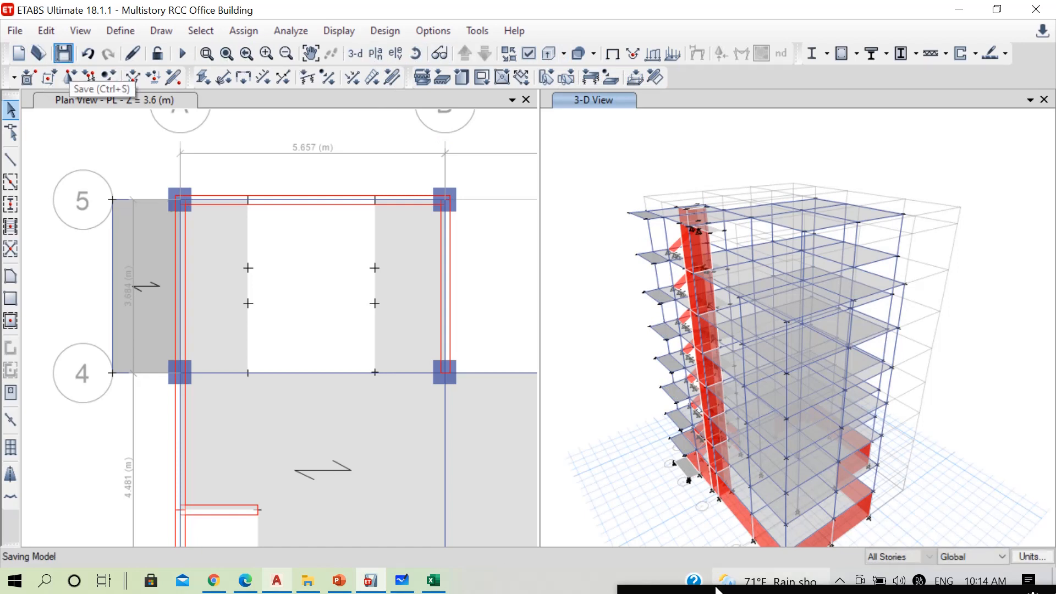
{"action": "mouse_move", "coordinate": [684, 582]}
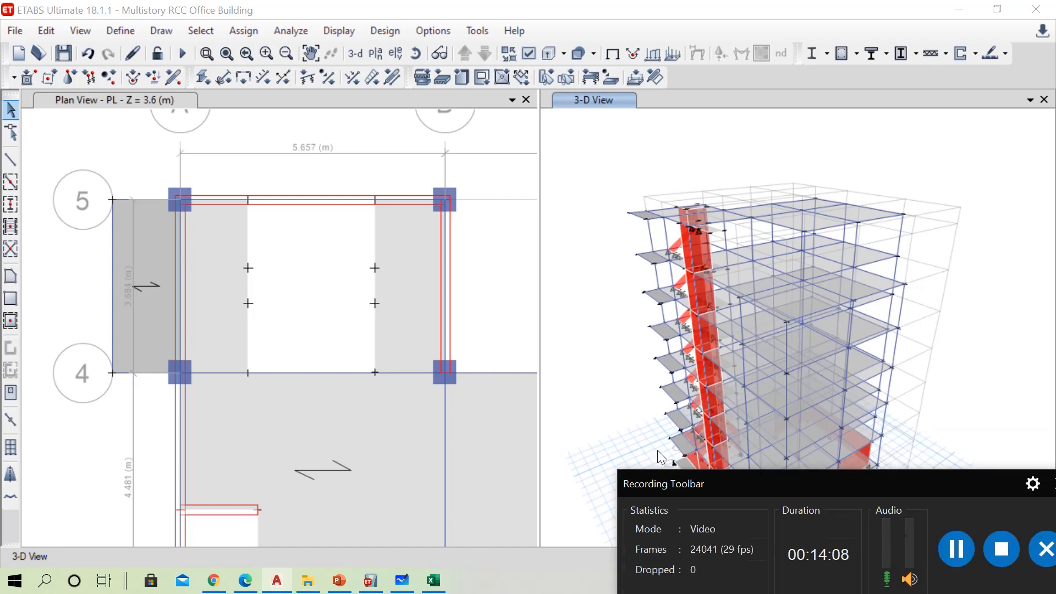
{"action": "left_click", "coordinate": [933, 383]}
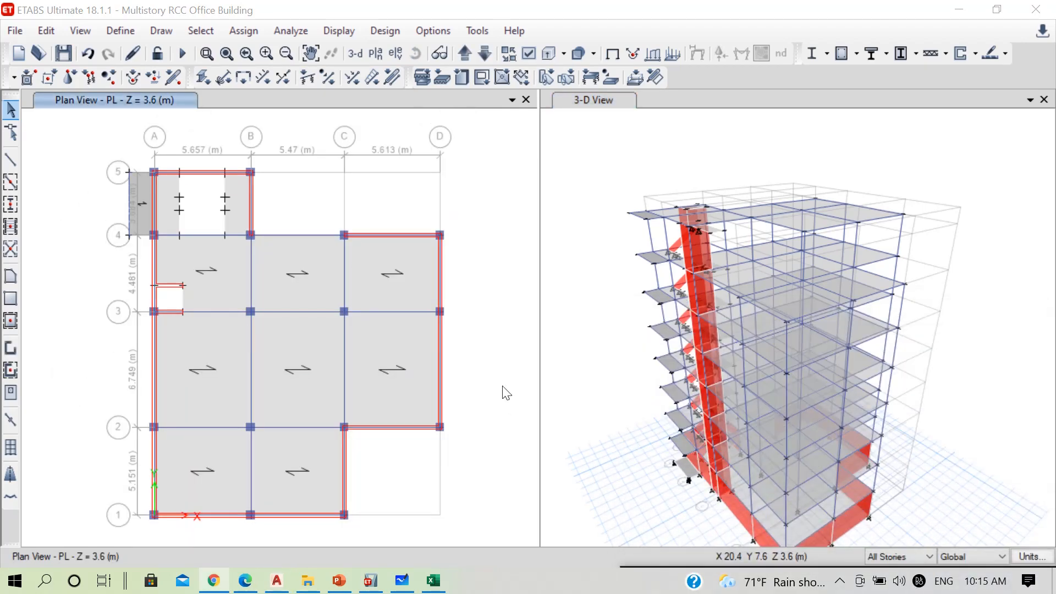
Open the lateral load settings of the EQX ULS load pattern and keep only the X direction and its plus and minus eccentricities
{"action": "left_click", "coordinate": [126, 32]}
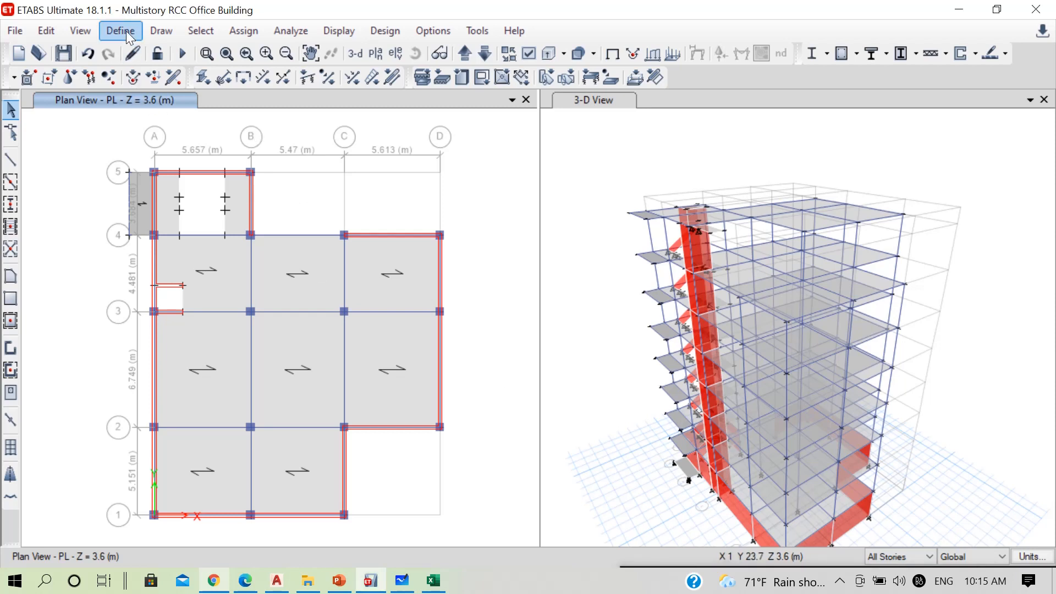
{"action": "left_click", "coordinate": [127, 30]}
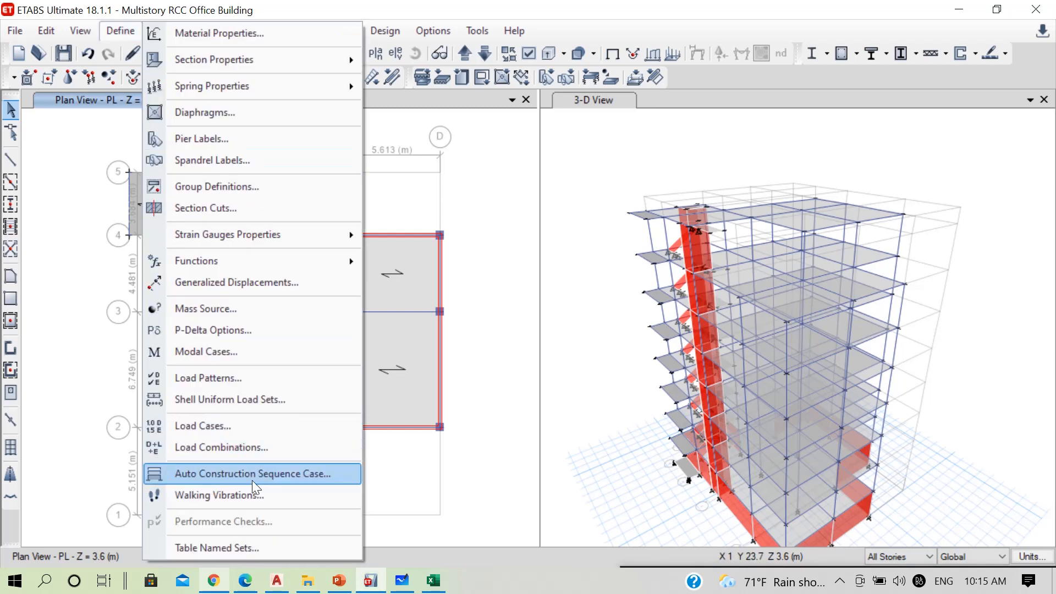
{"action": "left_click", "coordinate": [223, 380]}
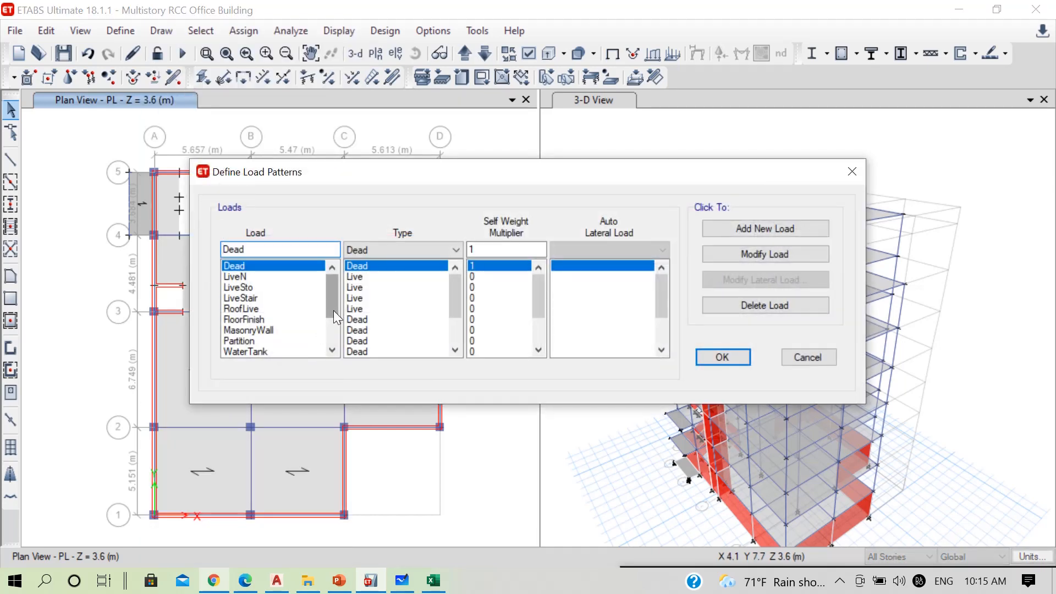
{"action": "left_click_drag", "start_coordinate": [333, 310], "coordinate": [332, 364]}
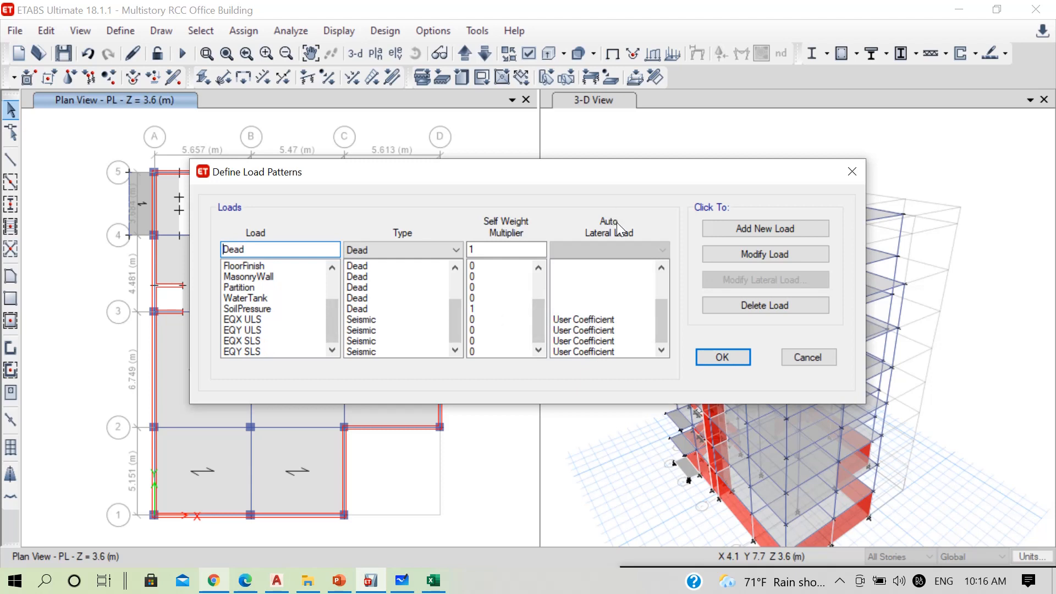
{"action": "left_click", "coordinate": [577, 319]}
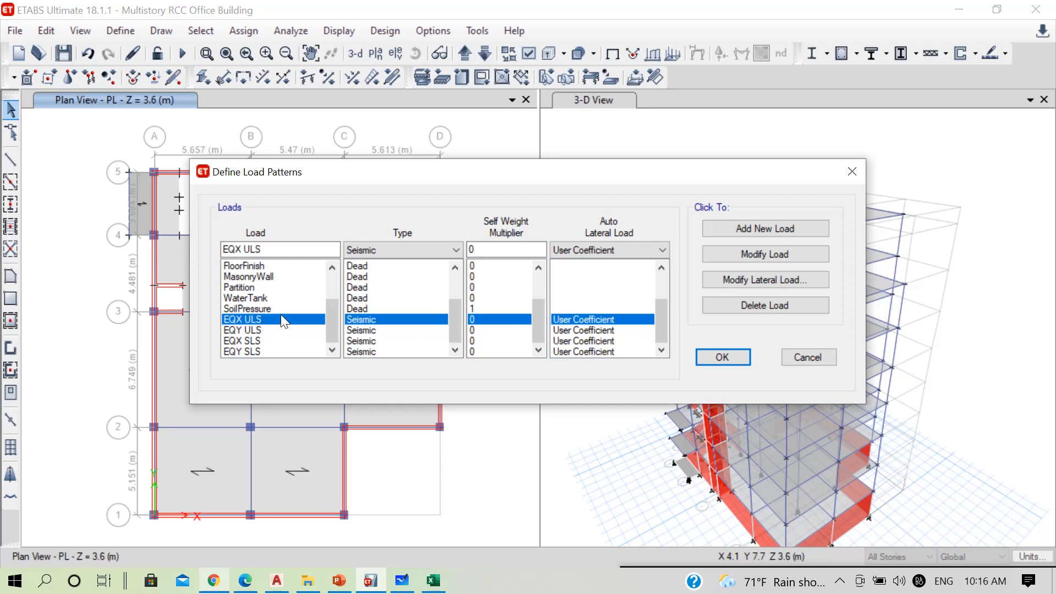
{"action": "left_click", "coordinate": [744, 284]}
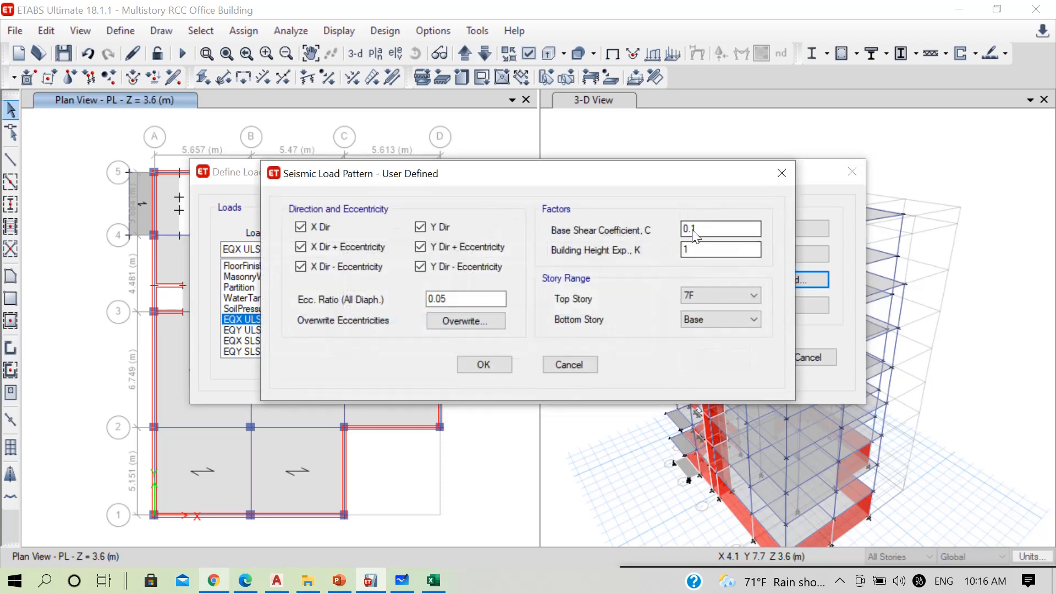
{"action": "left_click_drag", "start_coordinate": [333, 180], "coordinate": [281, 153]}
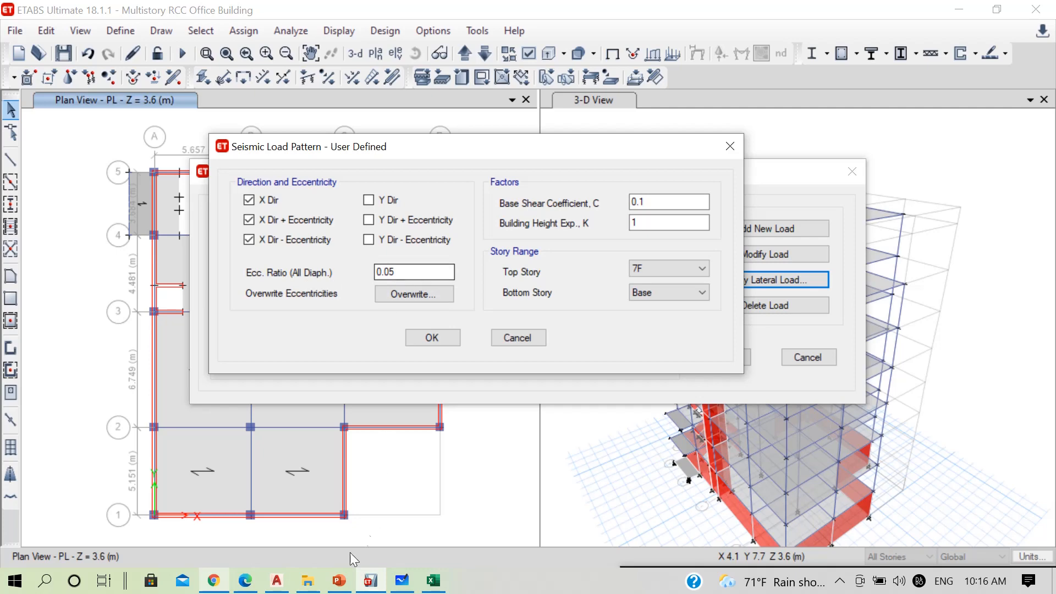
Look up the accidental eccentricity clause 5.7 in NBC 105 2020.pdf
{"action": "left_click", "coordinate": [245, 582]}
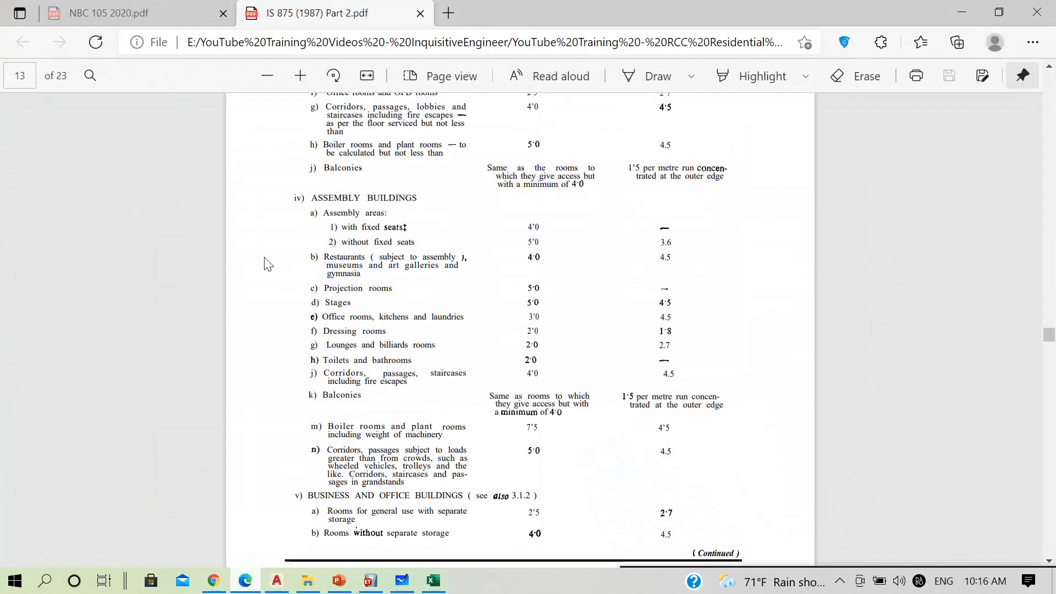
{"action": "left_click", "coordinate": [150, 7]}
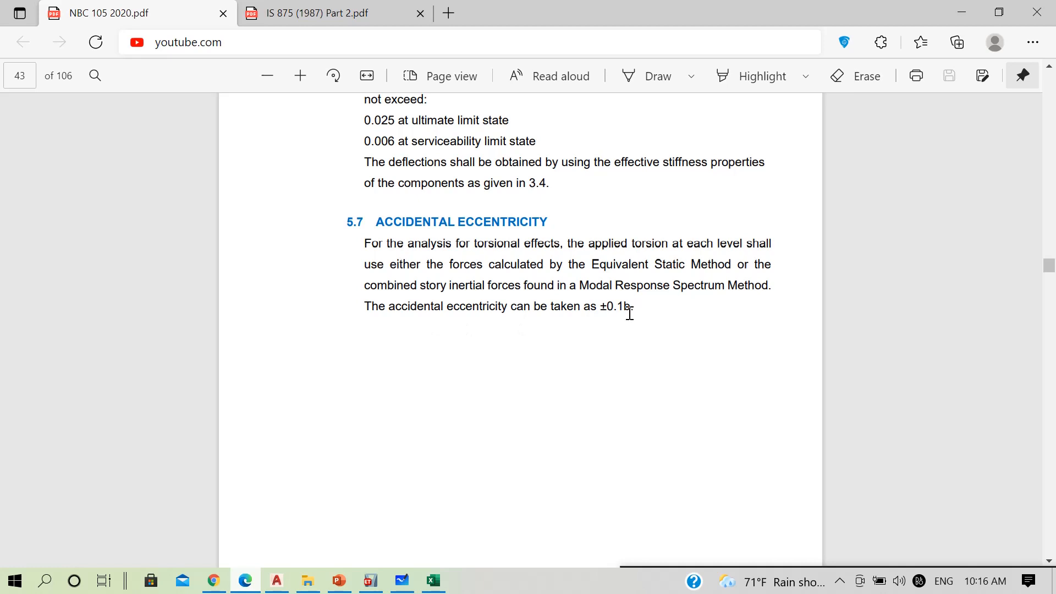
{"action": "left_click", "coordinate": [958, 11]}
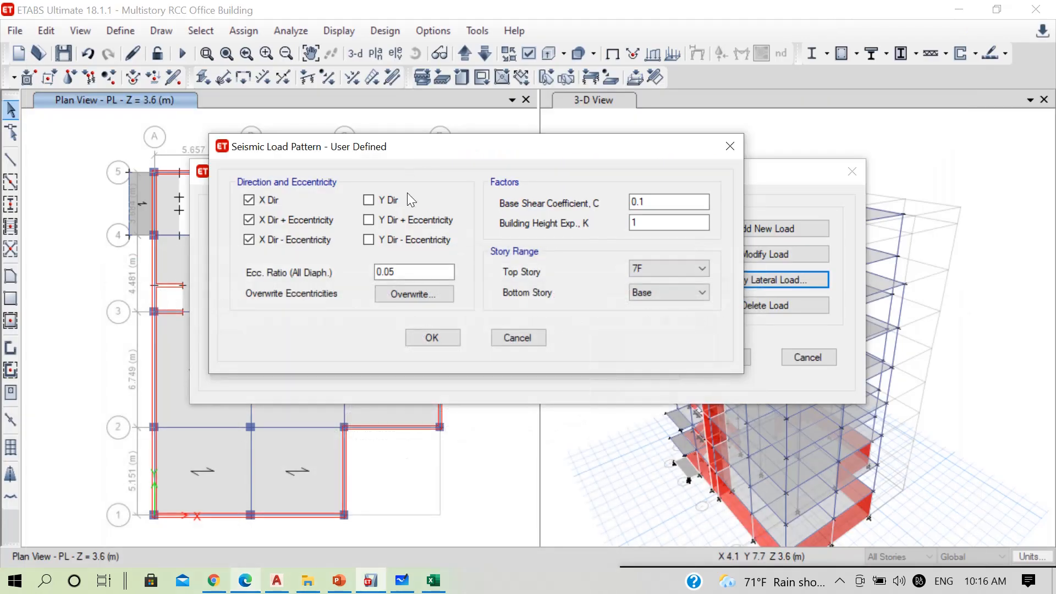
Set the EQX ULS pattern's eccentricity ratio to 0.1 and its story range from bottom story PL to top story 7F
{"action": "left_click_drag", "start_coordinate": [435, 271], "coordinate": [340, 268]}
{"action": "type", "text": "0.1"}
{"action": "left_click", "coordinate": [640, 292]}
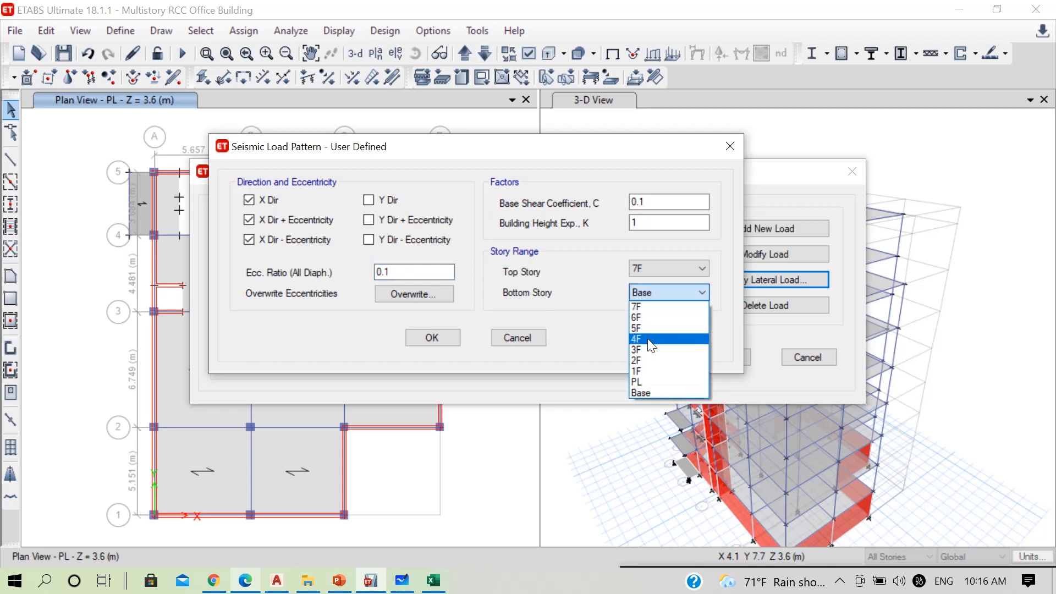
{"action": "left_click", "coordinate": [645, 381]}
{"action": "left_click", "coordinate": [642, 269]}
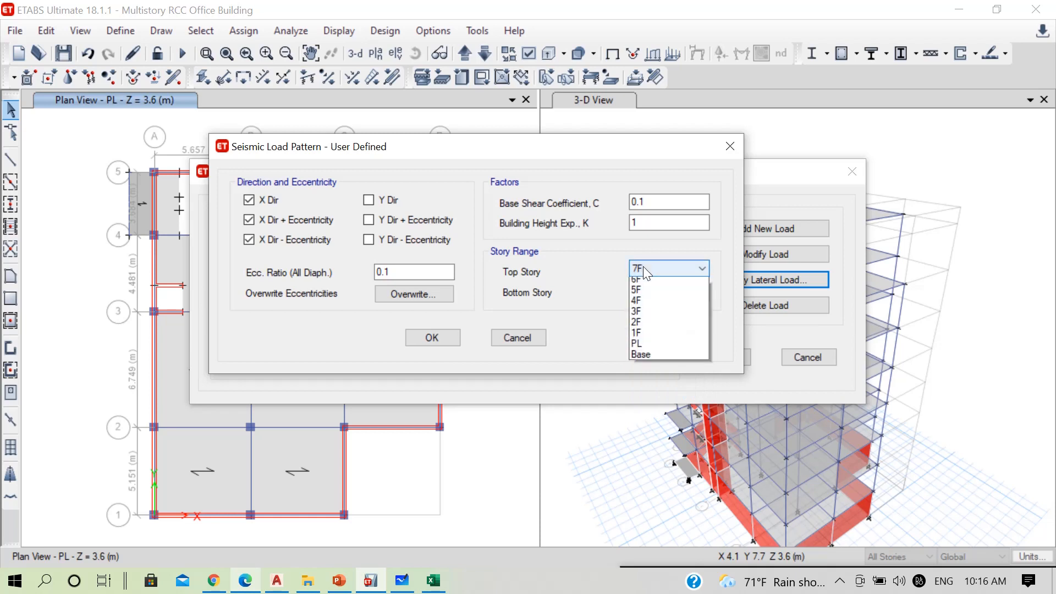
{"action": "left_click", "coordinate": [647, 283]}
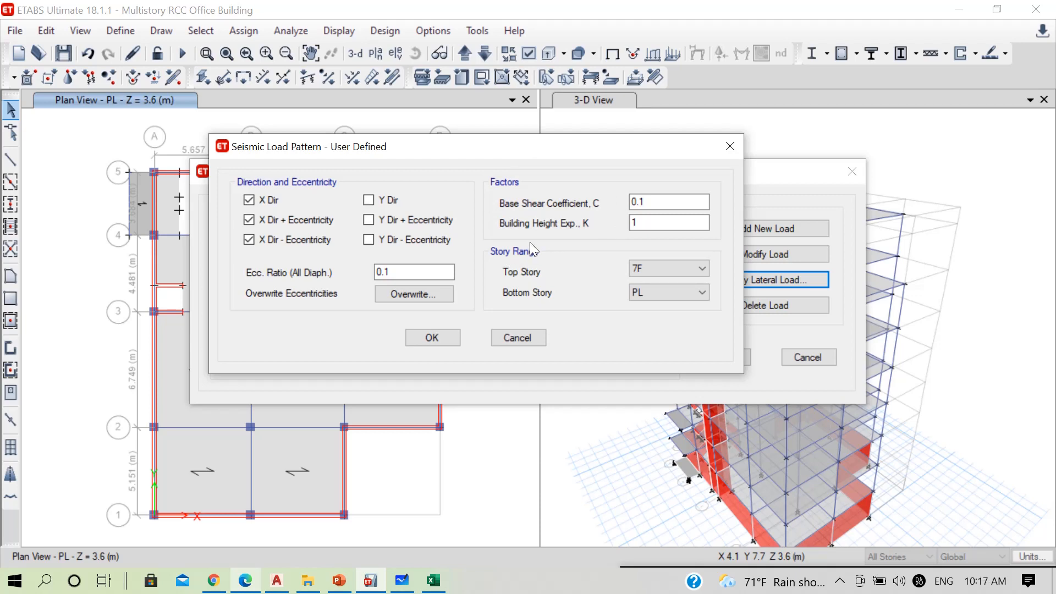
Open NBC105-2020 Earthquake Load Calculation.xlsm from the YouTube Training - RCC Multistoried Building (NBC) folder
{"action": "left_click", "coordinate": [433, 582]}
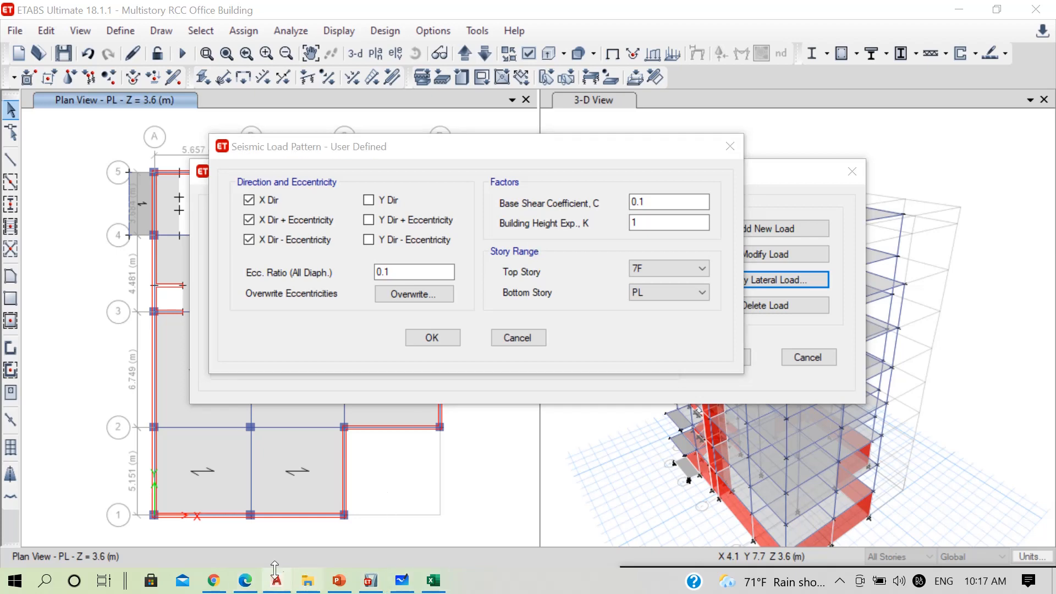
{"action": "left_click", "coordinate": [307, 580]}
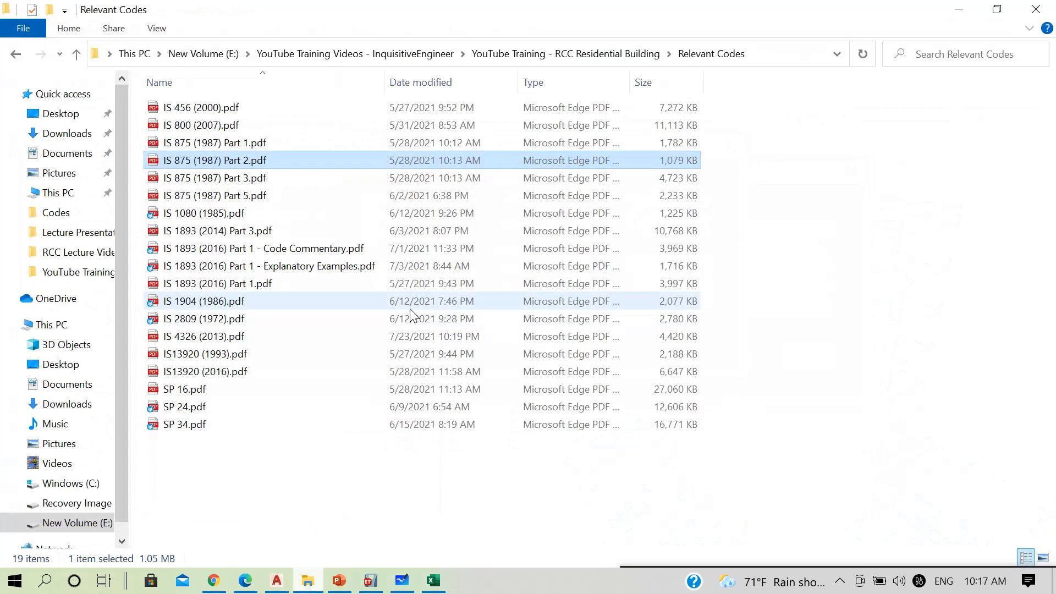
{"action": "left_click", "coordinate": [74, 272]}
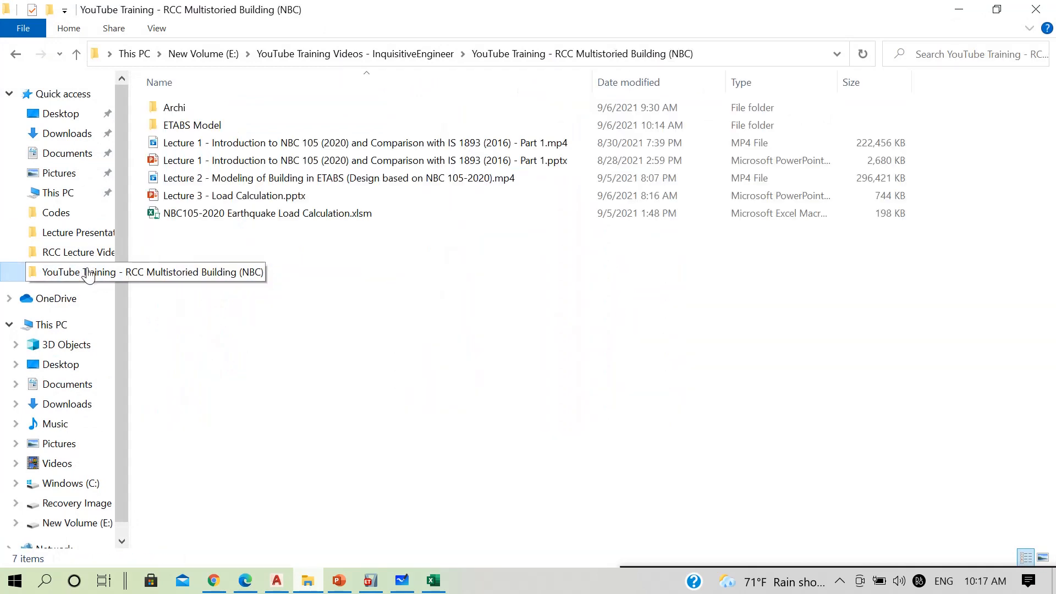
{"action": "left_click", "coordinate": [282, 214]}
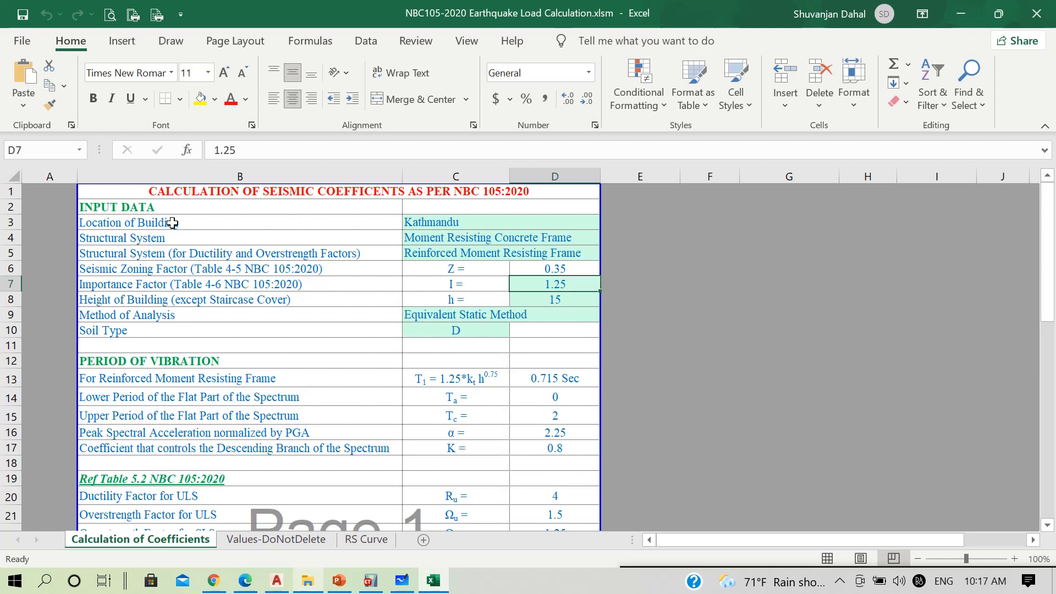
Review the building location, structural system and seismic zoning factor cells in the input data of the seismic coefficient sheet
{"action": "left_click", "coordinate": [431, 222]}
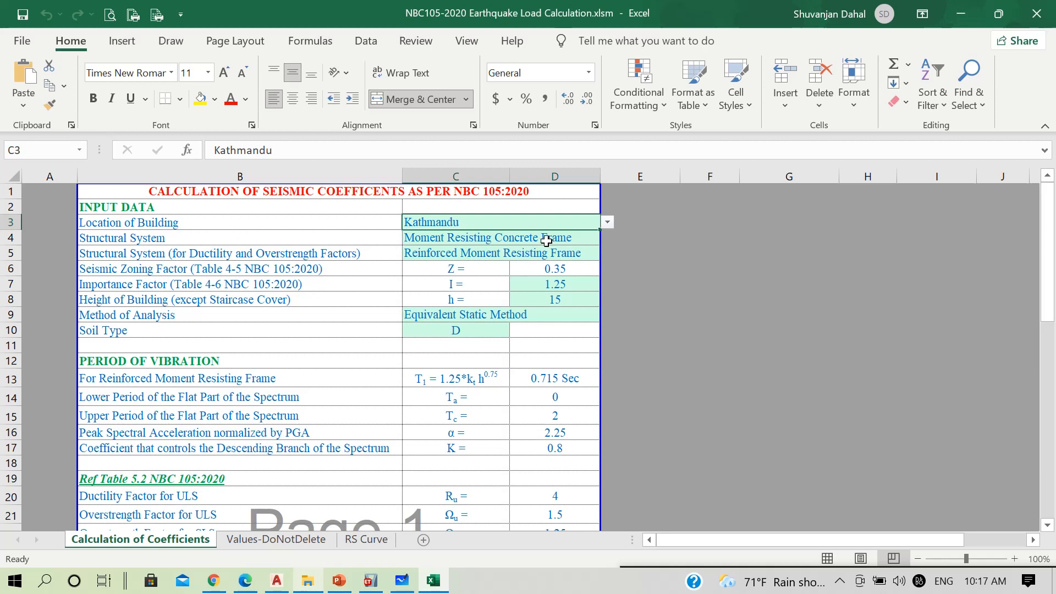
{"action": "left_click", "coordinate": [572, 237]}
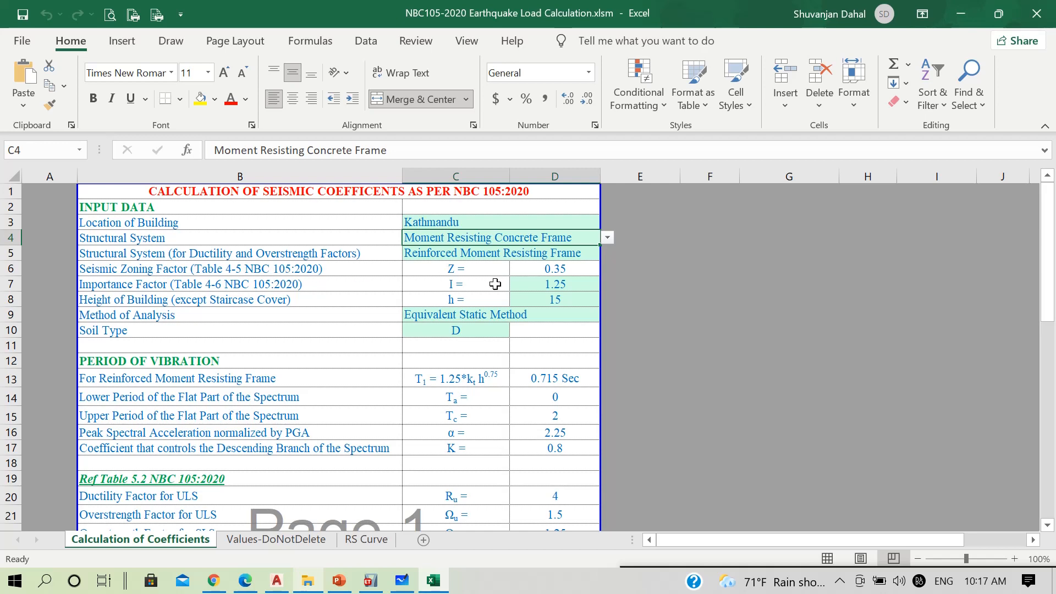
{"action": "left_click", "coordinate": [556, 269]}
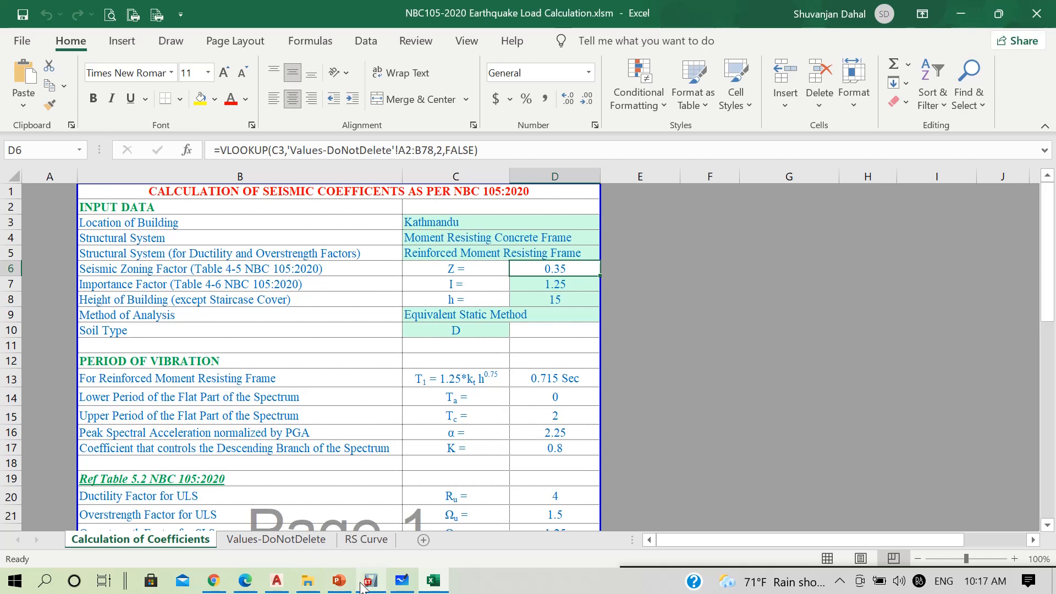
Switch to NBC 105 2020.pdf and look up Kathmandu's seismic zoning factor in Table 4-5
{"action": "left_click", "coordinate": [245, 581]}
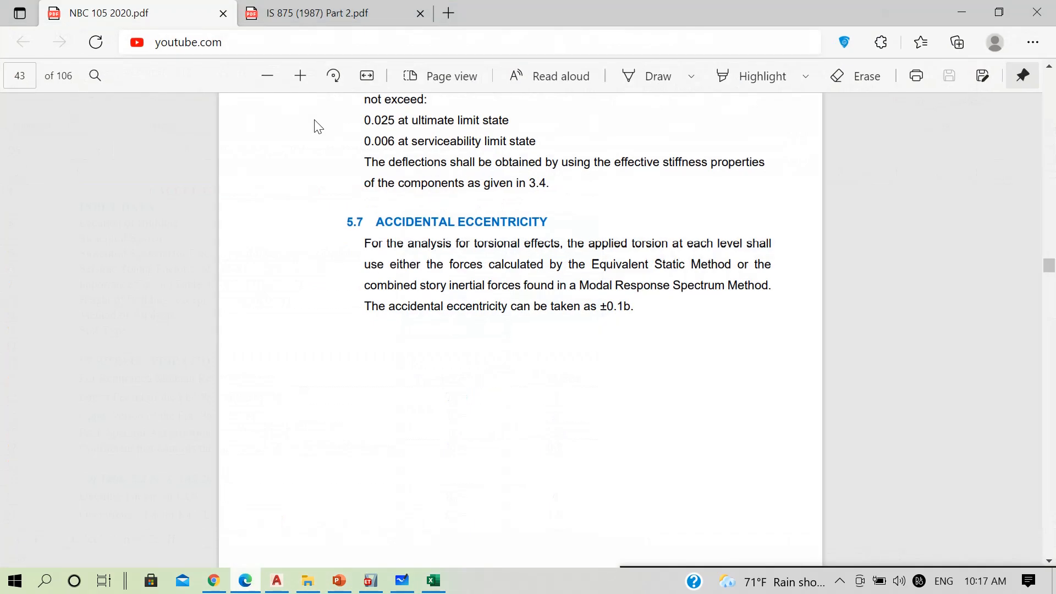
{"action": "scroll", "coordinate": [437, 239], "scroll_direction": "up", "scroll_amount": 4}
{"action": "scroll", "coordinate": [438, 241], "scroll_direction": "down", "scroll_amount": 20}
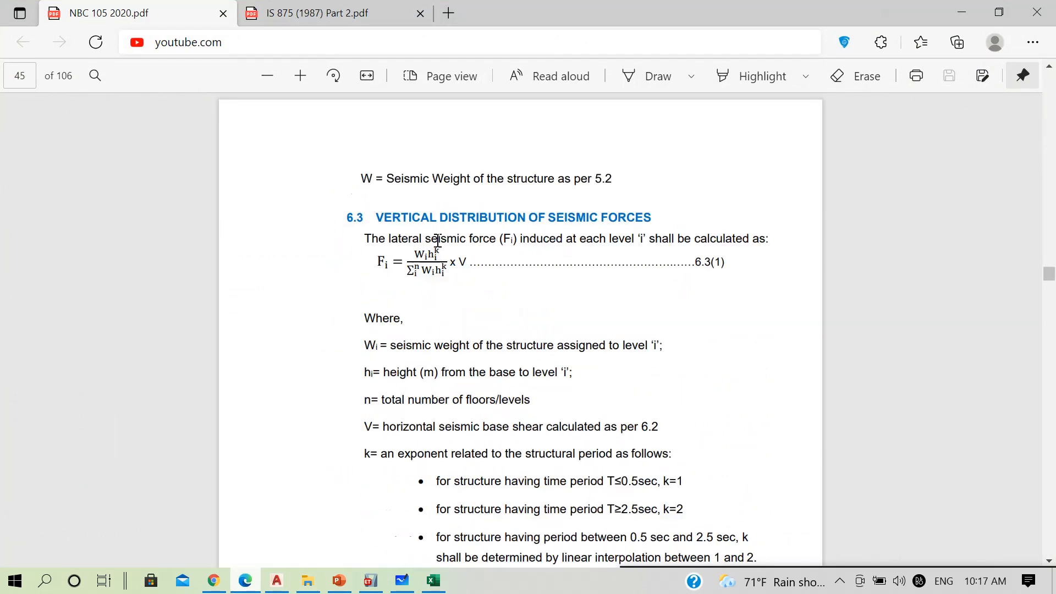
{"action": "scroll", "coordinate": [437, 241], "scroll_direction": "down", "scroll_amount": 20}
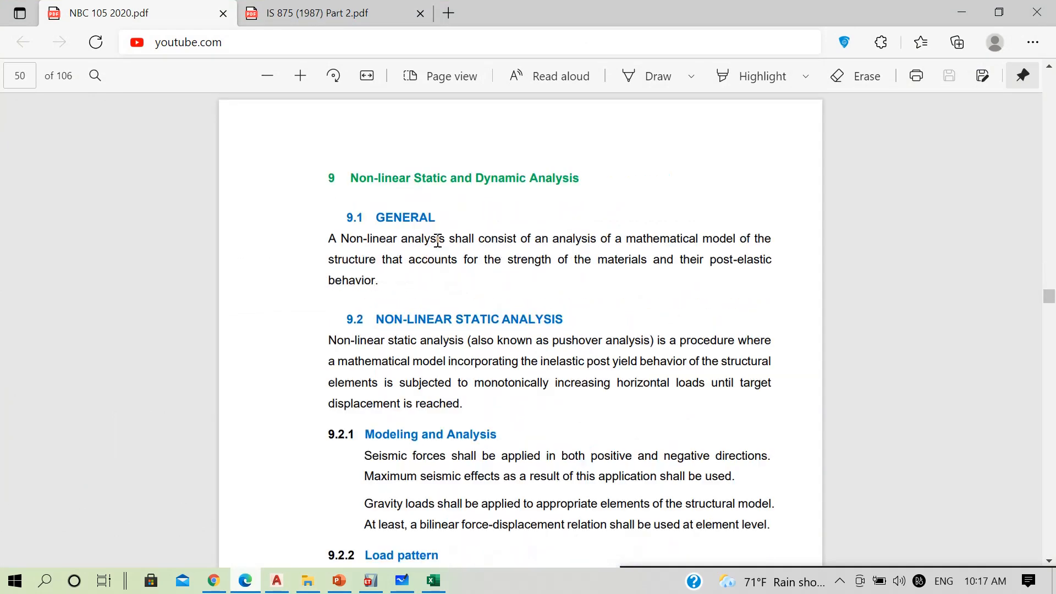
{"action": "scroll", "coordinate": [437, 240], "scroll_direction": "up", "scroll_amount": 20}
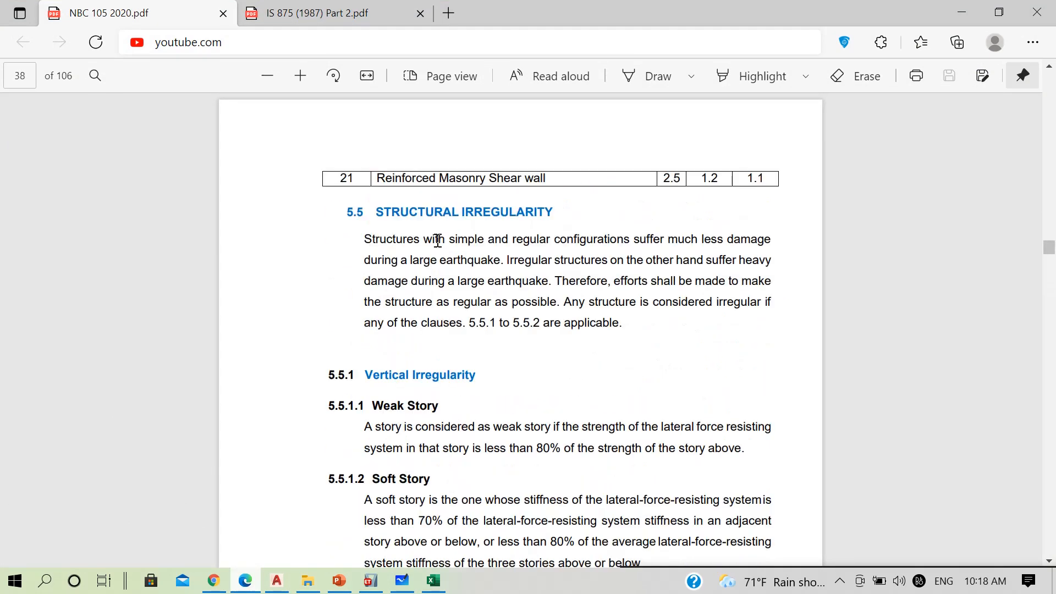
{"action": "scroll", "coordinate": [437, 241], "scroll_direction": "up", "scroll_amount": 10}
{"action": "scroll", "coordinate": [437, 241], "scroll_direction": "up", "scroll_amount": 20}
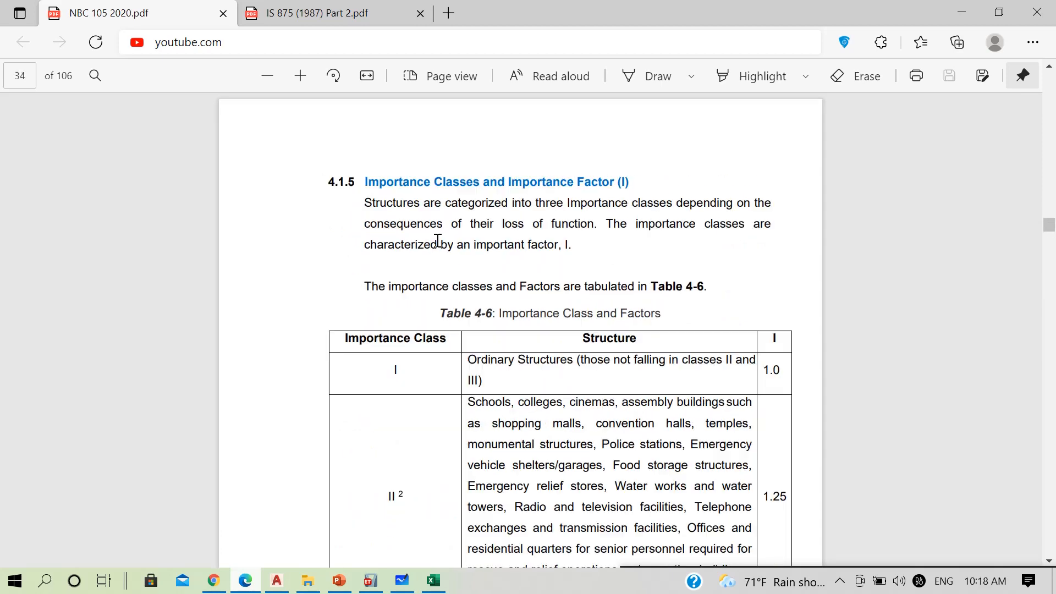
{"action": "scroll", "coordinate": [437, 240], "scroll_direction": "up", "scroll_amount": 12}
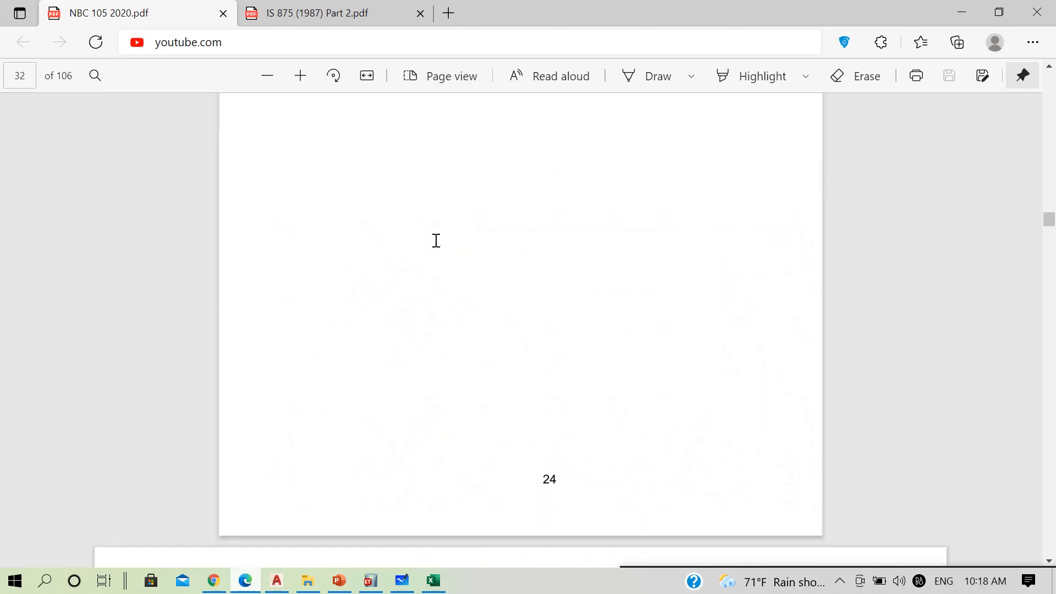
{"action": "scroll", "coordinate": [482, 283], "scroll_direction": "down", "scroll_amount": 2}
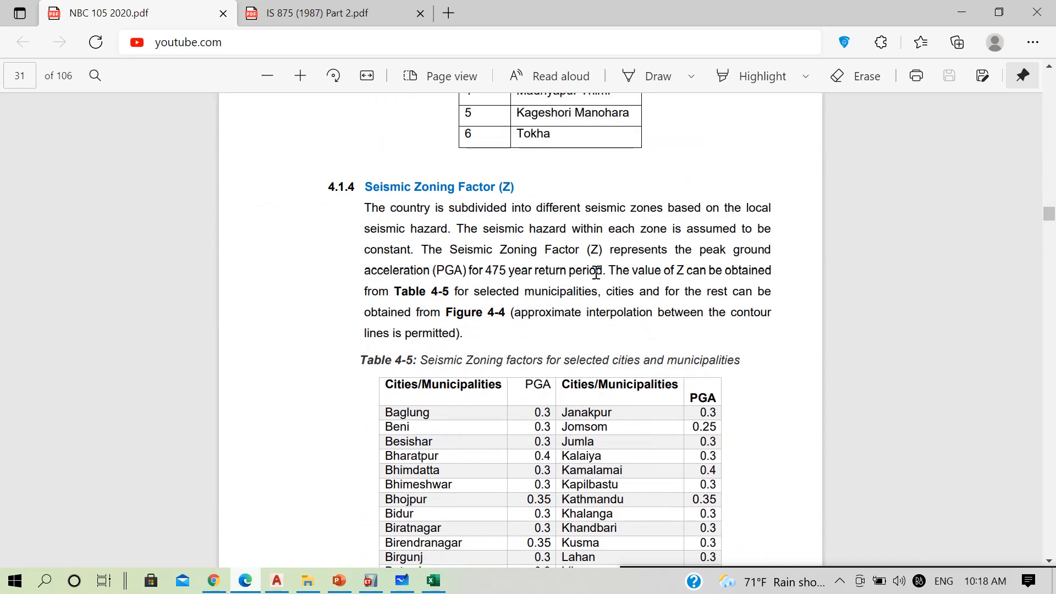
{"action": "scroll", "coordinate": [435, 456], "scroll_direction": "down", "scroll_amount": 3}
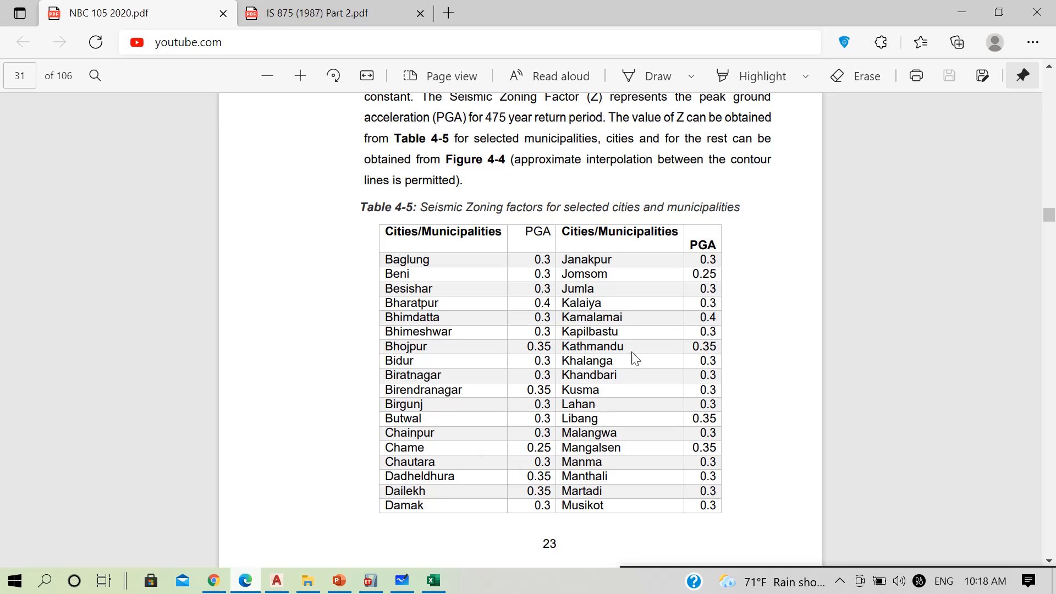
{"action": "left_click_drag", "start_coordinate": [693, 345], "coordinate": [739, 345]}
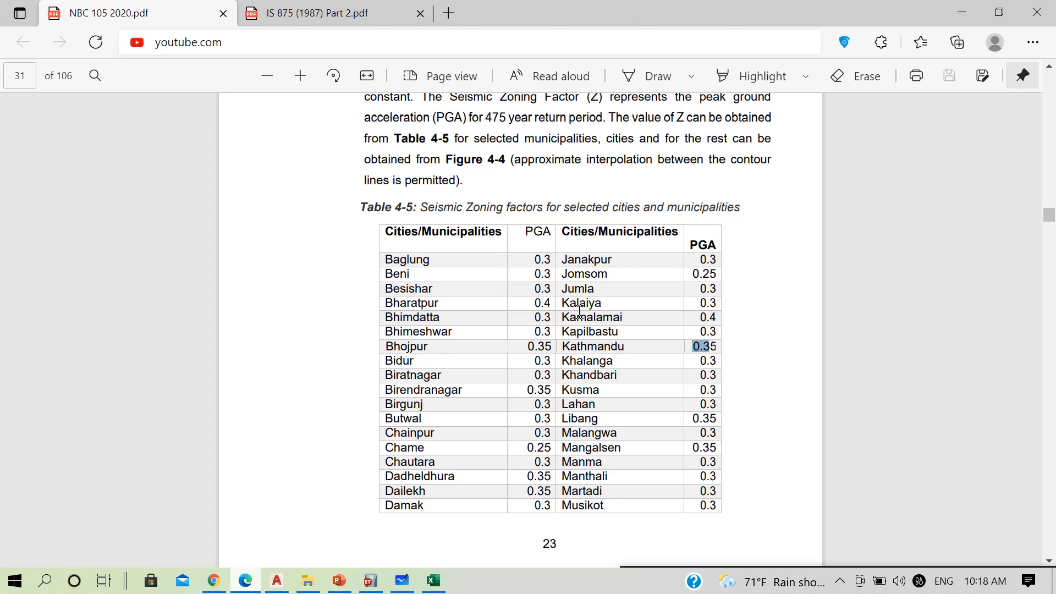
Examine the Seismic Zoning Map of Nepal in Figure 4-3 and return to the Excel calculation workbook
{"action": "scroll", "coordinate": [575, 309], "scroll_direction": "down", "scroll_amount": 15}
{"action": "scroll", "coordinate": [575, 309], "scroll_direction": "down", "scroll_amount": 4}
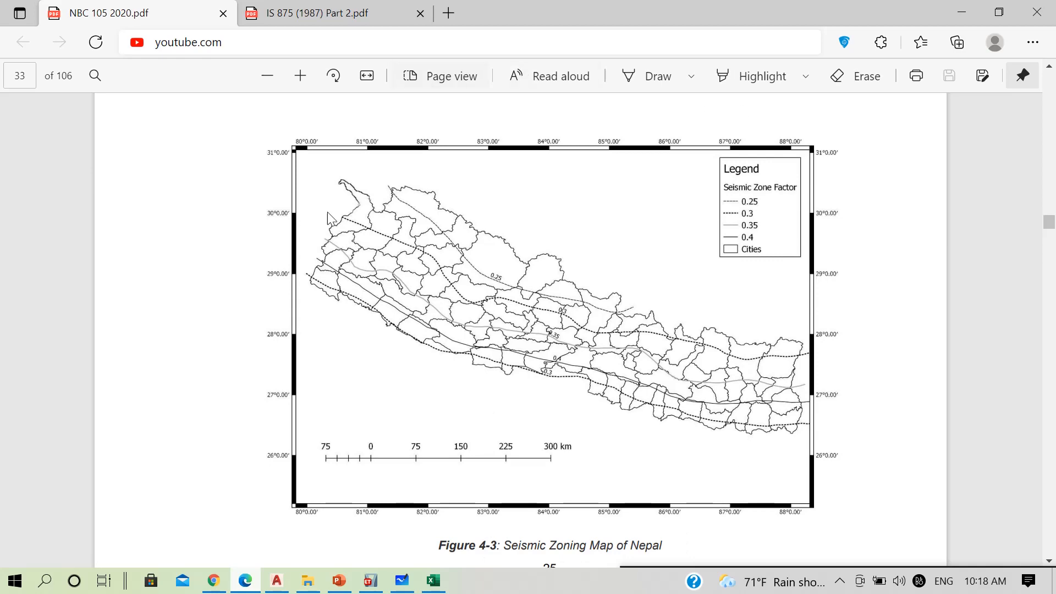
{"action": "left_click", "coordinate": [962, 12]}
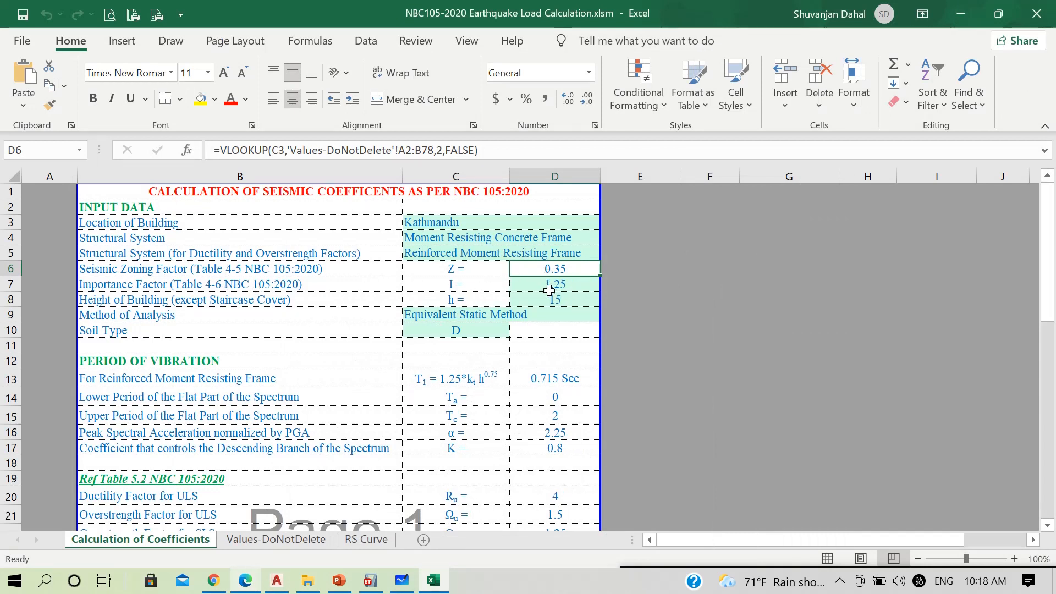
Switch back to NBC 105 2020.pdf and examine the importance classes and factors in Table 4-6
{"action": "left_click", "coordinate": [245, 580]}
{"action": "scroll", "coordinate": [456, 392], "scroll_direction": "down", "scroll_amount": 20}
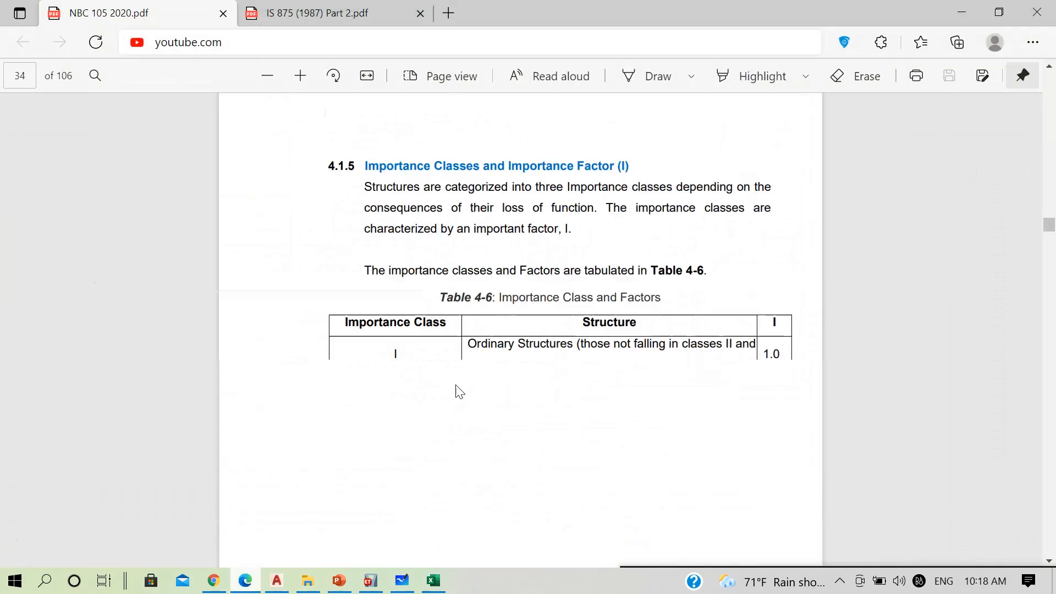
{"action": "scroll", "coordinate": [457, 392], "scroll_direction": "up", "scroll_amount": 6}
{"action": "scroll", "coordinate": [457, 392], "scroll_direction": "up", "scroll_amount": 3}
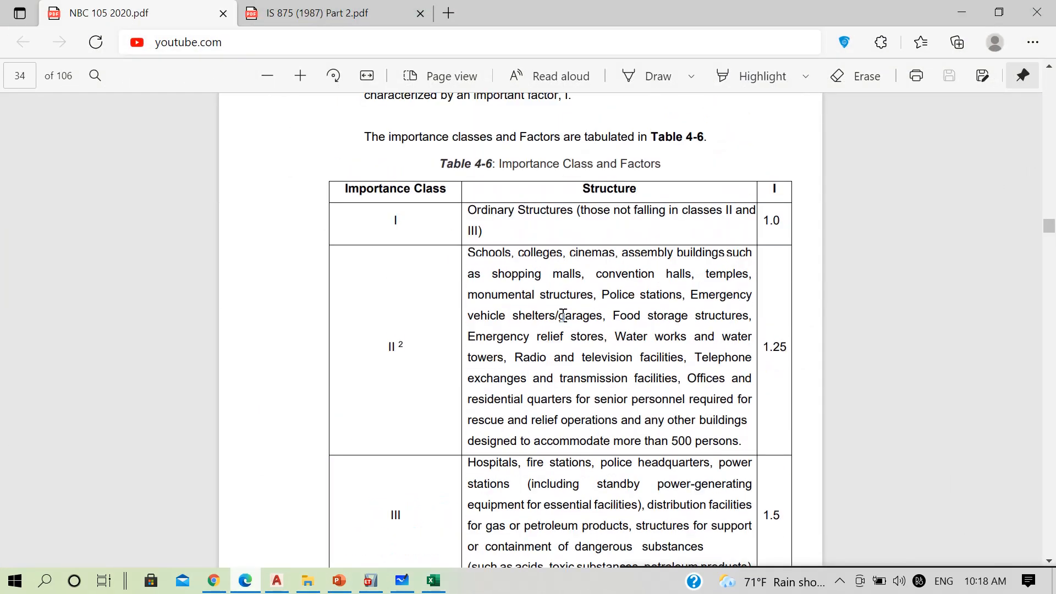
{"action": "scroll", "coordinate": [564, 315], "scroll_direction": "down", "scroll_amount": 2}
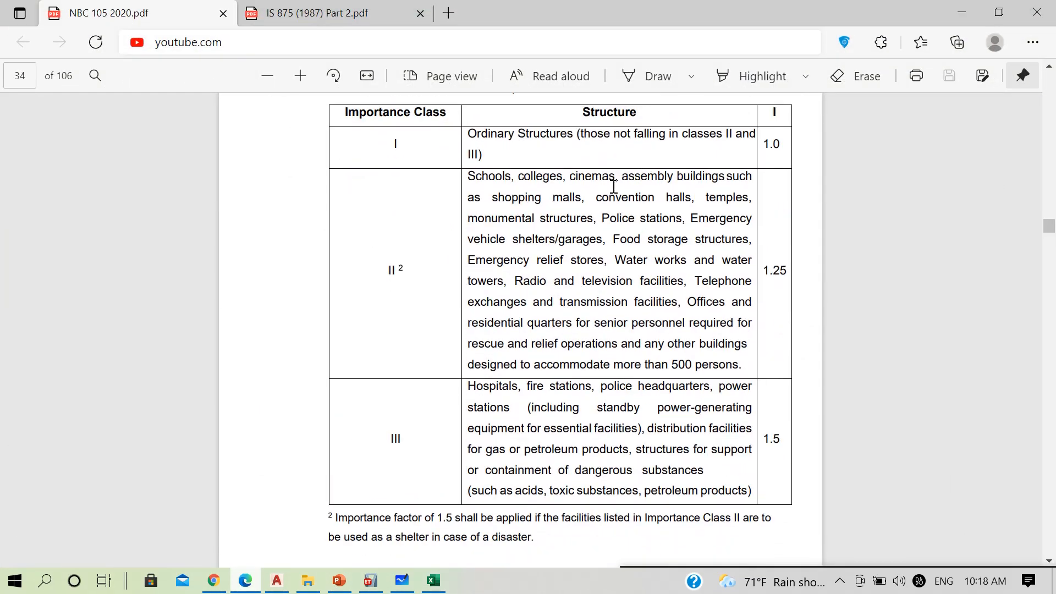
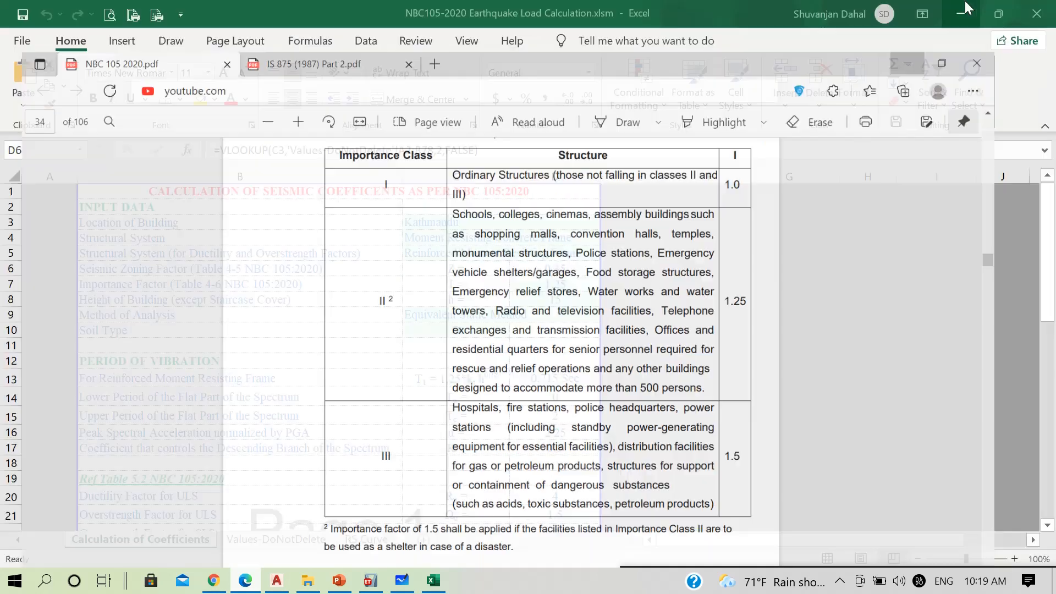
Return to the Excel calculation workbook and check the importance factor cell in the input data
{"action": "left_click", "coordinate": [961, 12]}
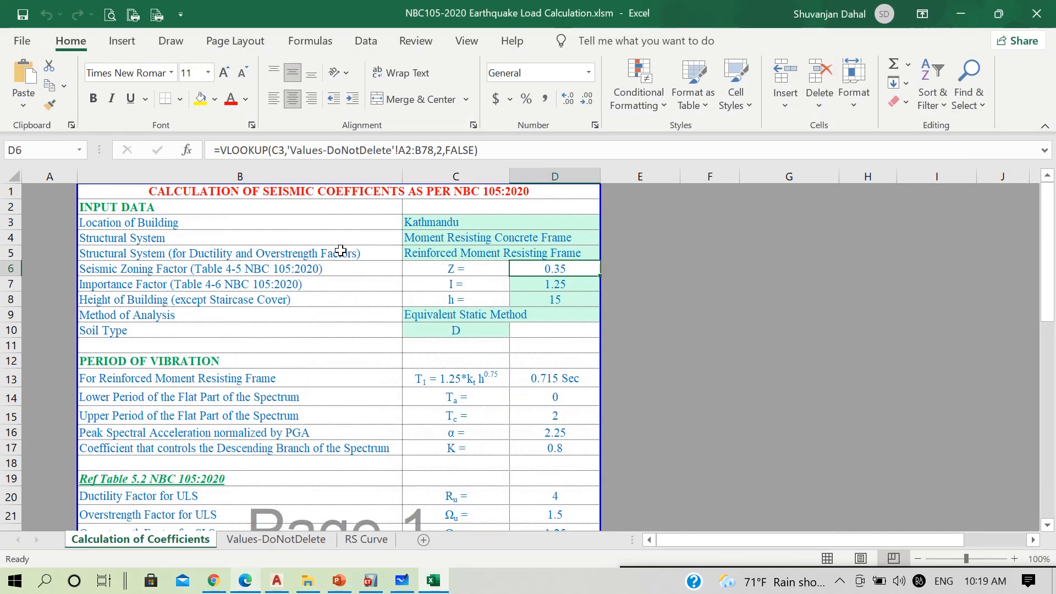
{"action": "left_click", "coordinate": [543, 283]}
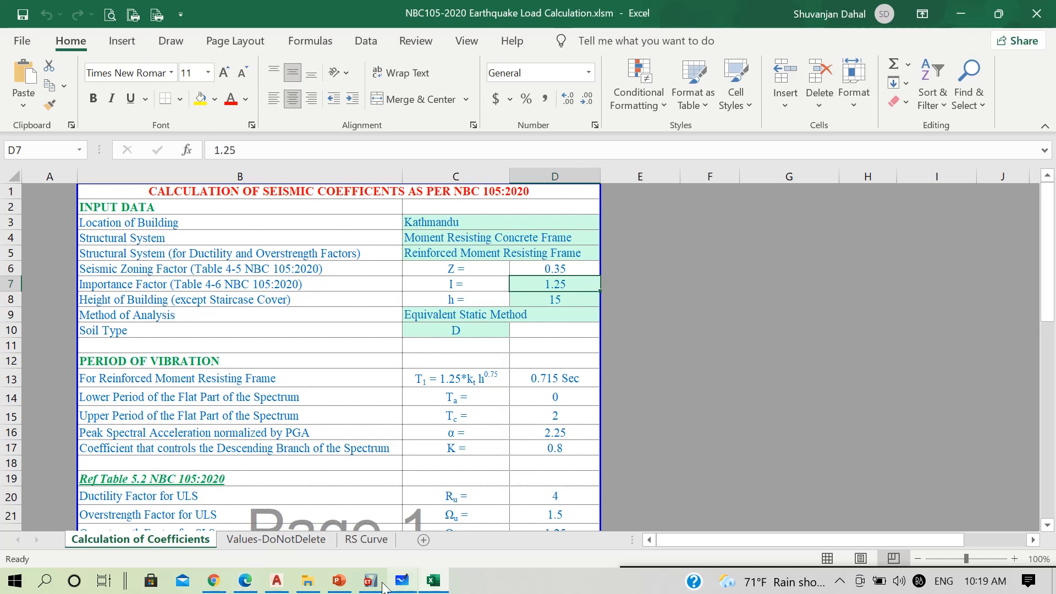
Switch to the AutoCAD architectural drawing, read the uppermost floor level labels beside the building section, and return to the Excel workbook
{"action": "left_click", "coordinate": [277, 580]}
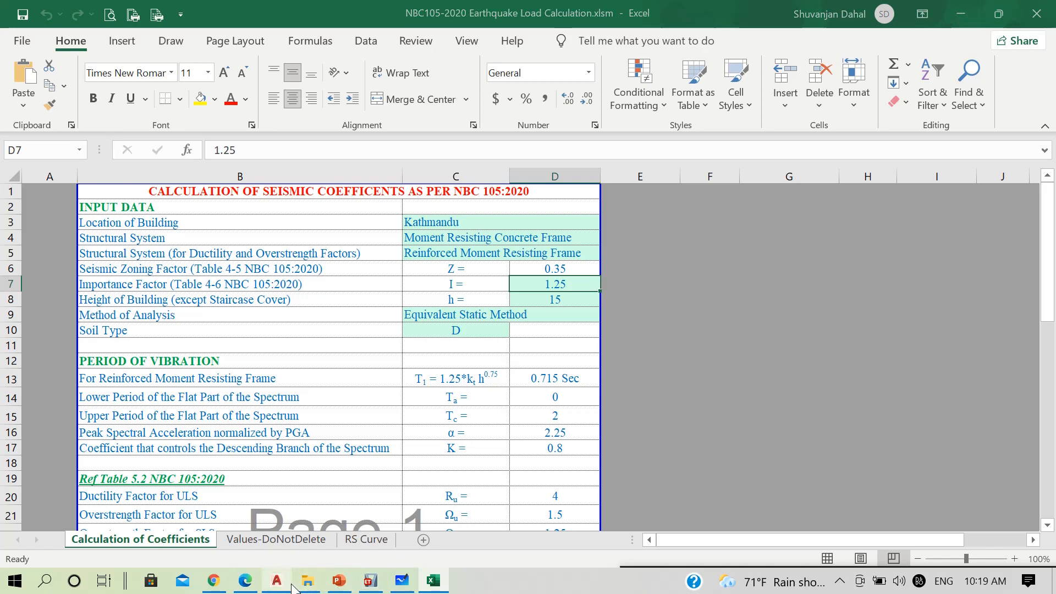
{"action": "scroll", "coordinate": [368, 372], "scroll_direction": "down", "scroll_amount": 3}
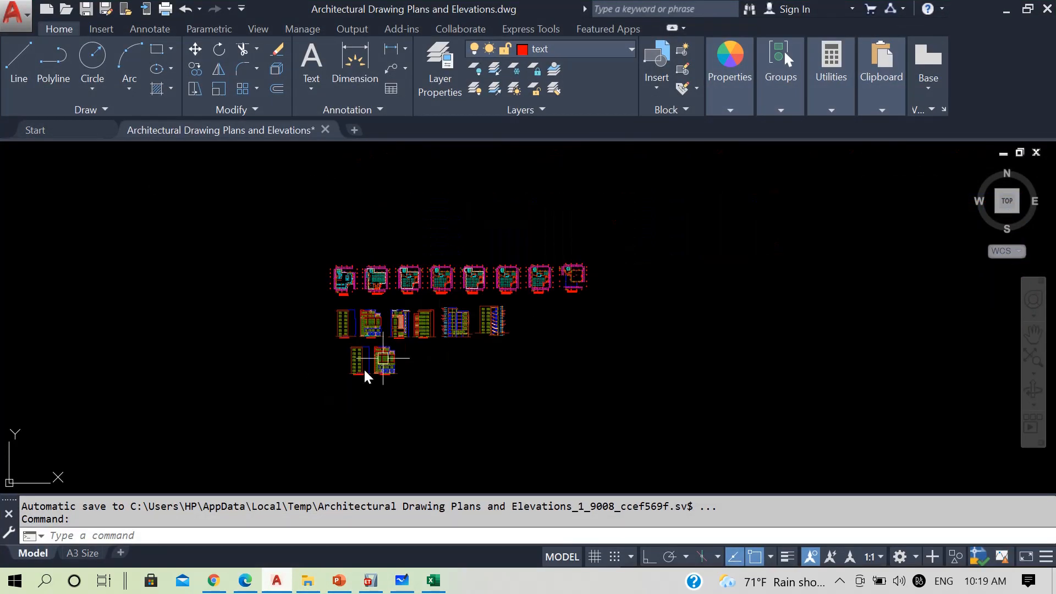
{"action": "scroll", "coordinate": [476, 308], "scroll_direction": "up", "scroll_amount": 6}
{"action": "scroll", "coordinate": [572, 302], "scroll_direction": "up", "scroll_amount": 5}
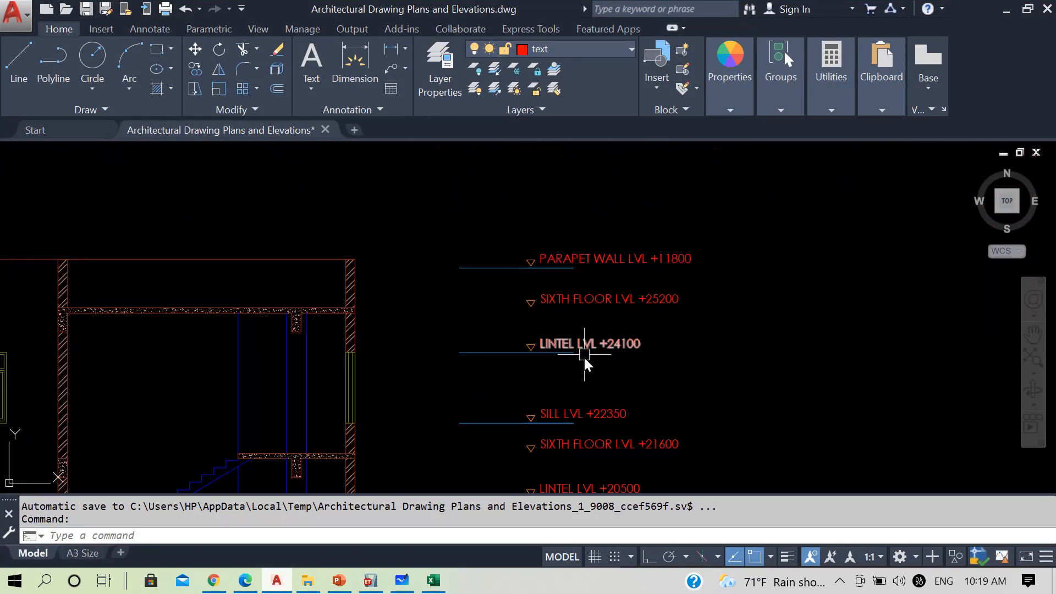
{"action": "scroll", "coordinate": [566, 302], "scroll_direction": "down", "scroll_amount": 3}
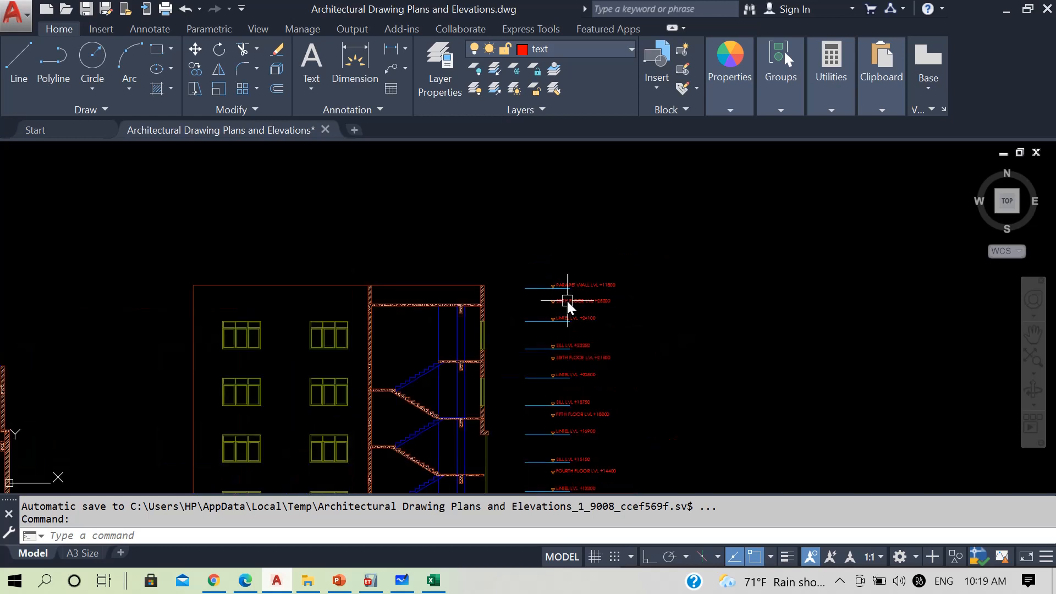
{"action": "scroll", "coordinate": [578, 302], "scroll_direction": "up", "scroll_amount": 3}
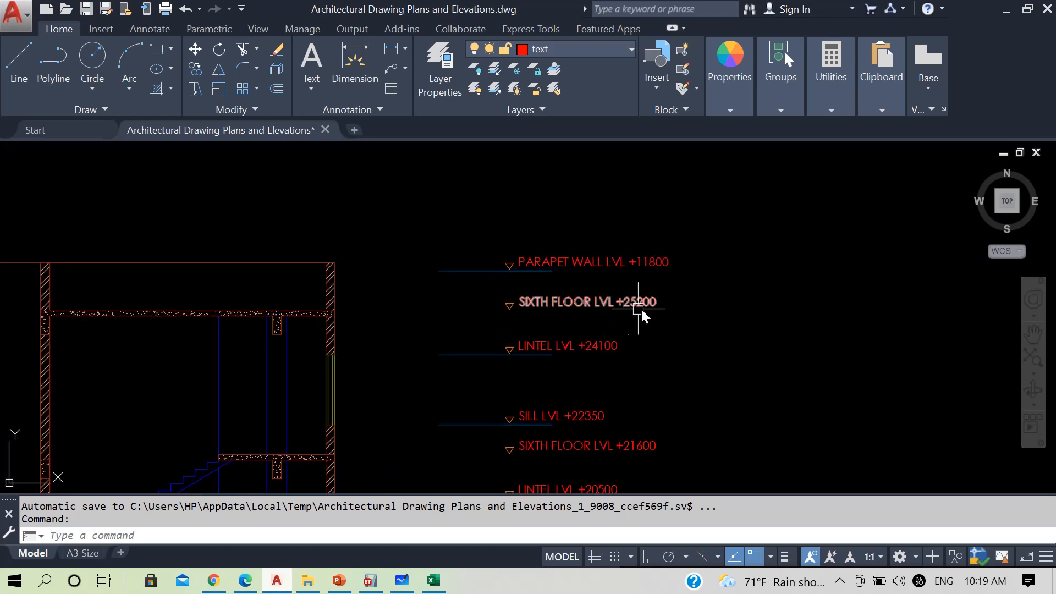
{"action": "scroll", "coordinate": [641, 309], "scroll_direction": "down", "scroll_amount": 5}
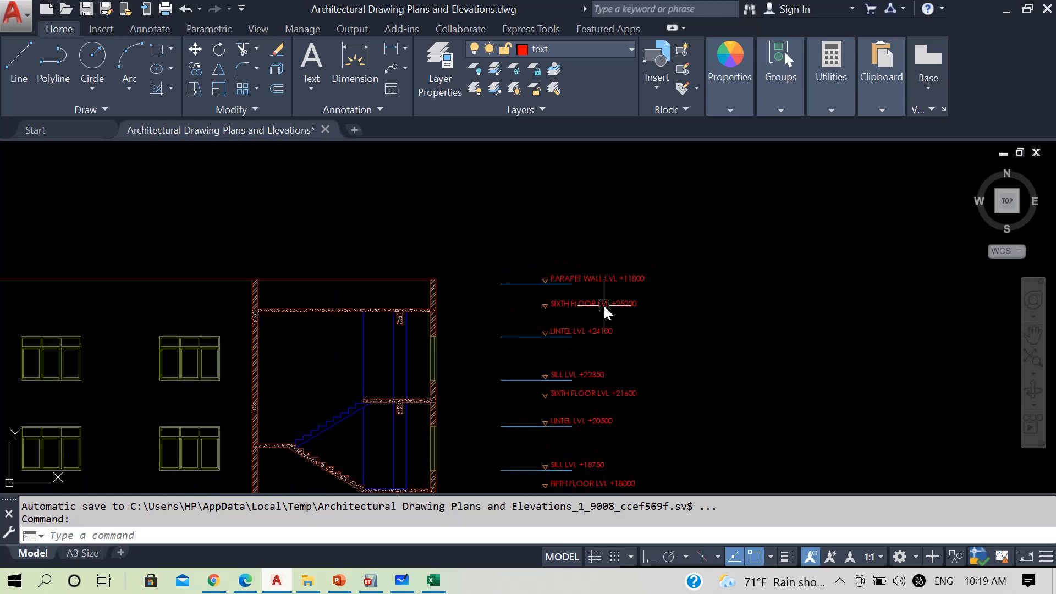
{"action": "scroll", "coordinate": [612, 309], "scroll_direction": "up", "scroll_amount": 5}
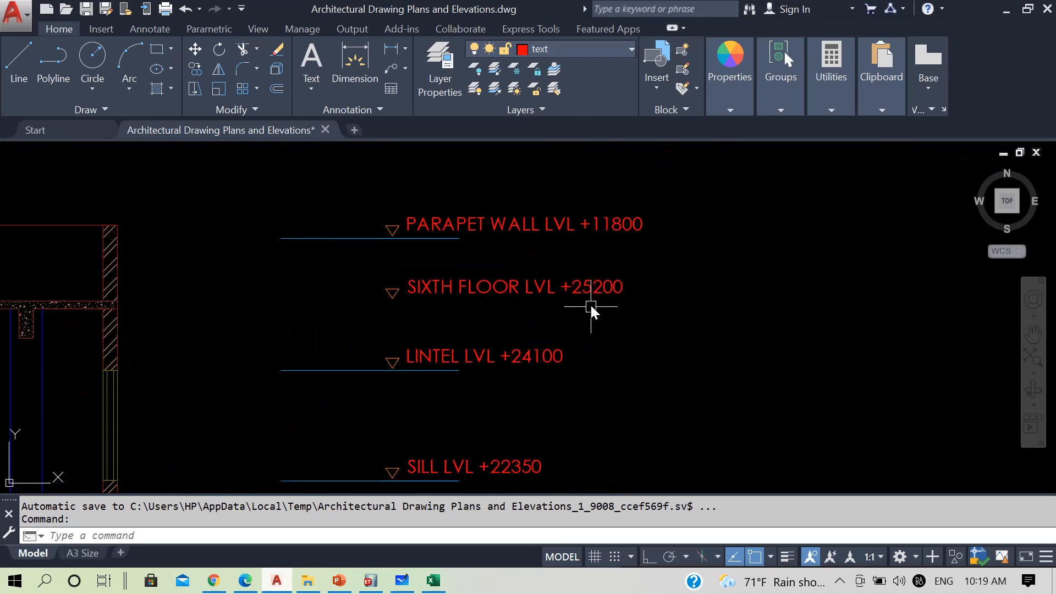
{"action": "scroll", "coordinate": [608, 275], "scroll_direction": "down", "scroll_amount": 4}
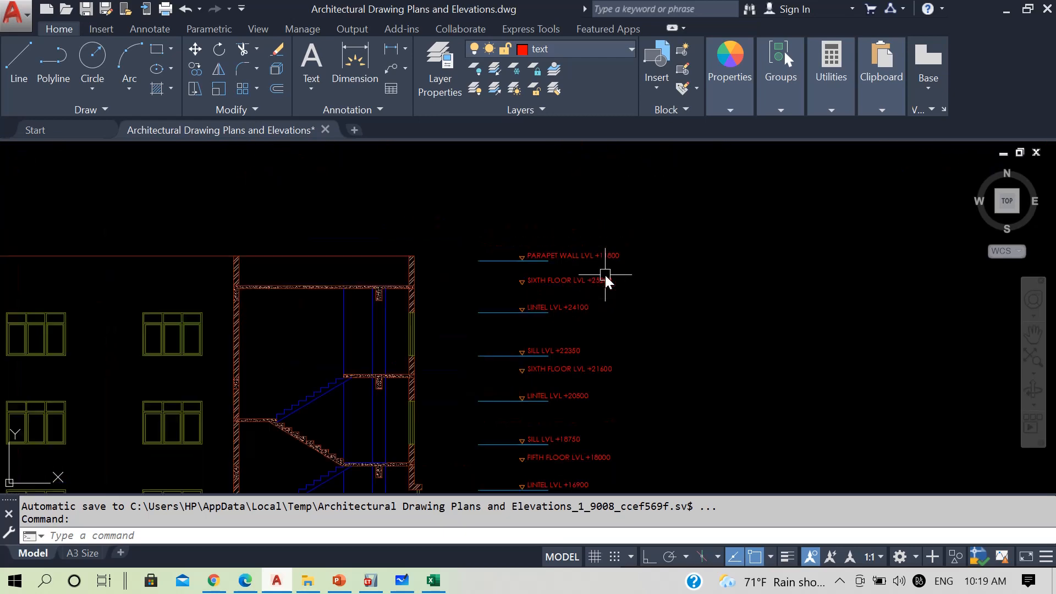
{"action": "left_click", "coordinate": [1006, 10]}
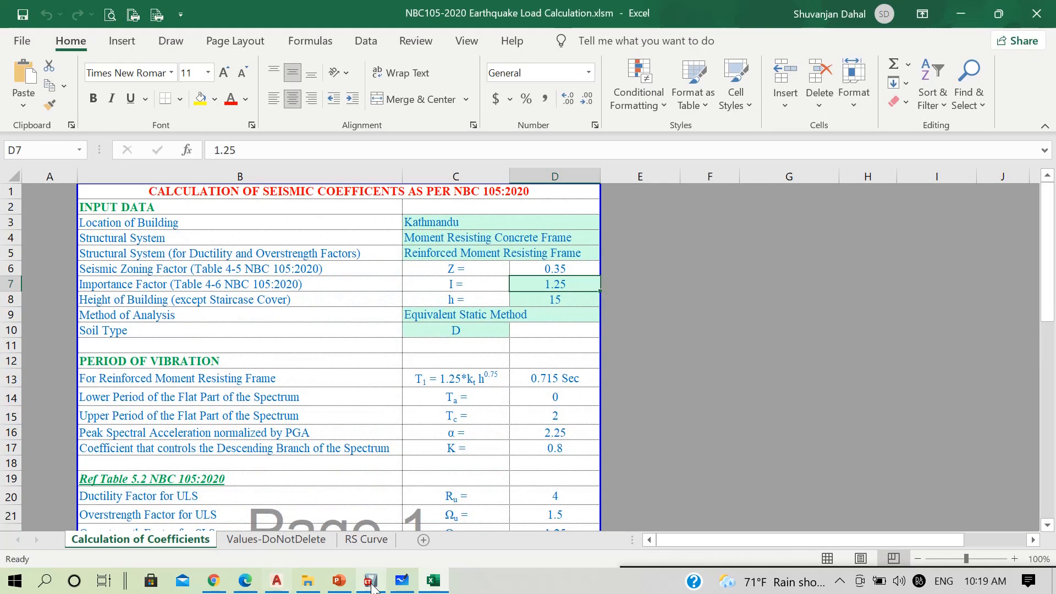
Switch to ETABS and cancel out of the EQX ULS seismic load pattern and the load pattern definitions
{"action": "left_click", "coordinate": [370, 580]}
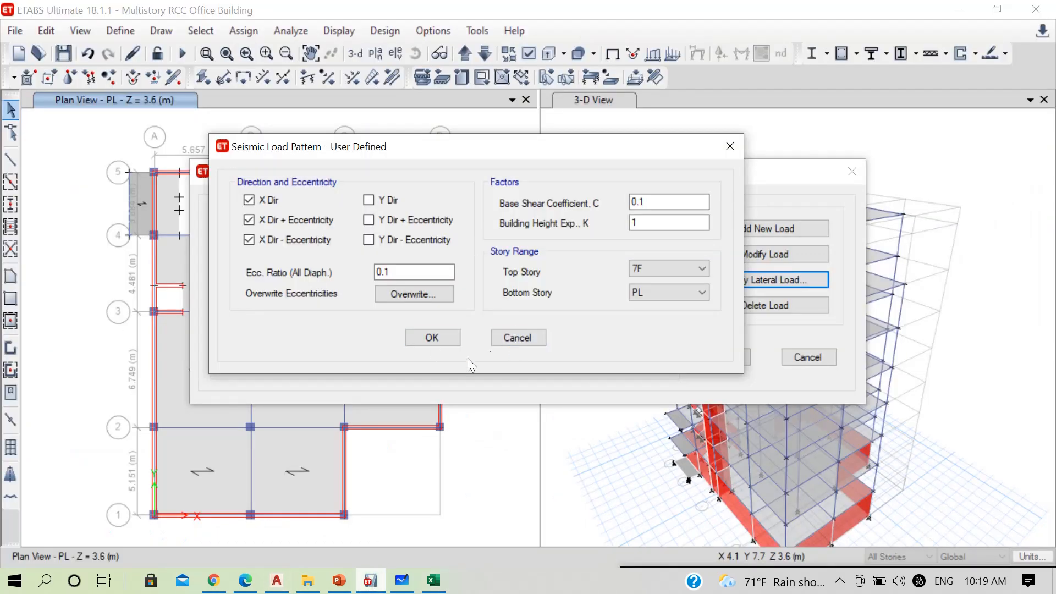
{"action": "left_click", "coordinate": [539, 336]}
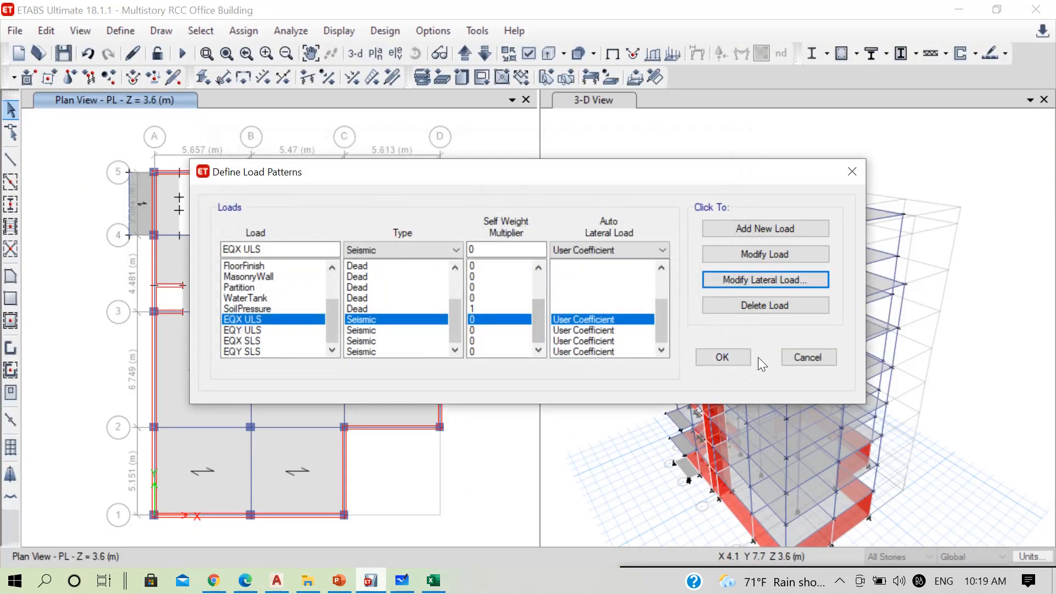
{"action": "left_click", "coordinate": [804, 358]}
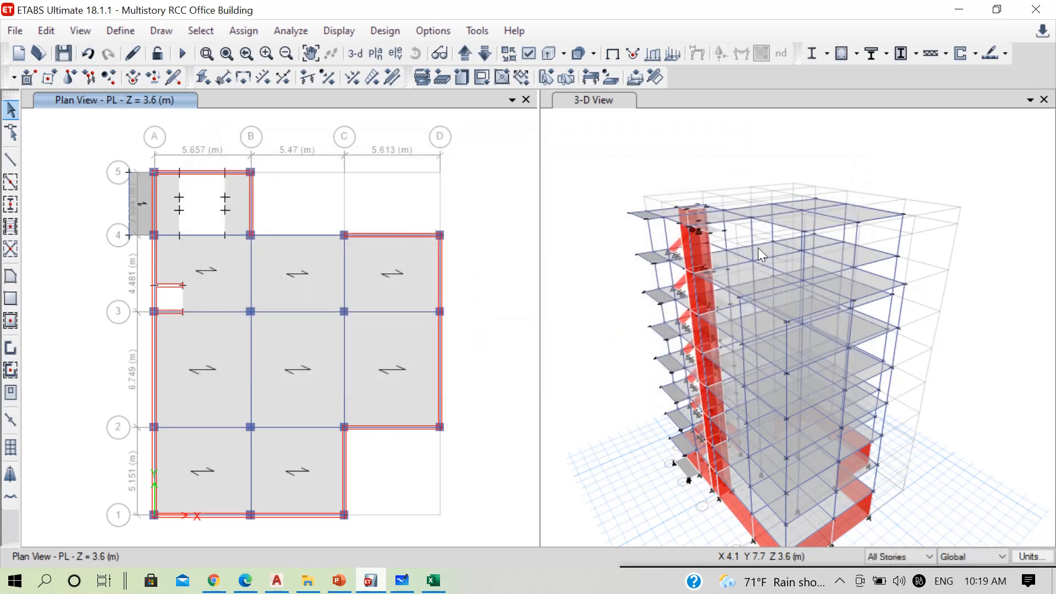
Look up the global coordinates of the story 7F joint at grid B-4 in the 3-D view and close its information
{"action": "left_click", "coordinate": [722, 212]}
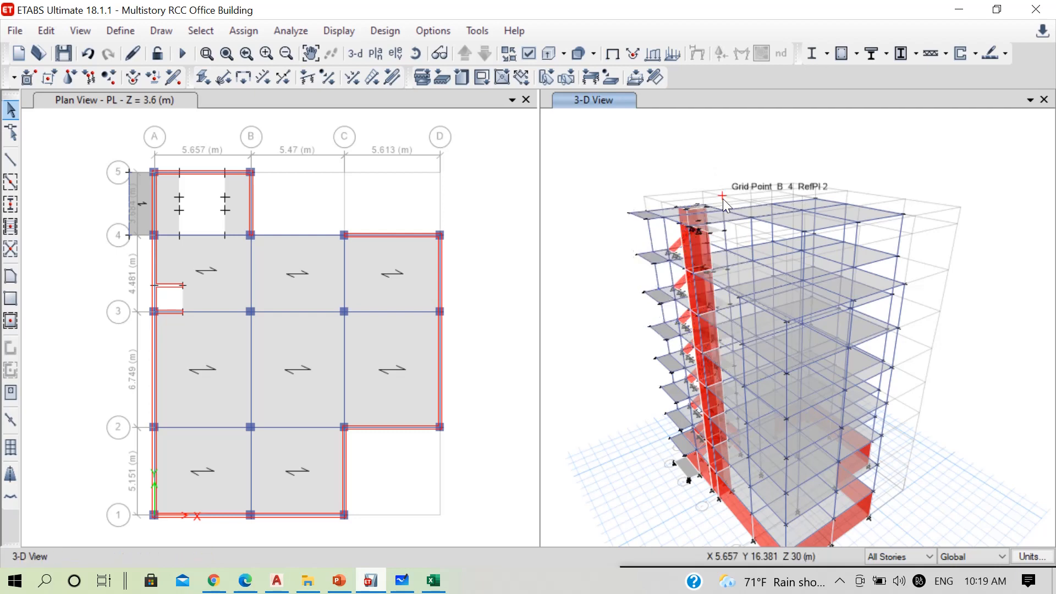
{"action": "right_click", "coordinate": [721, 207]}
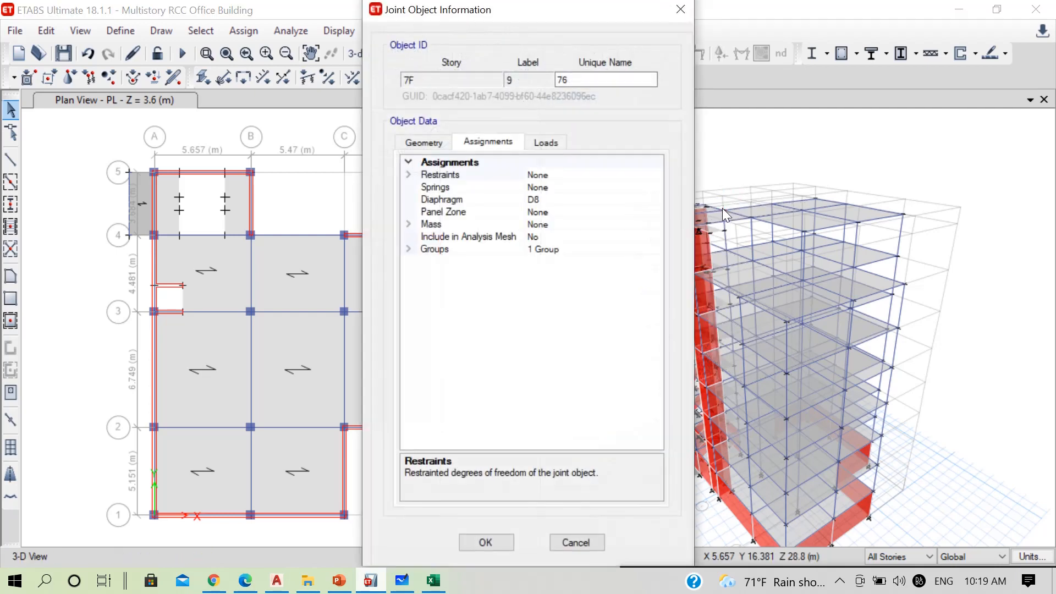
{"action": "left_click", "coordinate": [440, 144]}
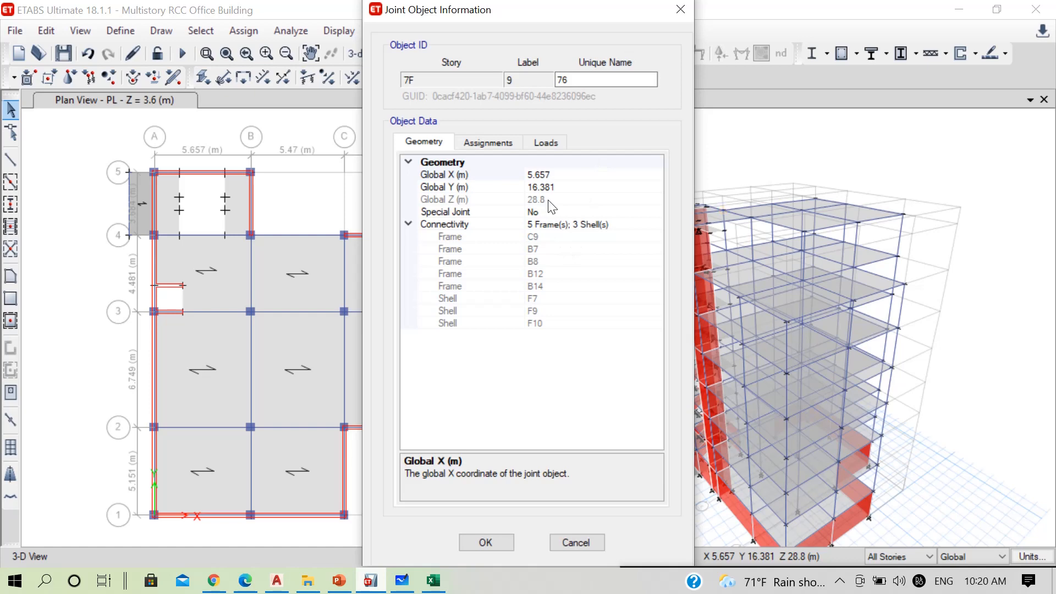
{"action": "left_click", "coordinate": [681, 9]}
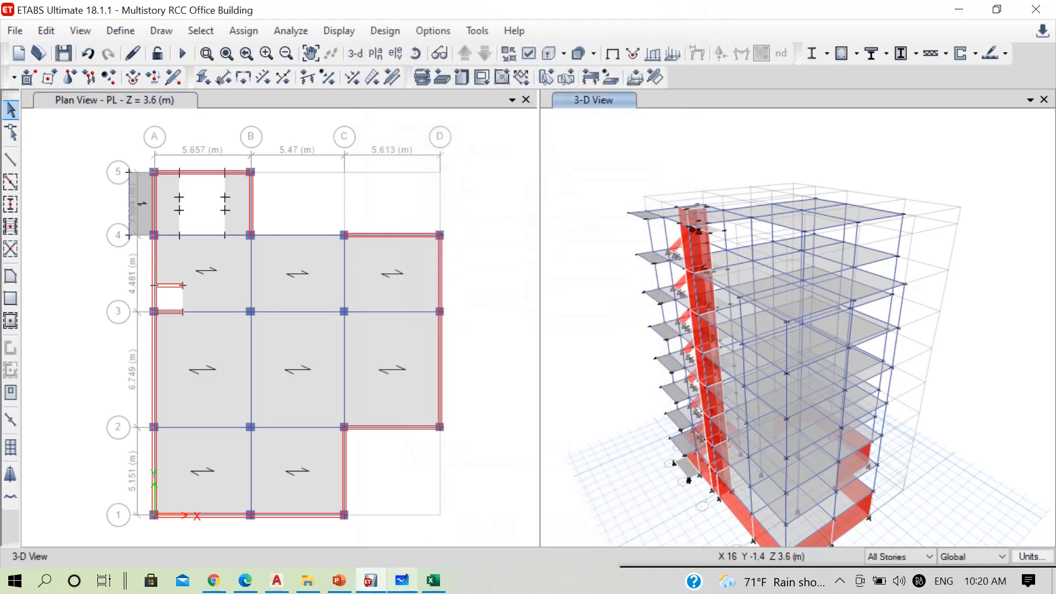
Switch to the Excel workbook and set the height of building, excluding the staircase cover, to 25.2
{"action": "left_click", "coordinate": [429, 583]}
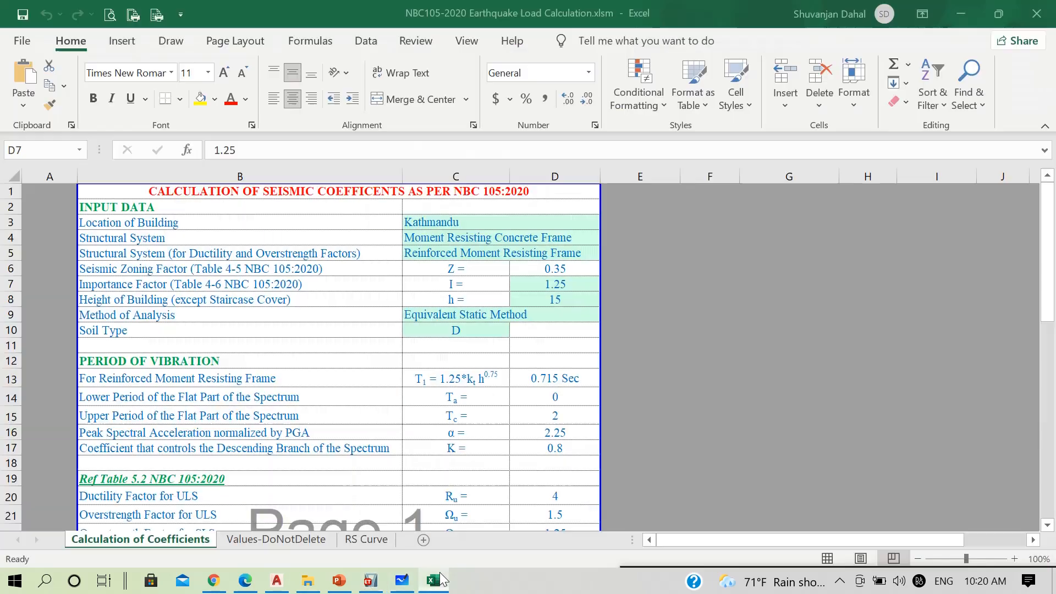
{"action": "left_click", "coordinate": [553, 300]}
{"action": "type", "text": "25.2"}
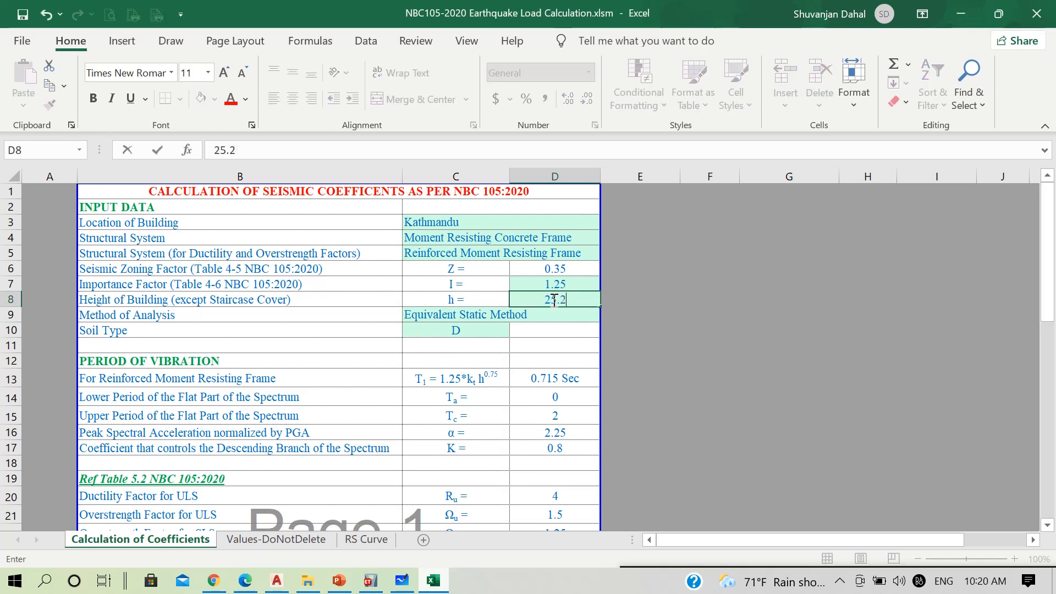
{"action": "key", "text": "Return"}
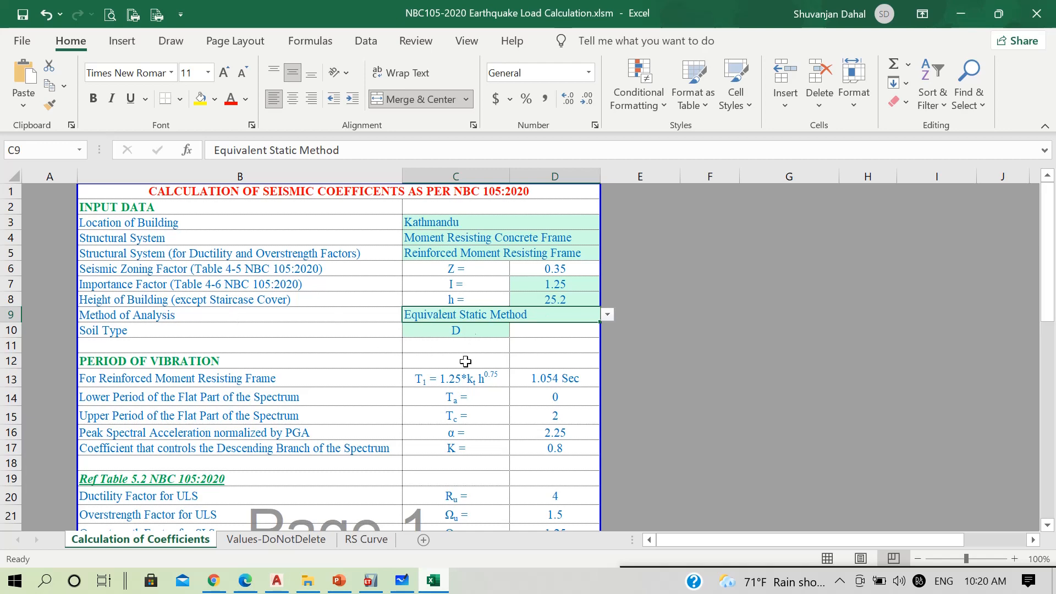
Switch to NBC 105 2020.pdf, look up the Type D soil site municipalities in Table 4-4, and return to the Excel workbook
{"action": "left_click", "coordinate": [239, 584]}
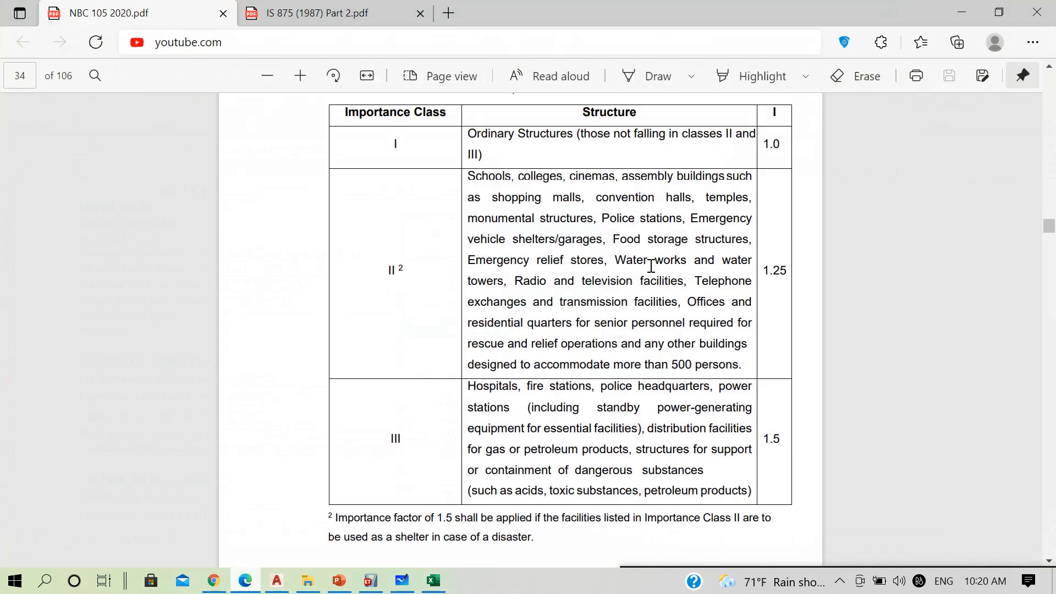
{"action": "scroll", "coordinate": [654, 270], "scroll_direction": "down", "scroll_amount": 20}
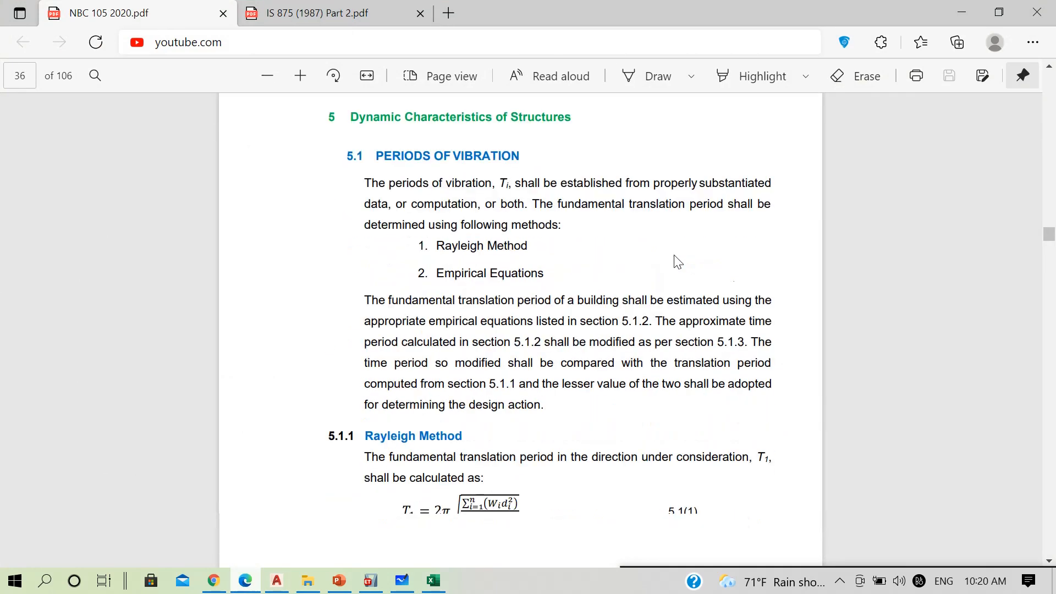
{"action": "scroll", "coordinate": [675, 259], "scroll_direction": "down", "scroll_amount": 3}
{"action": "scroll", "coordinate": [676, 263], "scroll_direction": "up", "scroll_amount": 15}
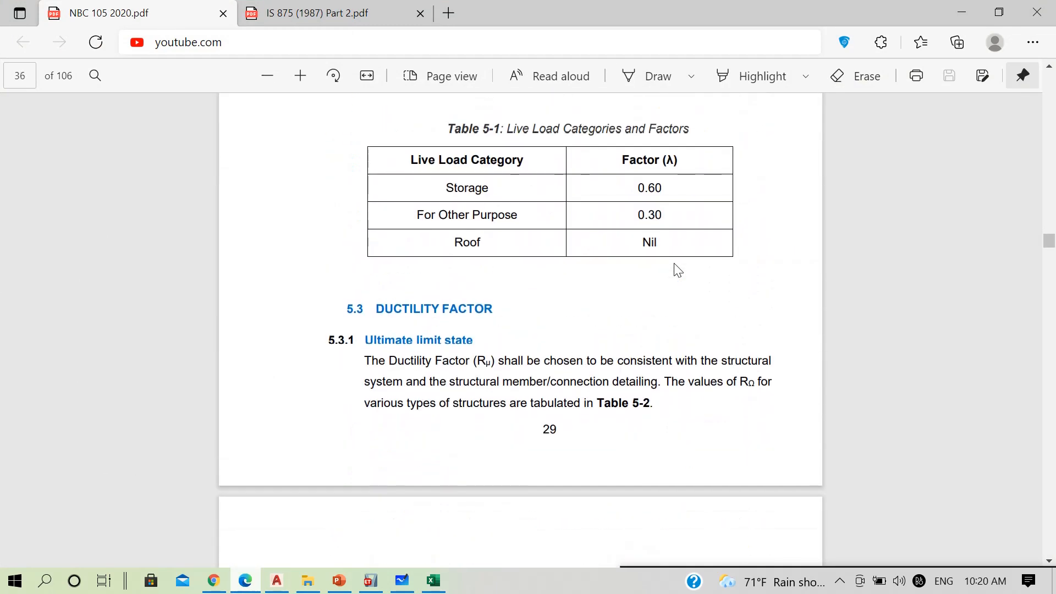
{"action": "scroll", "coordinate": [677, 269], "scroll_direction": "up", "scroll_amount": 20}
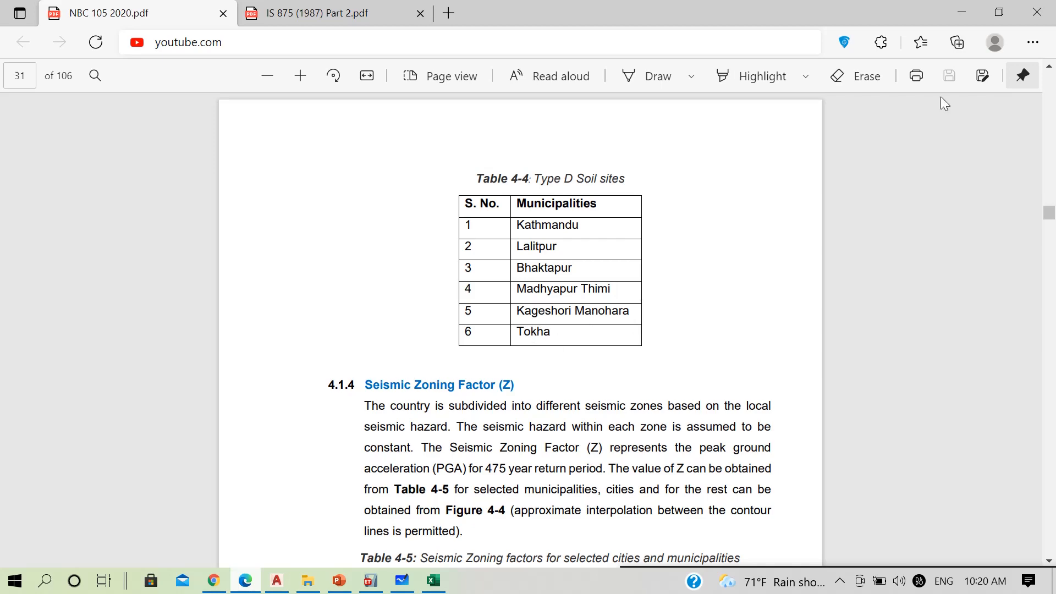
{"action": "left_click", "coordinate": [961, 12]}
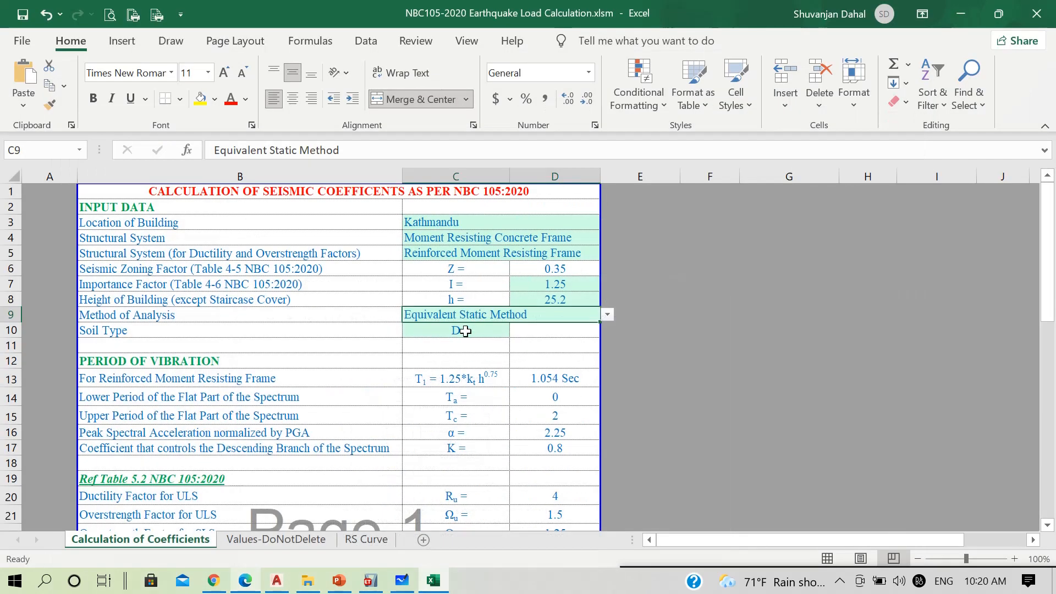
Review the period of vibration formula for the reinforced moment resisting frame and the structural system input it depends on
{"action": "scroll", "coordinate": [260, 359], "scroll_direction": "down", "scroll_amount": 1}
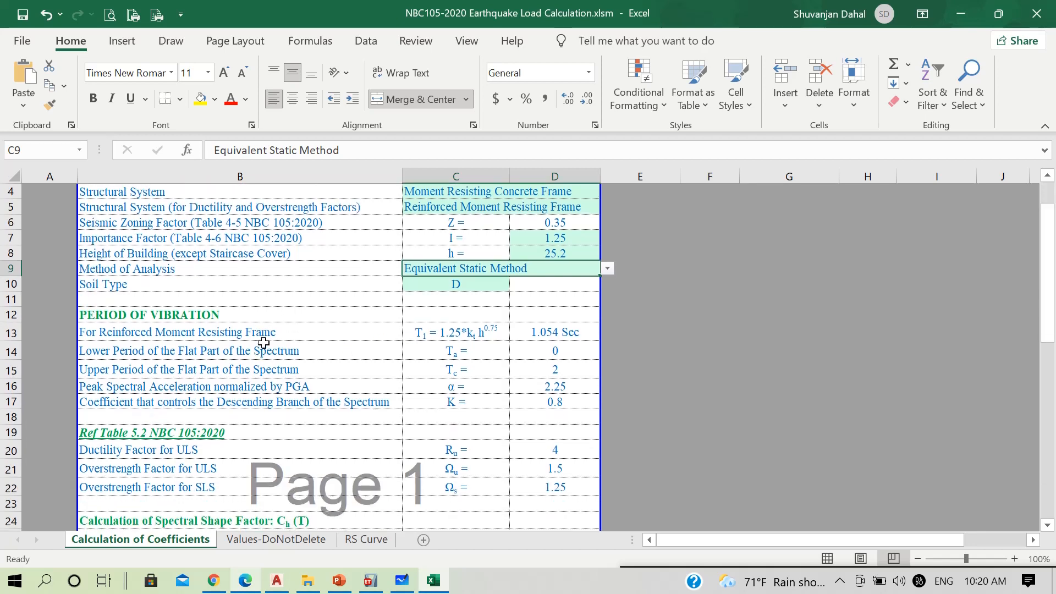
{"action": "left_click", "coordinate": [494, 338]}
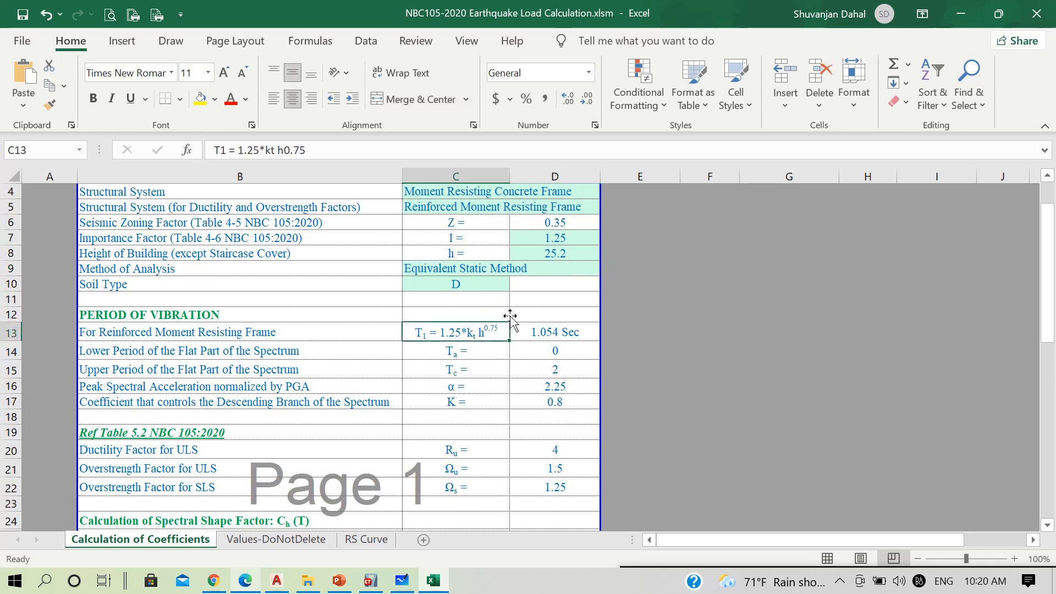
{"action": "left_click", "coordinate": [469, 190]}
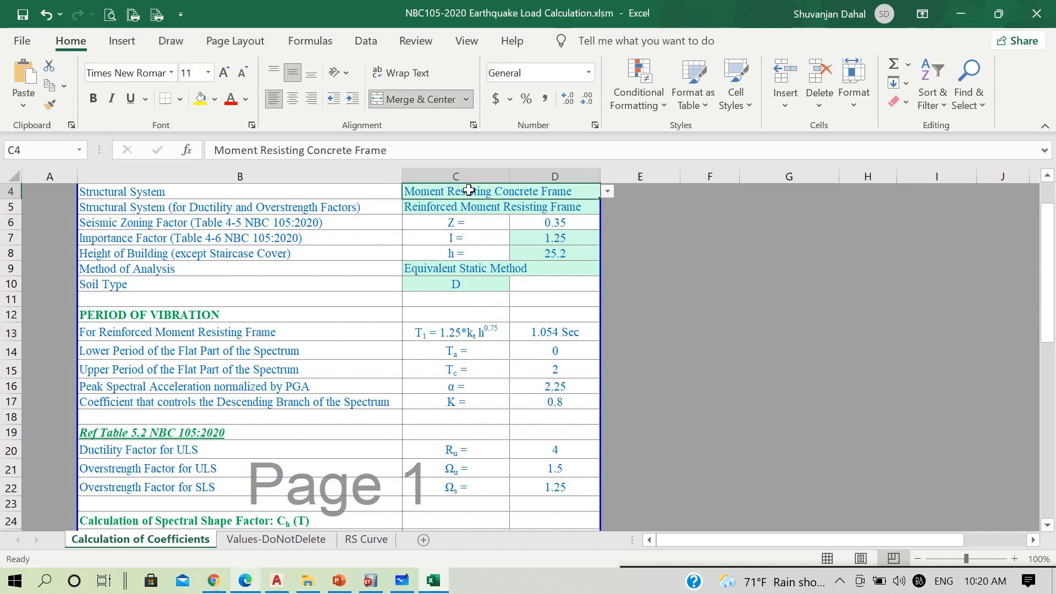
Examine the kt coefficients per structural system on the Values-DoNotDelete sheet and compare them with the Calculation of Coefficients sheet
{"action": "left_click", "coordinate": [281, 540]}
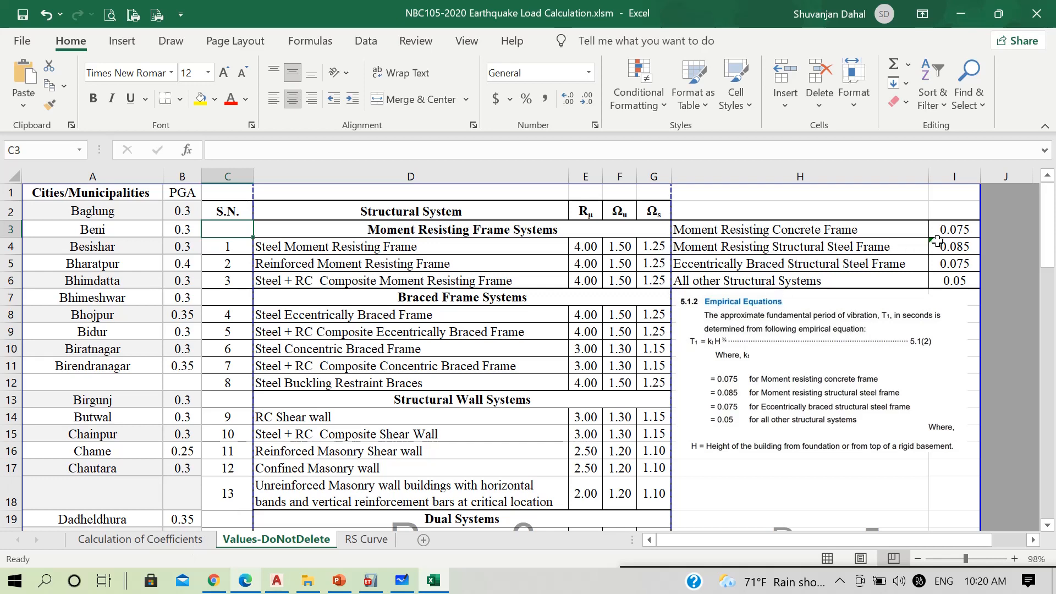
{"action": "left_click", "coordinate": [141, 541]}
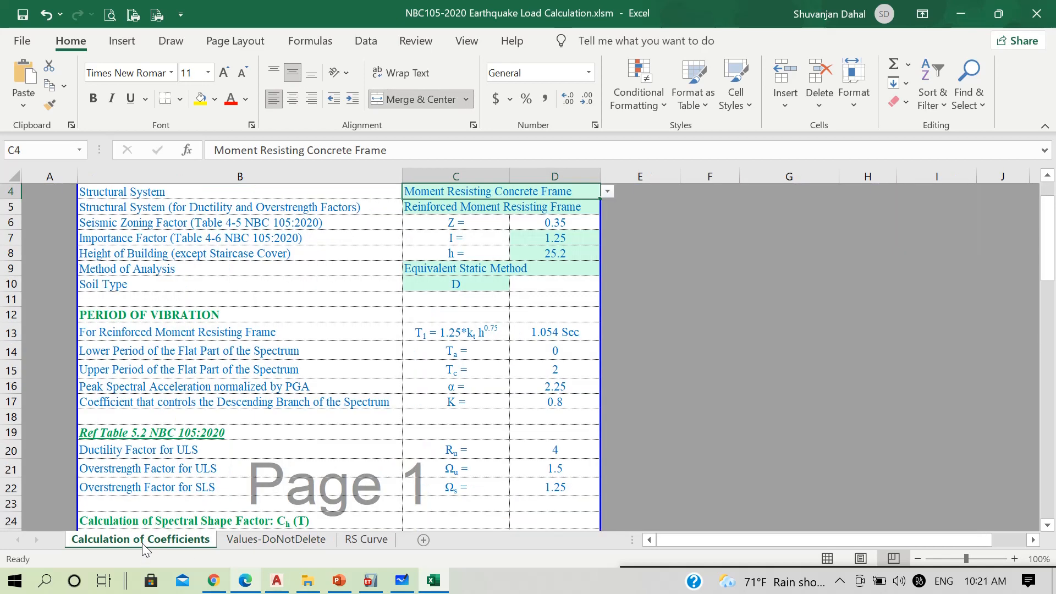
{"action": "left_click", "coordinate": [250, 540]}
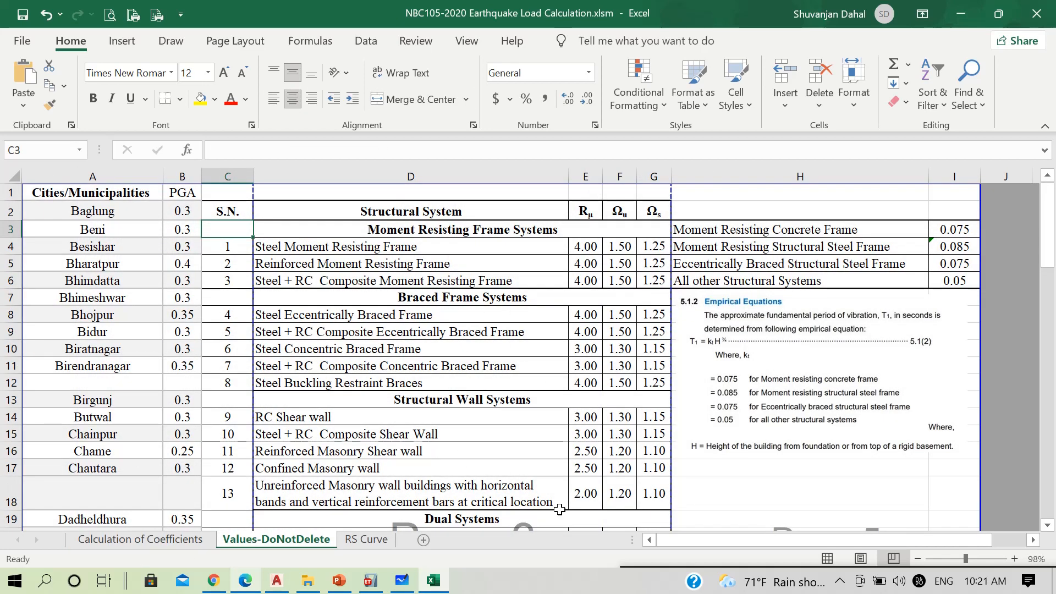
Switch to NBC 105 2020.pdf, find the empirical period equation 5.1(2), and select its text to examine it with the amplification clause 5.1.3
{"action": "left_click", "coordinate": [246, 581]}
{"action": "scroll", "coordinate": [479, 337], "scroll_direction": "down", "scroll_amount": 20}
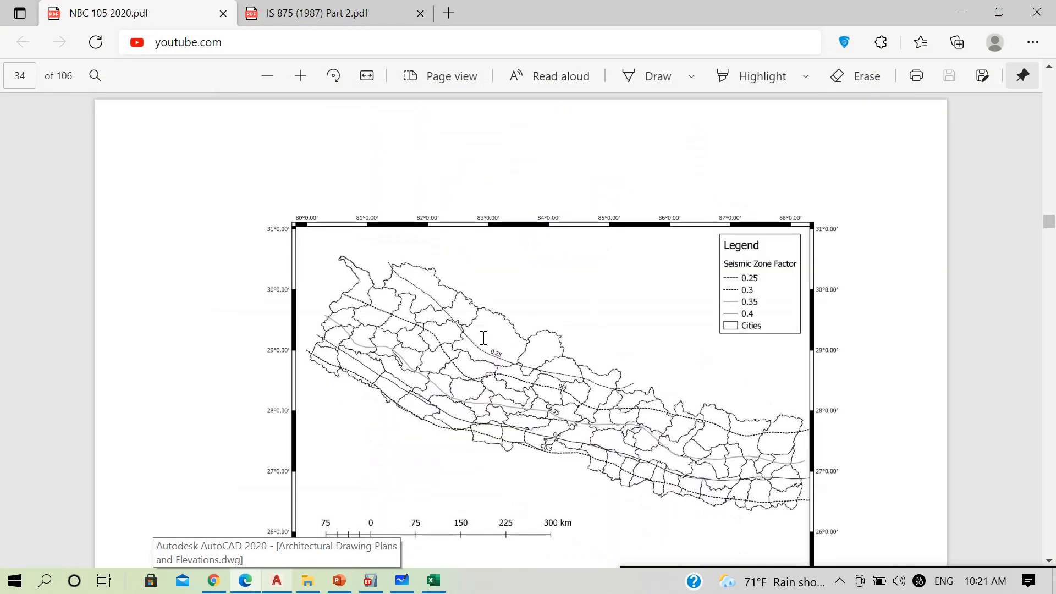
{"action": "scroll", "coordinate": [483, 337], "scroll_direction": "down", "scroll_amount": 20}
{"action": "scroll", "coordinate": [483, 337], "scroll_direction": "up", "scroll_amount": 7}
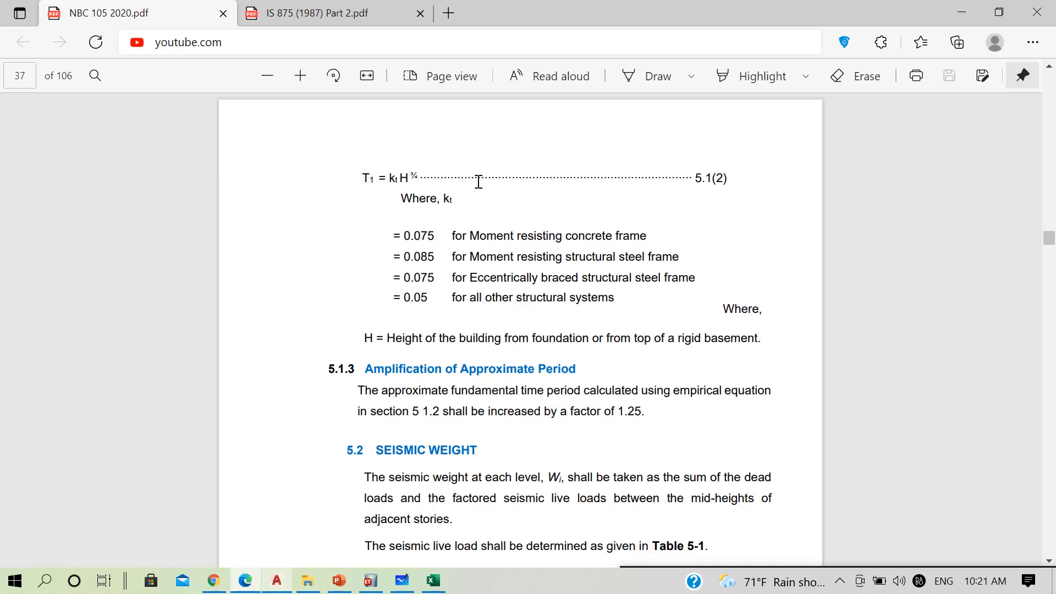
{"action": "left_click_drag", "start_coordinate": [679, 177], "coordinate": [327, 166]}
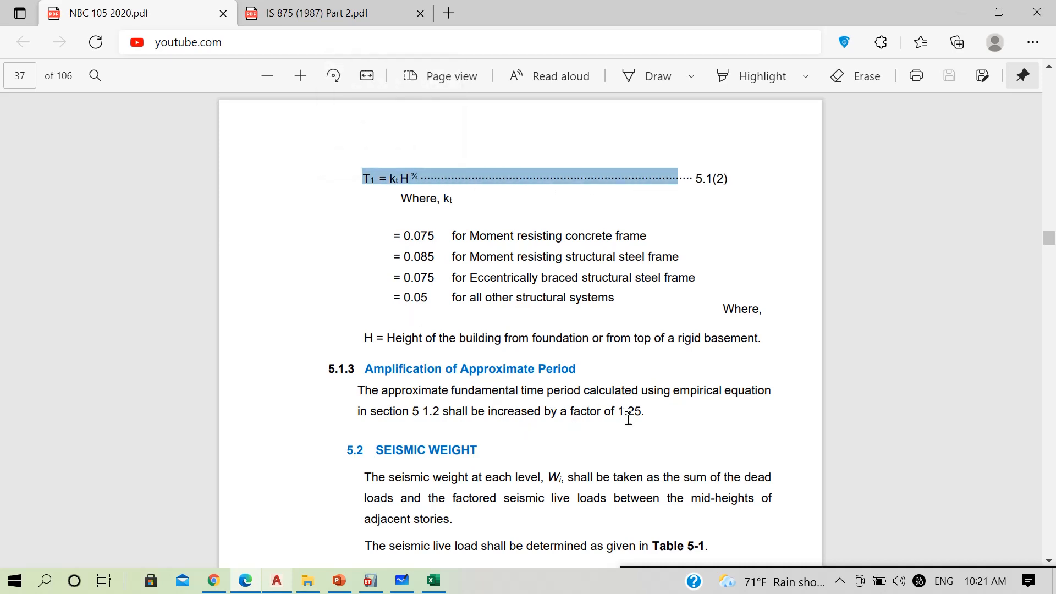
Return to the Excel workbook's Calculation of Coefficients sheet and examine the building height and the period of vibration formula
{"action": "left_click", "coordinate": [961, 12]}
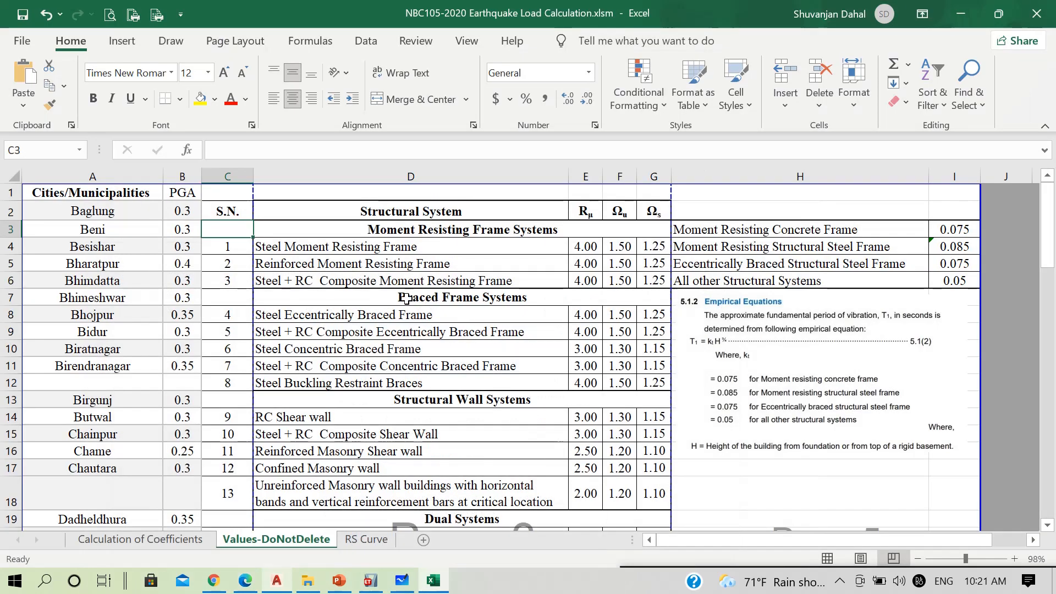
{"action": "left_click", "coordinate": [160, 541]}
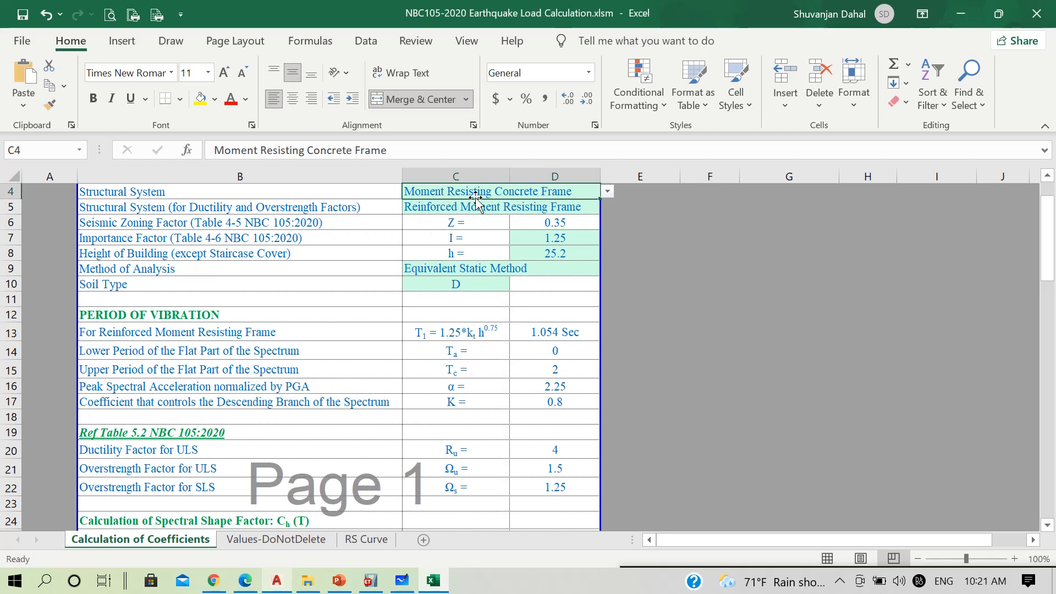
{"action": "left_click", "coordinate": [568, 250]}
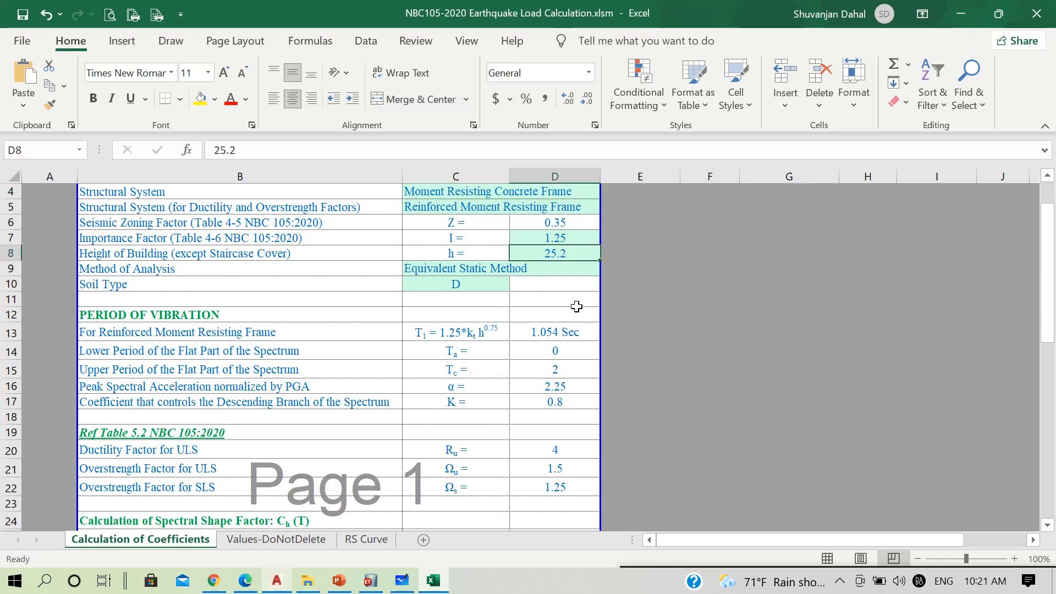
{"action": "left_click", "coordinate": [547, 333]}
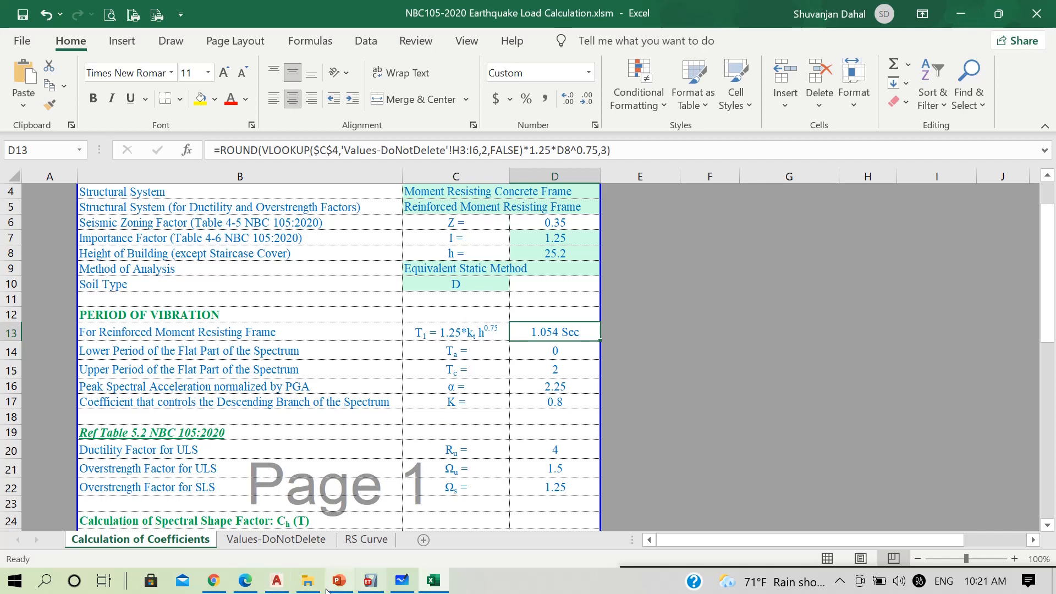
Switch to NBC 105 2020.pdf and examine the spectral shape factor curves in Figures 4-1 and 4-2 and equation 4.1(2)
{"action": "left_click", "coordinate": [245, 580]}
{"action": "scroll", "coordinate": [572, 250], "scroll_direction": "up", "scroll_amount": 20}
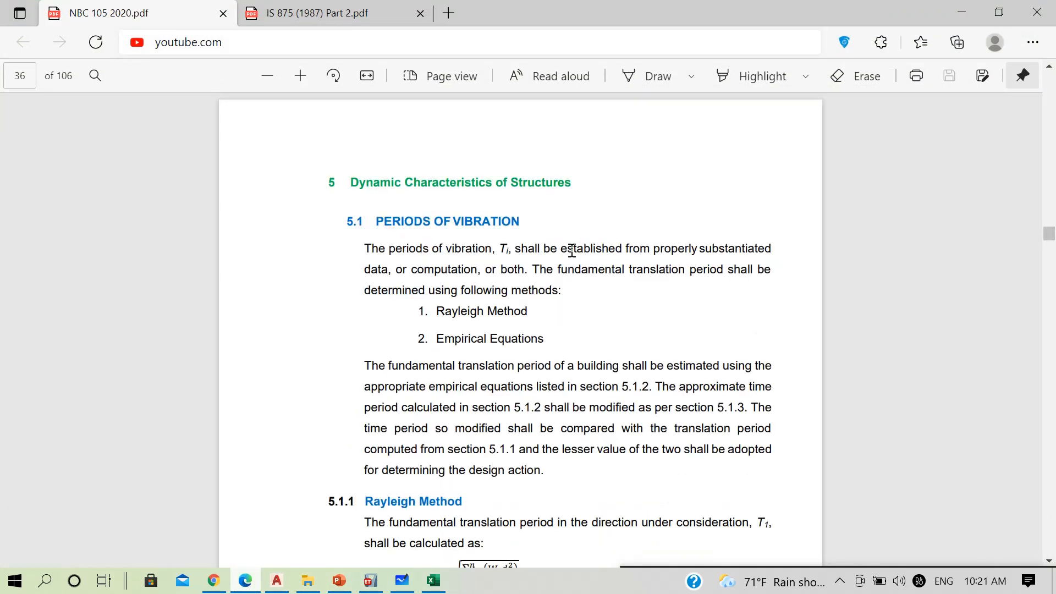
{"action": "scroll", "coordinate": [572, 250], "scroll_direction": "up", "scroll_amount": 20}
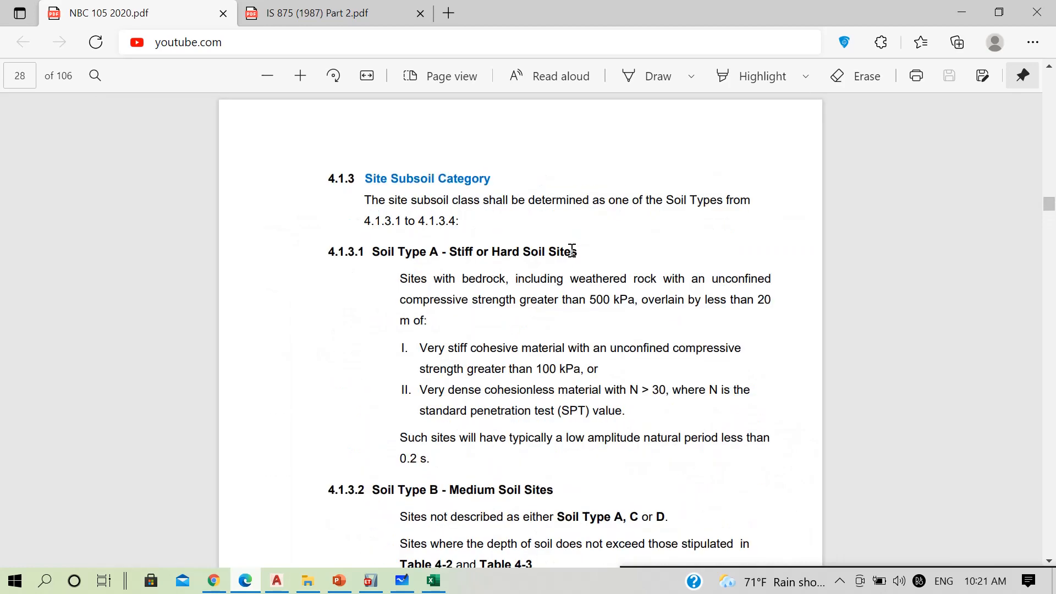
{"action": "scroll", "coordinate": [572, 251], "scroll_direction": "down", "scroll_amount": 7}
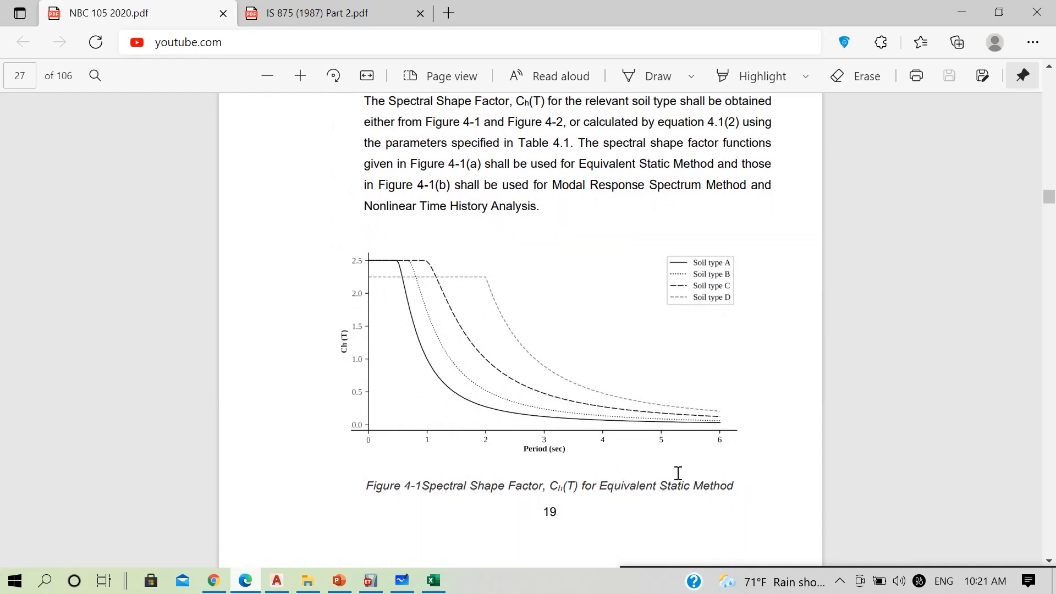
{"action": "scroll", "coordinate": [682, 385], "scroll_direction": "down", "scroll_amount": 10}
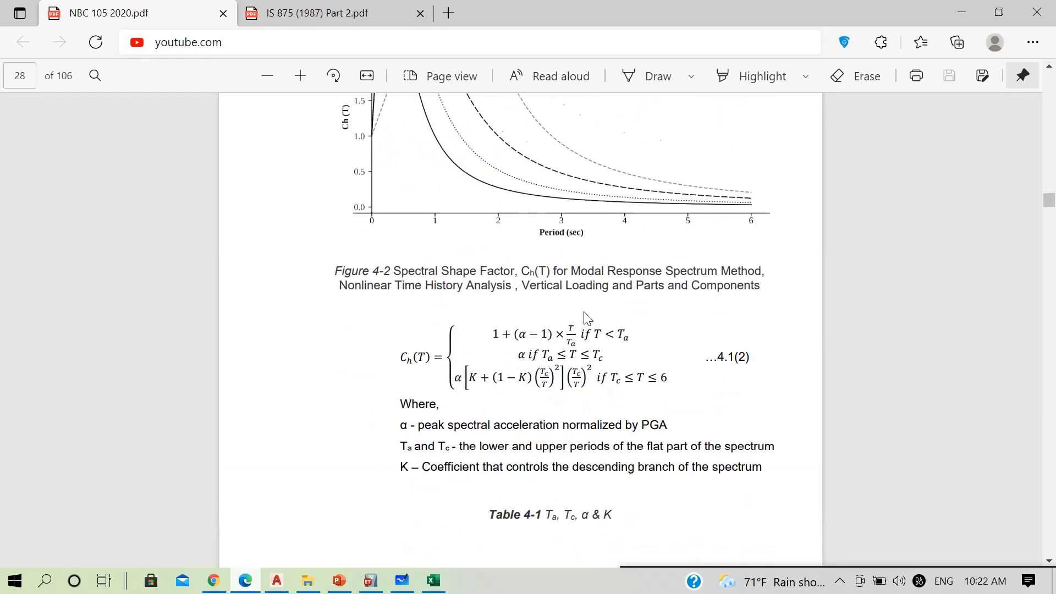
{"action": "scroll", "coordinate": [580, 140], "scroll_direction": "up", "scroll_amount": 3}
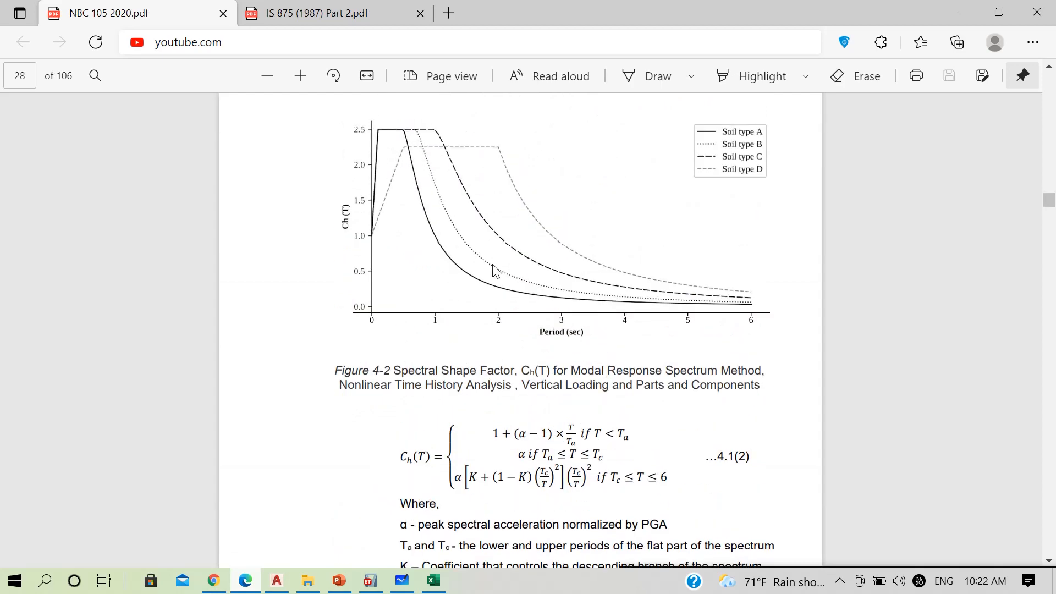
Examine Table 4-1, select its footnote on Ta for the Equivalent Static Method, and compare it with the Excel workbook
{"action": "scroll", "coordinate": [498, 271], "scroll_direction": "down", "scroll_amount": 6}
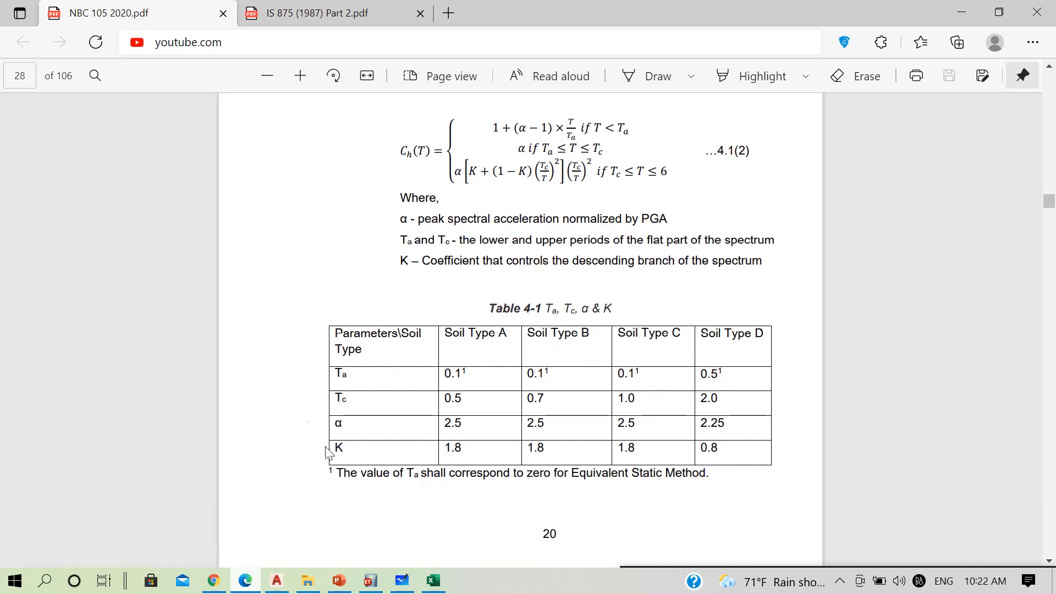
{"action": "scroll", "coordinate": [341, 424], "scroll_direction": "up", "scroll_amount": 2}
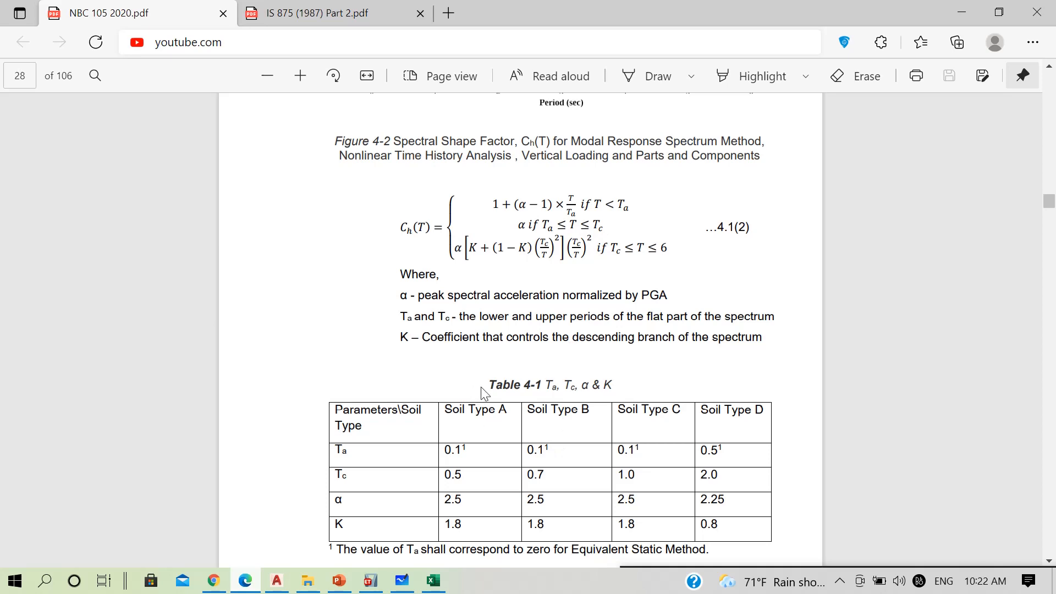
{"action": "scroll", "coordinate": [483, 421], "scroll_direction": "down", "scroll_amount": 2}
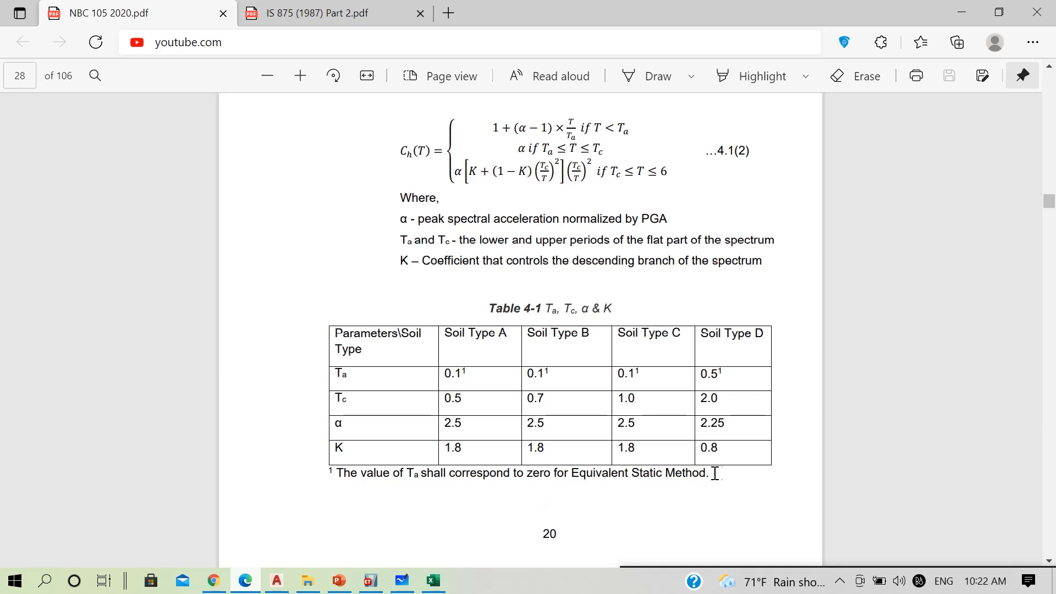
{"action": "left_click_drag", "start_coordinate": [714, 473], "coordinate": [302, 473]}
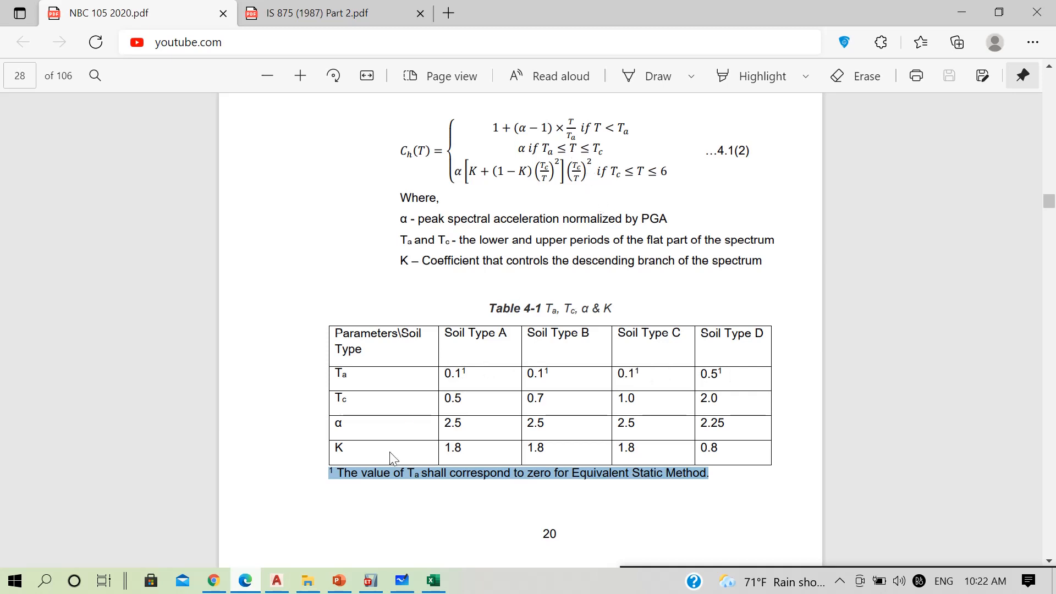
{"action": "left_click", "coordinate": [433, 580]}
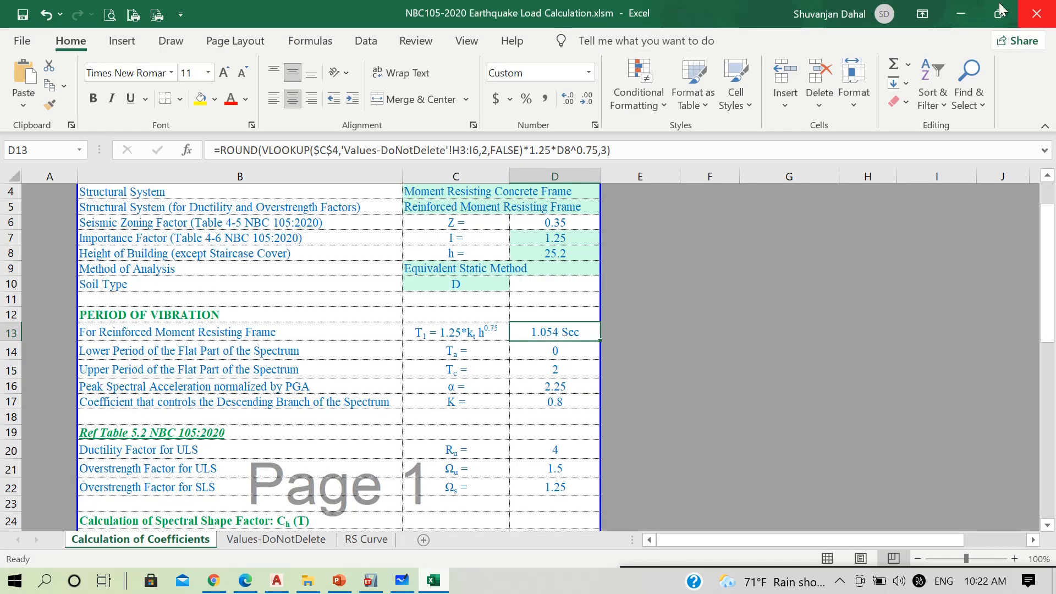
{"action": "left_click", "coordinate": [961, 7]}
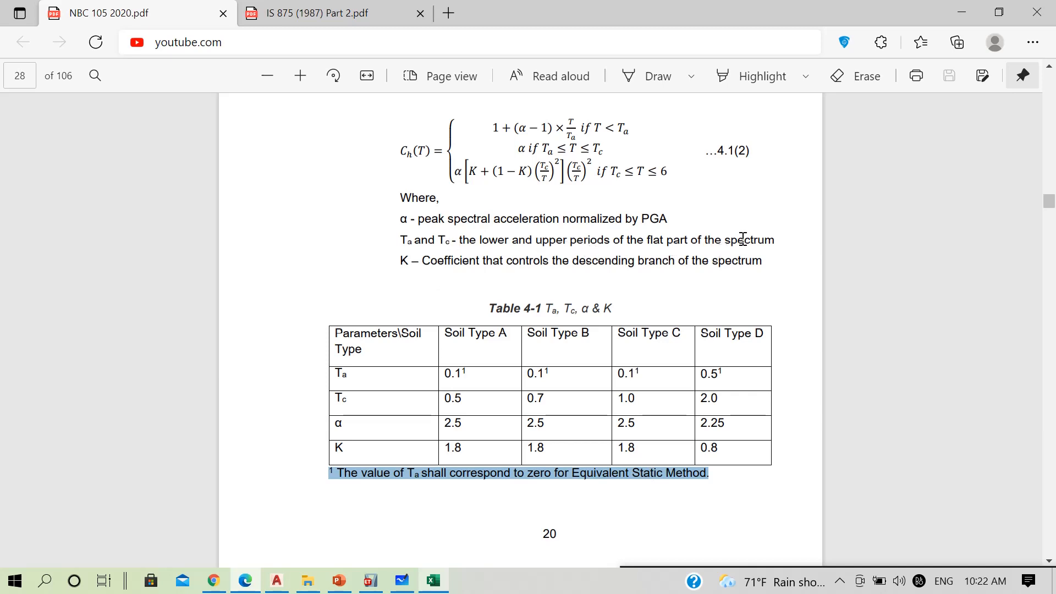
Select the Soil Type D value of Tc in Table 4-1, return to the Excel workbook, and inspect the α, Ta and Tc formulas
{"action": "left_click", "coordinate": [361, 403]}
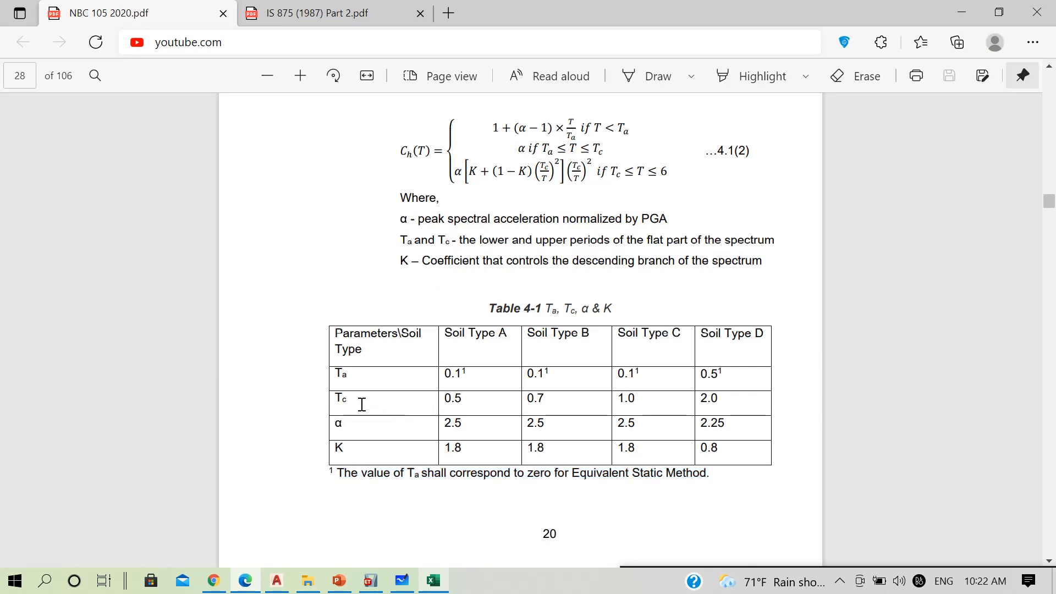
{"action": "left_click_drag", "start_coordinate": [699, 400], "coordinate": [722, 398]}
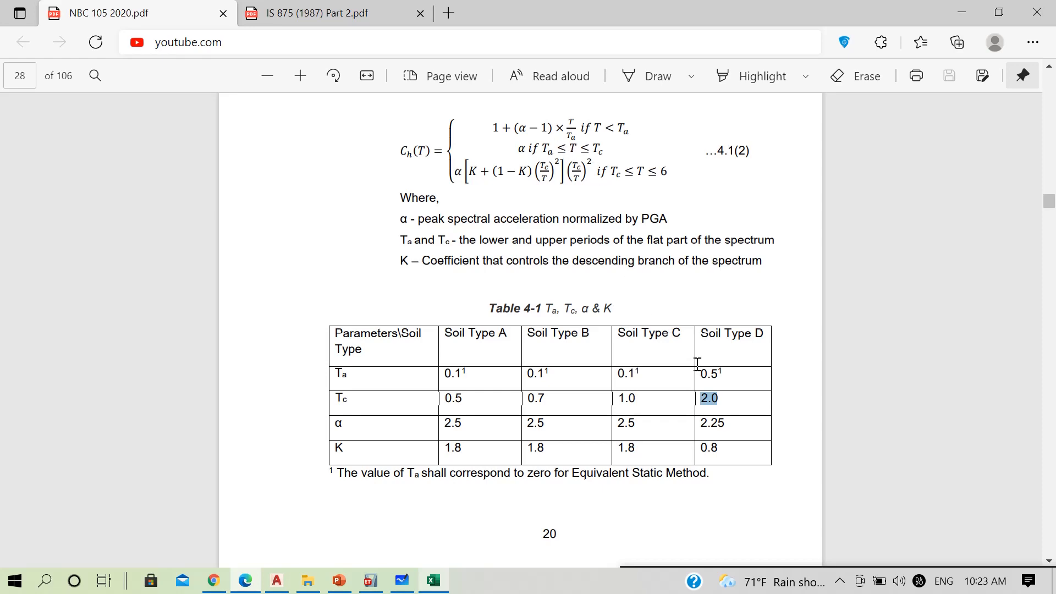
{"action": "left_click", "coordinate": [961, 12]}
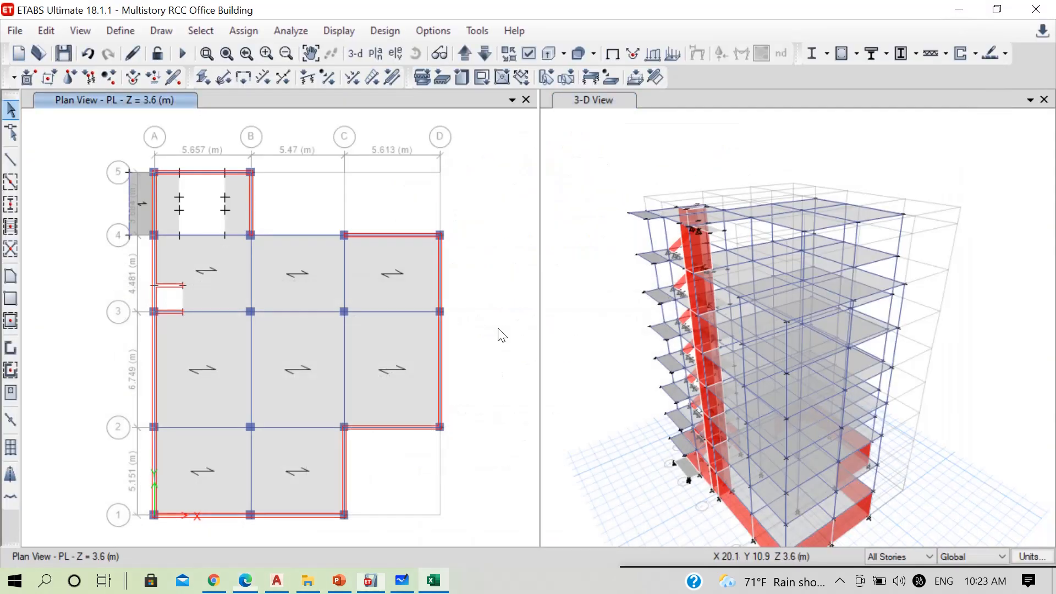
{"action": "left_click", "coordinate": [433, 580]}
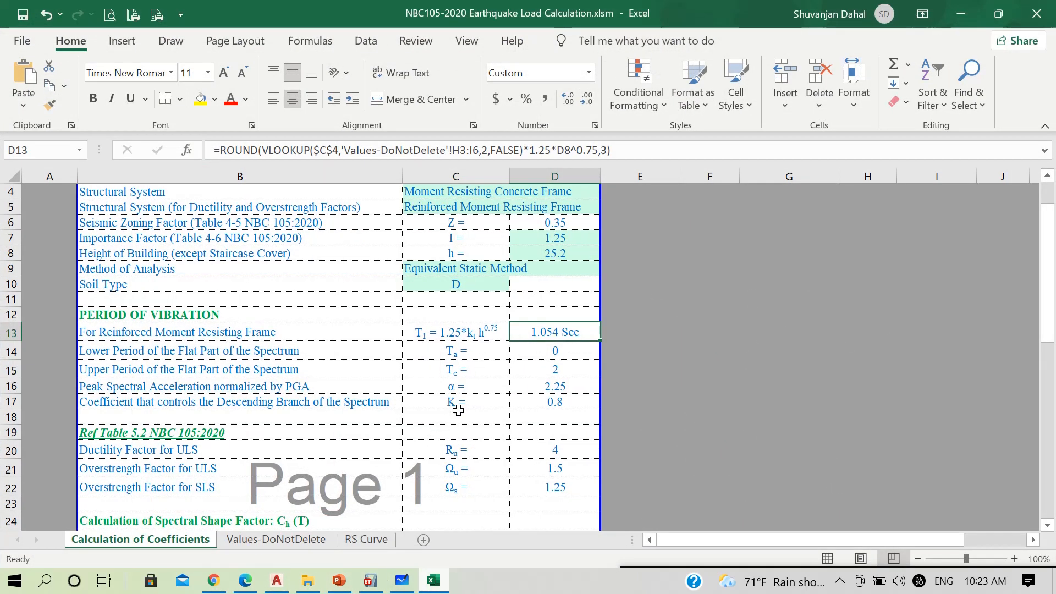
{"action": "left_click", "coordinate": [475, 387]}
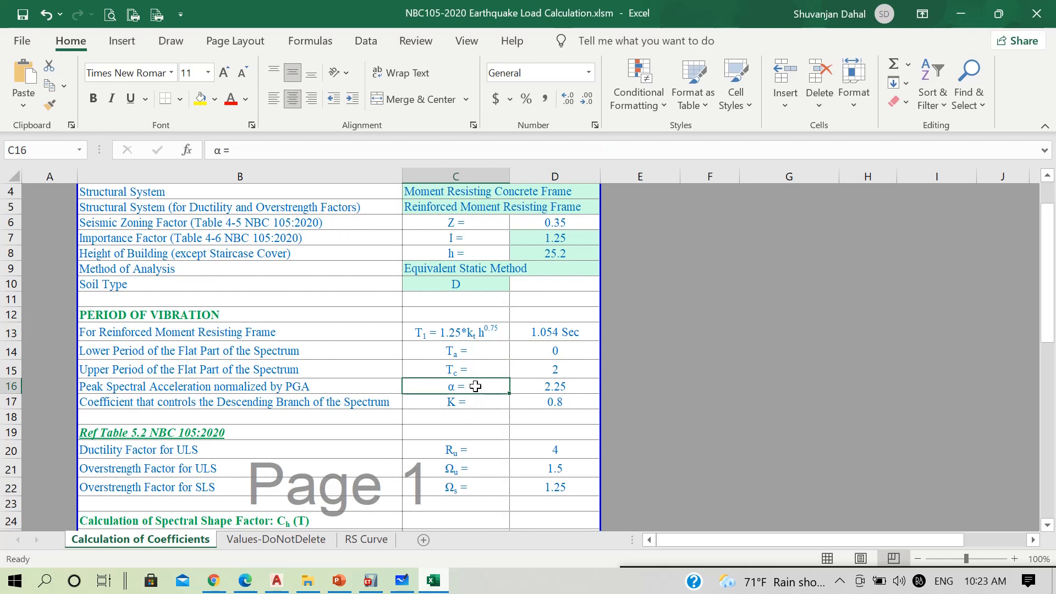
{"action": "left_click", "coordinate": [535, 388]}
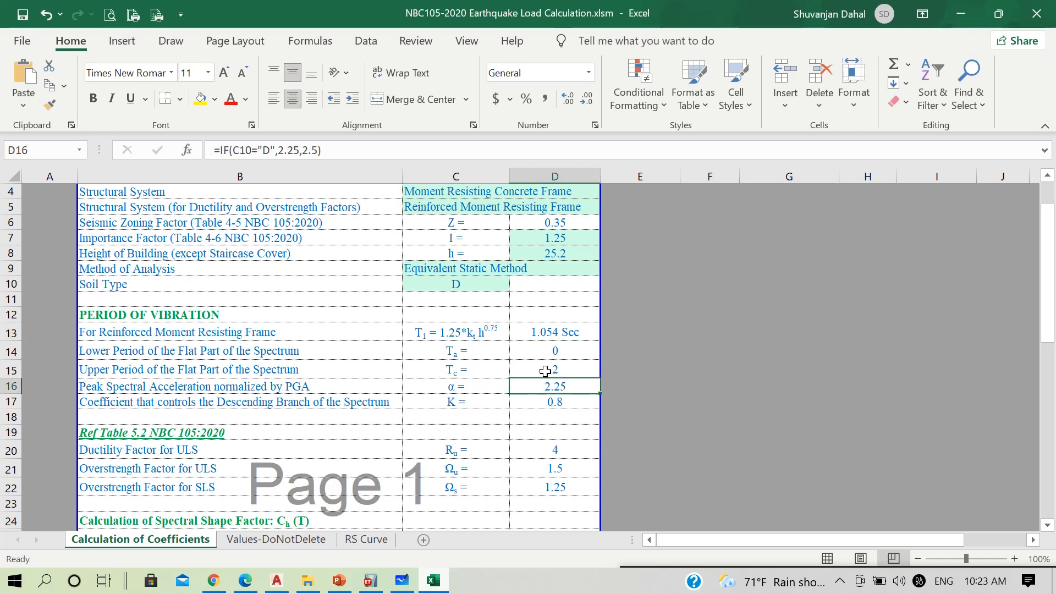
{"action": "left_click", "coordinate": [545, 351]}
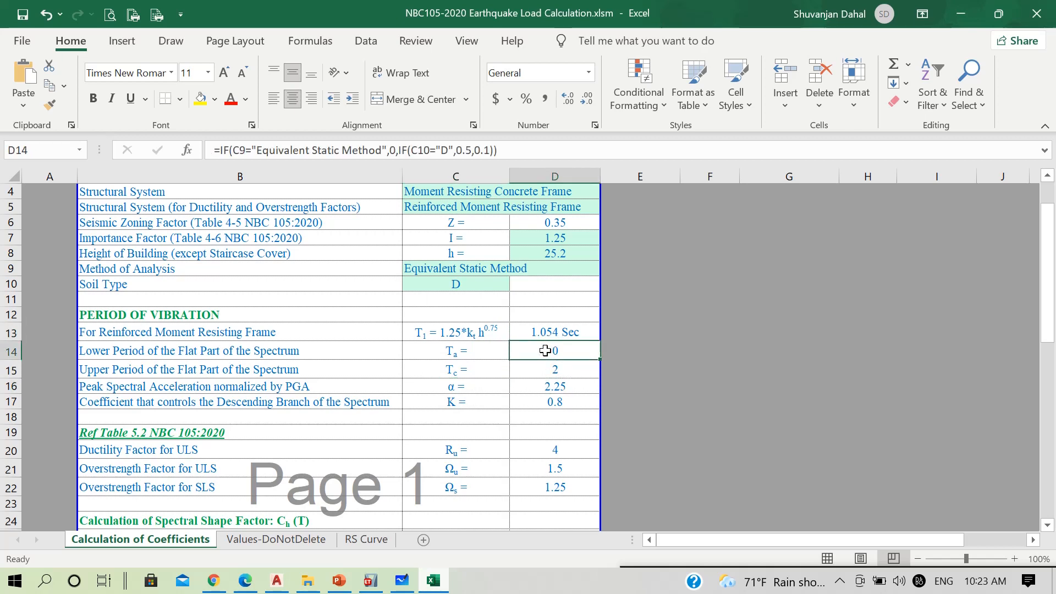
{"action": "left_click", "coordinate": [545, 367]}
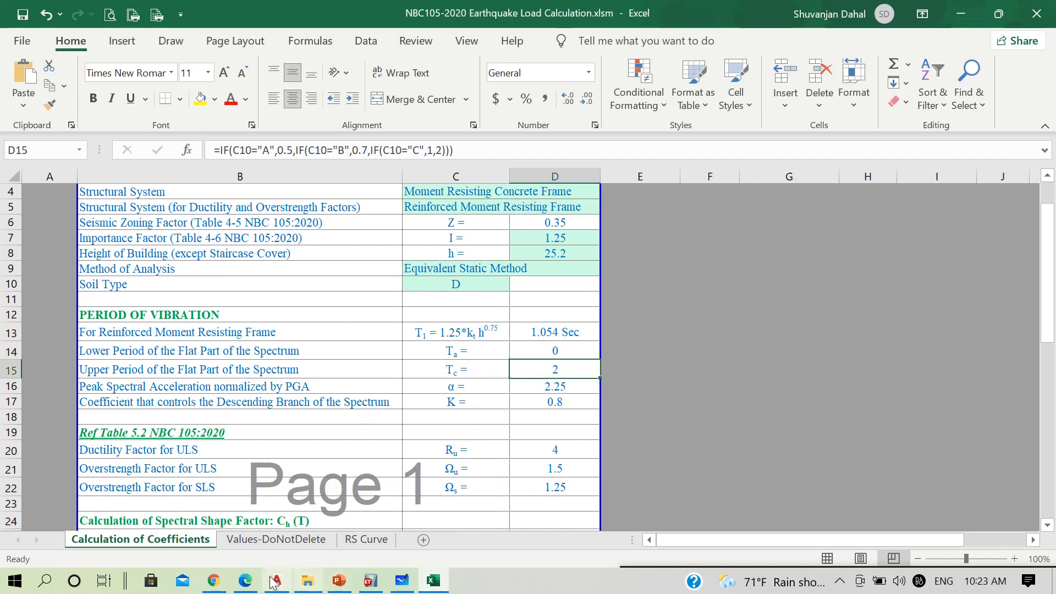
Switch to NBC 105 2020.pdf, select α for Soil Type D in Table 4-1, and compare it with the workbook's peak spectral acceleration
{"action": "left_click", "coordinate": [246, 582]}
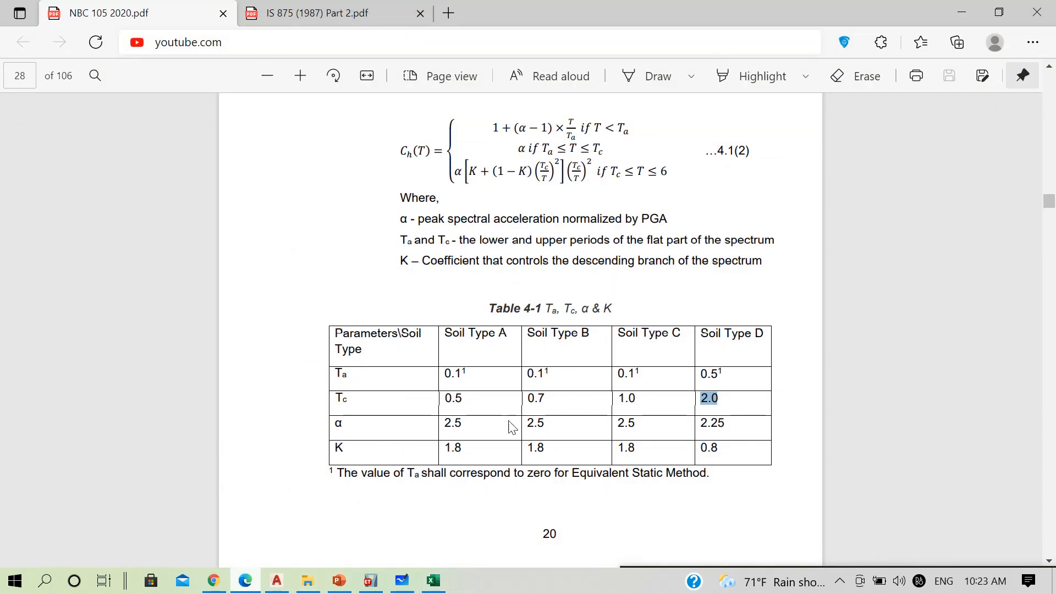
{"action": "double_click", "coordinate": [714, 422]}
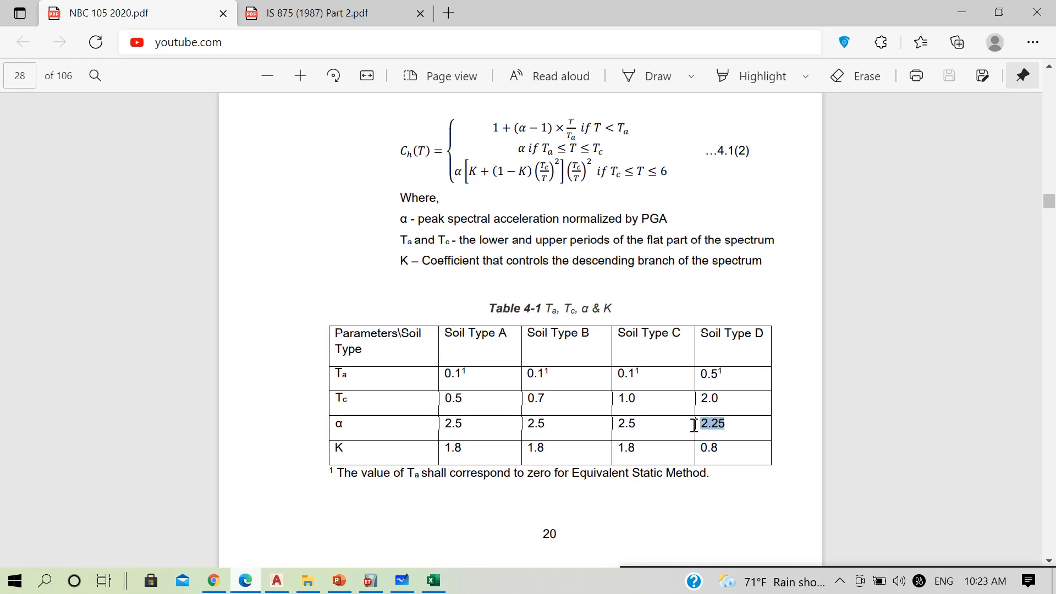
{"action": "left_click", "coordinate": [973, 8]}
{"action": "left_click", "coordinate": [559, 388]}
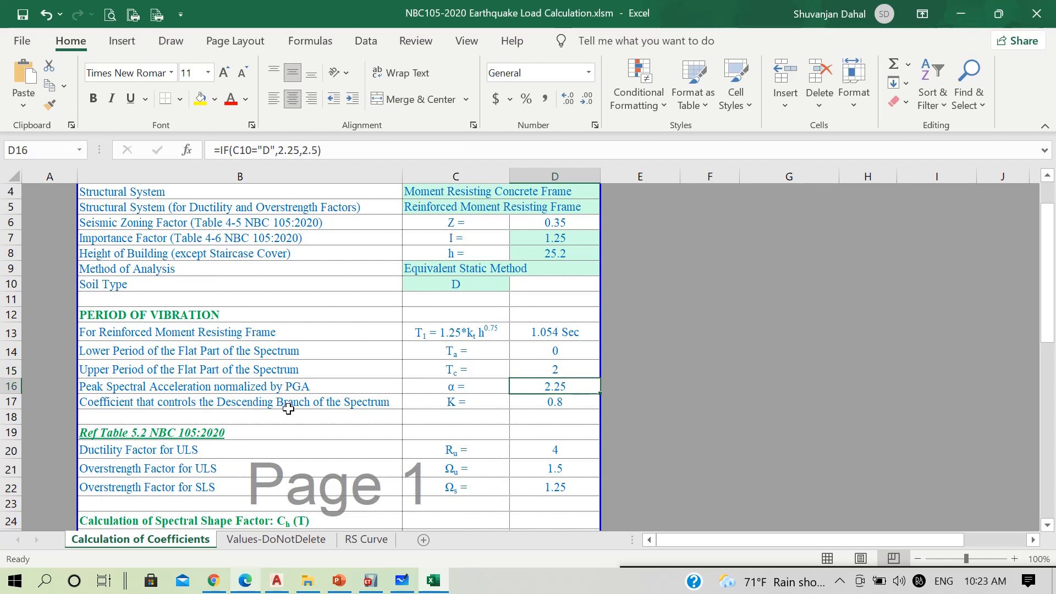
Inspect the workbook's K coefficient and compare it with the Soil Type D value of K in Table 4-1 of NBC 105 2020.pdf
{"action": "left_click", "coordinate": [467, 402]}
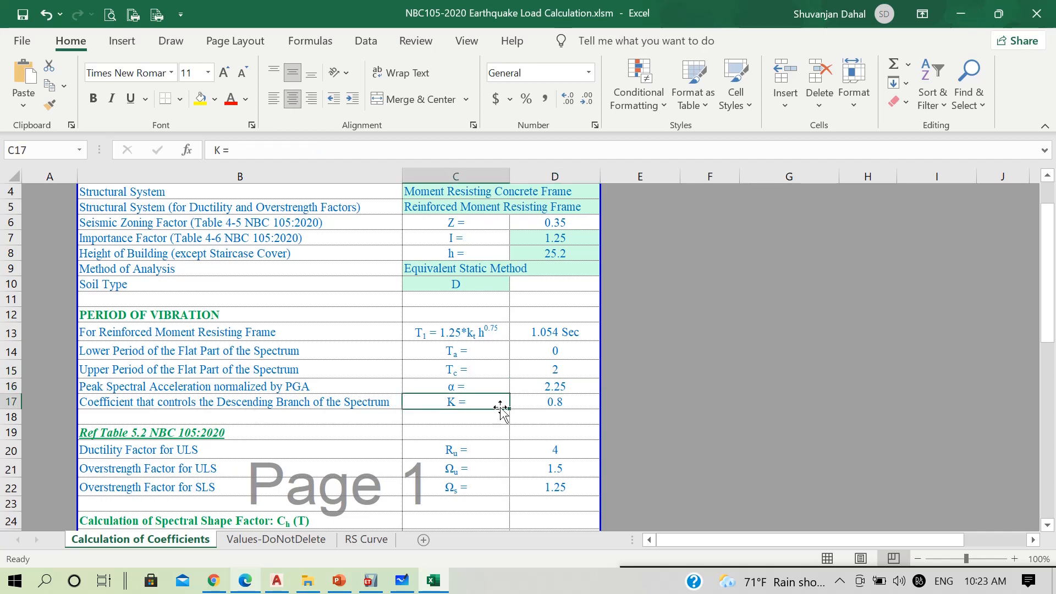
{"action": "left_click", "coordinate": [554, 402]}
{"action": "left_click", "coordinate": [246, 580]}
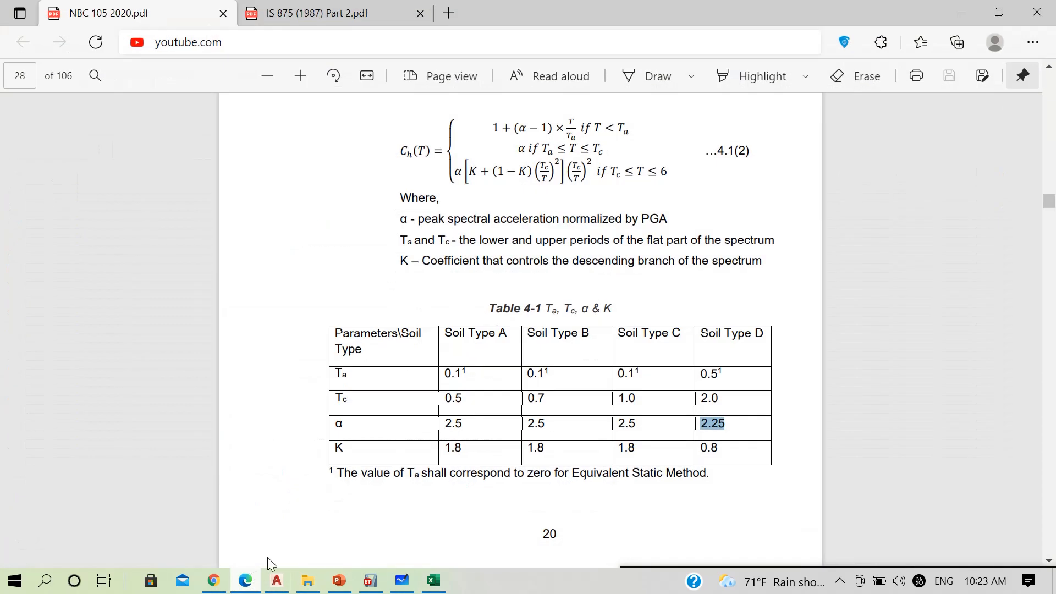
{"action": "left_click_drag", "start_coordinate": [722, 445], "coordinate": [694, 447]}
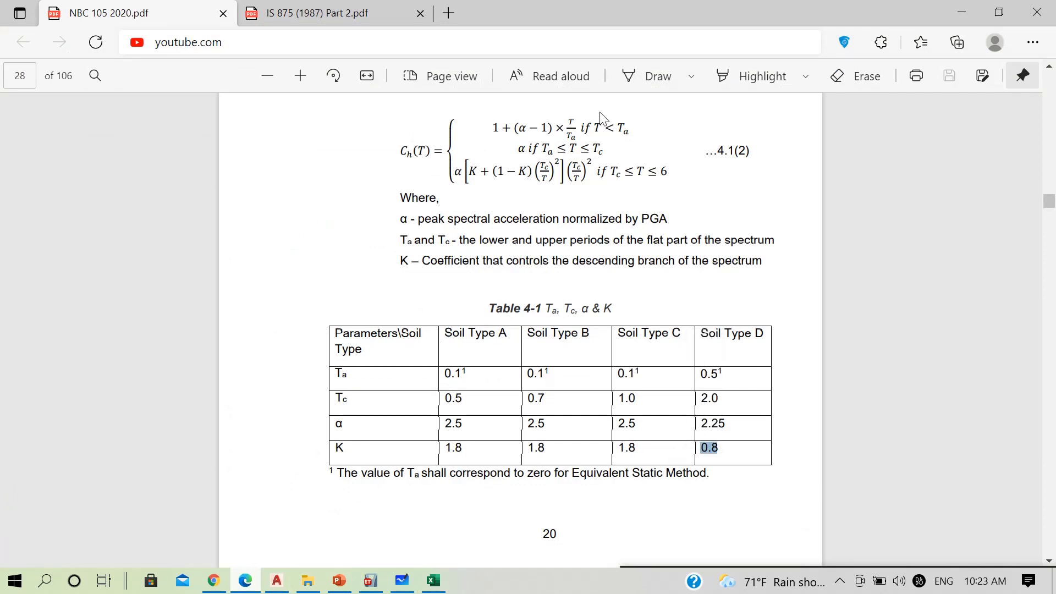
Examine the period range conditions of the spectral shape factor equation 4.1(2), selecting the Ta ≤ T ≤ Tc condition and the following Tc limit
{"action": "scroll", "coordinate": [610, 148], "scroll_direction": "up", "scroll_amount": 2}
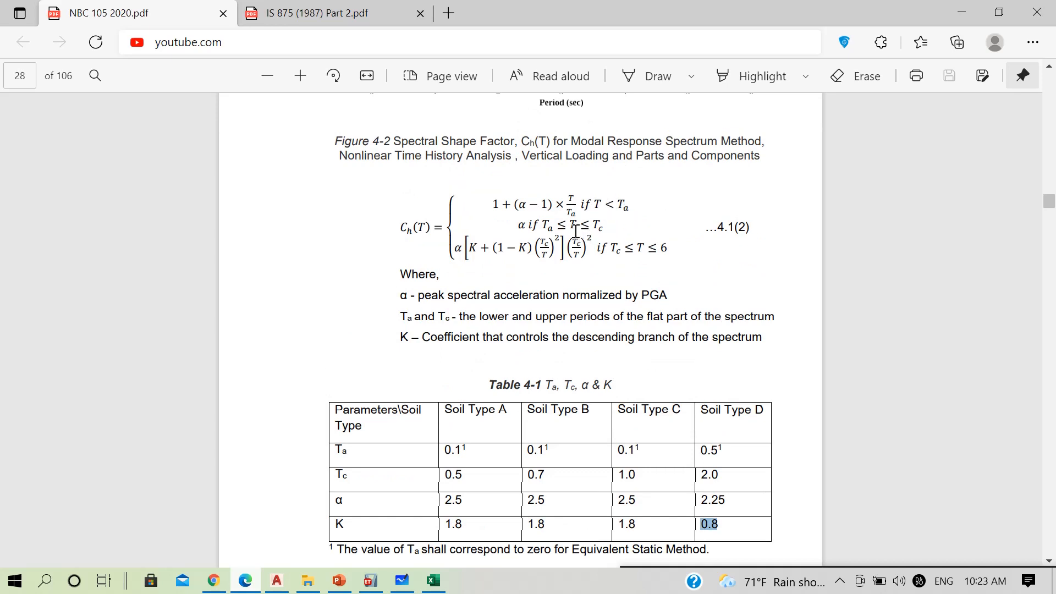
{"action": "left_click_drag", "start_coordinate": [544, 225], "coordinate": [601, 231]}
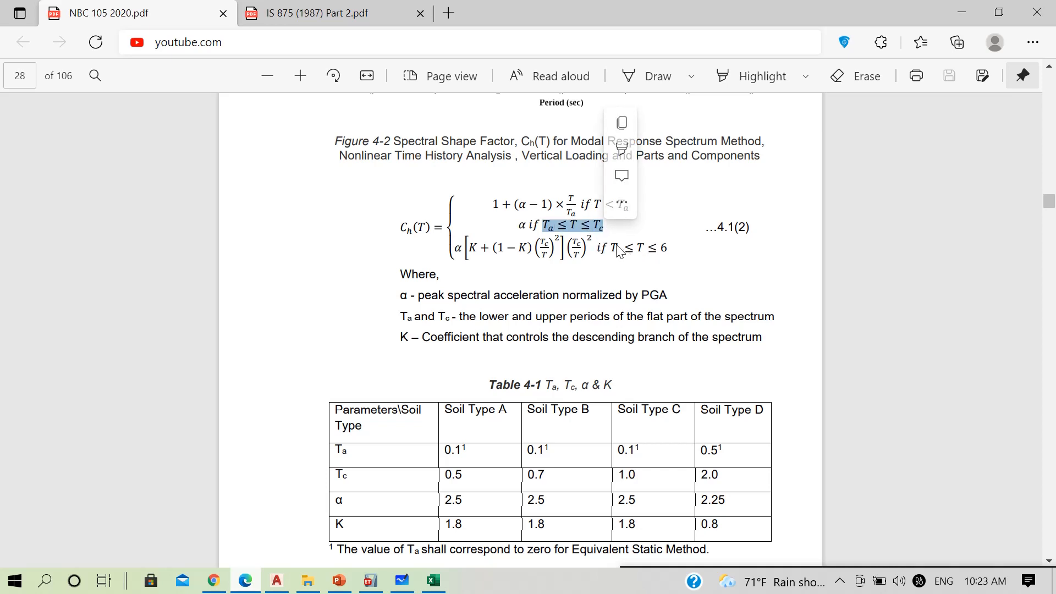
{"action": "left_click_drag", "start_coordinate": [612, 251], "coordinate": [621, 251]}
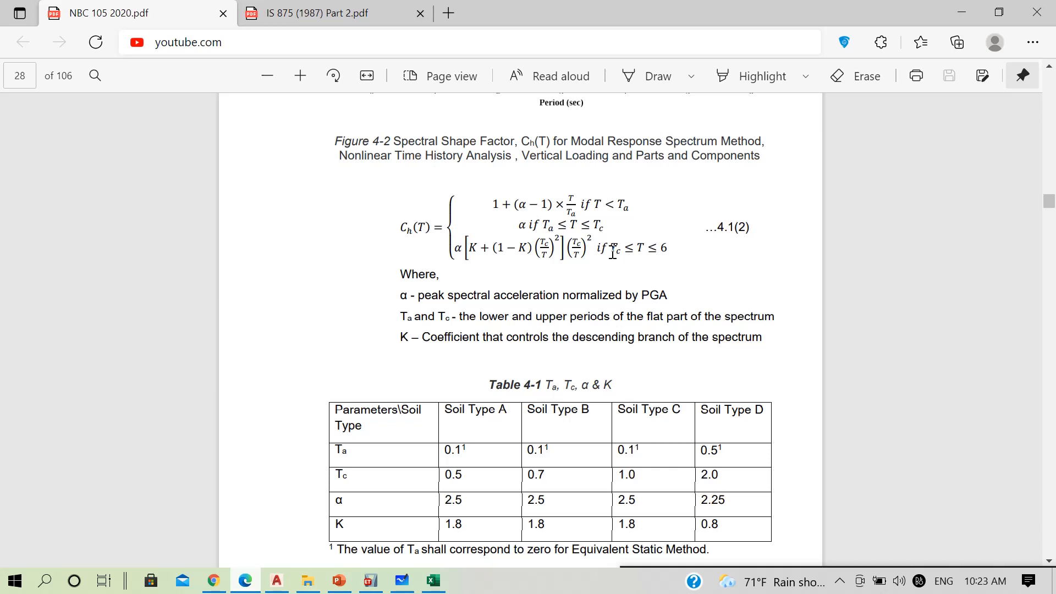
{"action": "left_click", "coordinate": [677, 251]}
Return to the Excel workbook and review the Calculation of Spectral Shape Factor section on the Calculation of Coefficients sheet
{"action": "left_click", "coordinate": [961, 13]}
{"action": "scroll", "coordinate": [291, 390], "scroll_direction": "down", "scroll_amount": 1}
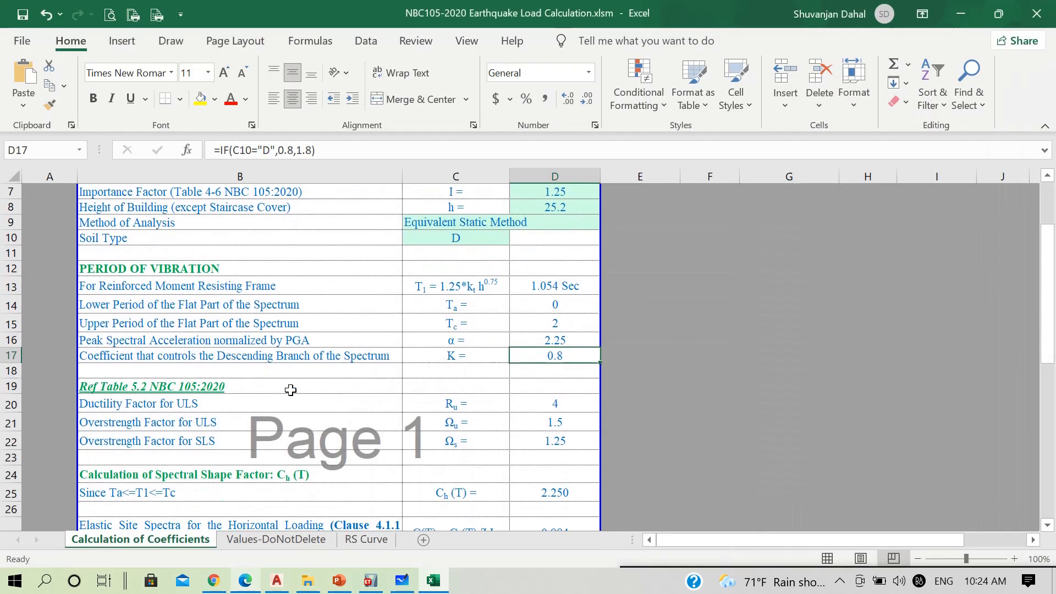
{"action": "scroll", "coordinate": [291, 390], "scroll_direction": "down", "scroll_amount": 2}
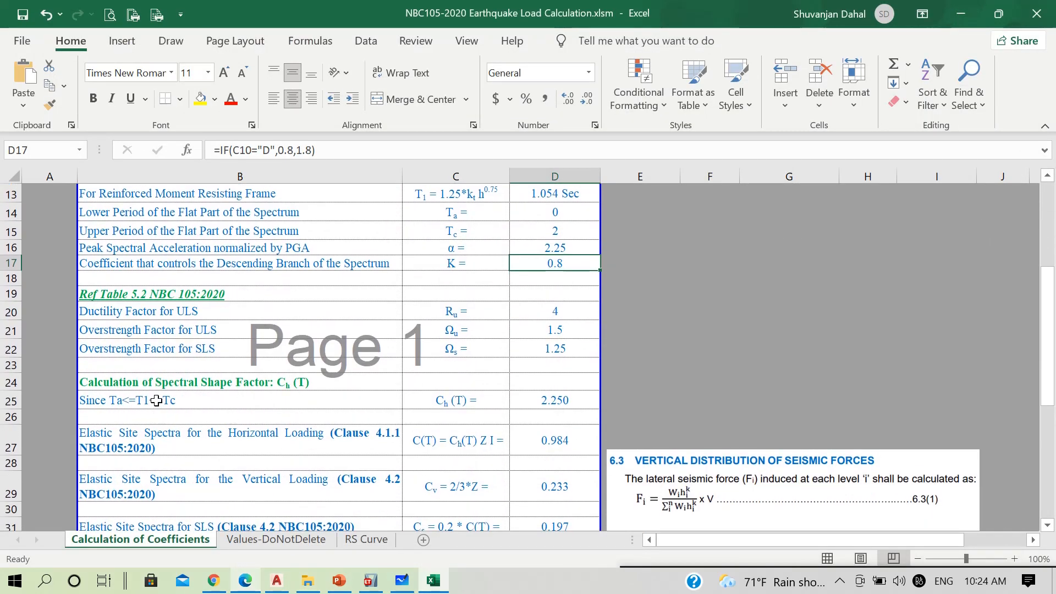
Compare the workbook's Ta<=T1<=Tc condition with the matching α branch of equation 4.1(2) in NBC 105 2020.pdf, and inspect the Ch(T) formula
{"action": "left_click", "coordinate": [156, 401]}
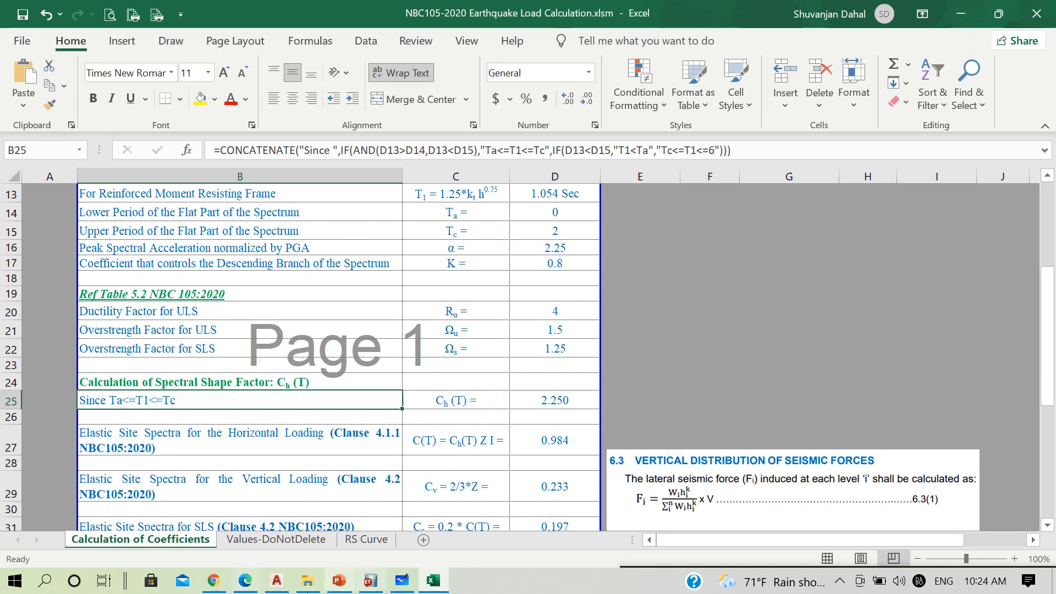
{"action": "left_click", "coordinate": [245, 581]}
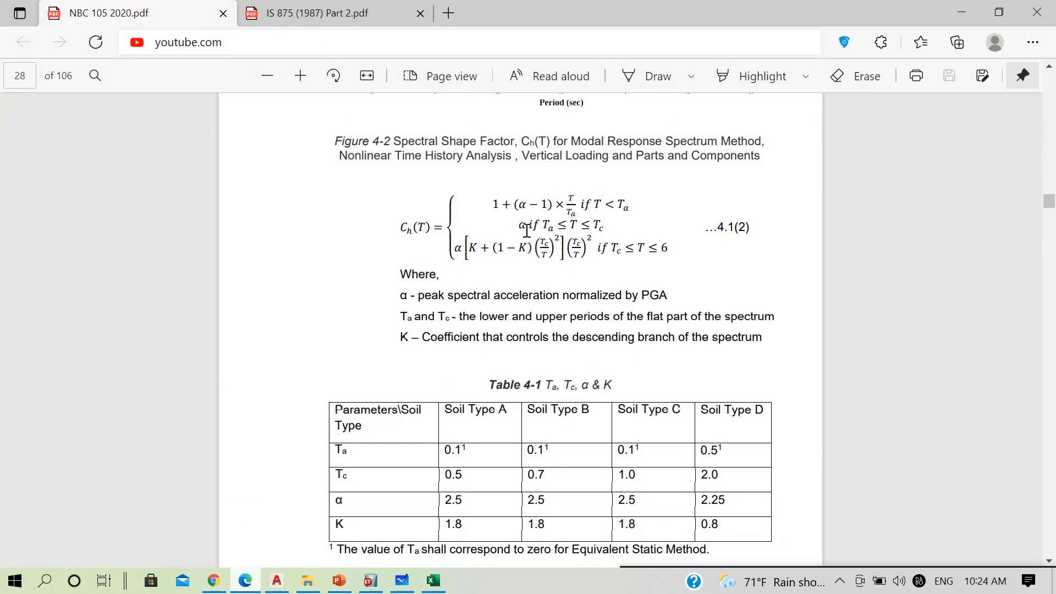
{"action": "left_click_drag", "start_coordinate": [517, 225], "coordinate": [553, 226]}
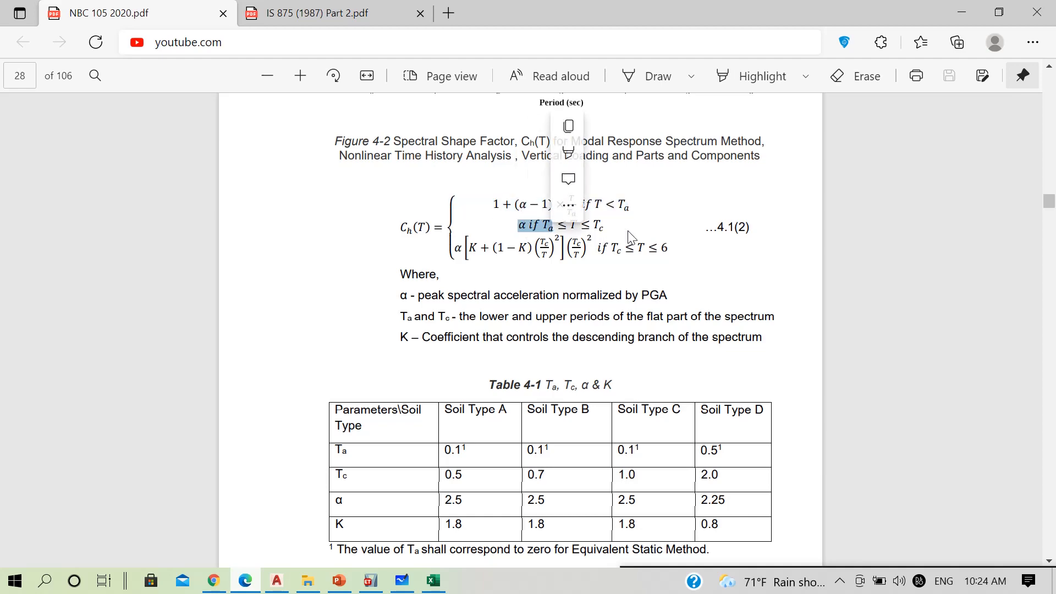
{"action": "left_click", "coordinate": [725, 505]}
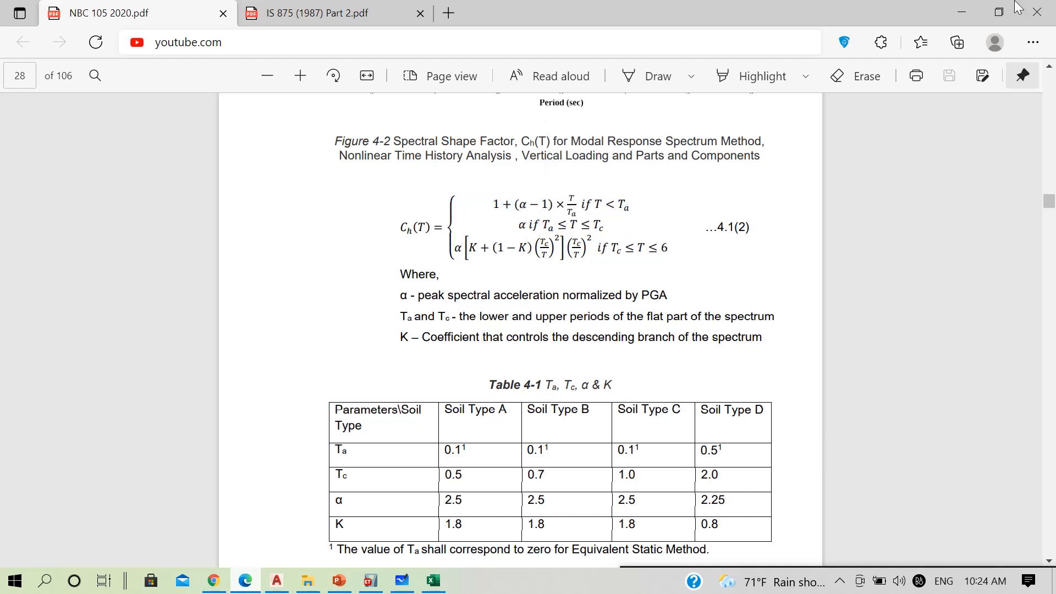
{"action": "left_click", "coordinate": [963, 10]}
{"action": "left_click", "coordinate": [545, 400]}
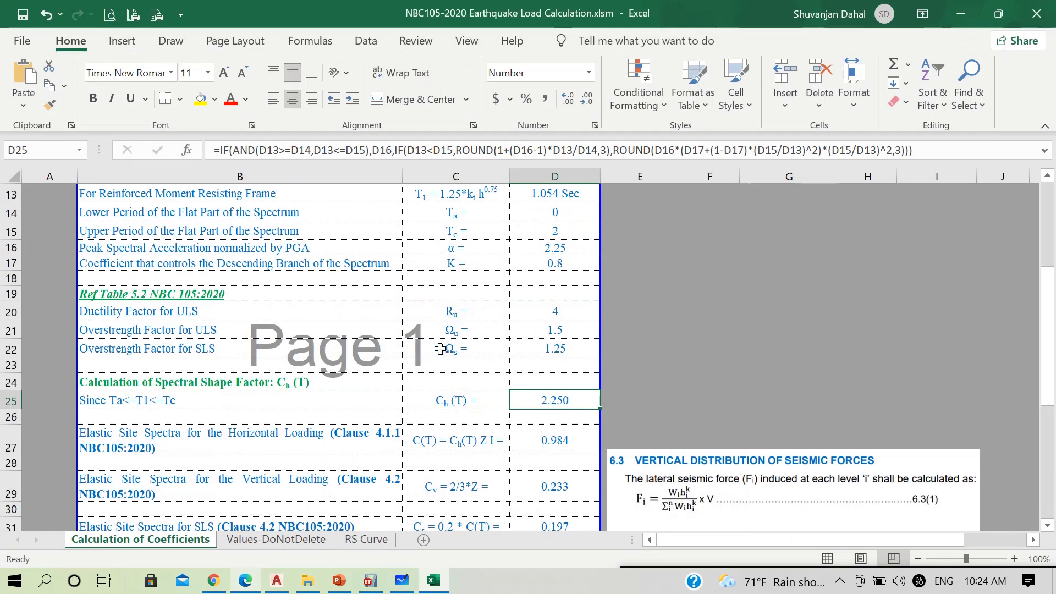
Review the ductility and overstrength factor rows under Ref Table 5.2, and check the structural system input that governs them
{"action": "left_click_drag", "start_coordinate": [140, 311], "coordinate": [528, 348]}
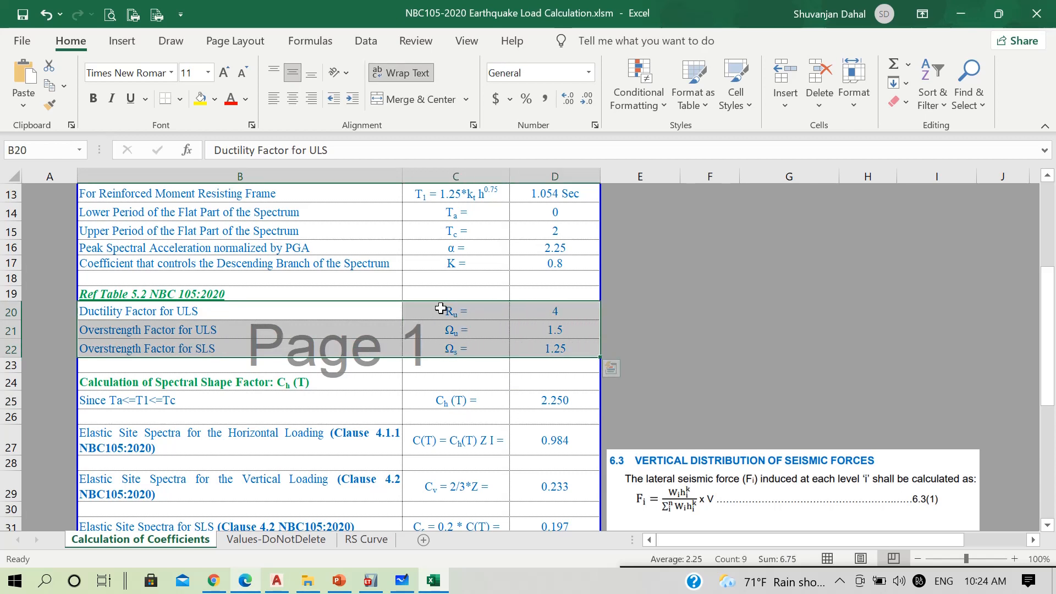
{"action": "scroll", "coordinate": [459, 305], "scroll_direction": "up", "scroll_amount": 2}
{"action": "scroll", "coordinate": [458, 306], "scroll_direction": "up", "scroll_amount": 2}
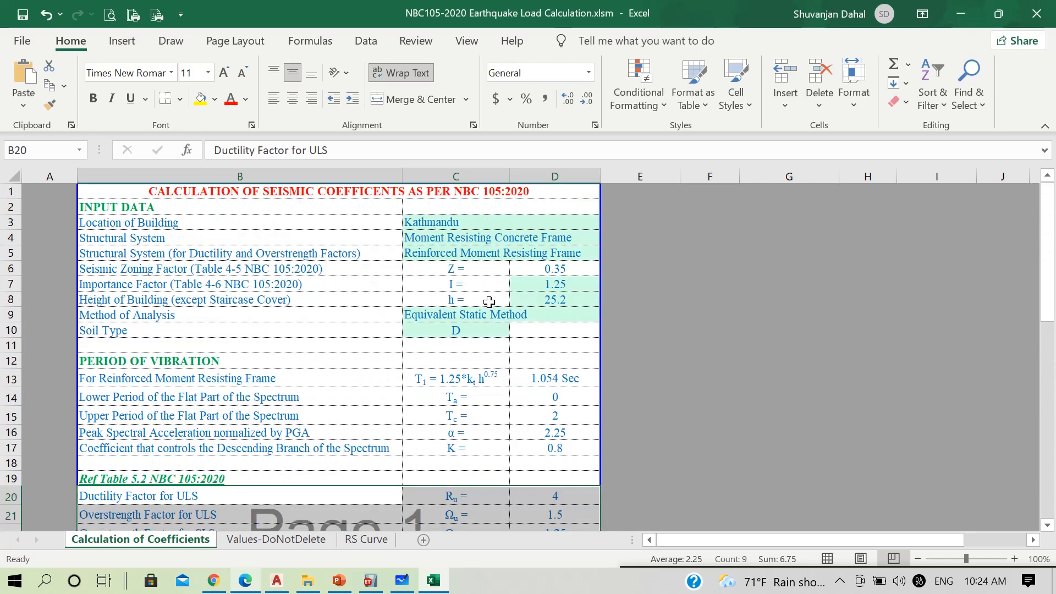
{"action": "left_click", "coordinate": [453, 251]}
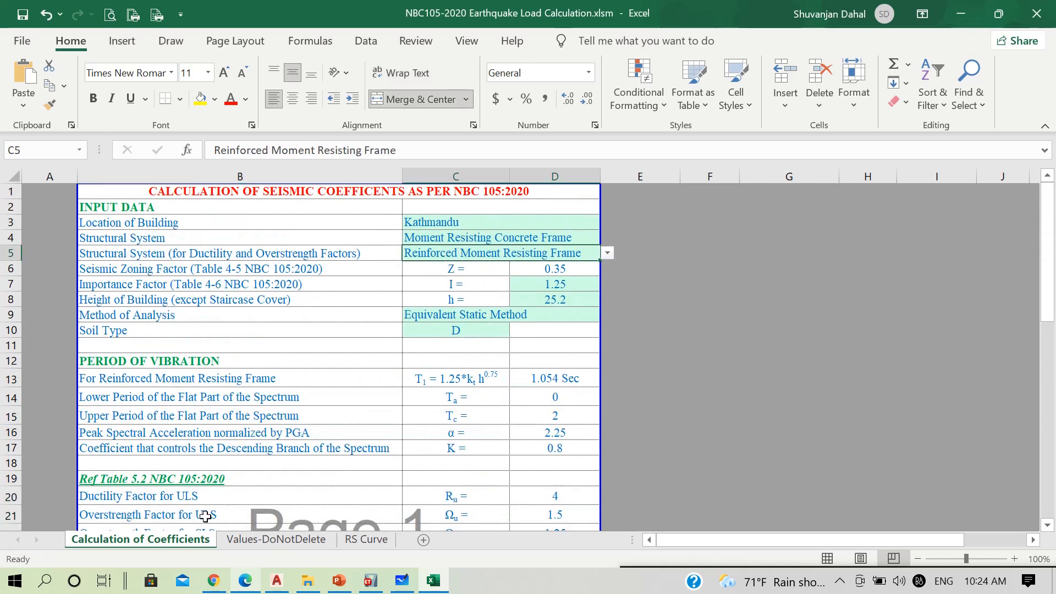
Look up the Rμ, Ωu and Ωs values for Reinforced Moment Resisting Frame in the structural system table on the Values-DoNotDelete sheet
{"action": "left_click", "coordinate": [239, 539]}
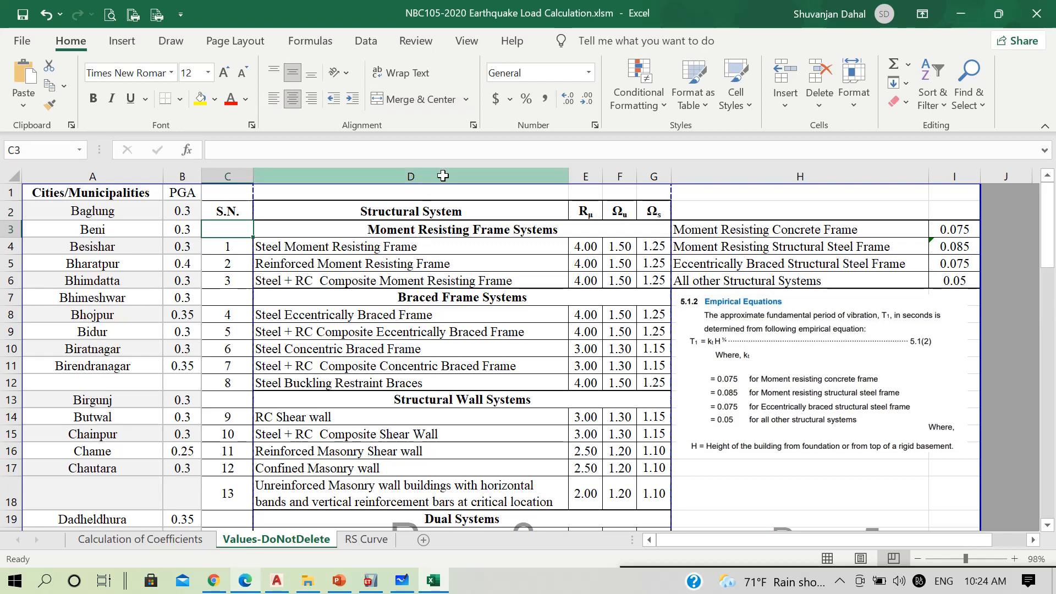
{"action": "left_click_drag", "start_coordinate": [437, 193], "coordinate": [509, 330]}
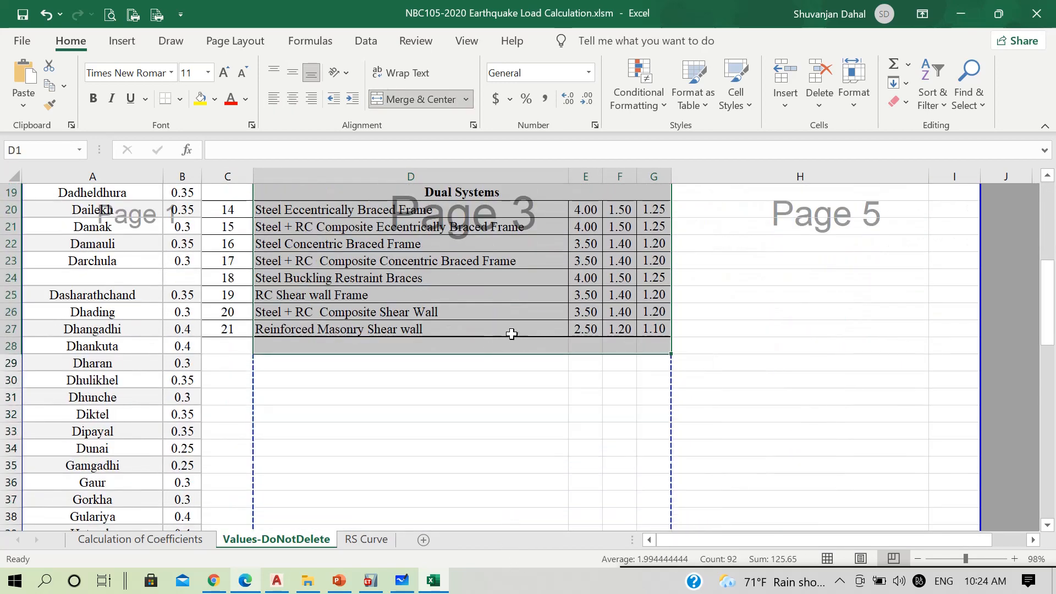
{"action": "scroll", "coordinate": [559, 259], "scroll_direction": "up", "scroll_amount": 6}
{"action": "key", "text": "ctrl+c"}
{"action": "left_click_drag", "start_coordinate": [559, 260], "coordinate": [560, 246]}
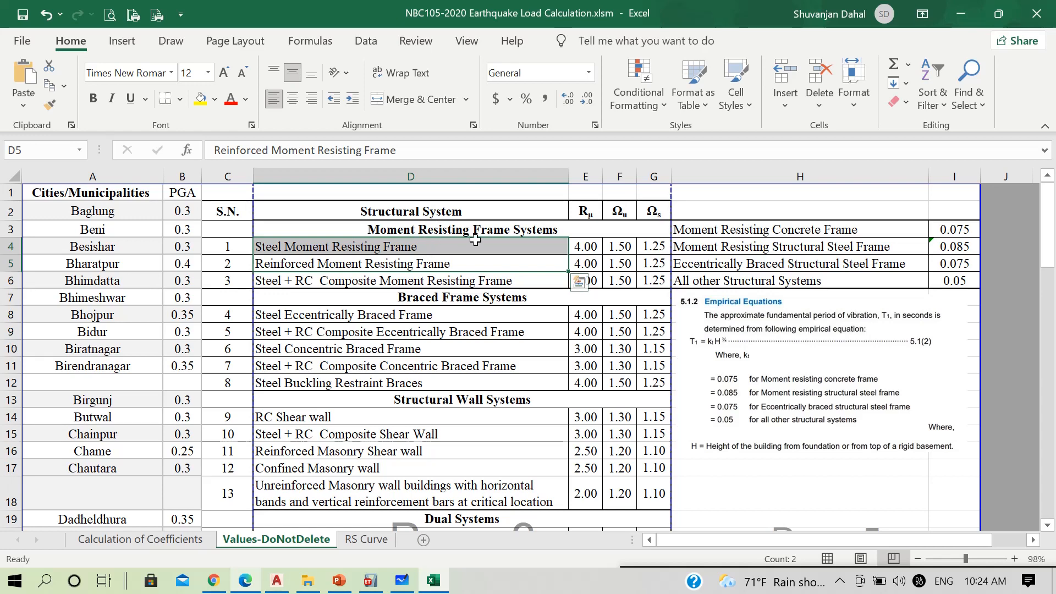
{"action": "left_click", "coordinate": [320, 265]}
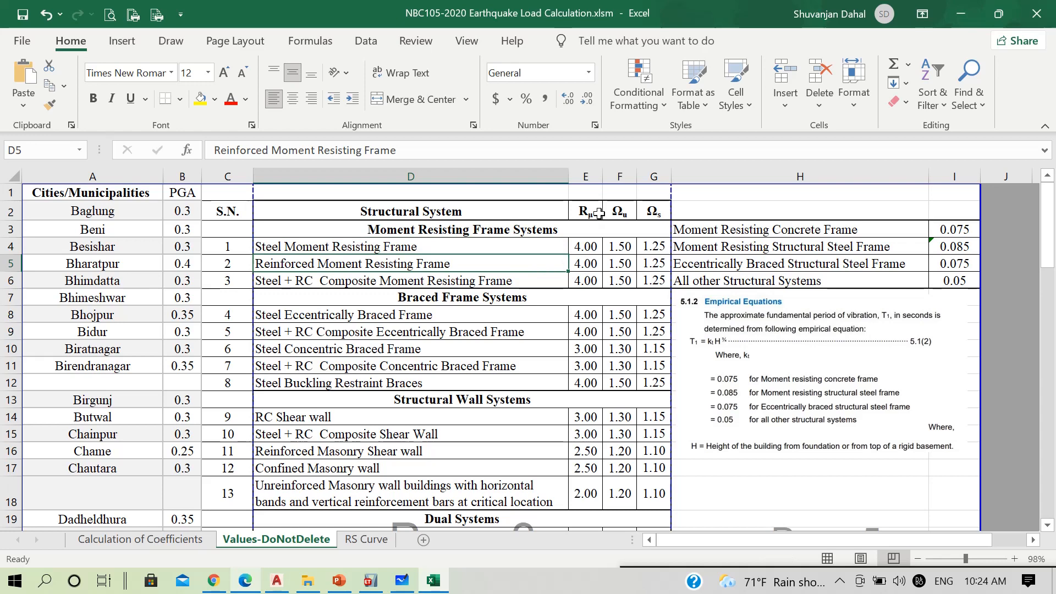
{"action": "left_click", "coordinate": [595, 263]}
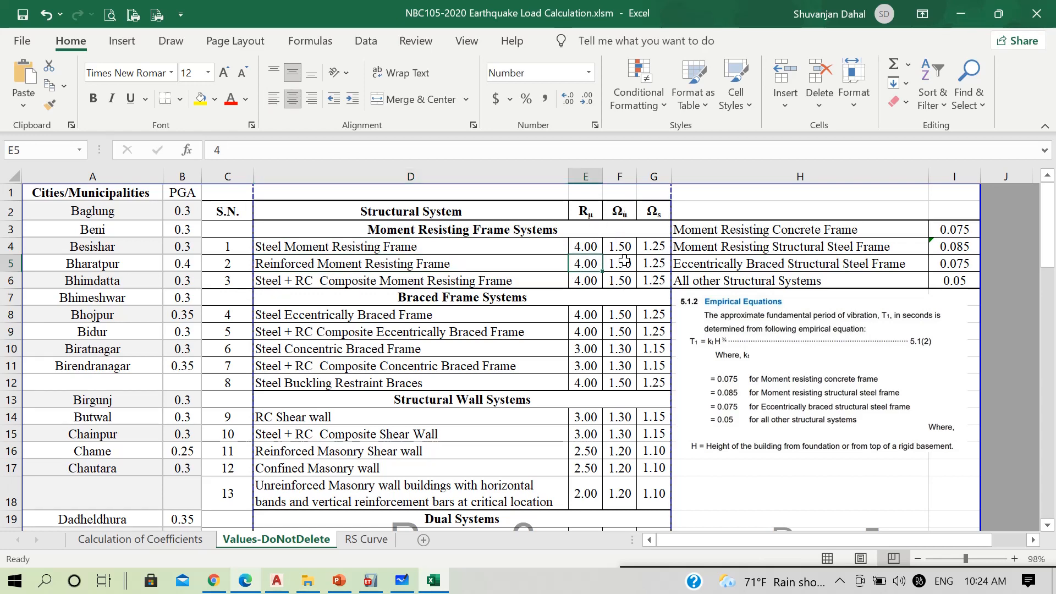
{"action": "left_click", "coordinate": [623, 265]}
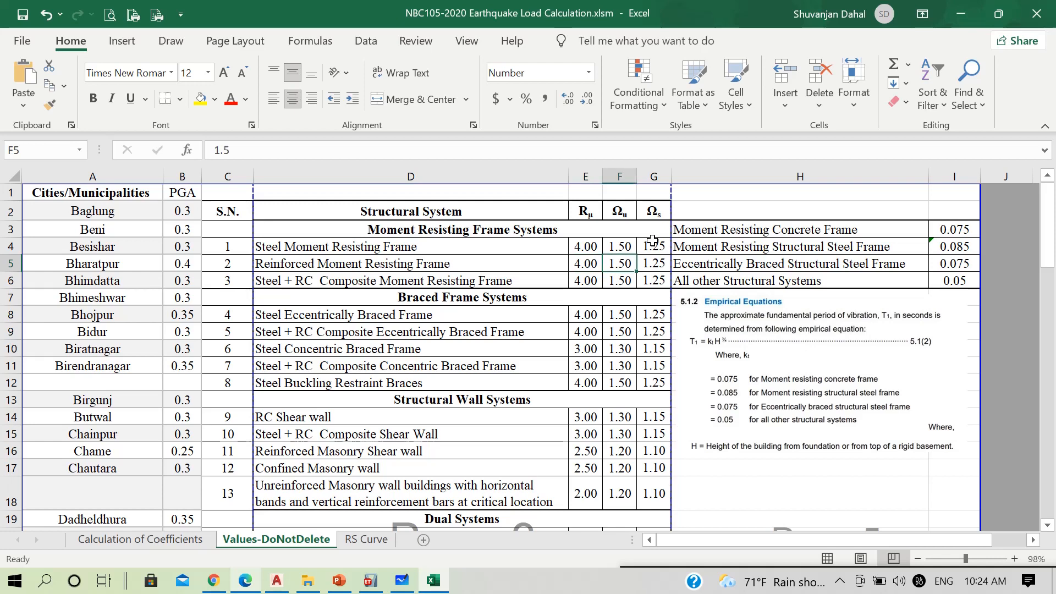
{"action": "left_click", "coordinate": [651, 266]}
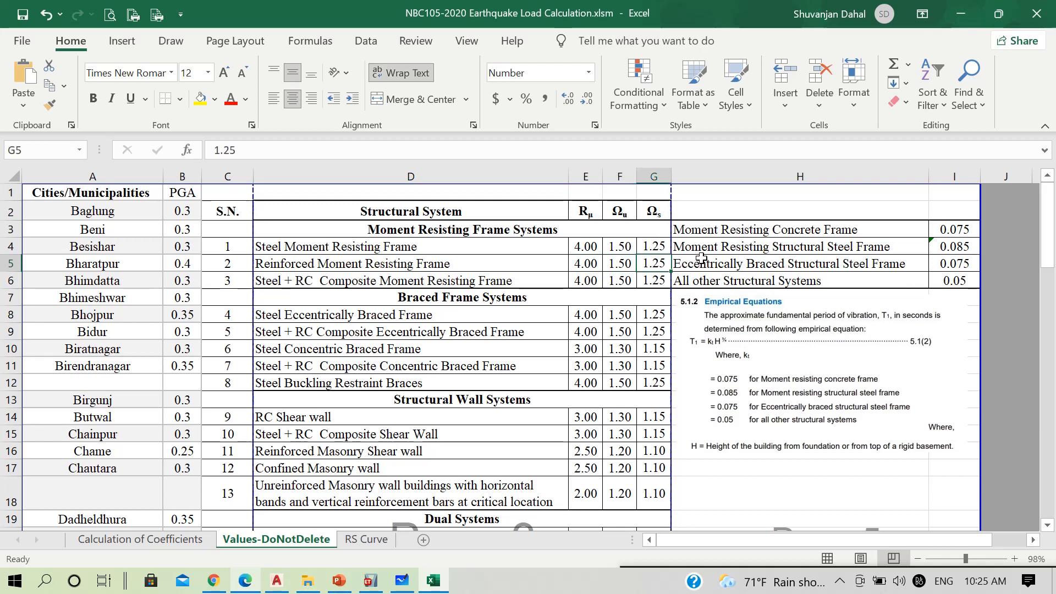
Return to the Calculation of Coefficients sheet and inspect the values for Ru, Ωu and Ωs against the lookup table
{"action": "left_click", "coordinate": [966, 14]}
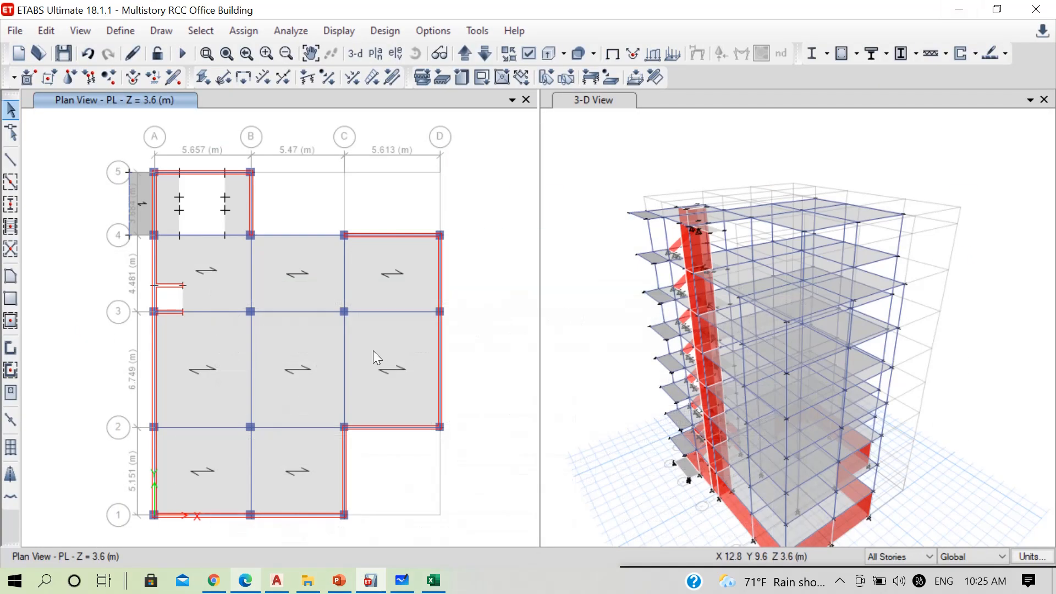
{"action": "left_click", "coordinate": [433, 580]}
{"action": "scroll", "coordinate": [427, 352], "scroll_direction": "down", "scroll_amount": 2}
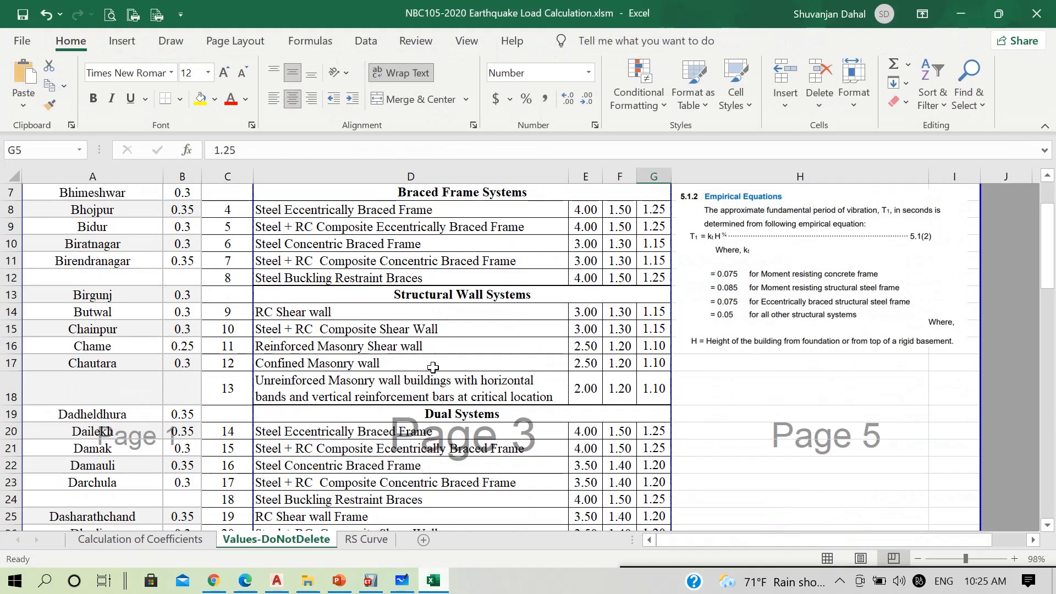
{"action": "left_click", "coordinate": [164, 540]}
{"action": "scroll", "coordinate": [559, 372], "scroll_direction": "down", "scroll_amount": 2}
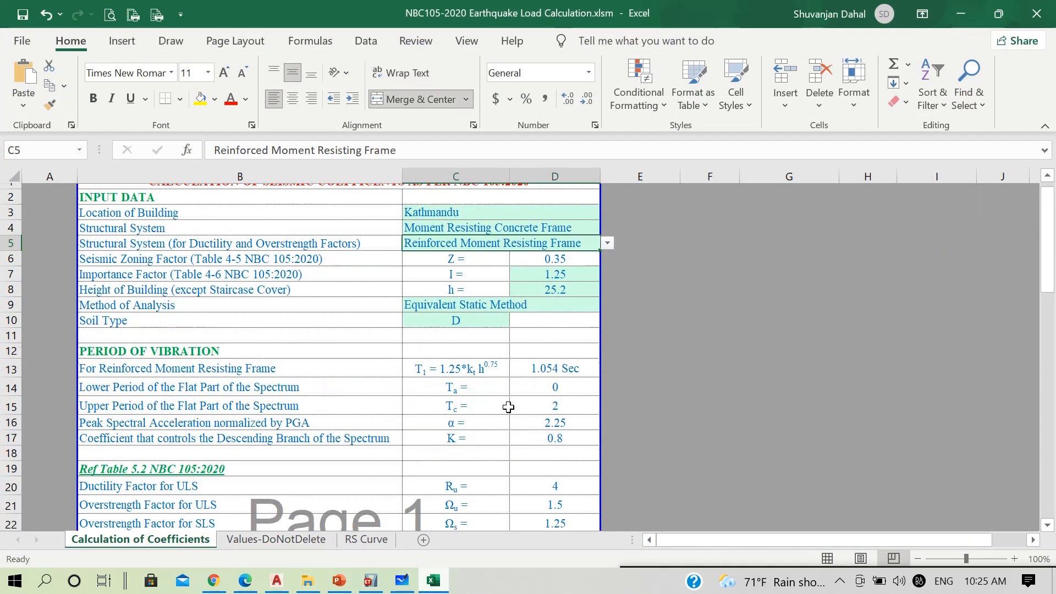
{"action": "left_click_drag", "start_coordinate": [549, 405], "coordinate": [556, 441]}
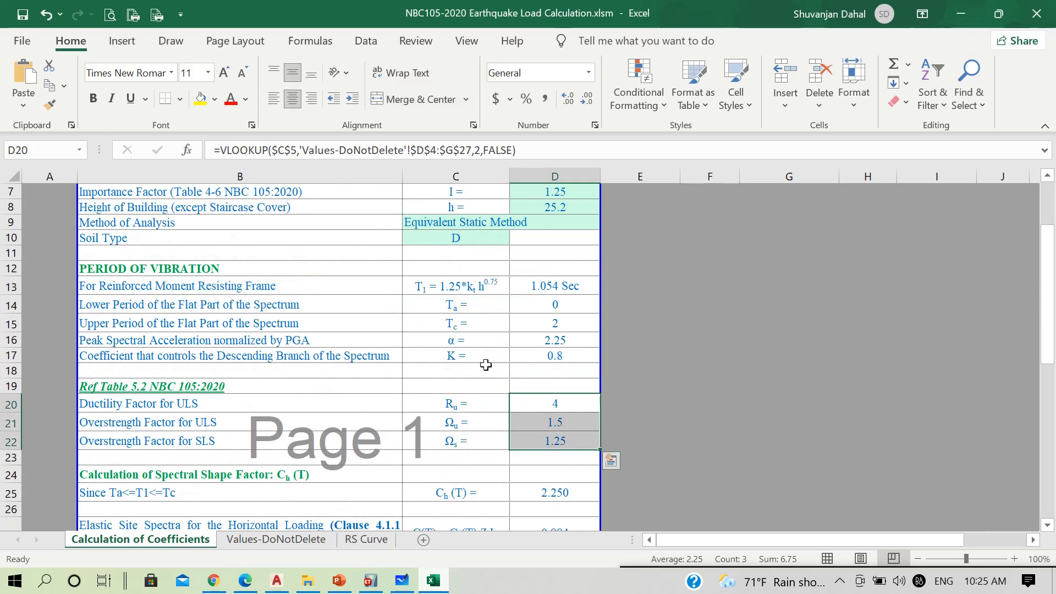
Examine how the horizontal elastic site spectra C(T) = Ch(T) Z I is calculated from the spectral shape factor
{"action": "scroll", "coordinate": [553, 440], "scroll_direction": "down", "scroll_amount": 3}
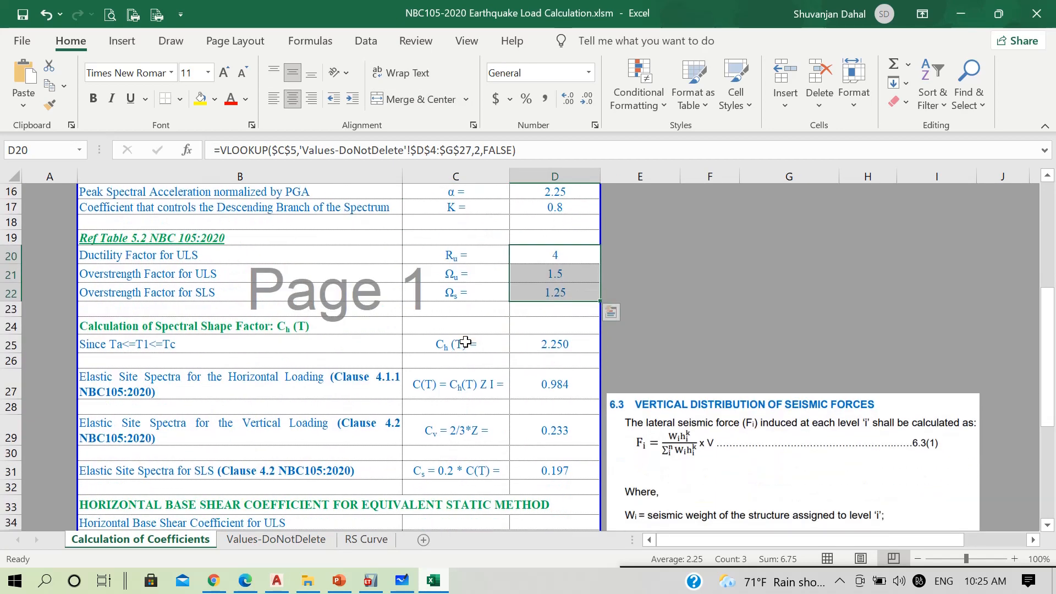
{"action": "left_click", "coordinate": [447, 351]}
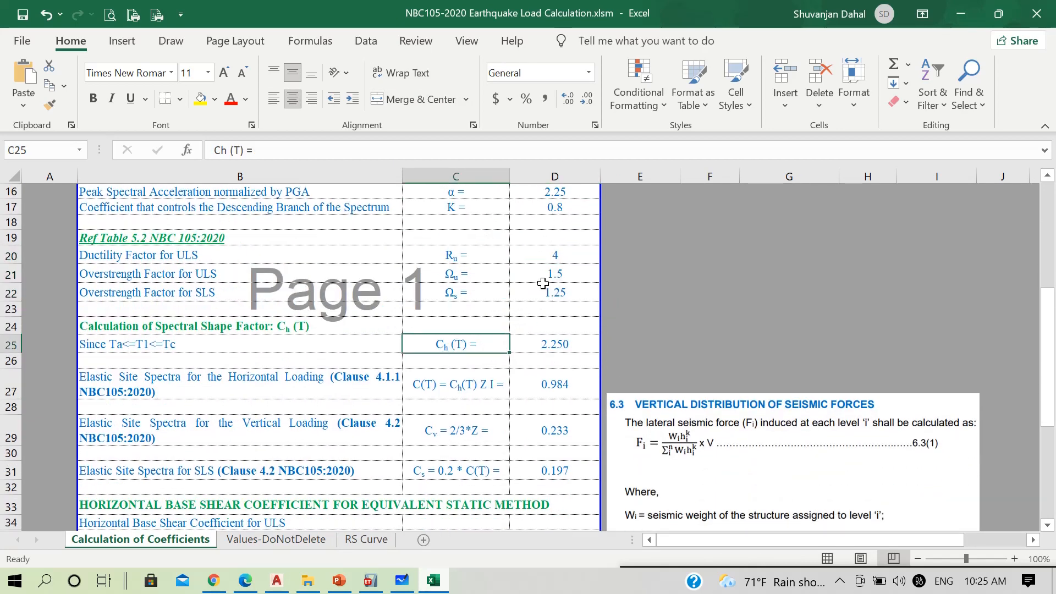
{"action": "left_click_drag", "start_coordinate": [452, 257], "coordinate": [472, 294]}
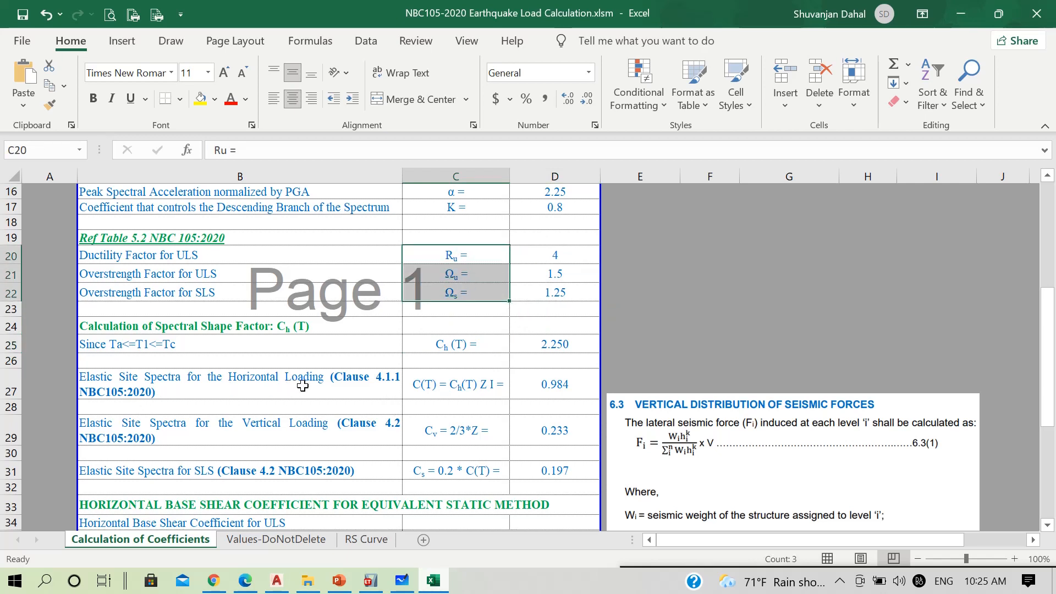
{"action": "left_click", "coordinate": [485, 389]}
{"action": "left_click", "coordinate": [458, 344]}
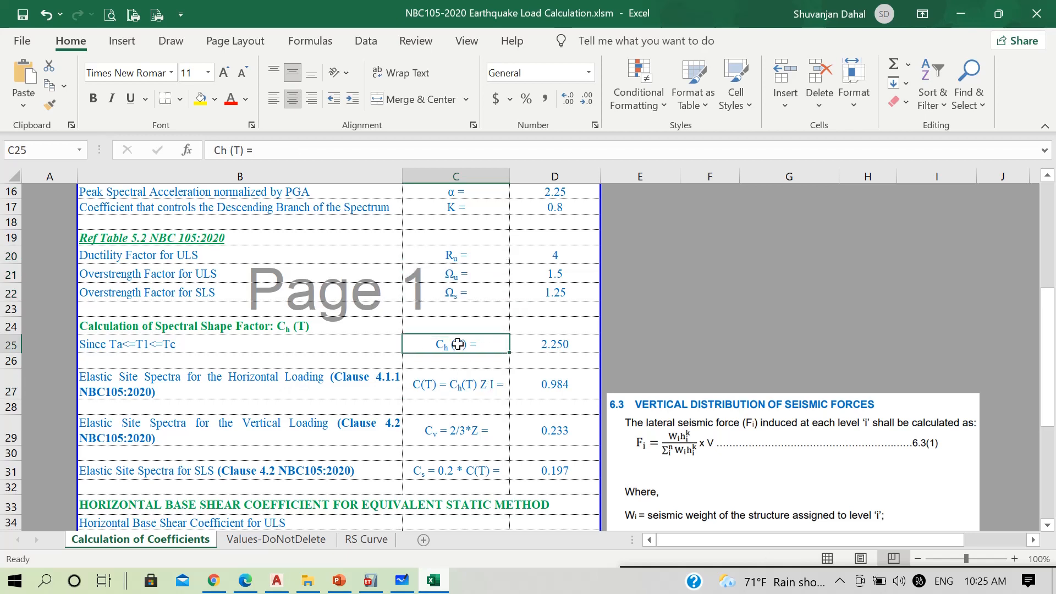
{"action": "left_click", "coordinate": [472, 392]}
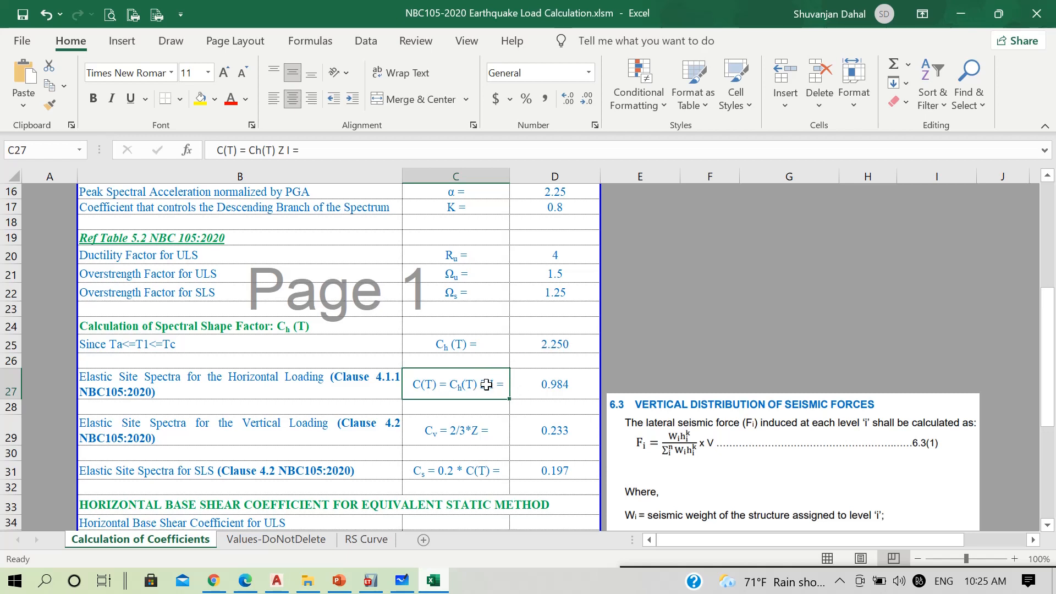
{"action": "left_click", "coordinate": [552, 385]}
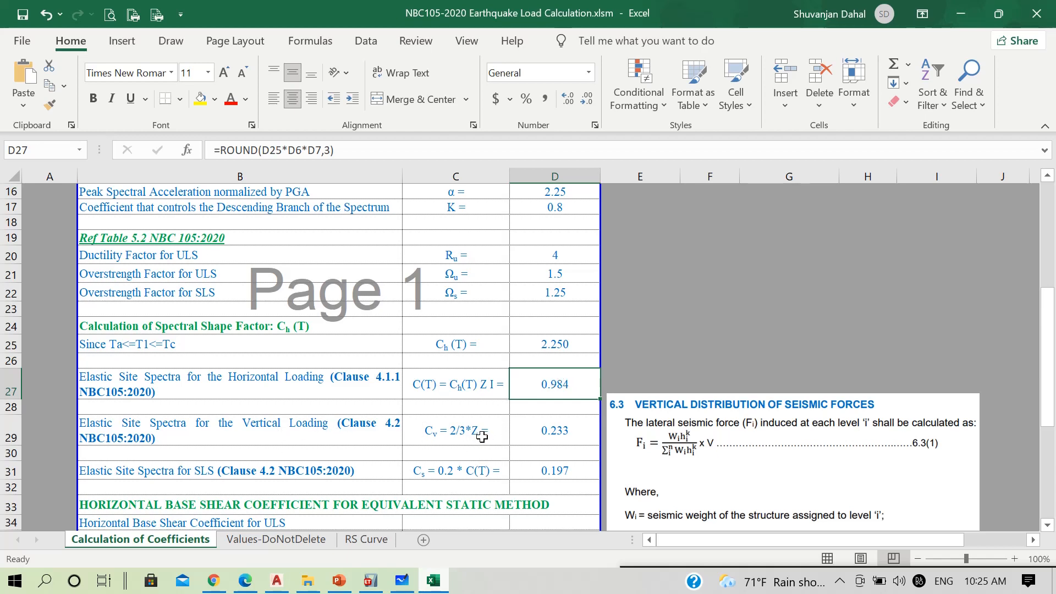
Inspect the vertical loading spectra formula Cv = 2/3*Z and trace the SLS spectra formula Cs = 0.2 * C(T) back to C(T)
{"action": "left_click", "coordinate": [544, 437]}
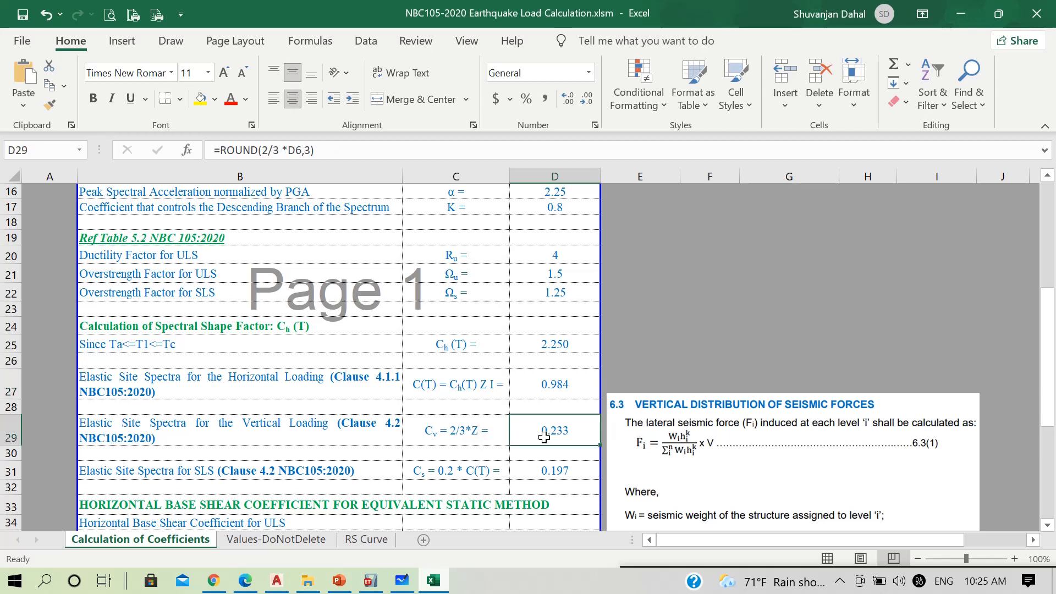
{"action": "scroll", "coordinate": [210, 451], "scroll_direction": "down", "scroll_amount": 1}
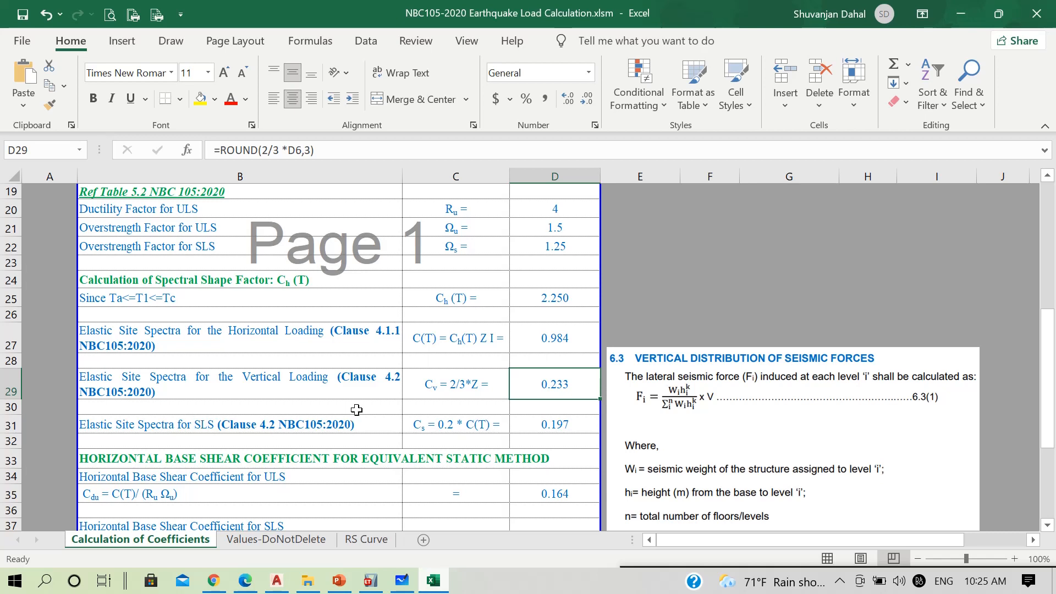
{"action": "left_click", "coordinate": [451, 431]}
{"action": "left_click", "coordinate": [456, 339]}
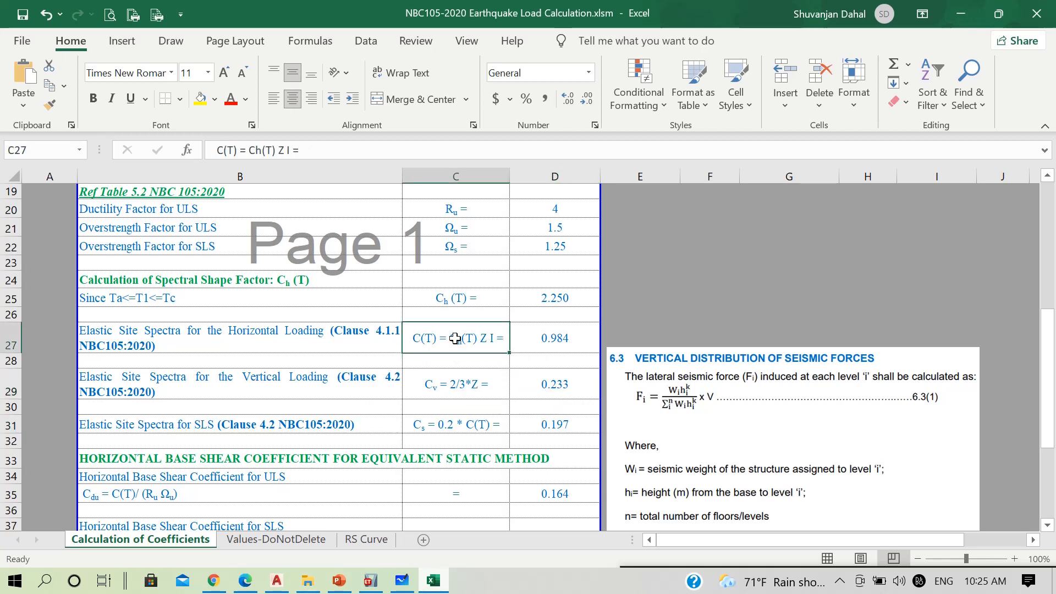
{"action": "left_click", "coordinate": [464, 429]}
{"action": "left_click", "coordinate": [555, 339]}
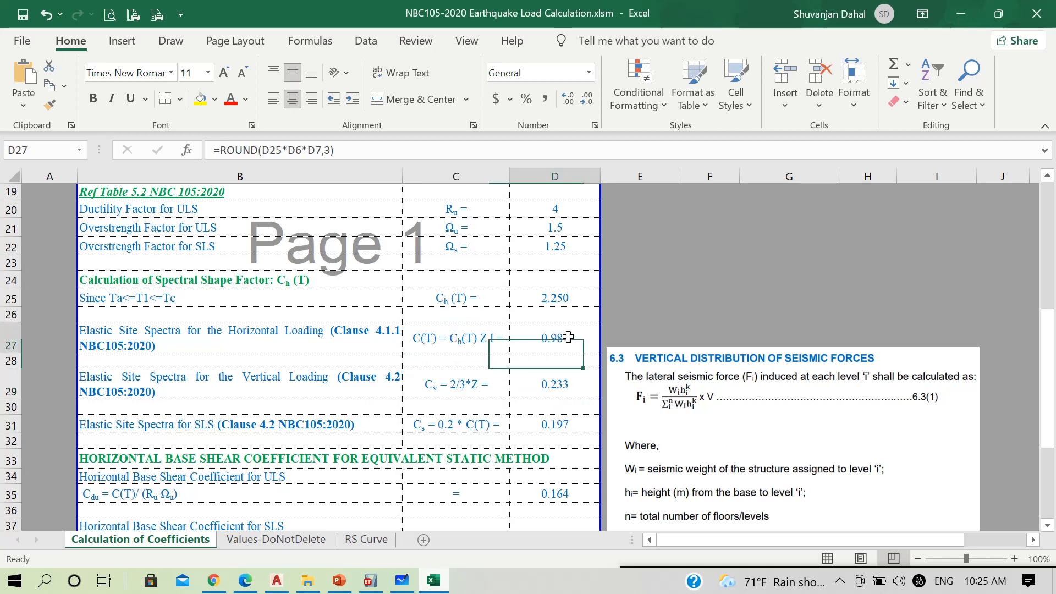
{"action": "left_click", "coordinate": [566, 424]}
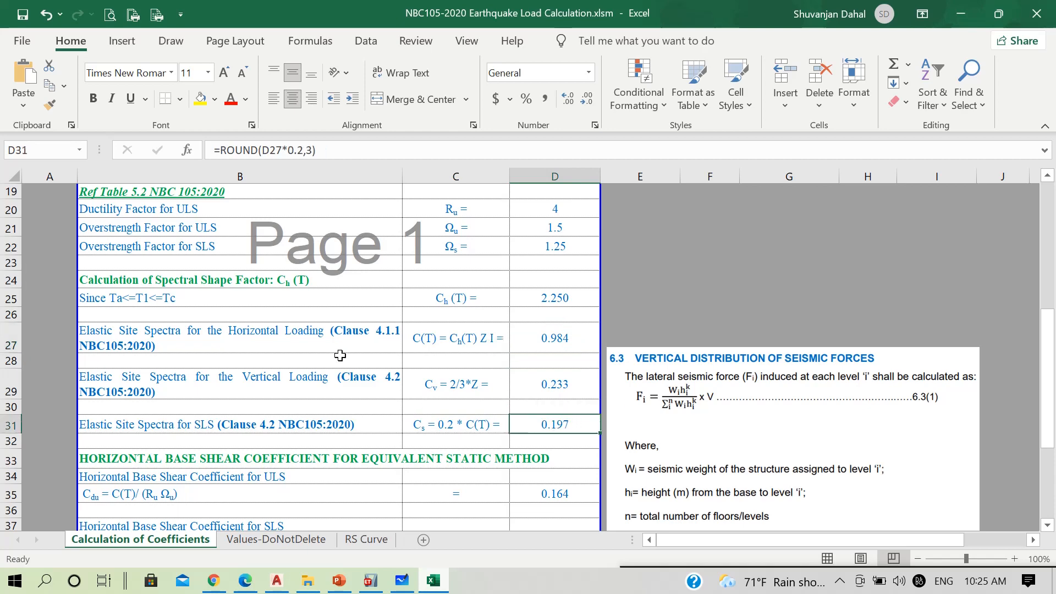
Trace the ULS horizontal base shear coefficient formula Cdu = C(T)/(Ru Ωu) back to C(T), Ru and Ωu
{"action": "scroll", "coordinate": [341, 359], "scroll_direction": "down", "scroll_amount": 1}
{"action": "scroll", "coordinate": [244, 230], "scroll_direction": "down", "scroll_amount": 1}
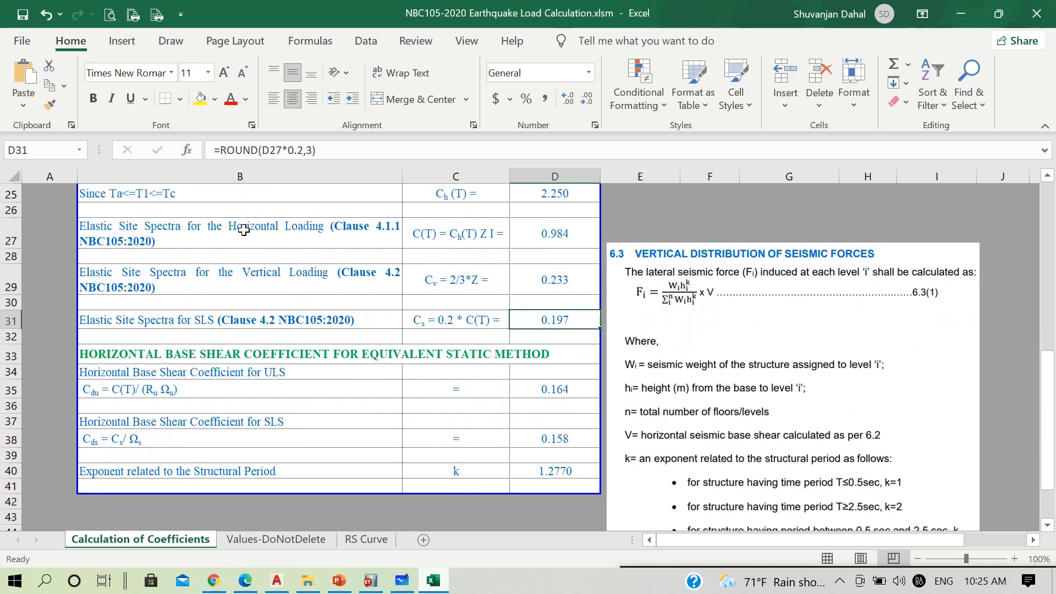
{"action": "scroll", "coordinate": [216, 263], "scroll_direction": "up", "scroll_amount": 1}
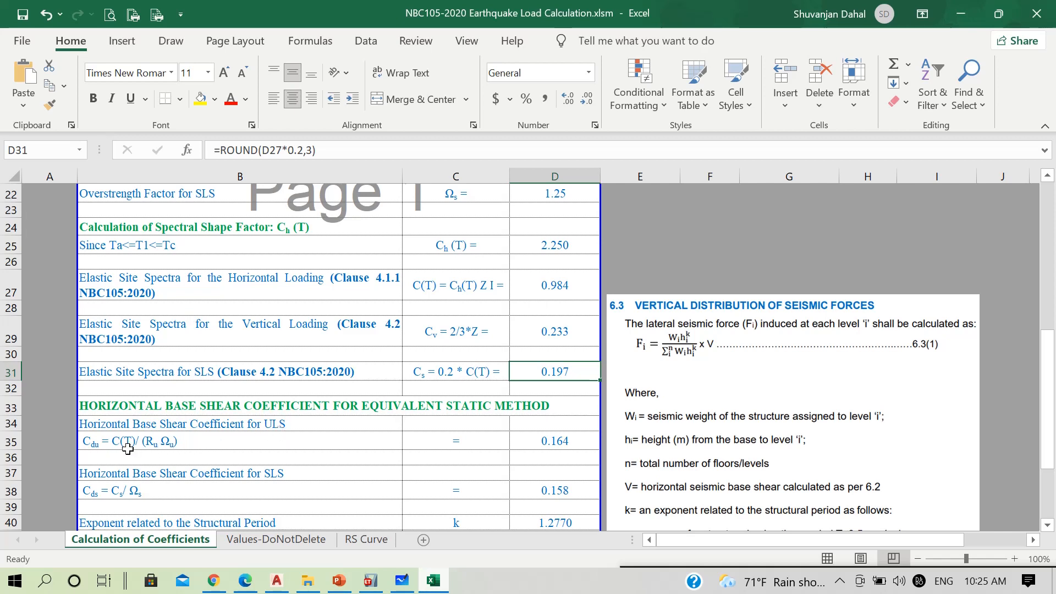
{"action": "left_click", "coordinate": [95, 447]}
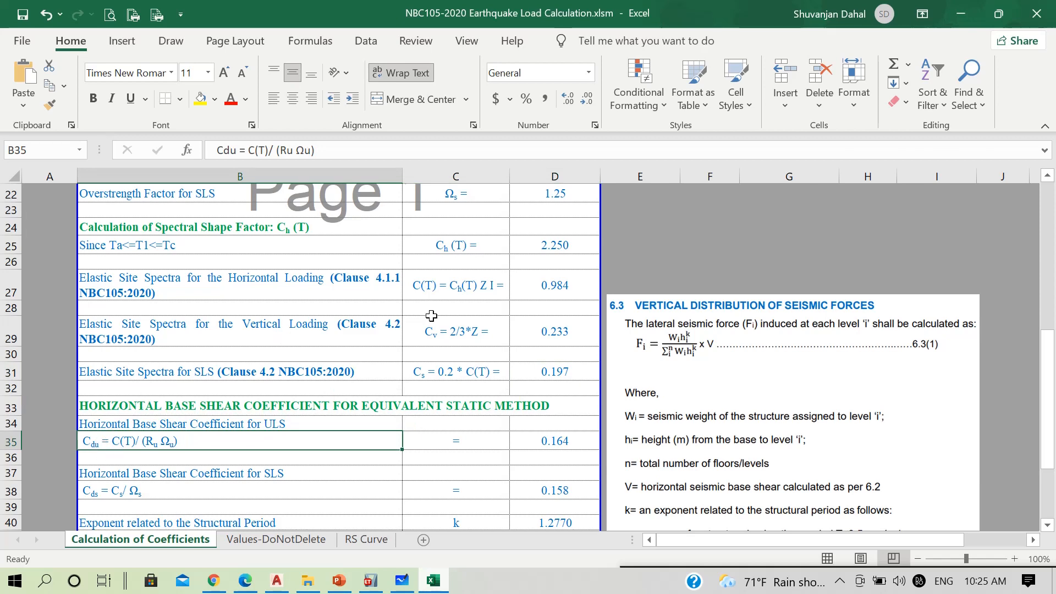
{"action": "left_click", "coordinate": [456, 284]}
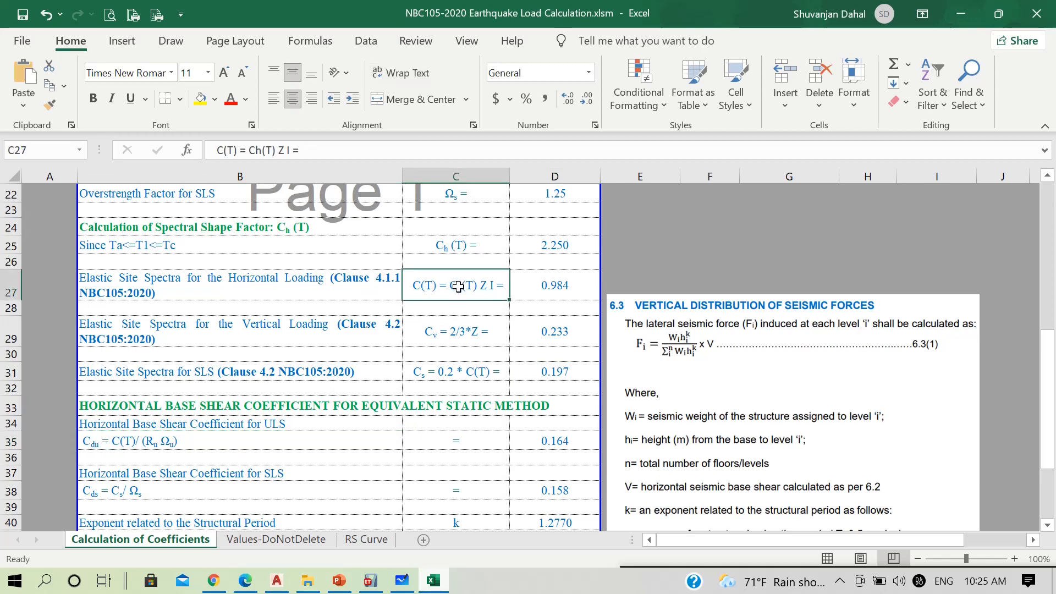
{"action": "scroll", "coordinate": [458, 286], "scroll_direction": "up", "scroll_amount": 1}
{"action": "left_click", "coordinate": [467, 211]}
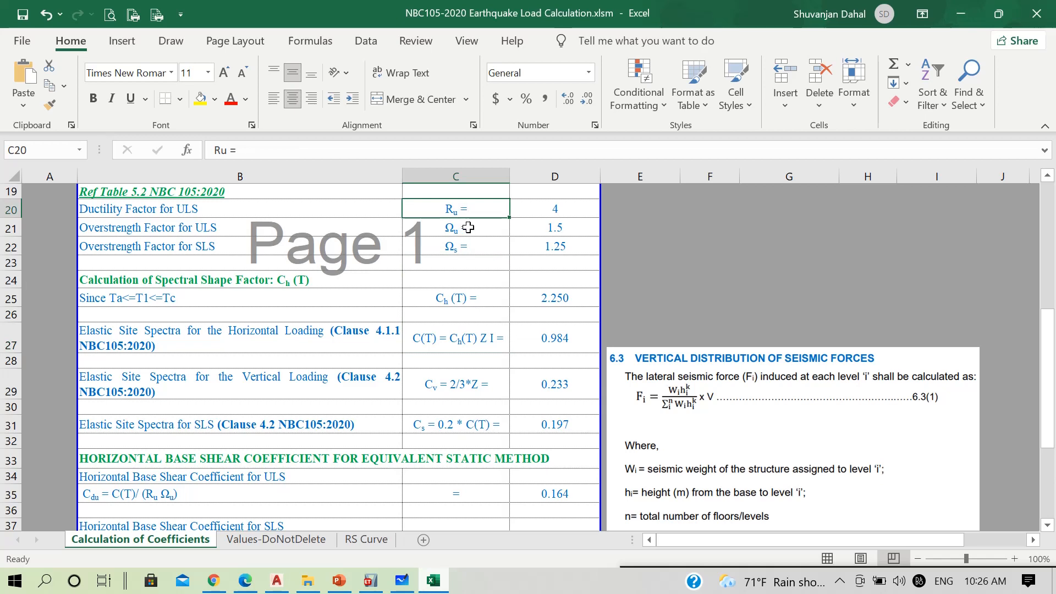
{"action": "left_click", "coordinate": [467, 232]}
{"action": "scroll", "coordinate": [467, 232], "scroll_direction": "down", "scroll_amount": 1}
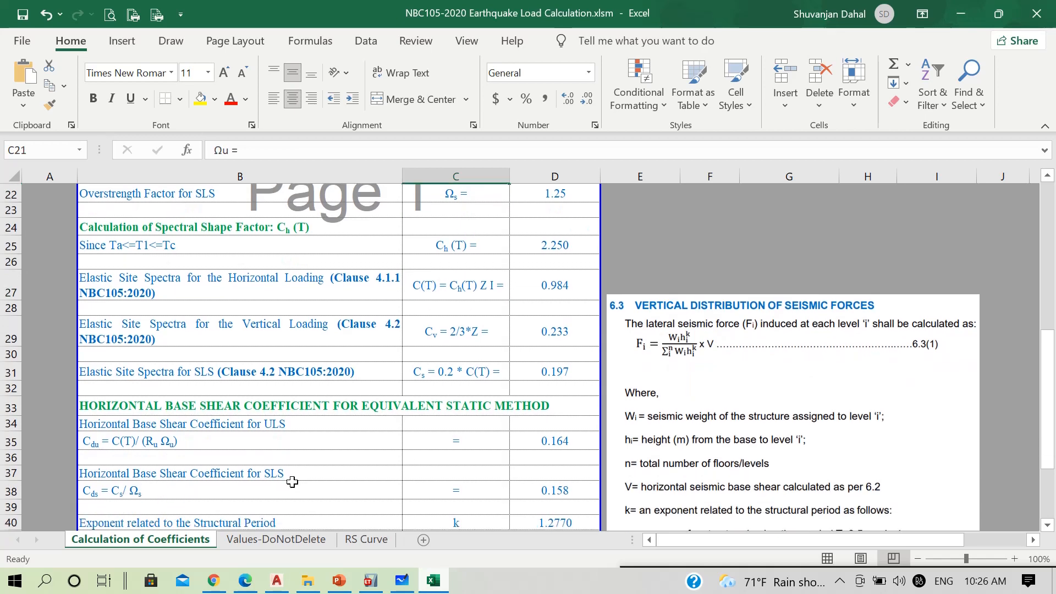
{"action": "left_click", "coordinate": [555, 442]}
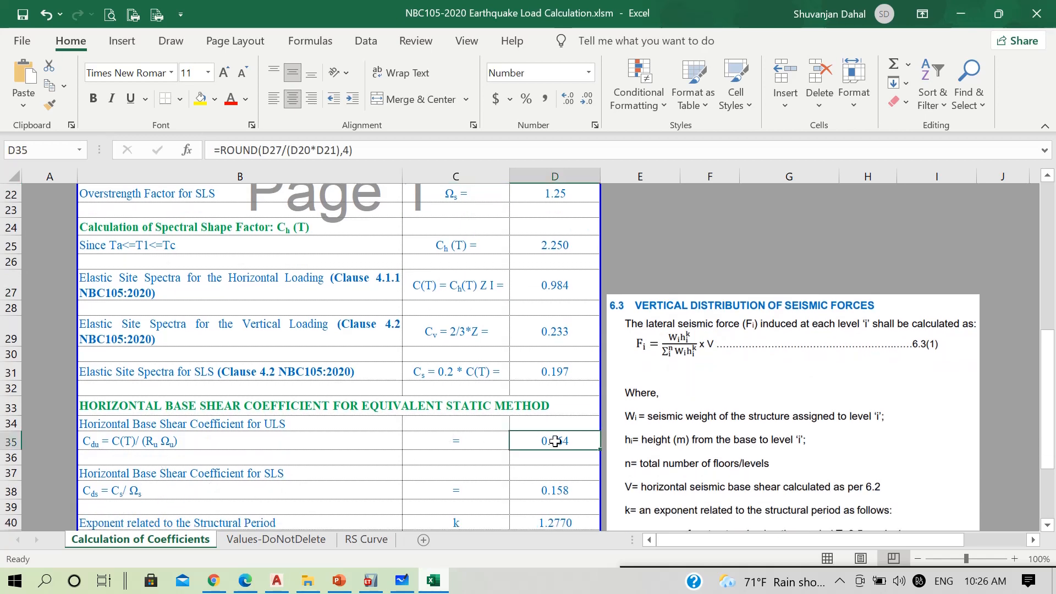
Trace the SLS horizontal base shear coefficient formula Cds = Cs/Ωs back to its Cs and Ωs inputs
{"action": "scroll", "coordinate": [304, 440], "scroll_direction": "down", "scroll_amount": 1}
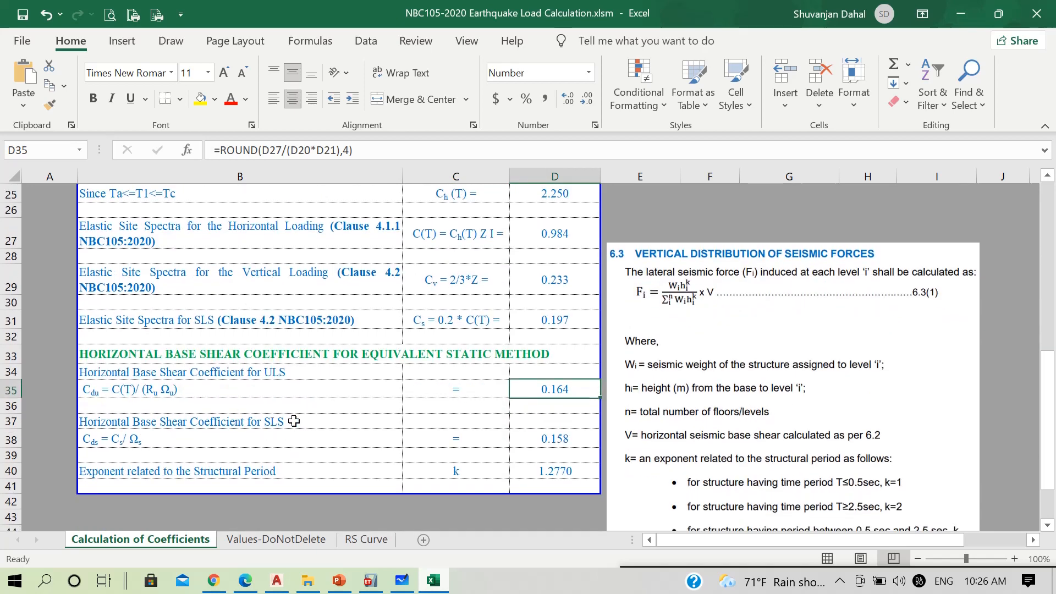
{"action": "scroll", "coordinate": [135, 435], "scroll_direction": "up", "scroll_amount": 1}
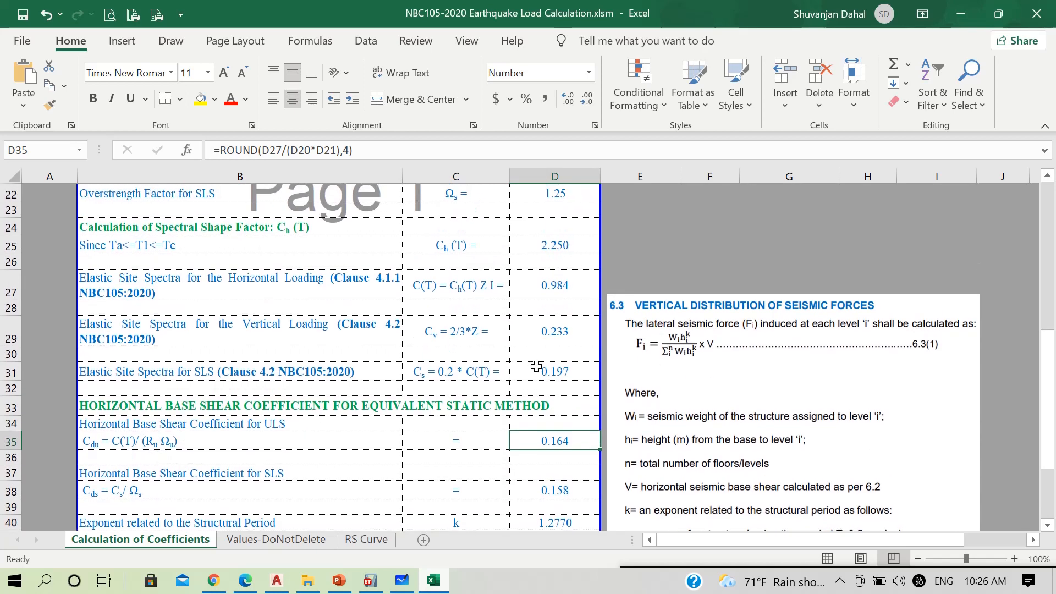
{"action": "left_click", "coordinate": [560, 372]}
{"action": "scroll", "coordinate": [569, 373], "scroll_direction": "up", "scroll_amount": 1}
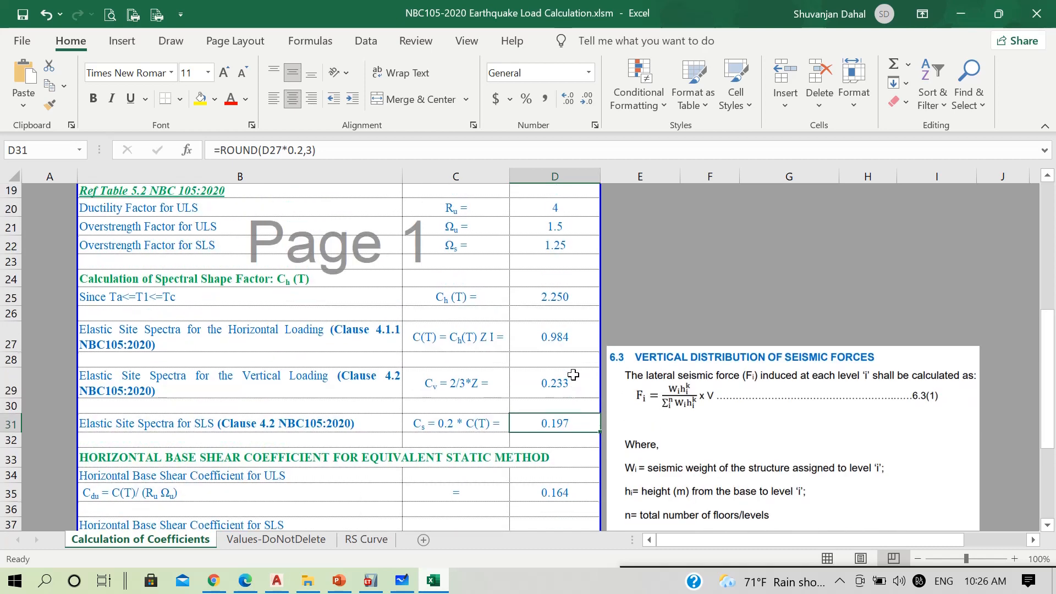
{"action": "left_click", "coordinate": [542, 247]}
{"action": "scroll", "coordinate": [529, 285], "scroll_direction": "down", "scroll_amount": 2}
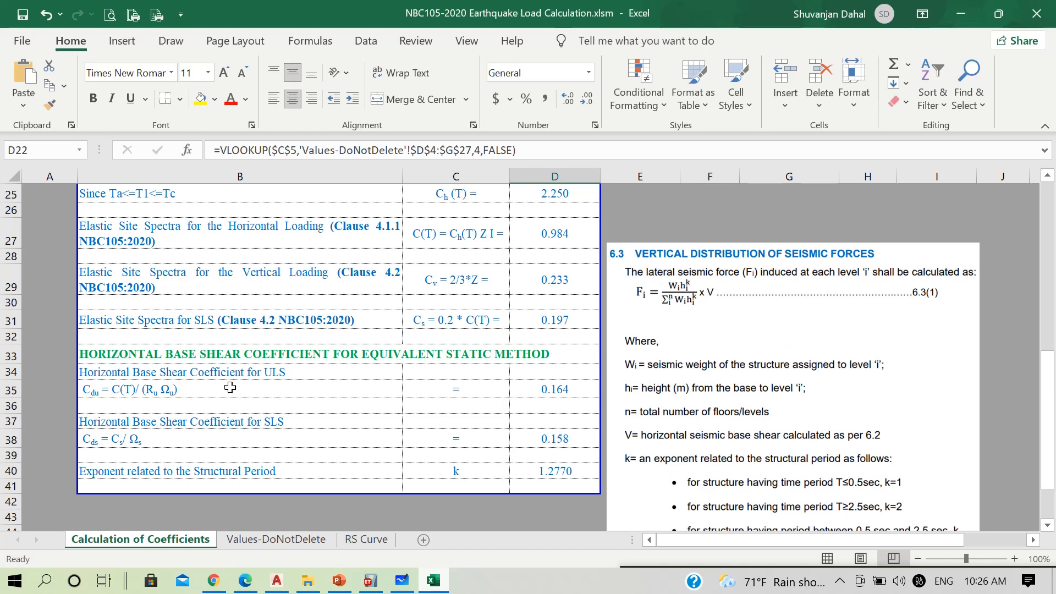
Examine the exponent k formula against the clause 6.3 period rules and the period of vibration it depends on
{"action": "scroll", "coordinate": [250, 473], "scroll_direction": "down", "scroll_amount": 1}
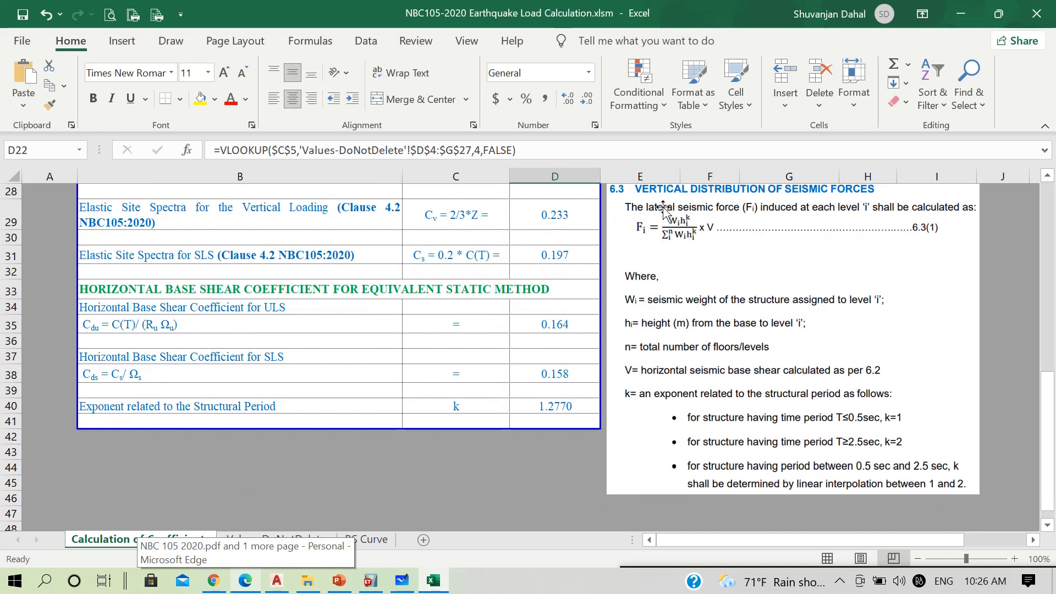
{"action": "scroll", "coordinate": [627, 227], "scroll_direction": "up", "scroll_amount": 1}
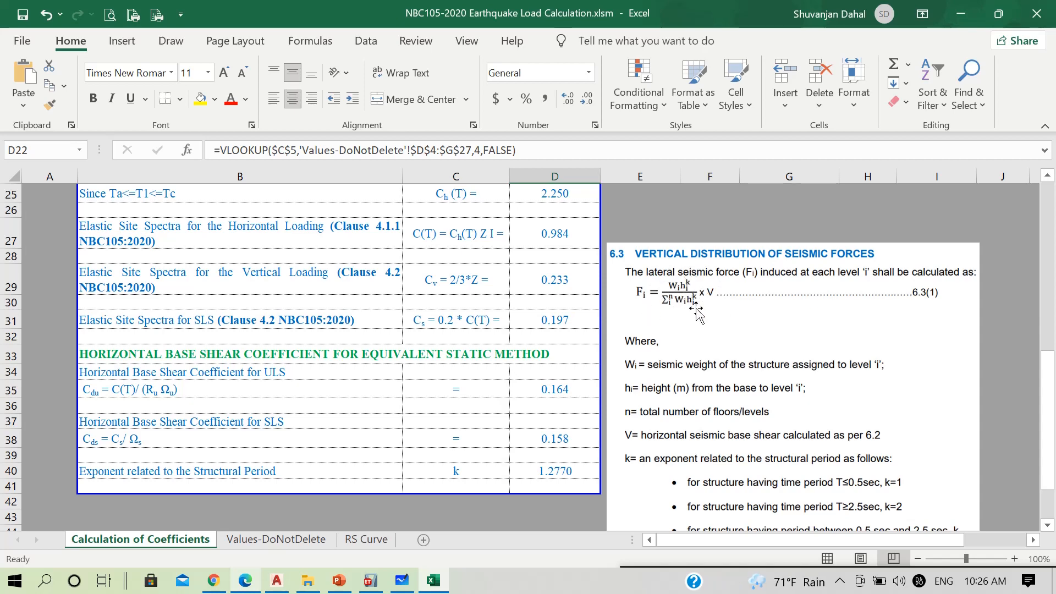
{"action": "scroll", "coordinate": [697, 295], "scroll_direction": "down", "scroll_amount": 1}
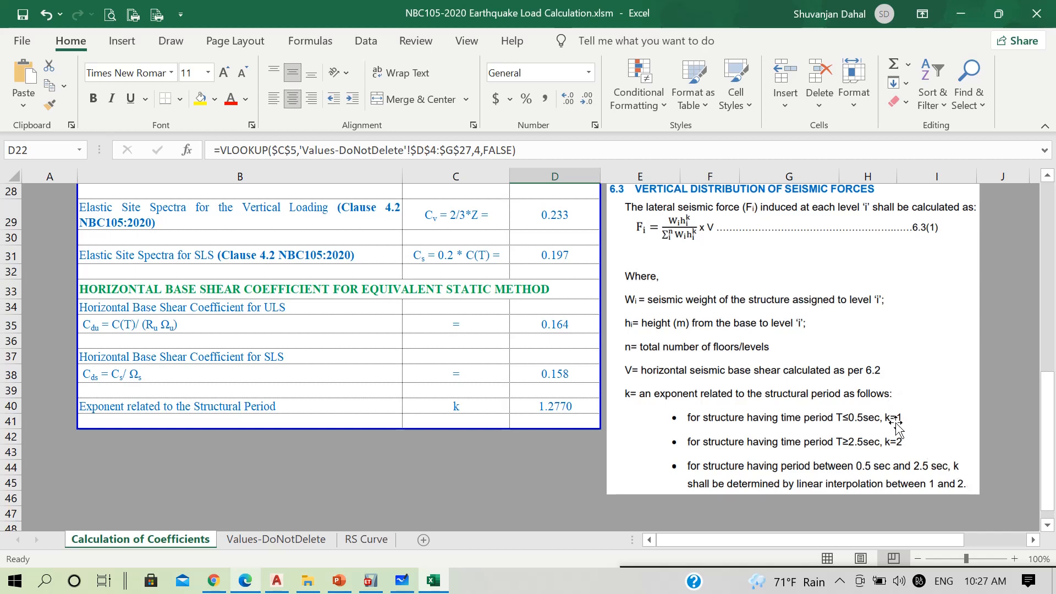
{"action": "scroll", "coordinate": [539, 380], "scroll_direction": "up", "scroll_amount": 3}
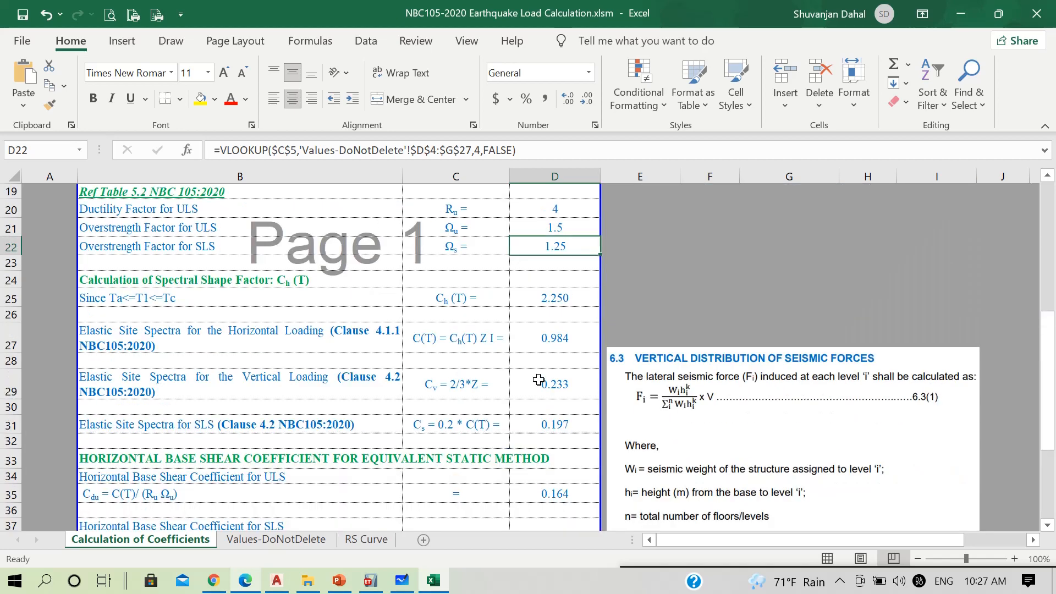
{"action": "scroll", "coordinate": [539, 380], "scroll_direction": "up", "scroll_amount": 4}
{"action": "left_click", "coordinate": [546, 281]}
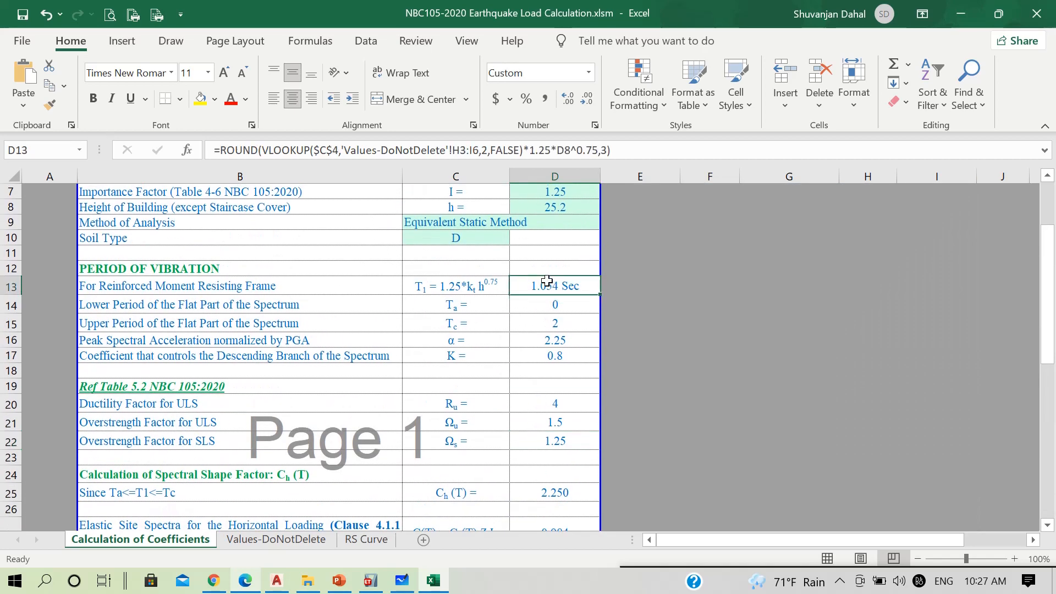
{"action": "scroll", "coordinate": [764, 379], "scroll_direction": "down", "scroll_amount": 4}
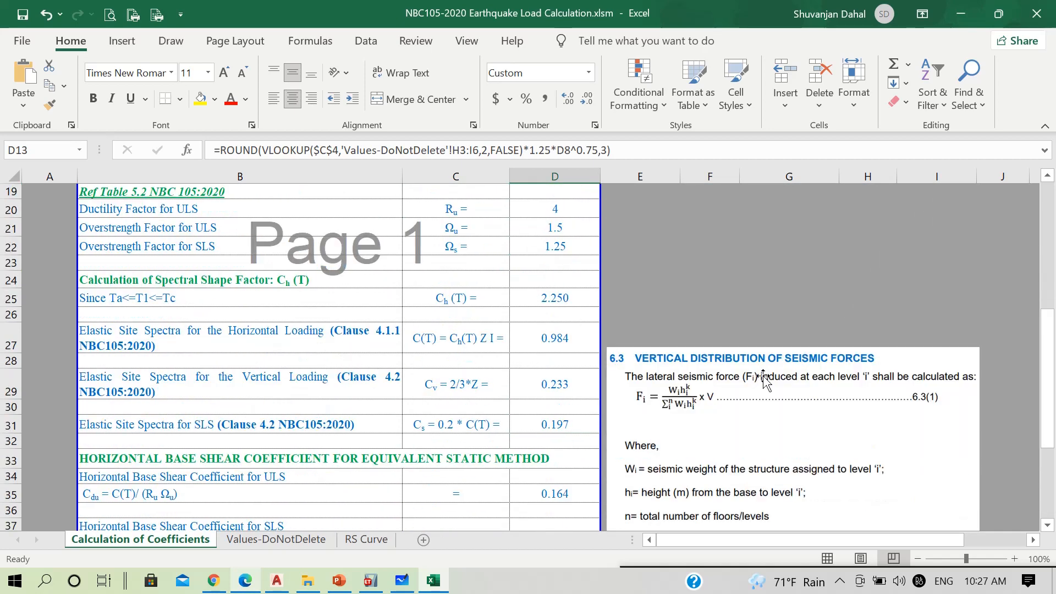
{"action": "scroll", "coordinate": [764, 379], "scroll_direction": "down", "scroll_amount": 3}
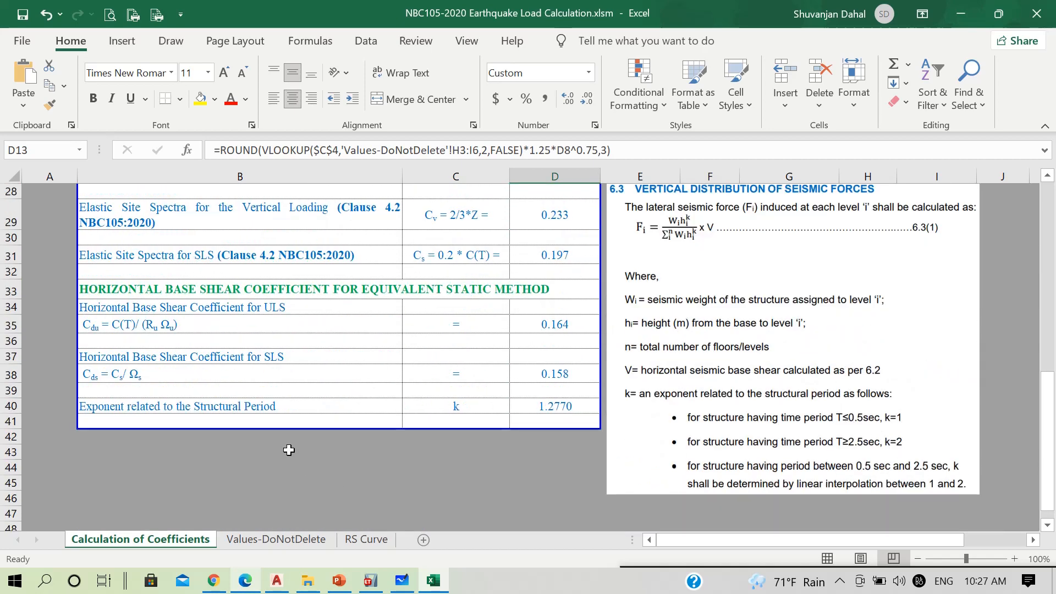
{"action": "left_click", "coordinate": [556, 407]}
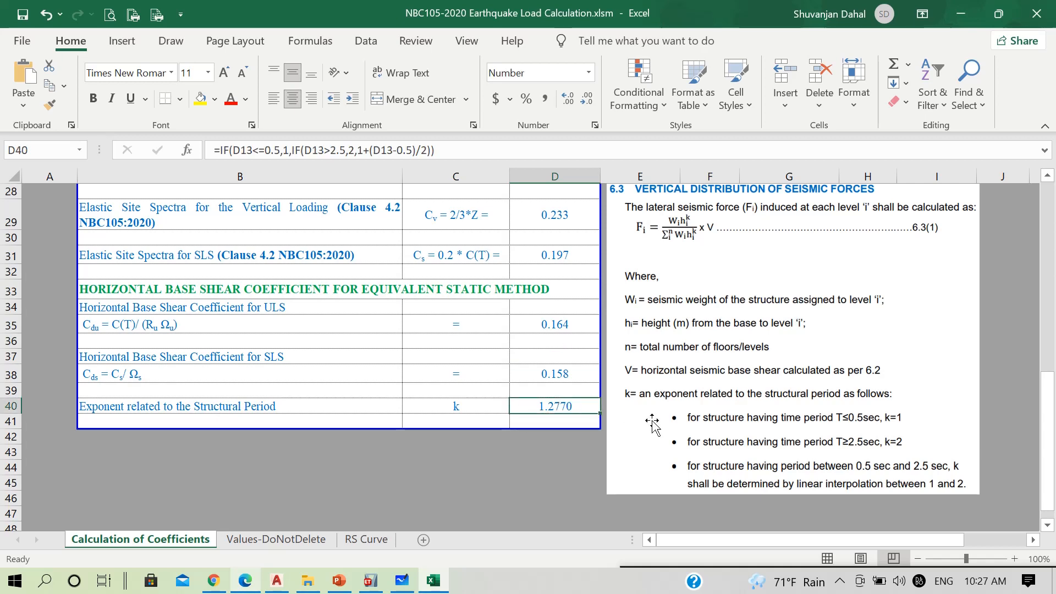
Highlight the ULS and SLS base shear coefficient values and the exponent k value in yellow, and switch to ETABS
{"action": "left_click", "coordinate": [528, 326]}
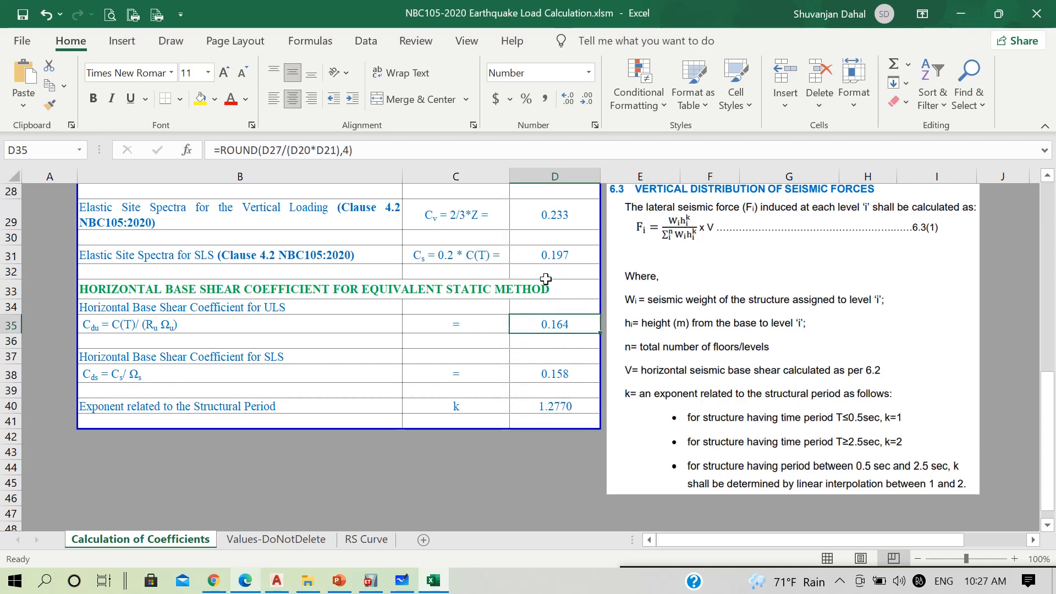
{"action": "left_click", "coordinate": [200, 99]}
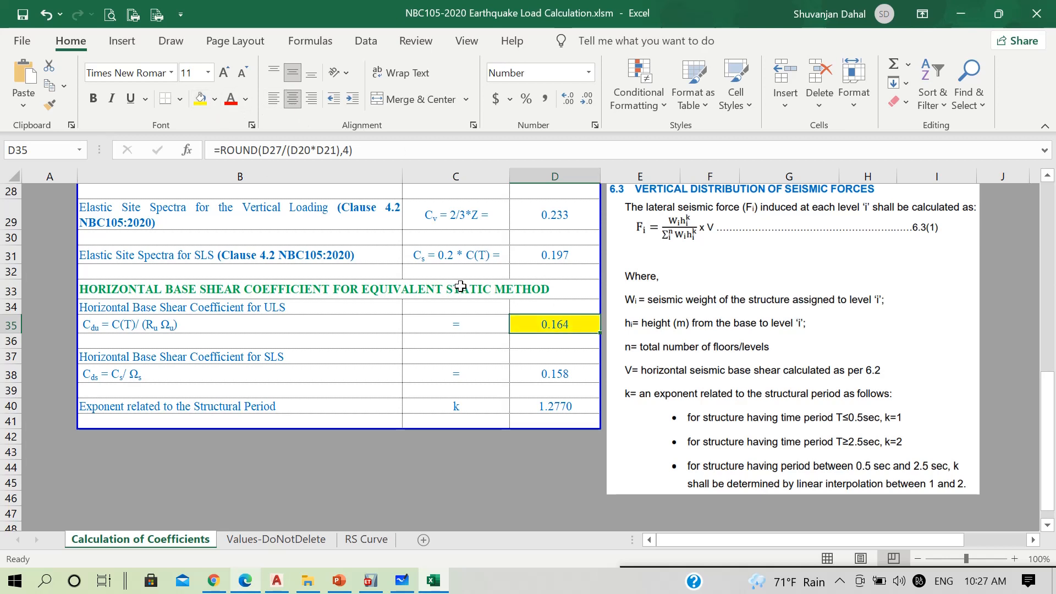
{"action": "left_click", "coordinate": [544, 372]}
{"action": "left_click", "coordinate": [200, 99]}
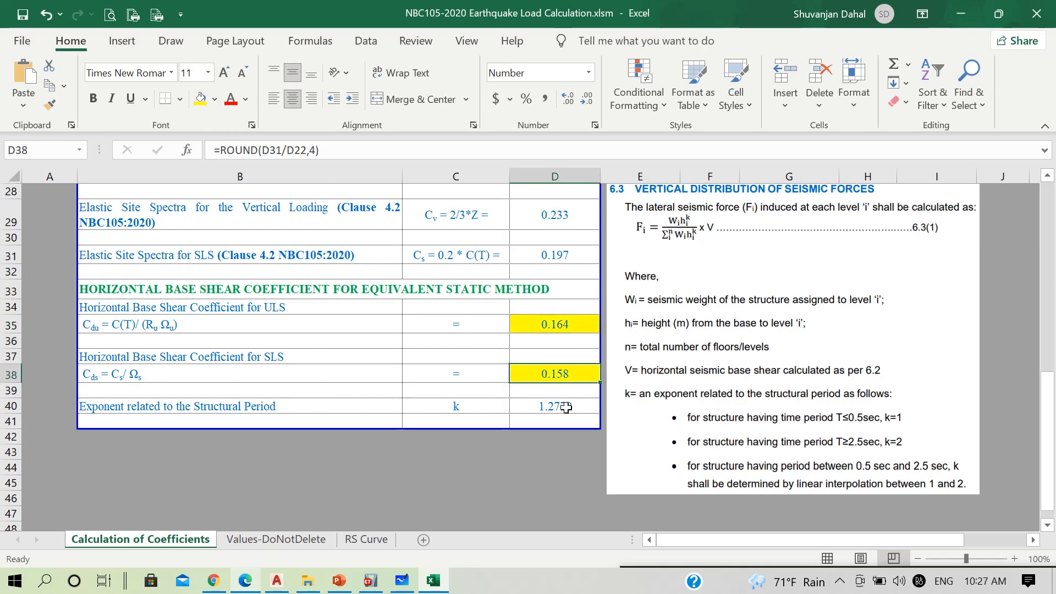
{"action": "left_click", "coordinate": [566, 407]}
{"action": "left_click", "coordinate": [202, 99]}
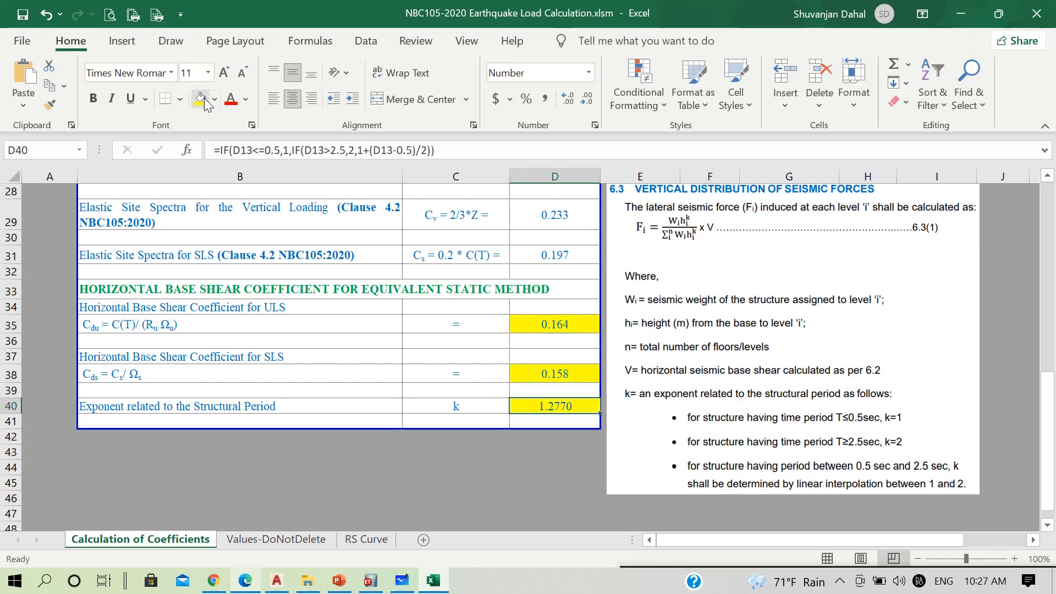
{"action": "left_click", "coordinate": [372, 582]}
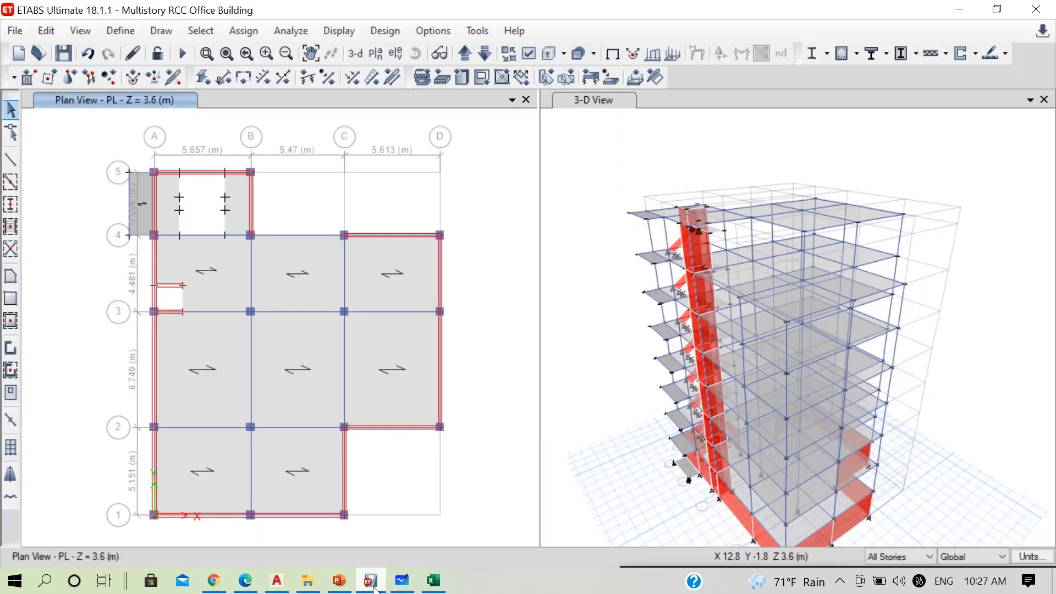
{"action": "left_click", "coordinate": [117, 31]}
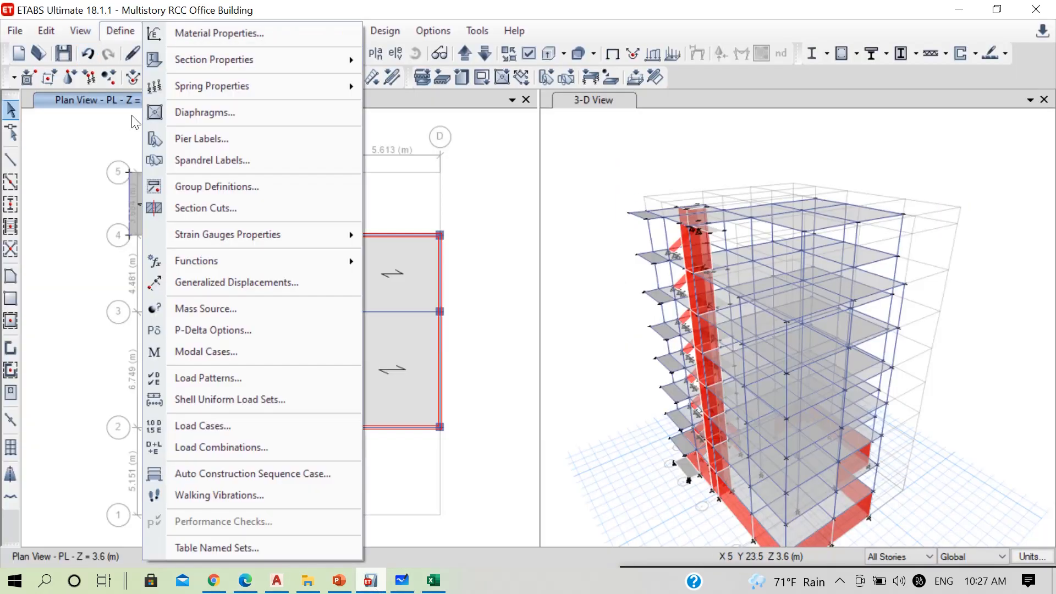
{"action": "left_click", "coordinate": [230, 446]}
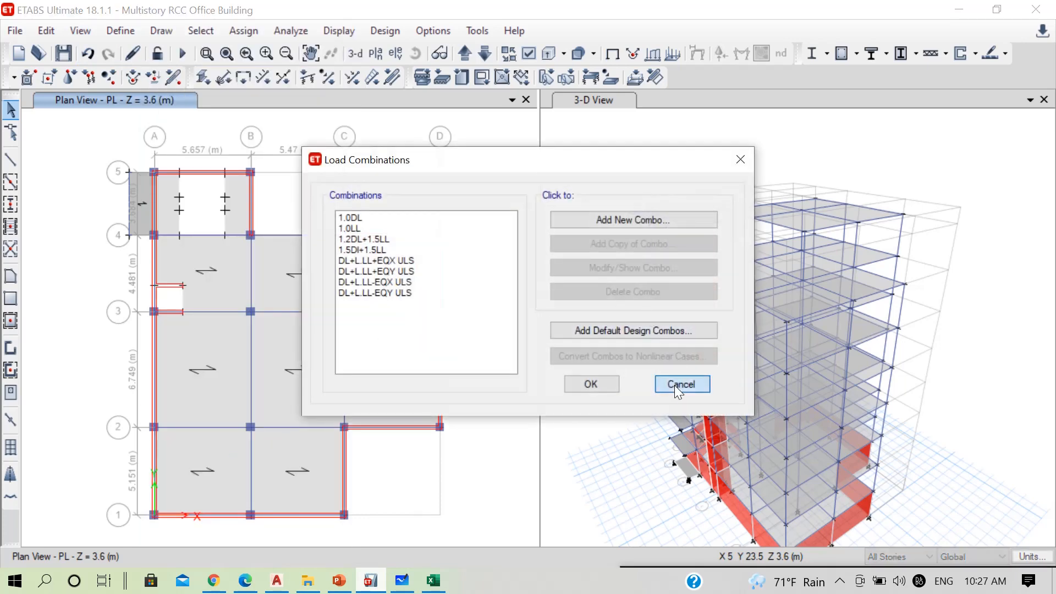
{"action": "left_click", "coordinate": [675, 385]}
Open the user-defined lateral load settings of the EQX ULS seismic load pattern for editing
{"action": "left_click", "coordinate": [120, 31]}
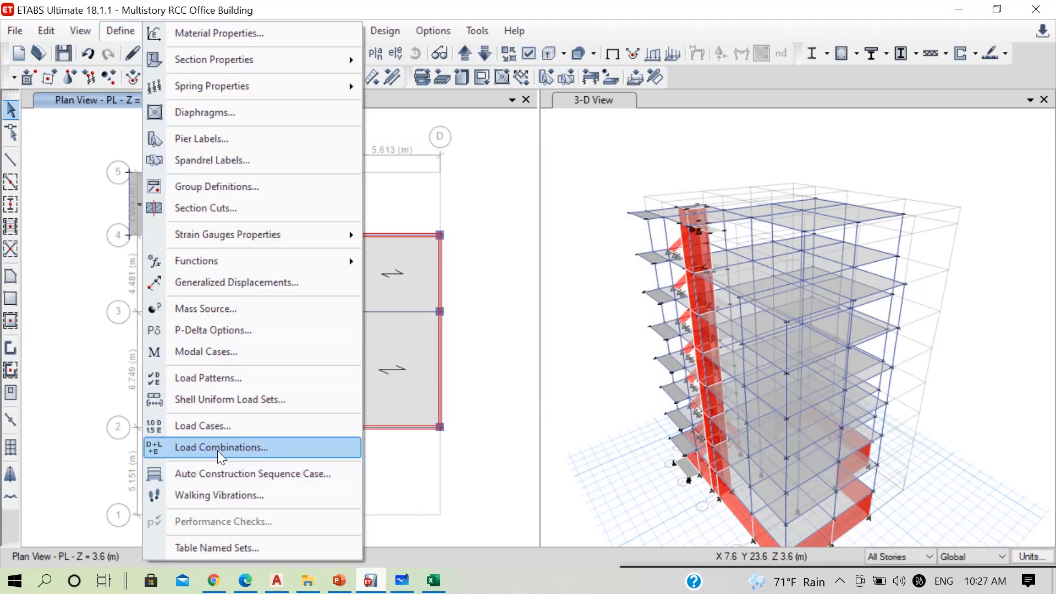
{"action": "left_click", "coordinate": [239, 381]}
{"action": "scroll", "coordinate": [313, 322], "scroll_direction": "down", "scroll_amount": 2}
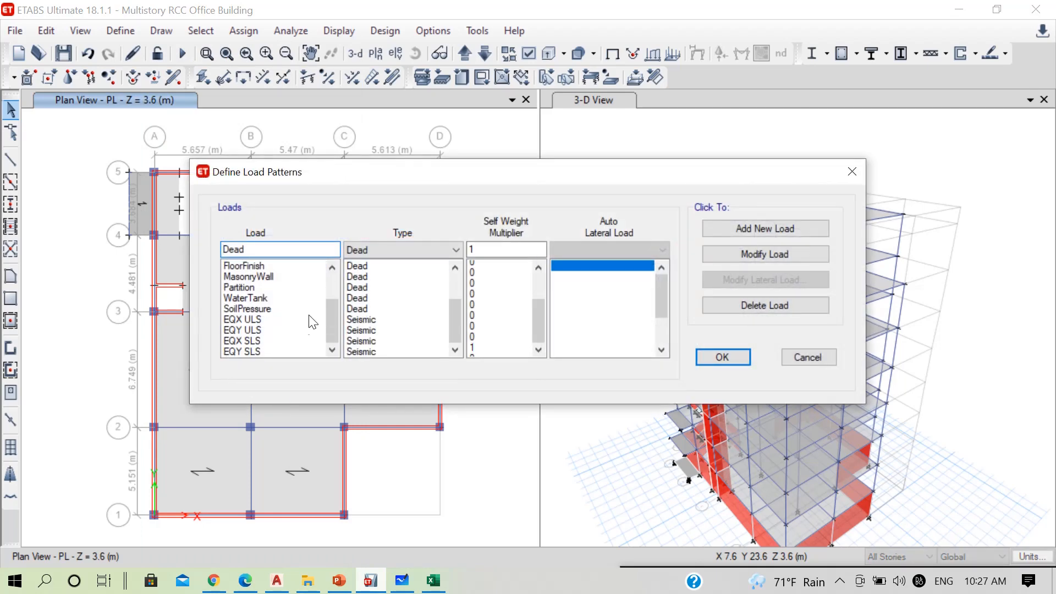
{"action": "left_click", "coordinate": [248, 319]}
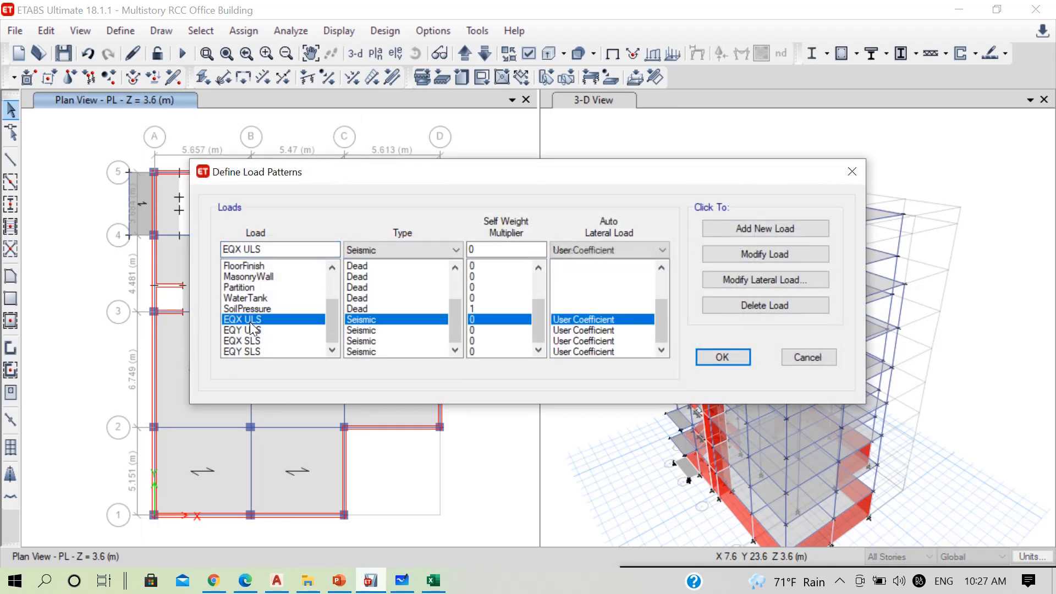
{"action": "left_click", "coordinate": [758, 281]}
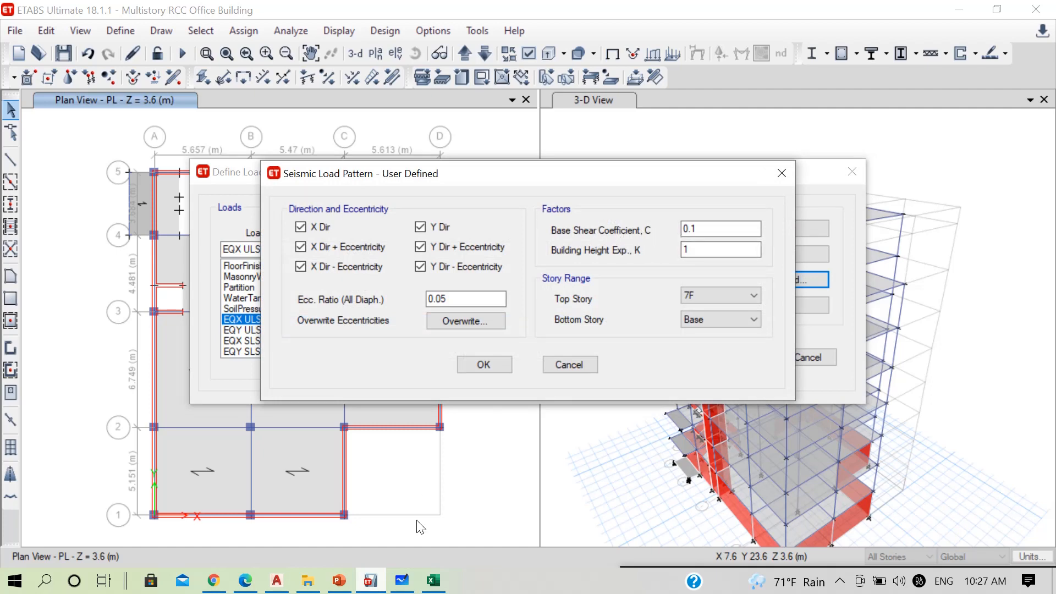
Set the EQX ULS base shear coefficient to 0.164 and height exponent K to 1.277, taken from the Excel calculation sheet
{"action": "left_click", "coordinate": [433, 580]}
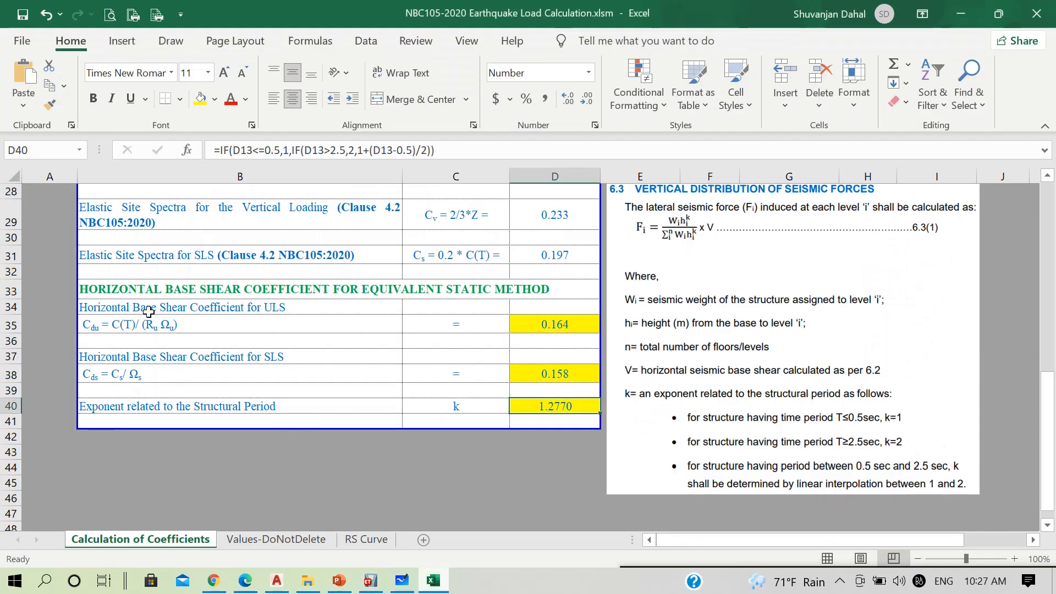
{"action": "left_click", "coordinate": [192, 312]}
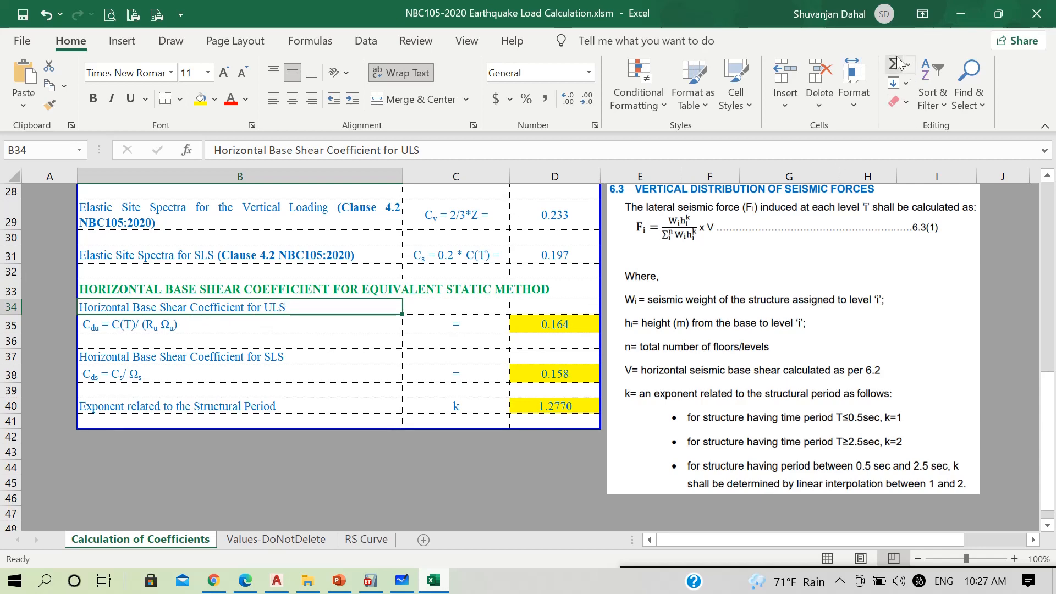
{"action": "left_click", "coordinate": [961, 13]}
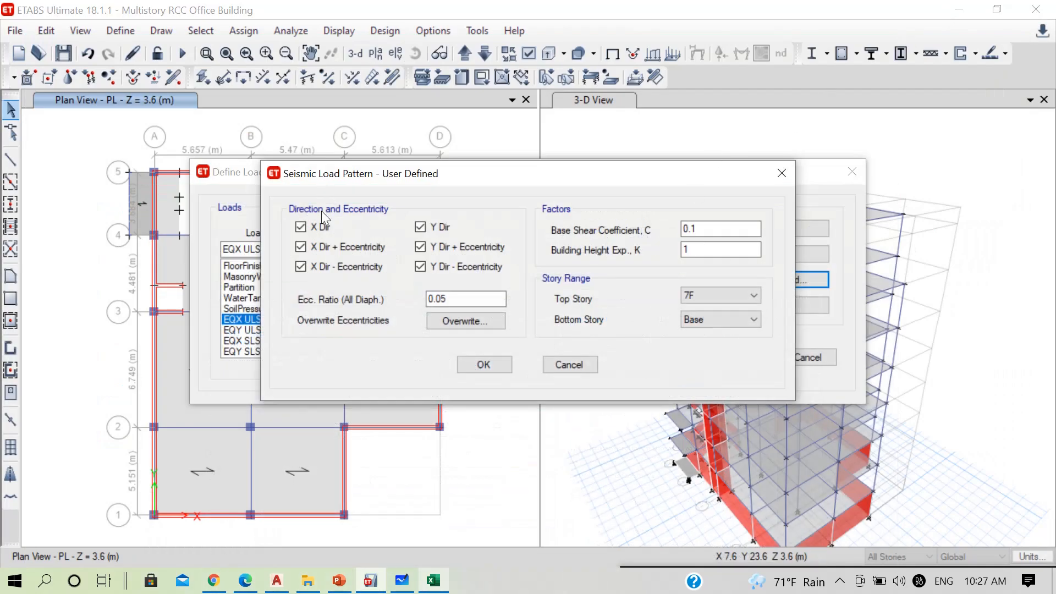
{"action": "left_click", "coordinate": [718, 230]}
{"action": "left_click", "coordinate": [433, 580]}
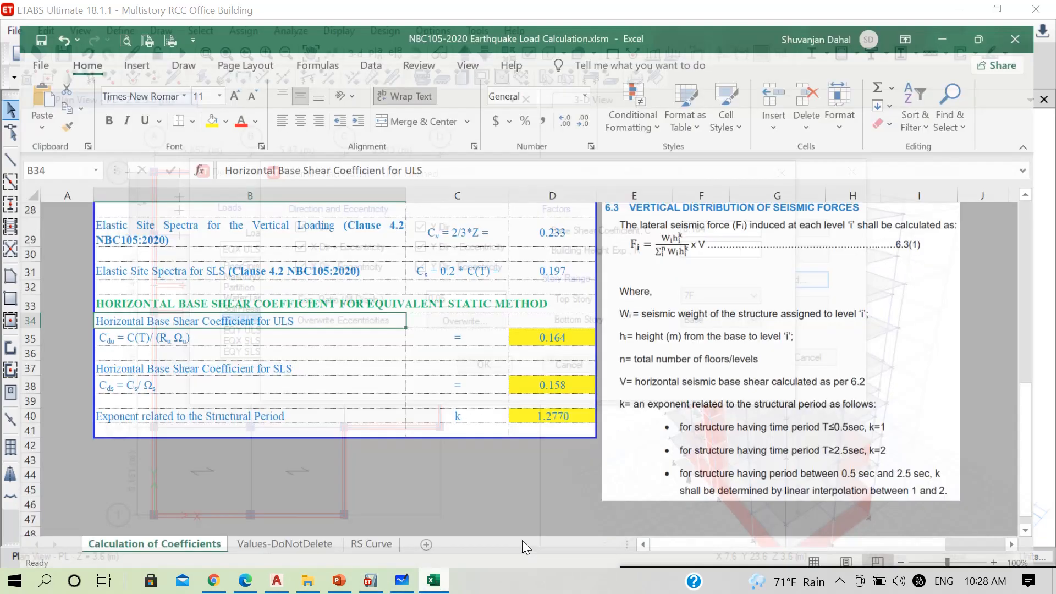
{"action": "left_click", "coordinate": [567, 405]}
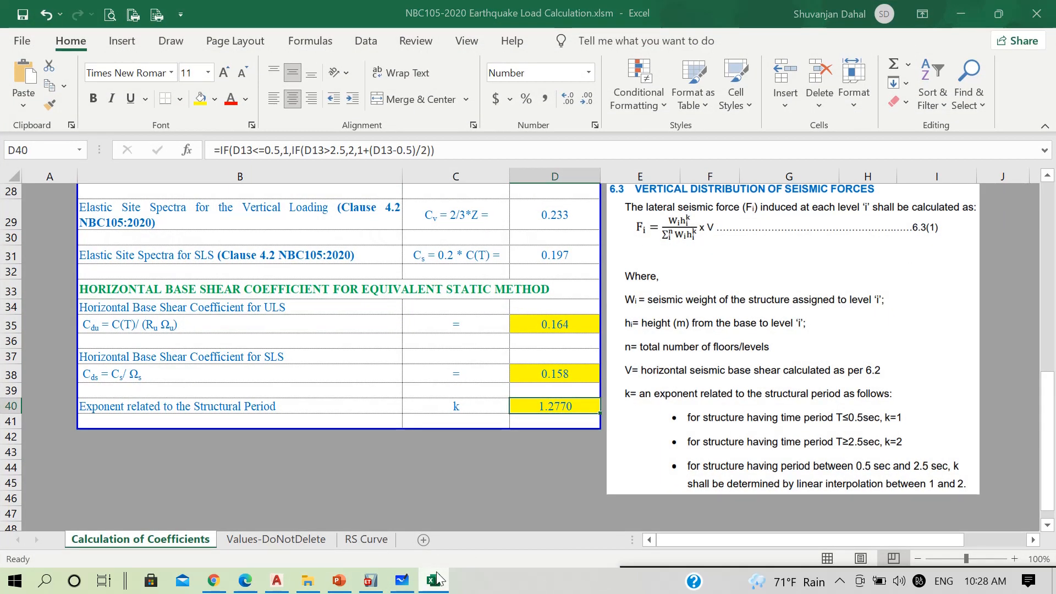
{"action": "key", "text": "alt+Tab"}
{"action": "left_click", "coordinate": [703, 249]}
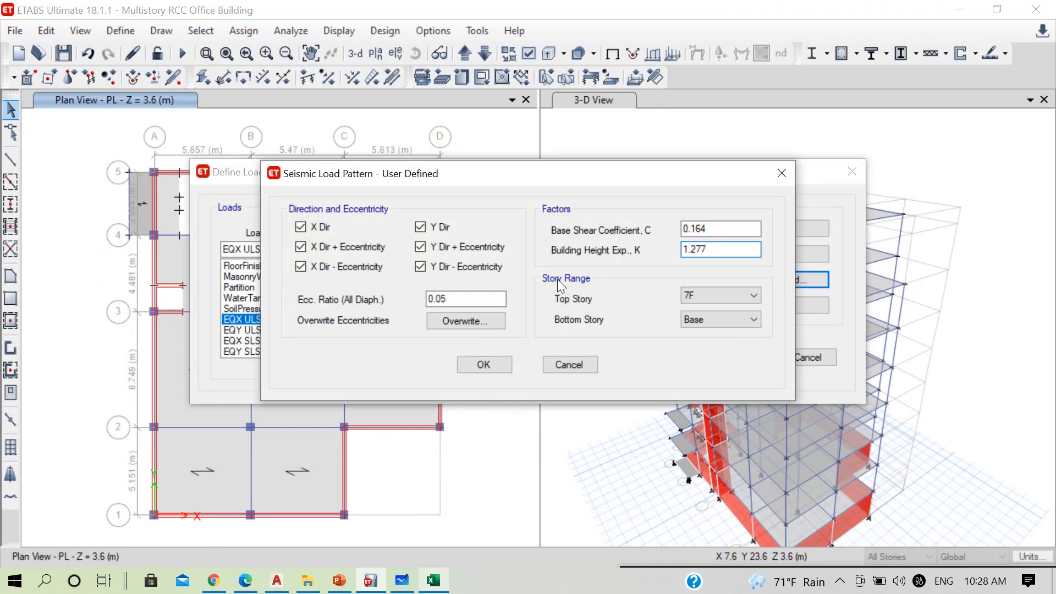
Restrict EQX ULS to the X-direction cases with a 0.1 eccentricity ratio and a story range from PL to 7F
{"action": "left_click", "coordinate": [725, 318]}
{"action": "left_click", "coordinate": [702, 404]}
{"action": "left_click", "coordinate": [686, 295]}
{"action": "double_click", "coordinate": [475, 299]}
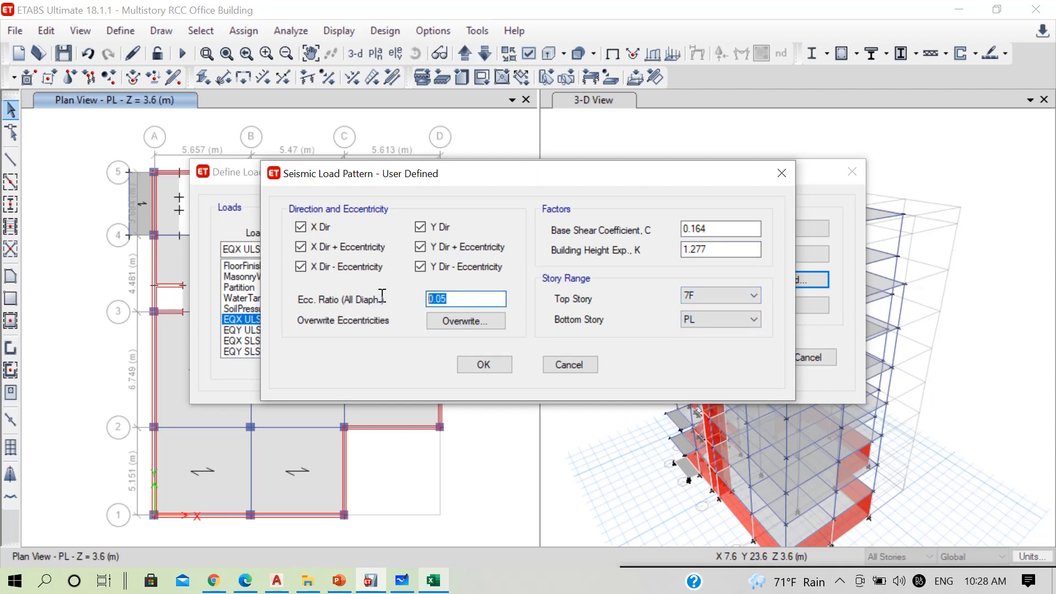
{"action": "type", "text": "0.1"}
{"action": "left_click", "coordinate": [420, 267]}
{"action": "left_click", "coordinate": [420, 247]}
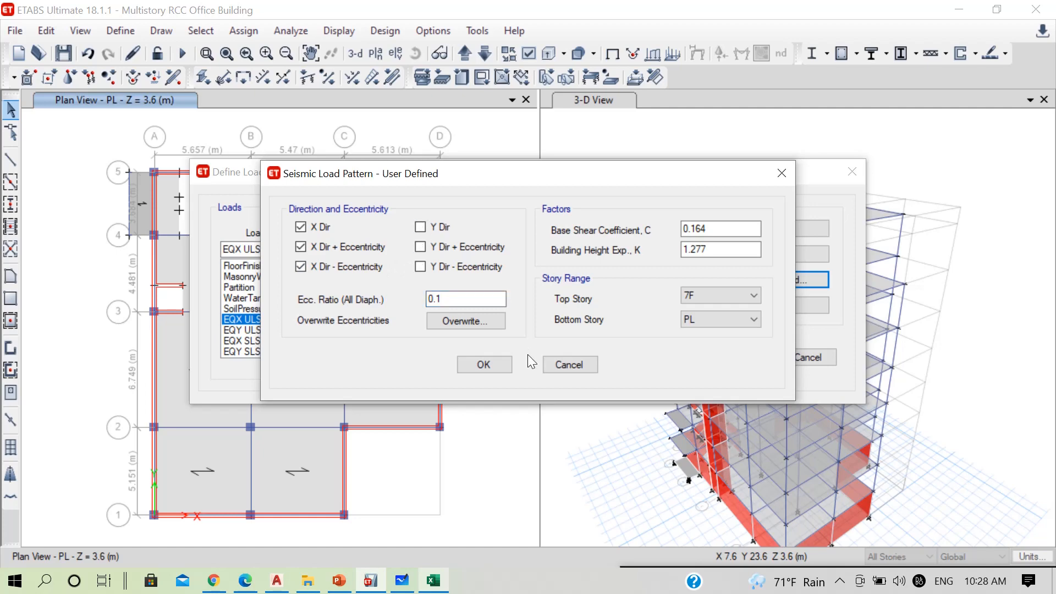
{"action": "left_click", "coordinate": [487, 364]}
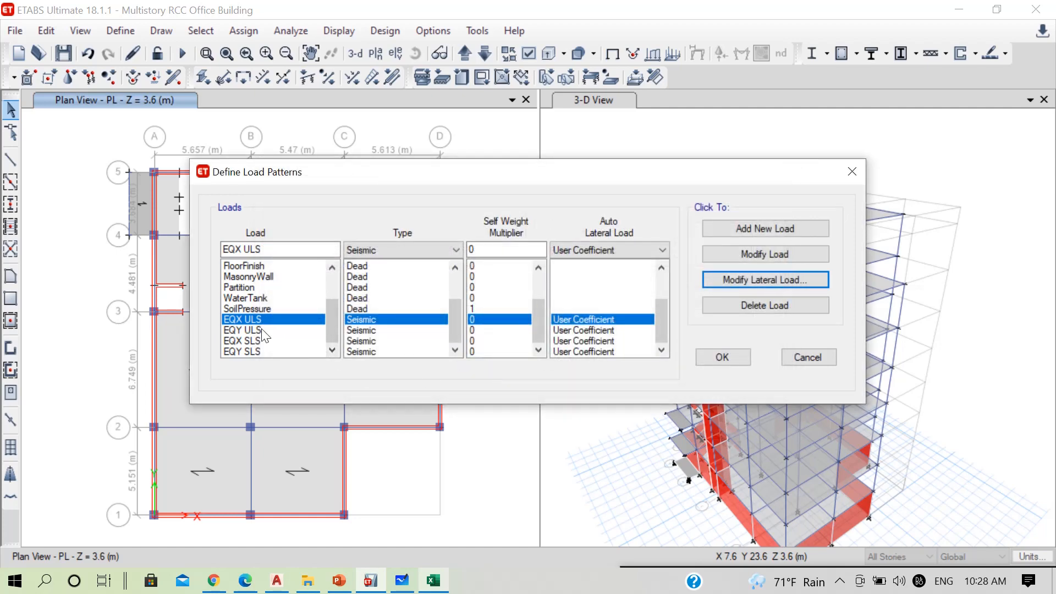
Restrict the EQY ULS lateral load to the Y-direction cases and set its eccentricity ratio to 0.1
{"action": "left_click", "coordinate": [263, 332]}
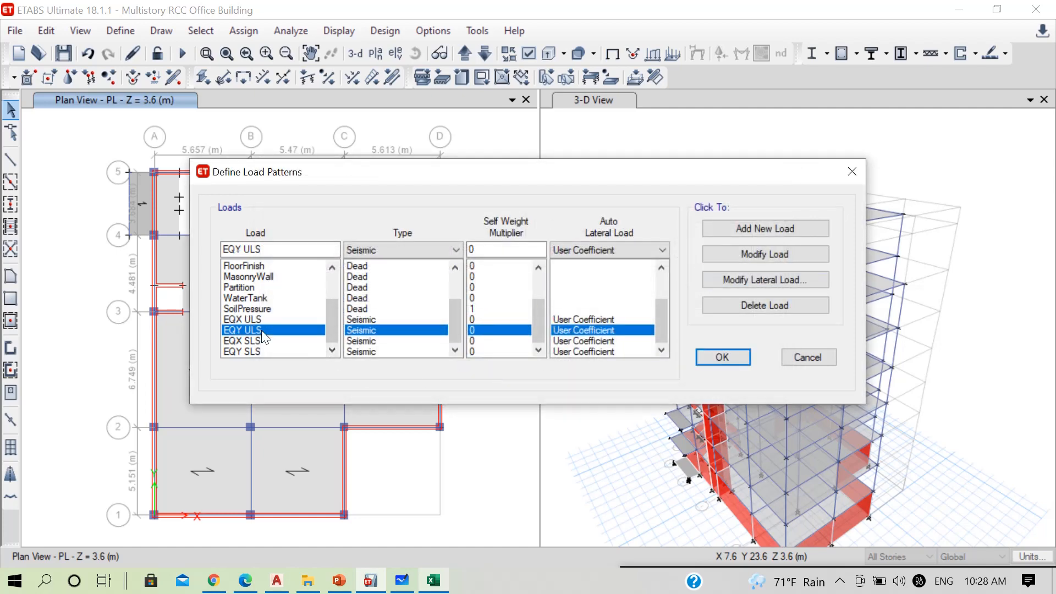
{"action": "left_click", "coordinate": [740, 274]}
{"action": "left_click", "coordinate": [352, 266]}
{"action": "left_click", "coordinate": [336, 247]}
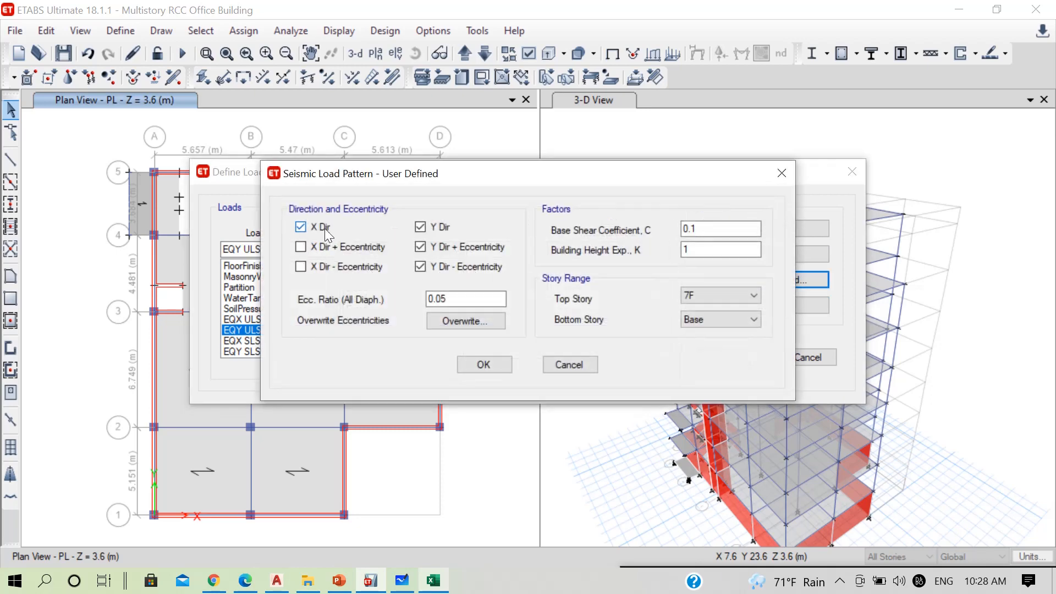
{"action": "double_click", "coordinate": [473, 299]}
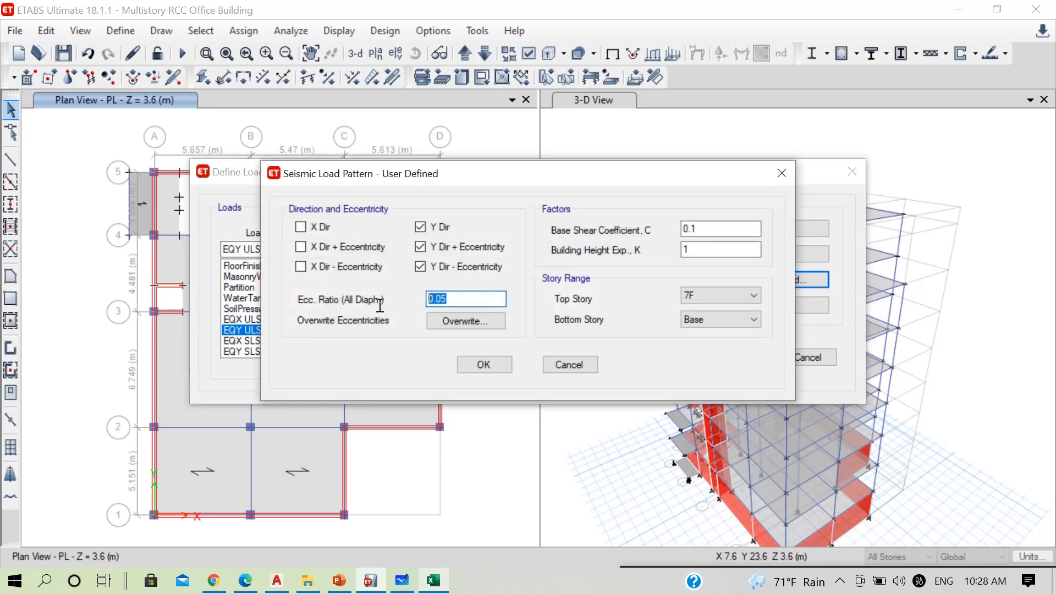
{"action": "type", "text": "0.1"}
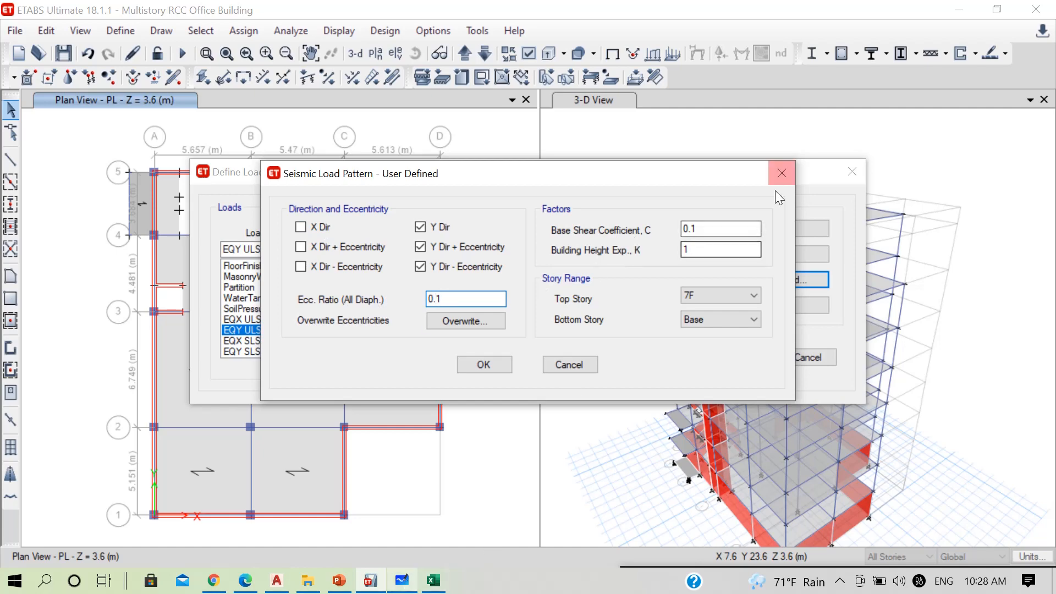
Set the EQY ULS base shear coefficient to 0.164 and exponent K to 1.277, checking both against the Excel sheet
{"action": "left_click", "coordinate": [439, 585]}
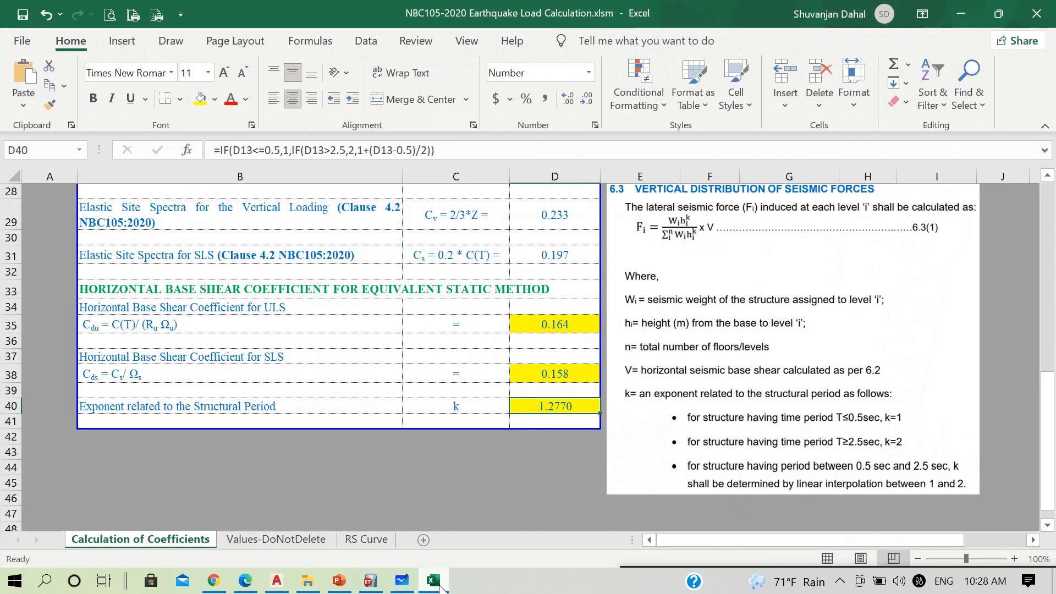
{"action": "left_click", "coordinate": [556, 323]}
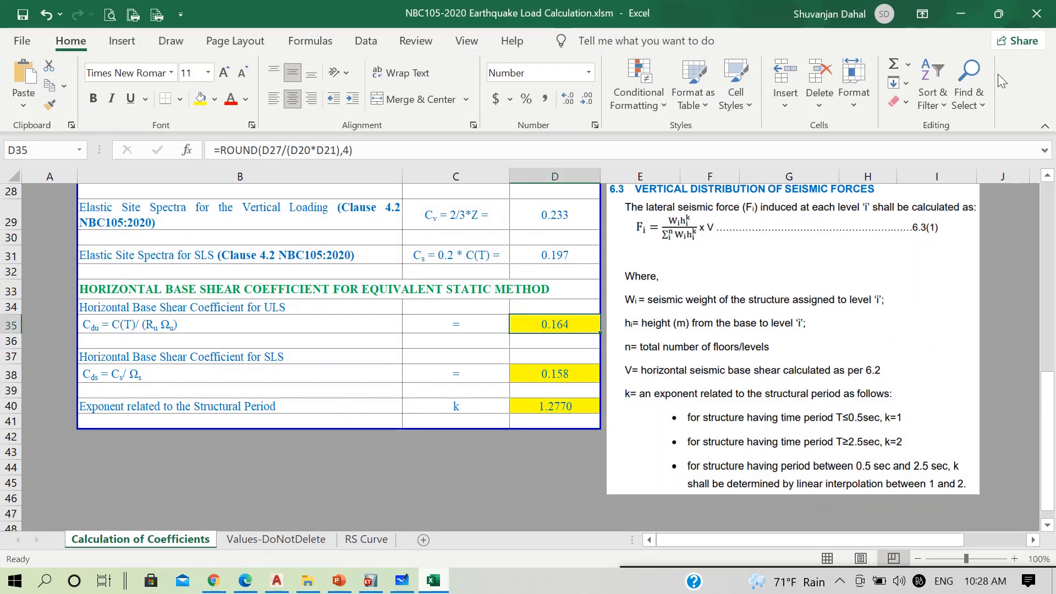
{"action": "left_click", "coordinate": [966, 17]}
{"action": "left_click", "coordinate": [730, 230]}
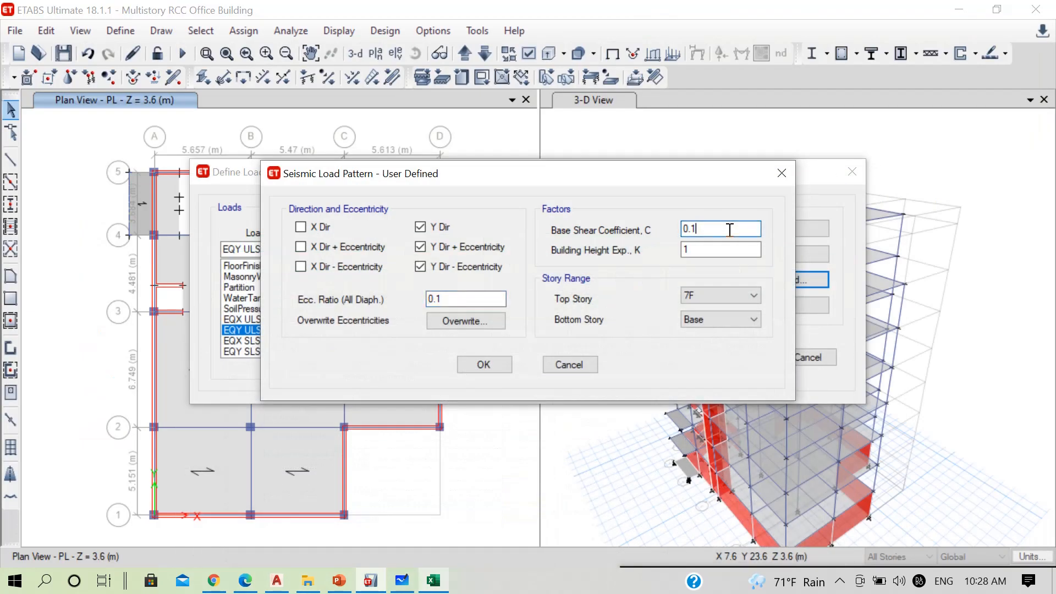
{"action": "type", "text": "64"}
{"action": "left_click", "coordinate": [427, 584]}
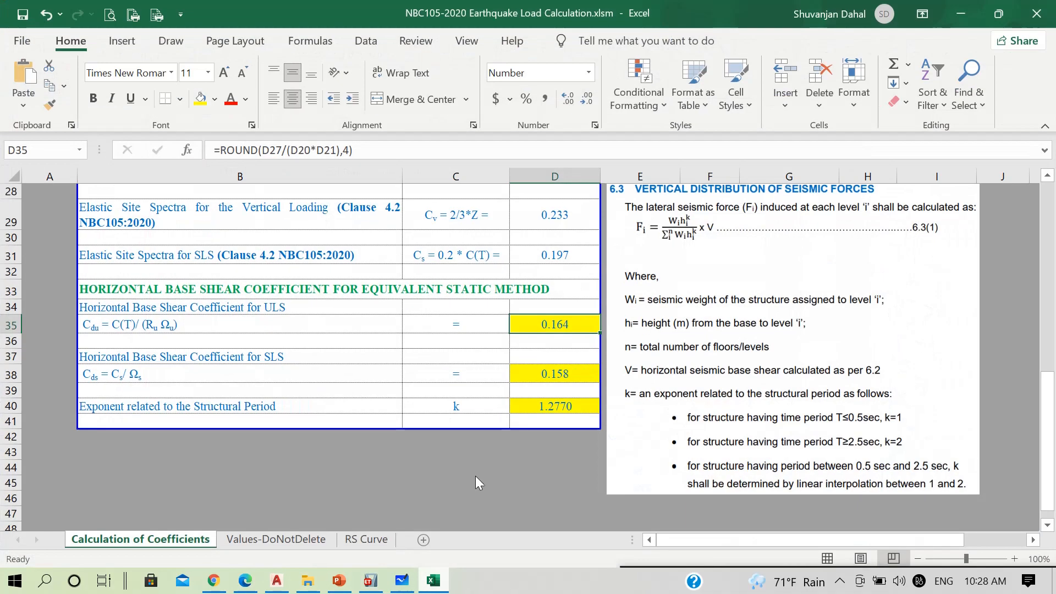
{"action": "left_click", "coordinate": [433, 580]}
{"action": "left_click", "coordinate": [713, 246]}
{"action": "type", "text": "."}
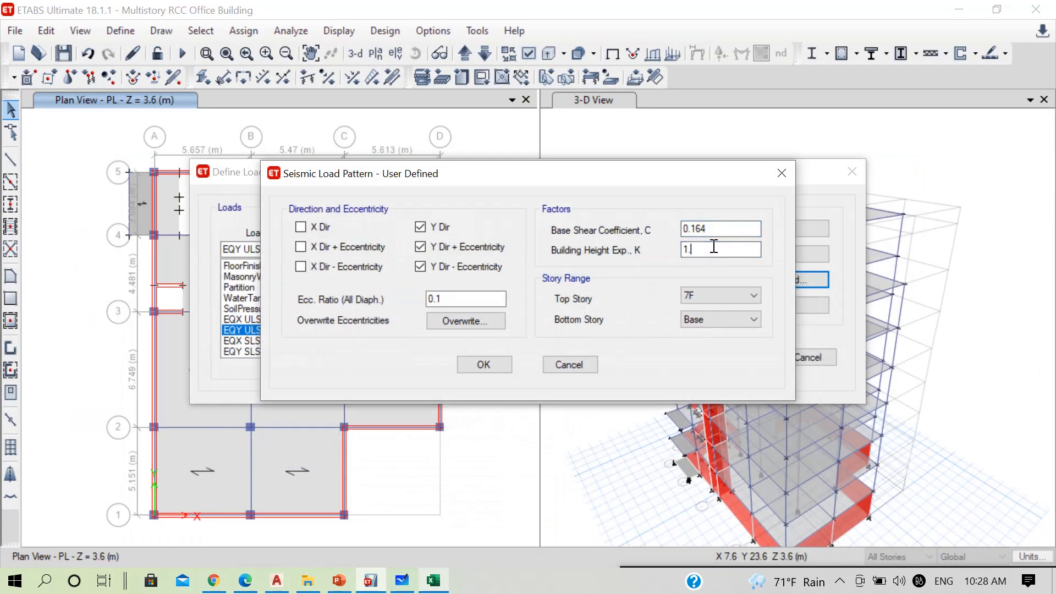
{"action": "type", "text": "277"}
Set the bottom story of EQY ULS to PL and accept its seismic settings
{"action": "left_click", "coordinate": [707, 321]}
{"action": "left_click", "coordinate": [698, 408]}
{"action": "left_click", "coordinate": [485, 365]}
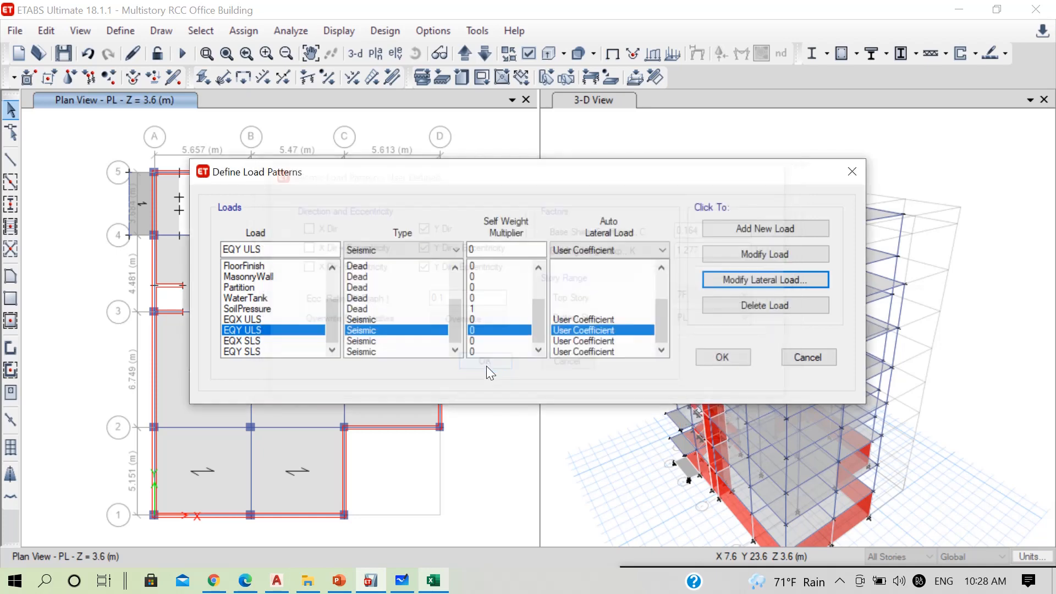
Restrict the EQX SLS lateral load to the X-direction cases, with a 0.1 eccentricity ratio and PL as bottom story
{"action": "left_click", "coordinate": [251, 341]}
{"action": "left_click", "coordinate": [741, 278]}
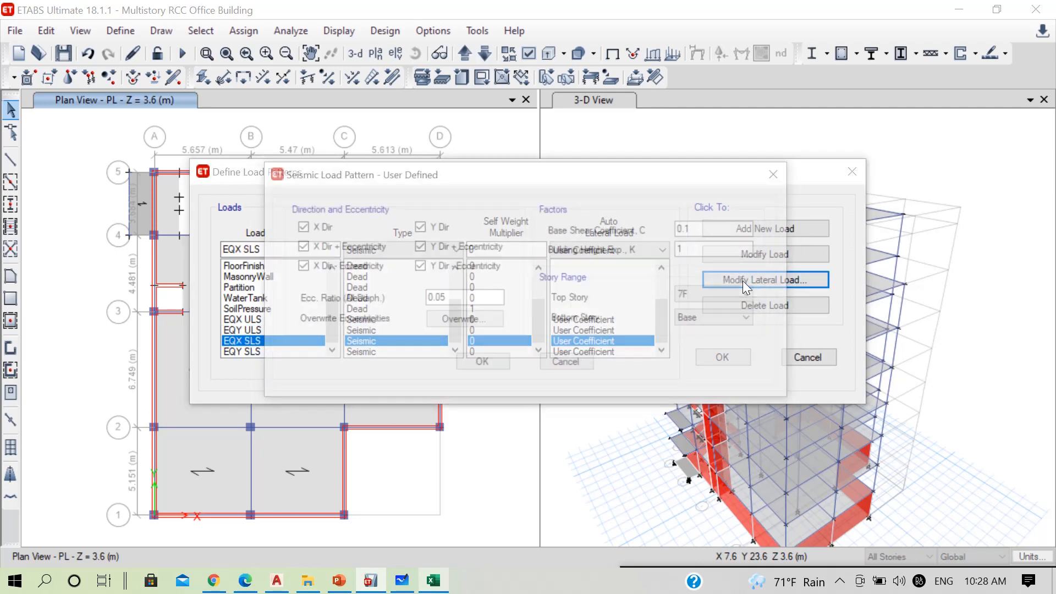
{"action": "left_click_drag", "start_coordinate": [447, 182], "coordinate": [605, 180]}
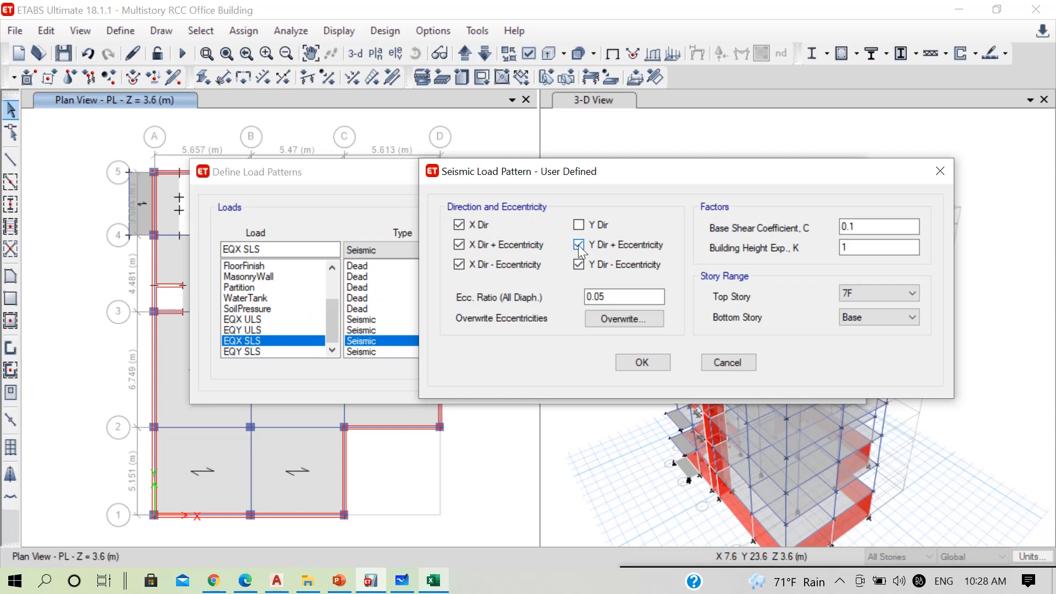
{"action": "left_click", "coordinate": [578, 264]}
{"action": "left_click_drag", "start_coordinate": [610, 297], "coordinate": [553, 297]}
{"action": "type", "text": "0.1"}
{"action": "left_click", "coordinate": [865, 318]}
{"action": "left_click", "coordinate": [854, 408]}
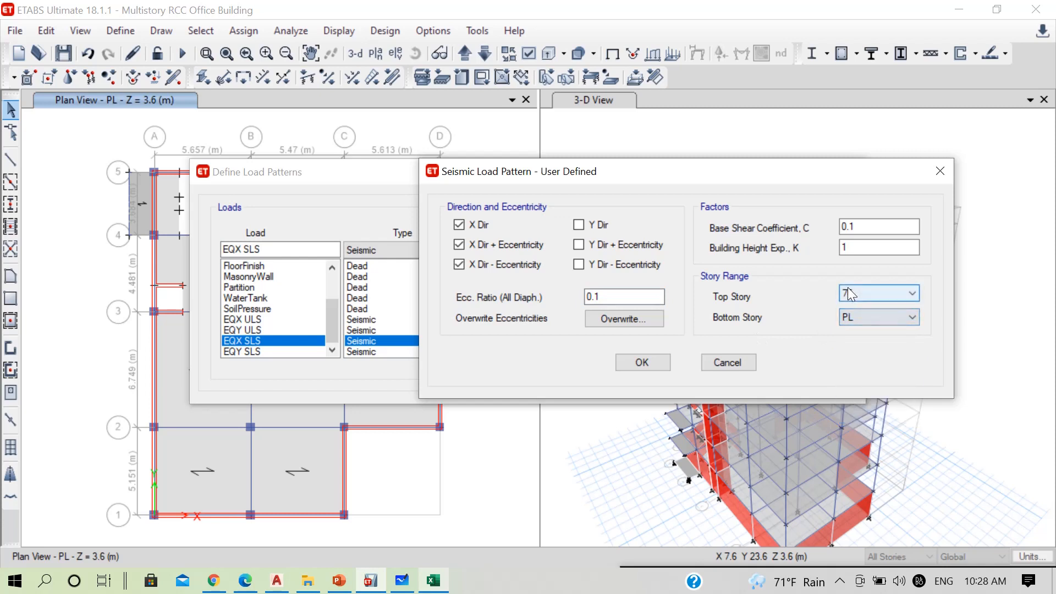
Set the EQX SLS exponent K to 1.277 and its base shear coefficient to the 0.158 calculated in Excel for SLS
{"action": "left_click", "coordinate": [858, 250]}
{"action": "type", "text": ".2"}
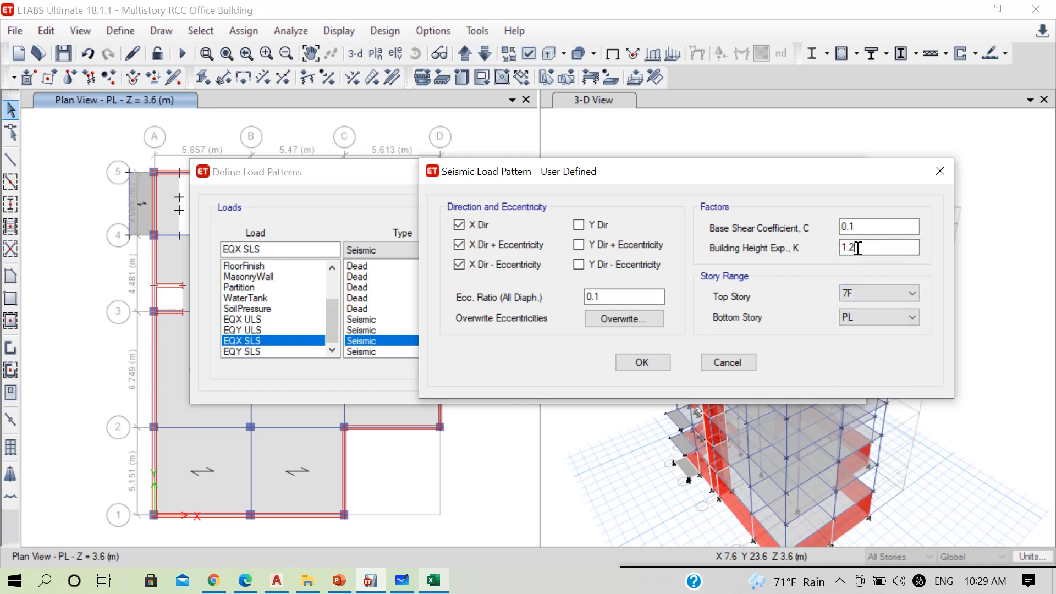
{"action": "type", "text": "77"}
{"action": "left_click", "coordinate": [440, 580]}
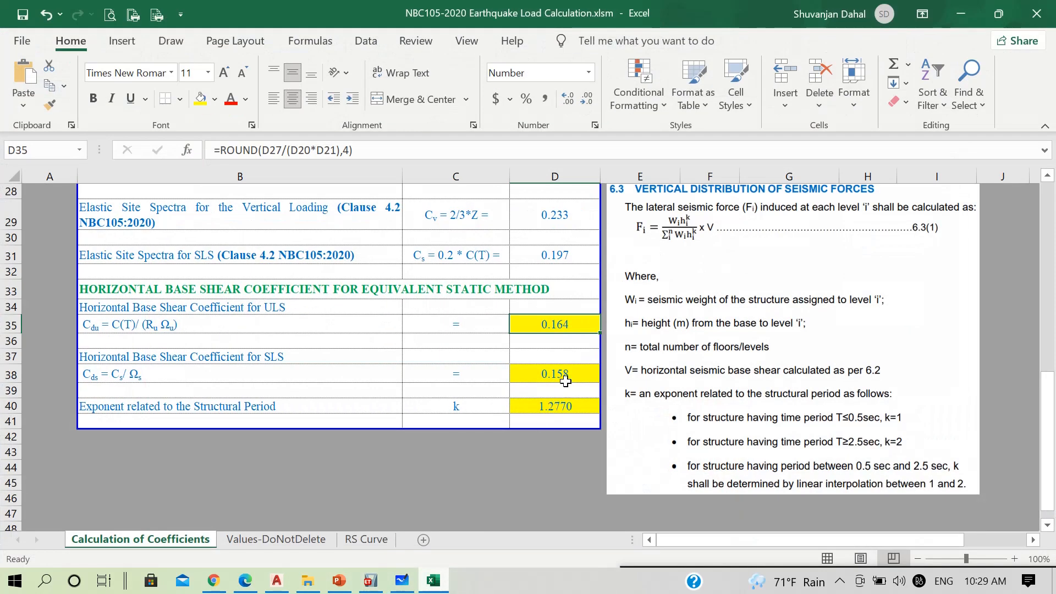
{"action": "left_click", "coordinate": [565, 374]}
{"action": "left_click", "coordinate": [960, 14]}
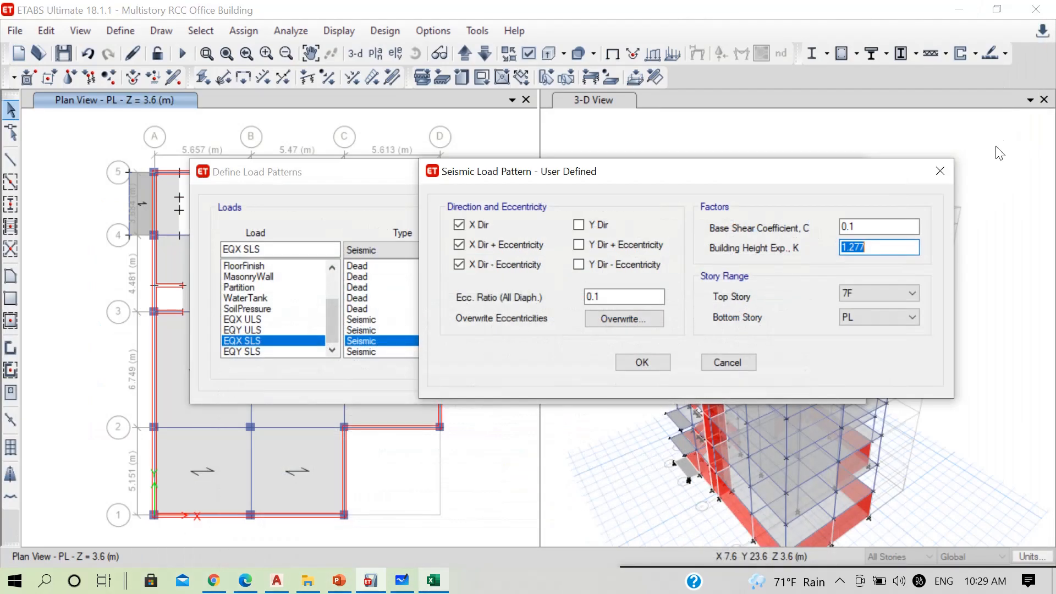
{"action": "left_click", "coordinate": [884, 229]}
{"action": "type", "text": "58"}
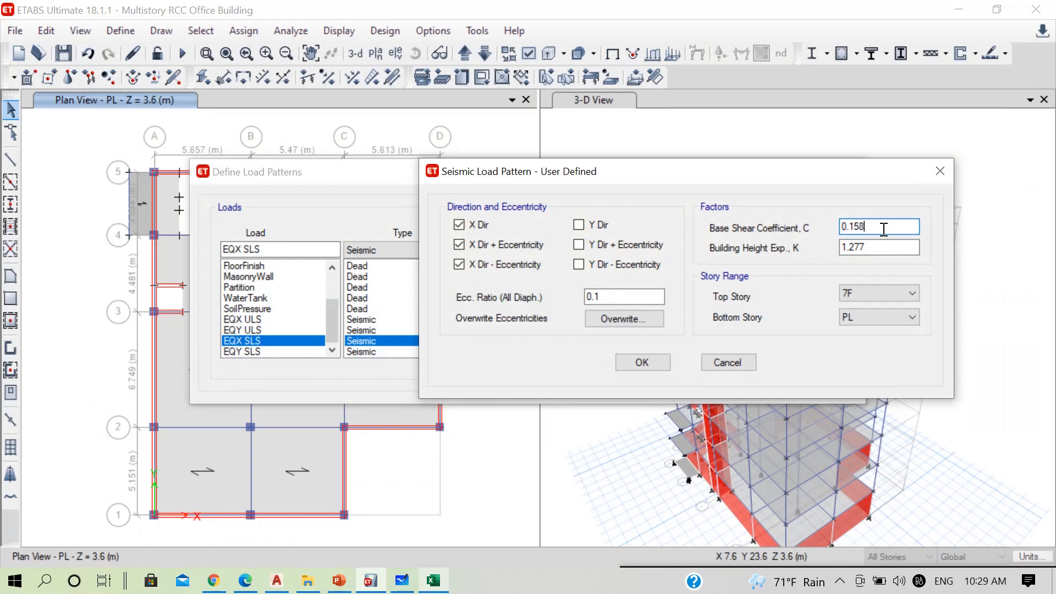
{"action": "left_click", "coordinate": [655, 365]}
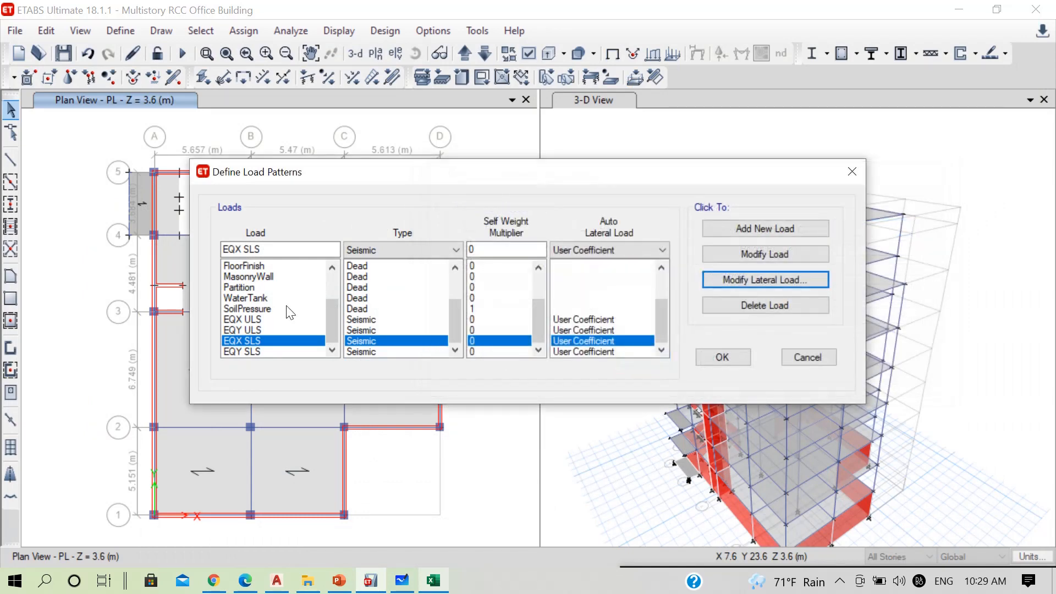
Restrict the EQY SLS lateral load to the Y-direction cases, with a 0.1 eccentricity ratio and PL as bottom story
{"action": "left_click", "coordinate": [254, 351]}
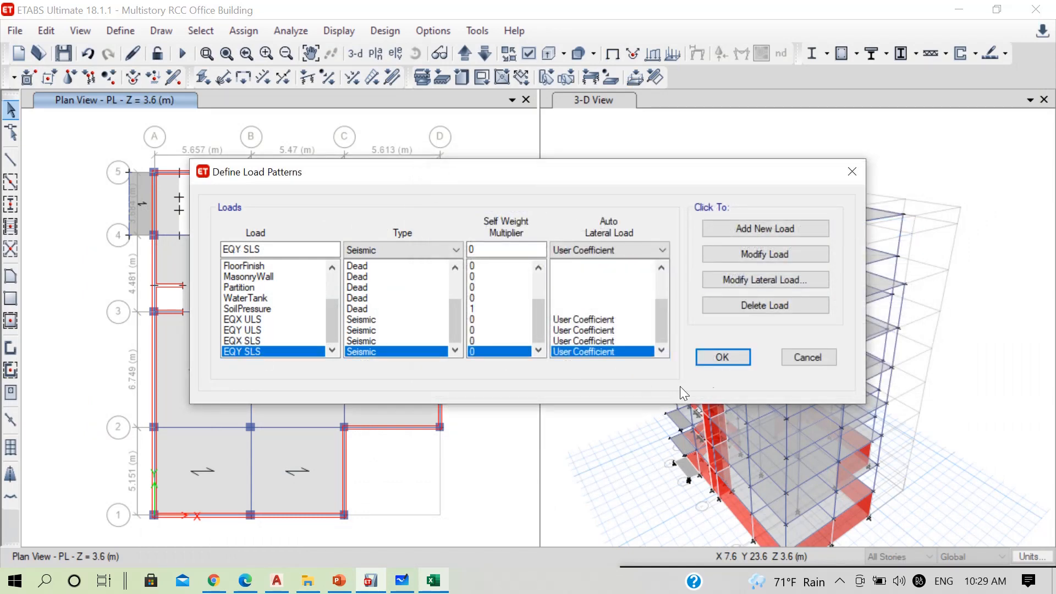
{"action": "left_click", "coordinate": [763, 280]}
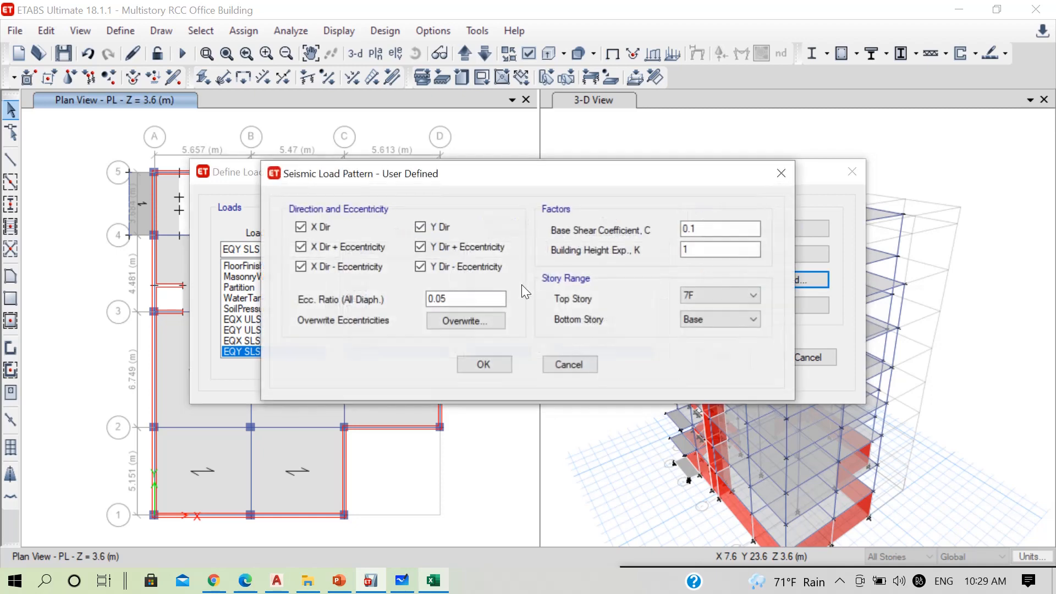
{"action": "left_click", "coordinate": [345, 267]}
{"action": "left_click", "coordinate": [317, 224]}
{"action": "double_click", "coordinate": [467, 299]}
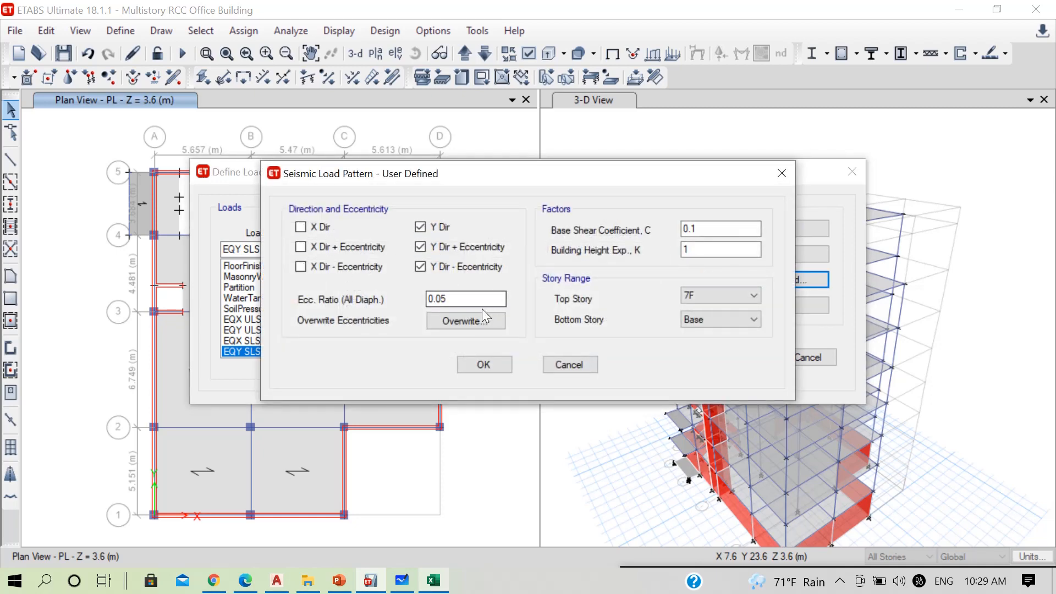
{"action": "type", "text": "0.1"}
{"action": "left_click", "coordinate": [715, 318]}
{"action": "left_click", "coordinate": [695, 409]}
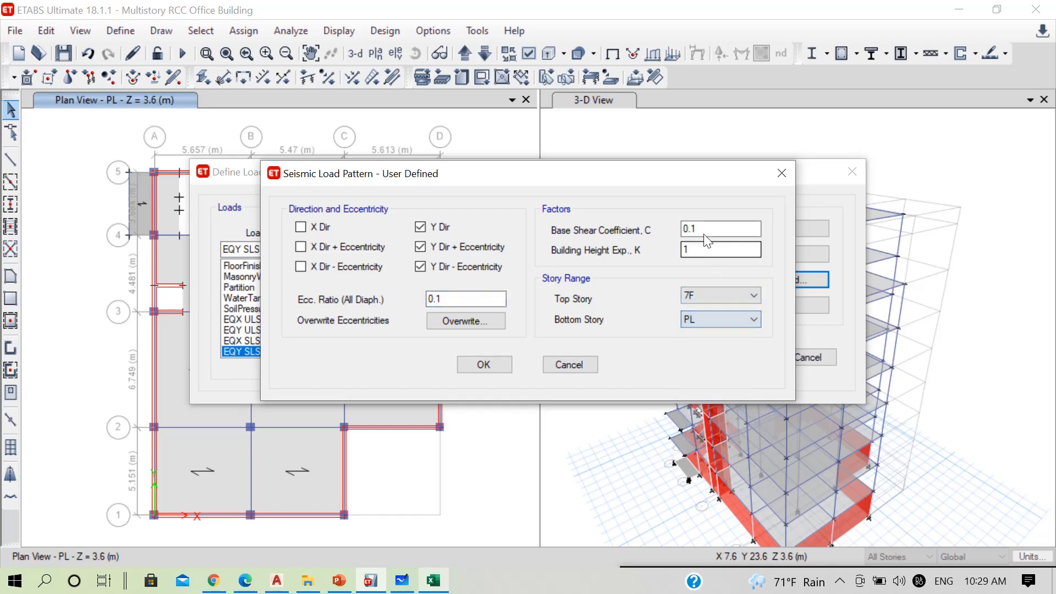
Set the EQY SLS base shear coefficient to 0.158, checked against the Excel sheet, and exponent K to 1.277
{"action": "left_click", "coordinate": [436, 582]}
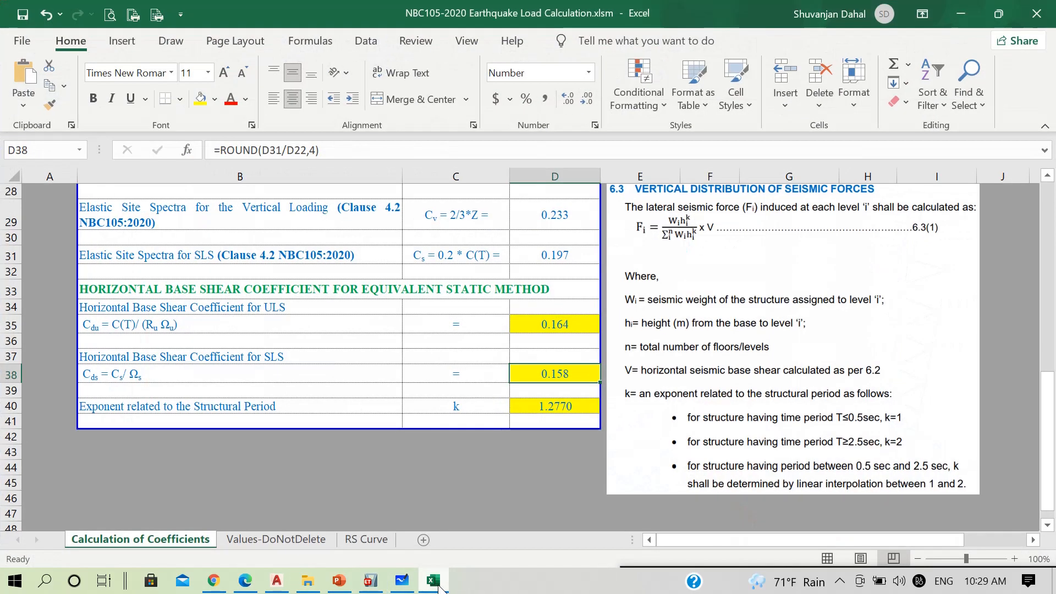
{"action": "left_click", "coordinate": [438, 586]}
{"action": "left_click", "coordinate": [717, 226]}
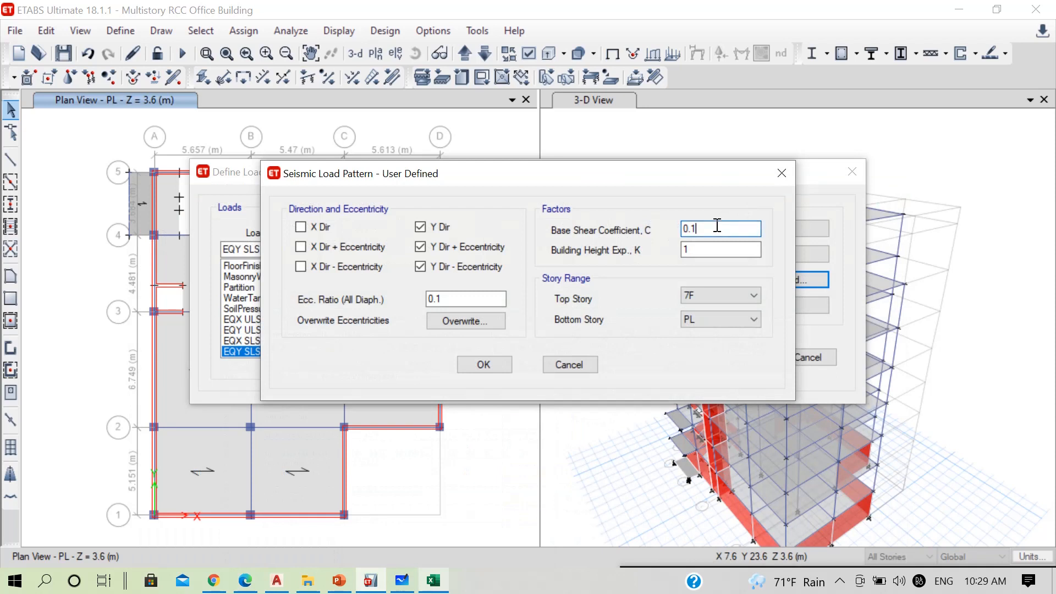
{"action": "type", "text": "58"}
{"action": "double_click", "coordinate": [720, 249]}
{"action": "type", "text": "1.277"}
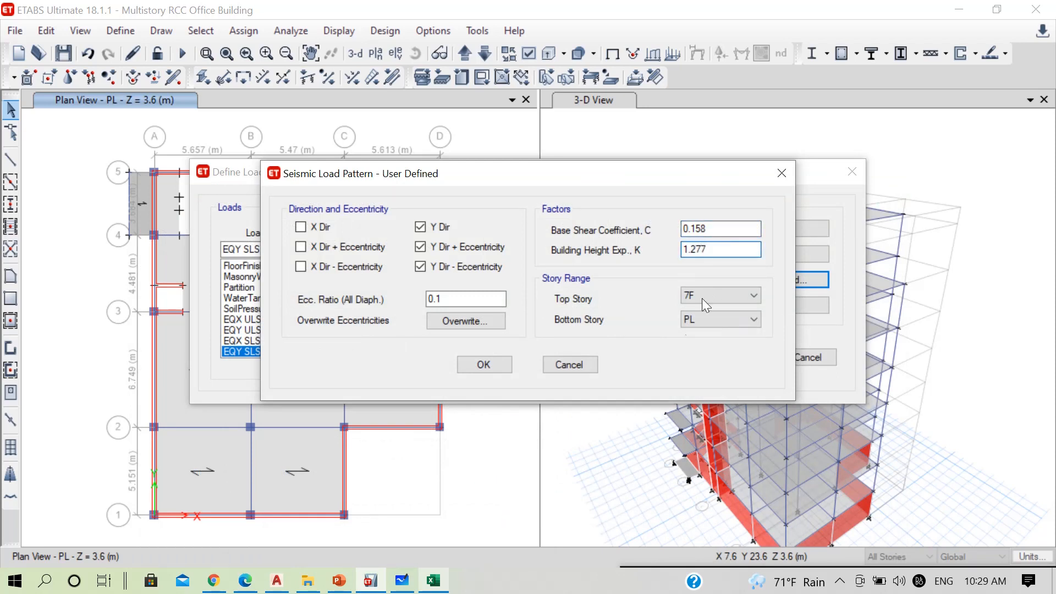
Accept the EQY SLS settings and all load pattern definitions, and save the model
{"action": "left_click", "coordinate": [476, 367]}
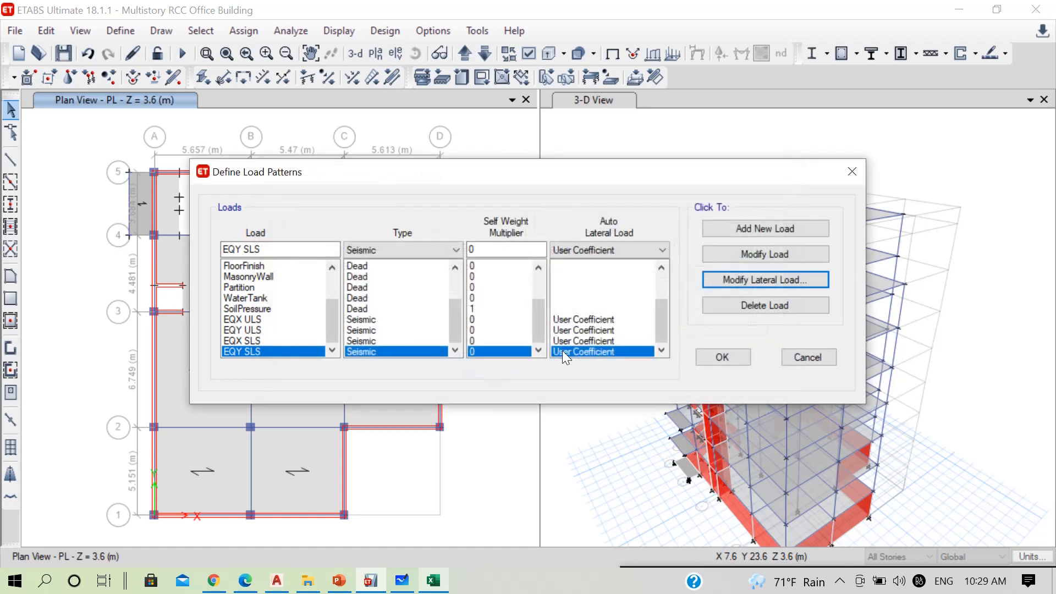
{"action": "left_click", "coordinate": [707, 361]}
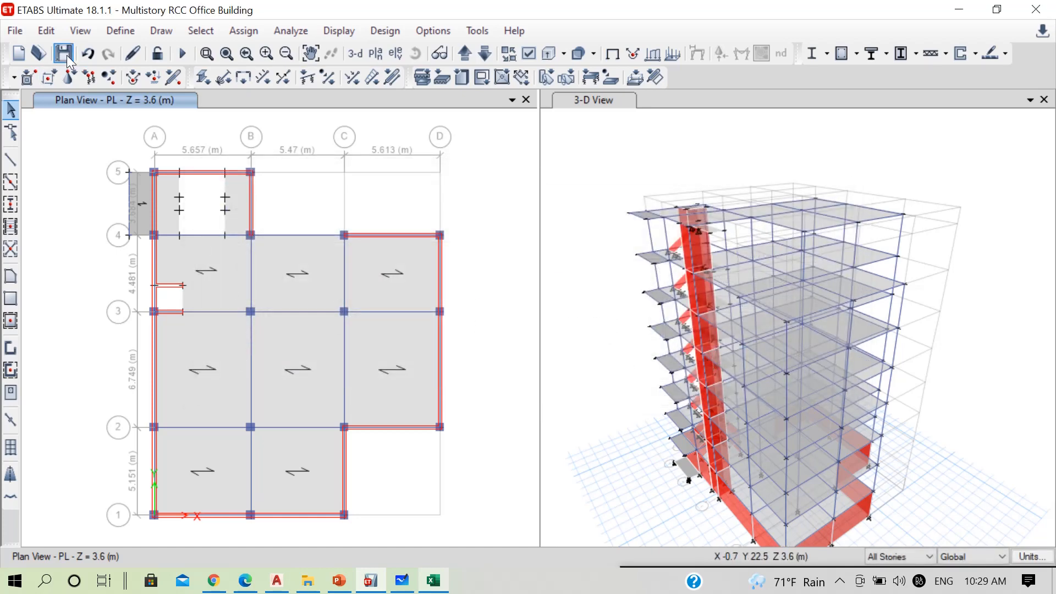
{"action": "left_click", "coordinate": [63, 54]}
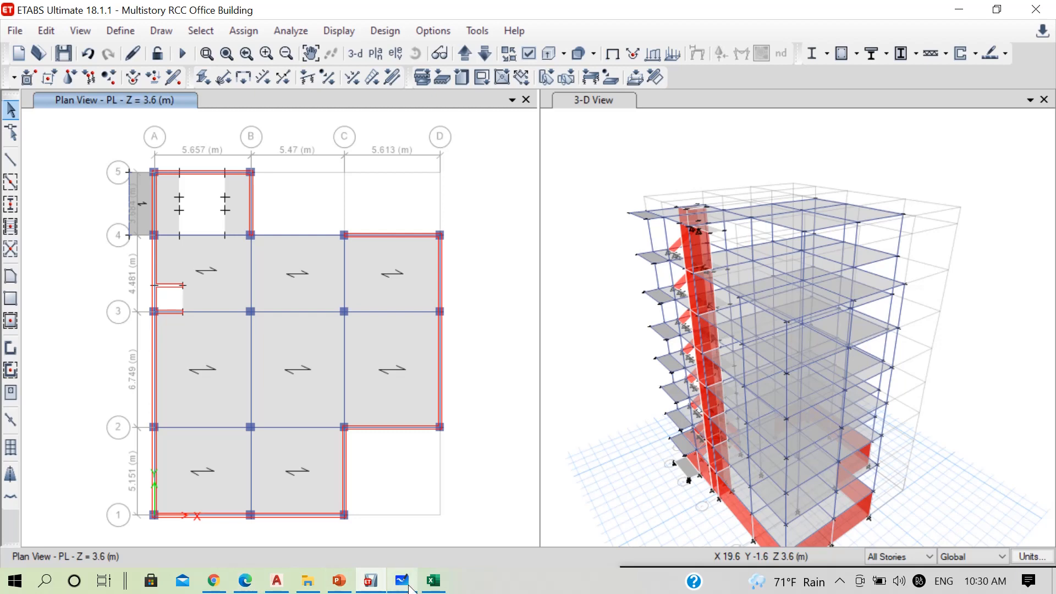
Switch to PowerPoint and examine the external wall's thickness and height in the masonry load table of the load calculation slides
{"action": "left_click", "coordinate": [339, 580]}
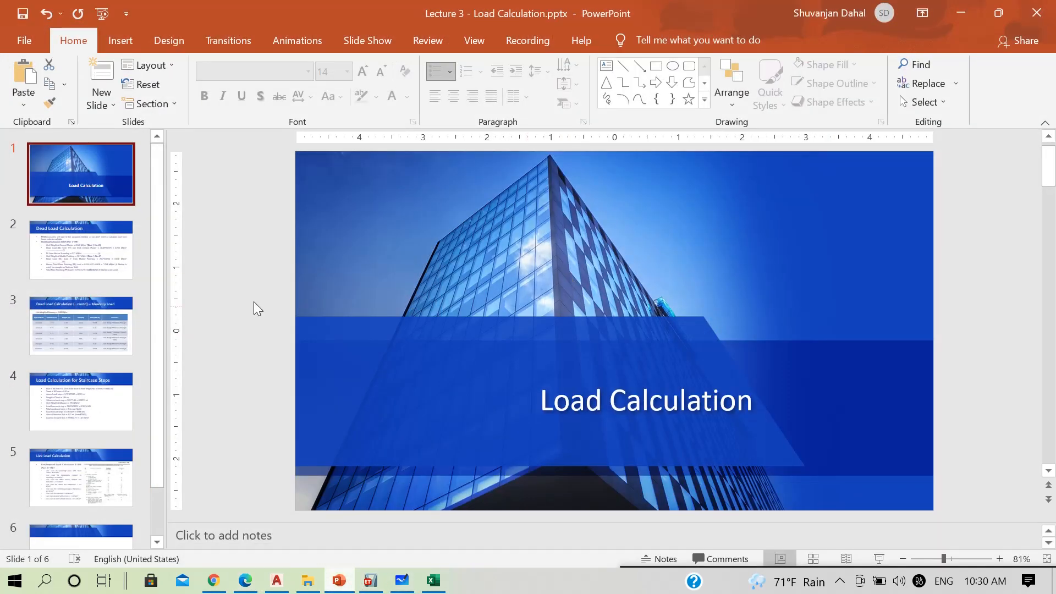
{"action": "left_click", "coordinate": [87, 300]}
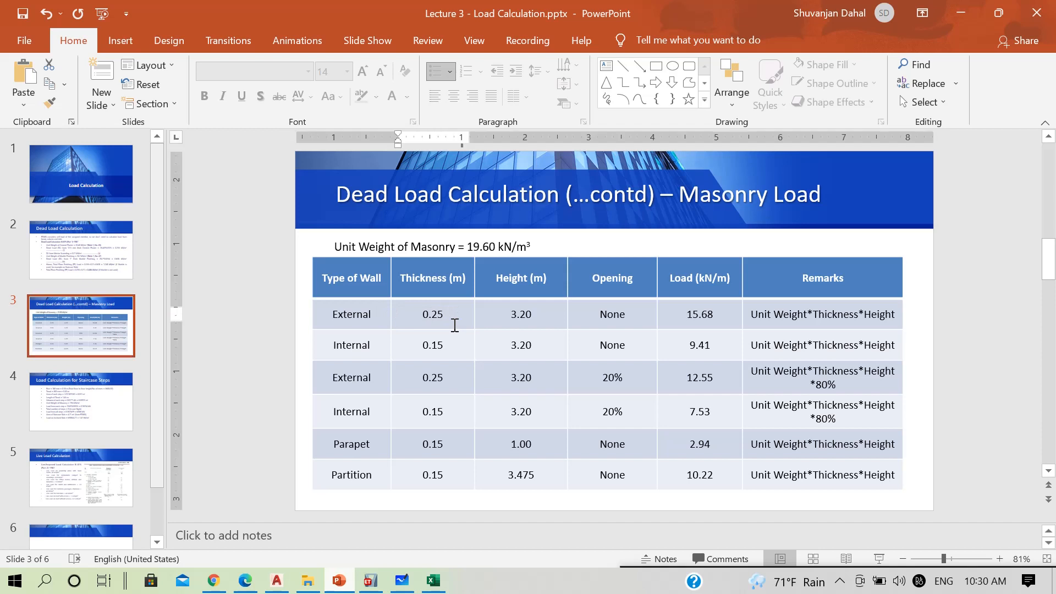
{"action": "double_click", "coordinate": [434, 315]}
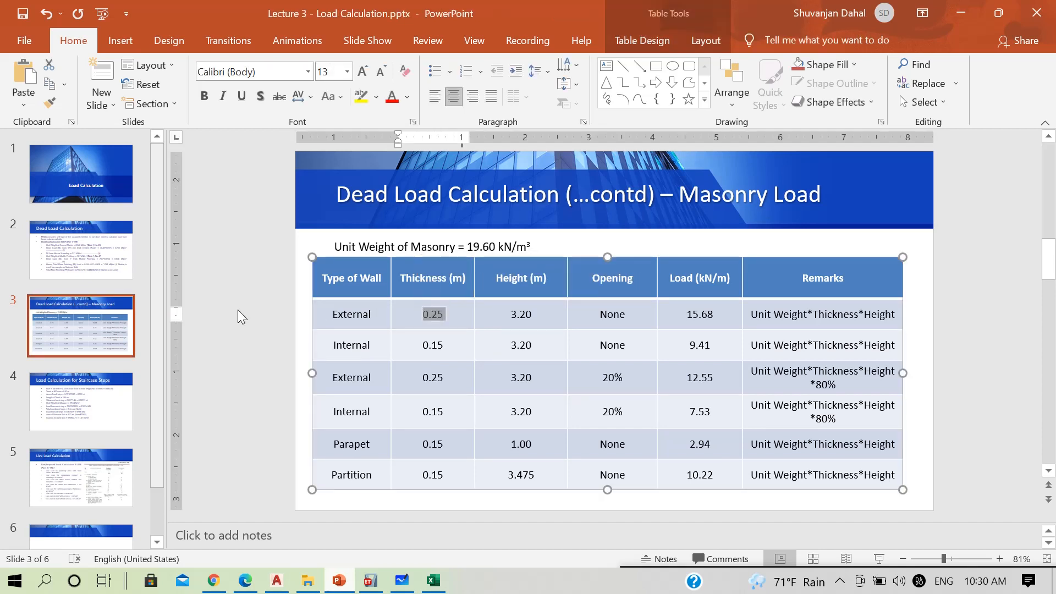
{"action": "double_click", "coordinate": [520, 314]}
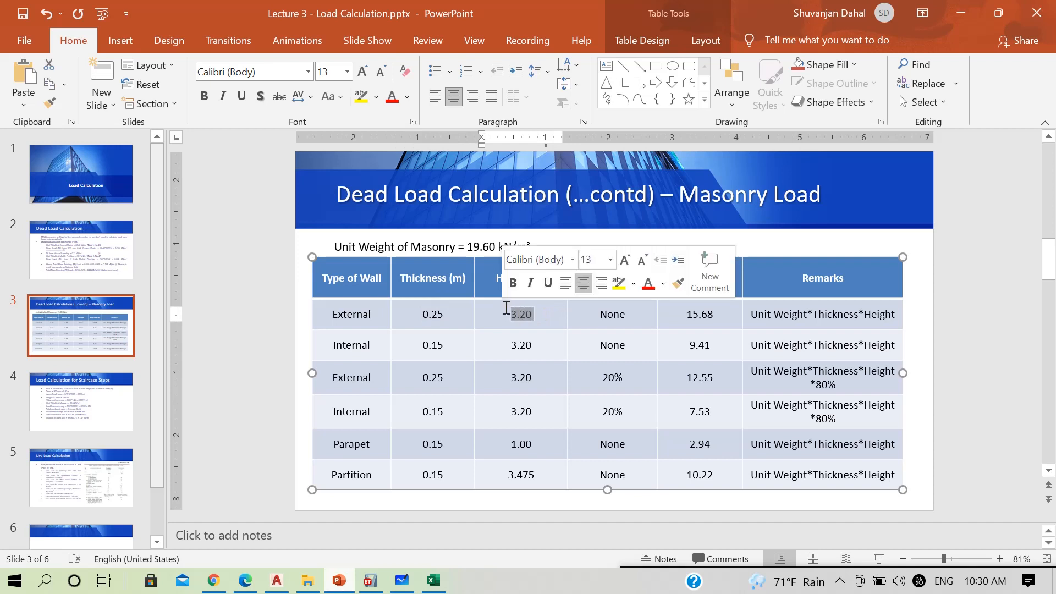
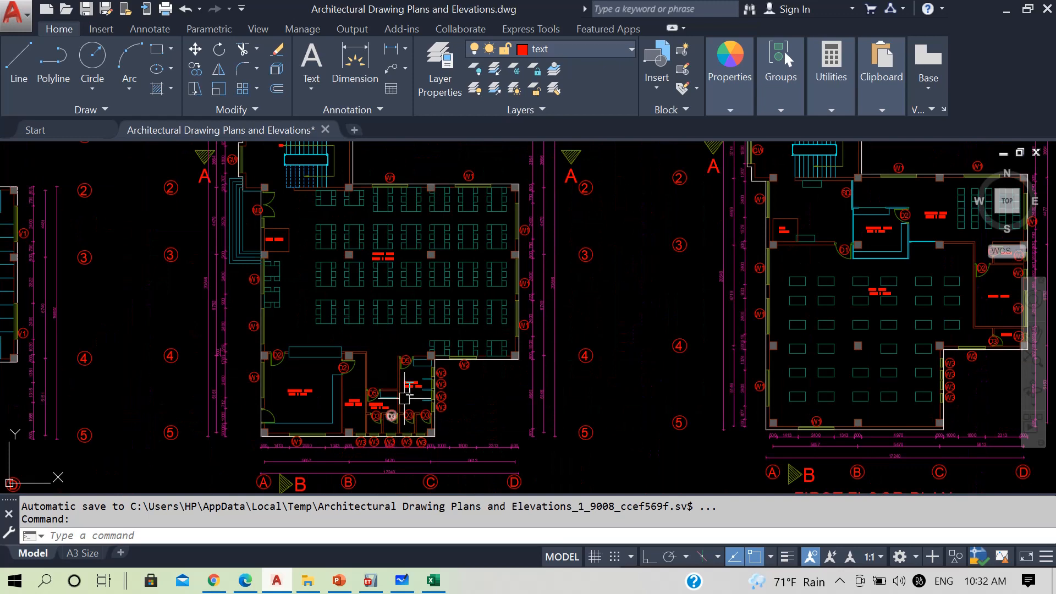
Examine the external walls and internal partitions around the dining room, kitchen and toilets on the ground floor plan
{"action": "middle_click_drag", "start_coordinate": [405, 398], "coordinate": [383, 488]}
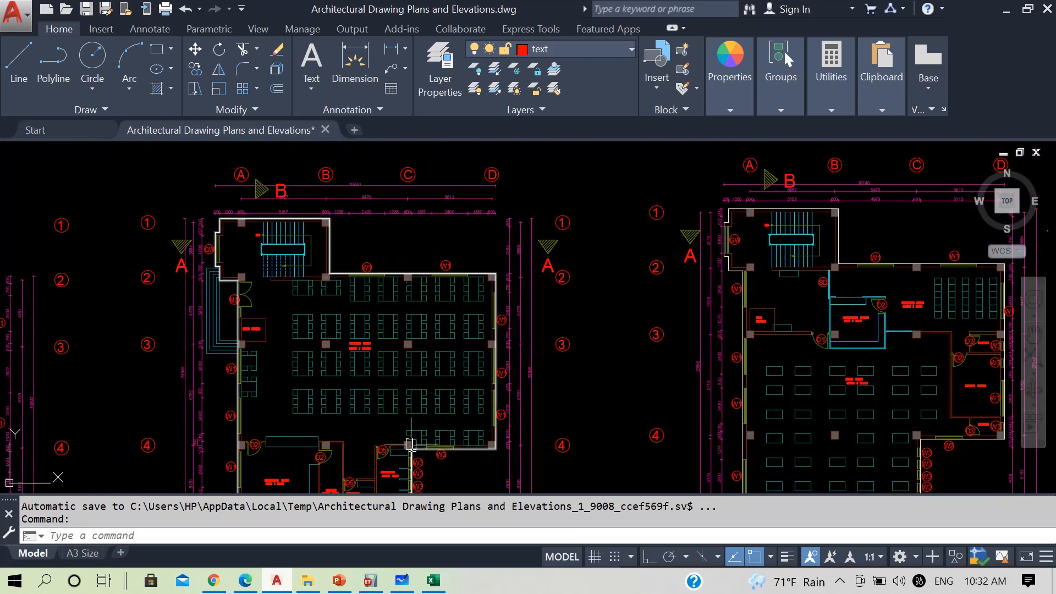
{"action": "middle_click_drag", "start_coordinate": [395, 341], "coordinate": [385, 261]}
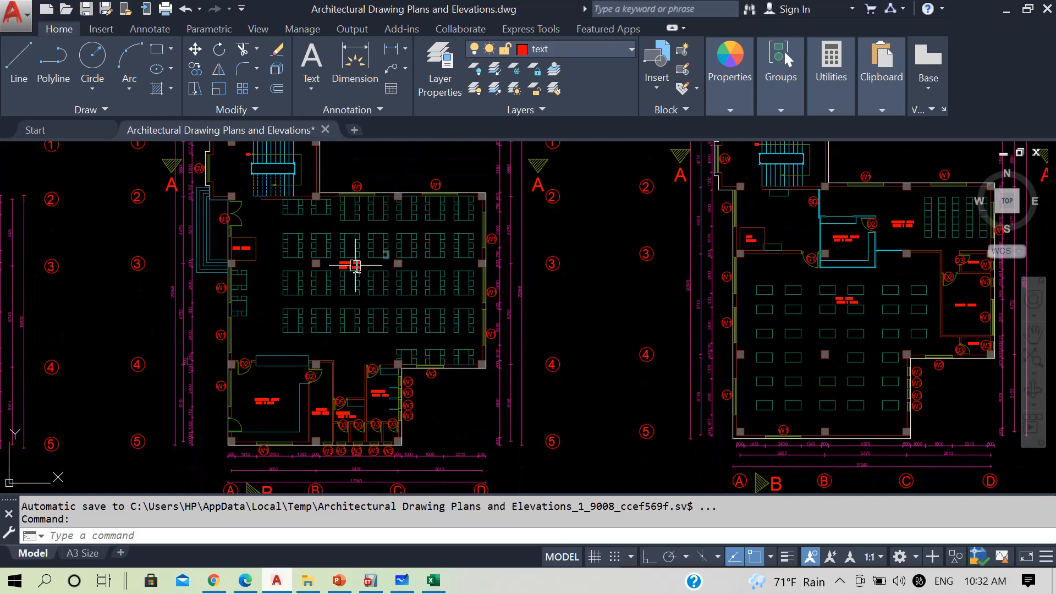
{"action": "scroll", "coordinate": [315, 416], "scroll_direction": "up", "scroll_amount": 2}
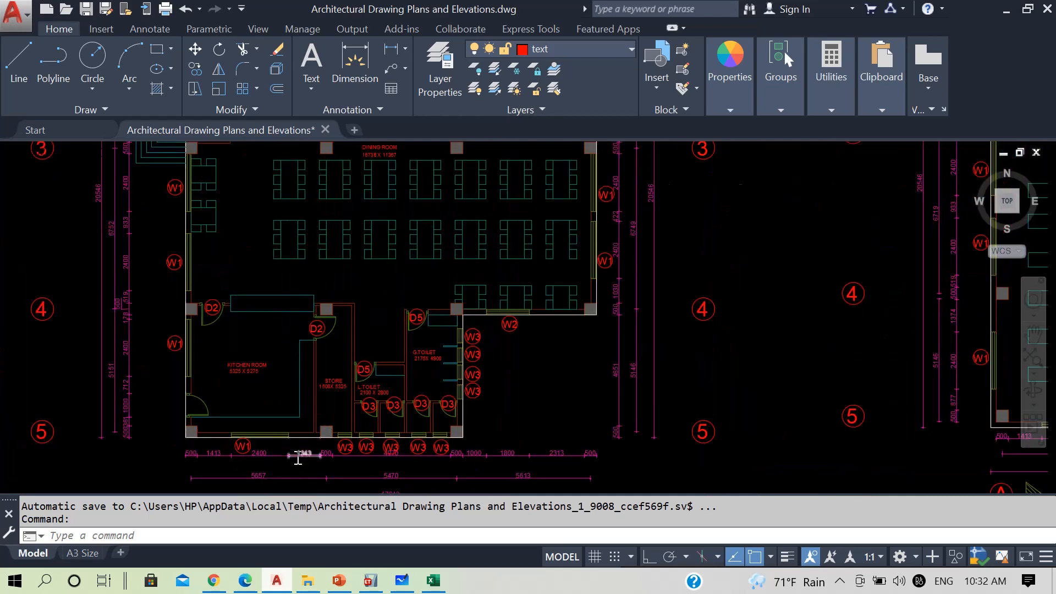
{"action": "scroll", "coordinate": [324, 435], "scroll_direction": "up", "scroll_amount": 2}
{"action": "scroll", "coordinate": [560, 300], "scroll_direction": "down", "scroll_amount": 2}
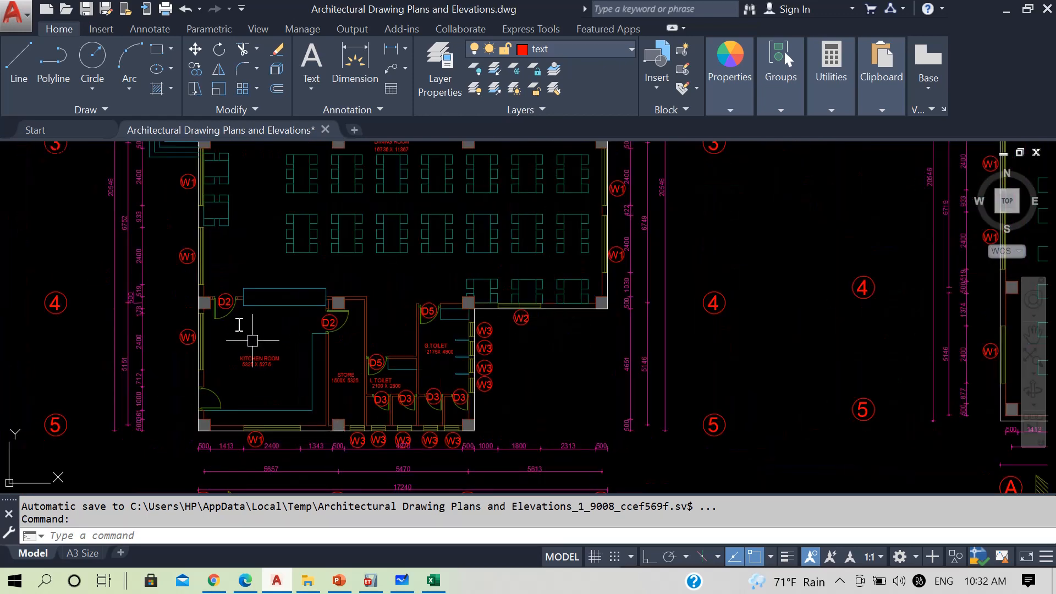
{"action": "mouse_move", "coordinate": [230, 312]}
{"action": "middle_mouse_down"}
{"action": "mouse_move", "coordinate": [232, 492]}
{"action": "mouse_move", "coordinate": [233, 379]}
{"action": "mouse_move", "coordinate": [234, 459]}
{"action": "middle_mouse_up"}
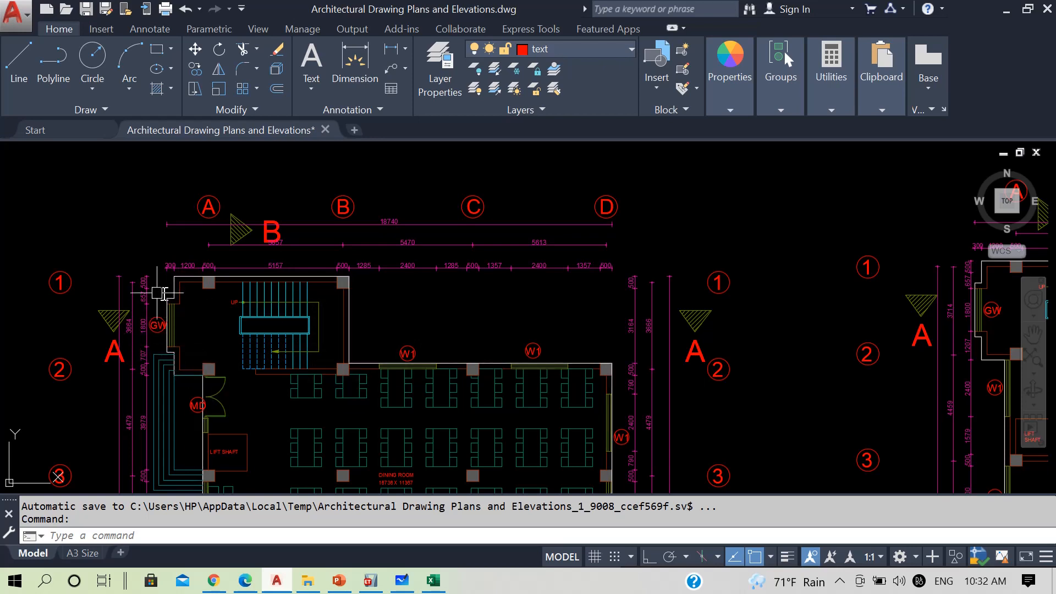
{"action": "middle_click_drag", "start_coordinate": [245, 420], "coordinate": [224, 262]}
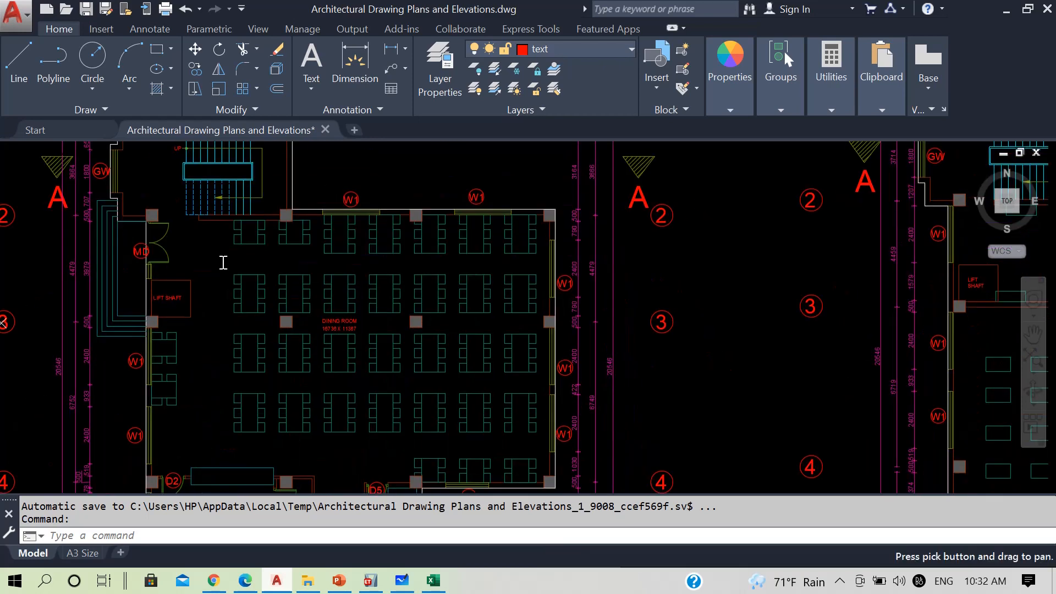
{"action": "middle_click_drag", "start_coordinate": [533, 388], "coordinate": [512, 284]}
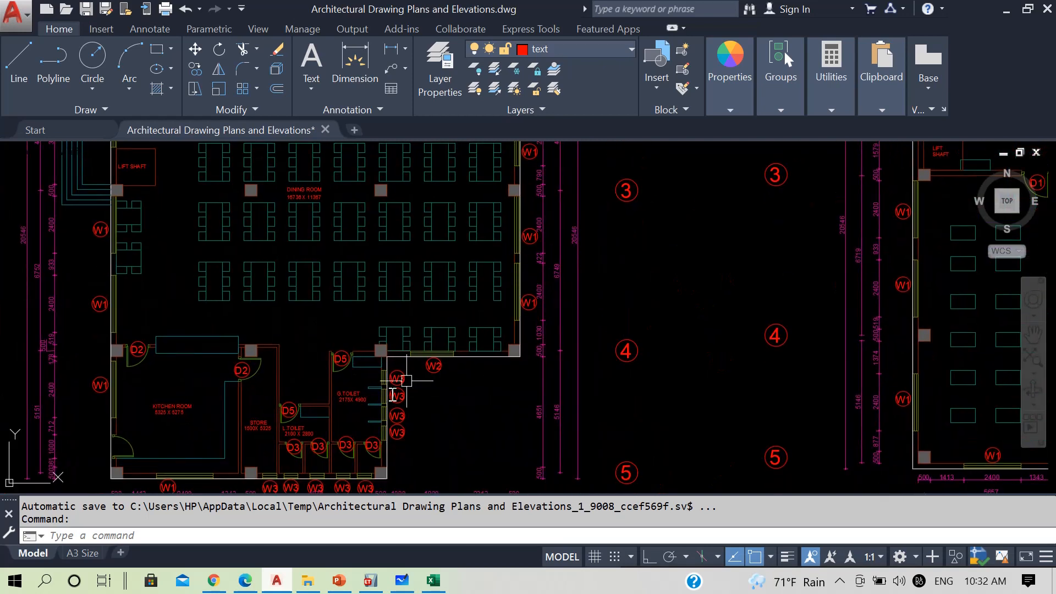
{"action": "scroll", "coordinate": [446, 388], "scroll_direction": "down", "scroll_amount": 5}
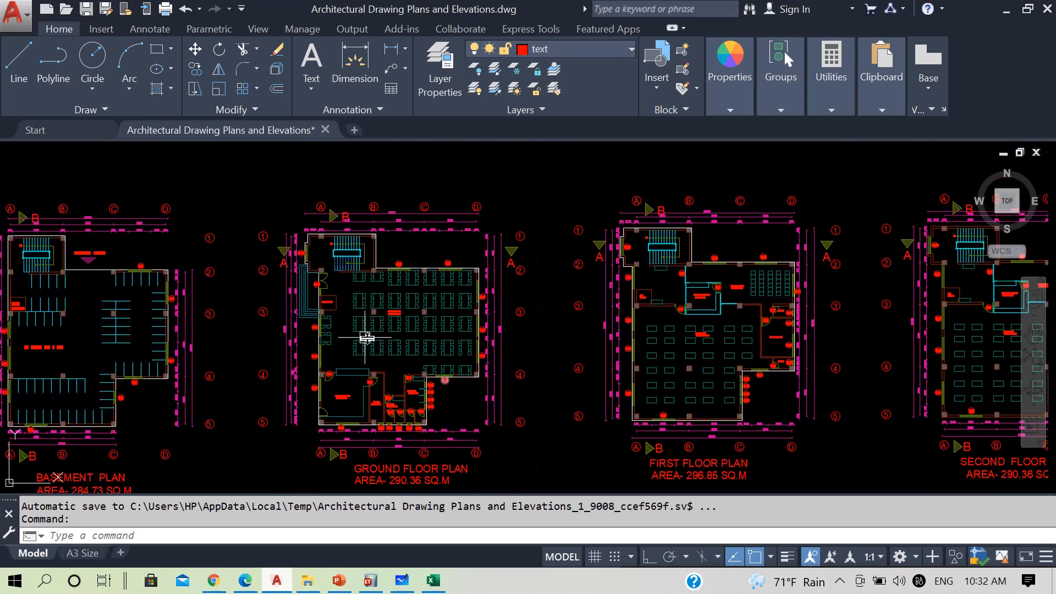
Examine the wall layouts on the basement plan and the upper floor plans of the architectural drawing
{"action": "scroll", "coordinate": [75, 296], "scroll_direction": "up", "scroll_amount": 3}
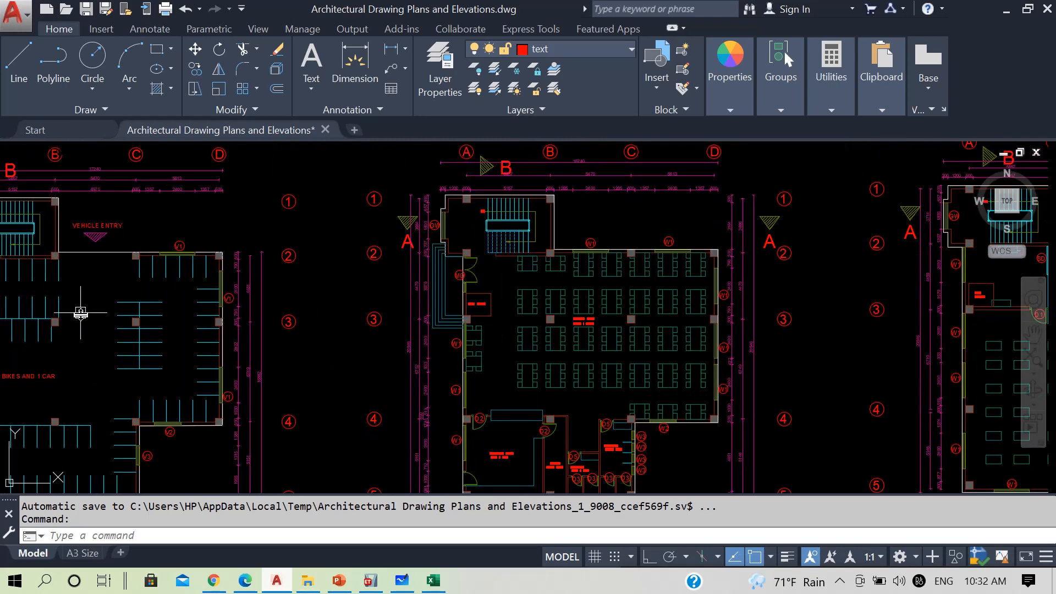
{"action": "scroll", "coordinate": [66, 330], "scroll_direction": "down", "scroll_amount": 4}
{"action": "scroll", "coordinate": [460, 327], "scroll_direction": "up", "scroll_amount": 3}
{"action": "scroll", "coordinate": [460, 327], "scroll_direction": "up", "scroll_amount": 2}
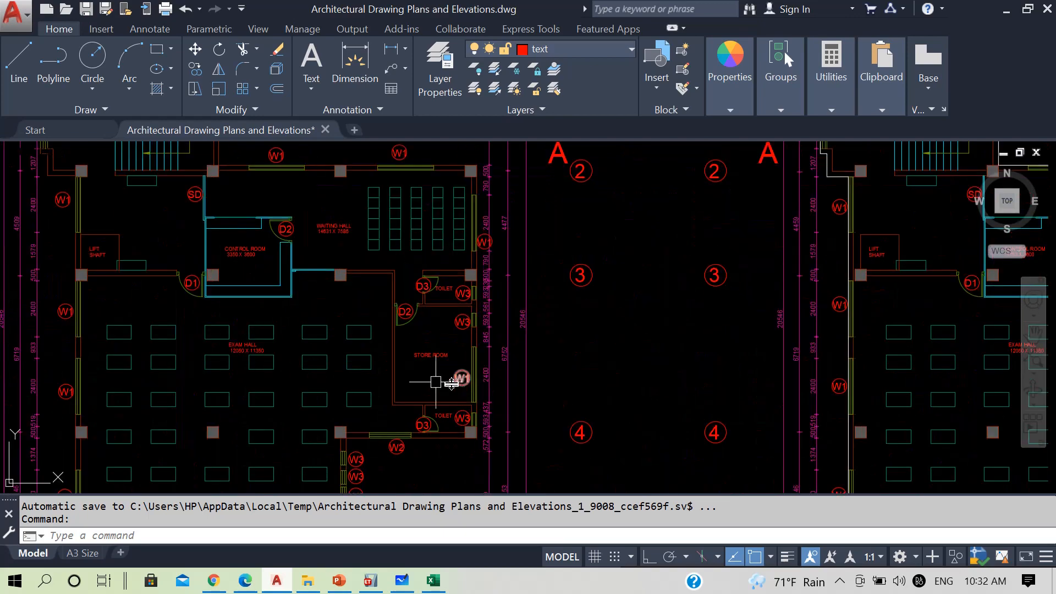
{"action": "scroll", "coordinate": [424, 363], "scroll_direction": "down", "scroll_amount": 5}
{"action": "scroll", "coordinate": [513, 389], "scroll_direction": "up", "scroll_amount": 3}
{"action": "scroll", "coordinate": [512, 389], "scroll_direction": "up", "scroll_amount": 2}
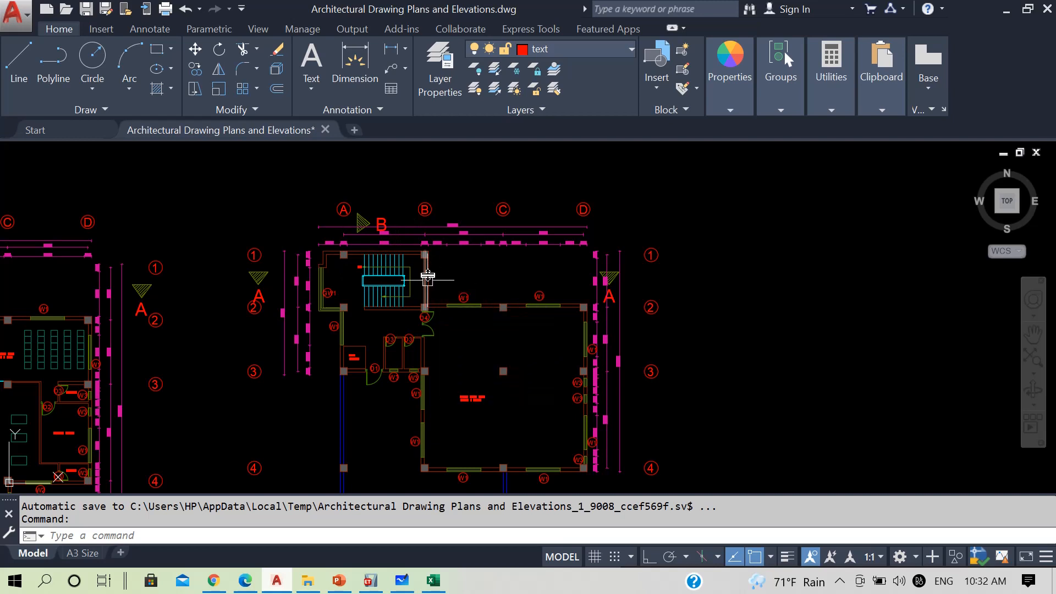
Highlight the walls enclosing the staircase on the skill test hall's floor plan, and clear the selection
{"action": "scroll", "coordinate": [388, 245], "scroll_direction": "up", "scroll_amount": 2}
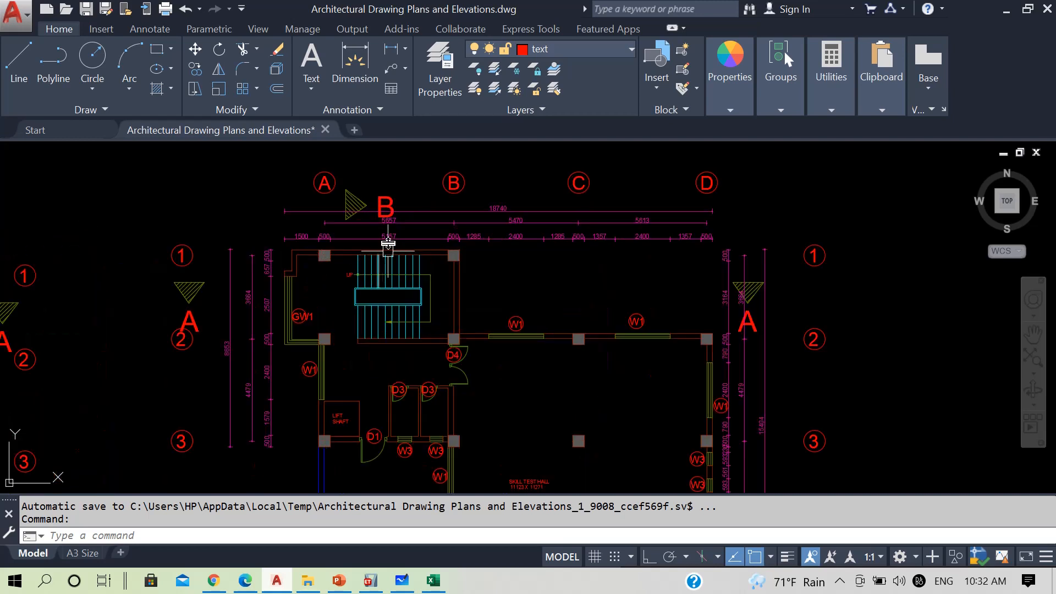
{"action": "left_click", "coordinate": [405, 264]}
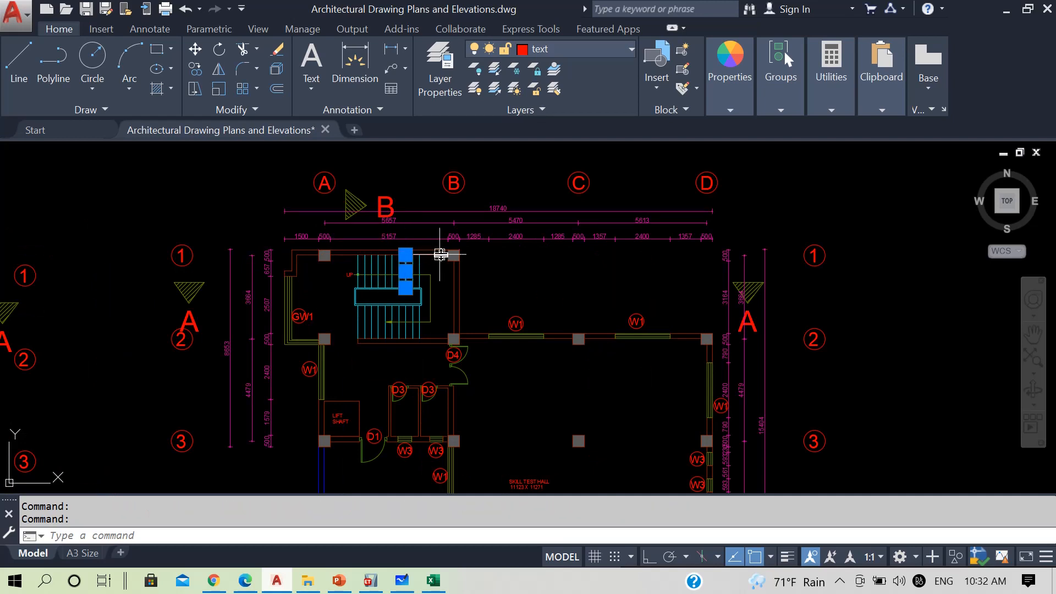
{"action": "key", "text": "Escape"}
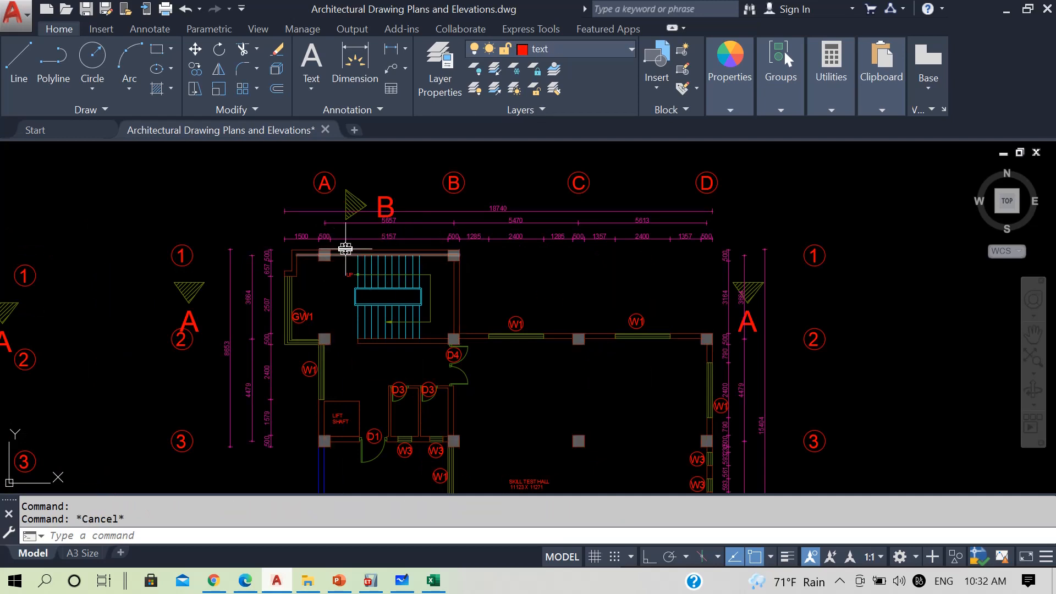
{"action": "left_click", "coordinate": [345, 249]}
{"action": "left_click", "coordinate": [456, 316]}
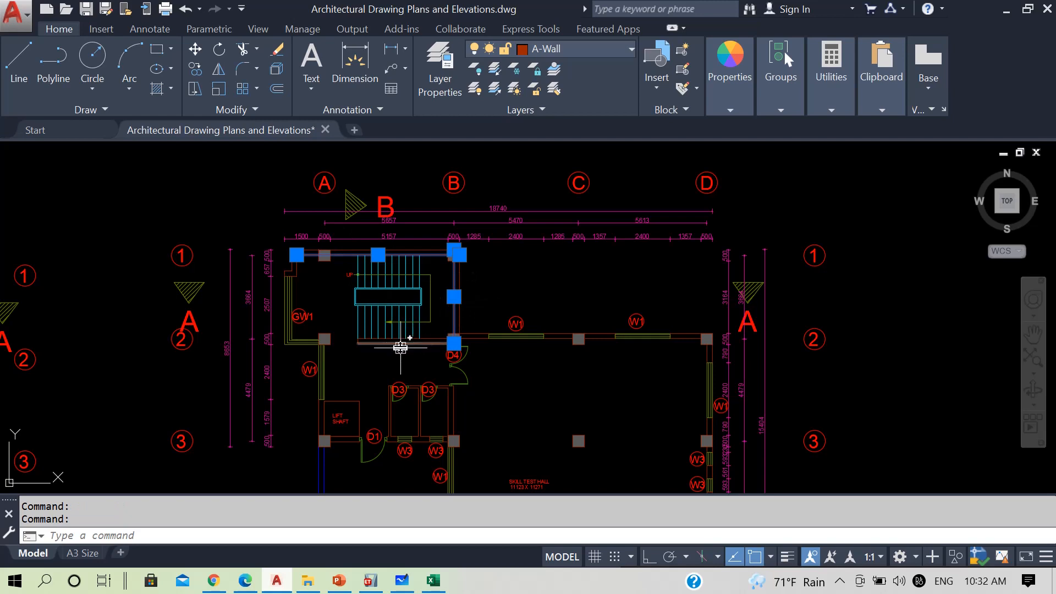
{"action": "left_click", "coordinate": [400, 346]}
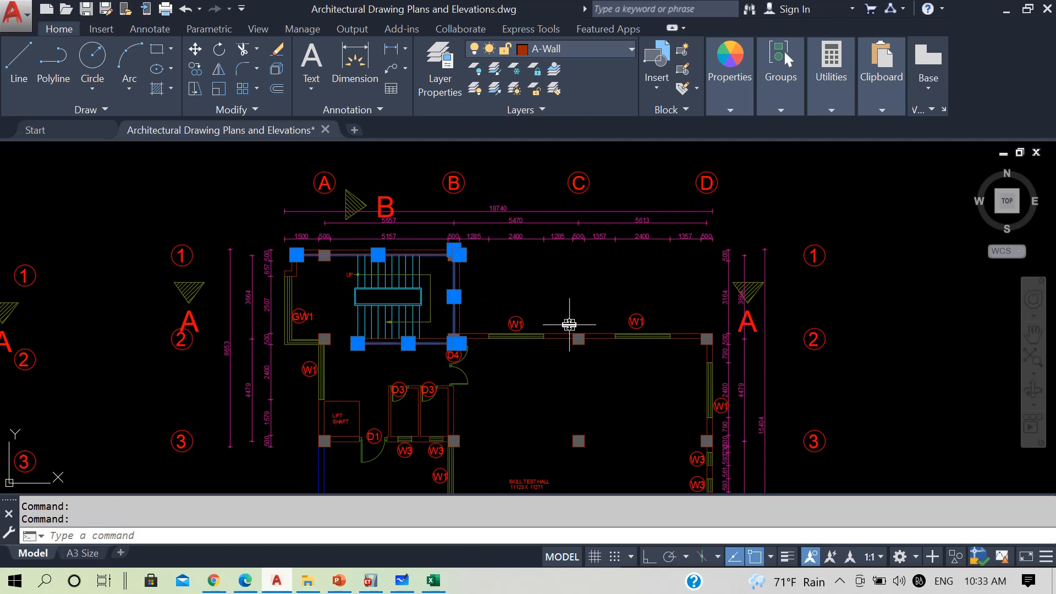
{"action": "key", "text": "Escape"}
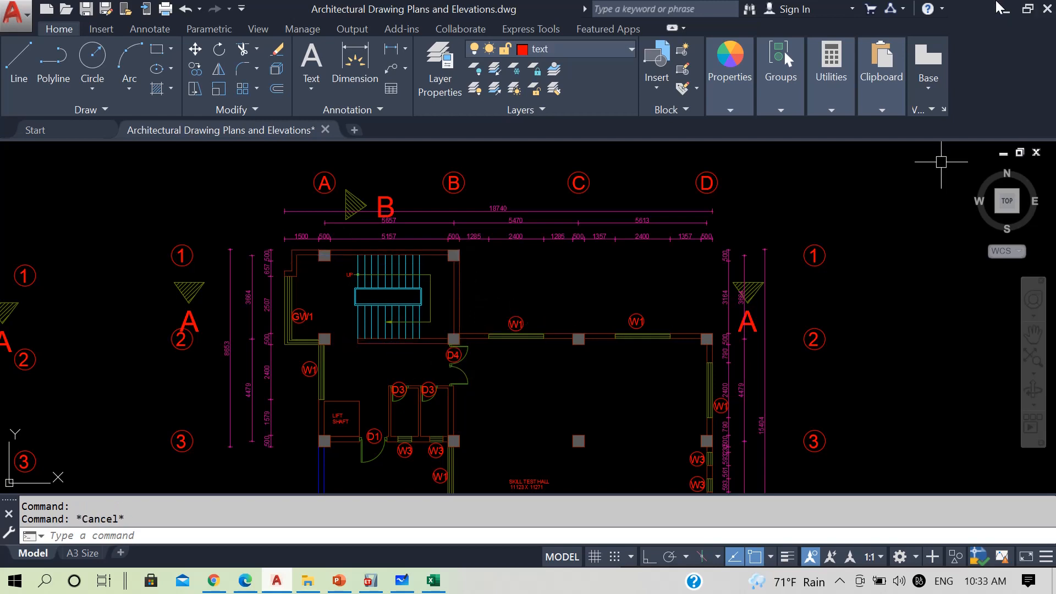
Switch to ETABS and select the outer beams along grid A from the PL plan, with selection applied to All Stories
{"action": "left_click", "coordinate": [1004, 7]}
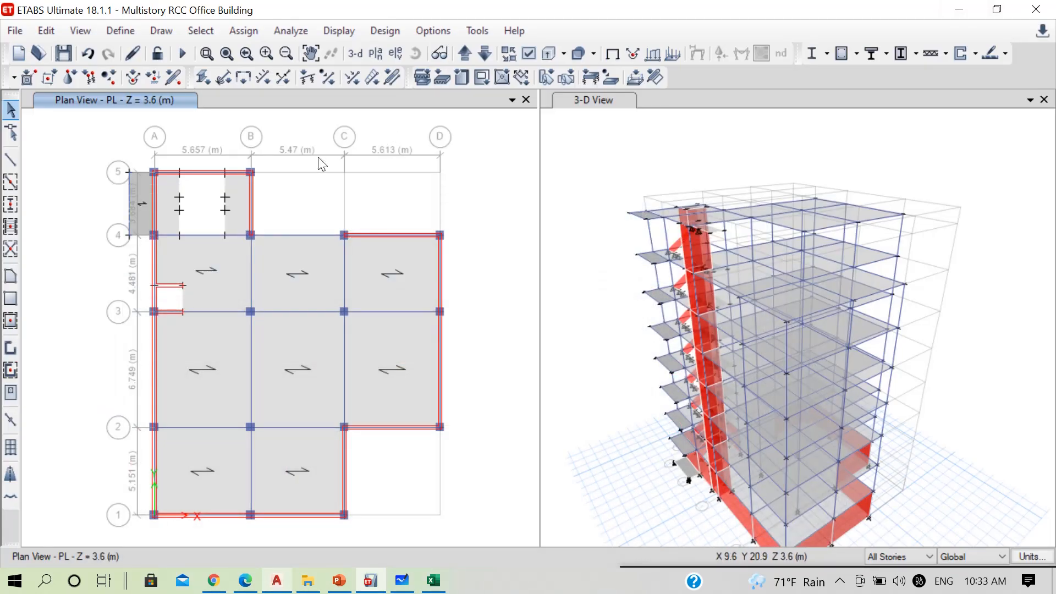
{"action": "left_click", "coordinate": [904, 556]}
{"action": "left_click", "coordinate": [891, 533]}
{"action": "scroll", "coordinate": [158, 190], "scroll_direction": "up", "scroll_amount": 5}
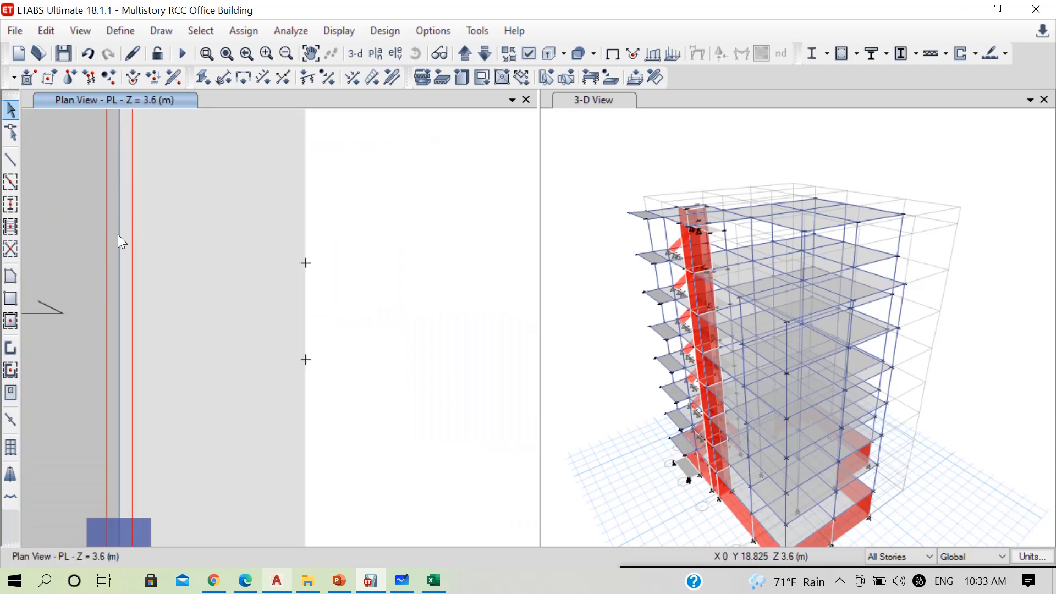
{"action": "scroll", "coordinate": [149, 212], "scroll_direction": "down", "scroll_amount": 5}
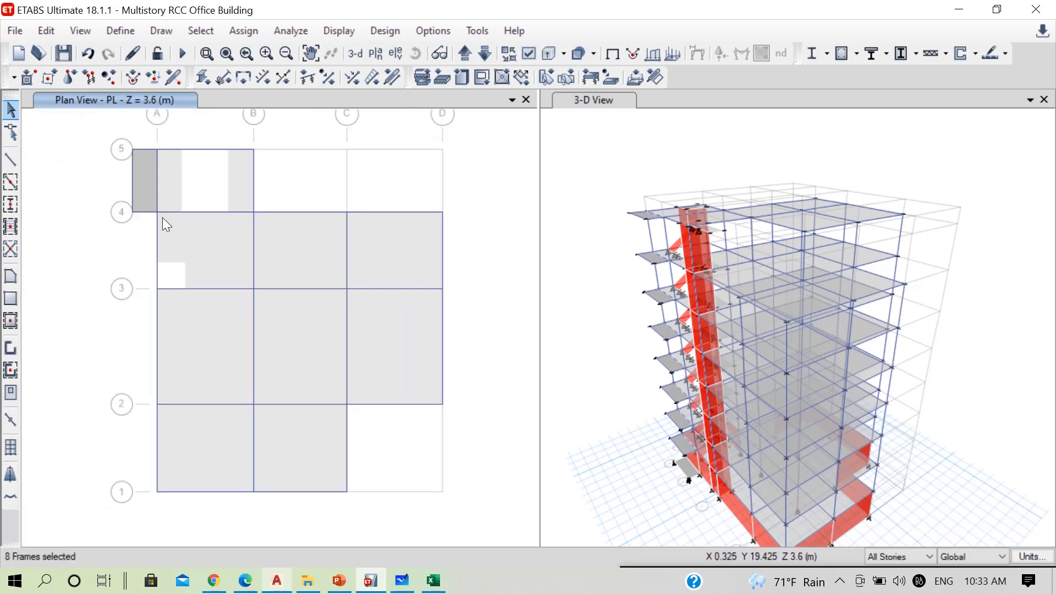
{"action": "left_click", "coordinate": [157, 274]}
{"action": "scroll", "coordinate": [157, 357], "scroll_direction": "up", "scroll_amount": 5}
{"action": "left_click", "coordinate": [154, 362]}
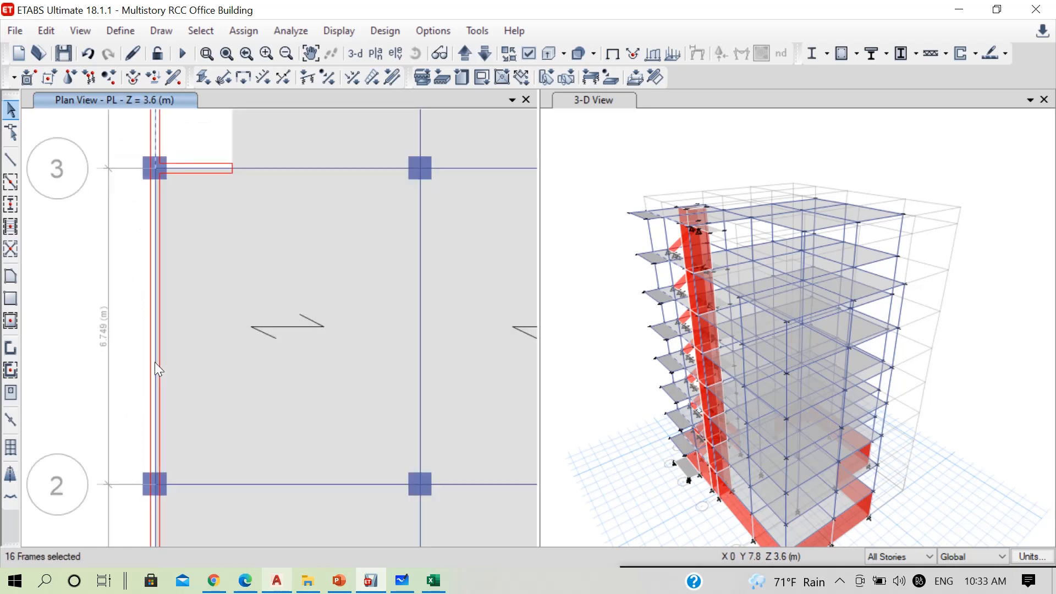
{"action": "scroll", "coordinate": [154, 341], "scroll_direction": "down", "scroll_amount": 5}
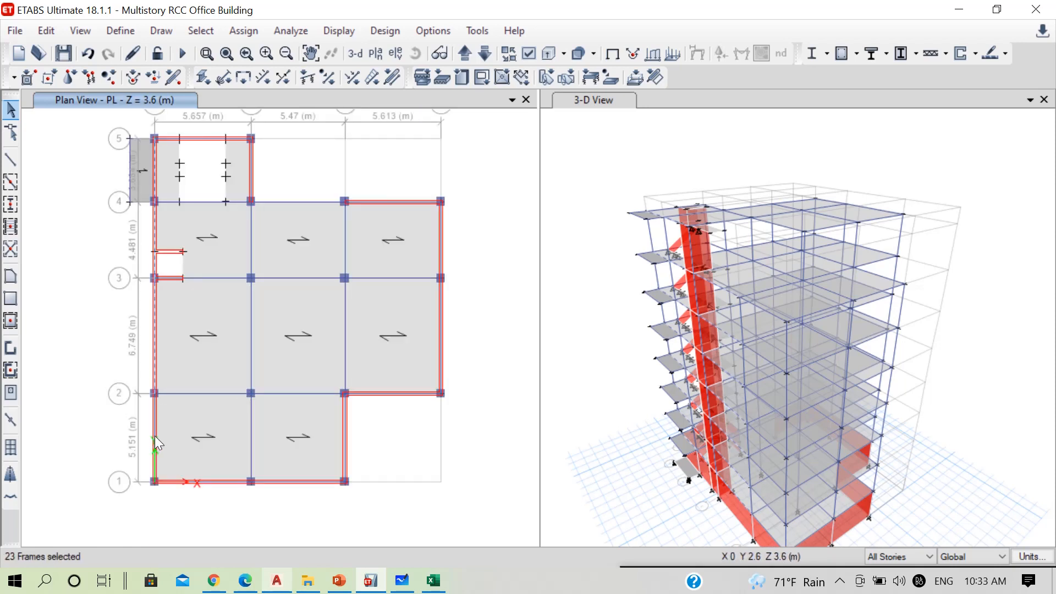
Add the remaining perimeter beams along grids 1, C, 2, D and 4 to the selection across all stories
{"action": "left_click", "coordinate": [196, 483]}
{"action": "left_click", "coordinate": [218, 488]}
{"action": "left_click", "coordinate": [307, 488]}
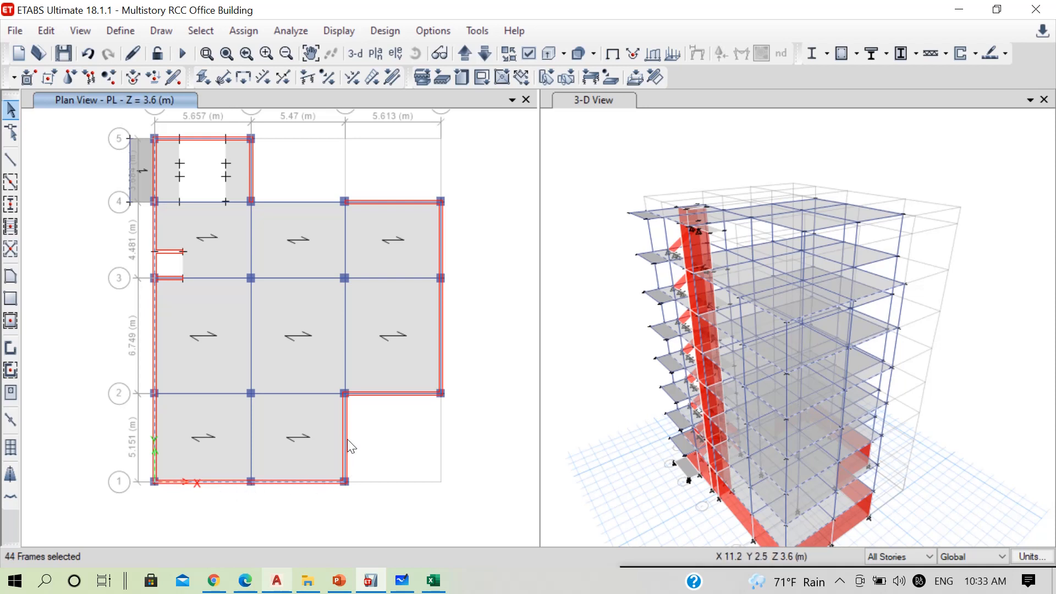
{"action": "left_click", "coordinate": [407, 394]}
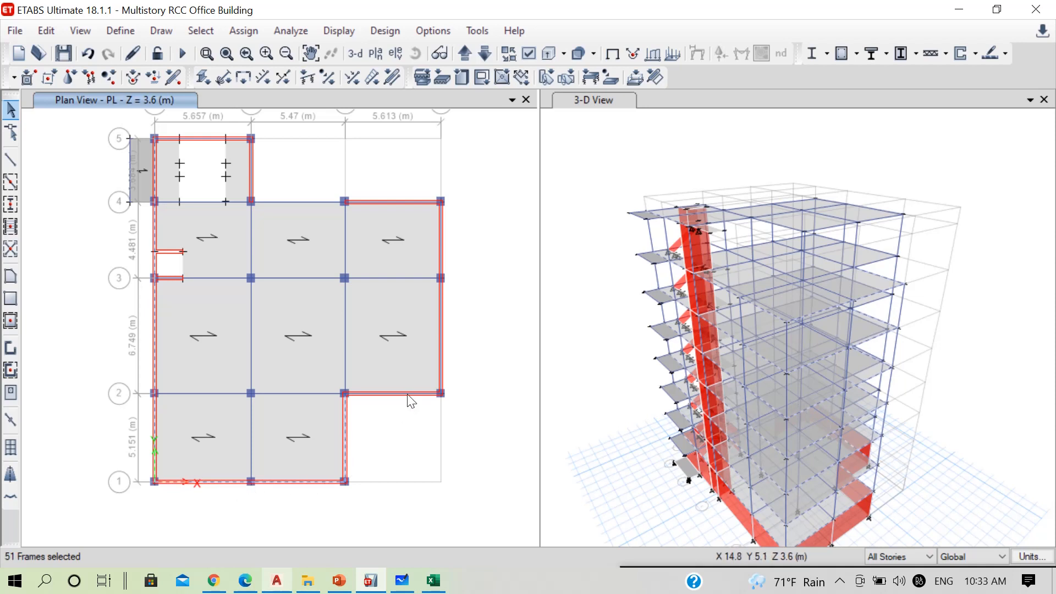
{"action": "left_click", "coordinate": [440, 337]}
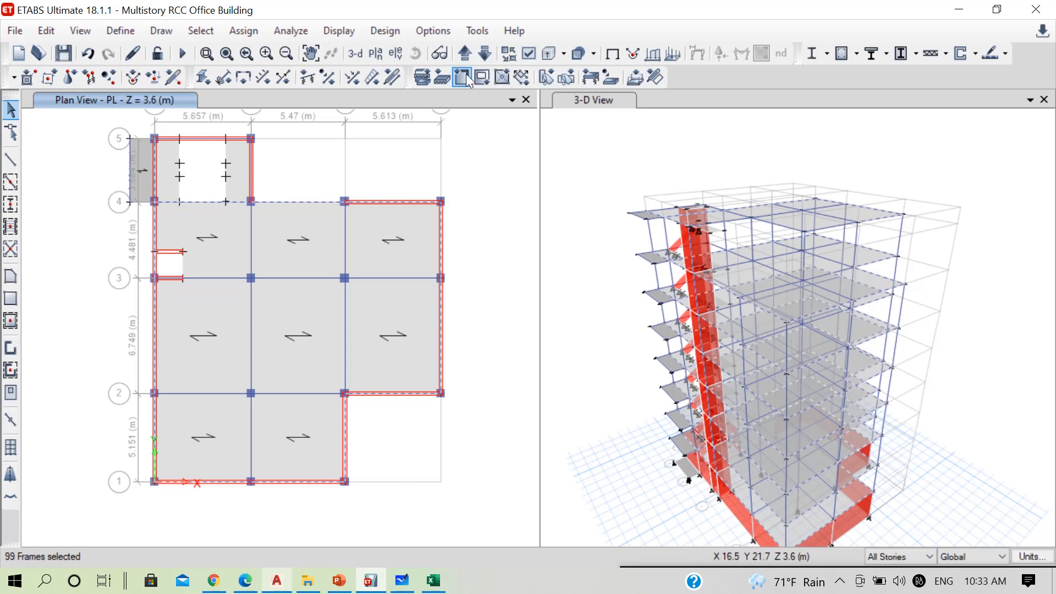
Limit selection to One Story and add the 7F outer beams on grid 3 (A–B), grid B (2–3) and grid 2 (B–C)
{"action": "left_click", "coordinate": [470, 52]}
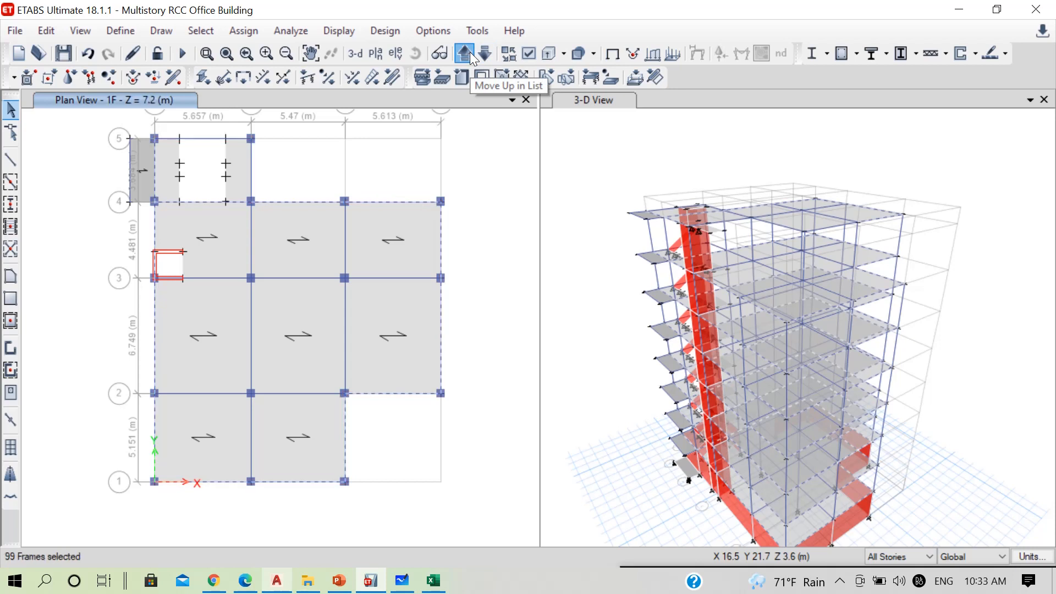
{"action": "left_click", "coordinate": [470, 52]}
{"action": "left_click", "coordinate": [470, 52]}
{"action": "left_click", "coordinate": [469, 52]}
{"action": "left_click", "coordinate": [468, 52]}
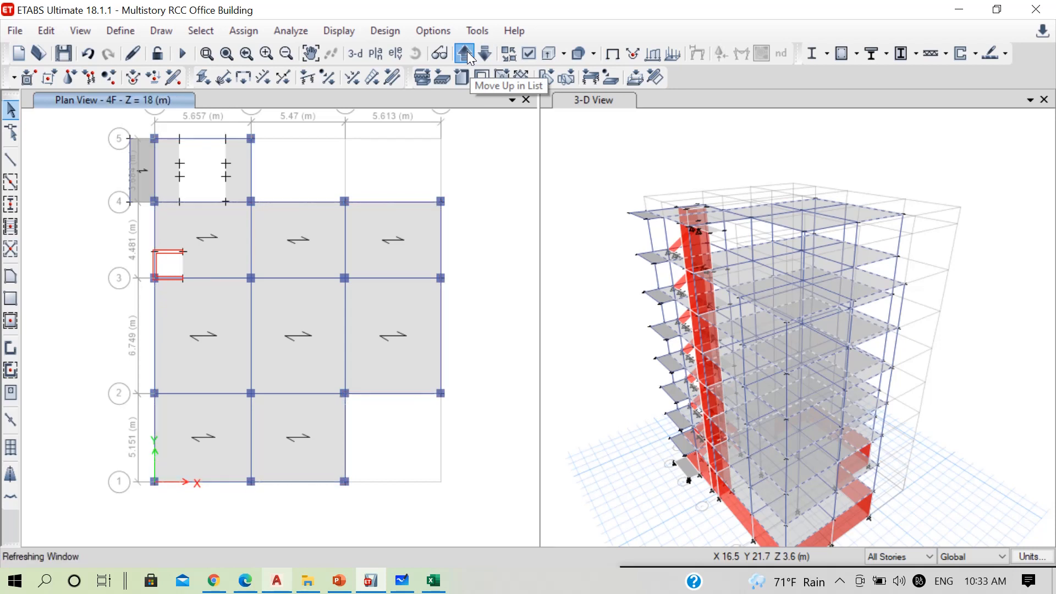
{"action": "left_click", "coordinate": [466, 52]}
{"action": "left_click", "coordinate": [467, 52]}
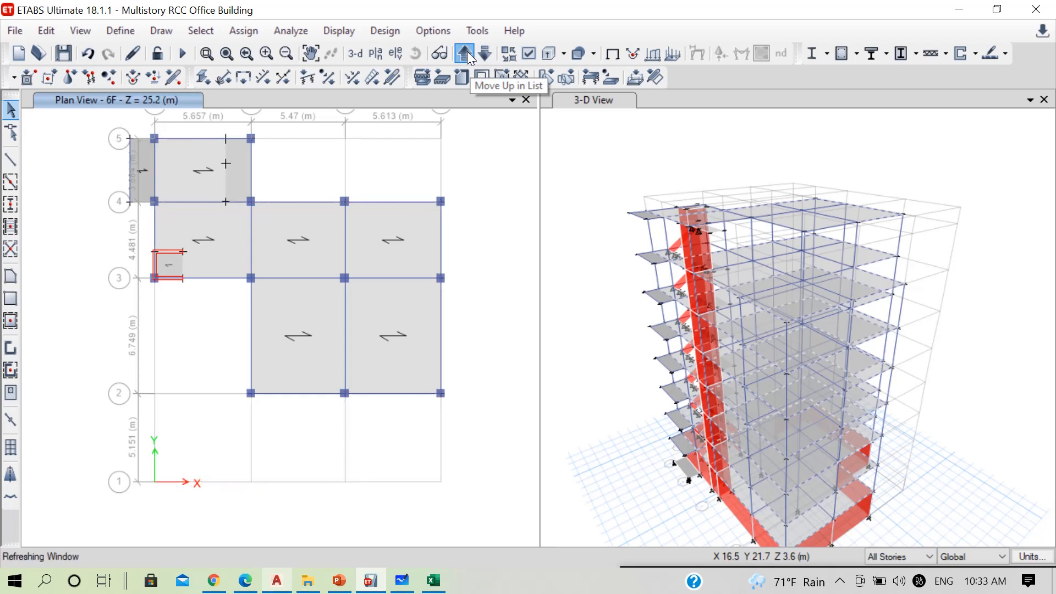
{"action": "left_click", "coordinate": [902, 556]}
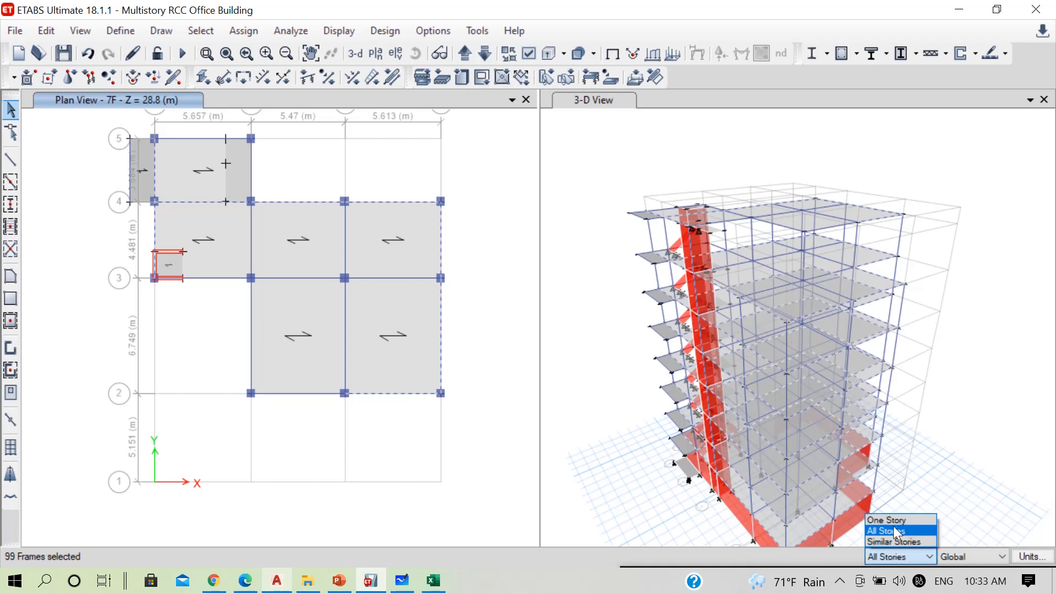
{"action": "left_click", "coordinate": [893, 525]}
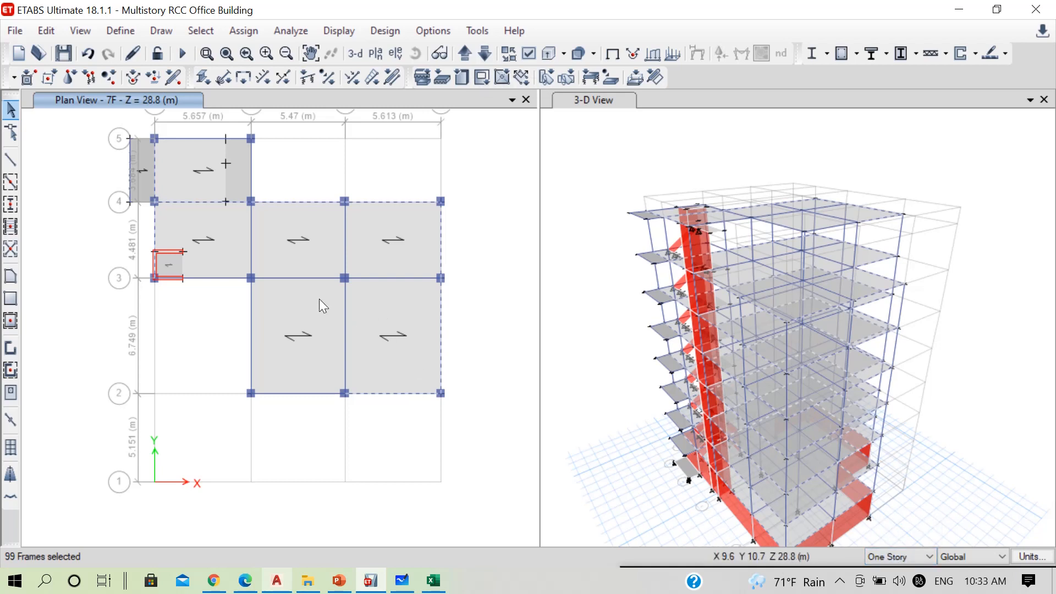
{"action": "left_click", "coordinate": [223, 284]}
{"action": "left_click", "coordinate": [252, 335]}
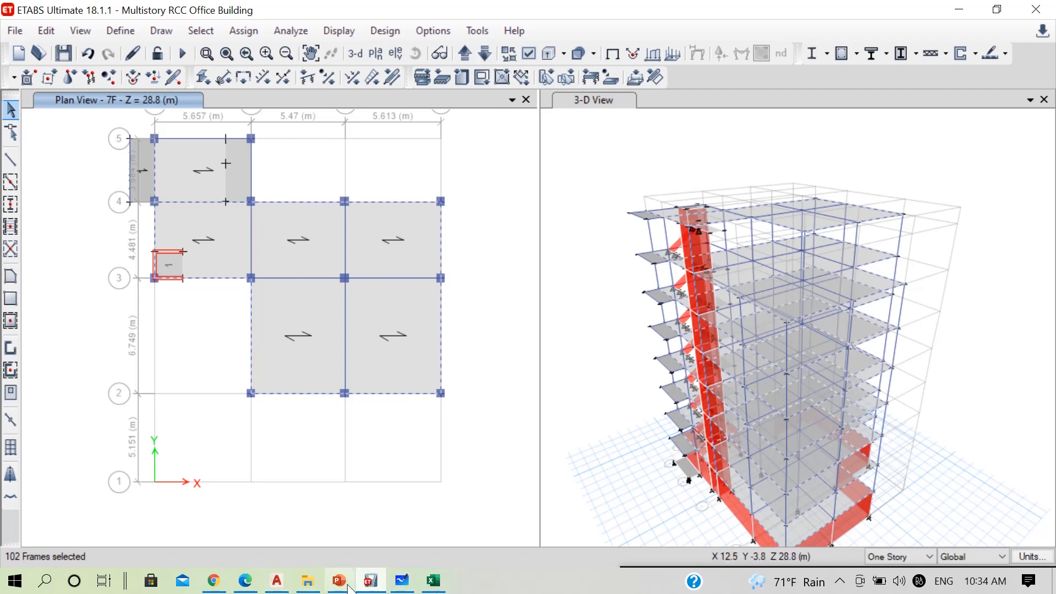
Check the toilet and stair walls on the AutoCAD top floor plan, and add the 7F beam on grid B (3–4) to the ETABS selection
{"action": "left_click", "coordinate": [281, 575]}
{"action": "scroll", "coordinate": [440, 329], "scroll_direction": "down", "scroll_amount": 8}
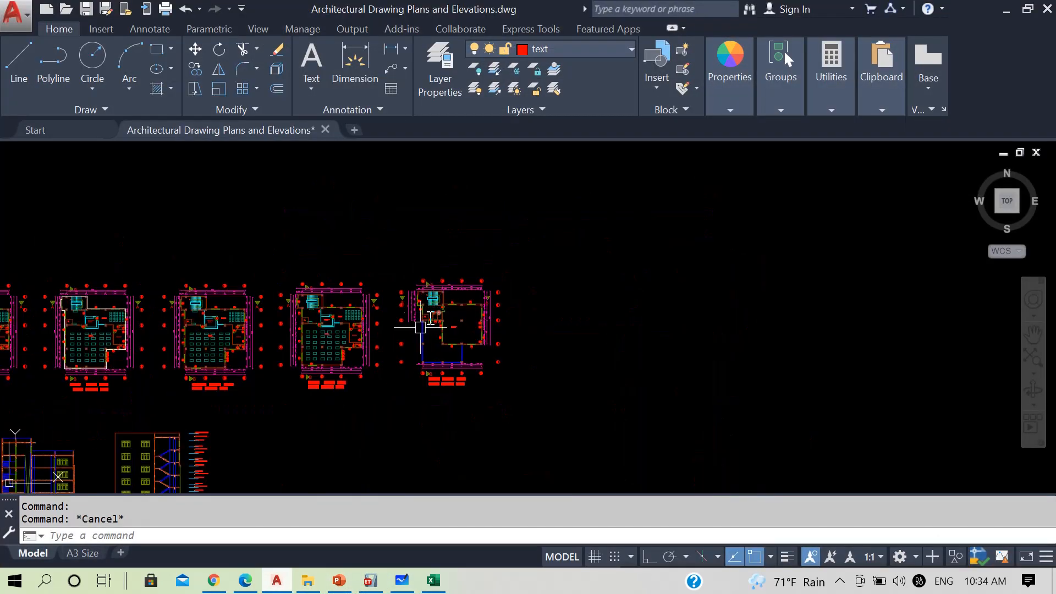
{"action": "scroll", "coordinate": [427, 321], "scroll_direction": "up", "scroll_amount": 6}
{"action": "scroll", "coordinate": [504, 258], "scroll_direction": "up", "scroll_amount": 3}
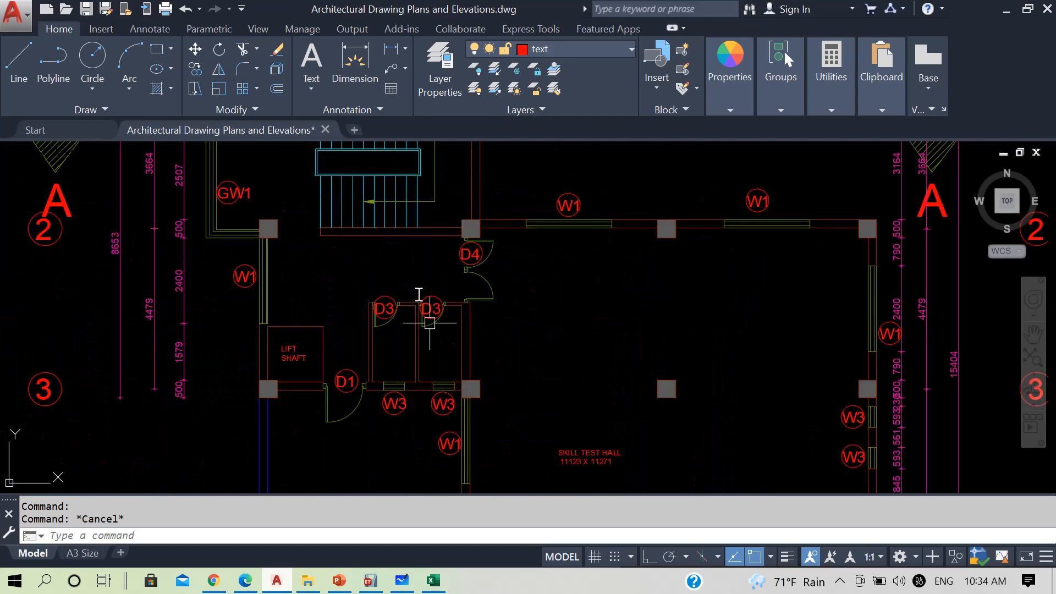
{"action": "key", "text": "alt+Tab"}
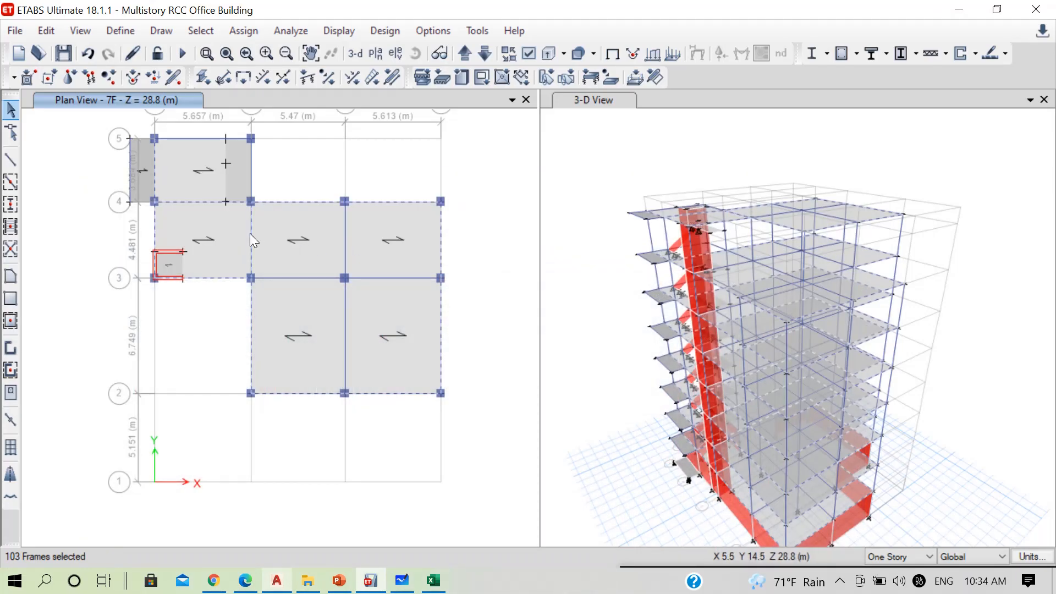
Return to the 7F plan and deselect the beams on grid A (3–5), grid 4 (A–B), grid 3 (A–B) and grid B (2–3)
{"action": "left_click", "coordinate": [470, 55]}
{"action": "left_click", "coordinate": [472, 54]}
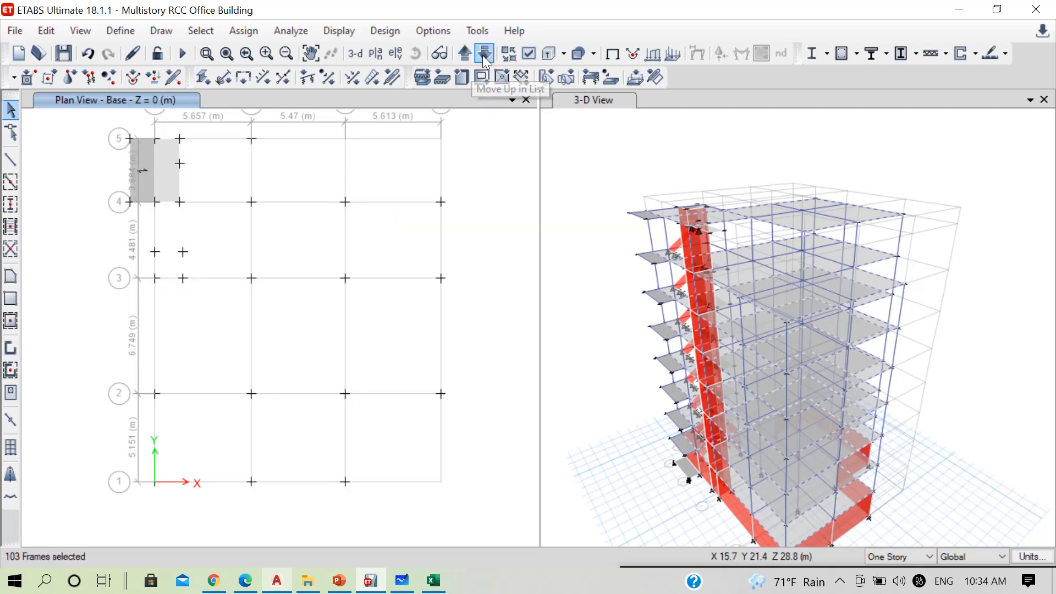
{"action": "left_click", "coordinate": [470, 56]}
{"action": "left_click", "coordinate": [483, 54]}
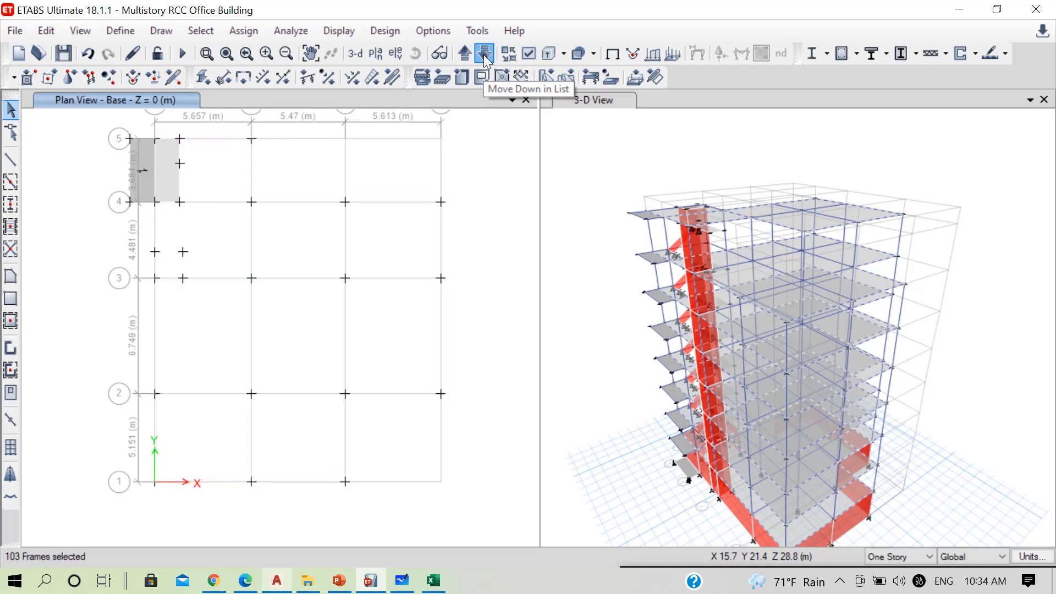
{"action": "left_click", "coordinate": [483, 55]}
{"action": "left_click", "coordinate": [483, 54]}
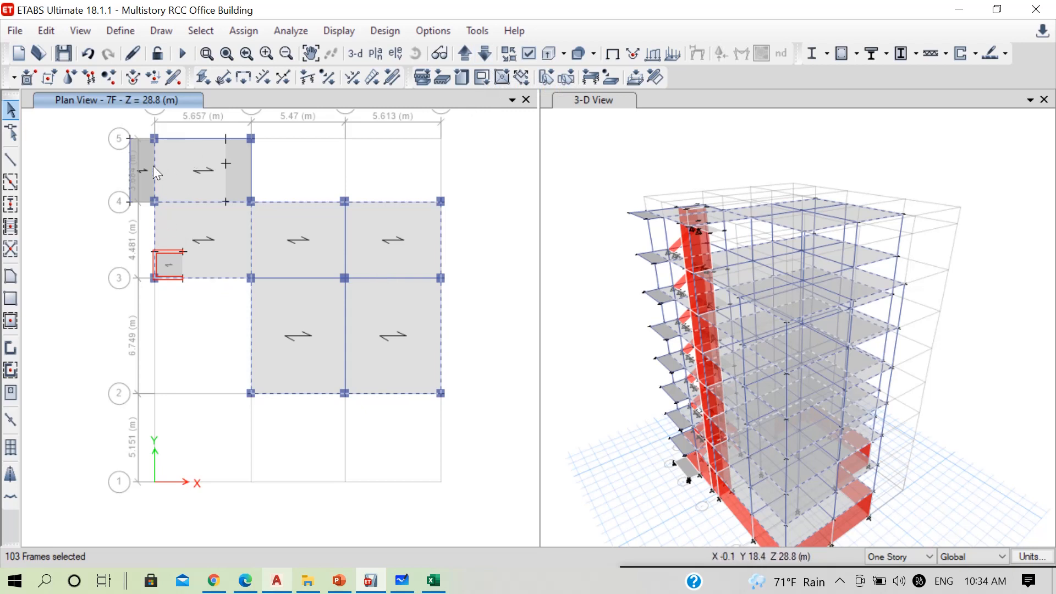
{"action": "left_click", "coordinate": [186, 202]}
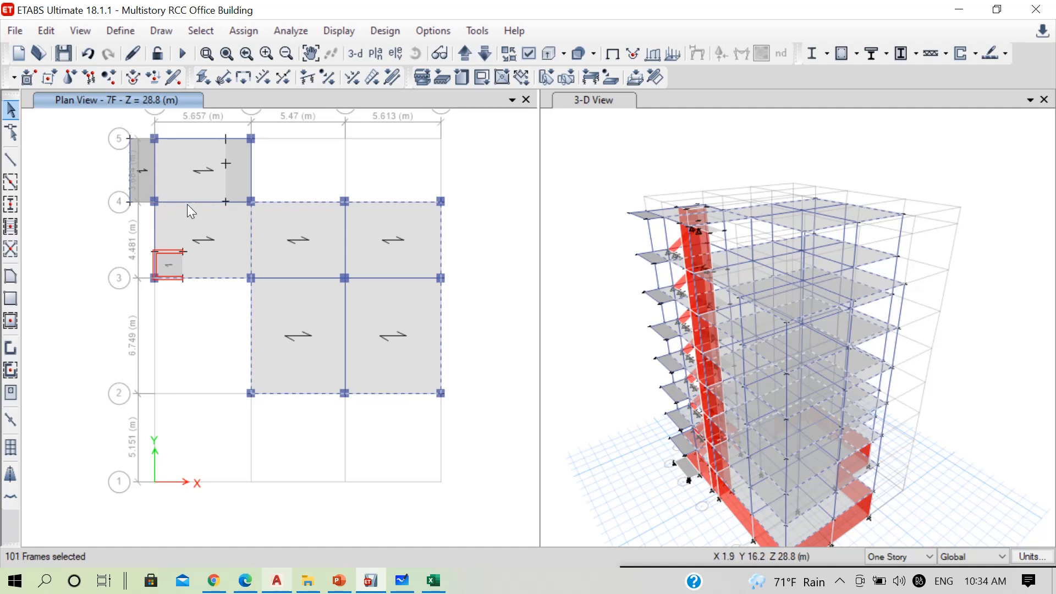
{"action": "left_click", "coordinate": [250, 339]}
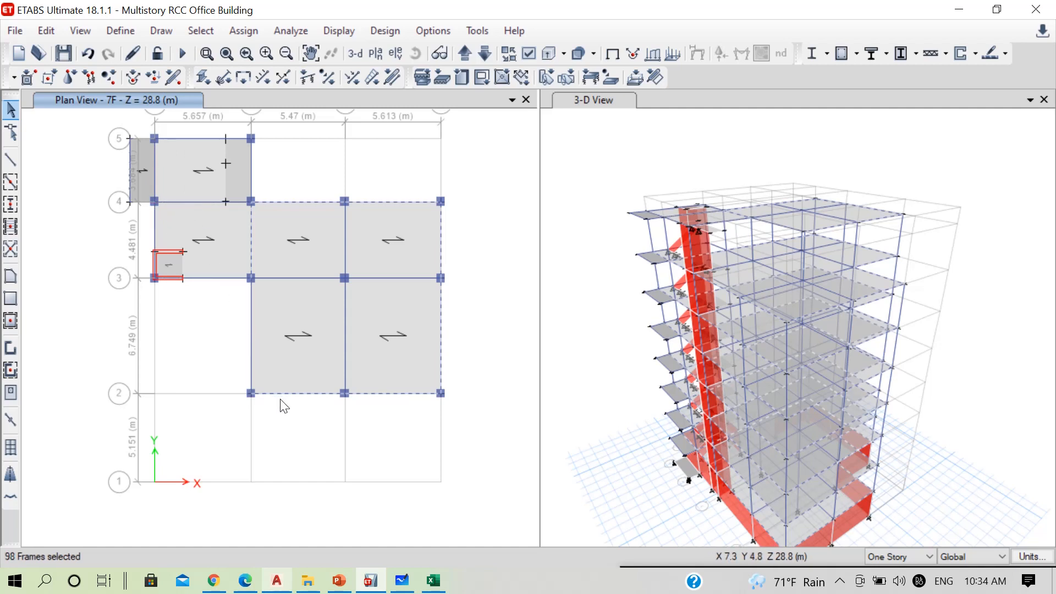
Deselect the remaining 7F beams on grid 2 (B–D), grid D (2–4), grid 4 (B–D) and grid B (3–4)
{"action": "left_click", "coordinate": [377, 396]}
{"action": "left_click", "coordinate": [441, 352]}
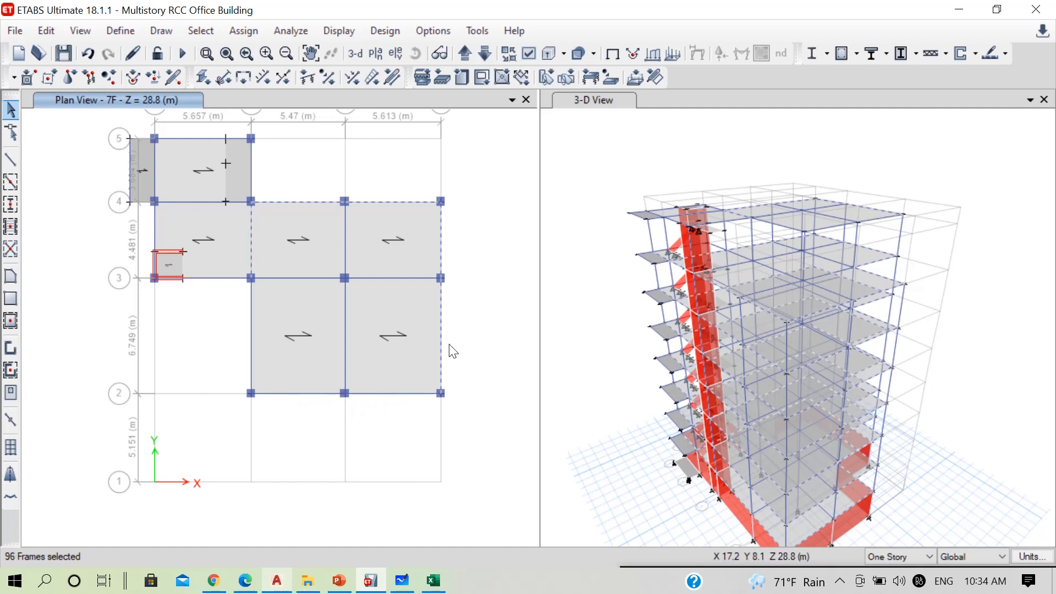
{"action": "left_click", "coordinate": [442, 345]}
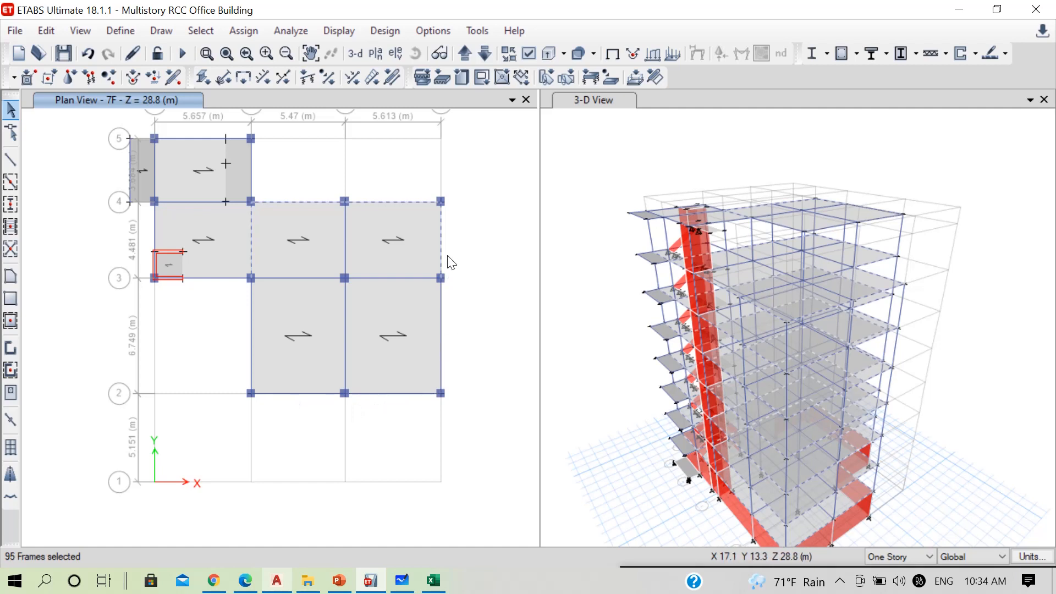
{"action": "left_click", "coordinate": [407, 201]}
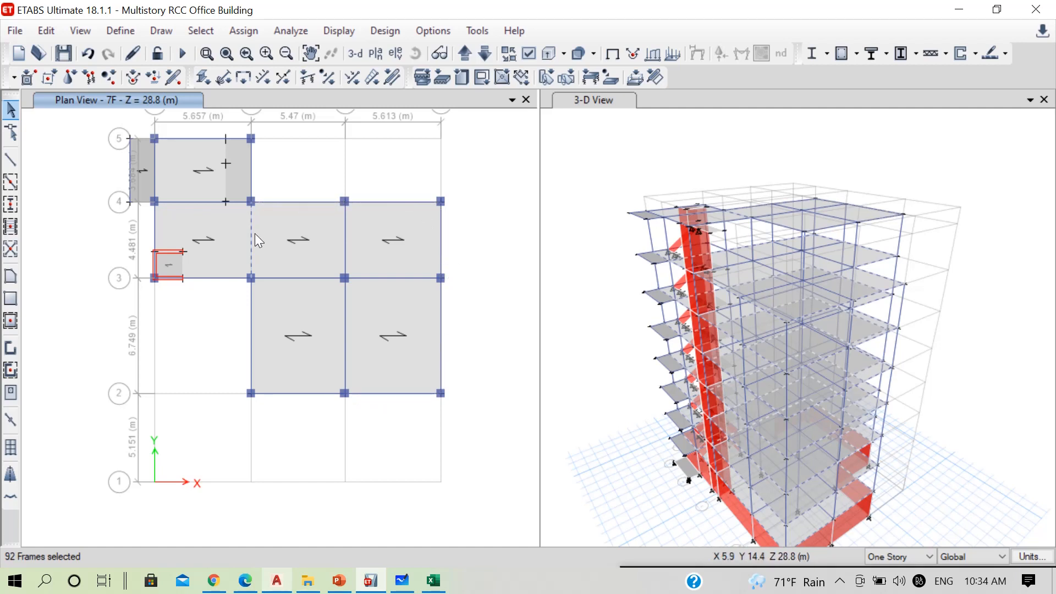
{"action": "left_click", "coordinate": [251, 253]}
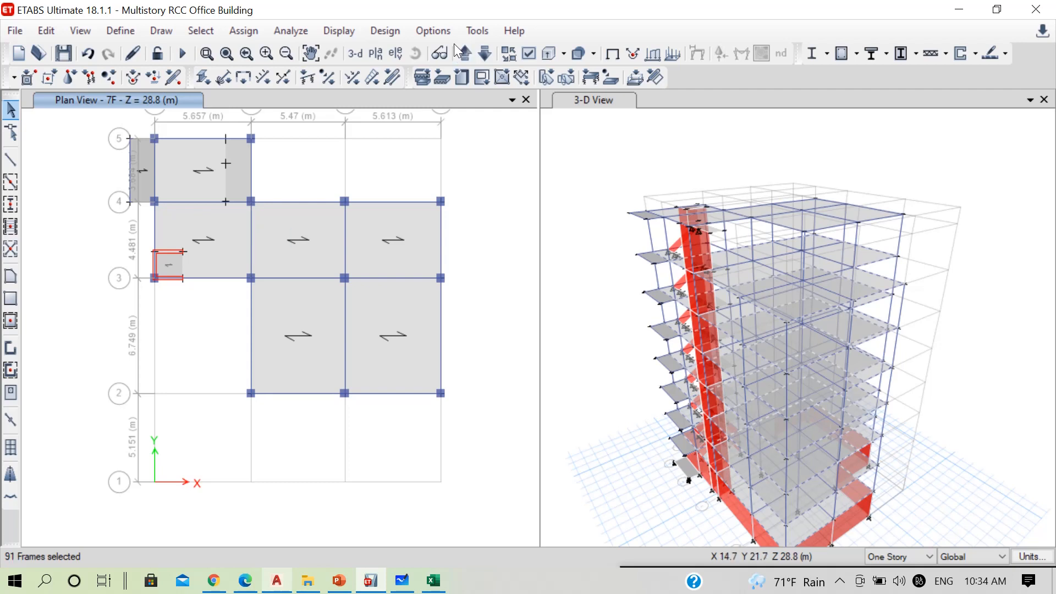
On 6F, deselect the beams along grids A (1–3), 1 and C (1–2), and select grids 3 (A–B), B (2–4) and 2 (B–C)
{"action": "left_click", "coordinate": [485, 53]}
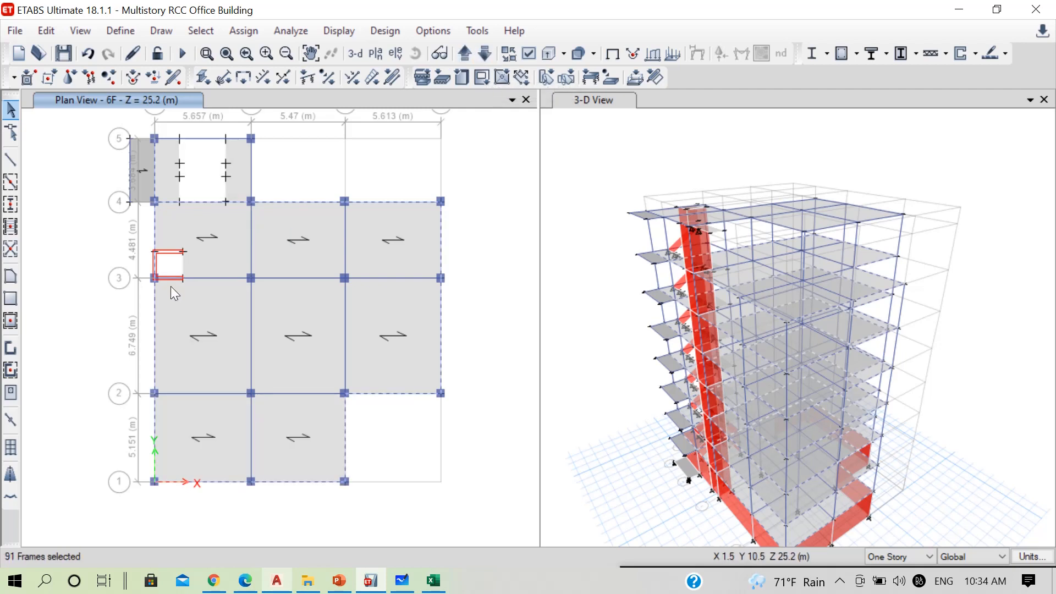
{"action": "left_click", "coordinate": [153, 330]}
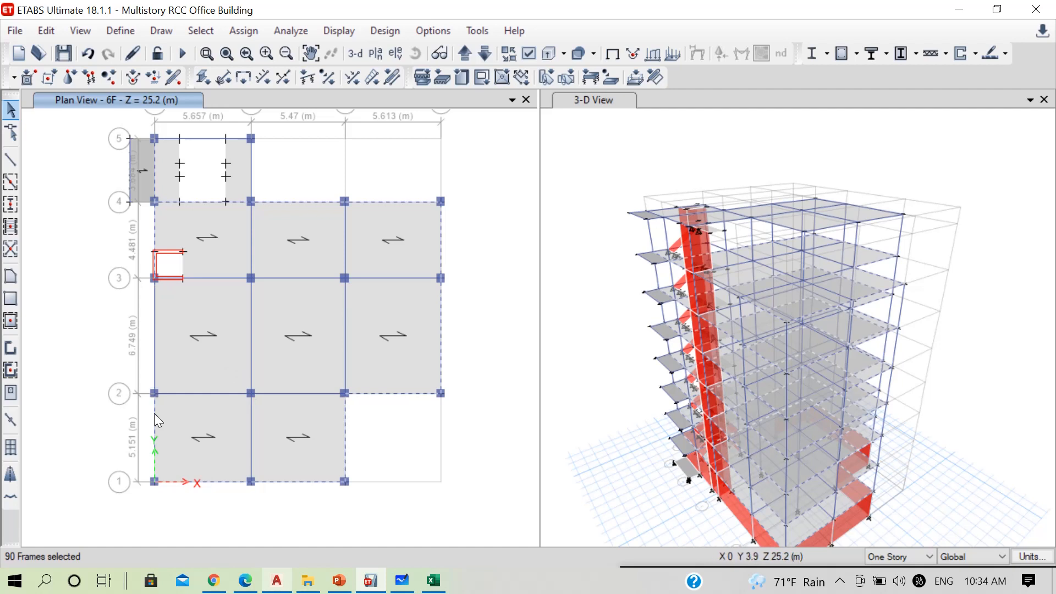
{"action": "left_click", "coordinate": [152, 427]}
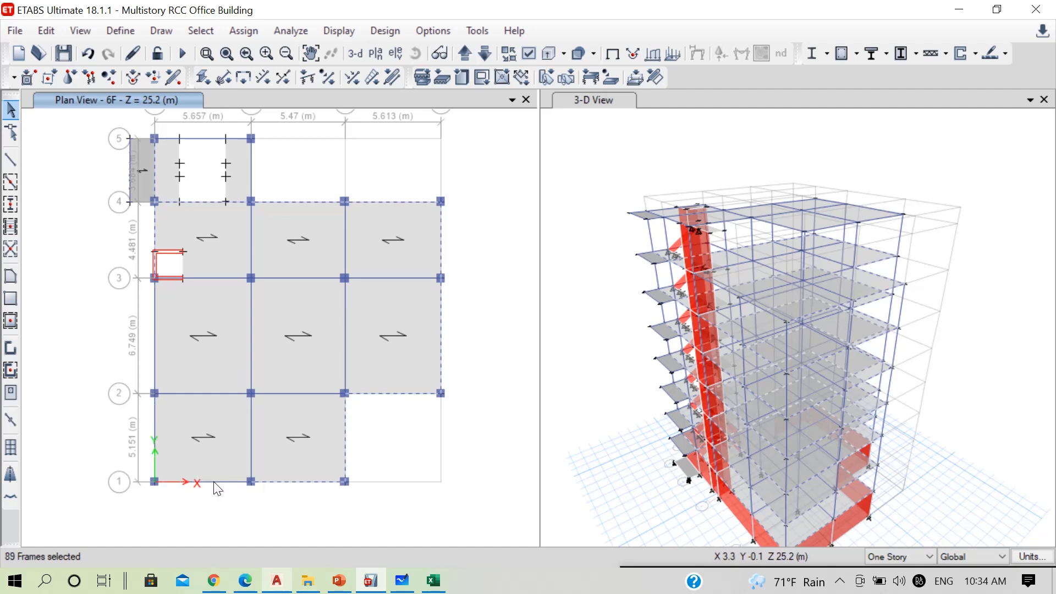
{"action": "left_click", "coordinate": [283, 481]}
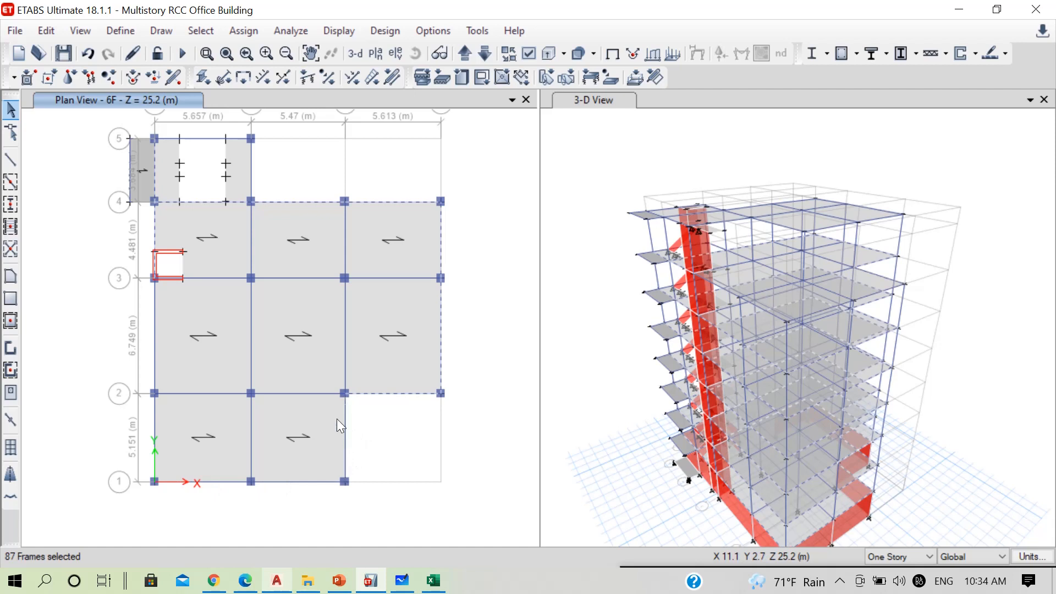
{"action": "left_click", "coordinate": [302, 392]}
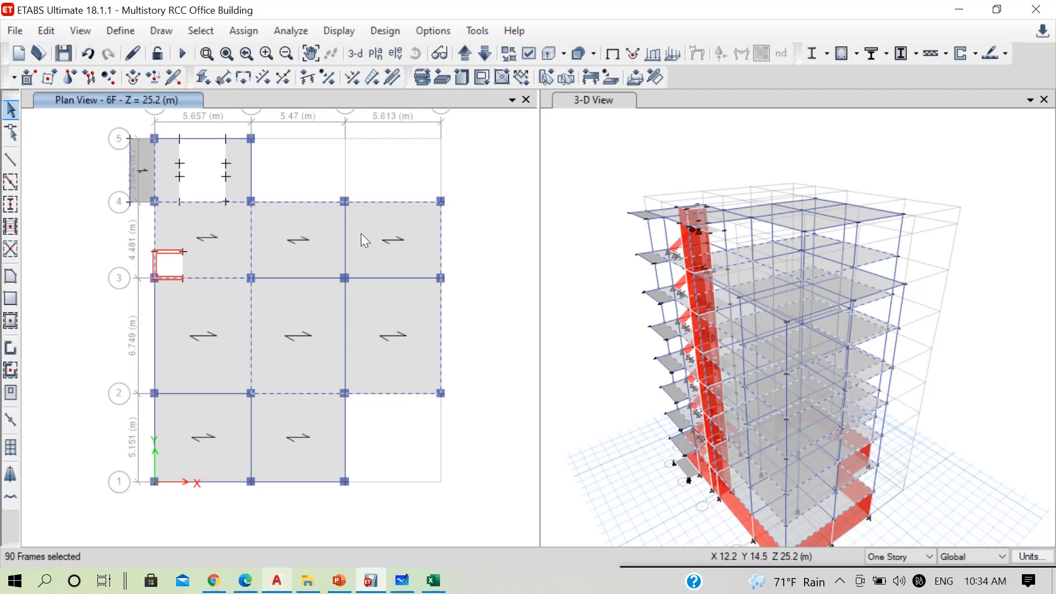
Assign a 12.55 kN/m uniform Dead load to the selected beams, using the PowerPoint table's value for external walls with 20% opening
{"action": "left_click", "coordinate": [244, 30]}
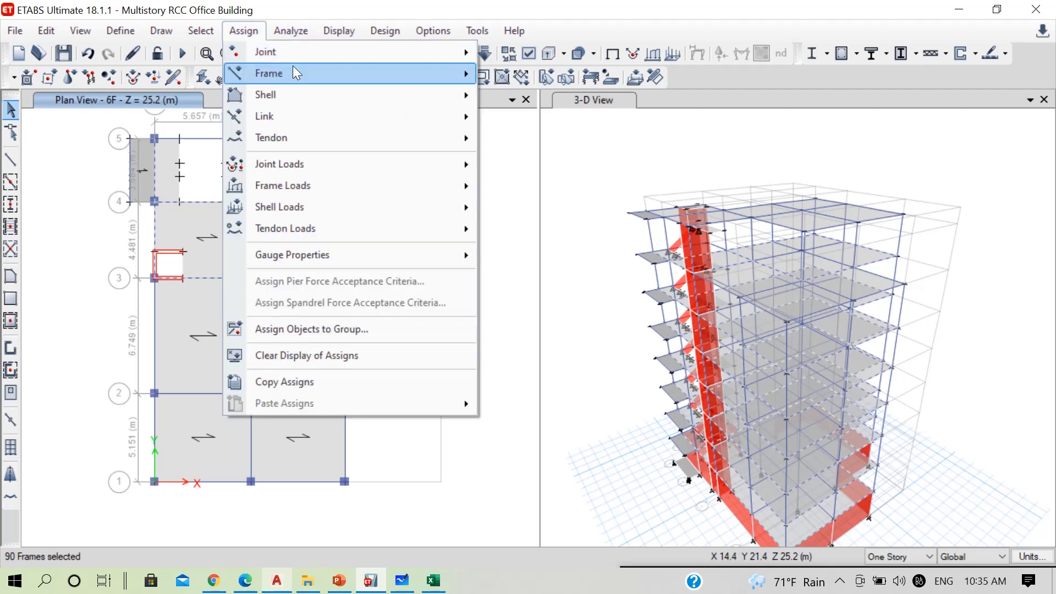
{"action": "mouse_move", "coordinate": [452, 190]}
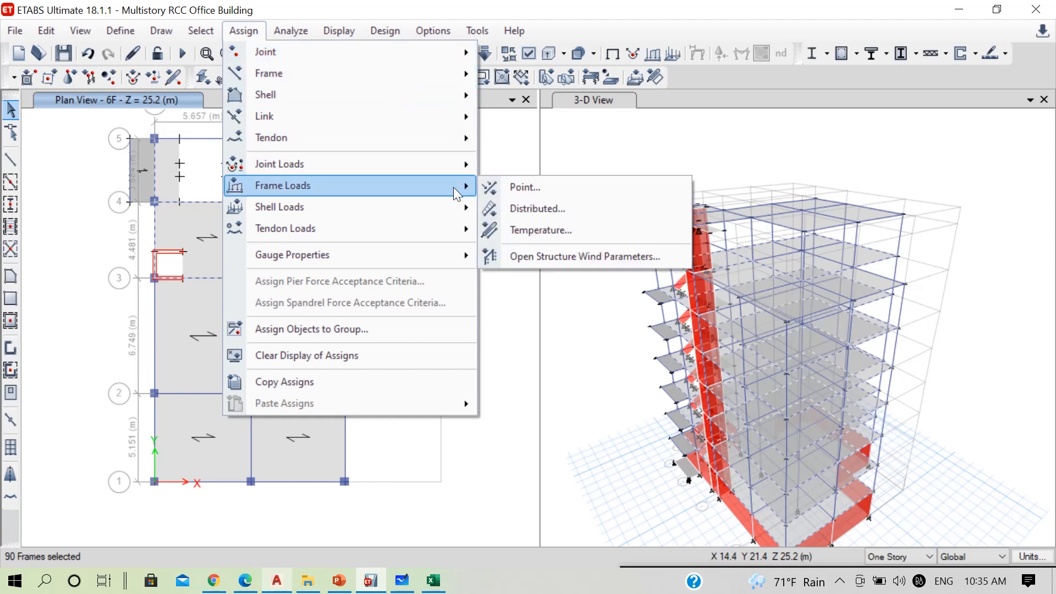
{"action": "left_click", "coordinate": [531, 204]}
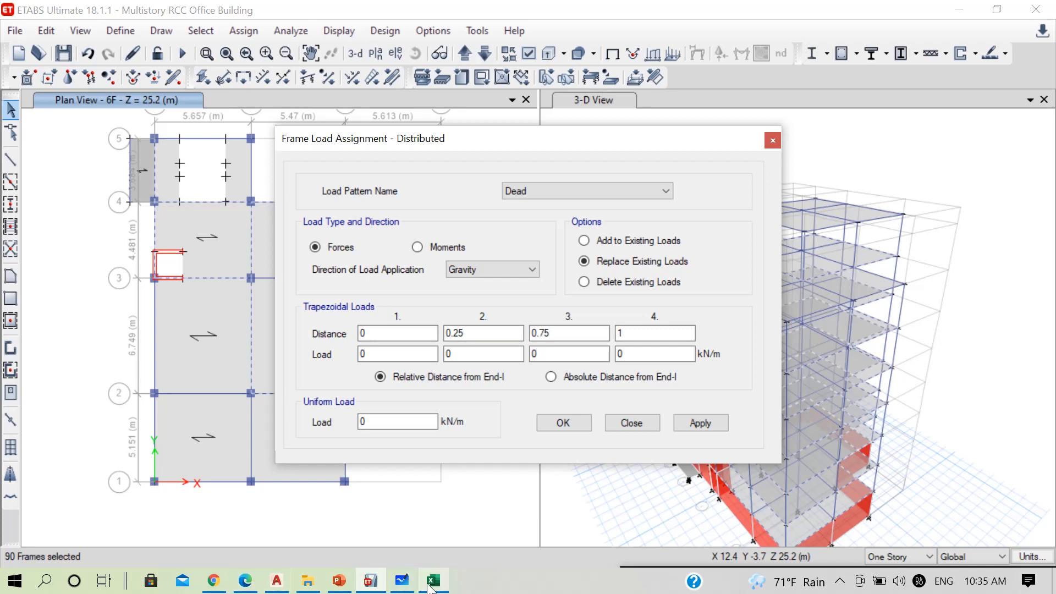
{"action": "left_click", "coordinate": [333, 588]}
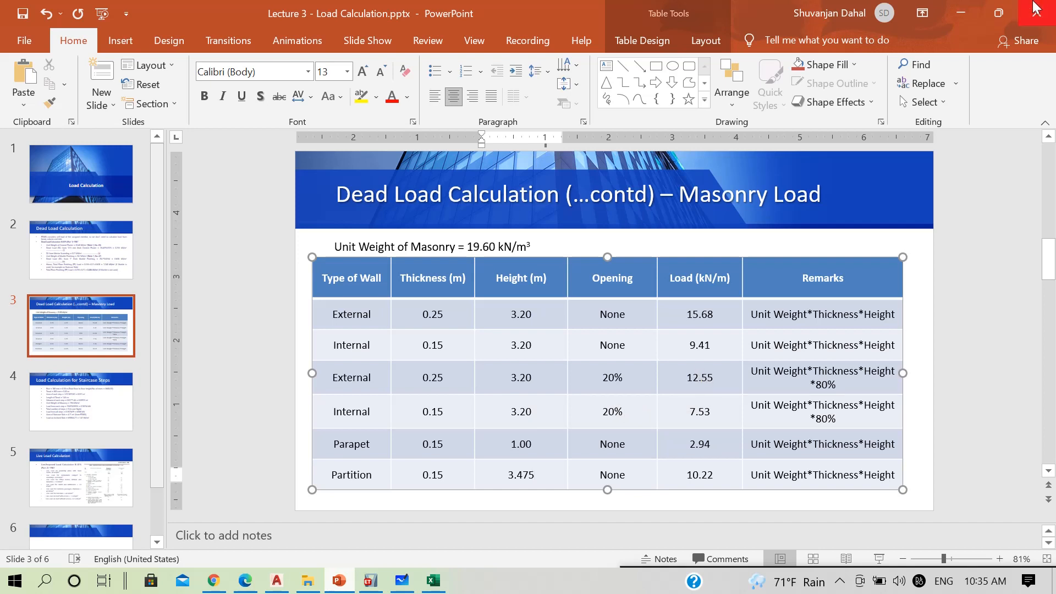
{"action": "left_click", "coordinate": [961, 13]}
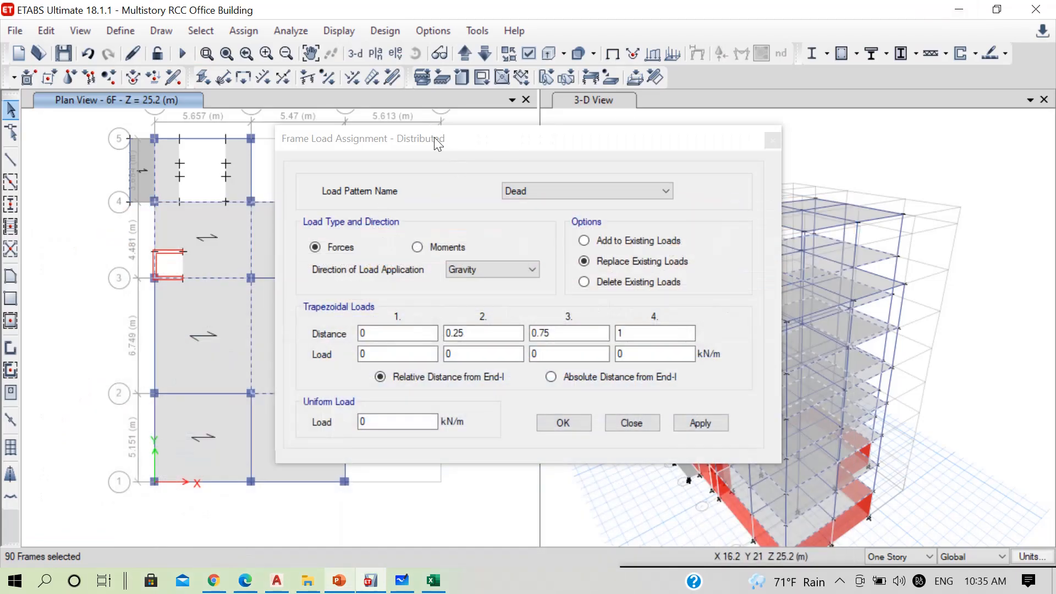
{"action": "left_click_drag", "start_coordinate": [435, 138], "coordinate": [483, 145]}
{"action": "left_click_drag", "start_coordinate": [431, 425], "coordinate": [396, 426]}
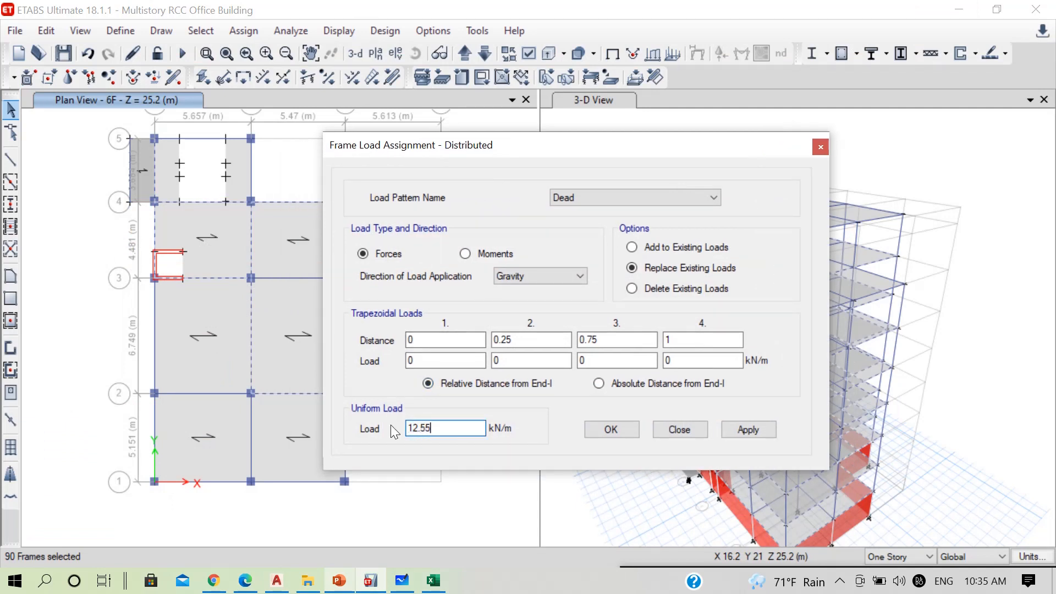
{"action": "type", "text": "12.55"}
{"action": "left_click", "coordinate": [729, 430]}
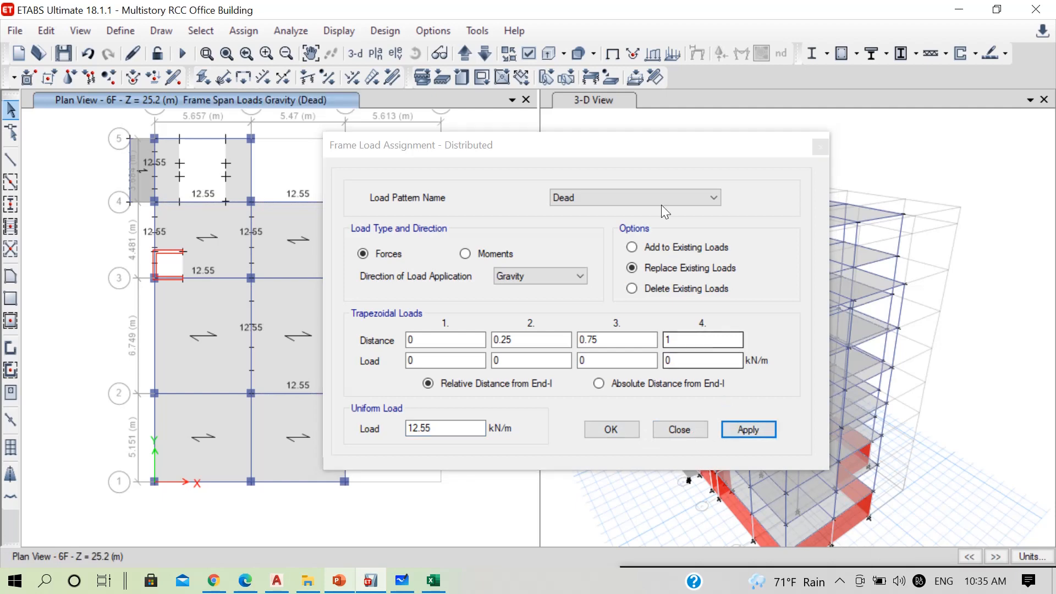
Close the distributed frame load assignment and save the model
{"action": "left_click_drag", "start_coordinate": [641, 148], "coordinate": [837, 226]}
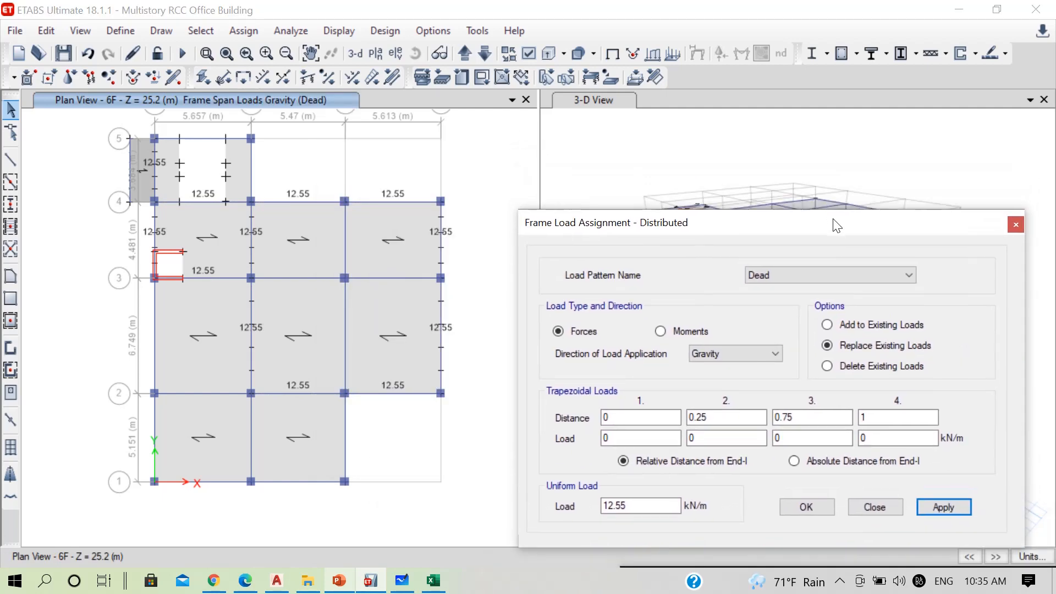
{"action": "left_click_drag", "start_coordinate": [642, 226], "coordinate": [606, 291]}
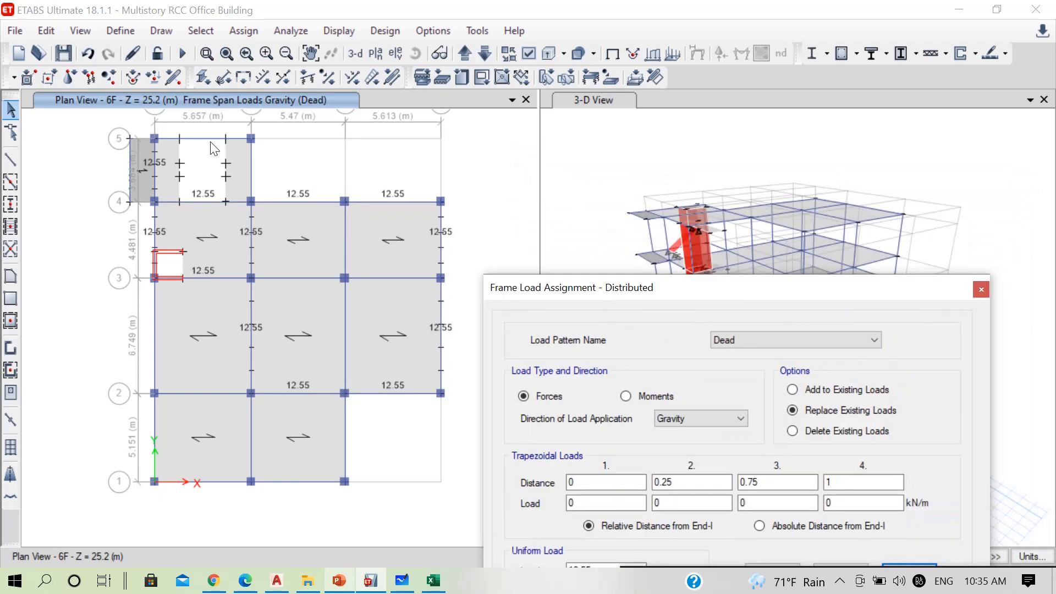
{"action": "left_click", "coordinate": [208, 139]}
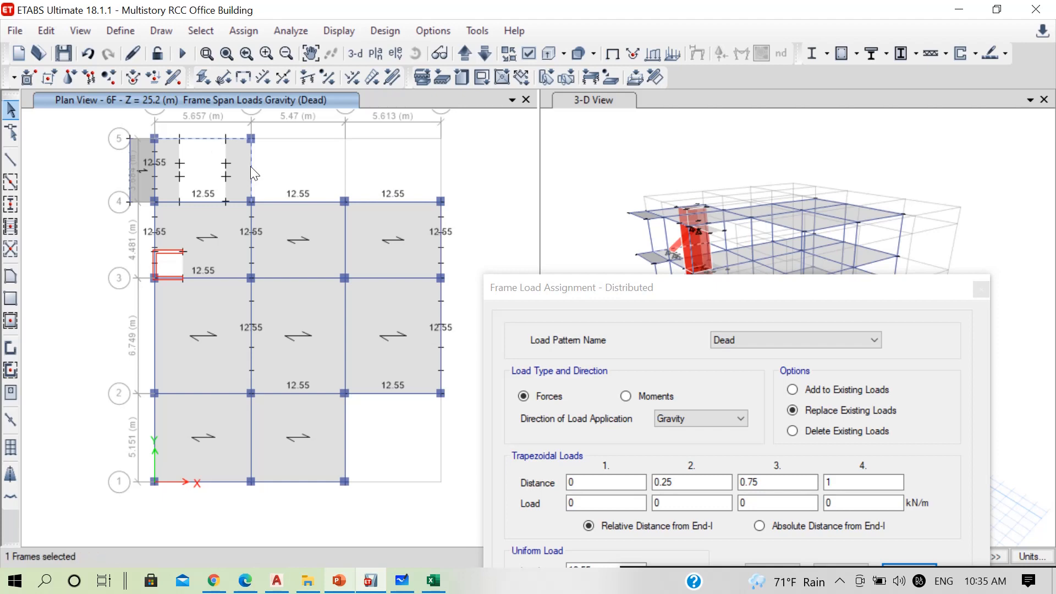
{"action": "left_click_drag", "start_coordinate": [543, 284], "coordinate": [268, 153]}
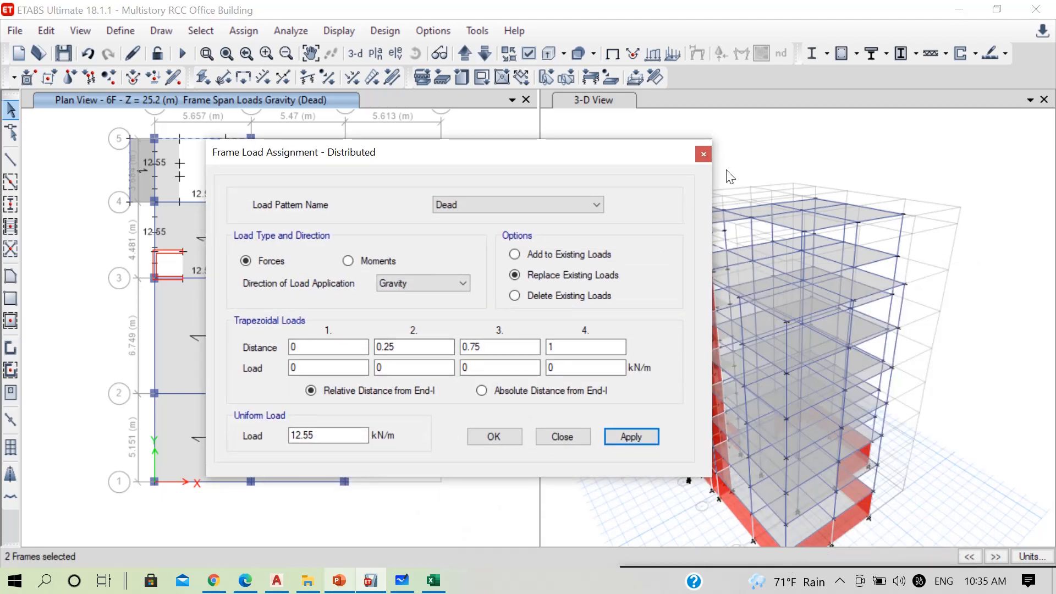
{"action": "left_click", "coordinate": [703, 154]}
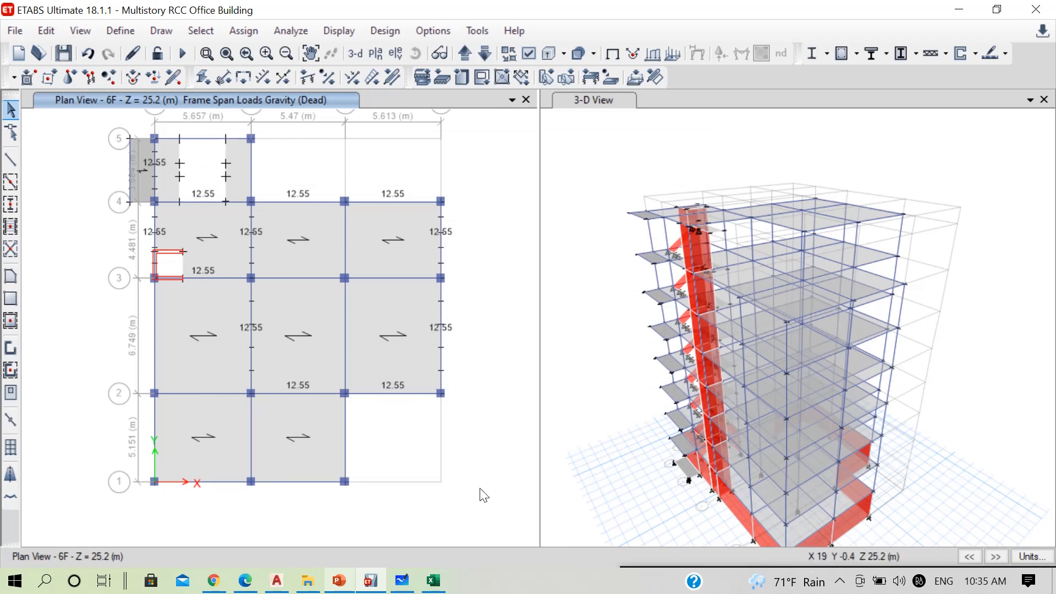
{"action": "key", "text": "ctrl+s"}
{"action": "mouse_move", "coordinate": [680, 566]}
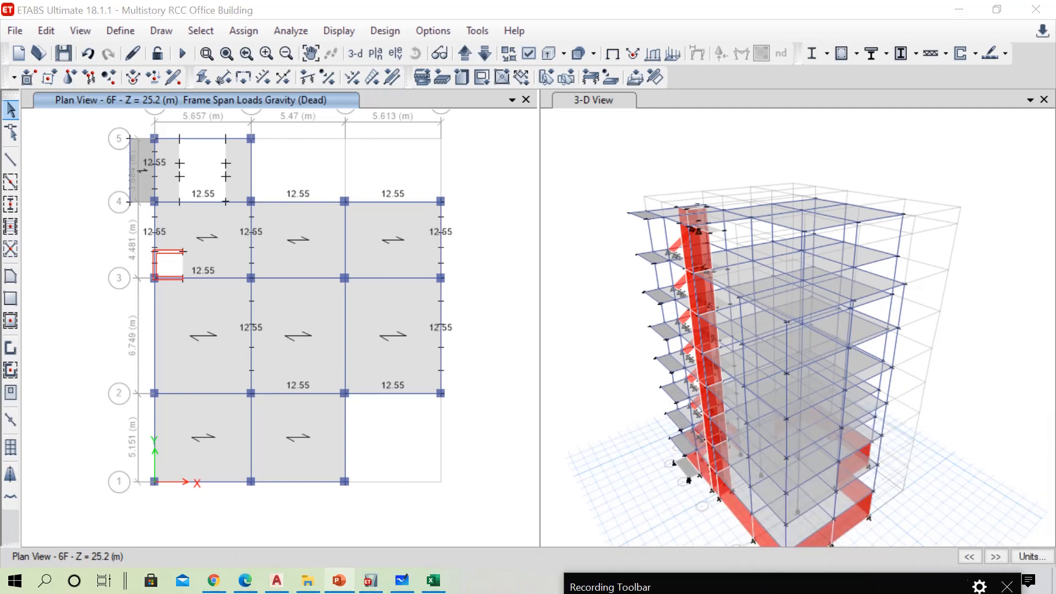
{"action": "left_click", "coordinate": [464, 55]}
{"action": "left_click", "coordinate": [486, 54]}
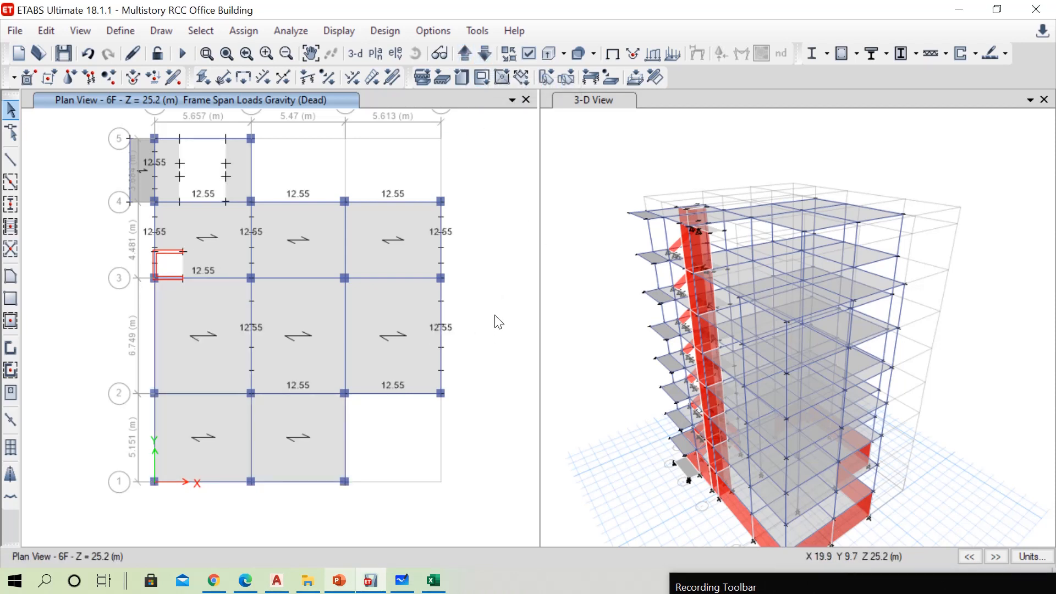
{"action": "scroll", "coordinate": [452, 275], "scroll_direction": "down", "scroll_amount": 4}
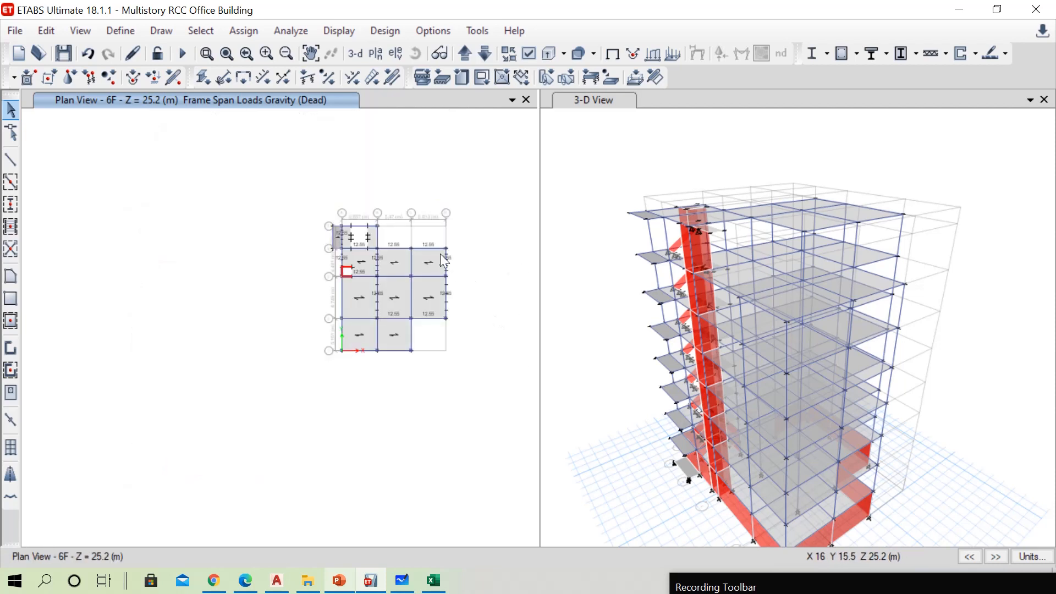
{"action": "scroll", "coordinate": [444, 259], "scroll_direction": "up", "scroll_amount": 4}
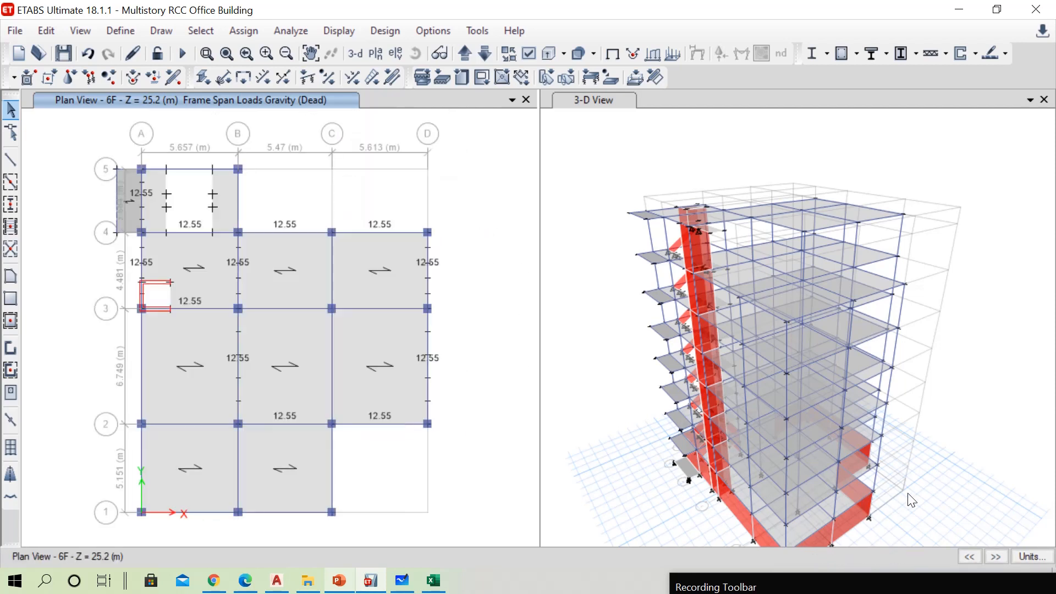
{"action": "left_click", "coordinate": [601, 237]}
{"action": "left_click", "coordinate": [483, 160]}
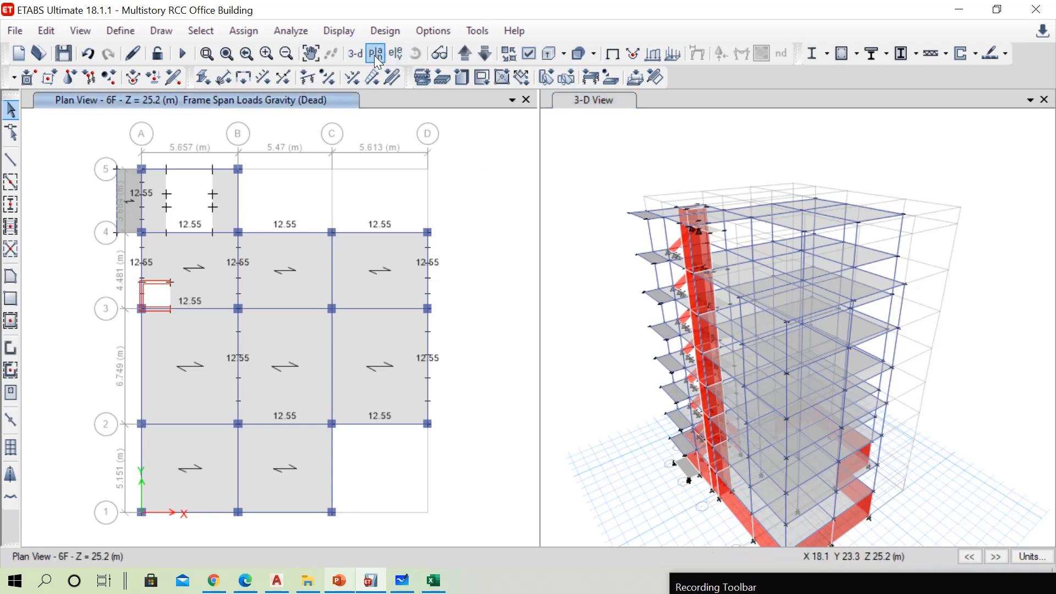
Review the assigned Dead wall loads in 3-D and on the PL plan, comparing them with the building's 3-D view
{"action": "left_click", "coordinate": [356, 53]}
{"action": "left_click", "coordinate": [378, 55]}
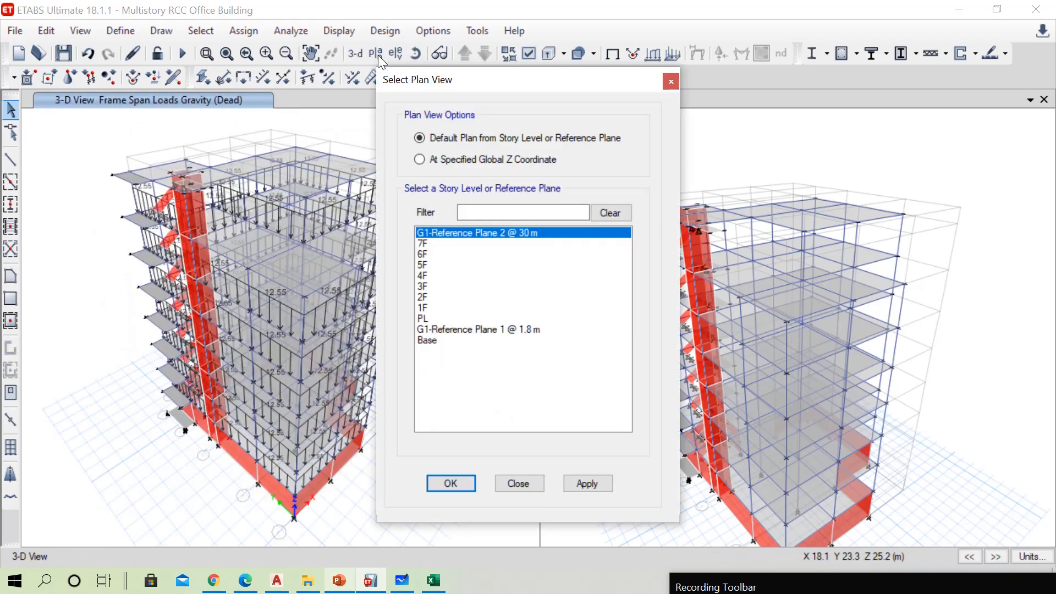
{"action": "left_click", "coordinate": [426, 319]}
{"action": "left_click", "coordinate": [451, 483]}
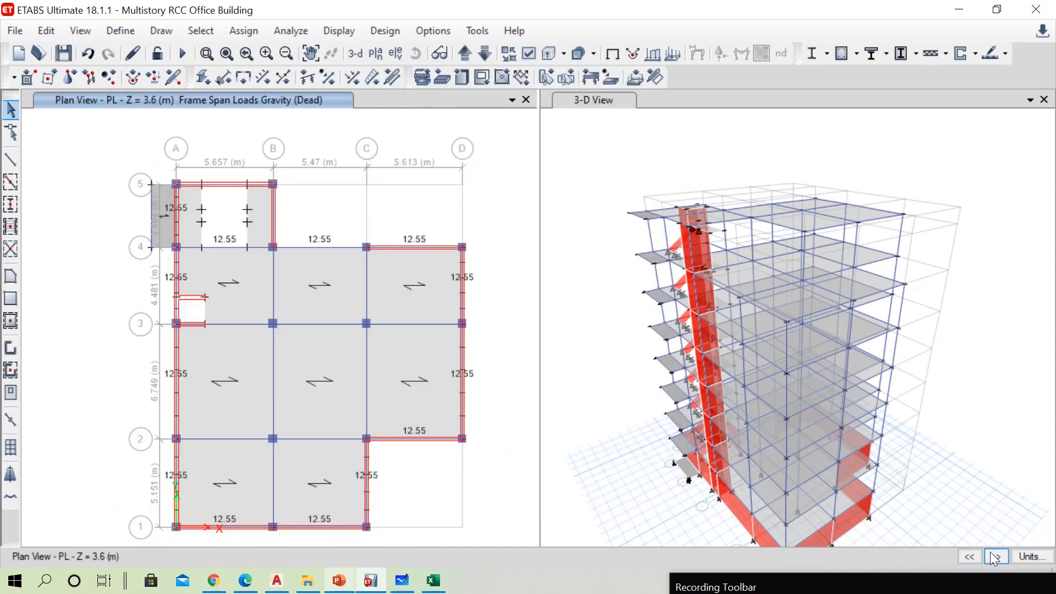
{"action": "middle_click_drag", "start_coordinate": [908, 301], "coordinate": [900, 222]}
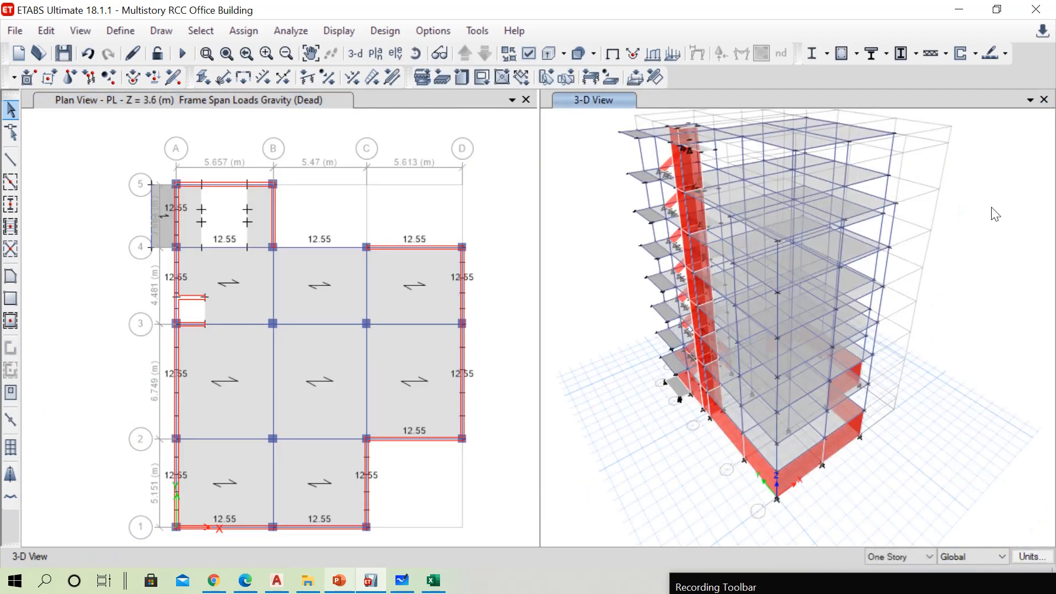
{"action": "middle_click_drag", "start_coordinate": [1000, 216], "coordinate": [999, 241]}
{"action": "left_click", "coordinate": [509, 475]}
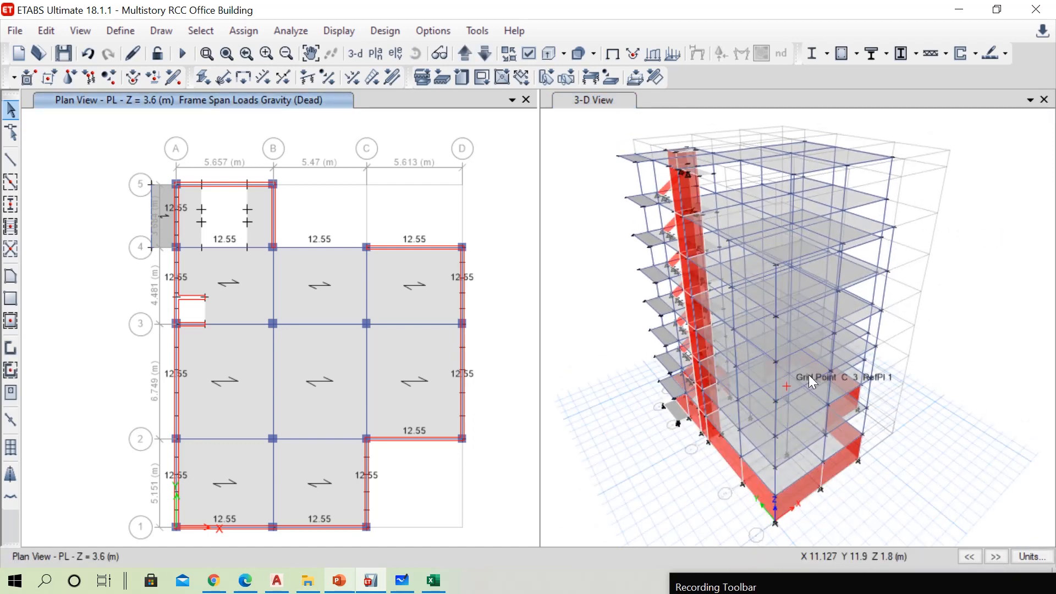
View the assigned Dead wall loads in 3-D, and close that load view
{"action": "left_click", "coordinate": [976, 345]}
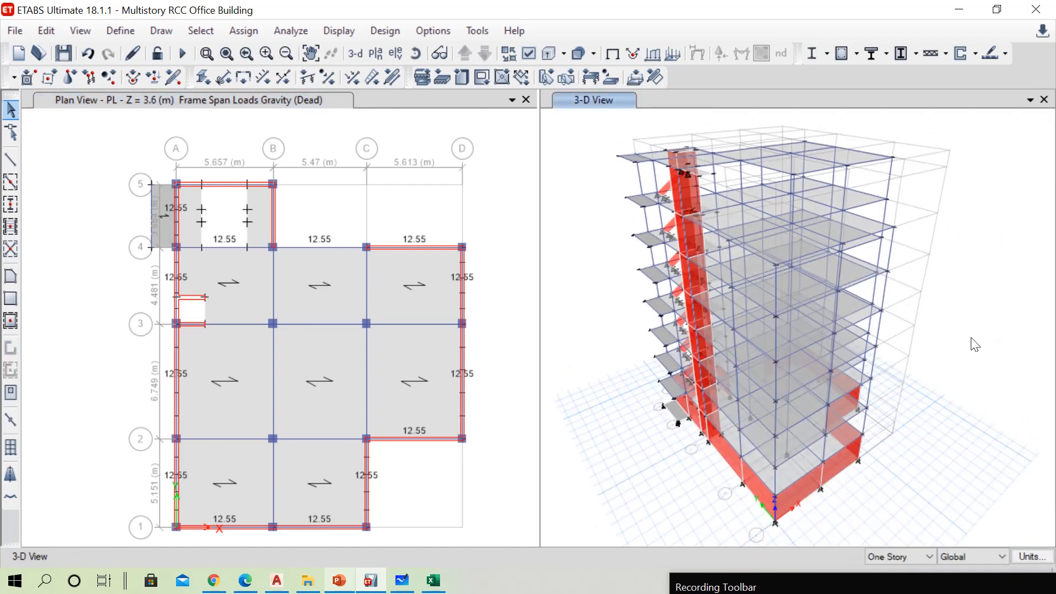
{"action": "left_click", "coordinate": [511, 384]}
{"action": "left_click", "coordinate": [359, 59]}
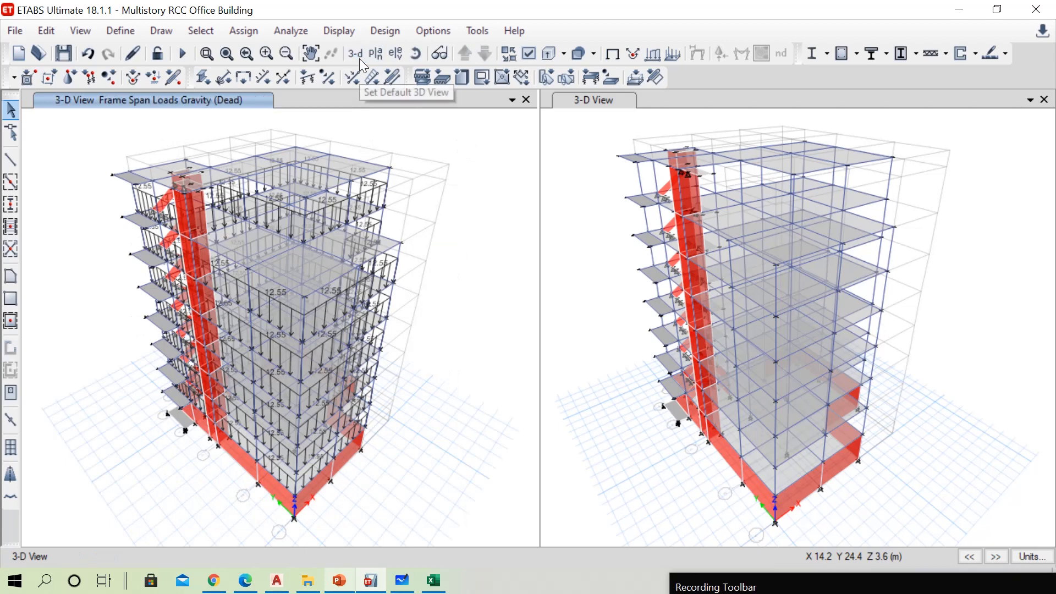
{"action": "left_click", "coordinate": [526, 99]}
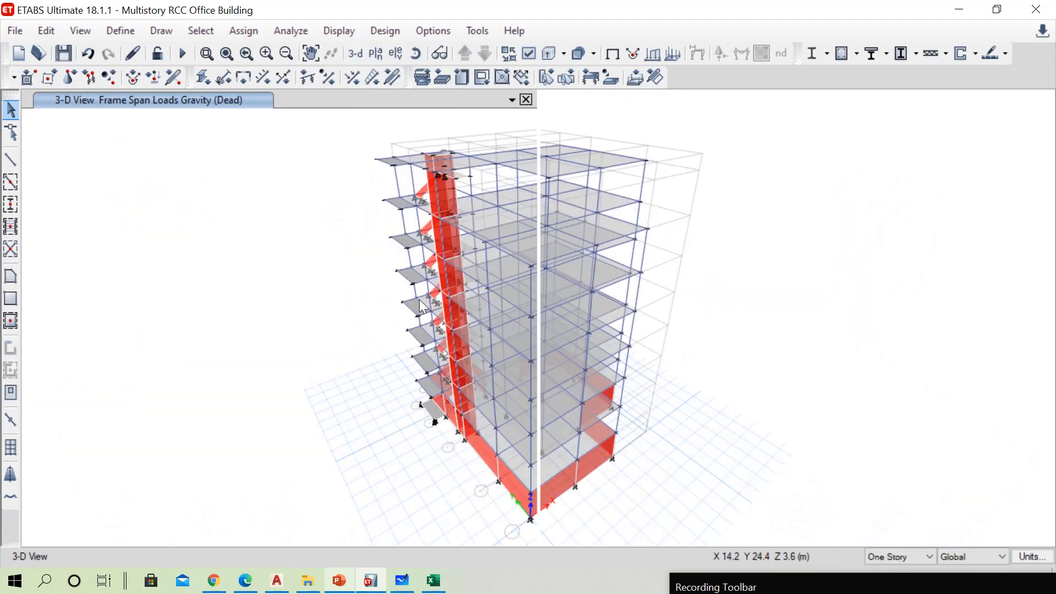
On the PL plan, select the beams on grids 5 (A–B) and B (4–5) with selection applied to All Stories
{"action": "left_click", "coordinate": [907, 556]}
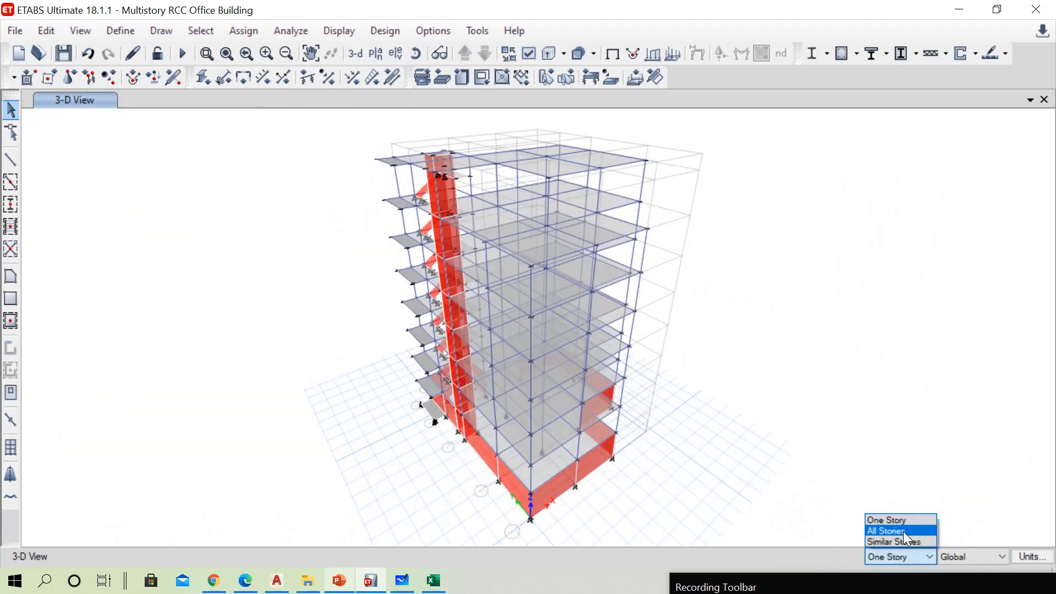
{"action": "left_click", "coordinate": [900, 530]}
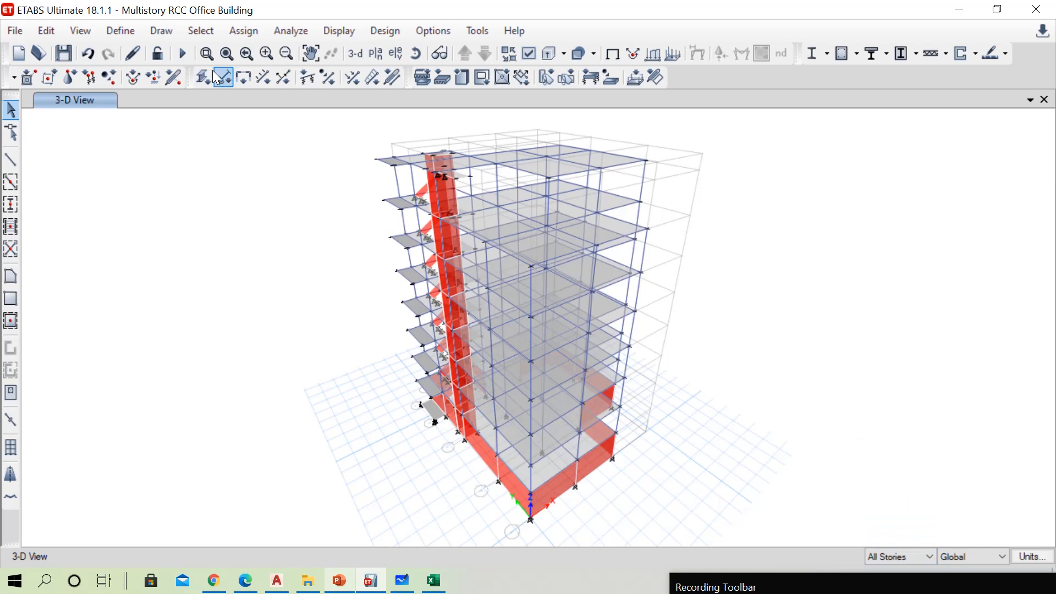
{"action": "left_click", "coordinate": [377, 53]}
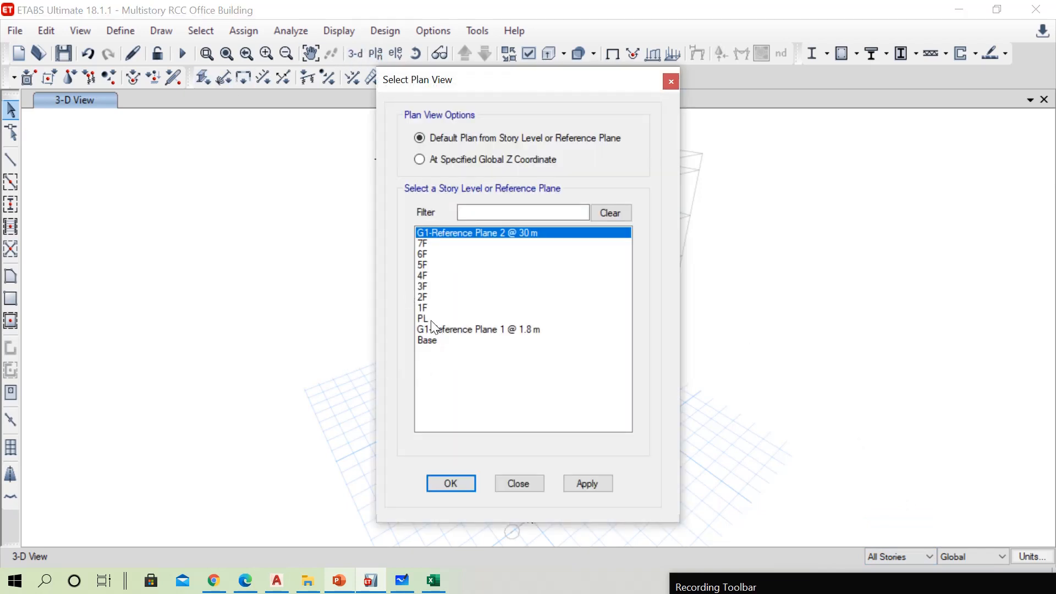
{"action": "left_click", "coordinate": [432, 320]}
{"action": "left_click", "coordinate": [450, 483]}
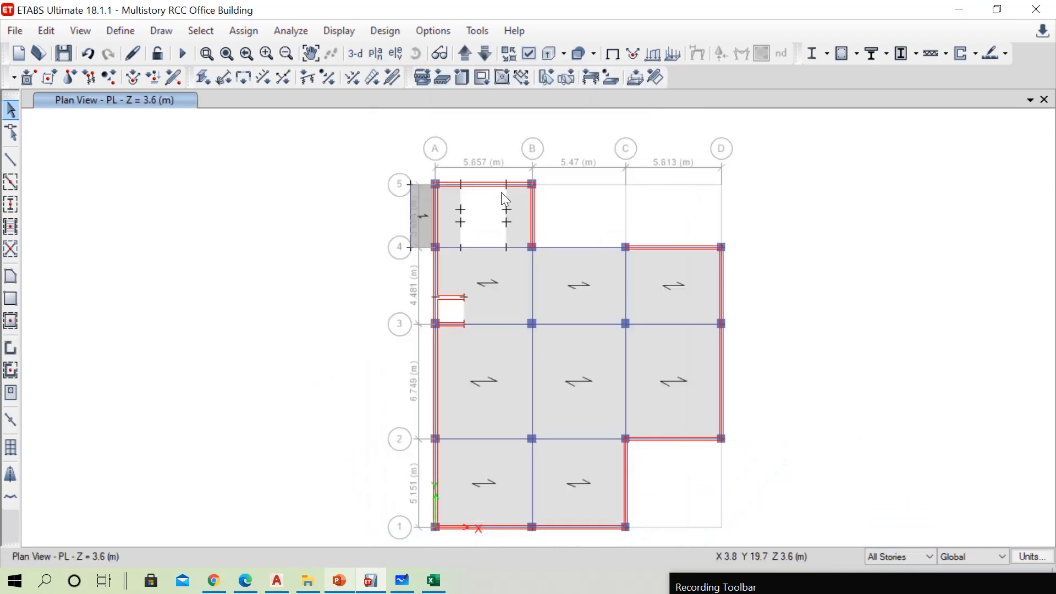
{"action": "left_click", "coordinate": [492, 186]}
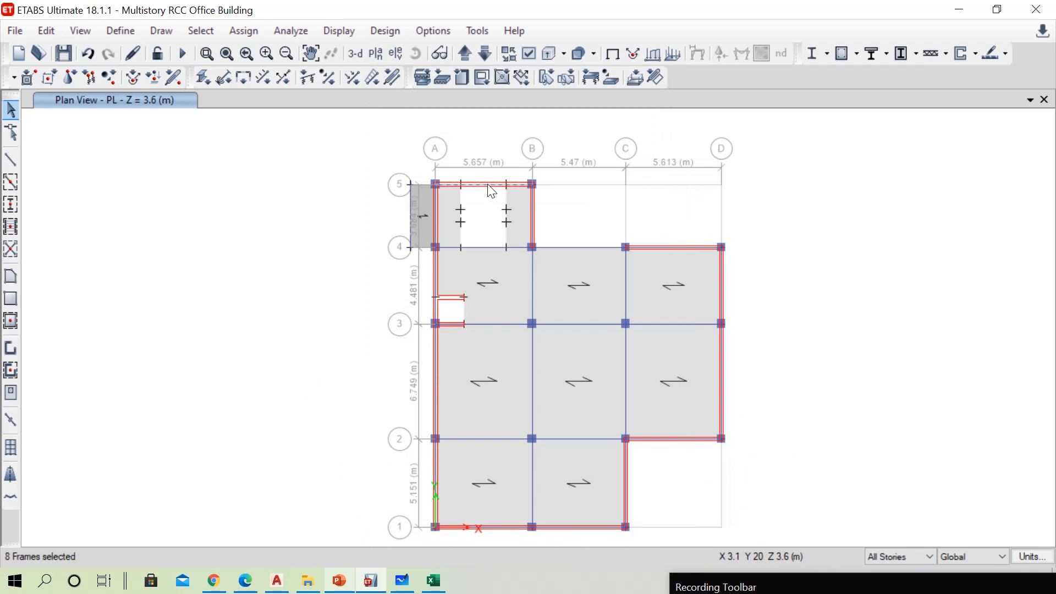
{"action": "left_click", "coordinate": [533, 212]}
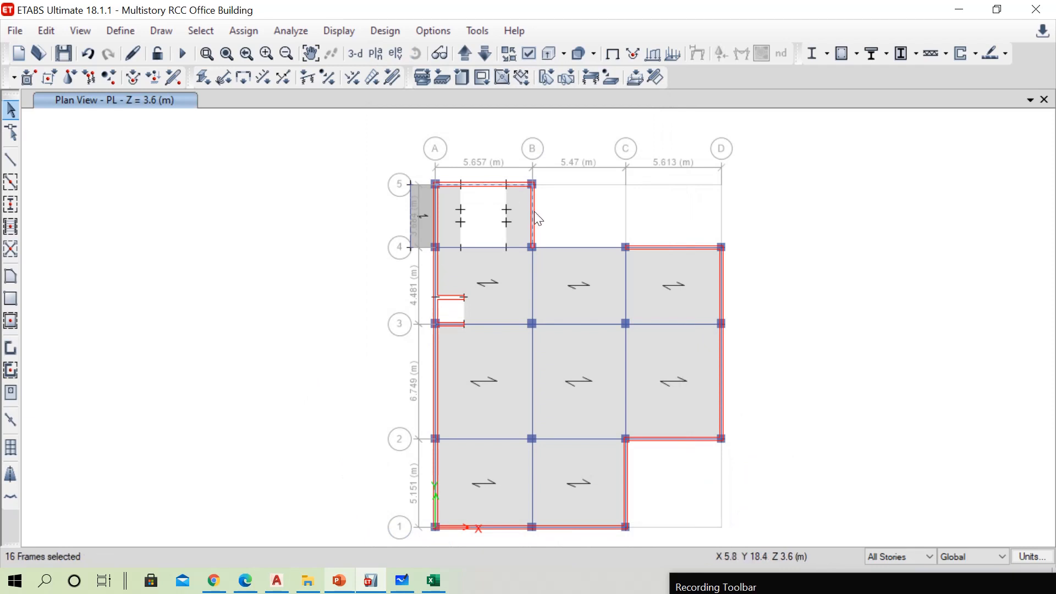
Add a 3-D view beside the PL plan view and make the plan active
{"action": "left_click", "coordinate": [1030, 101]}
{"action": "left_click", "coordinate": [959, 140]}
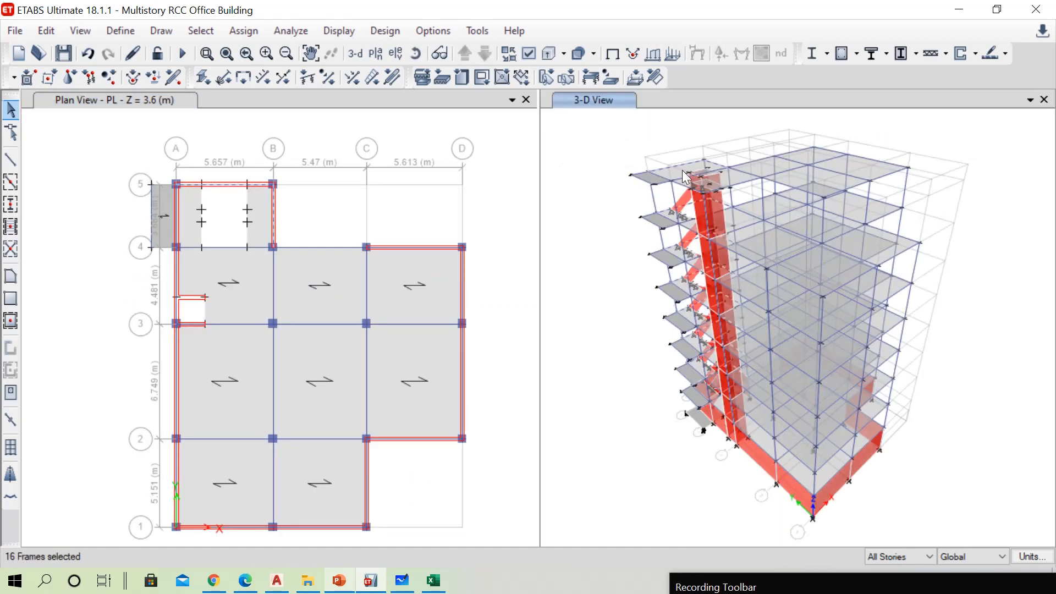
{"action": "left_click", "coordinate": [412, 207]}
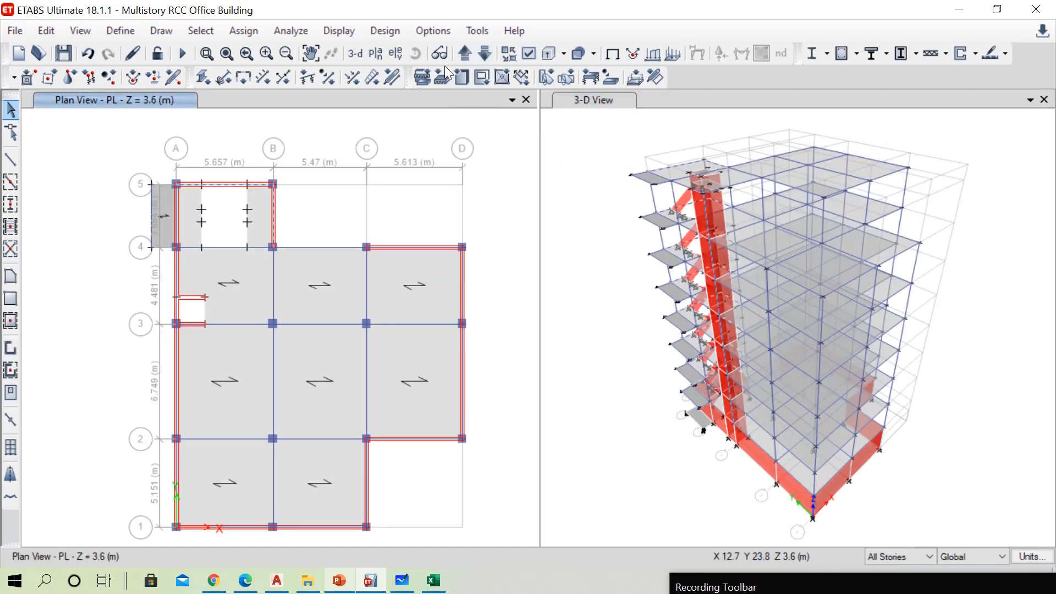
On the 7F plan, limit selection to One Story and deselect the beams on grids 5 (A–B) and B (4–5)
{"action": "left_click", "coordinate": [487, 53]}
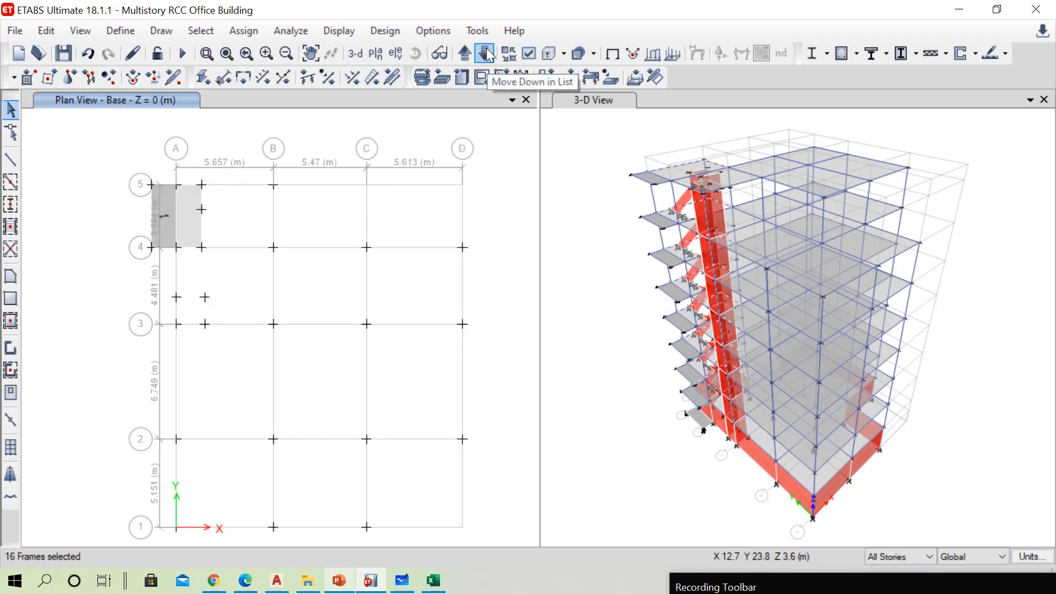
{"action": "left_click", "coordinate": [489, 54]}
{"action": "left_click", "coordinate": [489, 54]}
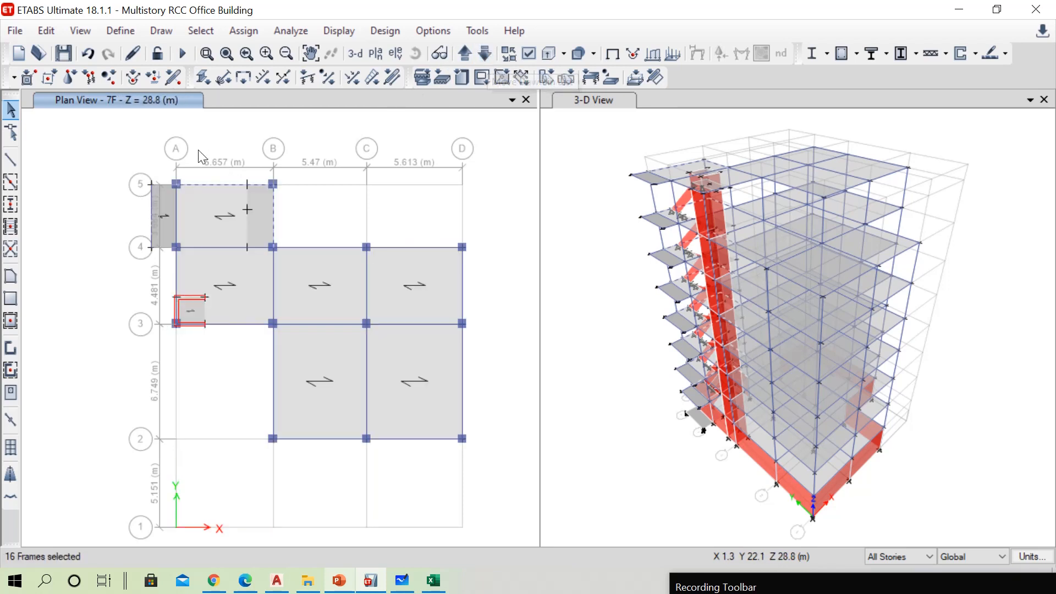
{"action": "left_click", "coordinate": [895, 558]}
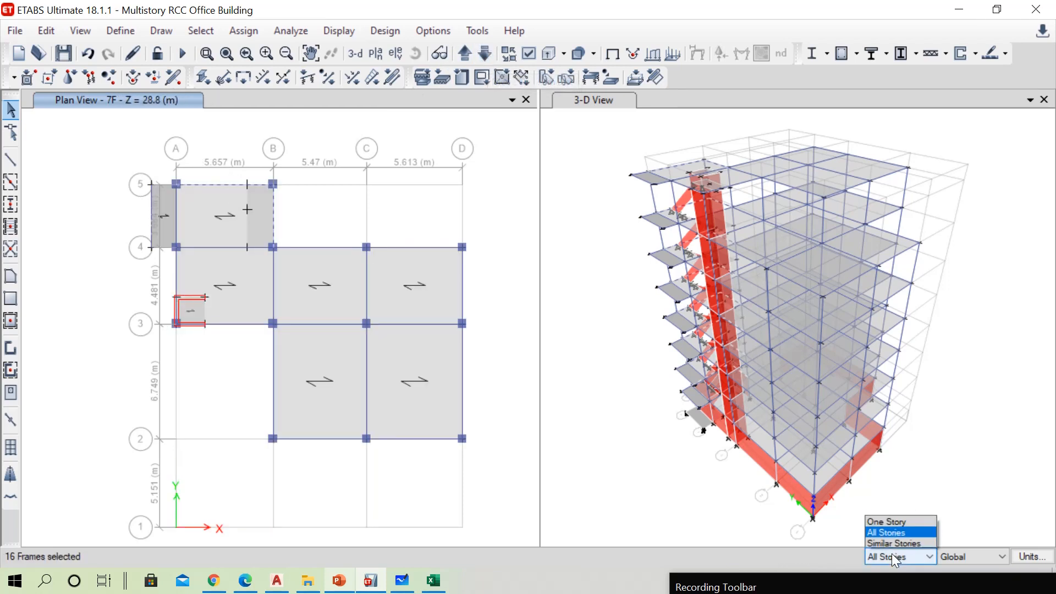
{"action": "left_click", "coordinate": [886, 521]}
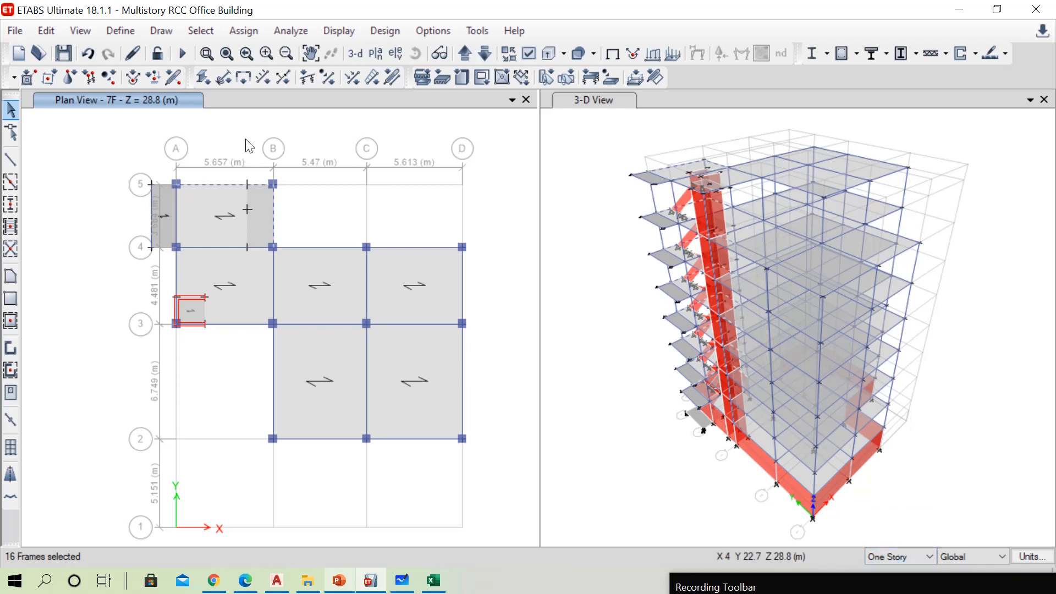
{"action": "left_click", "coordinate": [217, 184]}
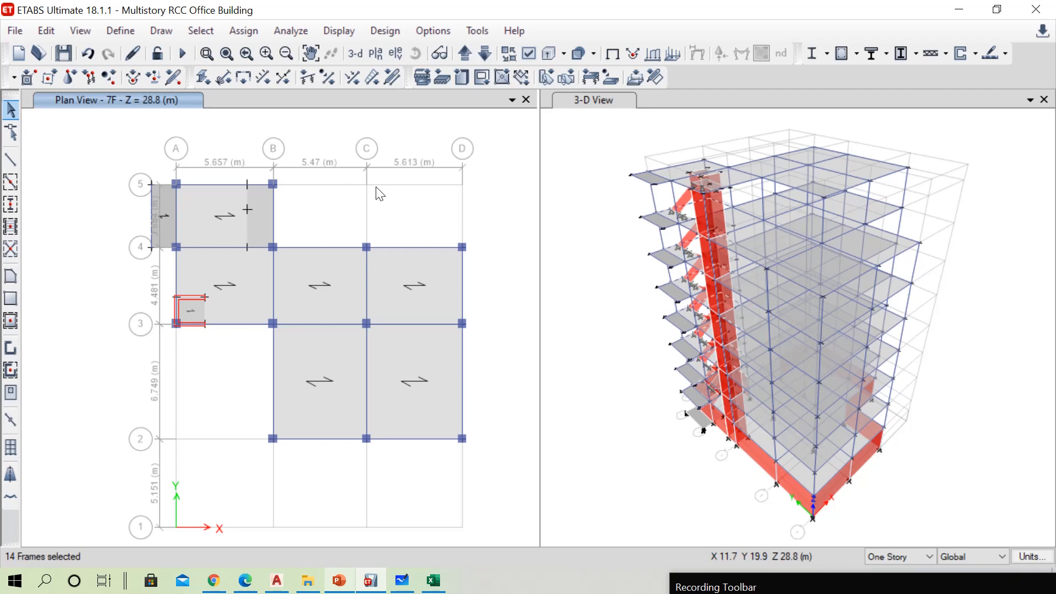
Assign a 15.68 kN/m uniform Dead load to the selected beams, using the PowerPoint table's value for external walls without openings
{"action": "left_click", "coordinate": [244, 31]}
{"action": "mouse_move", "coordinate": [407, 184]}
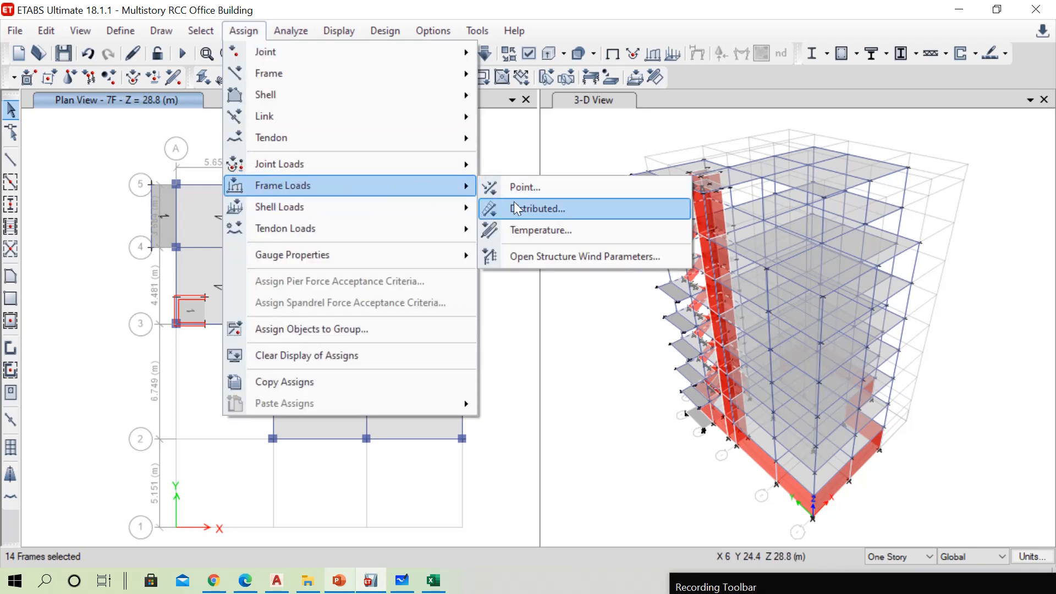
{"action": "left_click", "coordinate": [523, 209]}
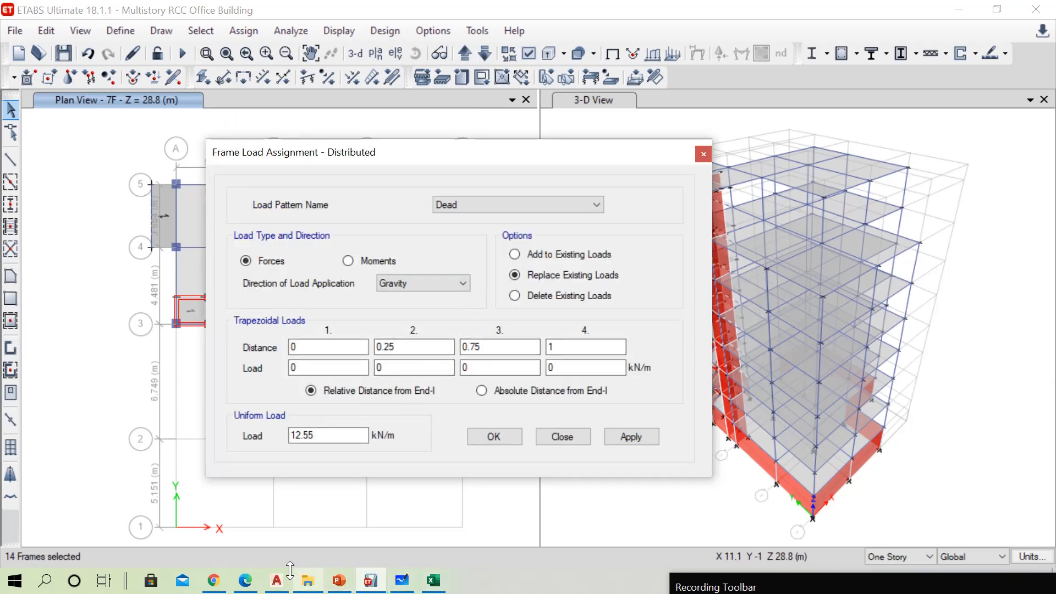
{"action": "left_click", "coordinate": [340, 580]}
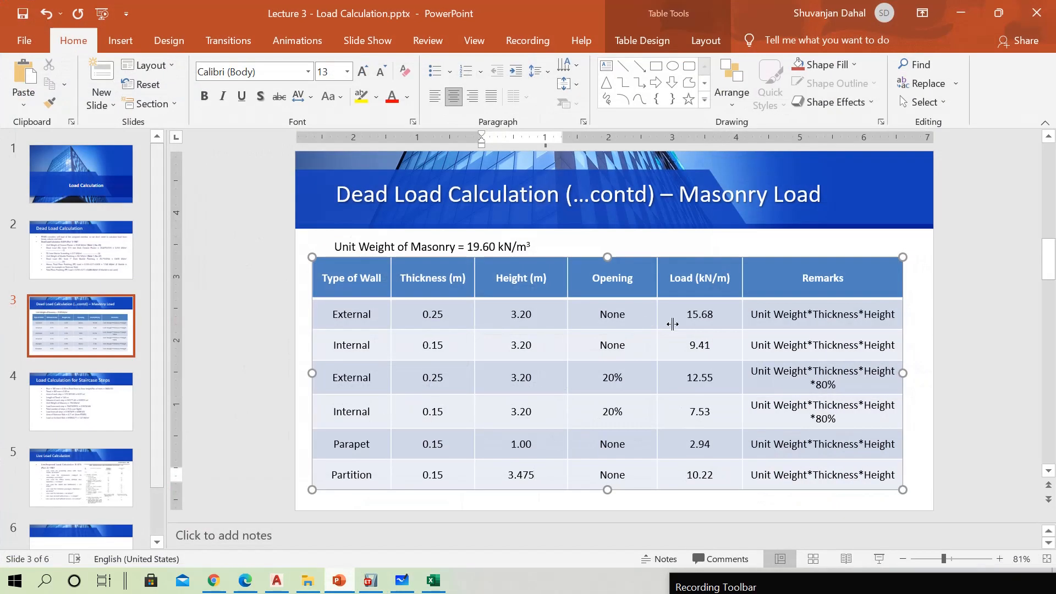
{"action": "key", "text": "alt+Tab"}
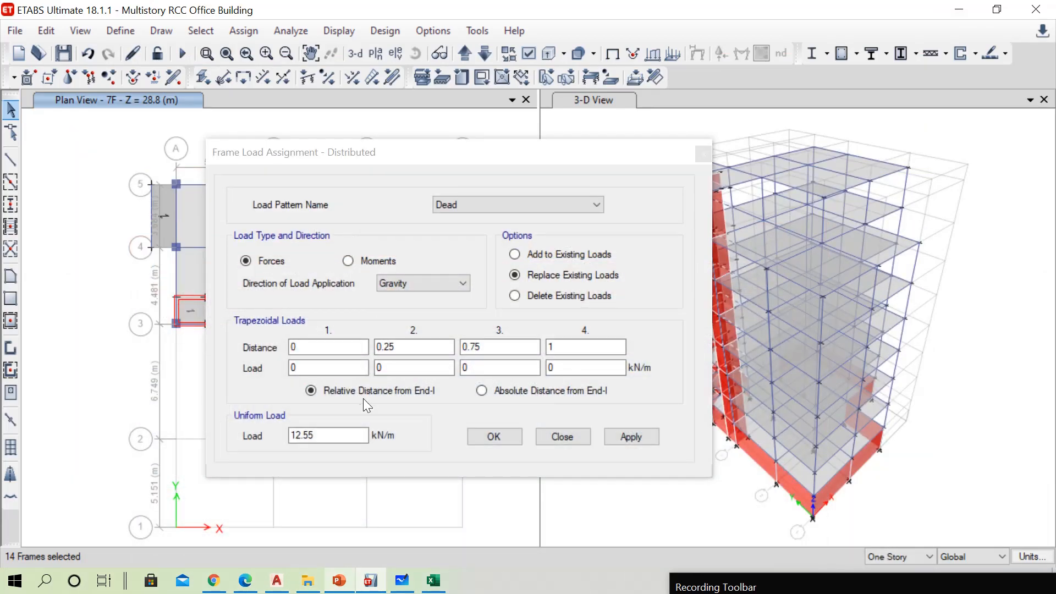
{"action": "type", "text": "15"}
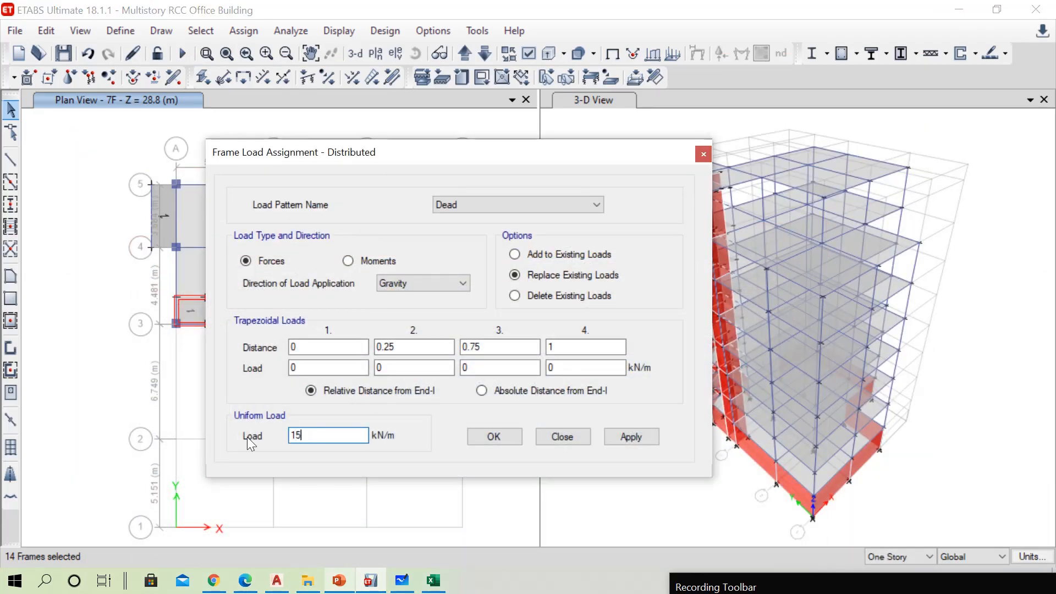
{"action": "type", "text": ".68"}
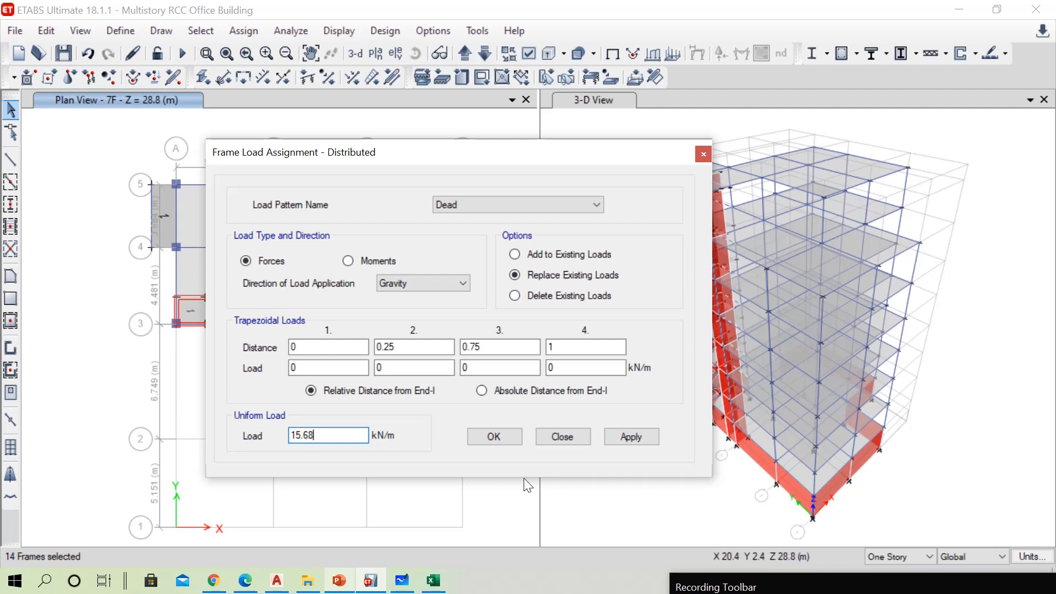
{"action": "left_click", "coordinate": [493, 437]}
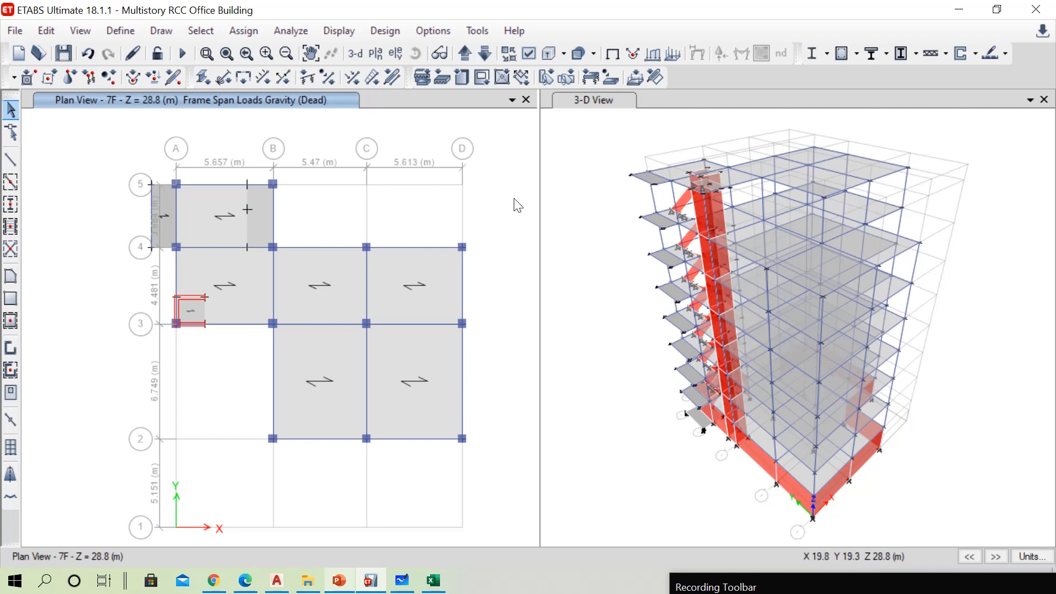
On 6F, select the outer beams along grids A (1–3), 1 (A–C) and C (1–2)
{"action": "left_click", "coordinate": [486, 53]}
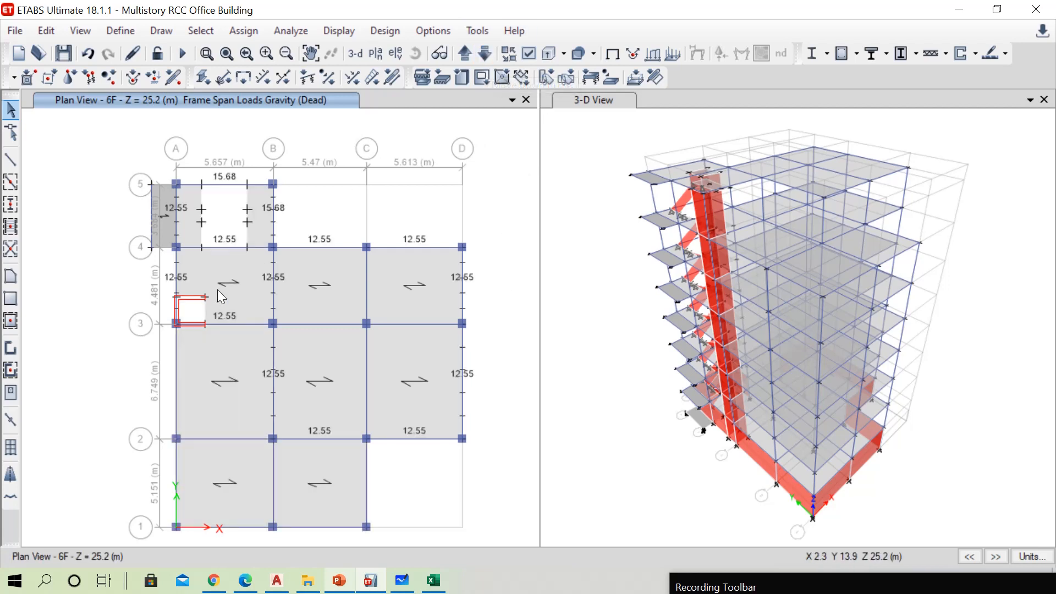
{"action": "left_click", "coordinate": [177, 385]}
{"action": "left_click", "coordinate": [179, 480]}
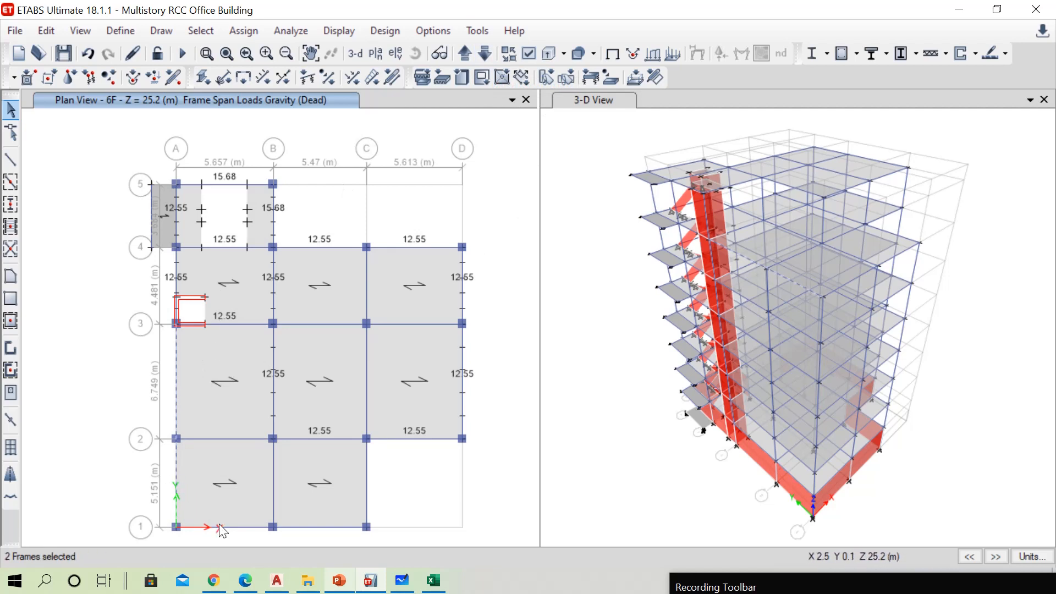
{"action": "left_click", "coordinate": [332, 528]}
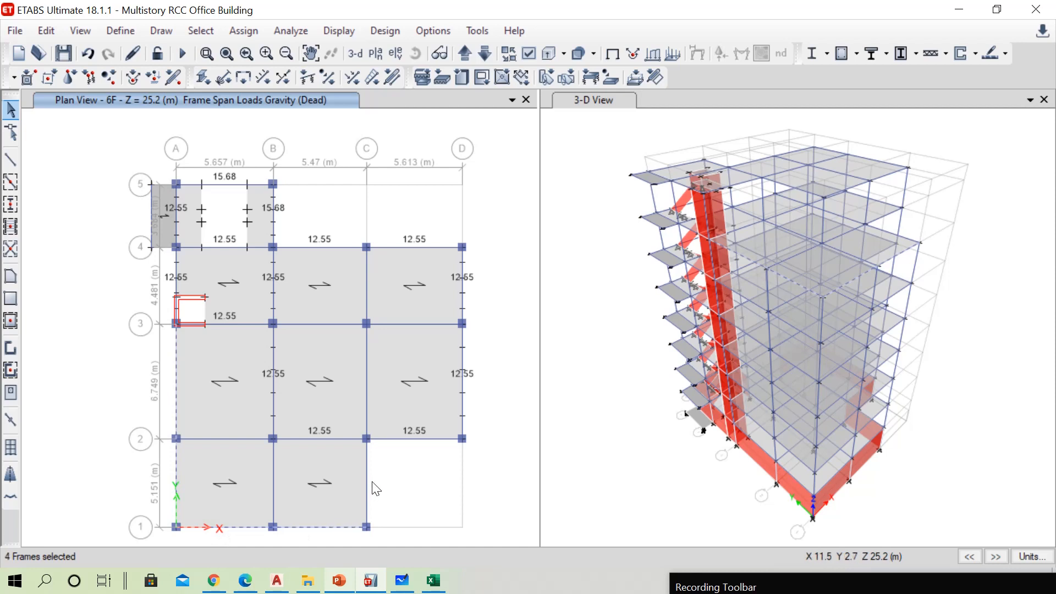
{"action": "left_click", "coordinate": [367, 484]}
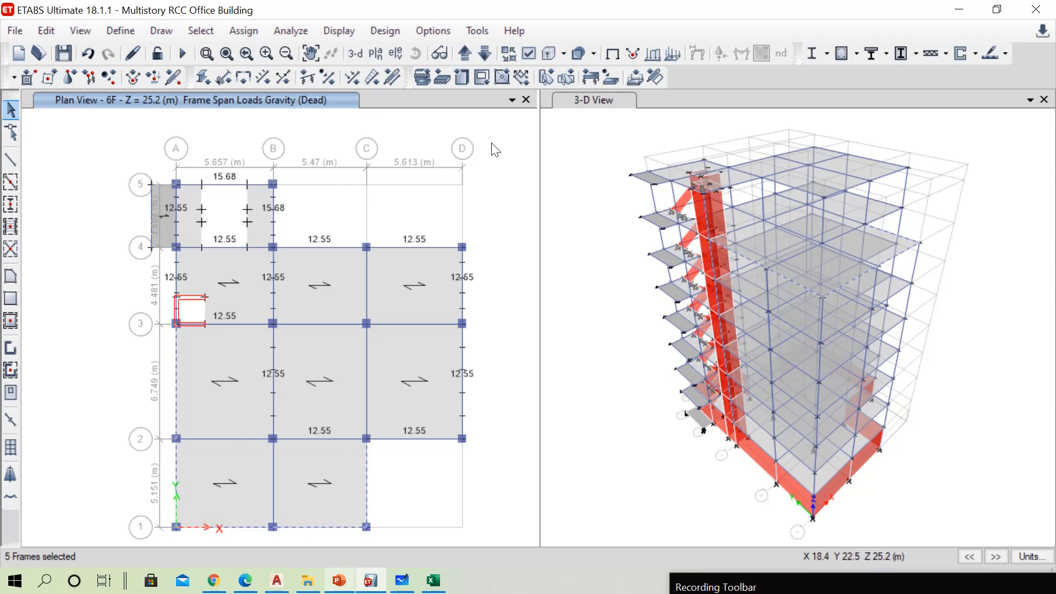
On 7F, add all perimeter beams to the selection, including the stepped edge along grids 3 (A–B), B (2–3) and 2 (B–D)
{"action": "left_click", "coordinate": [463, 52]}
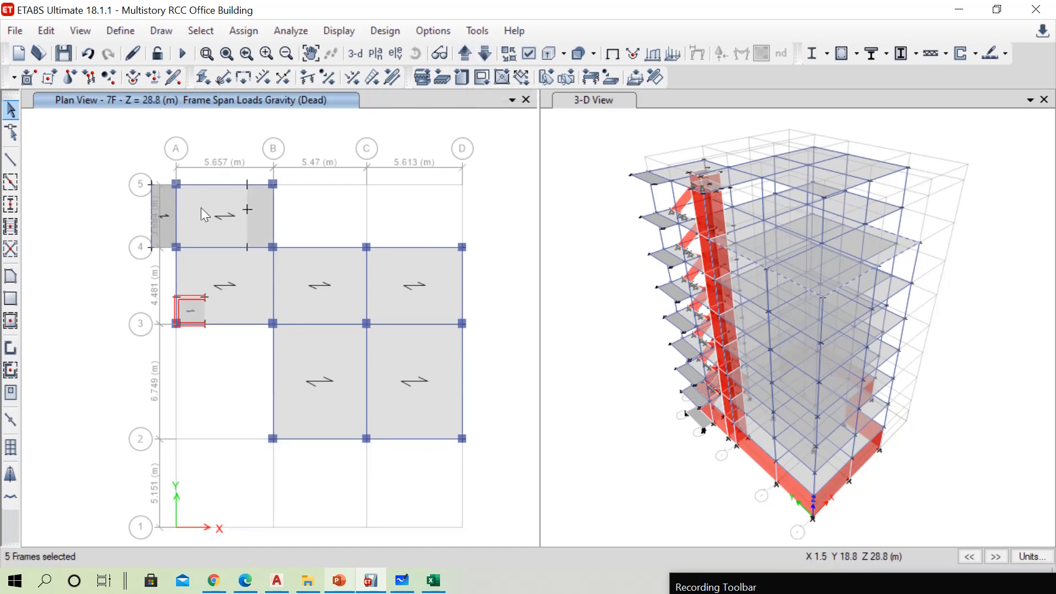
{"action": "left_click", "coordinate": [177, 218]}
{"action": "left_click", "coordinate": [175, 262]}
{"action": "left_click", "coordinate": [223, 324]}
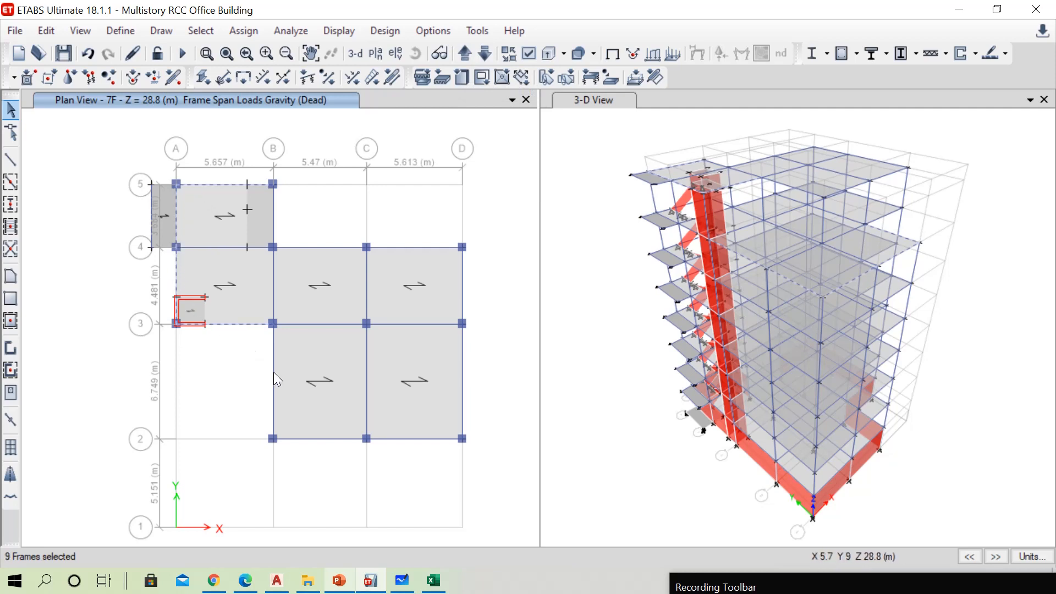
{"action": "left_click", "coordinate": [321, 439]}
{"action": "left_click", "coordinate": [416, 439]}
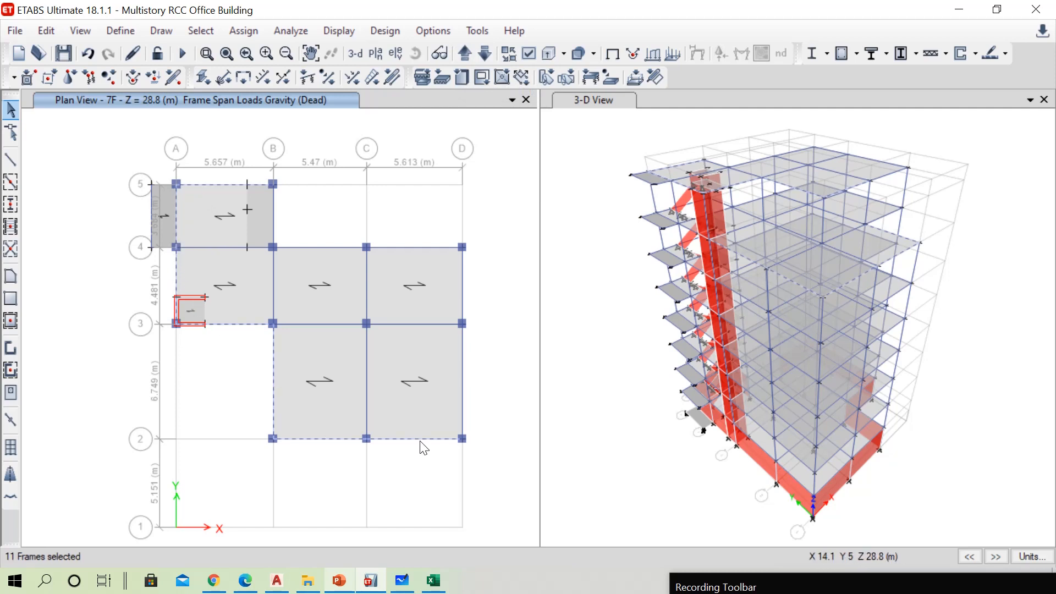
{"action": "left_click", "coordinate": [463, 395]}
{"action": "left_click", "coordinate": [464, 308]}
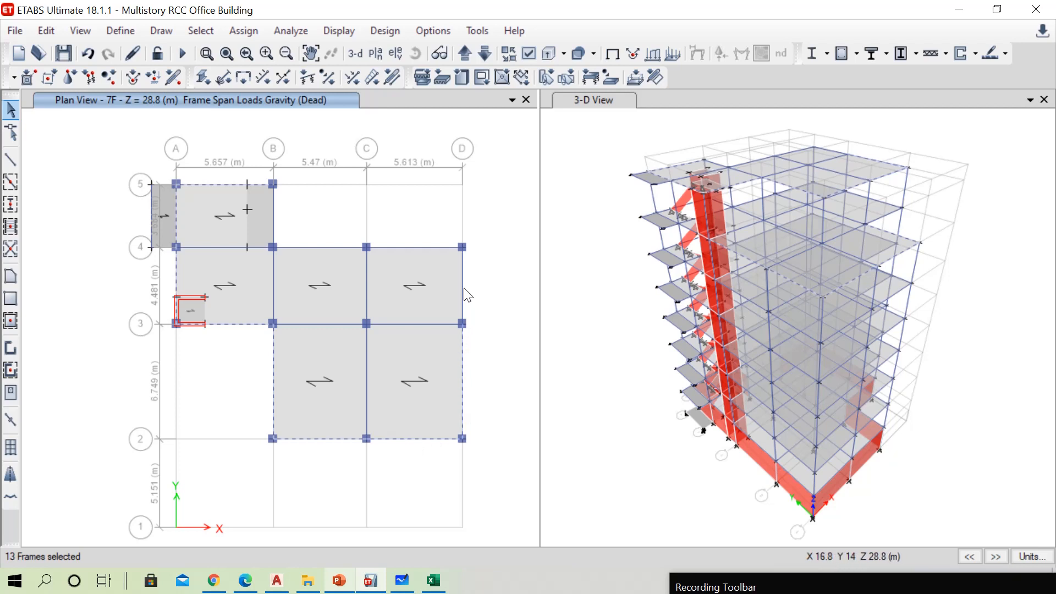
{"action": "left_click", "coordinate": [437, 248]}
{"action": "left_click", "coordinate": [338, 248]}
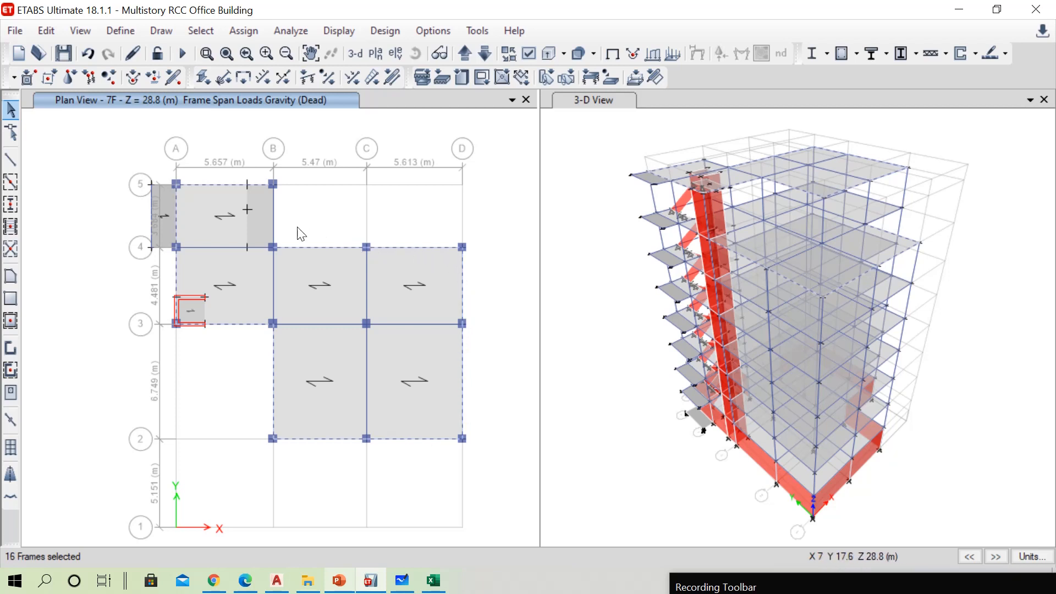
{"action": "left_click", "coordinate": [274, 217]}
{"action": "left_click", "coordinate": [274, 216]}
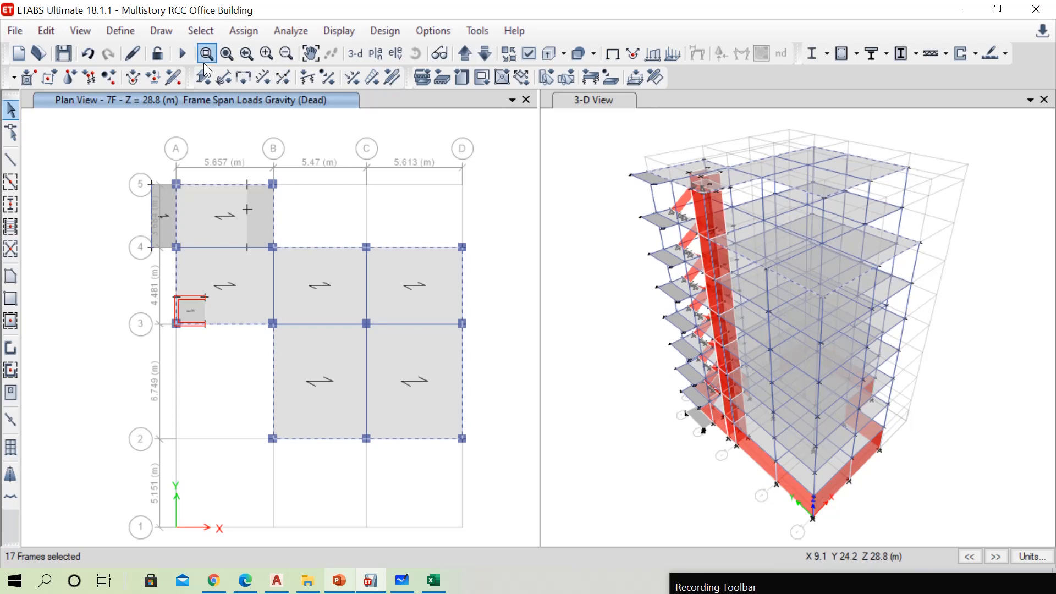
Assign a 2.94 kN/m uniform Dead load to the selected 6F and 7F outer beams, using the PowerPoint table's parapet value
{"action": "left_click", "coordinate": [243, 31]}
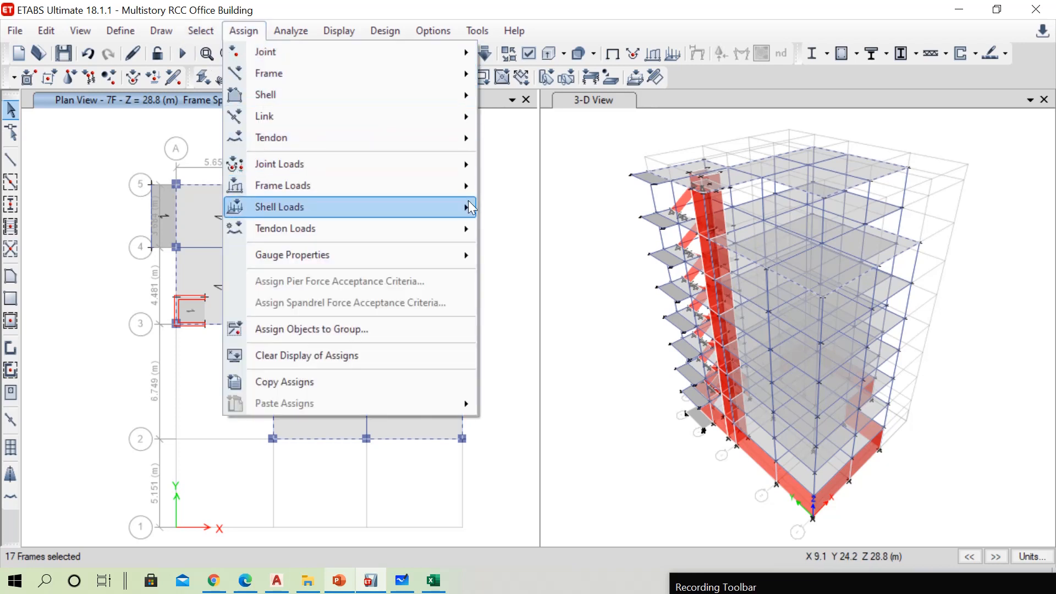
{"action": "mouse_move", "coordinate": [452, 186]}
{"action": "left_click", "coordinate": [513, 207]}
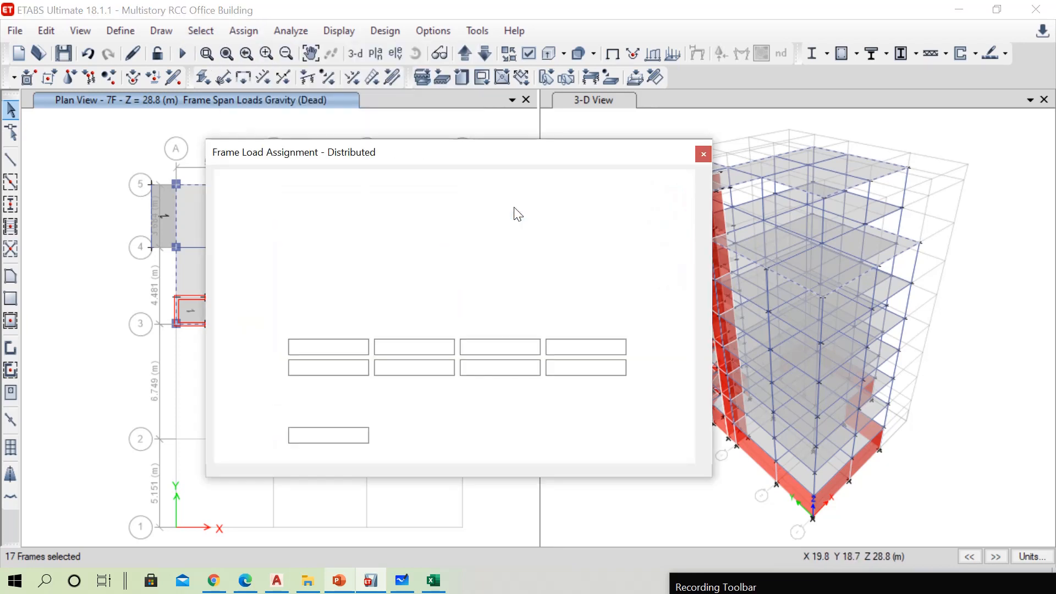
{"action": "left_click", "coordinate": [340, 584]}
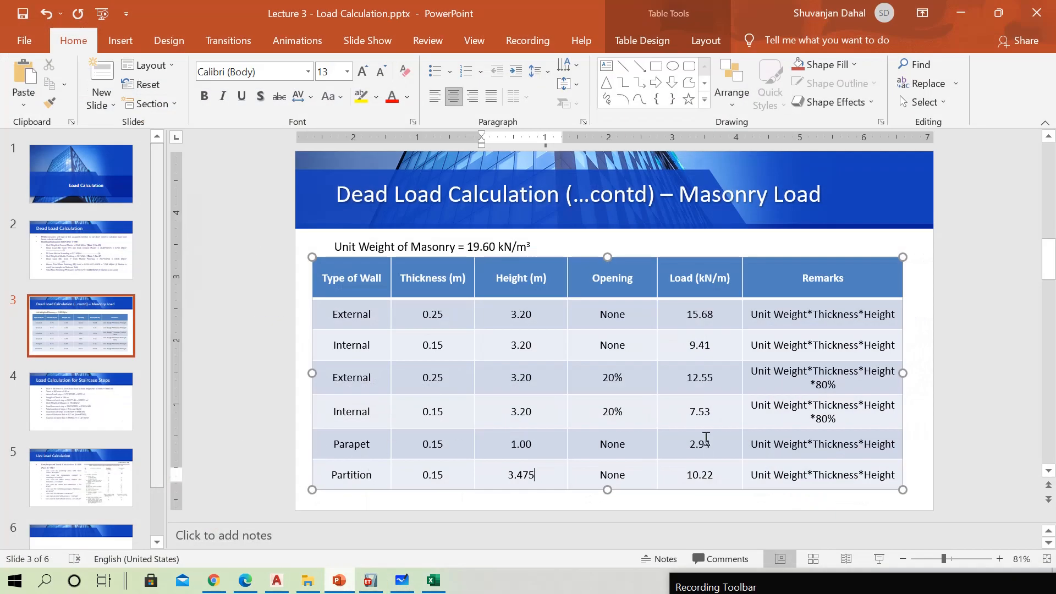
{"action": "left_click", "coordinate": [979, 5]}
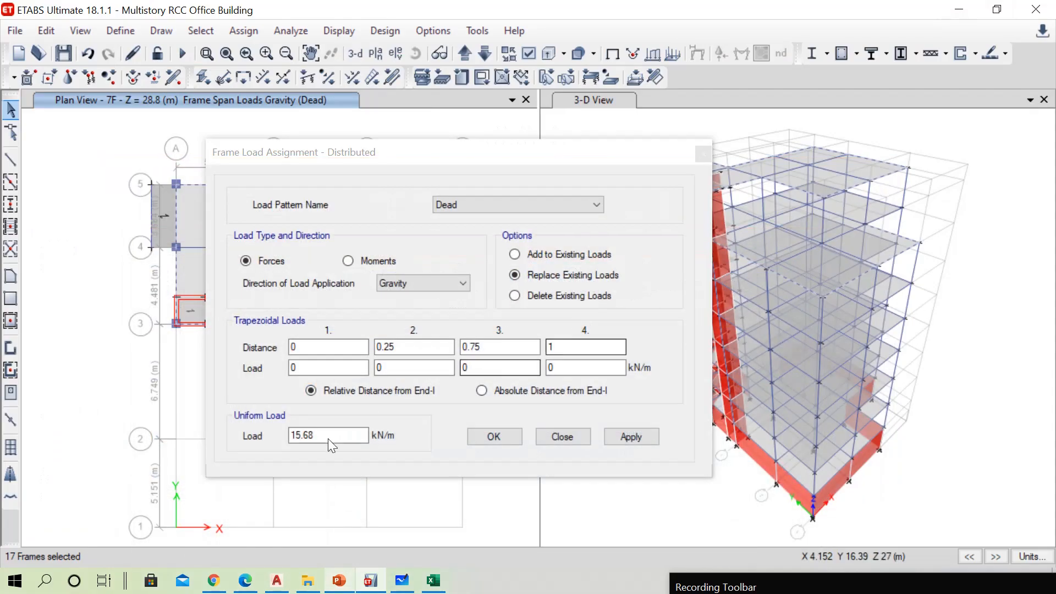
{"action": "left_click_drag", "start_coordinate": [330, 438], "coordinate": [249, 437]}
{"action": "type", "text": "2.94"}
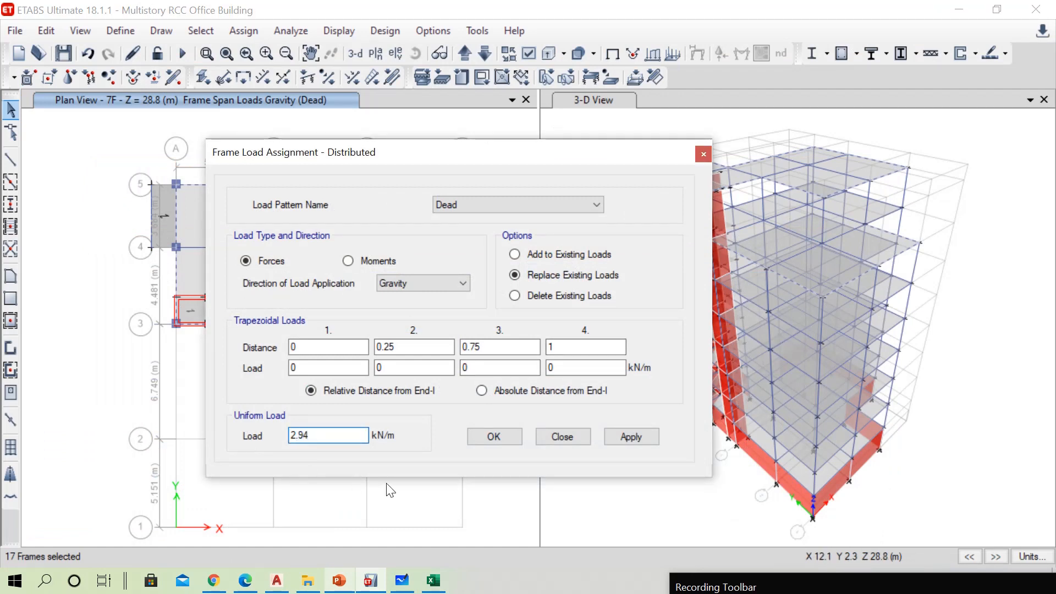
{"action": "left_click", "coordinate": [505, 433]}
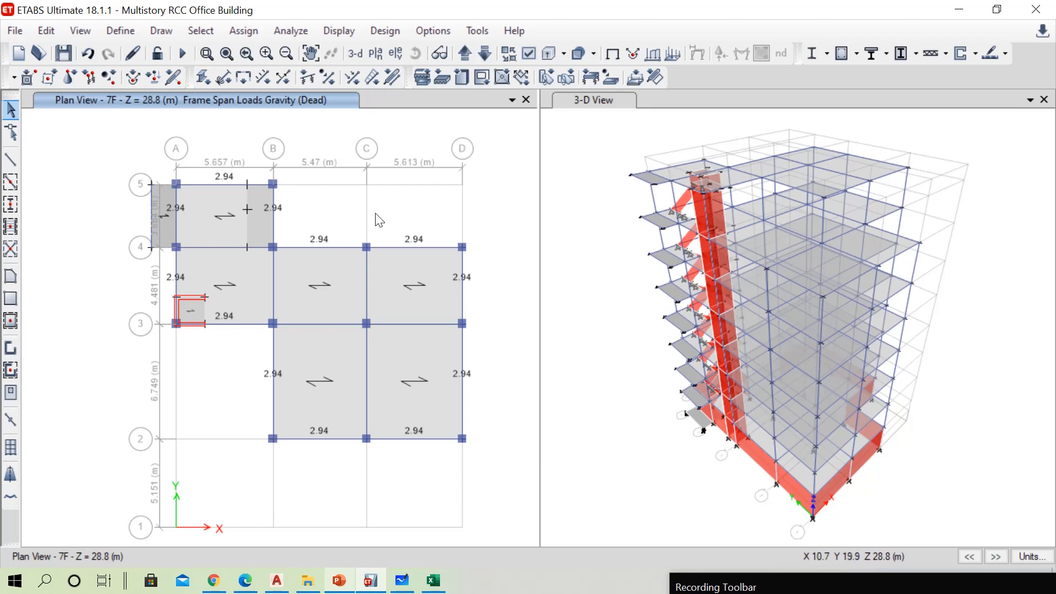
Switch to the AutoCAD drawing and examine the fifth floor plan's internal wall with door D1 beside the lift shaft, along grid 3
{"action": "left_click", "coordinate": [277, 581]}
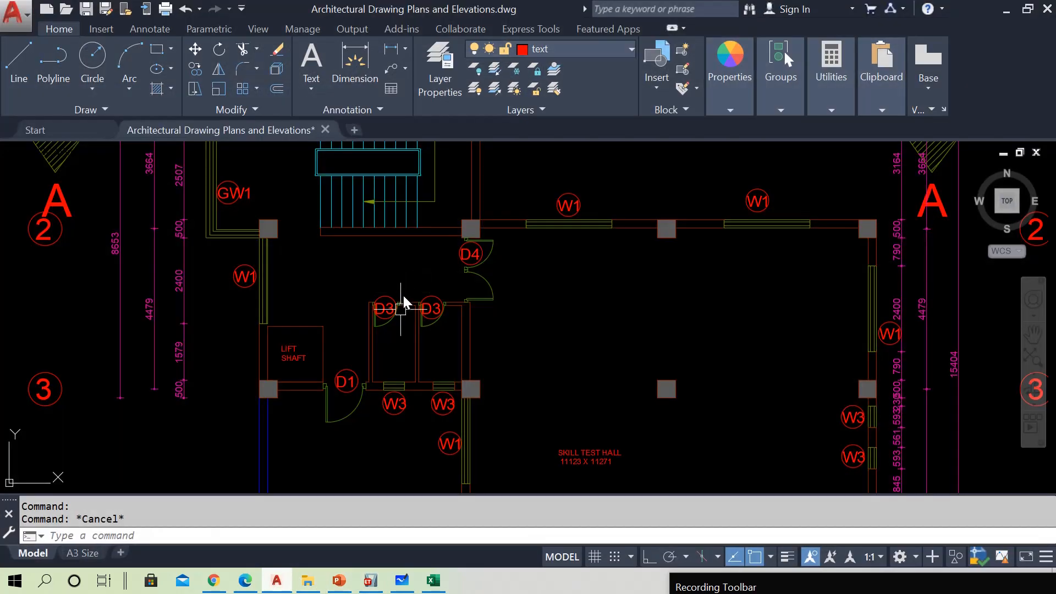
{"action": "scroll", "coordinate": [403, 300], "scroll_direction": "down", "scroll_amount": 5}
{"action": "scroll", "coordinate": [478, 322], "scroll_direction": "down", "scroll_amount": 3}
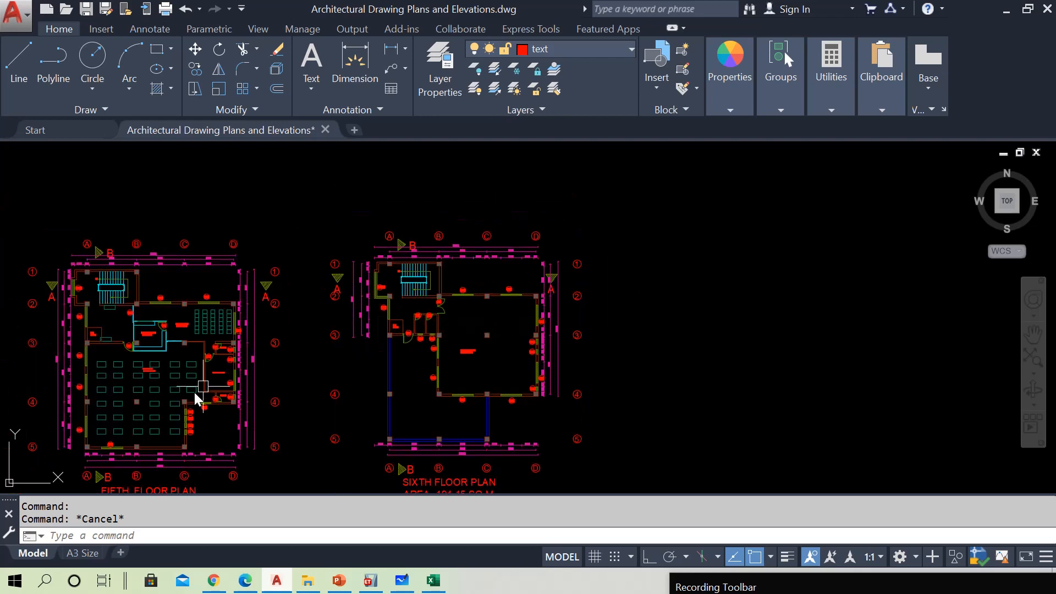
{"action": "scroll", "coordinate": [306, 370], "scroll_direction": "up", "scroll_amount": 5}
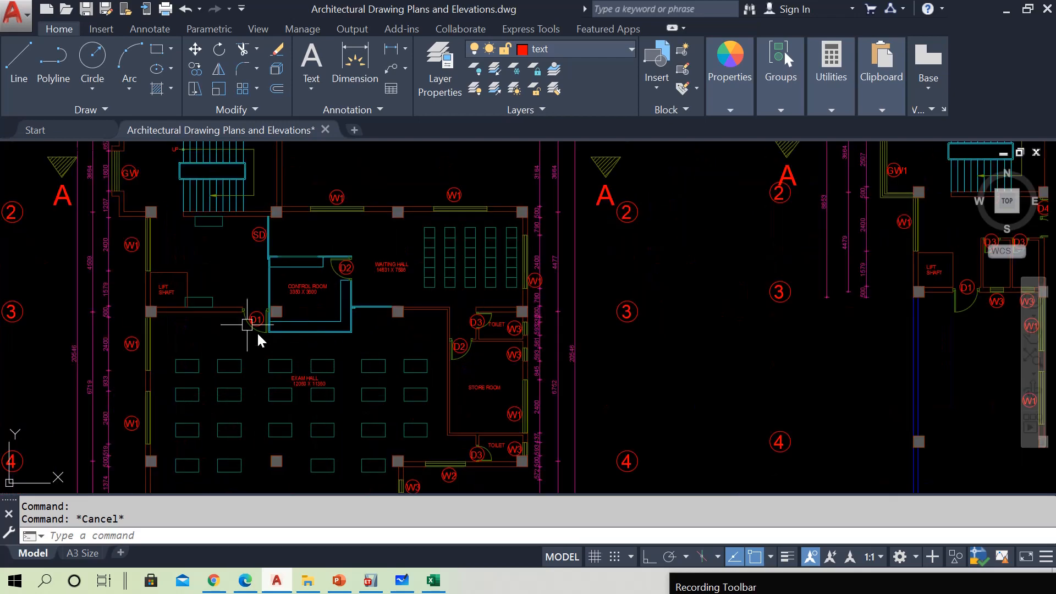
{"action": "scroll", "coordinate": [236, 322], "scroll_direction": "down", "scroll_amount": 2}
{"action": "scroll", "coordinate": [631, 301], "scroll_direction": "down", "scroll_amount": 5}
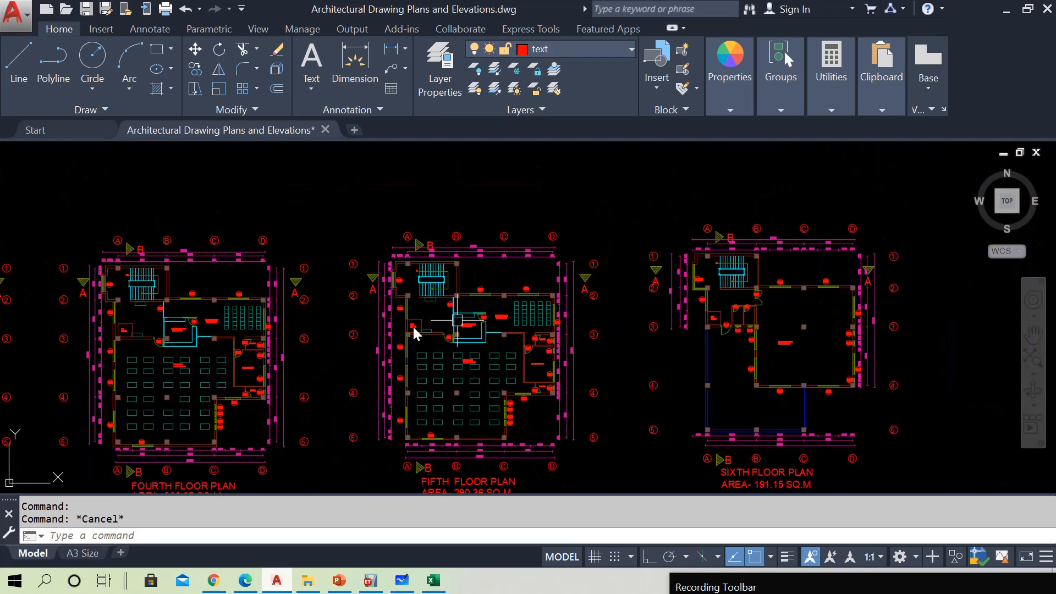
{"action": "scroll", "coordinate": [461, 329], "scroll_direction": "up", "scroll_amount": 4}
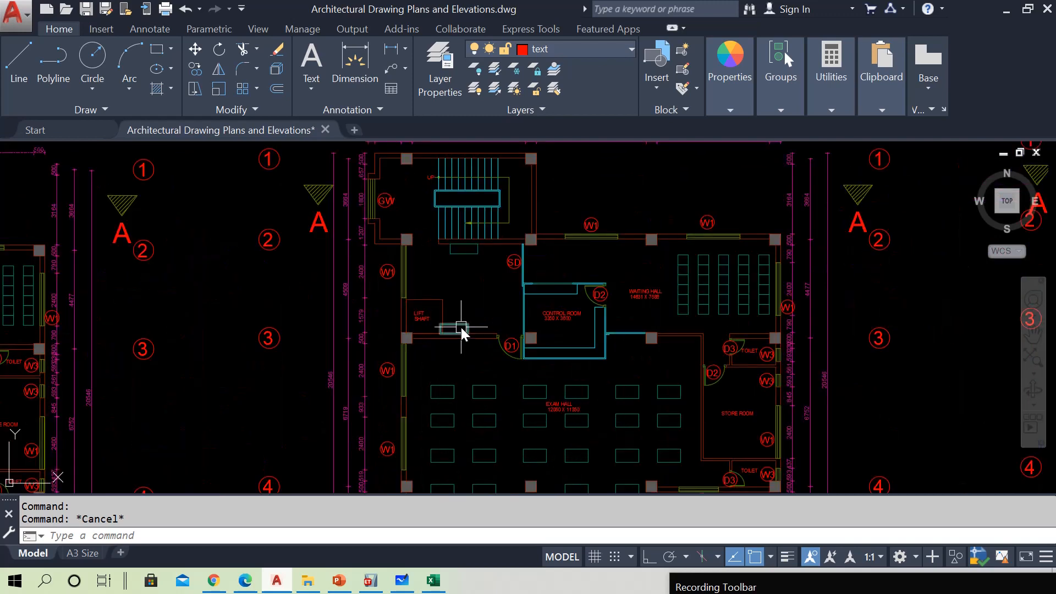
{"action": "scroll", "coordinate": [461, 329], "scroll_direction": "up", "scroll_amount": 2}
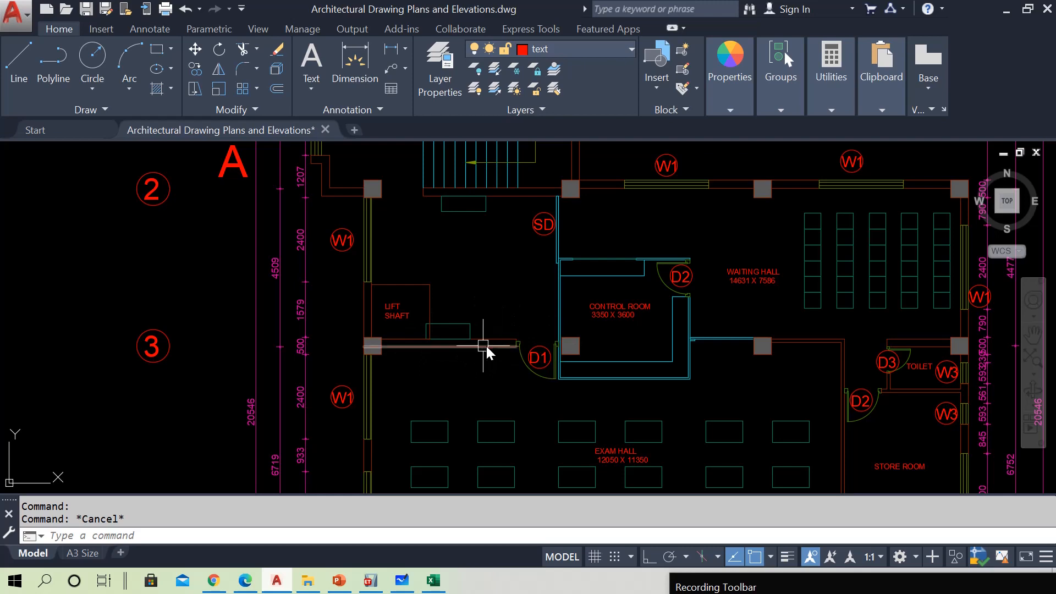
{"action": "scroll", "coordinate": [473, 352], "scroll_direction": "up", "scroll_amount": 2}
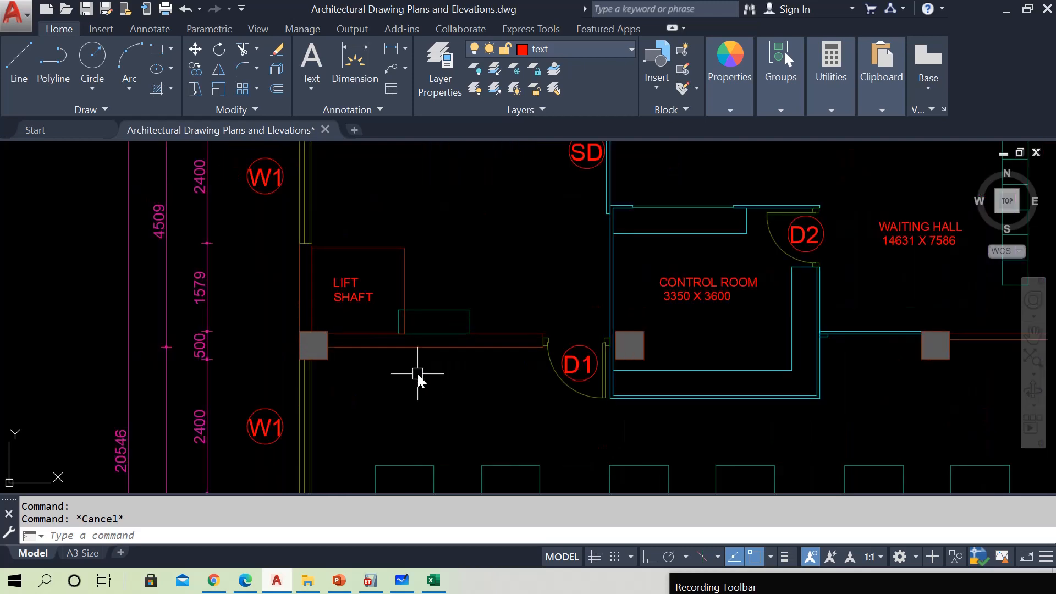
{"action": "scroll", "coordinate": [418, 379], "scroll_direction": "down", "scroll_amount": 3}
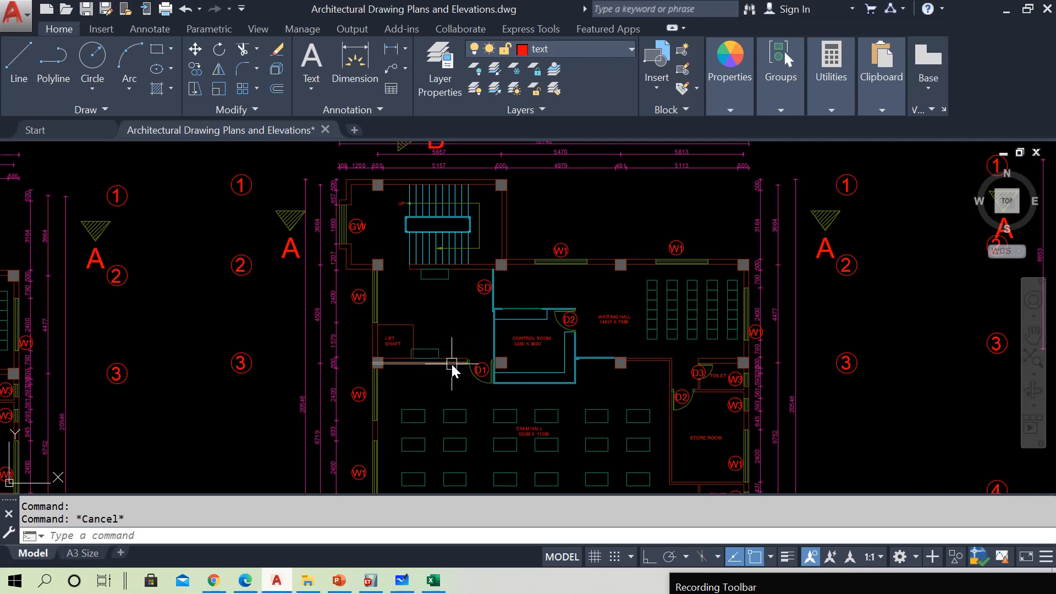
{"action": "mouse_move", "coordinate": [452, 364]}
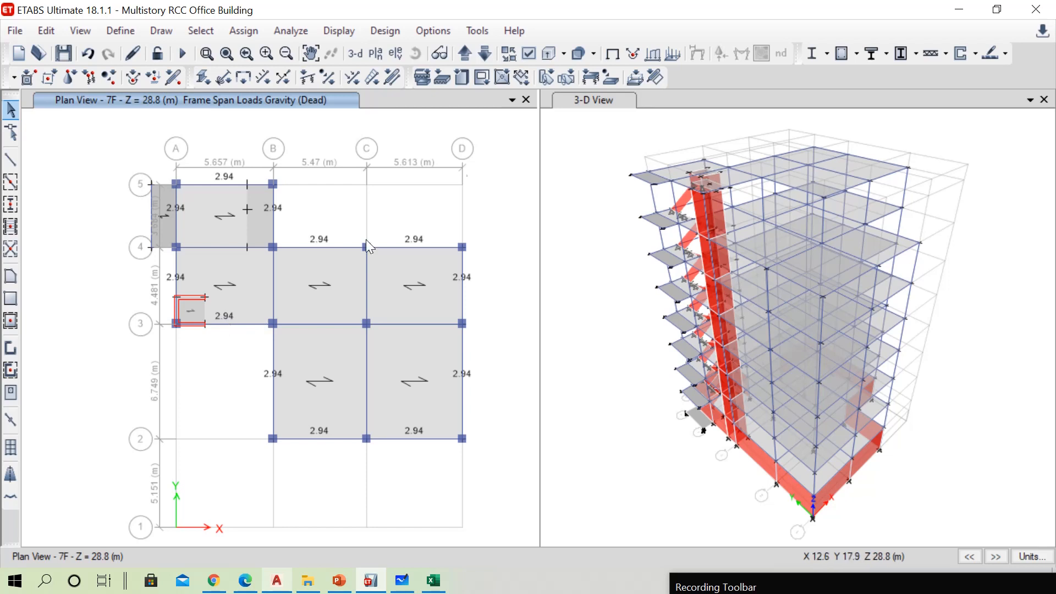
In ETABS, select the grid 3 beam between A and B on every storey plan from 6F down to PL
{"action": "left_click", "coordinate": [486, 54]}
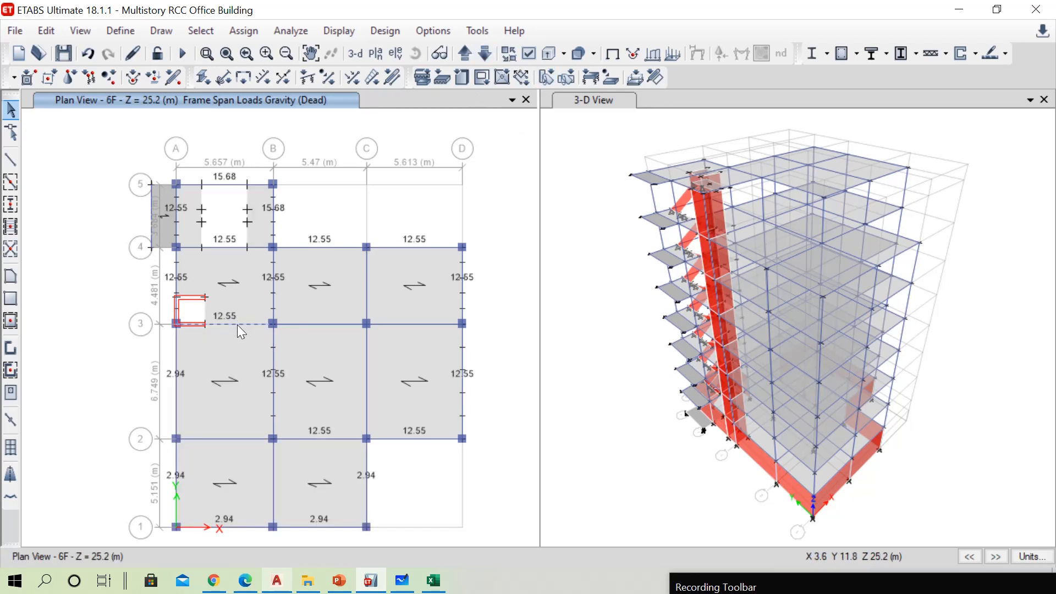
{"action": "left_click", "coordinate": [238, 324]}
{"action": "left_click", "coordinate": [486, 54]}
{"action": "left_click", "coordinate": [246, 323]}
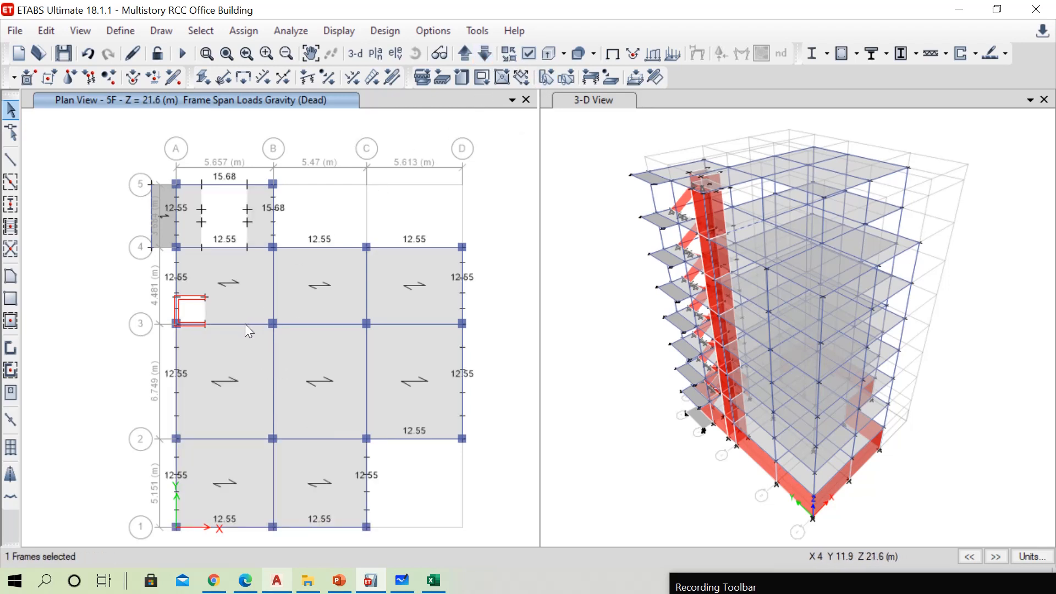
{"action": "left_click", "coordinate": [486, 54]}
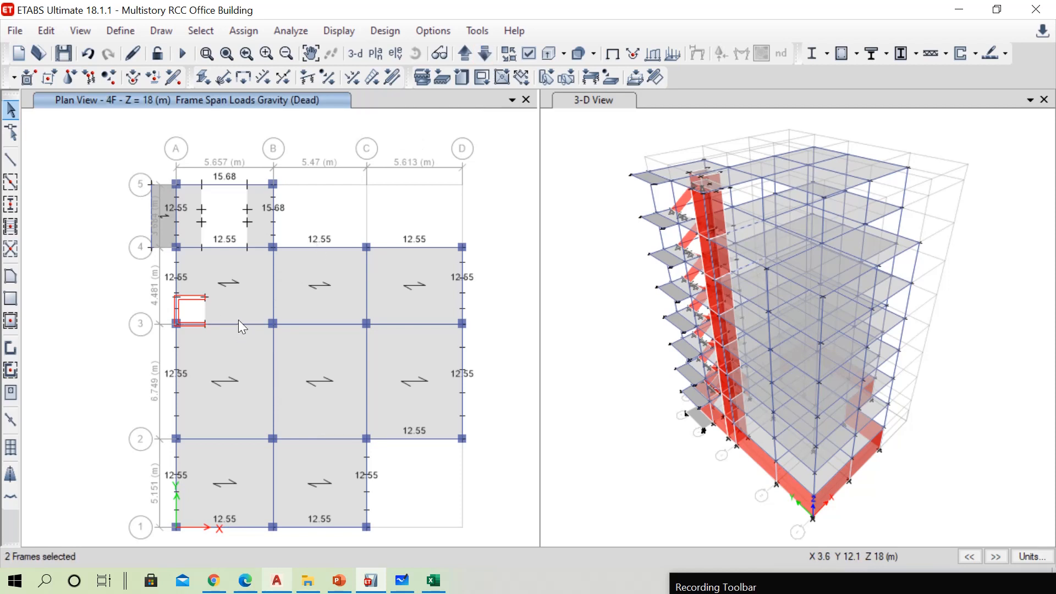
{"action": "left_click", "coordinate": [486, 54]}
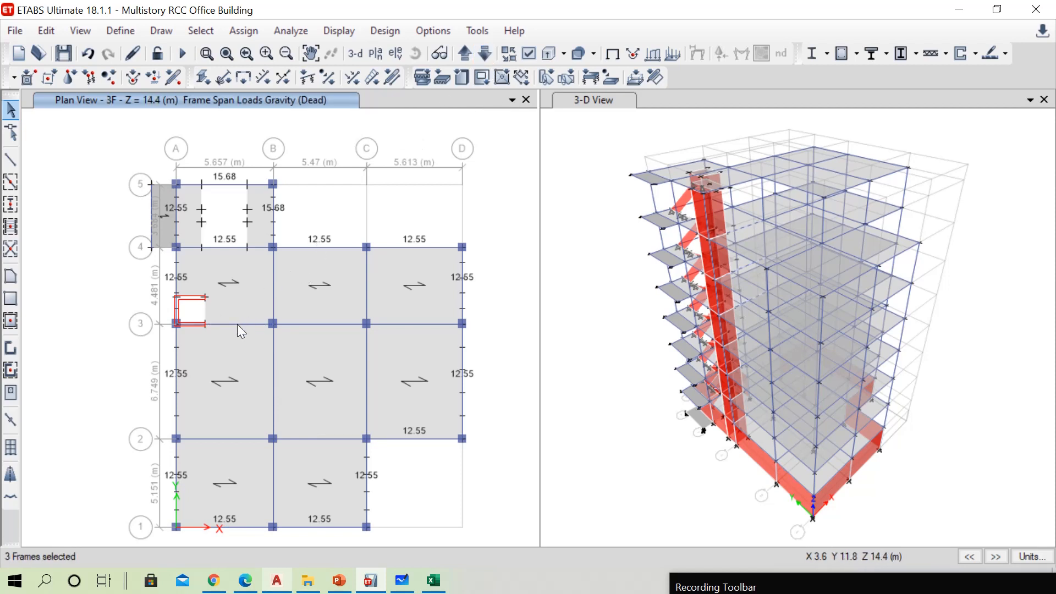
{"action": "left_click", "coordinate": [486, 53]}
{"action": "left_click", "coordinate": [234, 324]}
{"action": "left_click", "coordinate": [486, 54]}
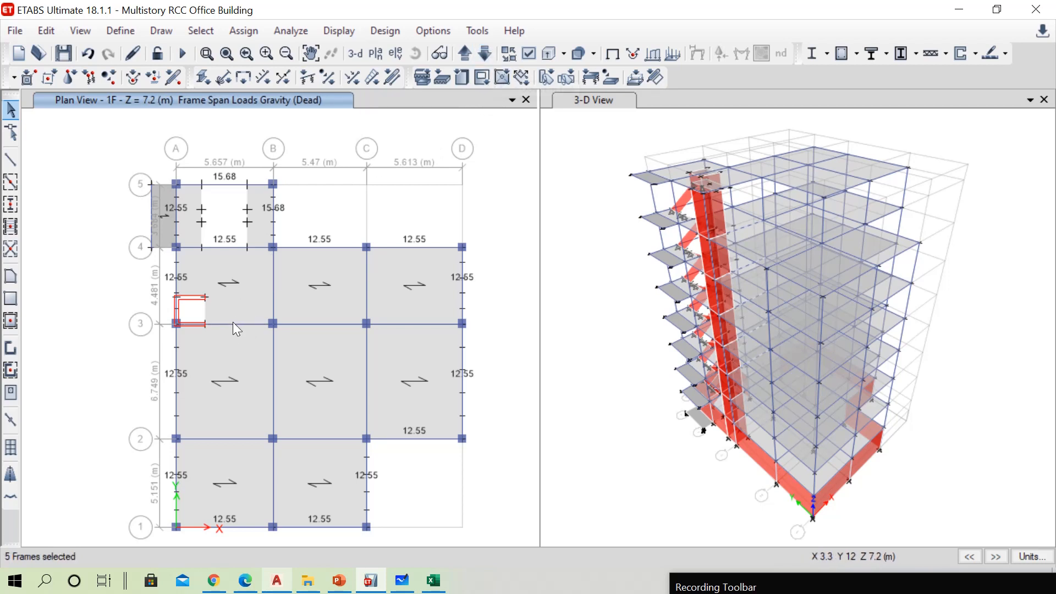
{"action": "left_click", "coordinate": [486, 53]}
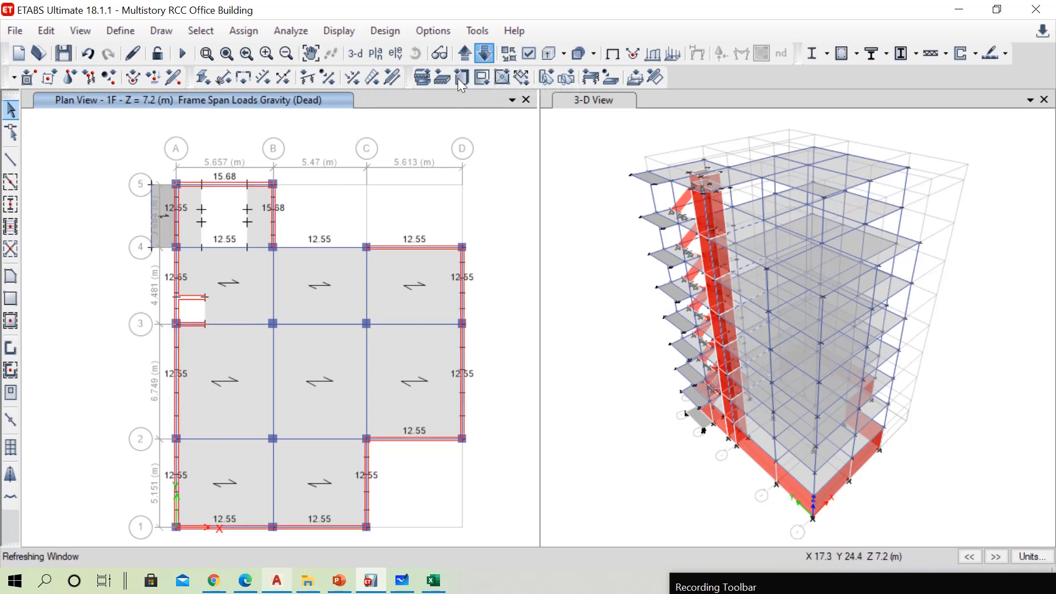
{"action": "left_click", "coordinate": [230, 324]}
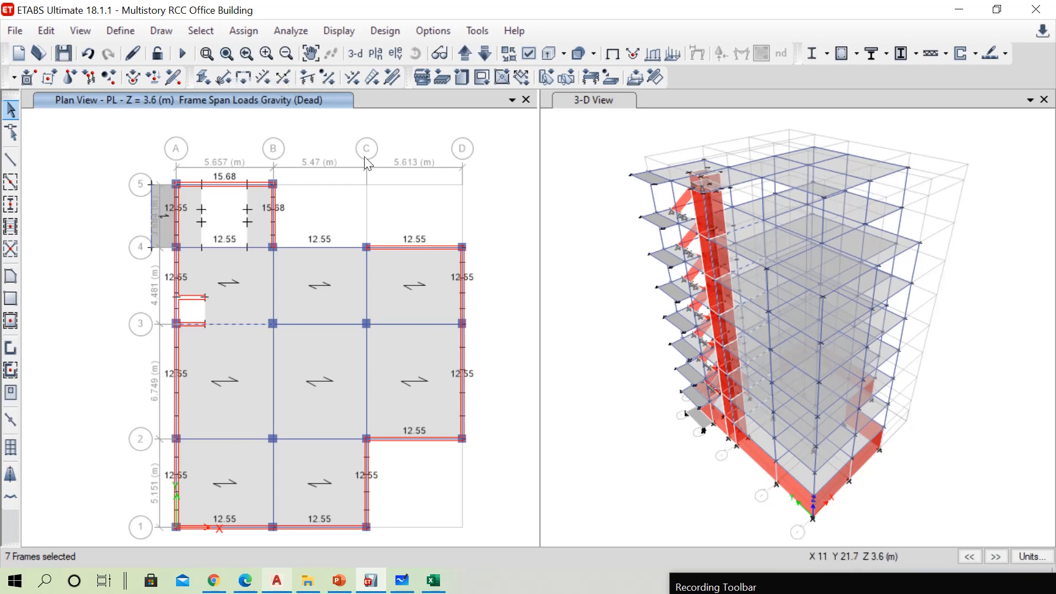
Assign a 7.53 kN/m uniform Dead load to the selected beams, using the PowerPoint table's value for internal walls with 20% openings
{"action": "left_click", "coordinate": [228, 24]}
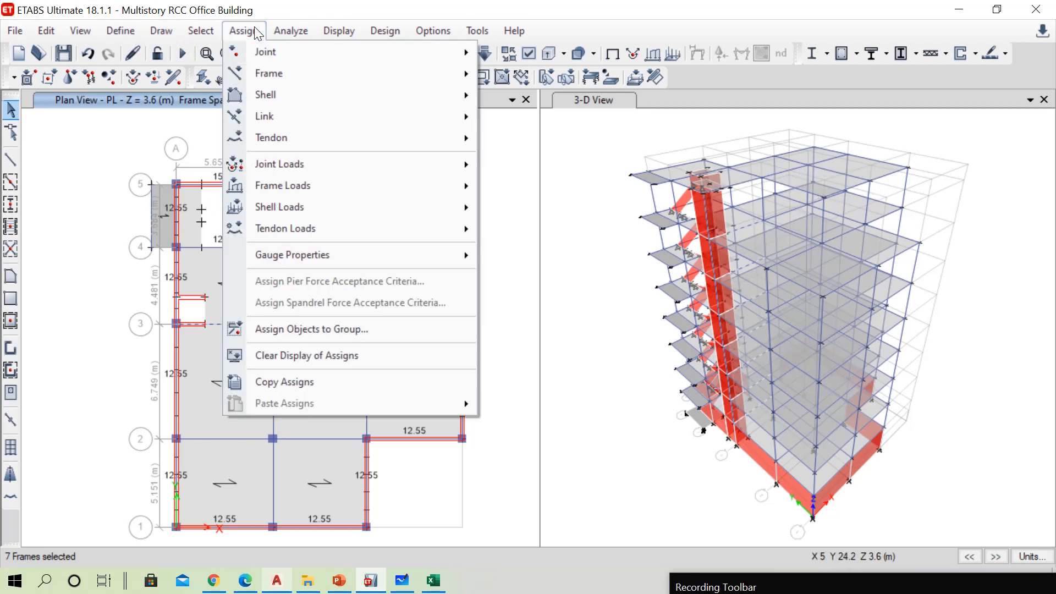
{"action": "mouse_move", "coordinate": [470, 190]}
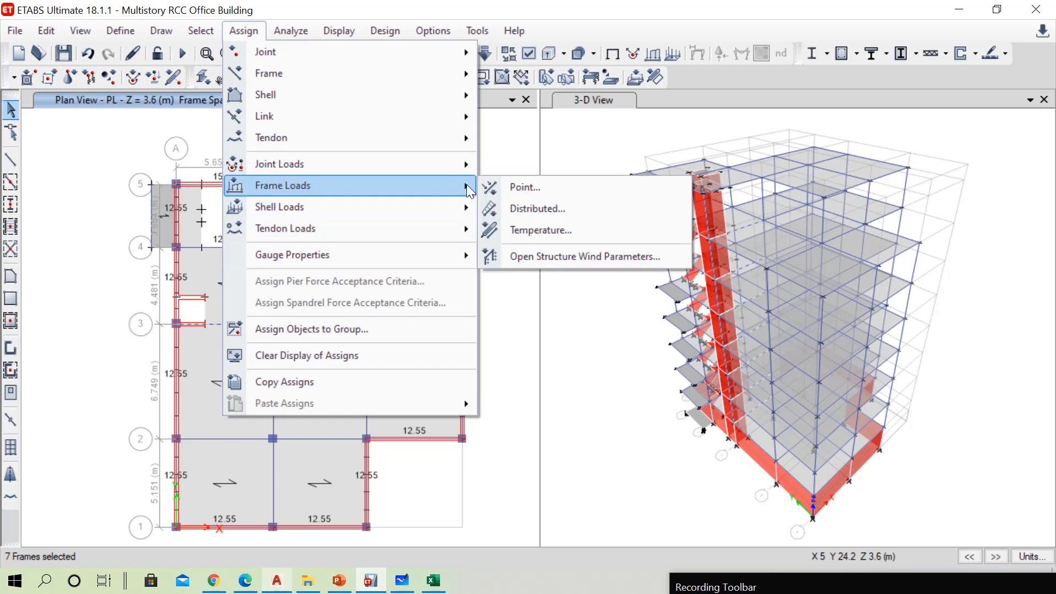
{"action": "left_click", "coordinate": [529, 211]}
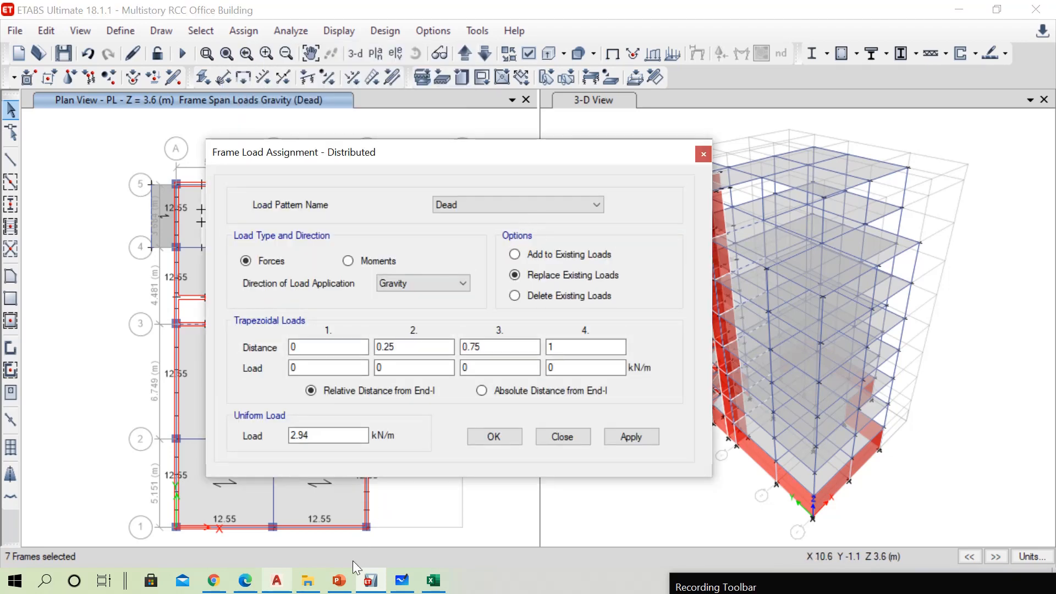
{"action": "left_click", "coordinate": [339, 580]}
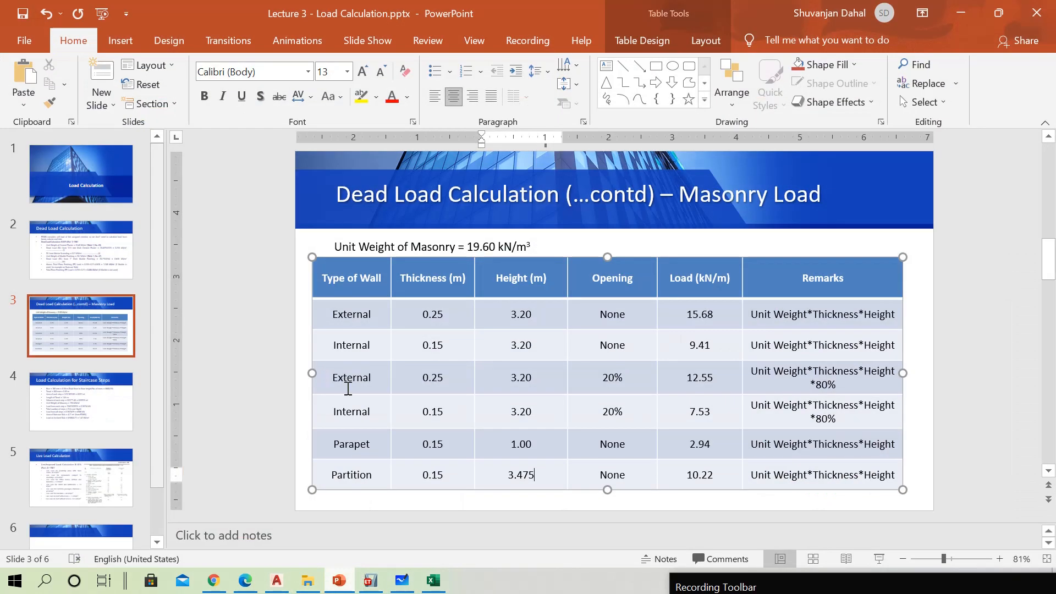
{"action": "left_click", "coordinate": [960, 14]}
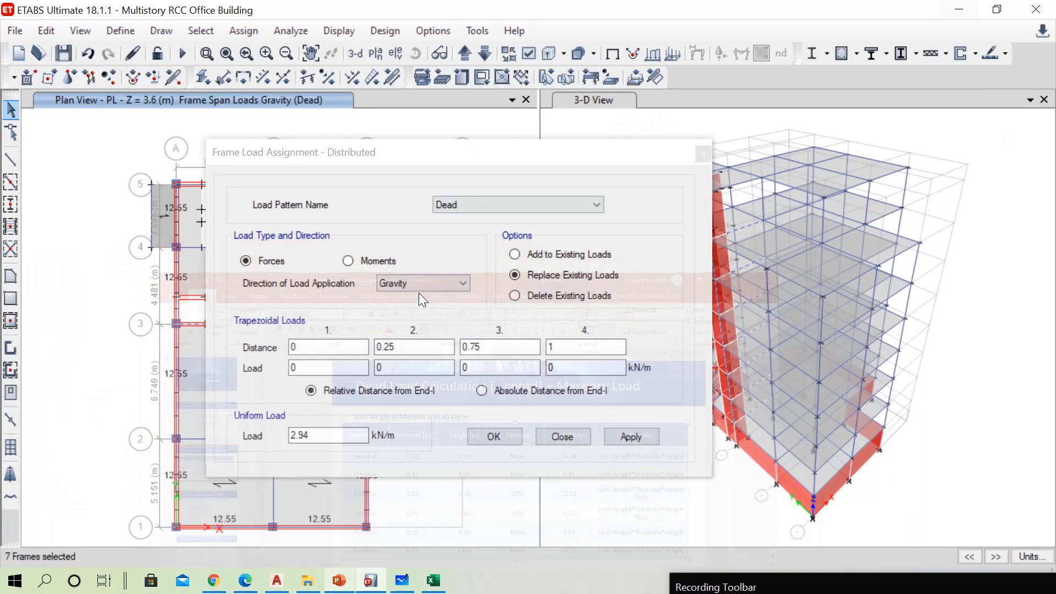
{"action": "left_click_drag", "start_coordinate": [333, 429], "coordinate": [247, 428]}
{"action": "type", "text": "7"}
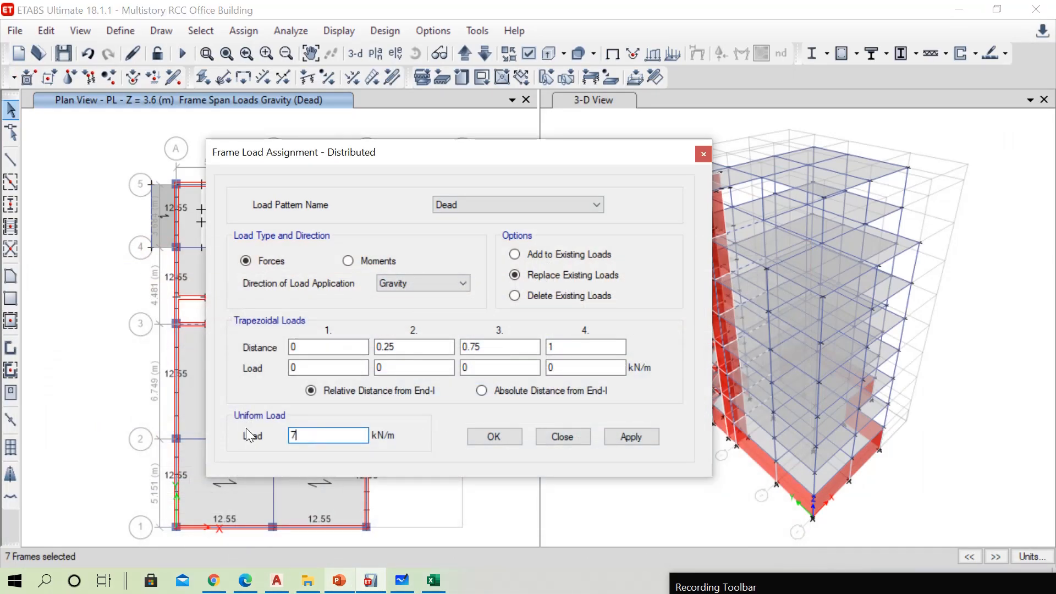
{"action": "type", "text": ".53"}
{"action": "left_click", "coordinate": [486, 434]}
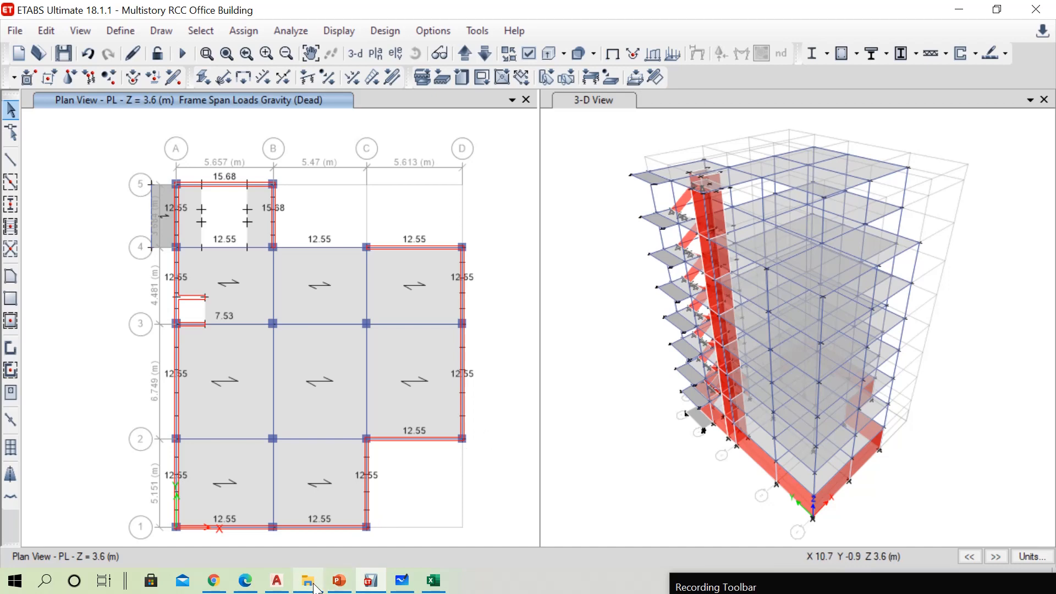
In the AutoCAD drawing, examine the partition walls around the toilets and store room on the fifth floor, and review the lower floor plans
{"action": "left_click", "coordinate": [277, 580]}
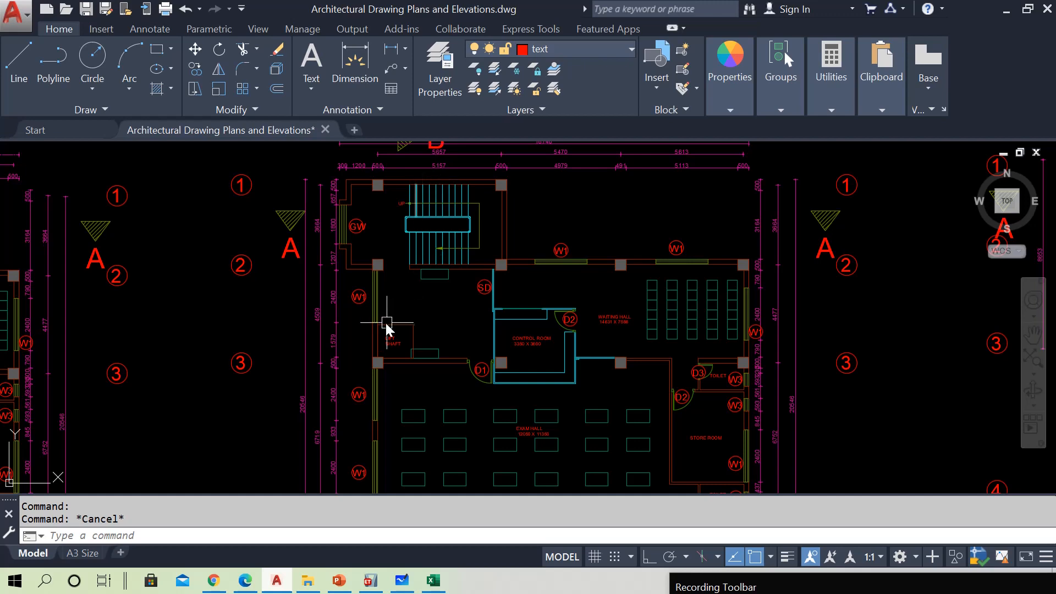
{"action": "scroll", "coordinate": [386, 328], "scroll_direction": "down", "scroll_amount": 5}
{"action": "scroll", "coordinate": [515, 362], "scroll_direction": "up", "scroll_amount": 5}
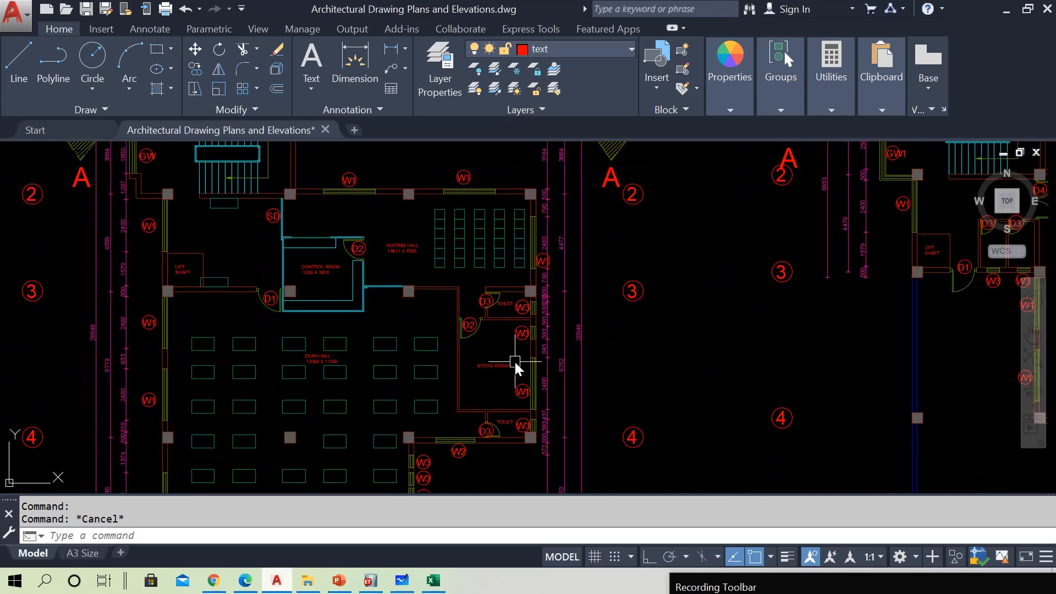
{"action": "scroll", "coordinate": [507, 384], "scroll_direction": "up", "scroll_amount": 2}
{"action": "scroll", "coordinate": [481, 311], "scroll_direction": "down", "scroll_amount": 2}
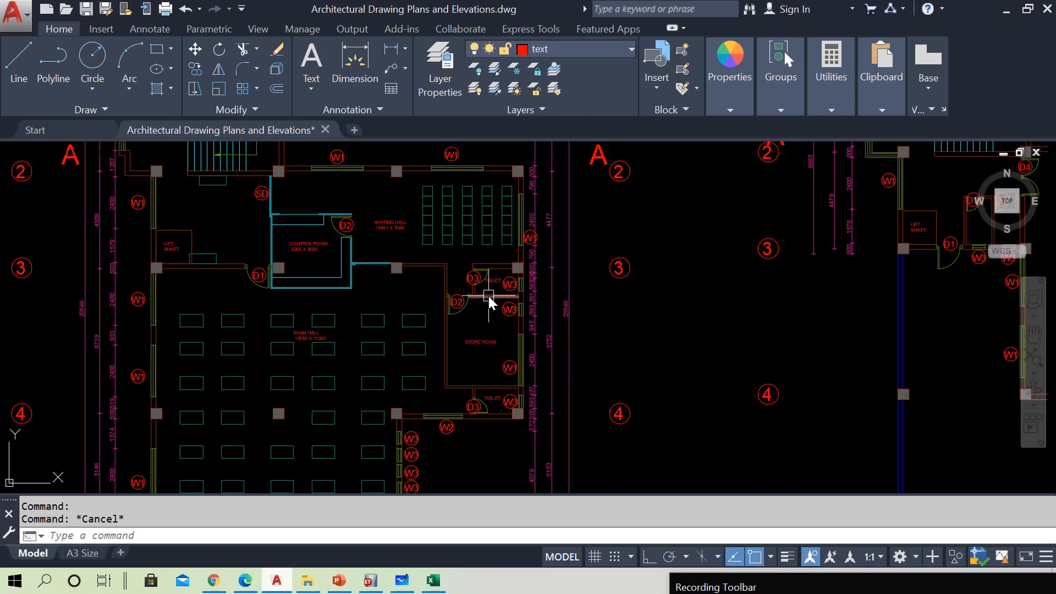
{"action": "mouse_move", "coordinate": [487, 296]}
{"action": "scroll", "coordinate": [460, 304], "scroll_direction": "down", "scroll_amount": 5}
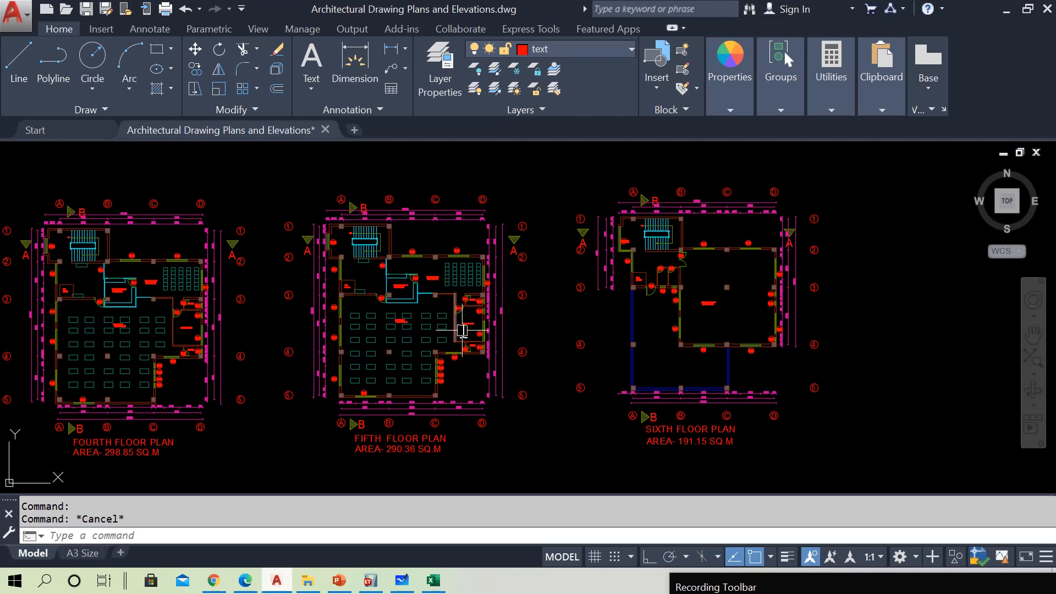
{"action": "scroll", "coordinate": [418, 281], "scroll_direction": "up", "scroll_amount": 4}
{"action": "scroll", "coordinate": [553, 309], "scroll_direction": "down", "scroll_amount": 8}
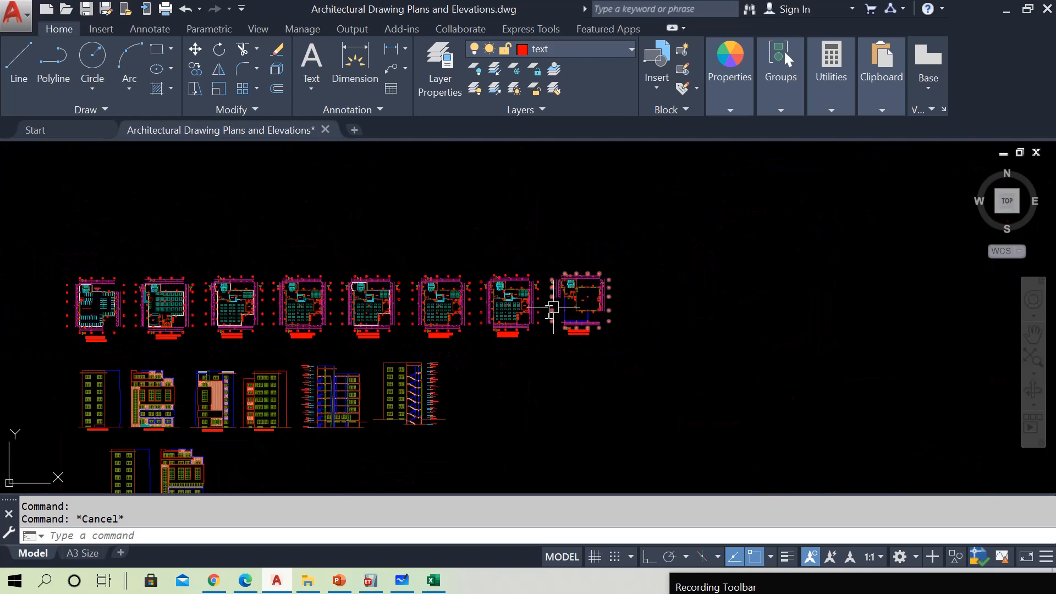
{"action": "scroll", "coordinate": [110, 297], "scroll_direction": "up", "scroll_amount": 4}
{"action": "scroll", "coordinate": [291, 287], "scroll_direction": "up", "scroll_amount": 1}
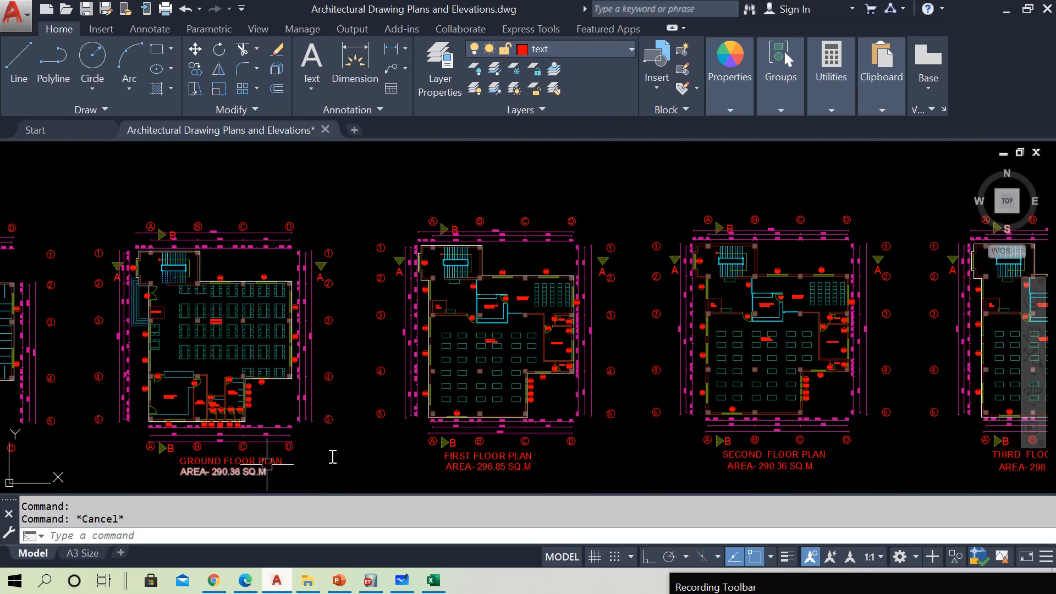
Examine the partition wall locations on the first floor plan and on the last floor plan in the row
{"action": "scroll", "coordinate": [625, 307], "scroll_direction": "up", "scroll_amount": 2}
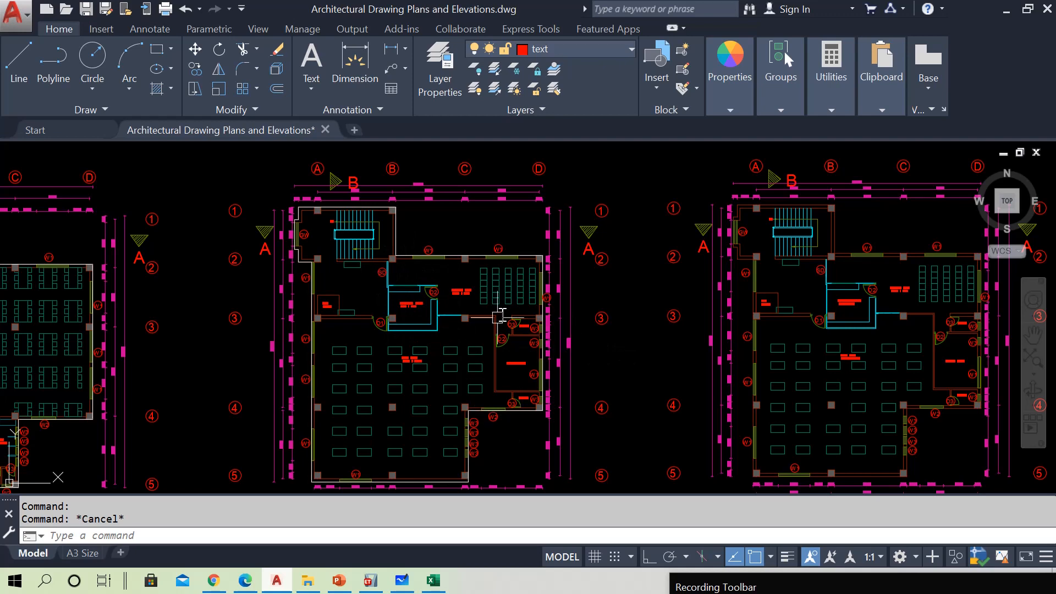
{"action": "scroll", "coordinate": [483, 346], "scroll_direction": "down", "scroll_amount": 6}
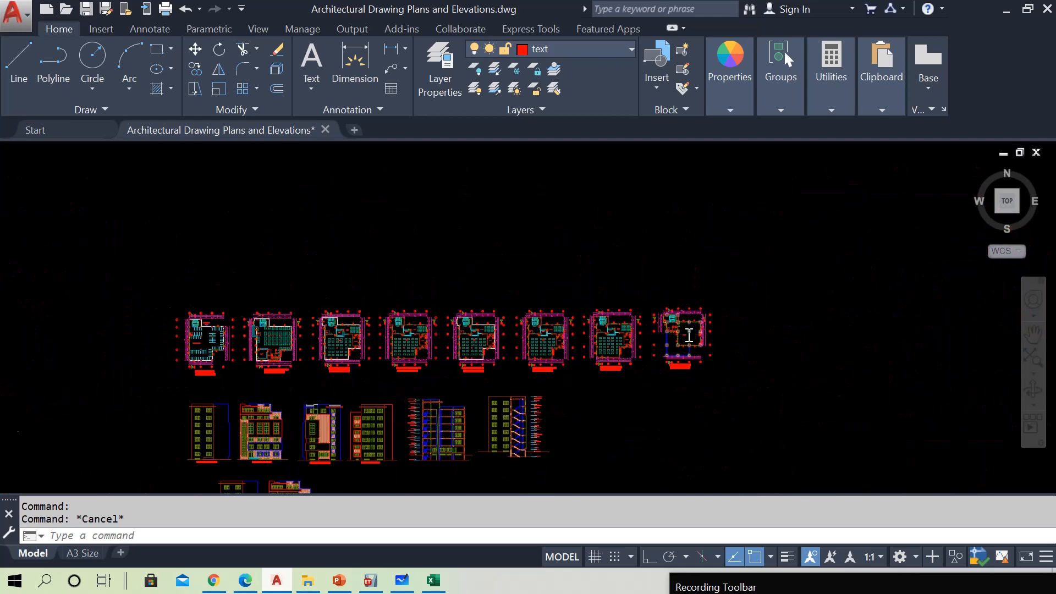
{"action": "scroll", "coordinate": [689, 336], "scroll_direction": "up", "scroll_amount": 4}
{"action": "scroll", "coordinate": [680, 349], "scroll_direction": "up", "scroll_amount": 4}
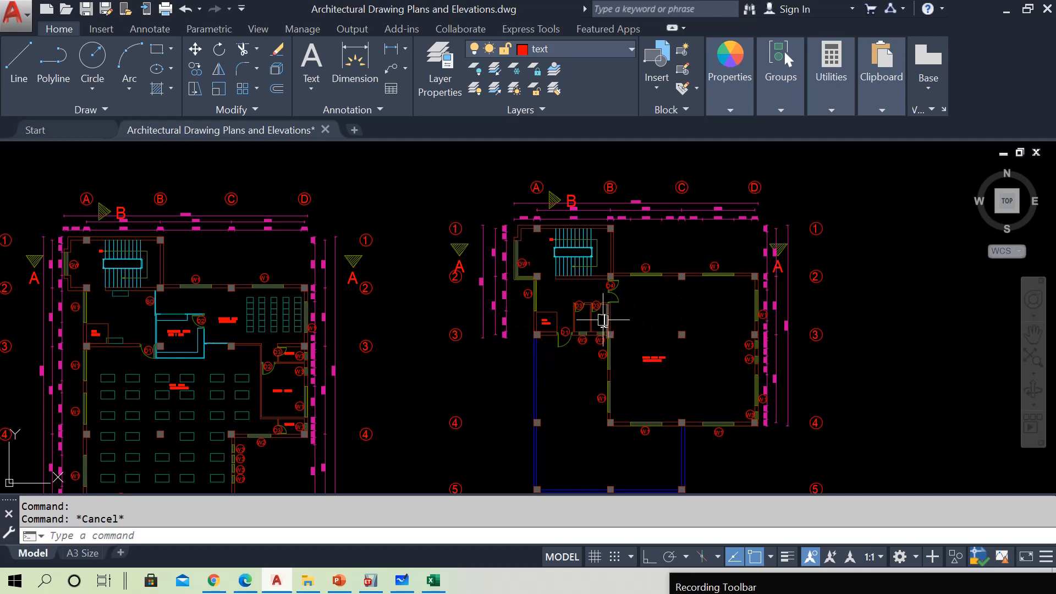
Switch to ETABS and select slab panels C–D/2–3 and B–C/3–4 on the storey plans 1F, 2F and 3F
{"action": "left_click", "coordinate": [1008, 10]}
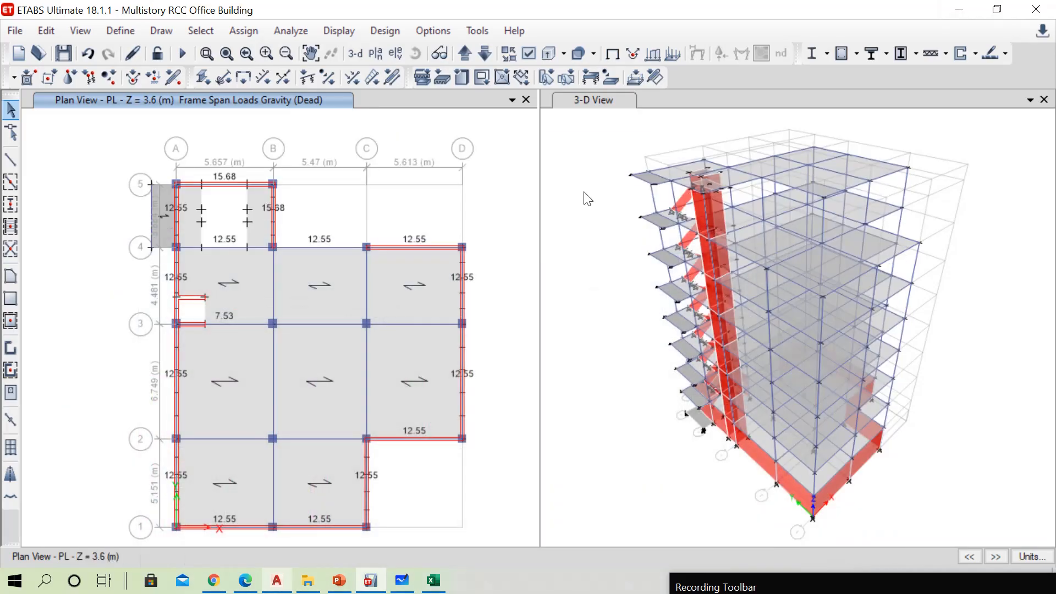
{"action": "left_click", "coordinate": [483, 52]}
{"action": "left_click", "coordinate": [464, 53]}
{"action": "left_click", "coordinate": [464, 52]}
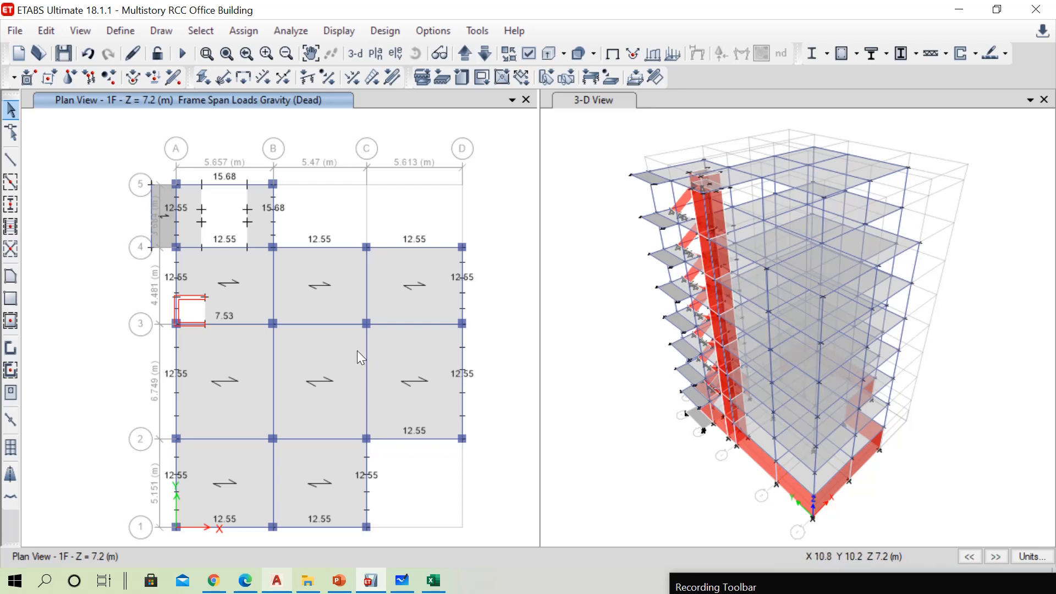
{"action": "left_click", "coordinate": [401, 346]}
{"action": "left_click", "coordinate": [318, 308]}
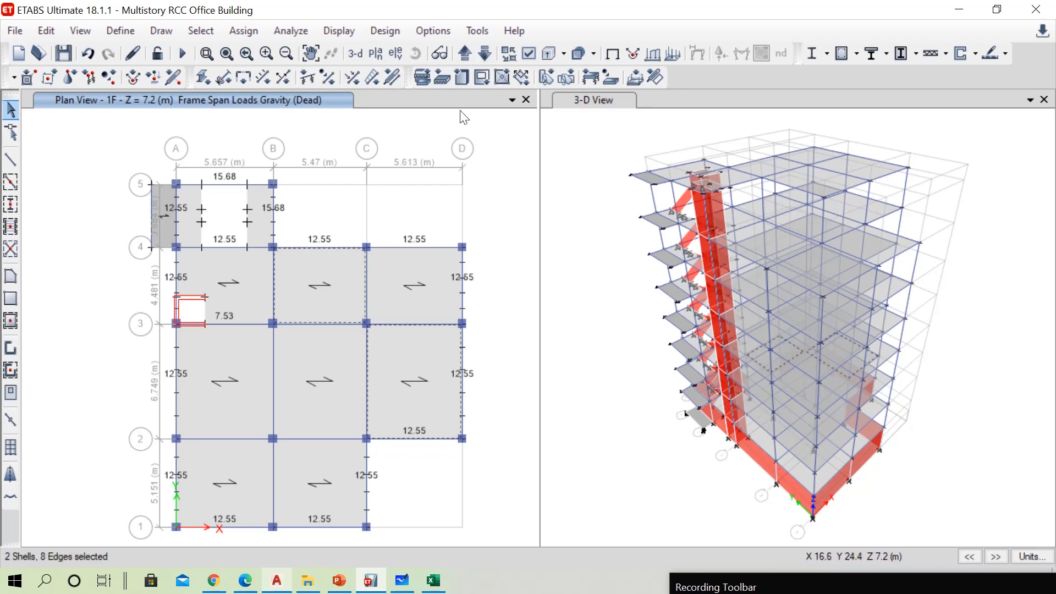
{"action": "left_click", "coordinate": [465, 52]}
{"action": "left_click", "coordinate": [332, 299]}
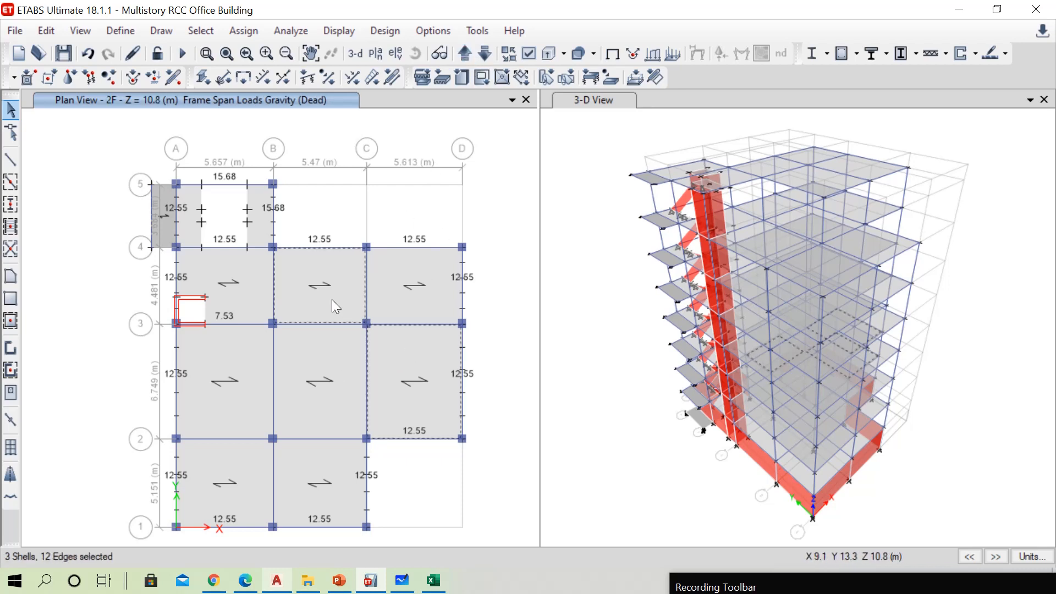
{"action": "left_click", "coordinate": [464, 52]}
{"action": "left_click", "coordinate": [394, 361]}
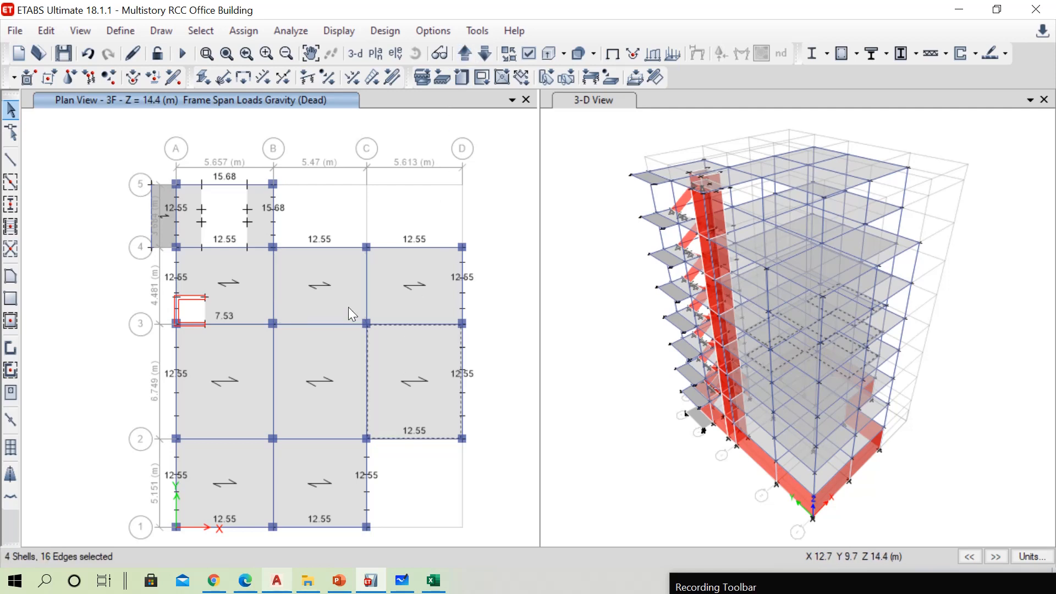
{"action": "left_click", "coordinate": [334, 299]}
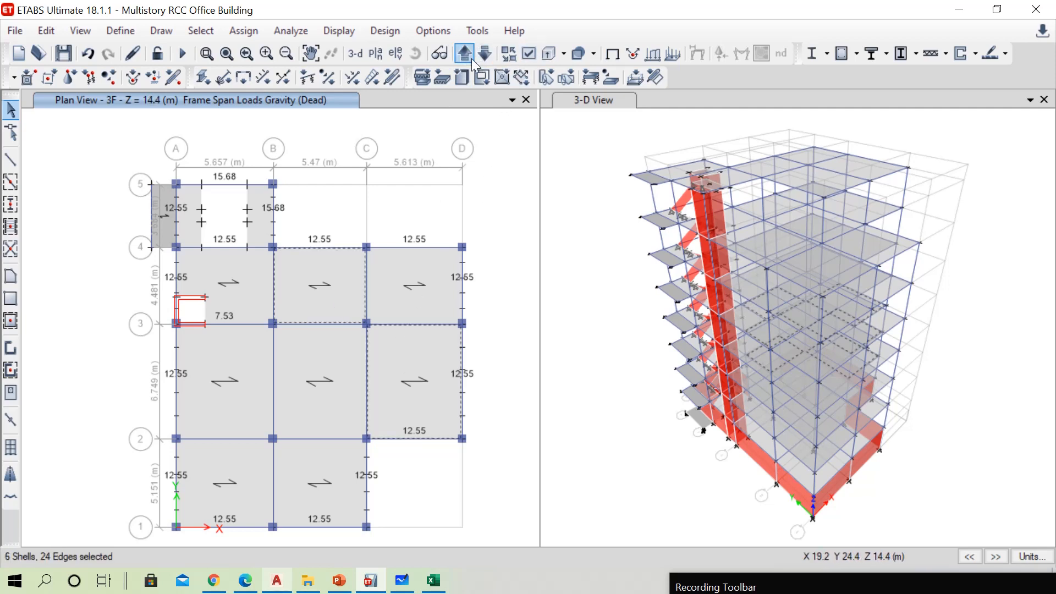
Add slab panels C–D/2–3 and B–C/3–4 on the 4F and 5F plans to the selection
{"action": "left_click", "coordinate": [465, 53]}
{"action": "left_click", "coordinate": [414, 345]}
{"action": "left_click", "coordinate": [337, 295]}
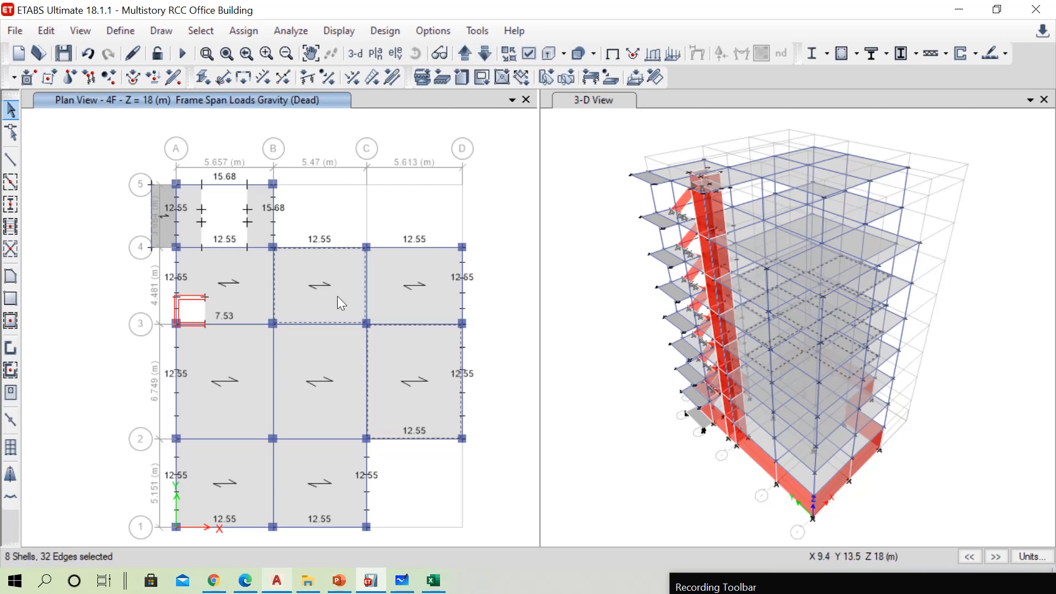
{"action": "left_click", "coordinate": [470, 54]}
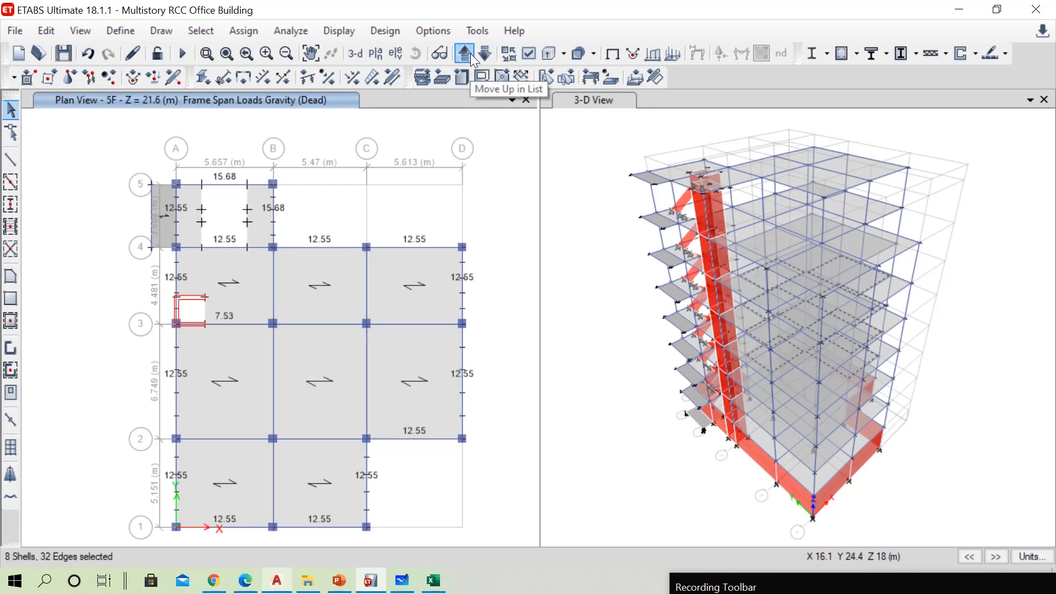
{"action": "left_click", "coordinate": [406, 349]}
{"action": "left_click", "coordinate": [342, 298]}
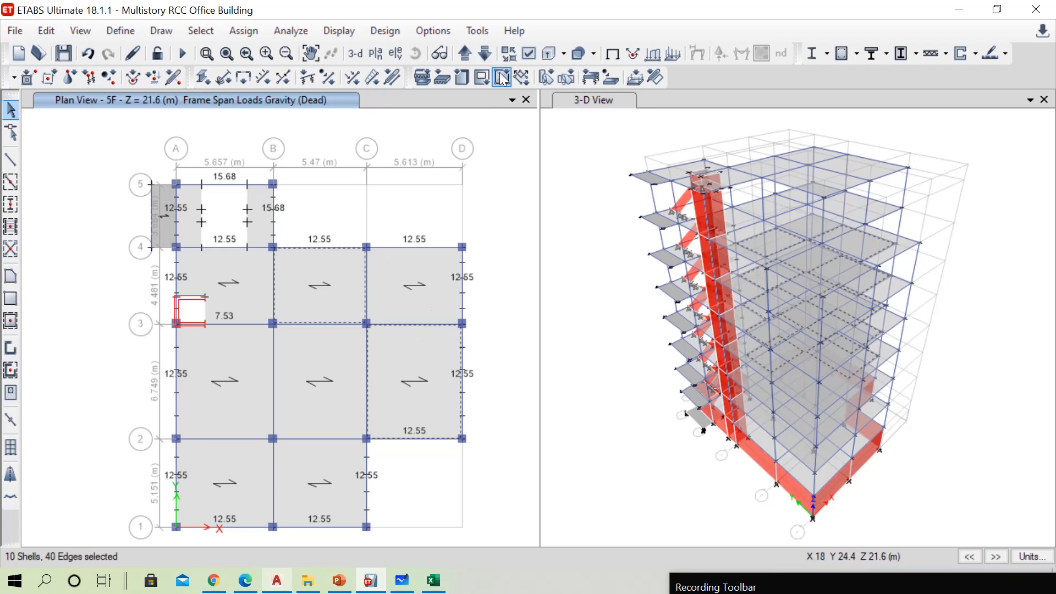
Add the slab panel between grids A–B and 3–4 on the 6F plan, beside the lift opening, to the selection
{"action": "left_click", "coordinate": [464, 52]}
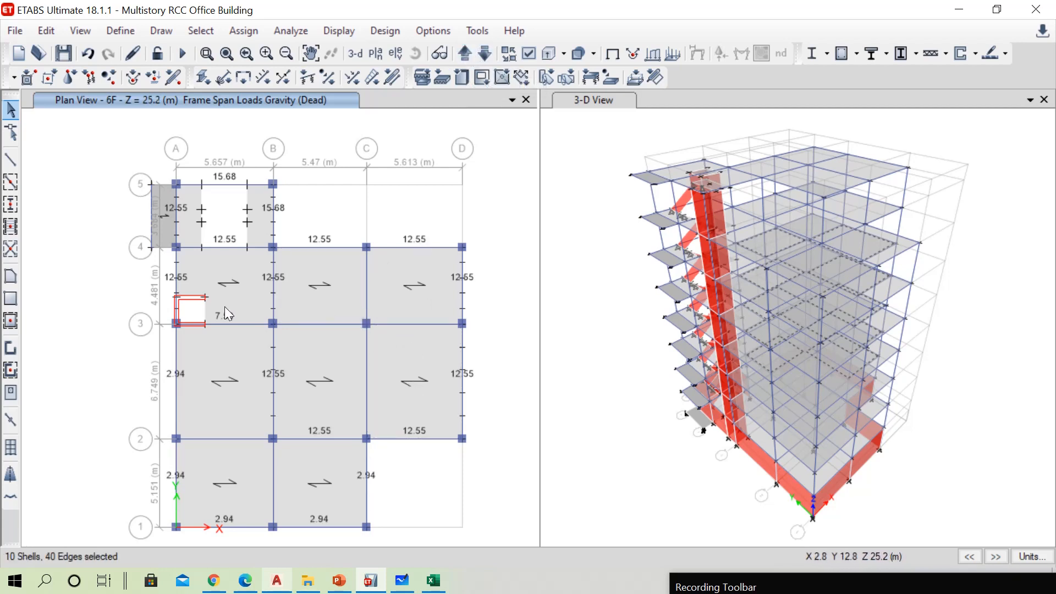
{"action": "left_click", "coordinate": [242, 298]}
{"action": "left_click", "coordinate": [464, 52]}
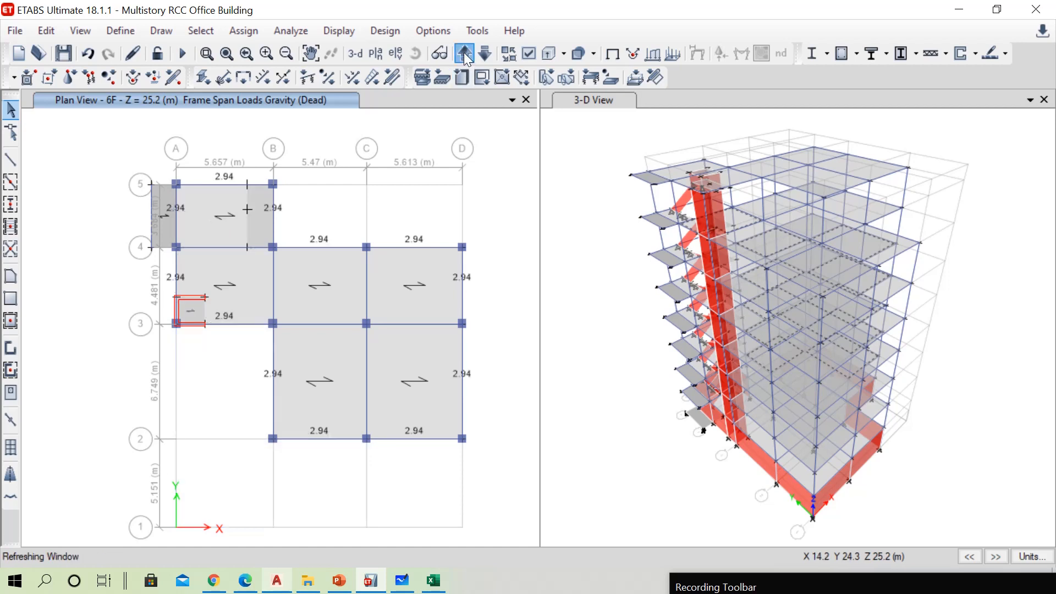
{"action": "left_click", "coordinate": [483, 53]}
Assign a uniform shell load of 1.5 kN/m² to the selected slabs under the Partition pattern, in the Gravity direction, replacing existing loads
{"action": "left_click", "coordinate": [244, 30]}
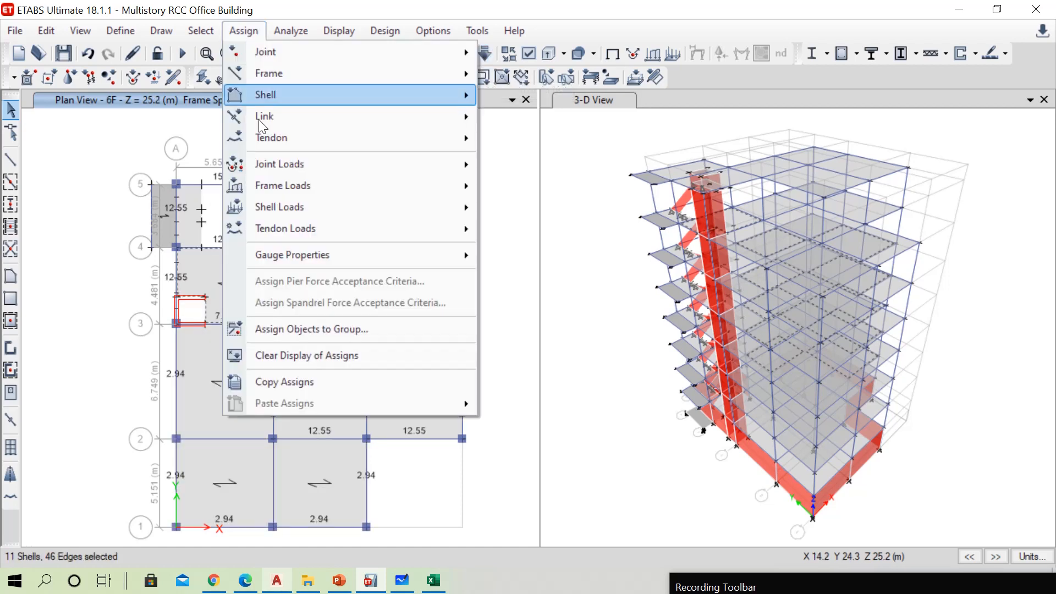
{"action": "mouse_move", "coordinate": [421, 210]}
{"action": "left_click", "coordinate": [529, 227]}
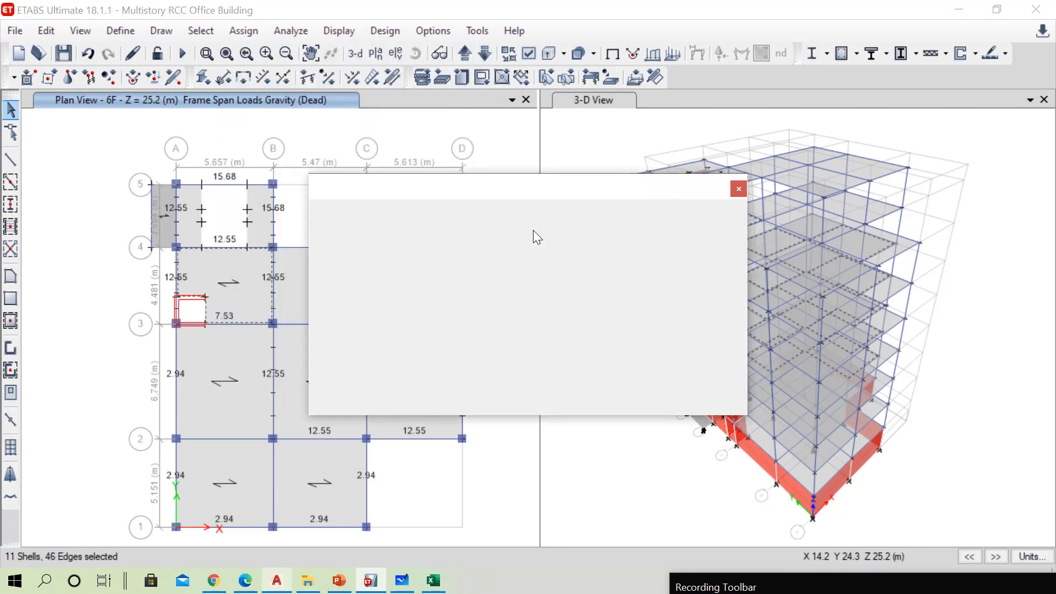
{"action": "left_click", "coordinate": [619, 232]}
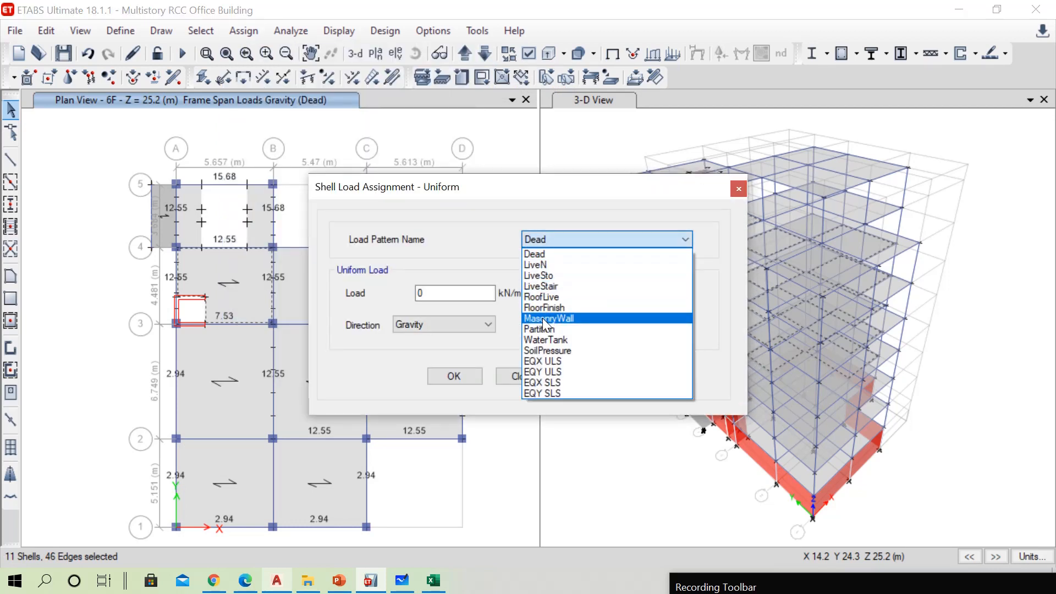
{"action": "left_click", "coordinate": [545, 332]}
{"action": "left_click_drag", "start_coordinate": [435, 294], "coordinate": [400, 296]}
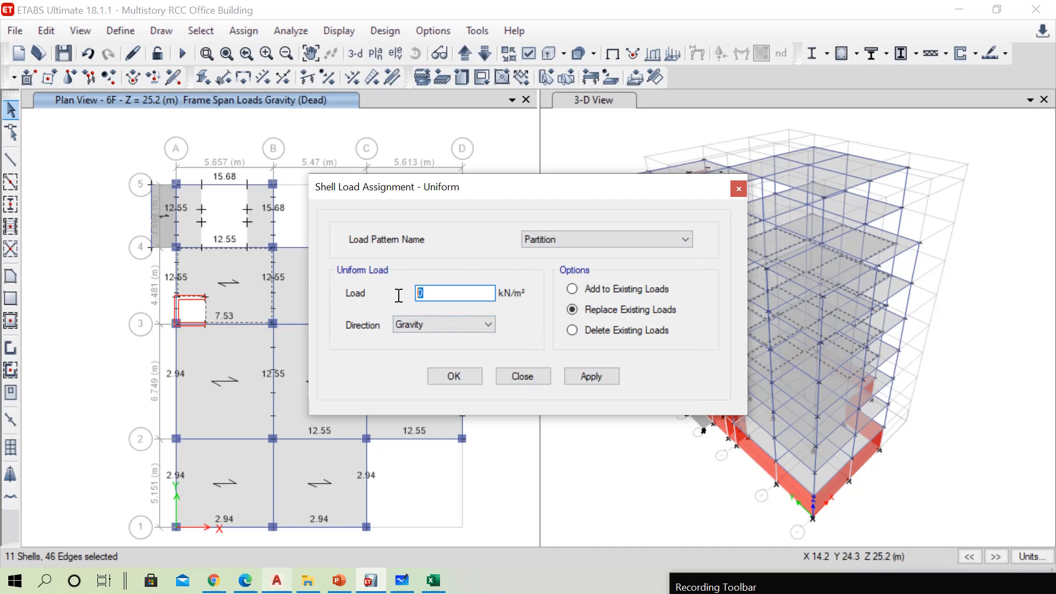
{"action": "type", "text": "1.5"}
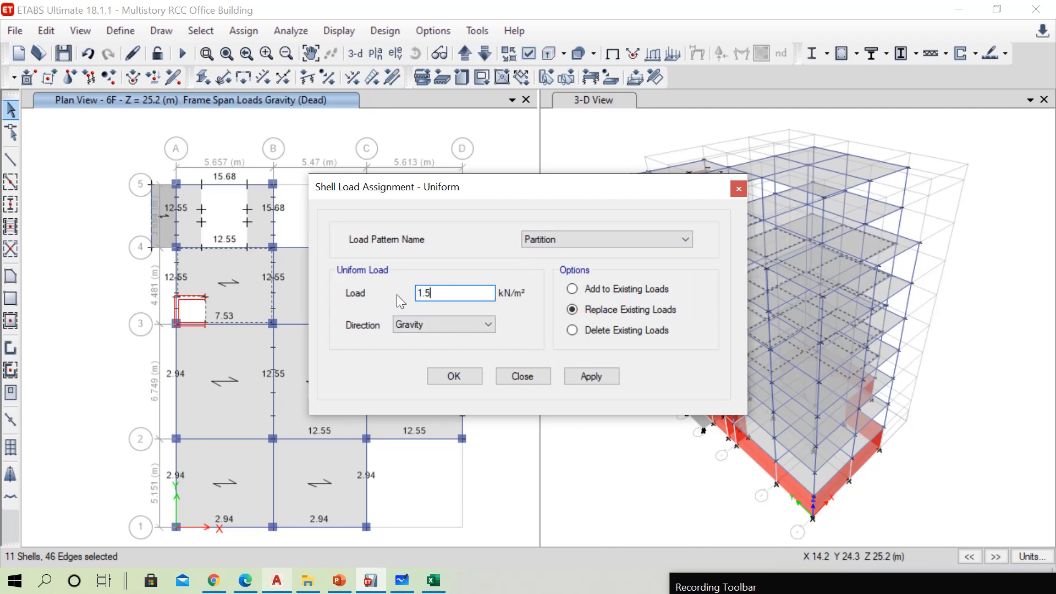
{"action": "left_click", "coordinate": [586, 375]}
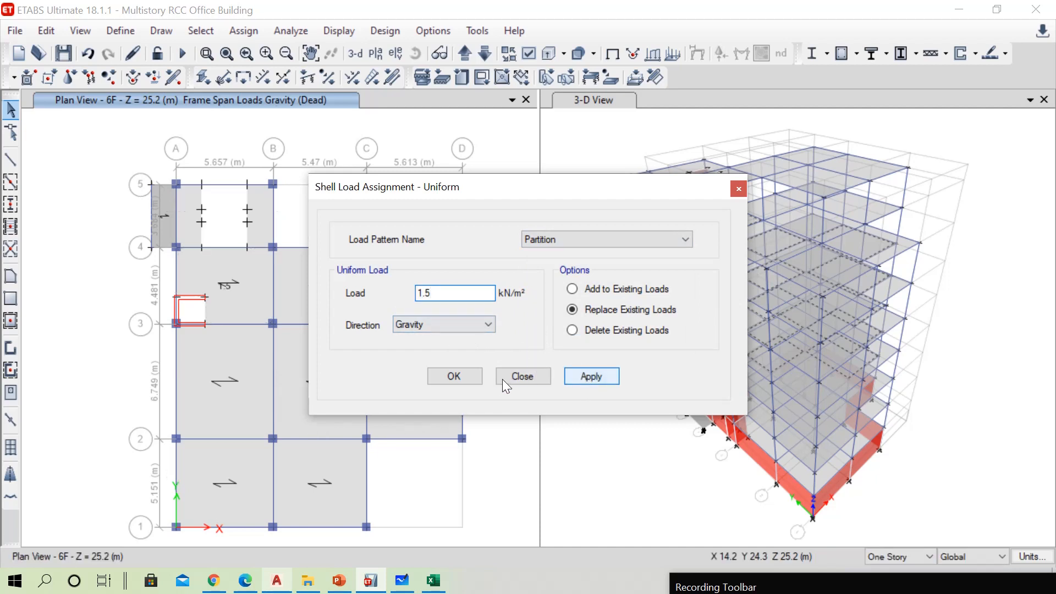
{"action": "left_click", "coordinate": [458, 377]}
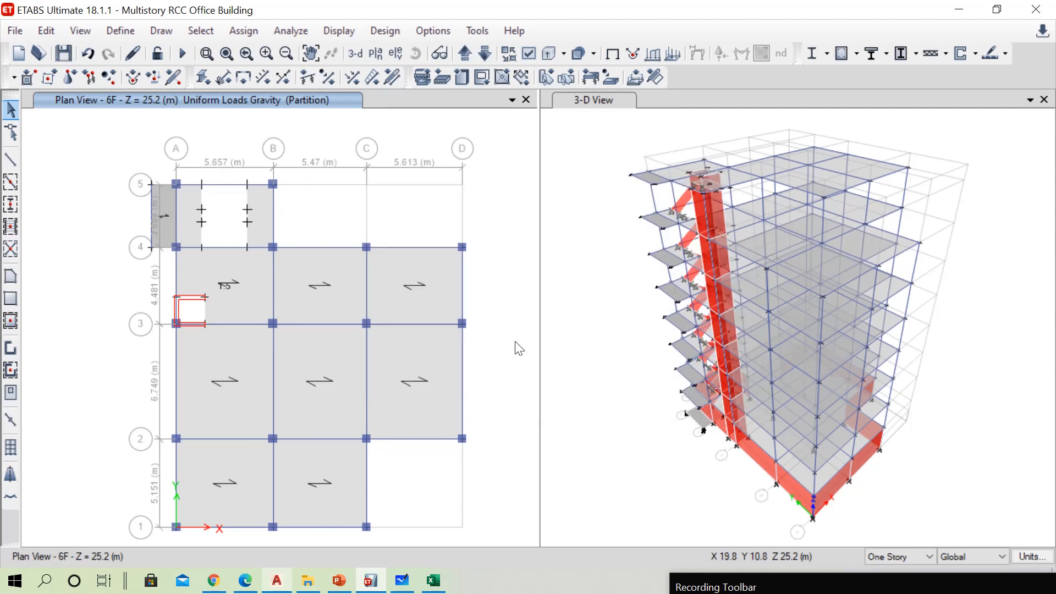
Switch to the PowerPoint presentation and open the Live Load Calculation slide with the IS 875 (Part 2) imposed floor loads
{"action": "left_click", "coordinate": [339, 581]}
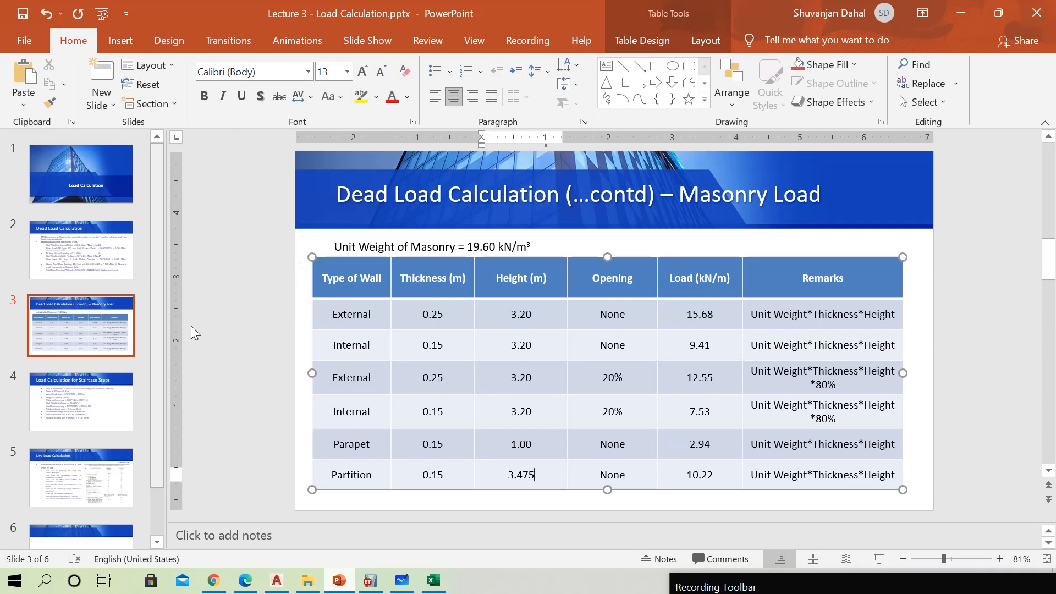
{"action": "left_click", "coordinate": [87, 484]}
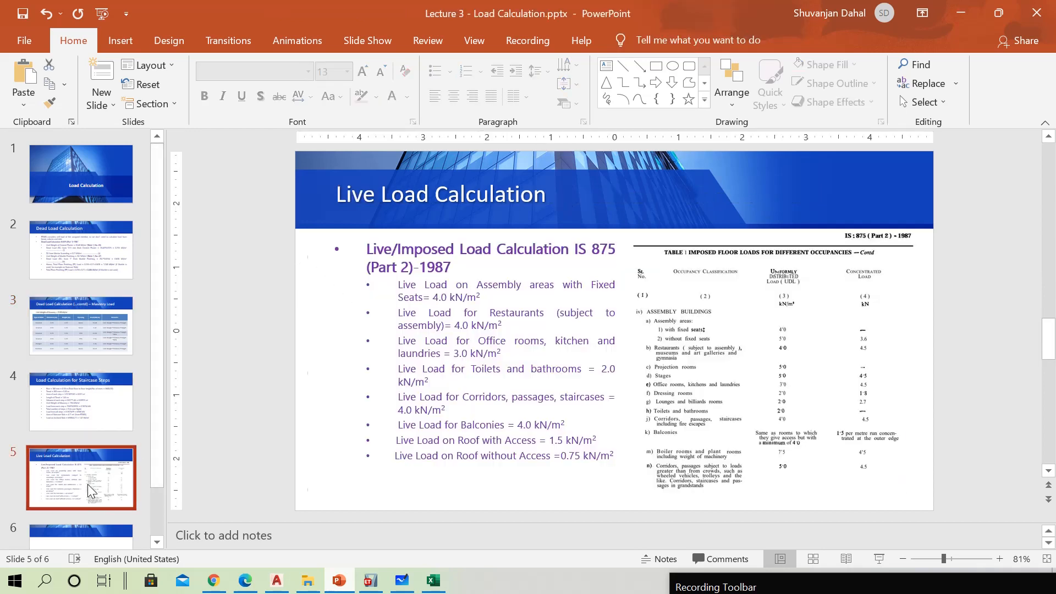
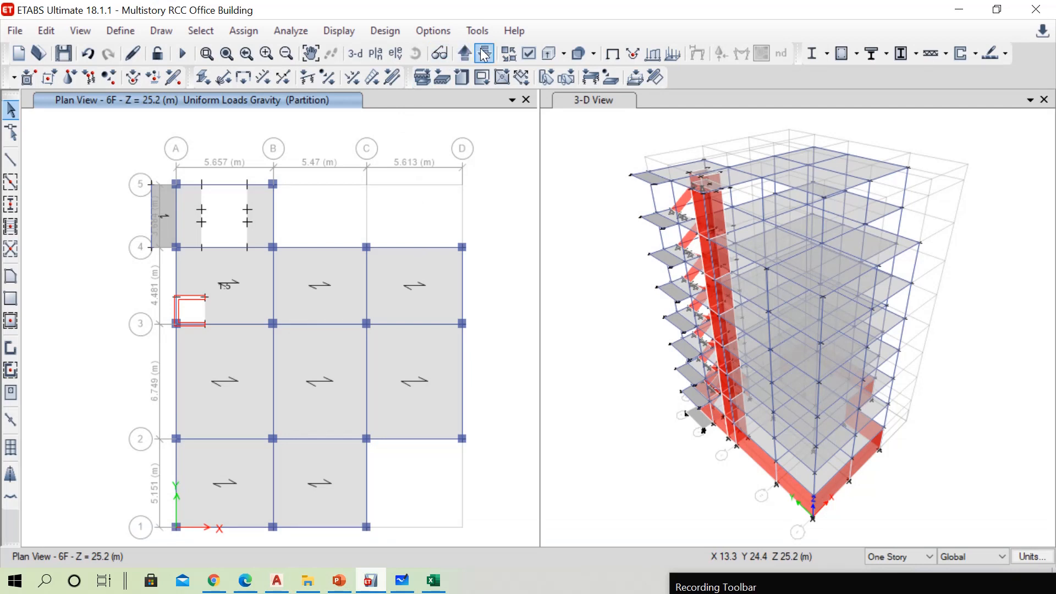
Step the plan view down from 6F to the PL story at Z = 3.6 m
{"action": "left_click", "coordinate": [485, 53]}
{"action": "left_click", "coordinate": [485, 54]}
{"action": "left_click", "coordinate": [487, 55]}
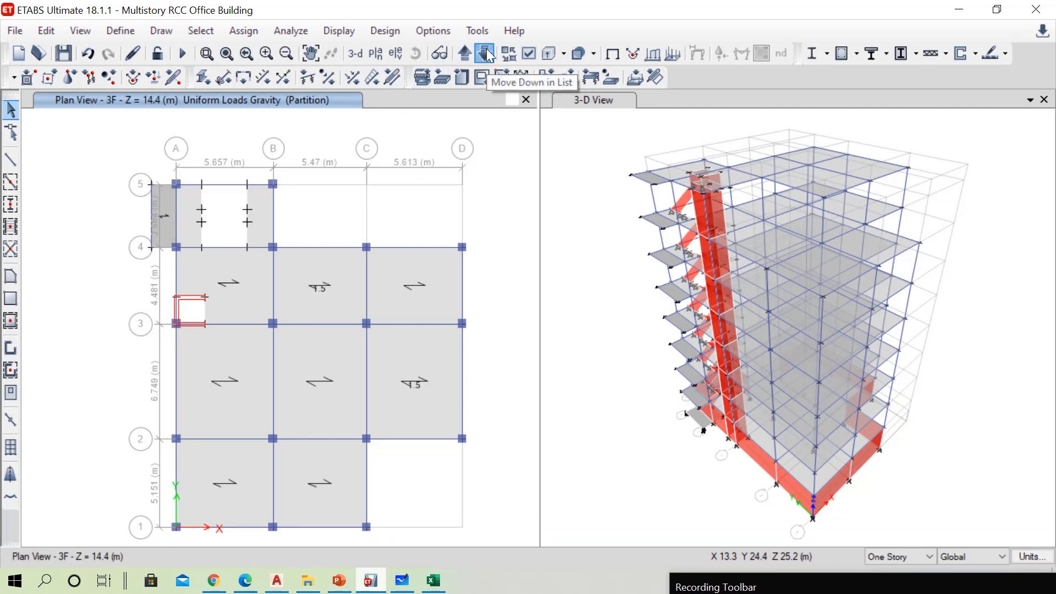
{"action": "left_click", "coordinate": [486, 54]}
{"action": "left_click", "coordinate": [486, 54]}
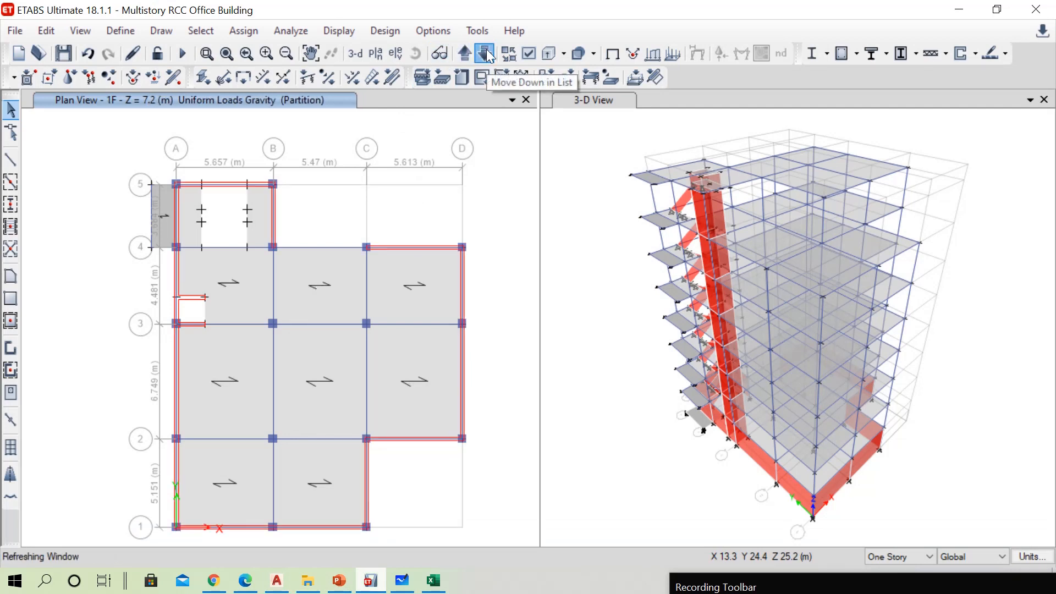
{"action": "left_click", "coordinate": [486, 53]}
{"action": "left_click", "coordinate": [487, 54]}
{"action": "left_click", "coordinate": [466, 53]}
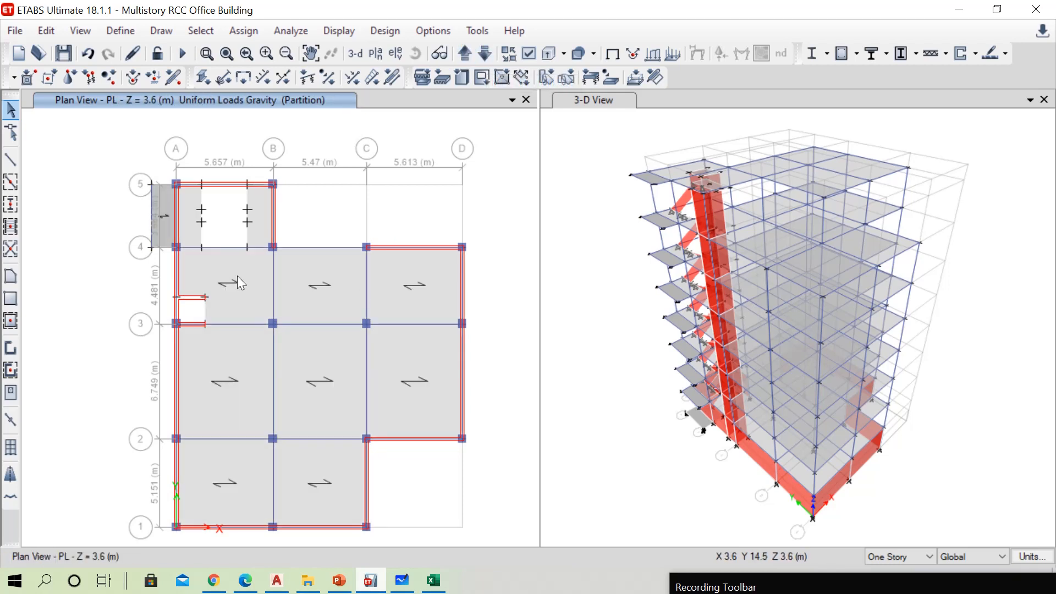
Check the live load values slide in PowerPoint and examine the ground floor's seating, kitchen, store and toilet areas in the AutoCAD drawing
{"action": "left_click", "coordinate": [340, 582]}
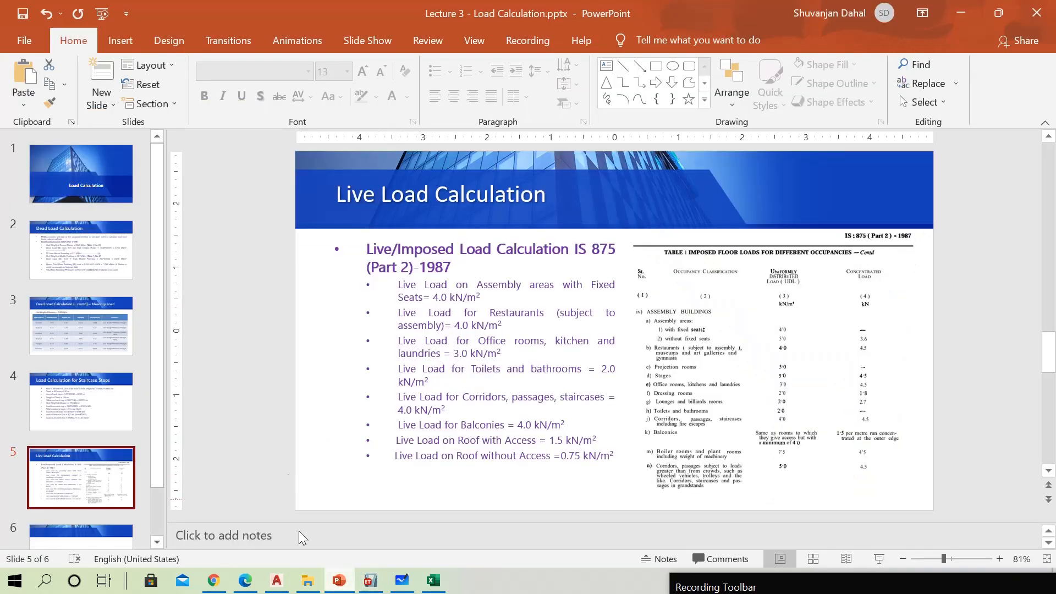
{"action": "left_click", "coordinate": [276, 580]}
{"action": "scroll", "coordinate": [379, 277], "scroll_direction": "down", "scroll_amount": 5}
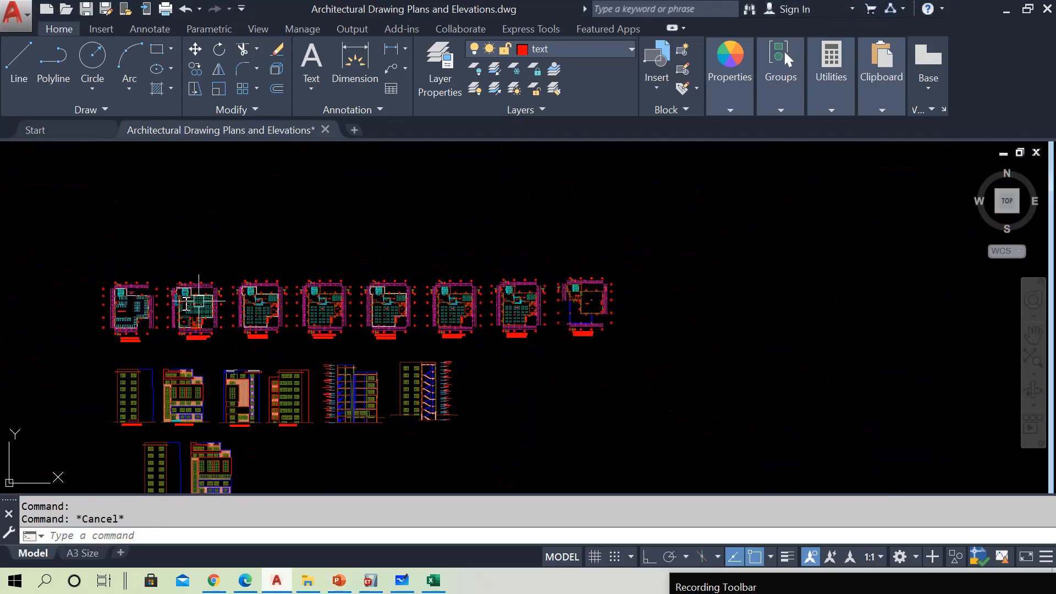
{"action": "scroll", "coordinate": [198, 301], "scroll_direction": "up", "scroll_amount": 7}
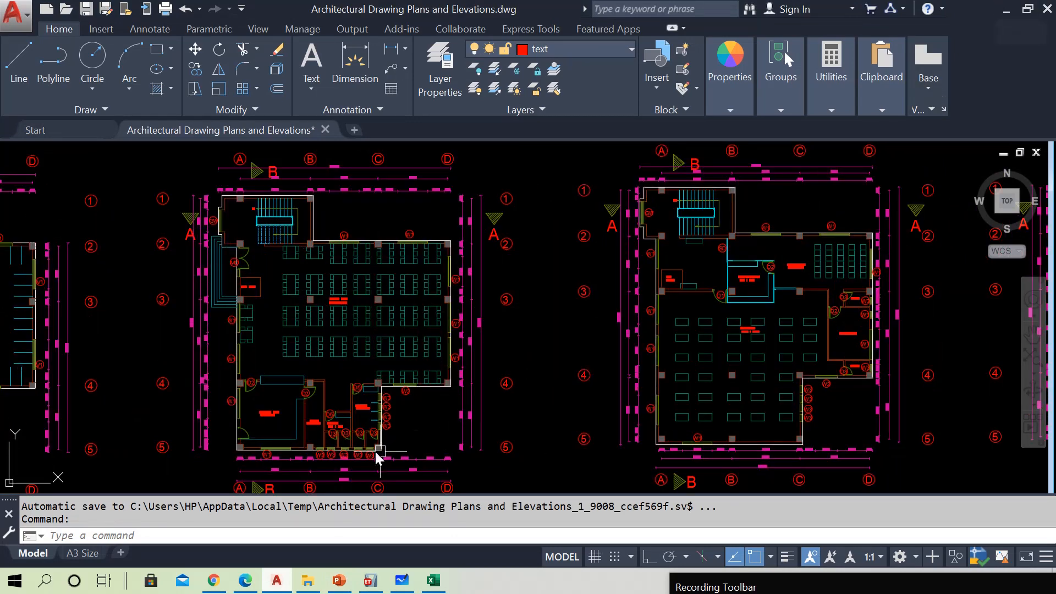
{"action": "scroll", "coordinate": [330, 452], "scroll_direction": "up", "scroll_amount": 2}
{"action": "scroll", "coordinate": [244, 409], "scroll_direction": "up", "scroll_amount": 2}
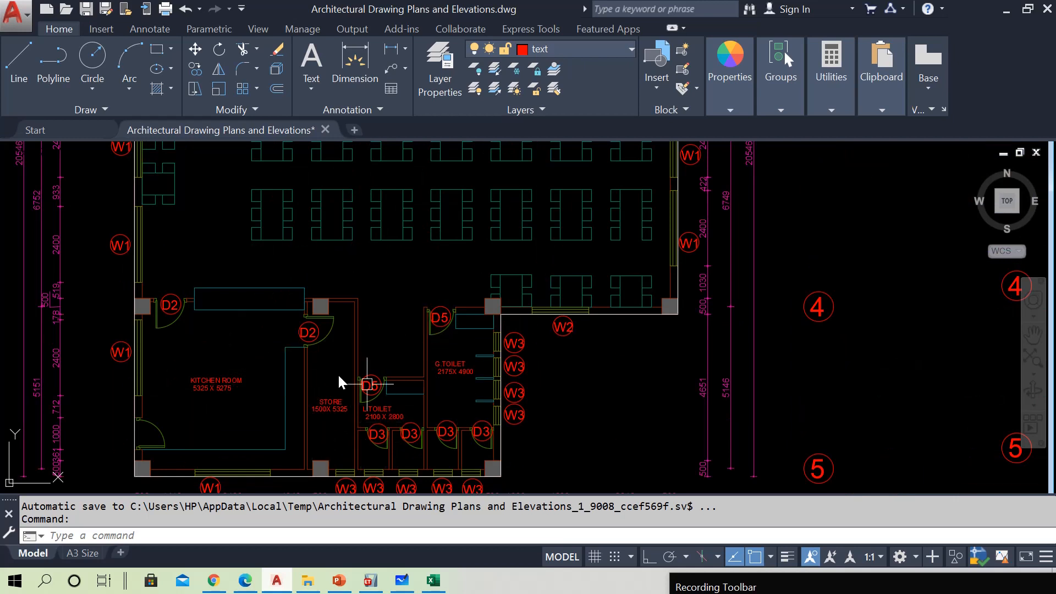
{"action": "left_click", "coordinate": [1006, 10]}
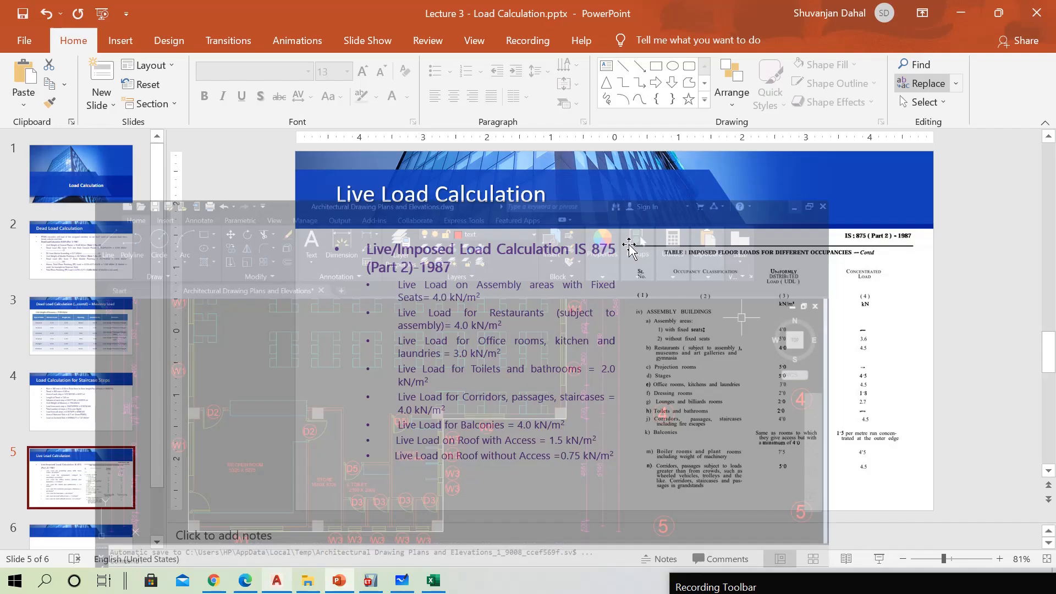
Switch back to ETABS and select the six slab panels between grids A–D and 2–4 on the PL plan
{"action": "left_click", "coordinate": [371, 580]}
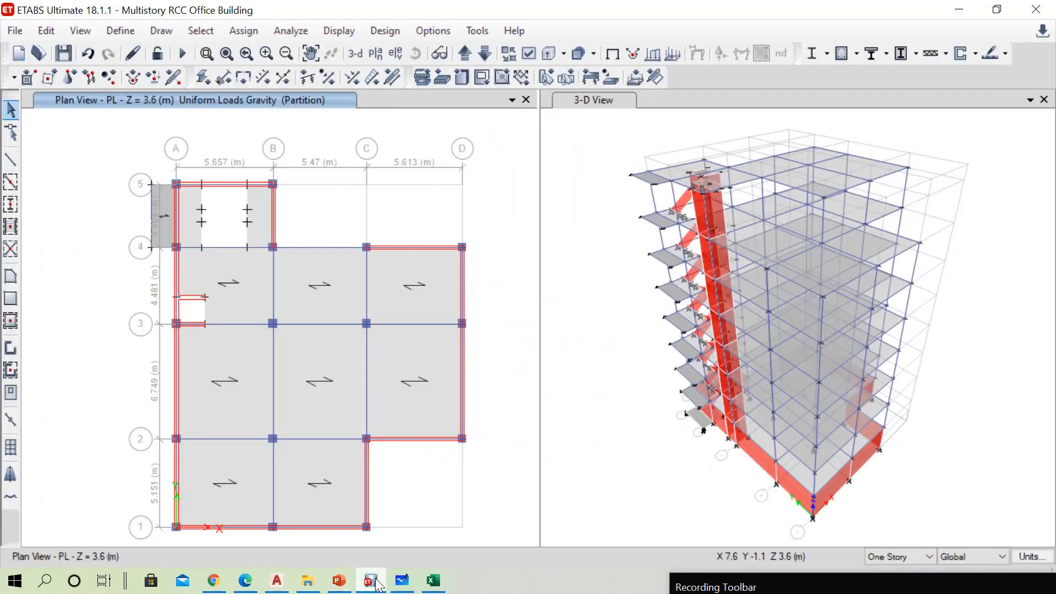
{"action": "left_click", "coordinate": [240, 297]}
{"action": "left_click", "coordinate": [239, 411]}
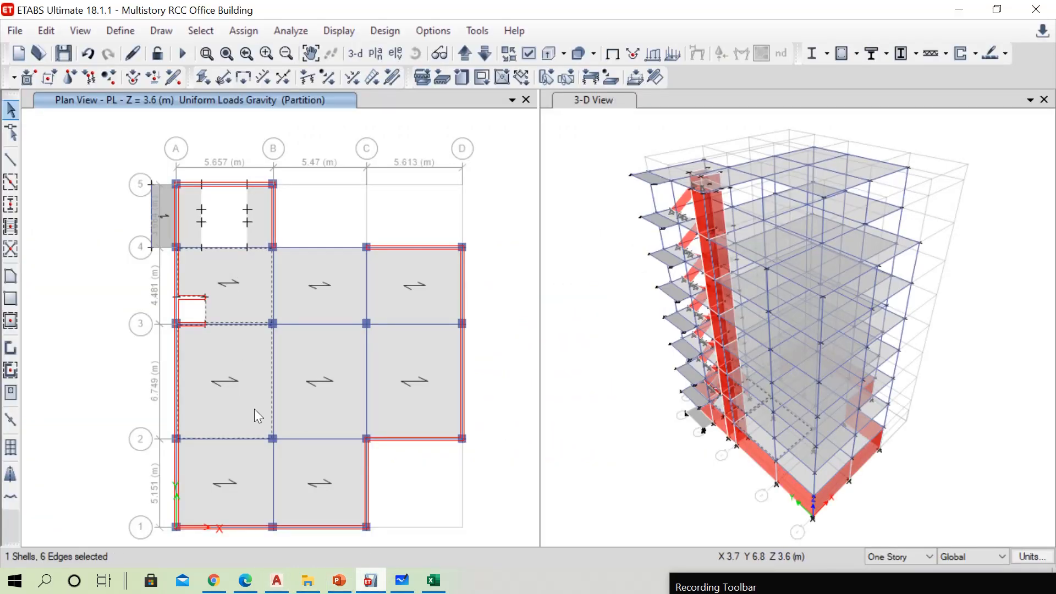
{"action": "left_click", "coordinate": [327, 394]}
{"action": "left_click", "coordinate": [334, 300]}
{"action": "left_click", "coordinate": [410, 305]}
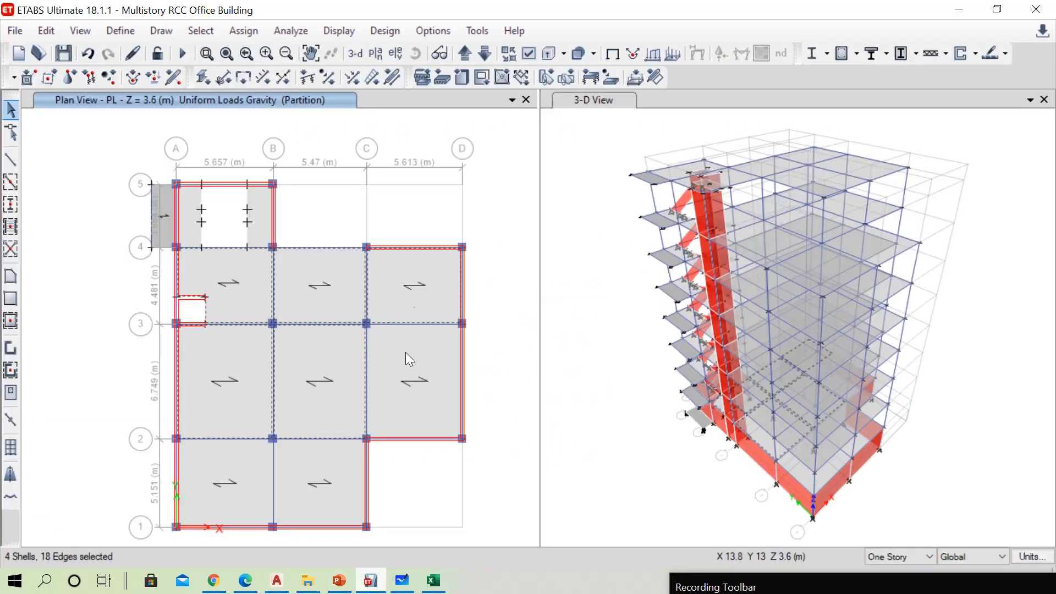
{"action": "left_click", "coordinate": [396, 349]}
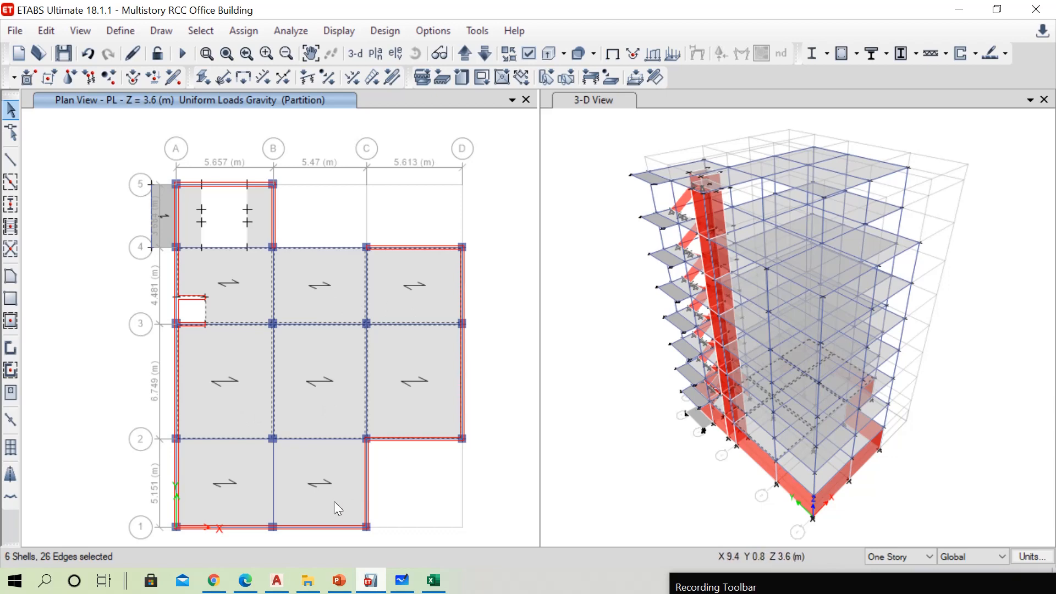
Move the plan view up to 1F and examine the First Floor Plan's room layout in the AutoCAD drawing
{"action": "left_click", "coordinate": [469, 51]}
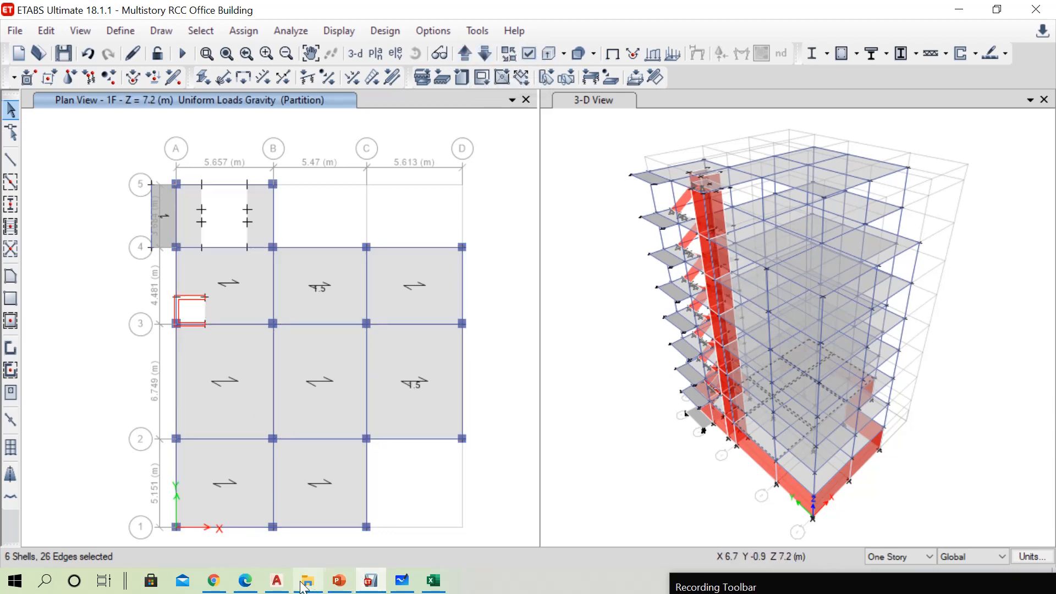
{"action": "left_click", "coordinate": [277, 583]}
{"action": "scroll", "coordinate": [313, 350], "scroll_direction": "down", "scroll_amount": 6}
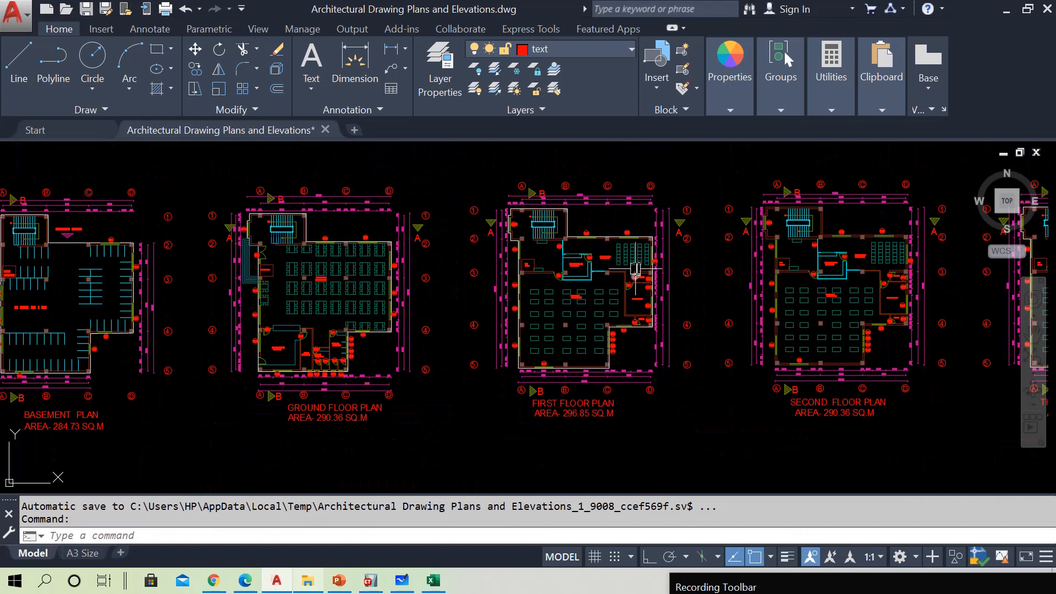
{"action": "scroll", "coordinate": [632, 255], "scroll_direction": "up", "scroll_amount": 2}
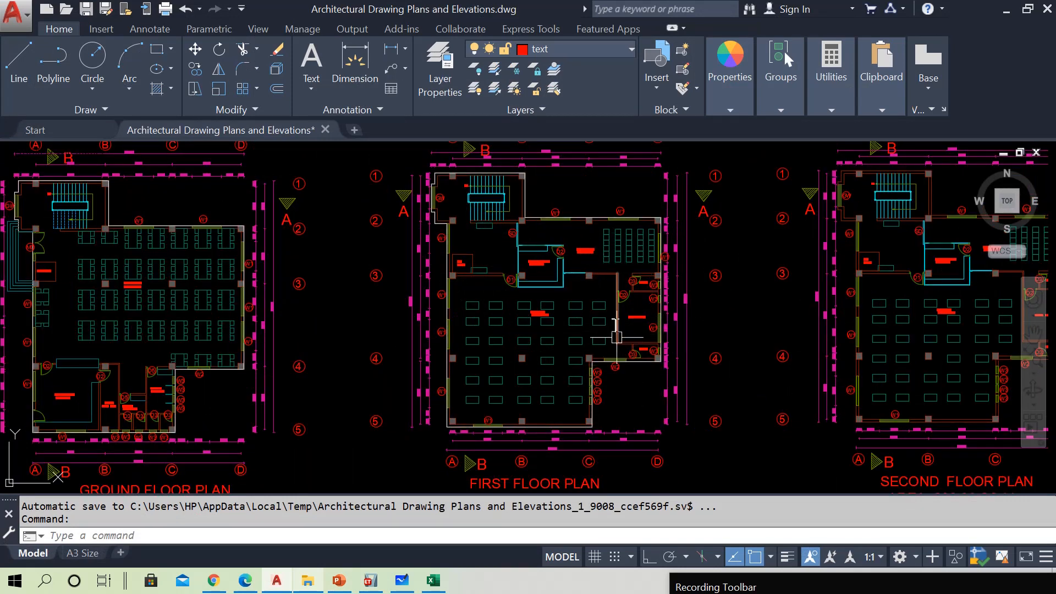
{"action": "left_click", "coordinate": [1006, 9]}
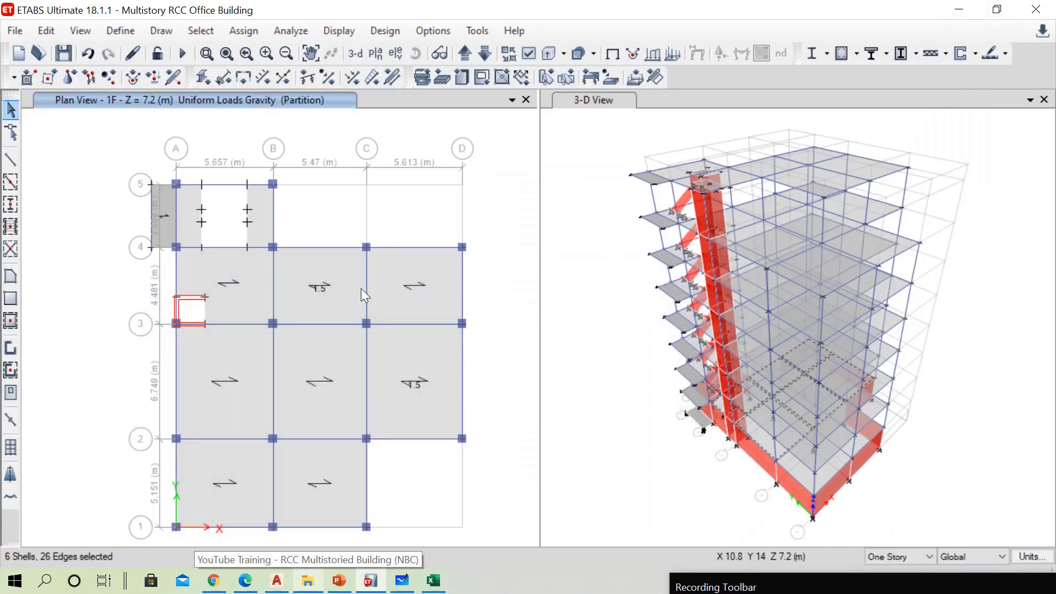
Add slab panels B–C/3–4, C–D/3–4, A–B/2–3, B–C/2–3, A–B/1–2 and B–C/1–2 on the 1F plan to the selection
{"action": "left_click", "coordinate": [322, 299]}
{"action": "left_click", "coordinate": [394, 293]}
{"action": "left_click", "coordinate": [242, 384]}
{"action": "left_click", "coordinate": [311, 397]}
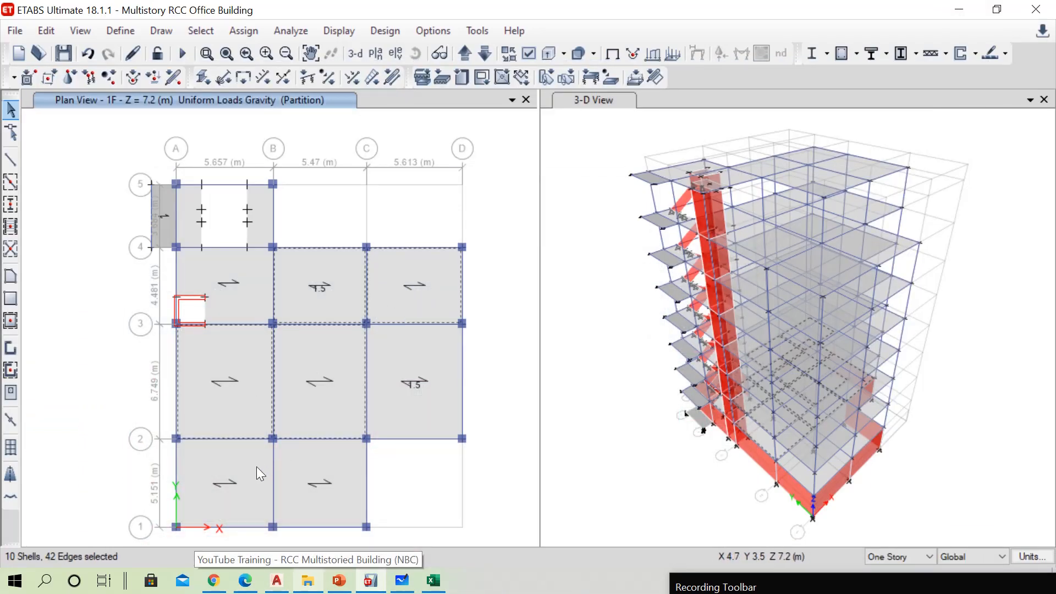
{"action": "left_click", "coordinate": [256, 466]}
{"action": "left_click", "coordinate": [305, 464]}
Recheck the IS 875 live load slide and the upper floor layouts in the AutoCAD drawing
{"action": "left_click", "coordinate": [339, 580]}
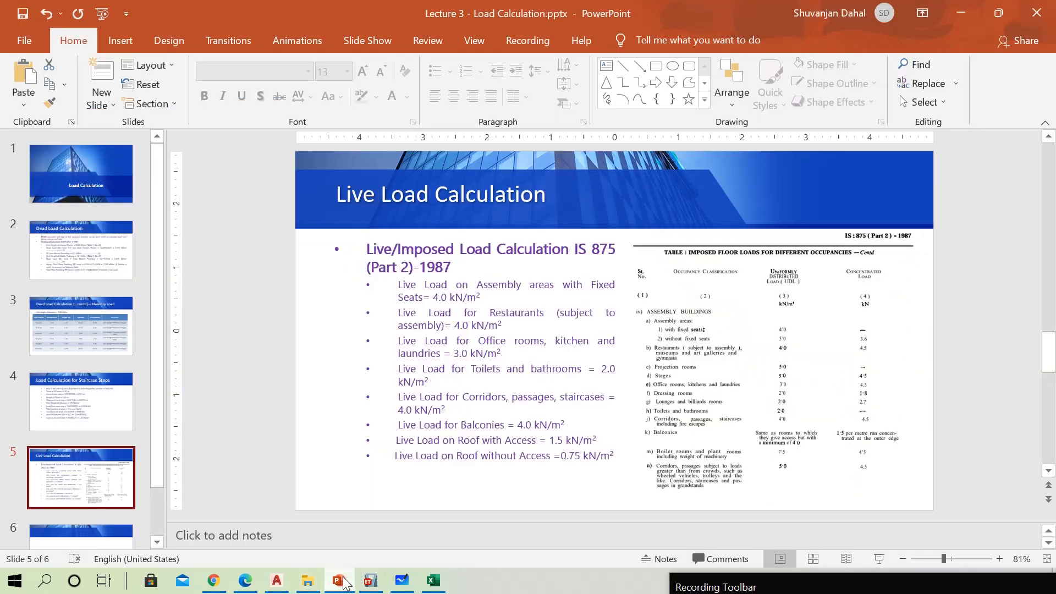
{"action": "left_click", "coordinate": [339, 580]}
{"action": "left_click", "coordinate": [276, 580]}
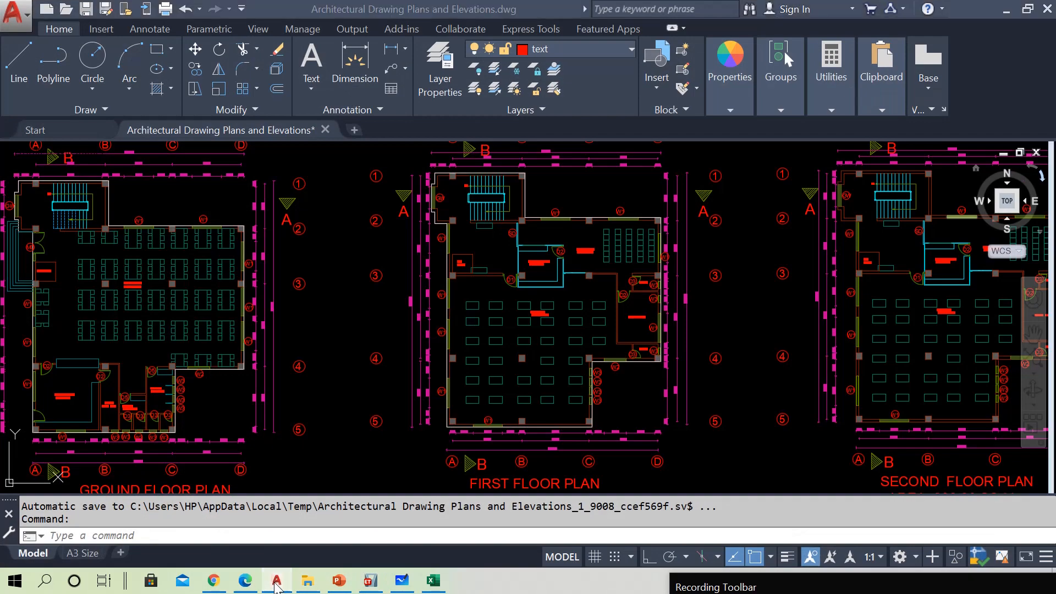
Return to ETABS and add slab panels B–D/3–4, A–C/2–3 and A–C/1–2 on the 2F plan to the selection
{"action": "left_click", "coordinate": [370, 580]}
{"action": "left_click", "coordinate": [461, 55]}
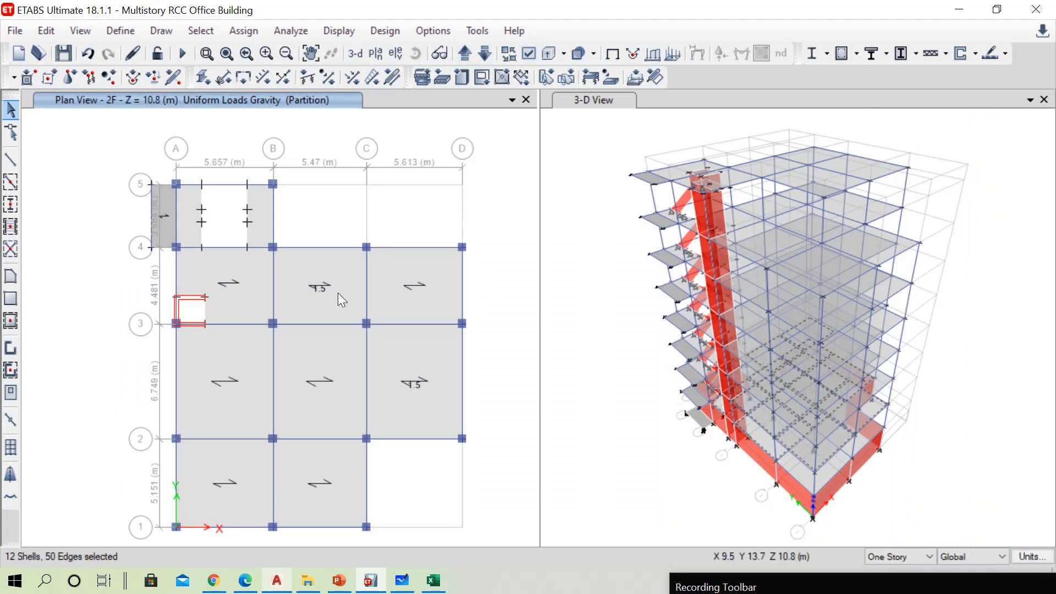
{"action": "left_click", "coordinate": [338, 292]}
{"action": "left_click", "coordinate": [393, 299]}
{"action": "left_click", "coordinate": [248, 397]}
{"action": "left_click", "coordinate": [299, 409]}
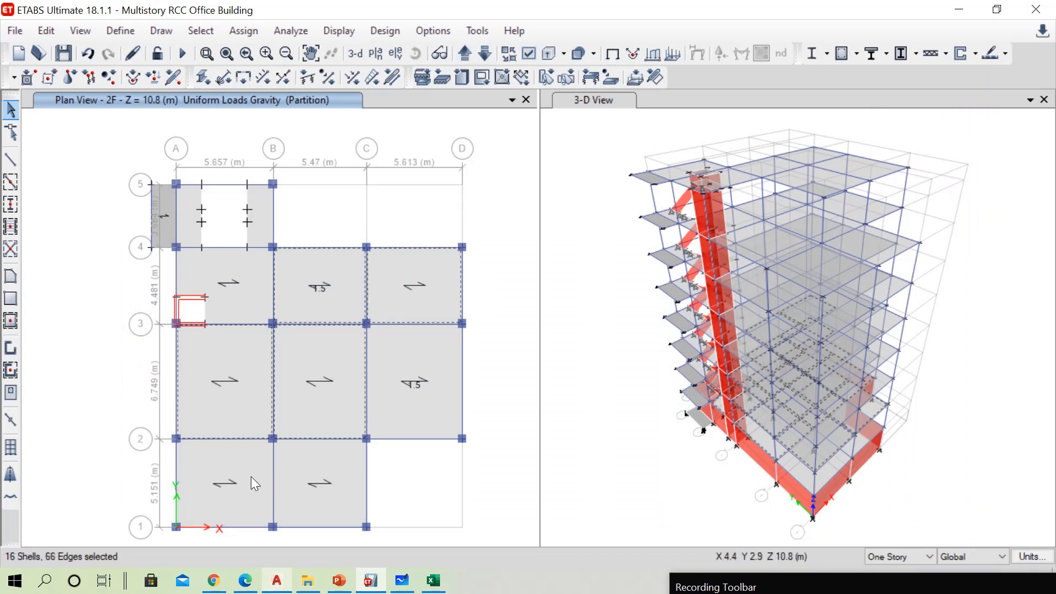
{"action": "left_click", "coordinate": [251, 476]}
{"action": "left_click", "coordinate": [321, 481]}
Add slab panels B–D/3–4, A–C/2–3 and A–C/1–2 on the 3F plan to the selection
{"action": "left_click", "coordinate": [456, 55]}
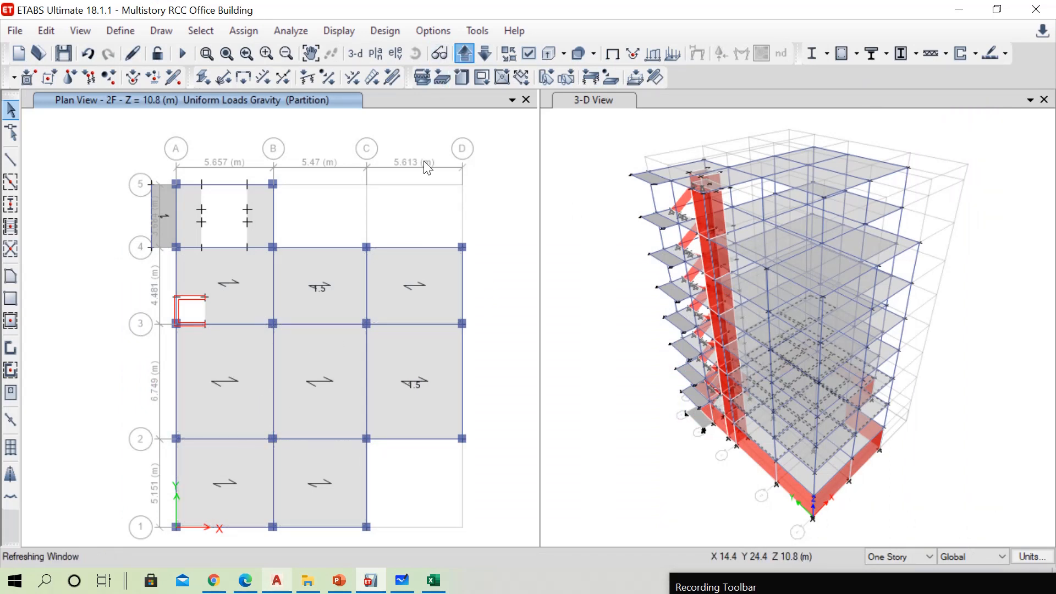
{"action": "left_click", "coordinate": [344, 290]}
{"action": "left_click", "coordinate": [385, 304]}
{"action": "left_click", "coordinate": [259, 387]}
{"action": "left_click", "coordinate": [292, 417]}
{"action": "left_click", "coordinate": [253, 478]}
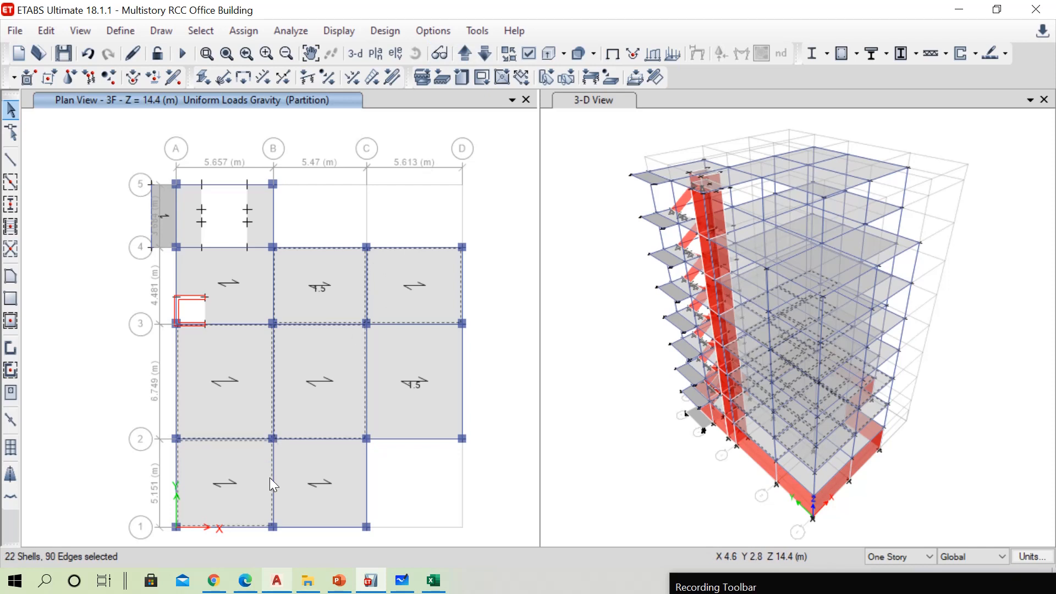
{"action": "left_click", "coordinate": [300, 484]}
Add slab panels B–D/3–4, A–C/2–3 and A–C/1–2 on the 4F plan to the selection
{"action": "left_click", "coordinate": [466, 54]}
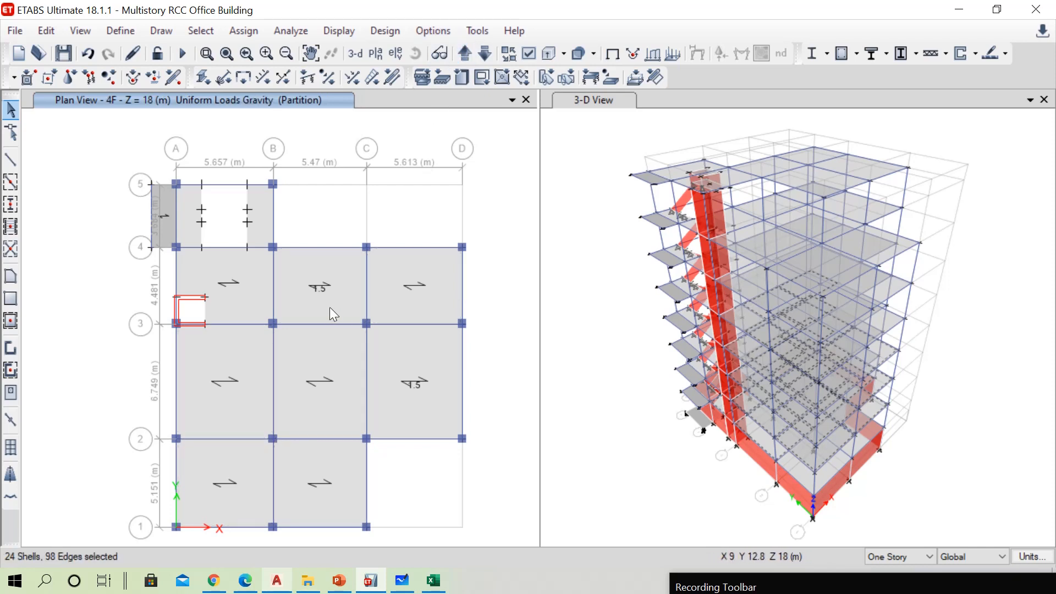
{"action": "mouse_move", "coordinate": [735, 507]}
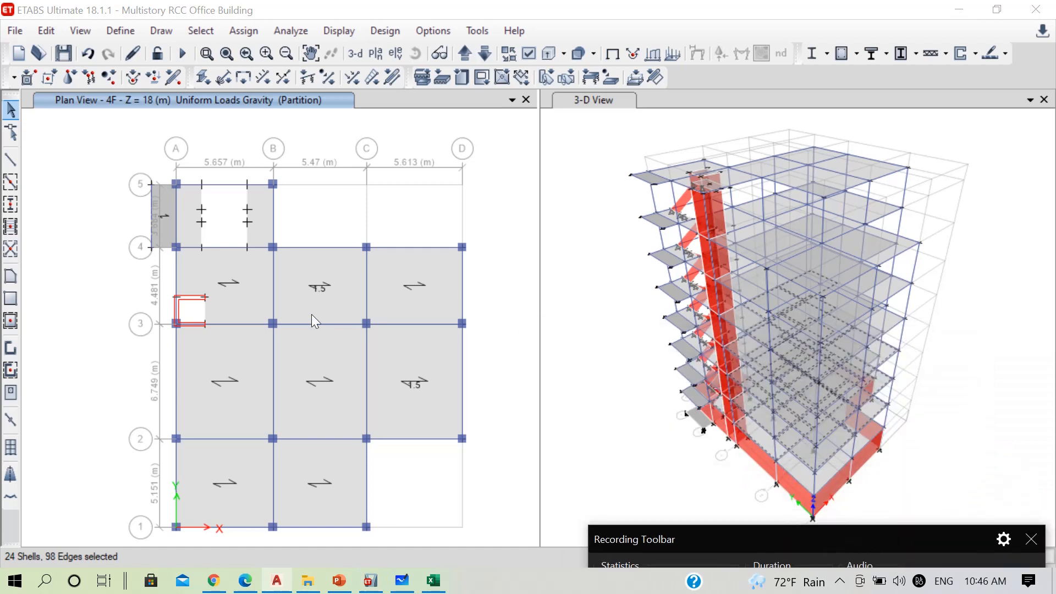
{"action": "left_click", "coordinate": [383, 301]}
{"action": "left_click", "coordinate": [309, 406]}
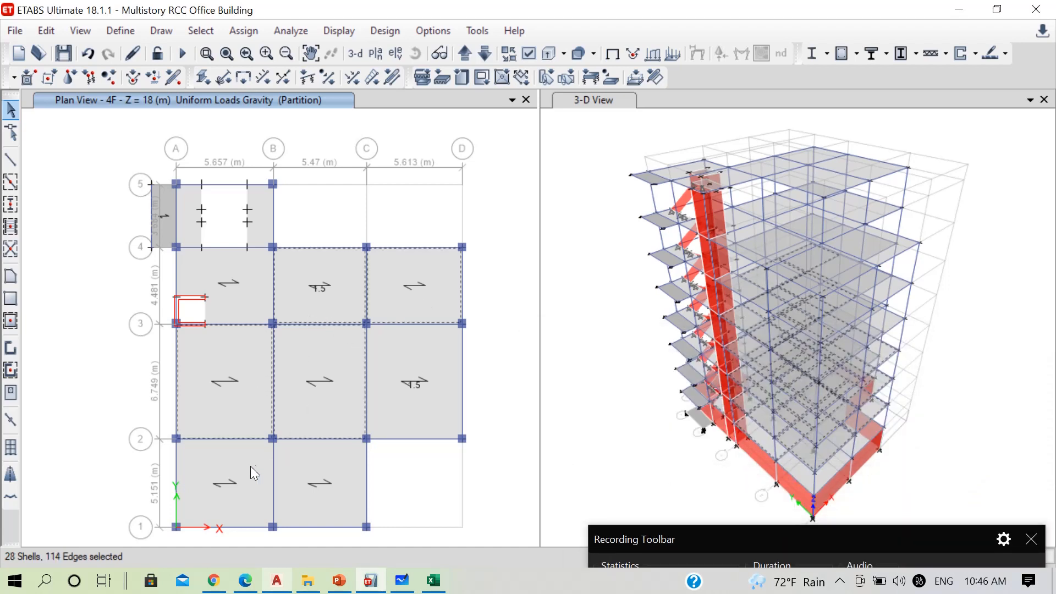
{"action": "left_click", "coordinate": [287, 467]}
Add slab panels B–D/3–4, A–C/2–3 and A–C/1–2 on the 5F plan to the selection
{"action": "left_click", "coordinate": [463, 53]}
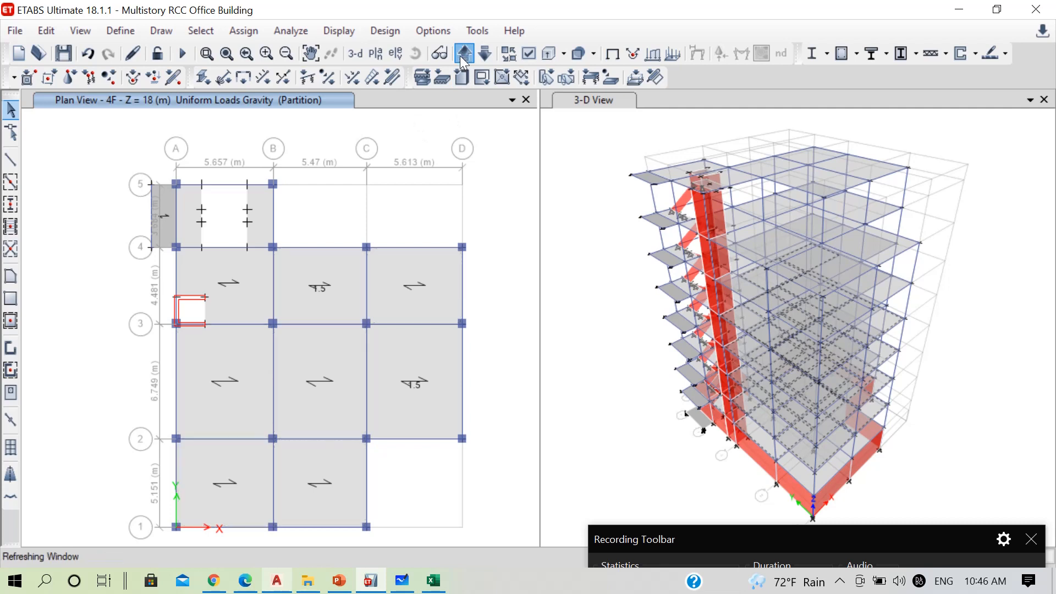
{"action": "left_click", "coordinate": [329, 308]}
{"action": "left_click", "coordinate": [384, 306]}
{"action": "left_click", "coordinate": [255, 396]}
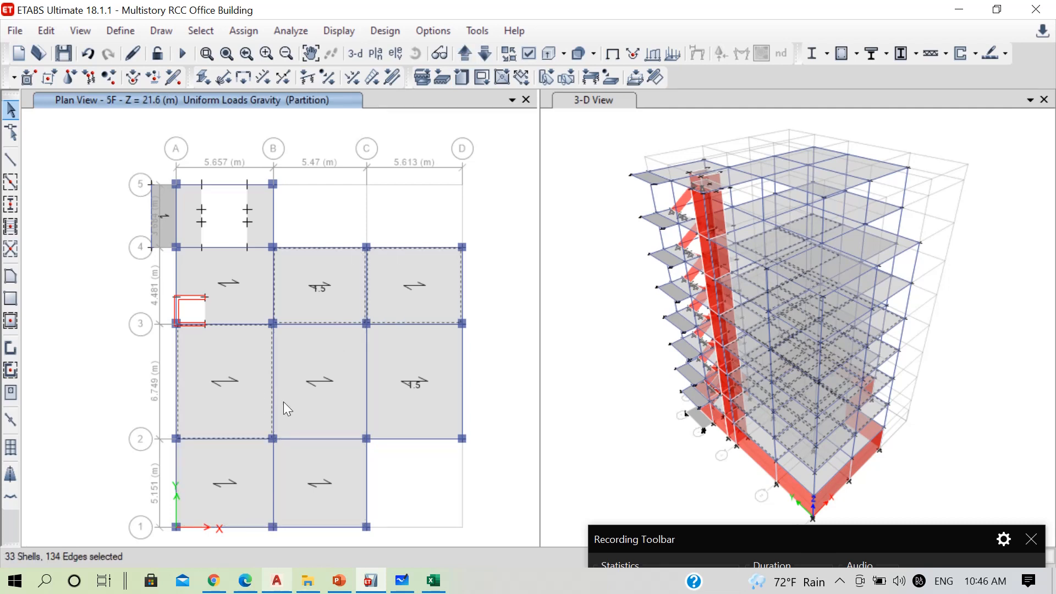
{"action": "left_click", "coordinate": [283, 402]}
{"action": "left_click", "coordinate": [236, 481]}
{"action": "left_click", "coordinate": [302, 465]}
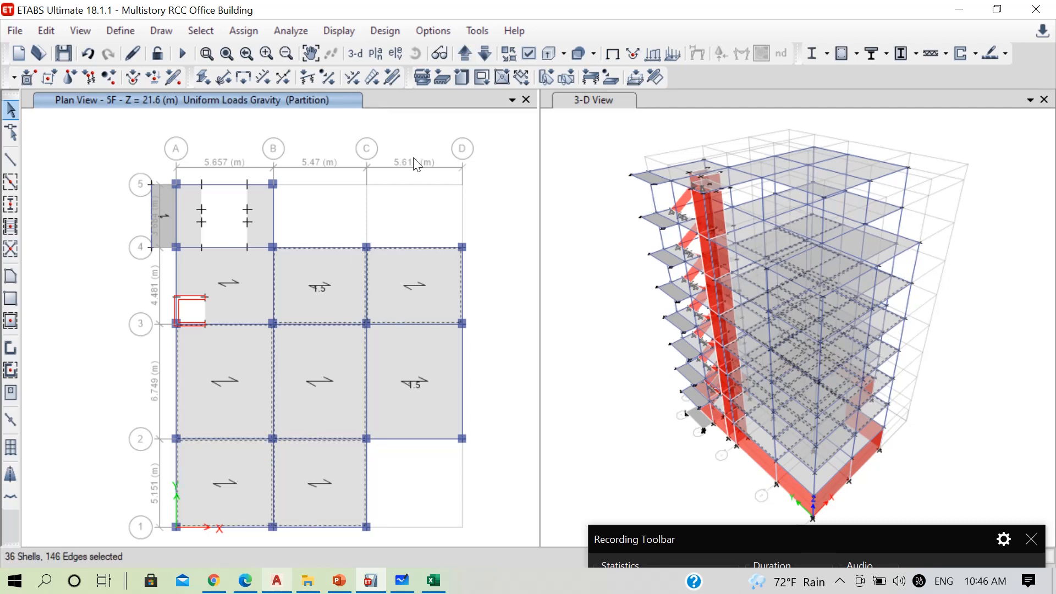
Add slab panels B–D/3–4, A–C/2–3 and A–C/1–2 on the 6F plan to the selection
{"action": "left_click", "coordinate": [463, 54]}
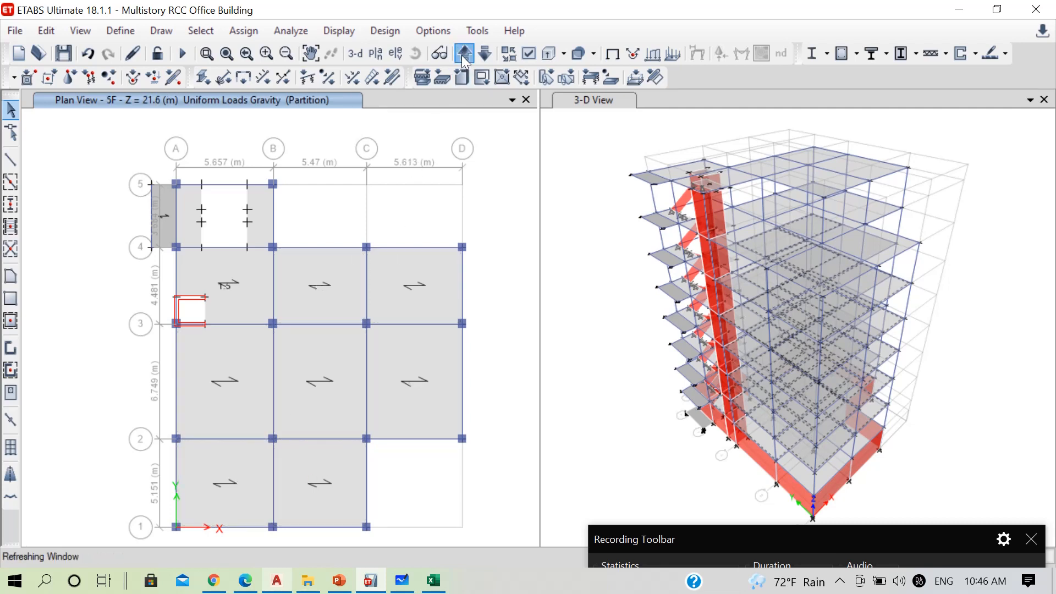
{"action": "left_click", "coordinate": [344, 302]}
{"action": "left_click", "coordinate": [390, 299]}
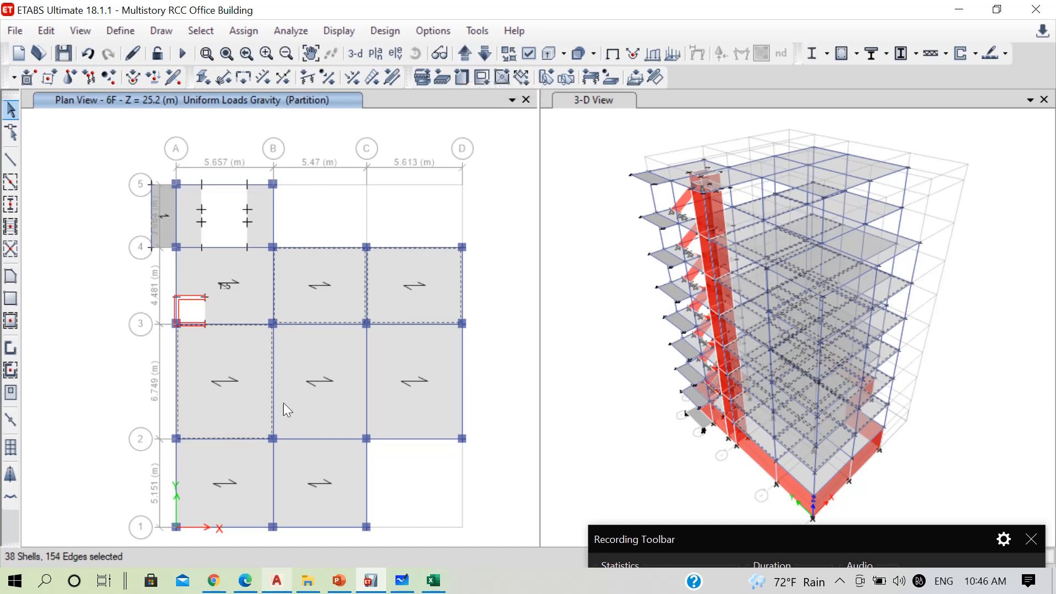
{"action": "left_click", "coordinate": [316, 402]}
{"action": "left_click", "coordinate": [253, 464]}
{"action": "left_click", "coordinate": [293, 473]}
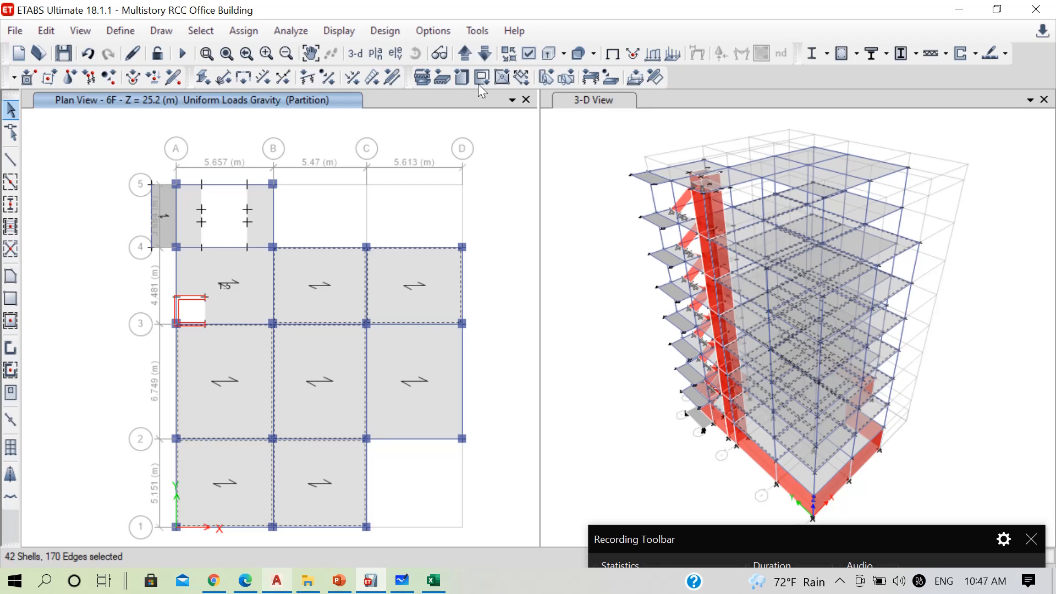
Add the four slab panels between grids B–D and 2–4 on the 7F plan to the selection
{"action": "left_click", "coordinate": [466, 54]}
{"action": "left_click", "coordinate": [344, 302]}
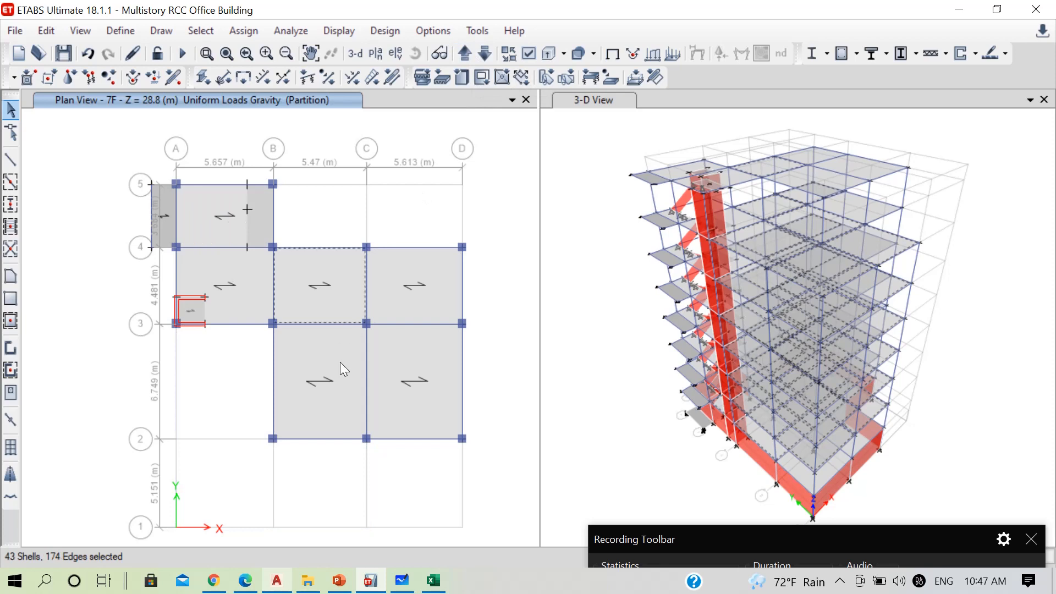
{"action": "left_click", "coordinate": [341, 364]}
{"action": "left_click", "coordinate": [424, 375]}
{"action": "left_click", "coordinate": [446, 280]}
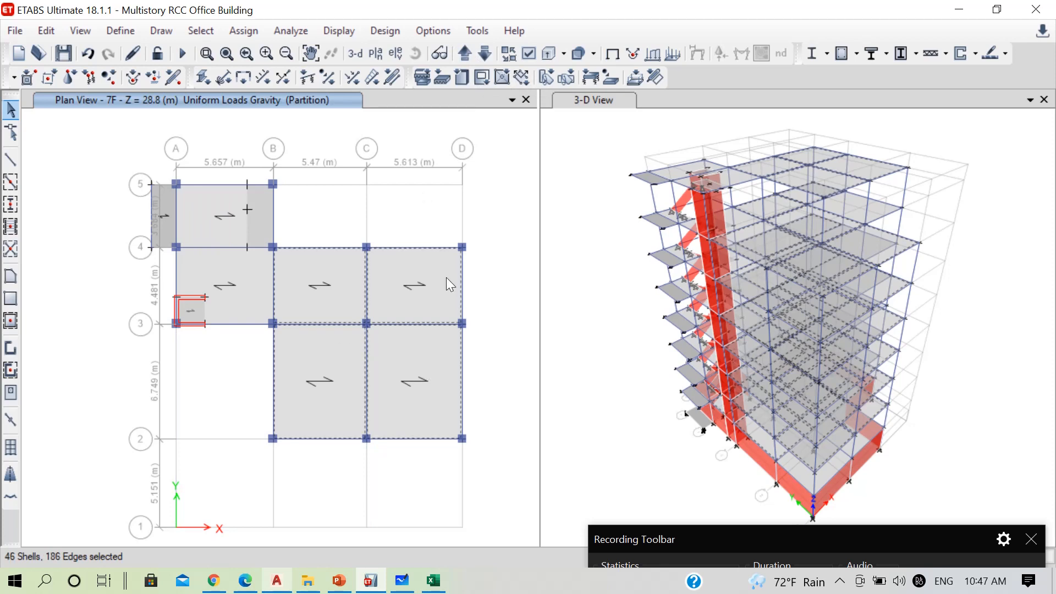
Assign a uniform gravity load of 4 kN/m² in the LiveN pattern to the selected slabs, replacing existing loads
{"action": "left_click", "coordinate": [237, 33]}
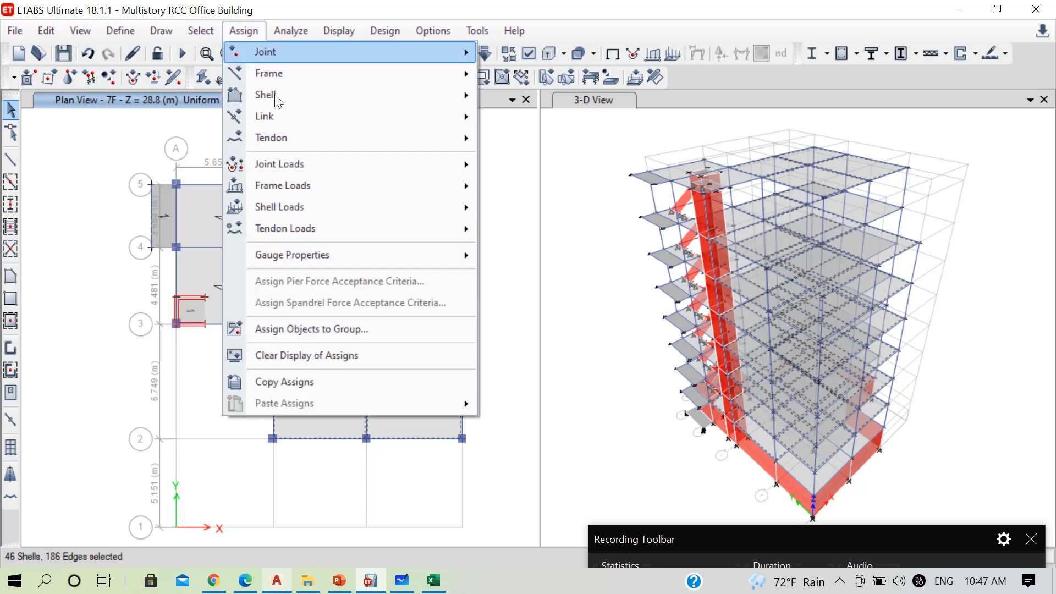
{"action": "mouse_move", "coordinate": [417, 207]}
{"action": "left_click", "coordinate": [547, 229]}
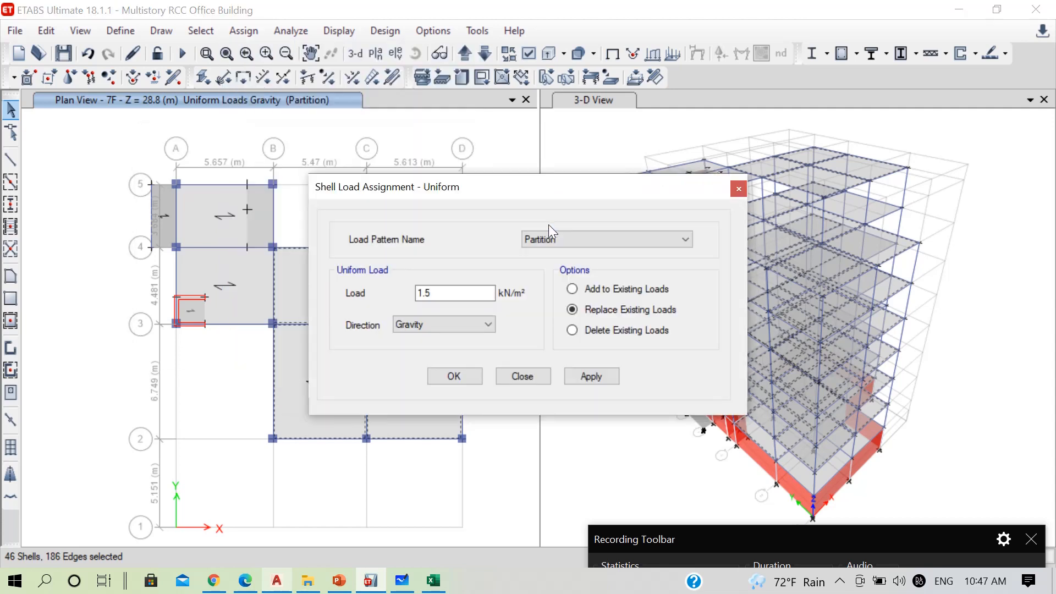
{"action": "left_click", "coordinate": [564, 239]}
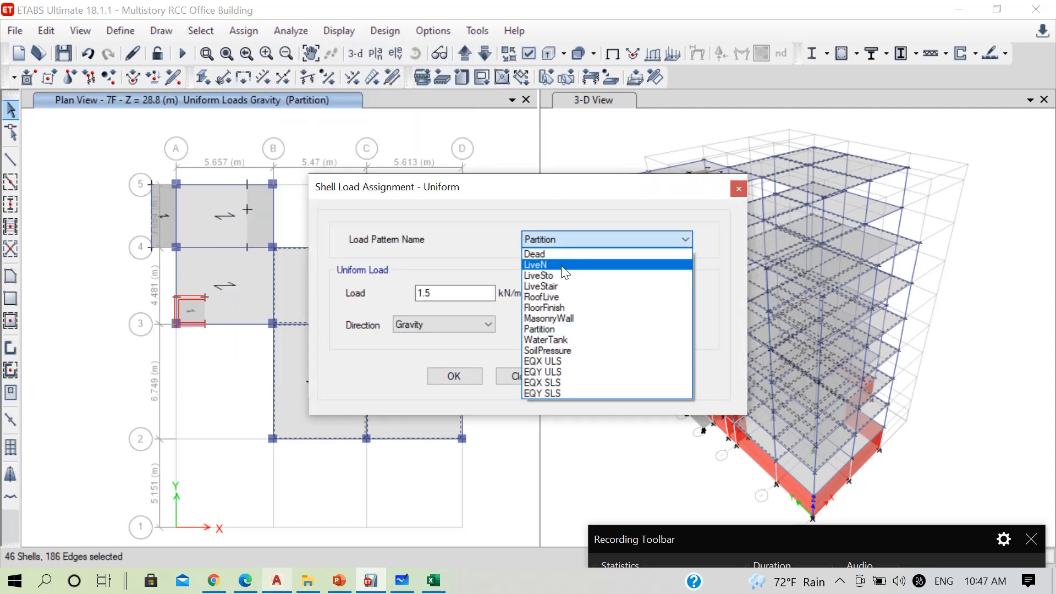
{"action": "left_click", "coordinate": [562, 265]}
{"action": "double_click", "coordinate": [437, 294]}
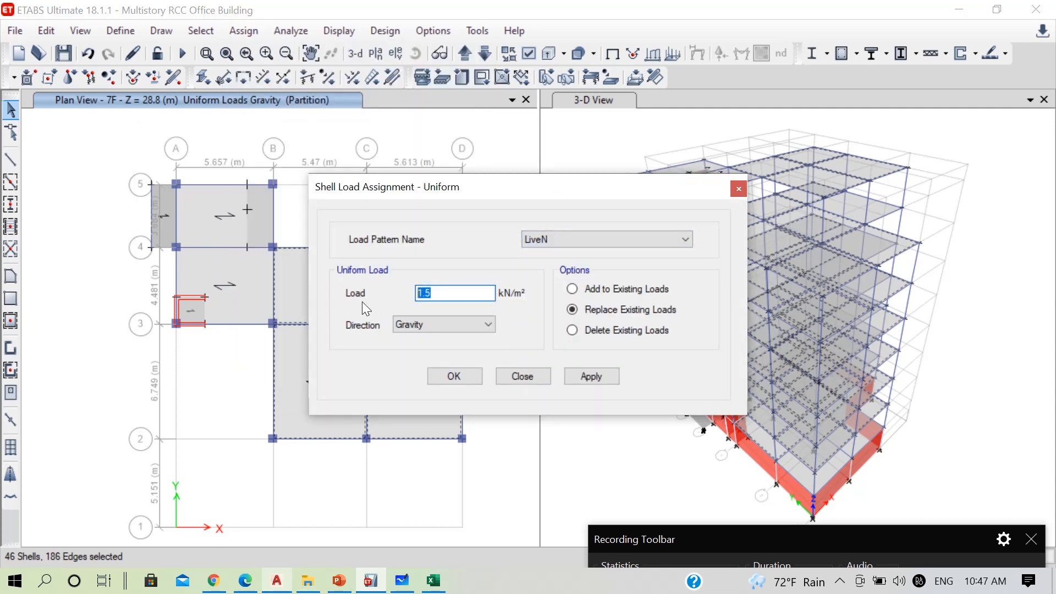
{"action": "type", "text": "4"}
{"action": "left_click", "coordinate": [591, 375]}
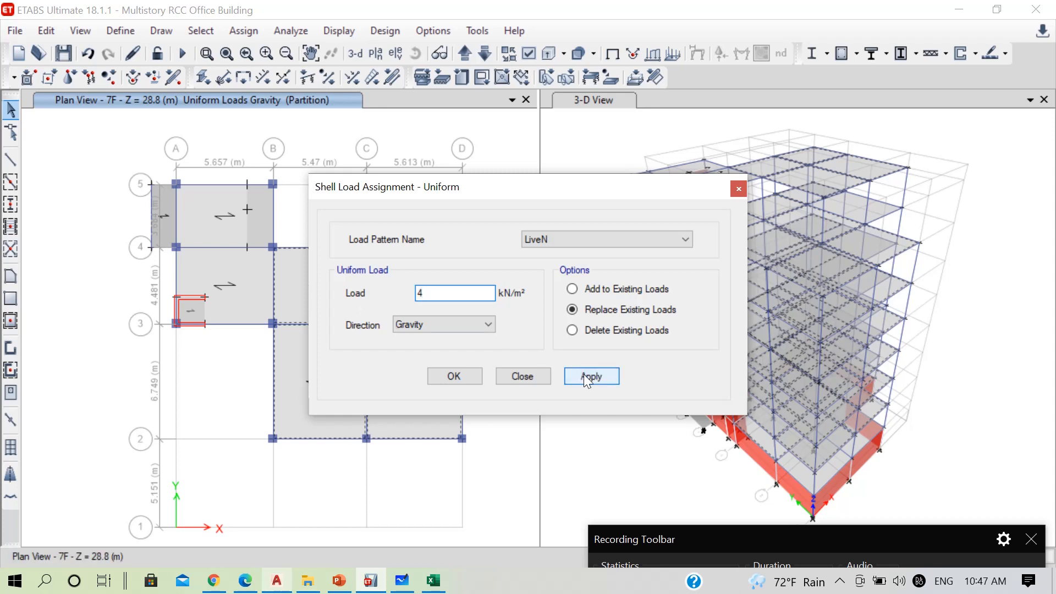
{"action": "left_click", "coordinate": [470, 376]}
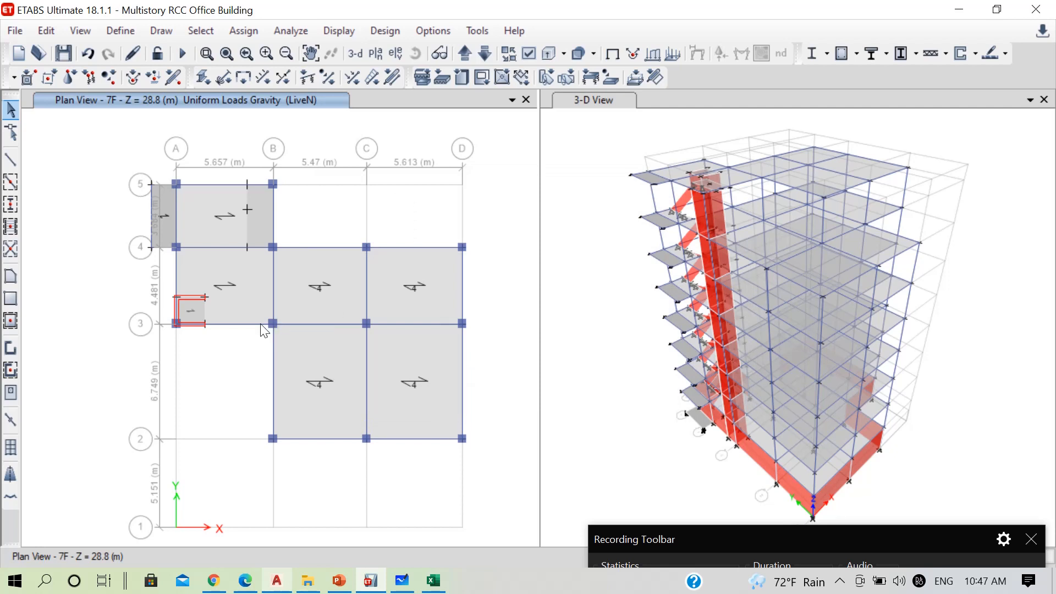
Select slab panel A–B/1–2 on the PL plan and check its occupancy live load on the IS 875 lecture slide
{"action": "left_click", "coordinate": [469, 55]}
{"action": "left_click", "coordinate": [469, 55]}
{"action": "left_click", "coordinate": [470, 55]}
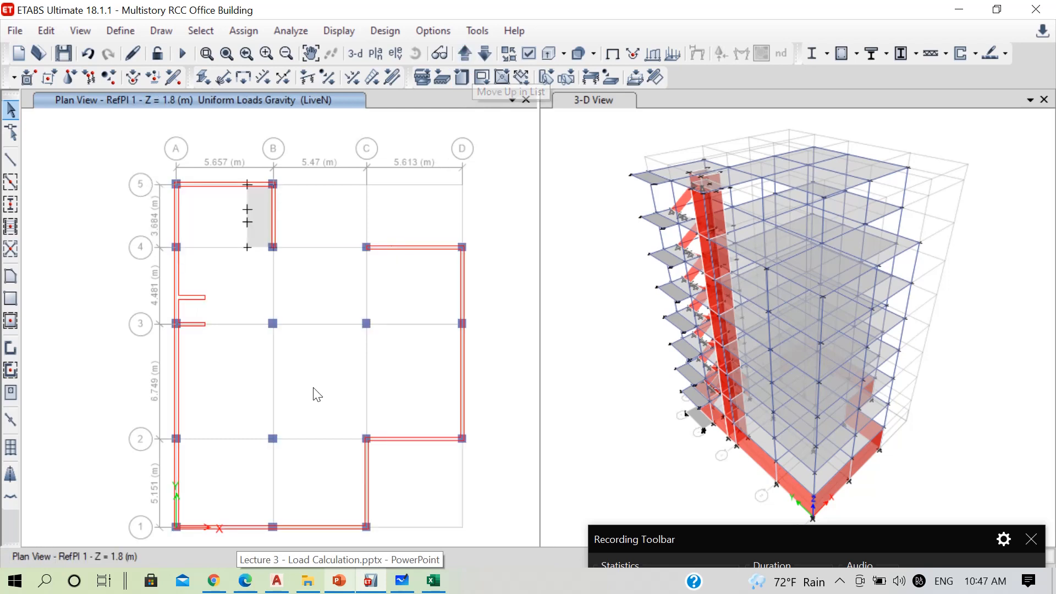
{"action": "left_click", "coordinate": [467, 58]}
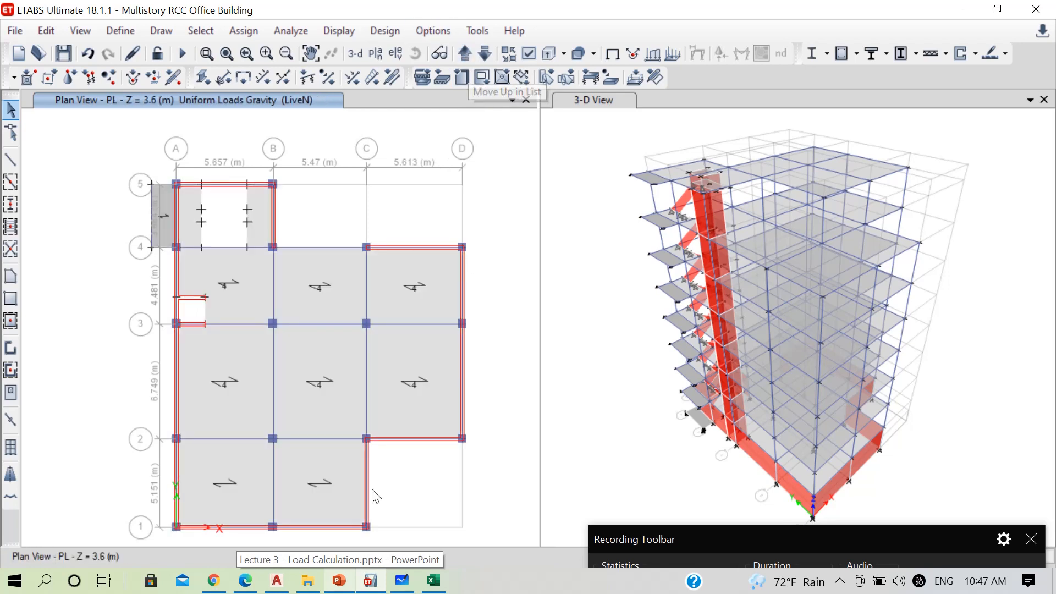
{"action": "left_click", "coordinate": [233, 461]}
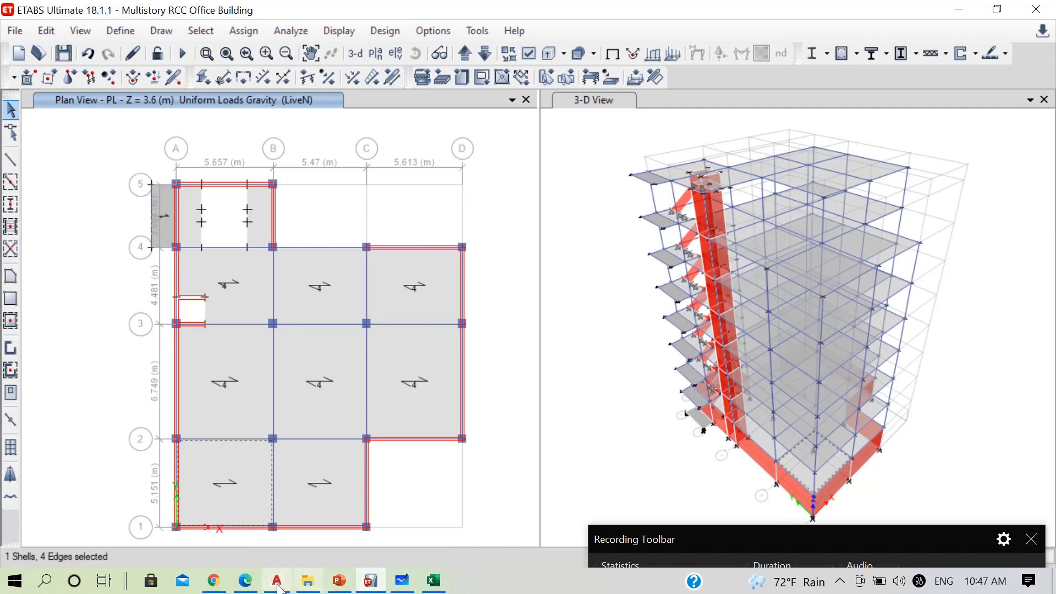
{"action": "left_click", "coordinate": [339, 580]}
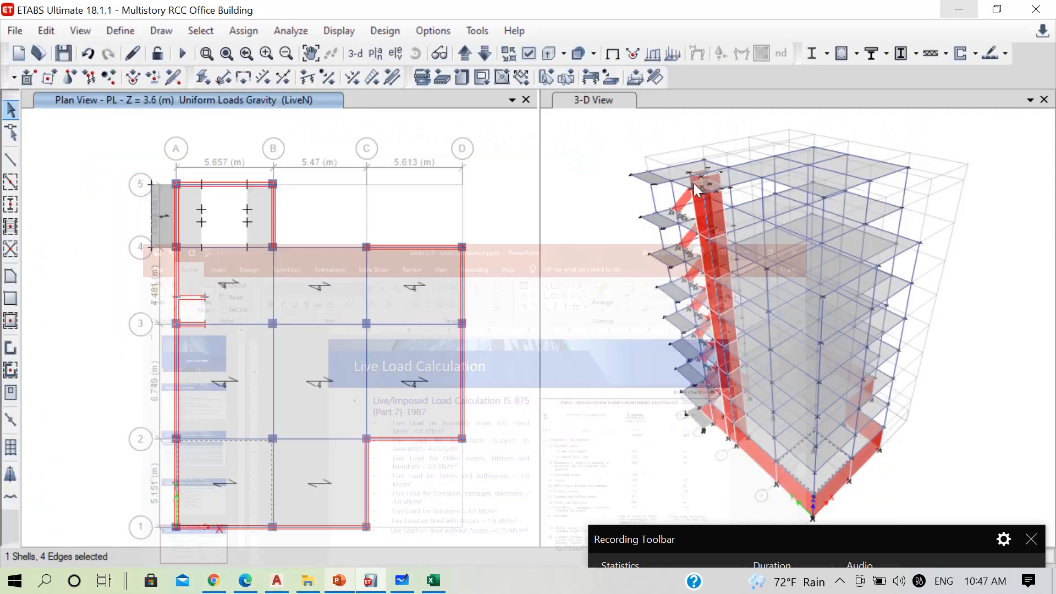
{"action": "left_click", "coordinate": [961, 13]}
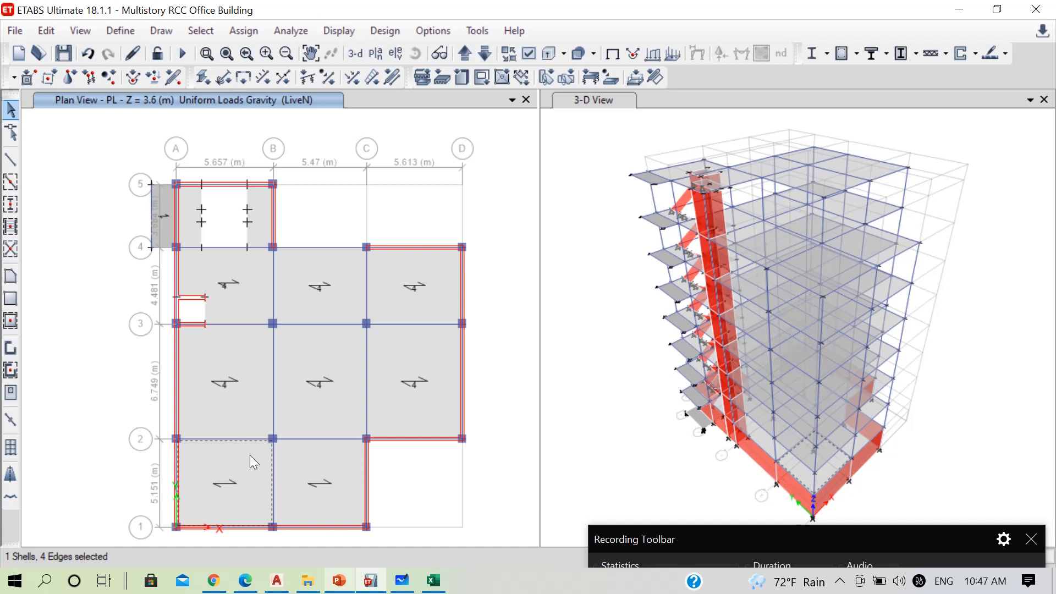
Assign a uniform LiveN load of 3 kN/m² in the gravity direction to the selected PL slab panel, replacing existing loads
{"action": "left_click", "coordinate": [250, 31]}
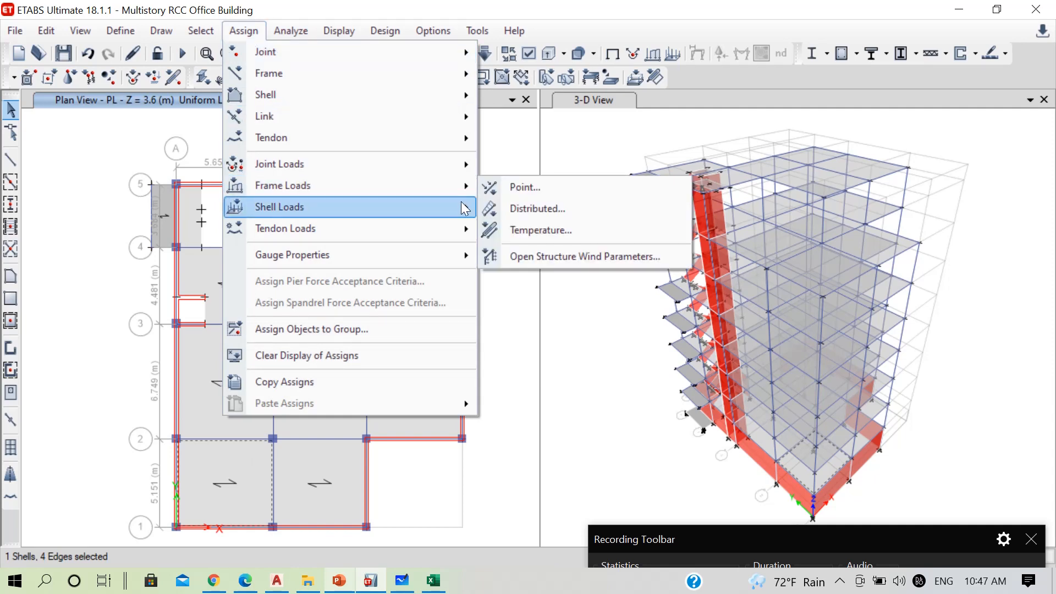
{"action": "mouse_move", "coordinate": [465, 208]}
{"action": "left_click", "coordinate": [528, 229]}
{"action": "left_click", "coordinate": [548, 240]}
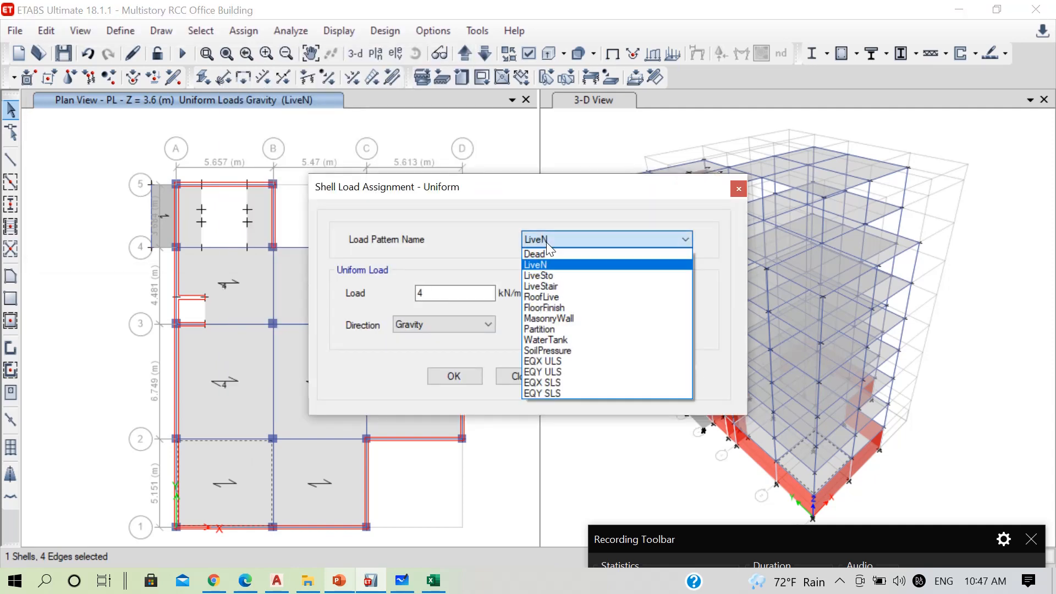
{"action": "left_click", "coordinate": [546, 264]}
{"action": "left_click_drag", "start_coordinate": [458, 293], "coordinate": [376, 298]}
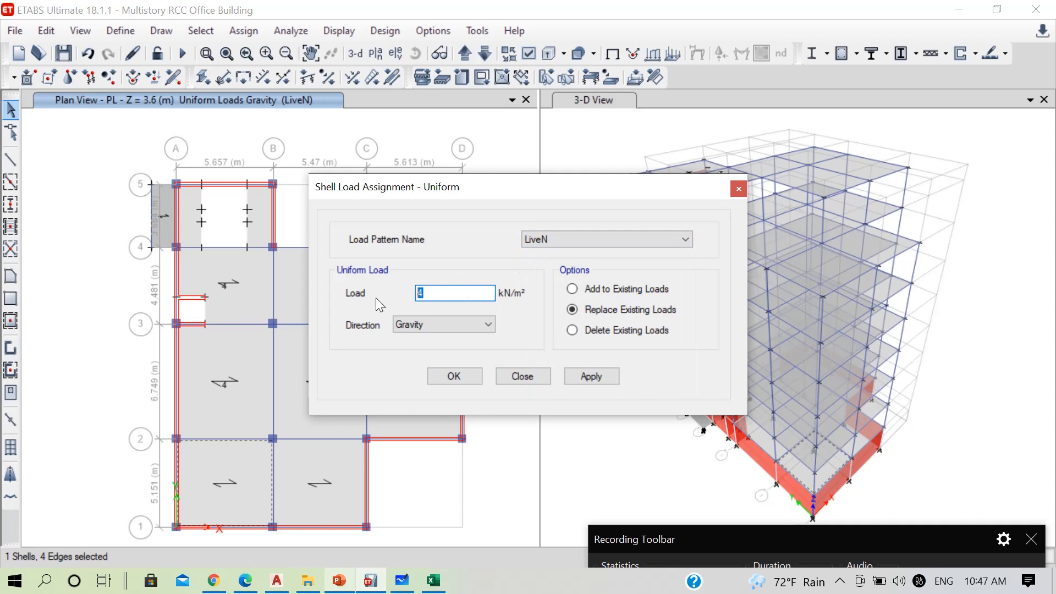
{"action": "type", "text": "3"}
{"action": "left_click", "coordinate": [586, 381]}
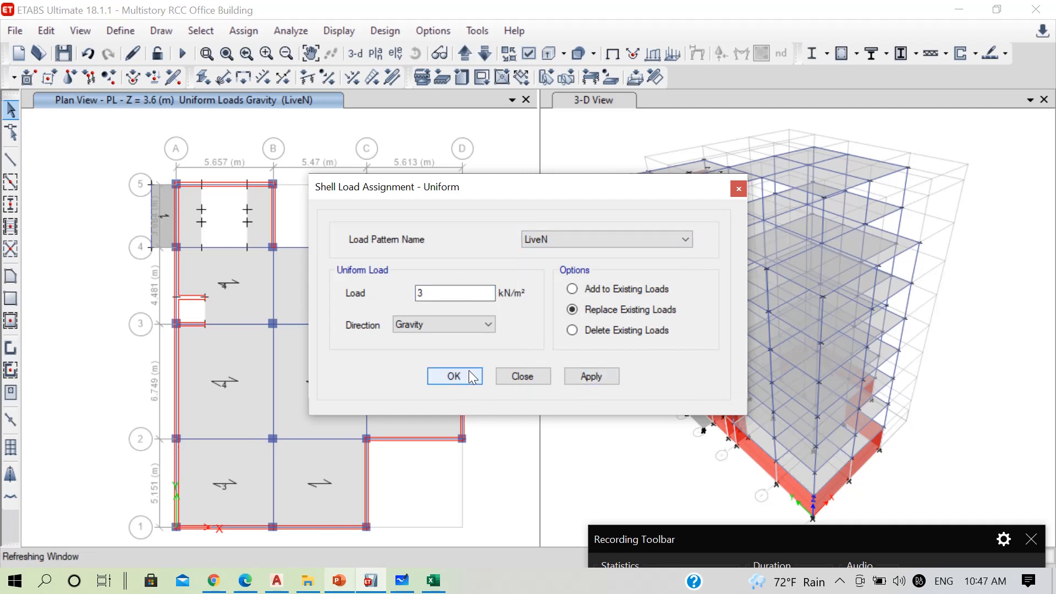
{"action": "left_click", "coordinate": [469, 370]}
Inspect the assigned loads in the slab information of panel C–D/2–3 on the PL plan
{"action": "right_click", "coordinate": [404, 351]}
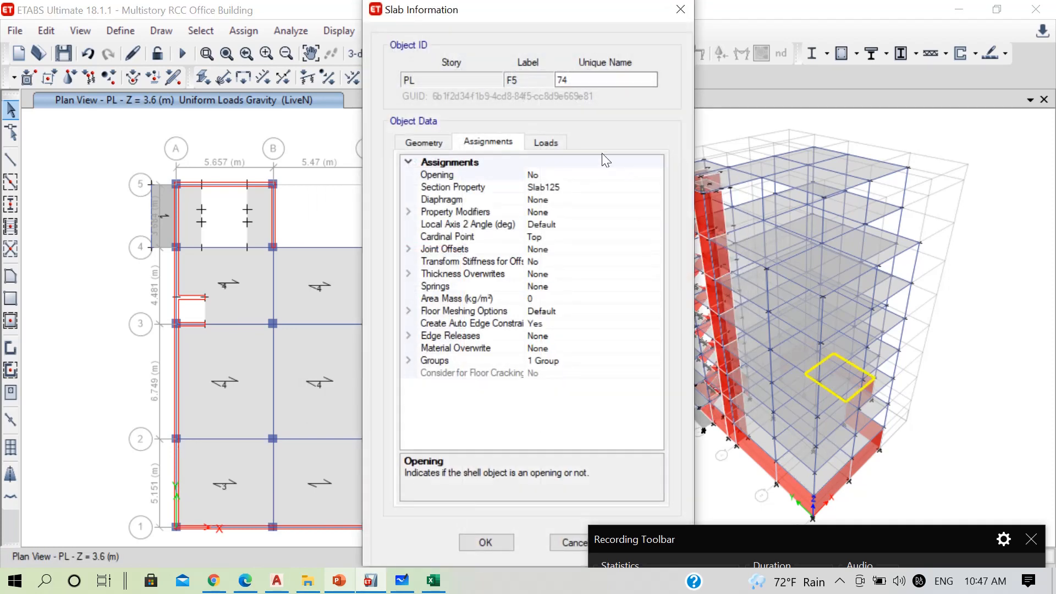
{"action": "left_click", "coordinate": [553, 143]}
{"action": "left_click", "coordinate": [680, 9]}
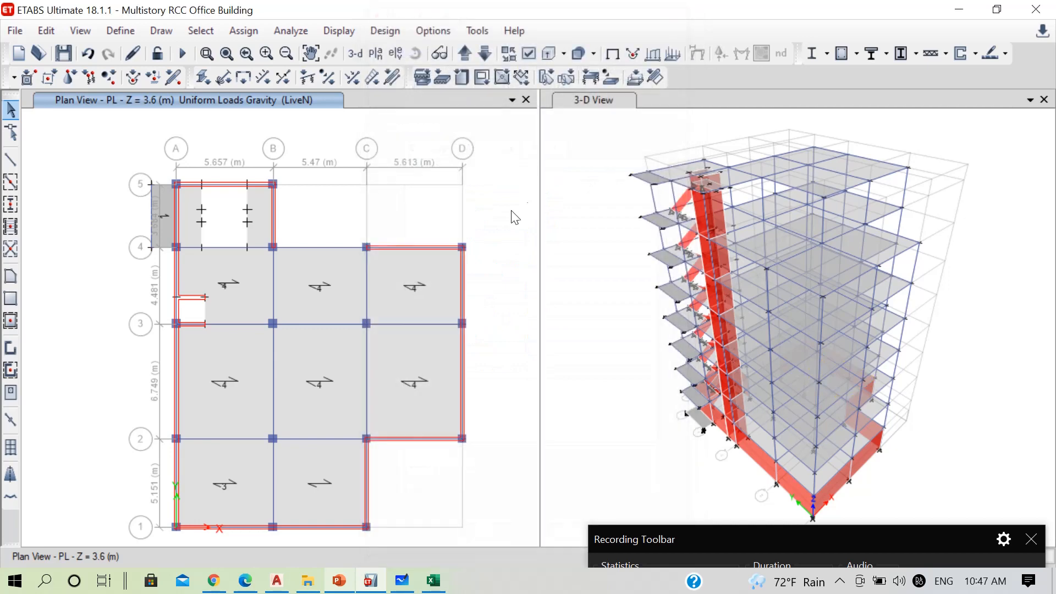
{"action": "right_click", "coordinate": [441, 292]}
{"action": "key", "text": "Escape"}
Display the uniform shell load values of the Partition pattern in the plan view
{"action": "left_click", "coordinate": [371, 32]}
{"action": "mouse_move", "coordinate": [322, 28]}
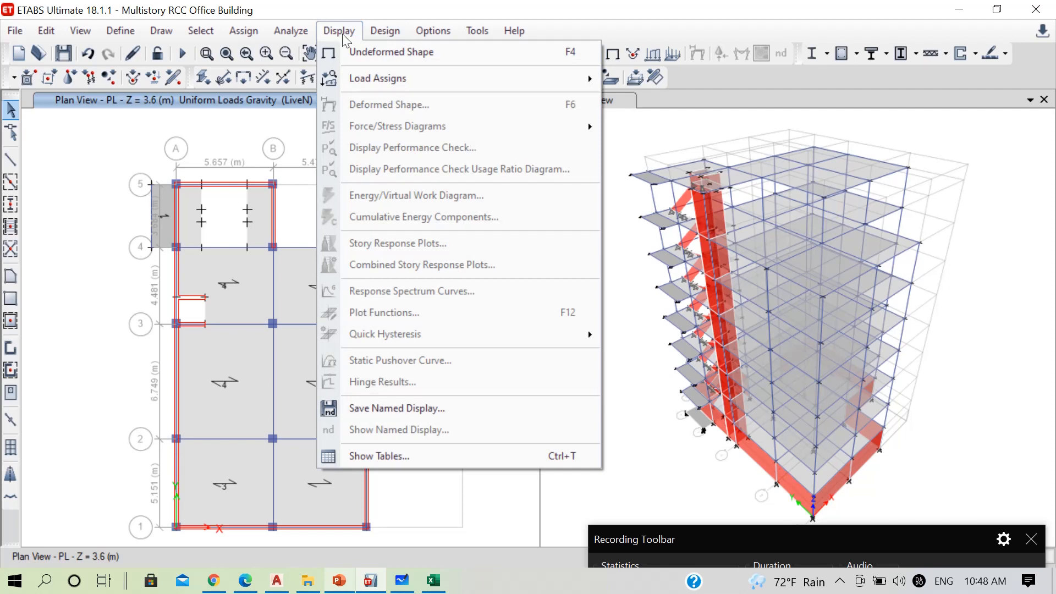
{"action": "mouse_move", "coordinate": [511, 85]}
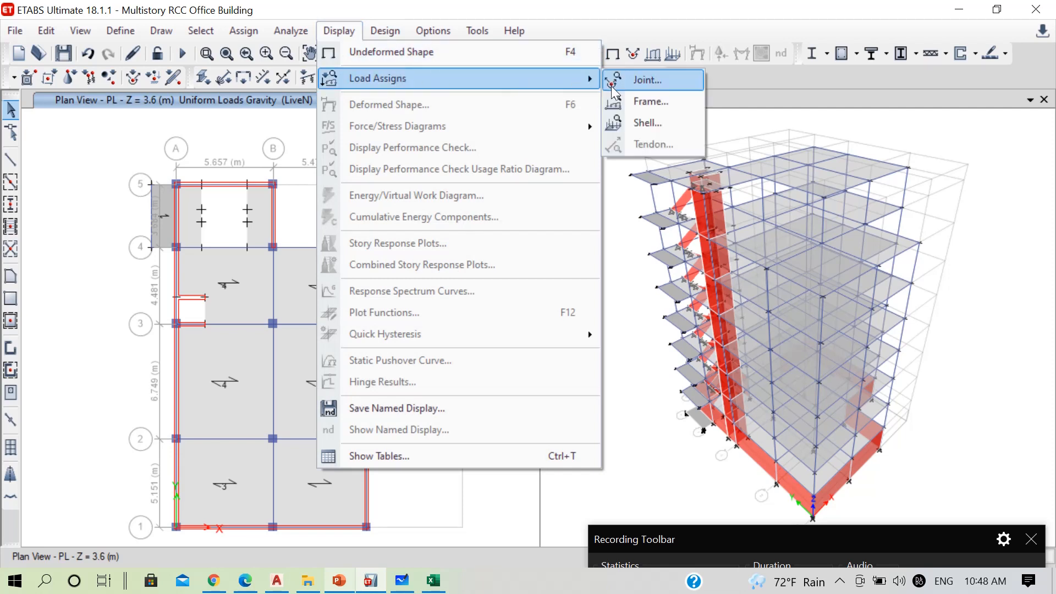
{"action": "left_click", "coordinate": [654, 122]}
{"action": "left_click", "coordinate": [550, 167]}
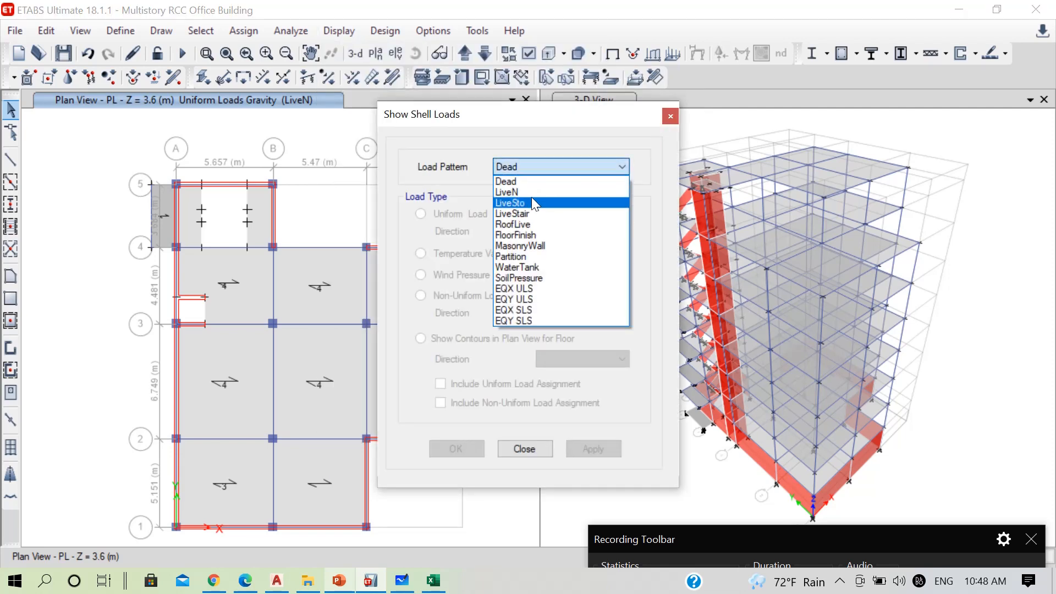
{"action": "left_click", "coordinate": [522, 256]}
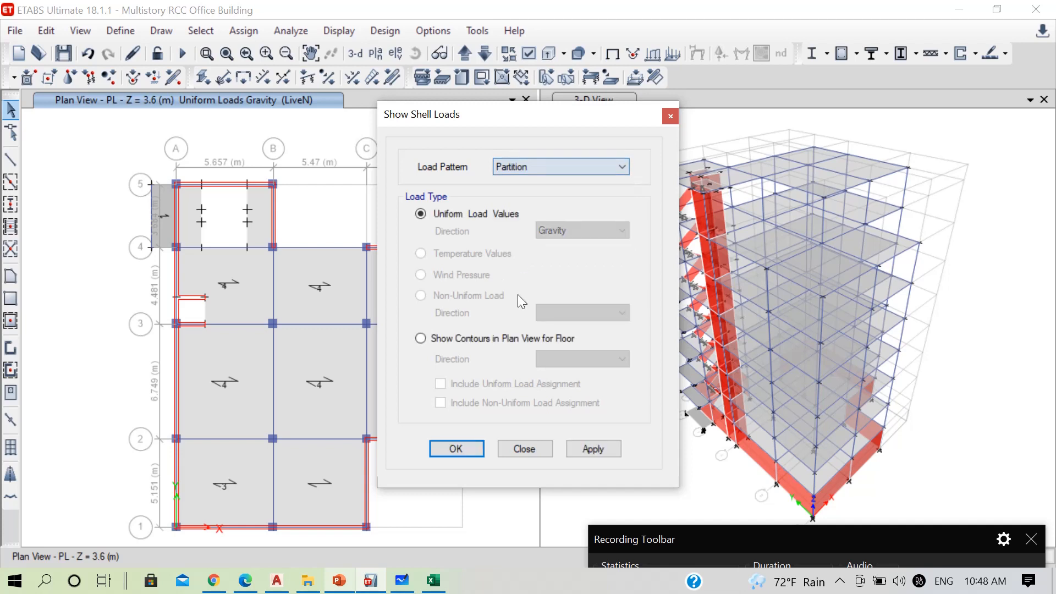
{"action": "left_click", "coordinate": [456, 449]}
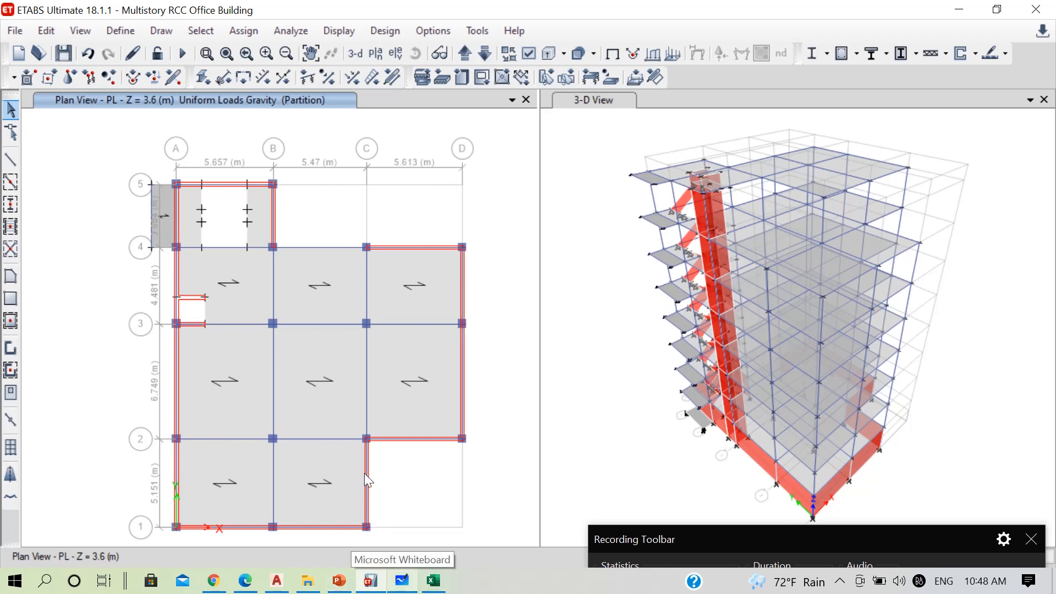
Select slab panel B–C/1–2 on the PL plan and consult the architectural floor plans and the live load slide
{"action": "left_click", "coordinate": [333, 453]}
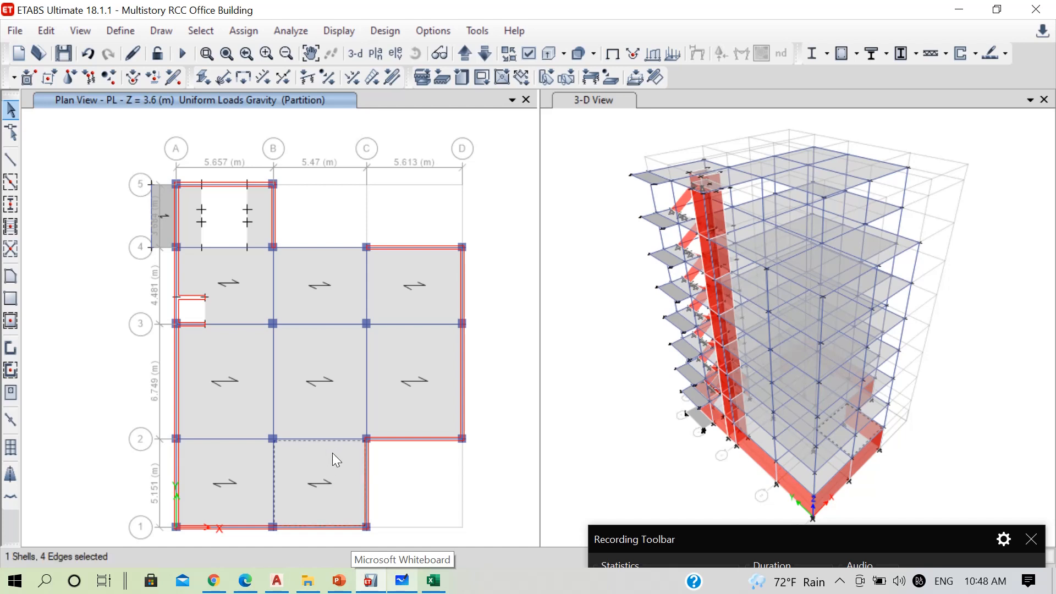
{"action": "left_click", "coordinate": [466, 52]}
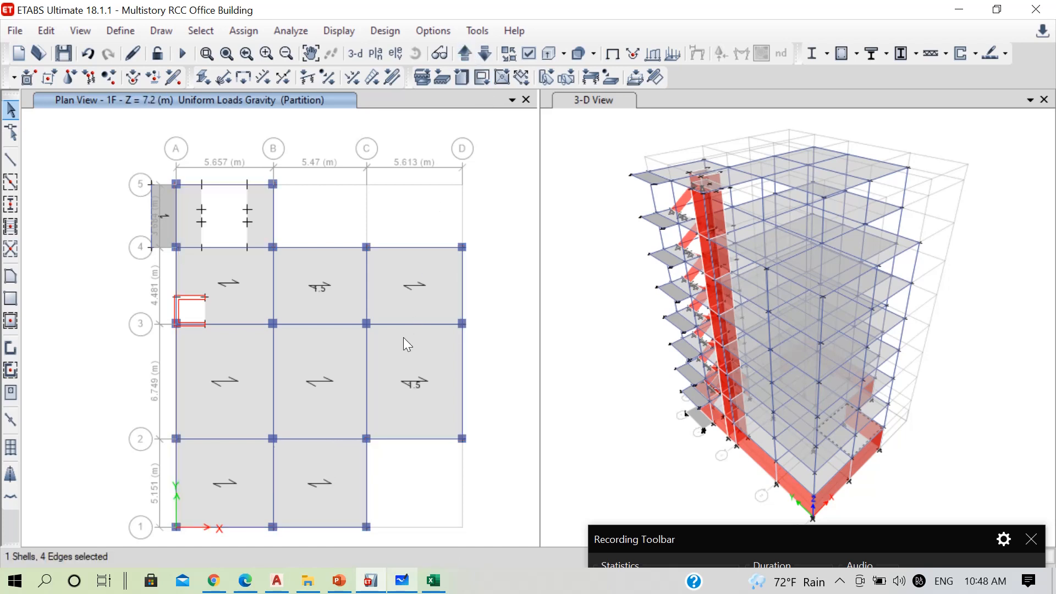
{"action": "left_click", "coordinate": [484, 53]}
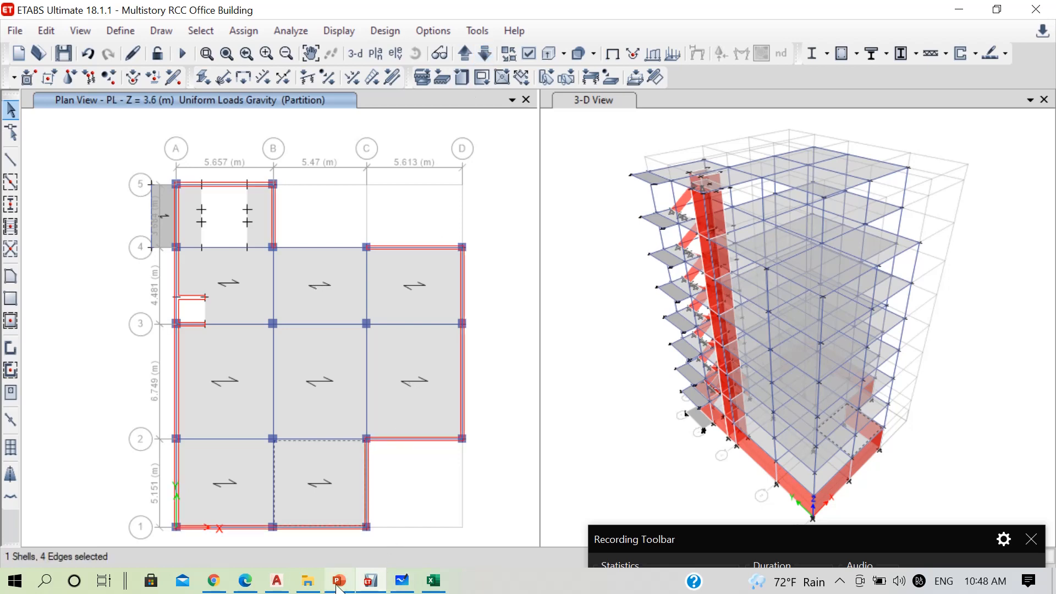
{"action": "left_click", "coordinate": [339, 580]}
{"action": "left_click", "coordinate": [276, 580]}
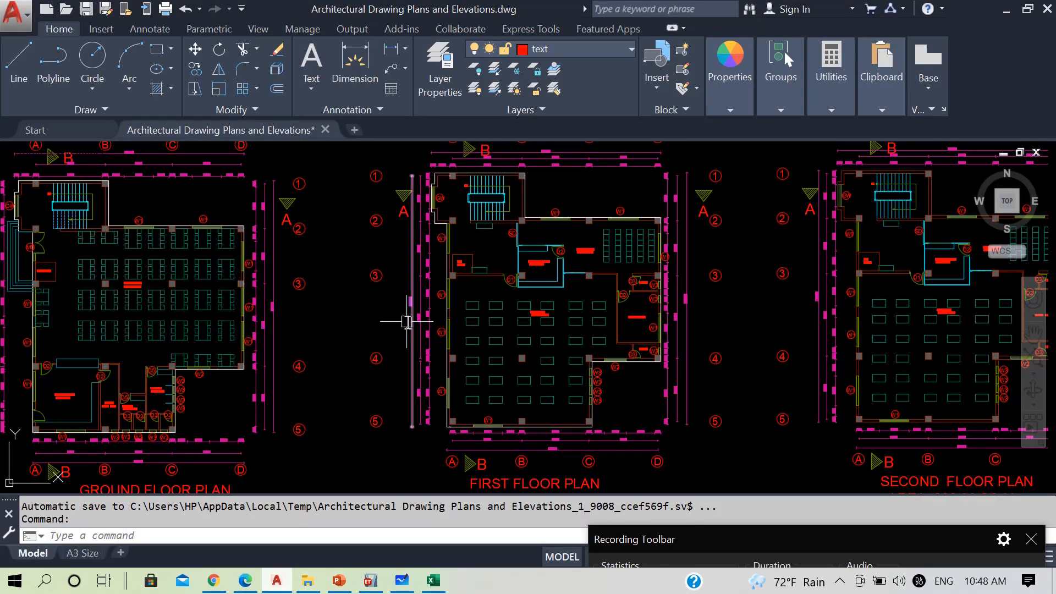
{"action": "left_click", "coordinate": [1008, 8]}
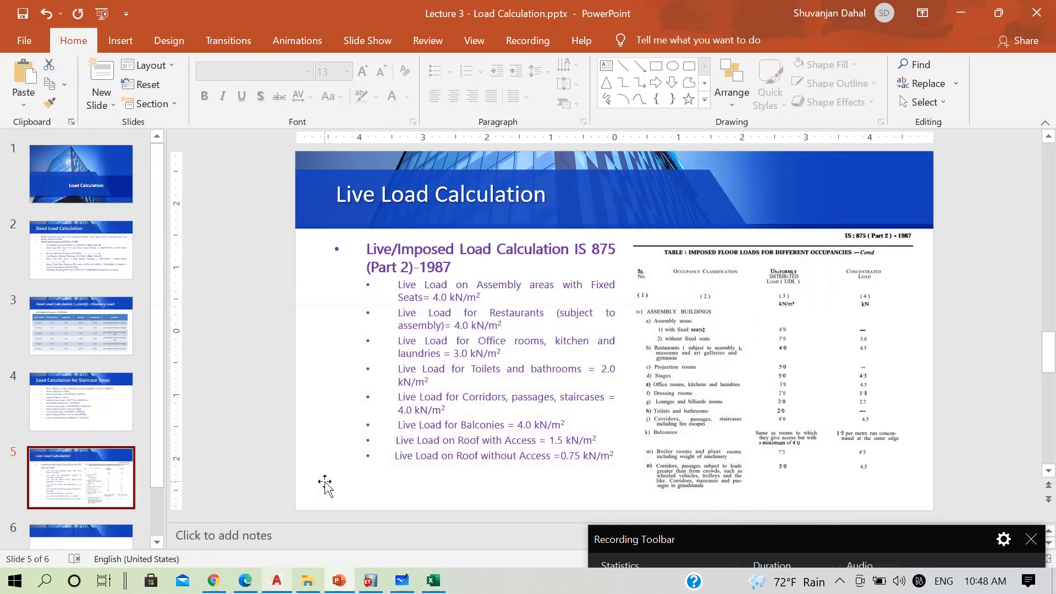
{"action": "left_click", "coordinate": [371, 580]}
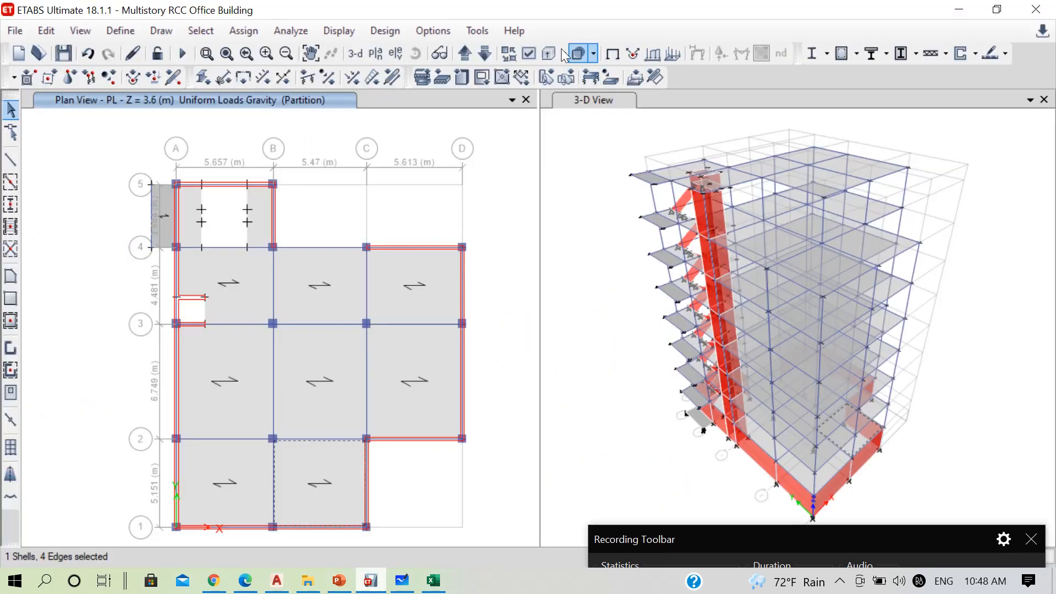
Add slab panels B–C/3–4 and C–D/2–3 on the 1F and 2F plans to the selection
{"action": "left_click", "coordinate": [470, 51]}
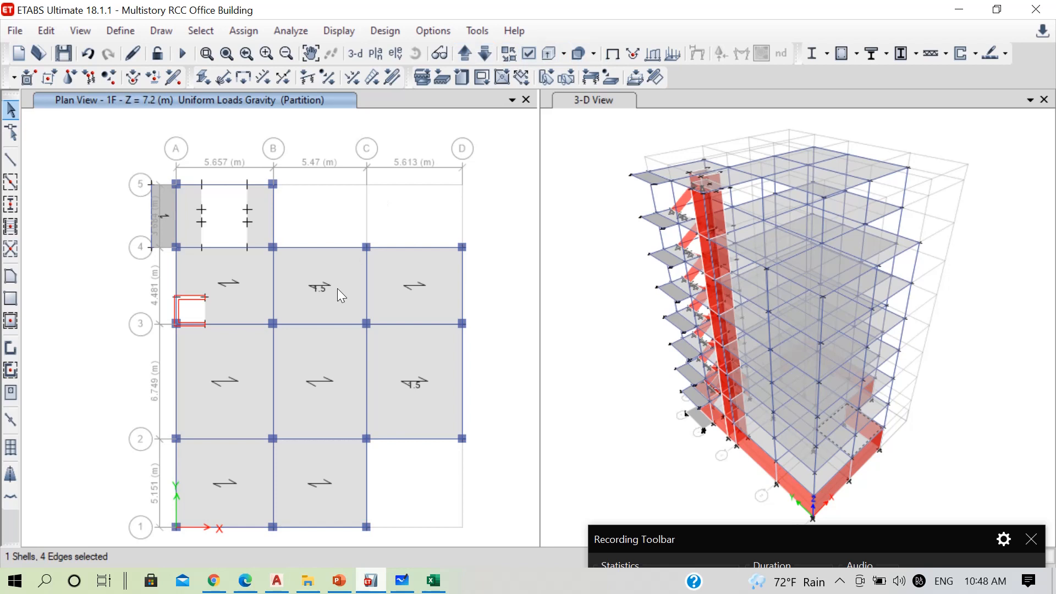
{"action": "left_click", "coordinate": [313, 310]}
{"action": "left_click", "coordinate": [423, 358]}
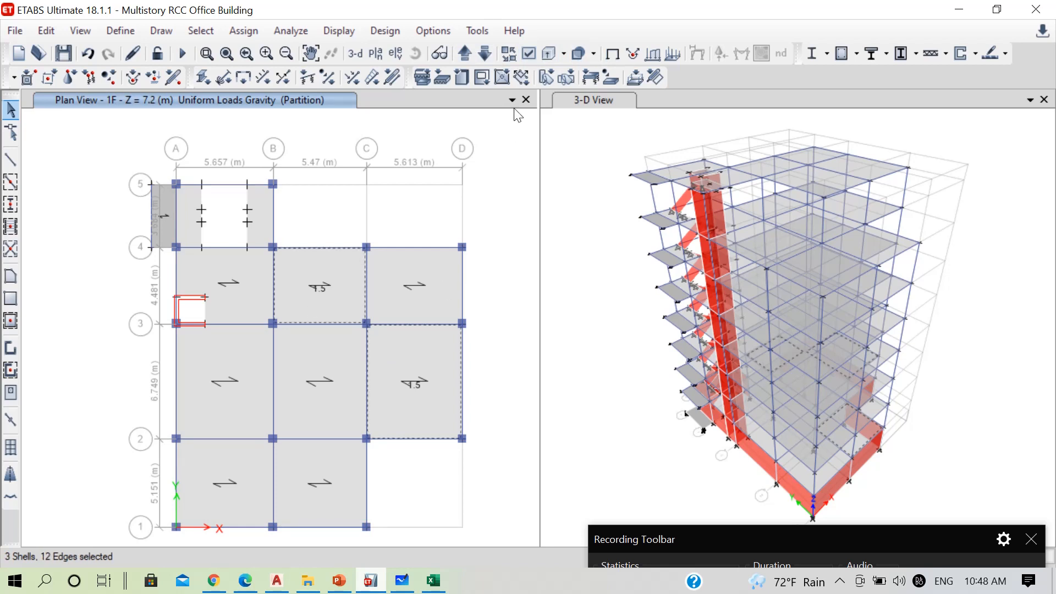
{"action": "left_click", "coordinate": [467, 52]}
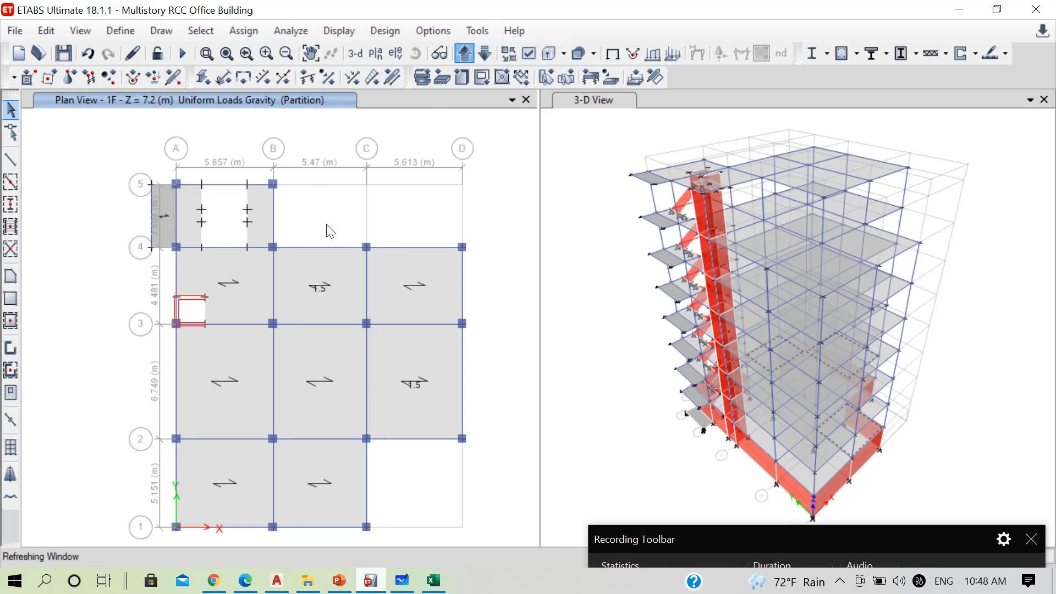
{"action": "left_click", "coordinate": [296, 299]}
{"action": "left_click", "coordinate": [394, 367]}
Add slab panels B–C/3–4 and C–D/2–3 on the 3F and 4F plans to the selection
{"action": "left_click", "coordinate": [472, 55]}
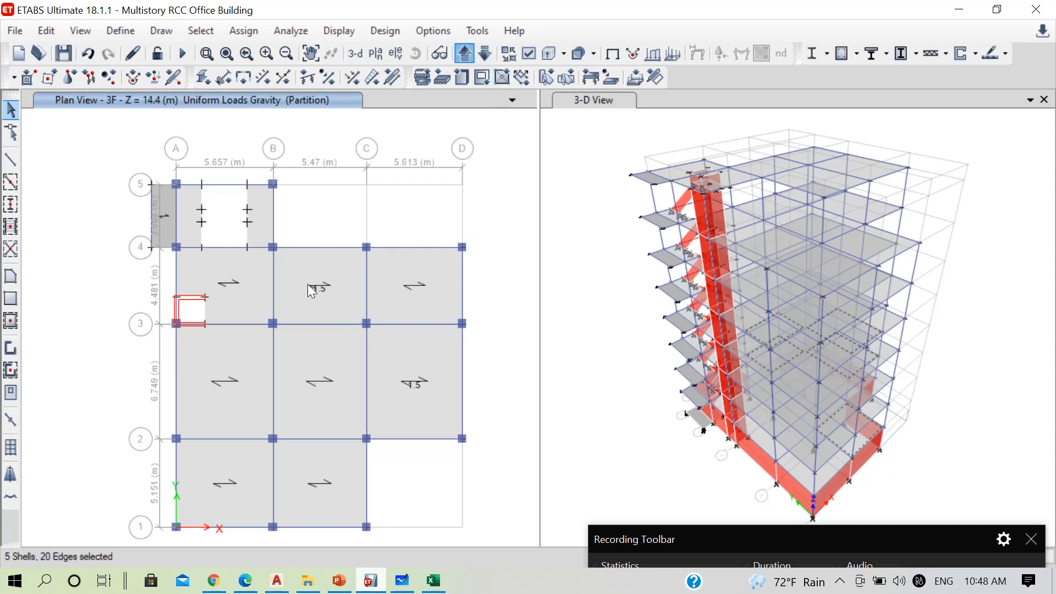
{"action": "left_click", "coordinate": [309, 285]}
{"action": "left_click", "coordinate": [394, 333]}
{"action": "left_click", "coordinate": [467, 55]}
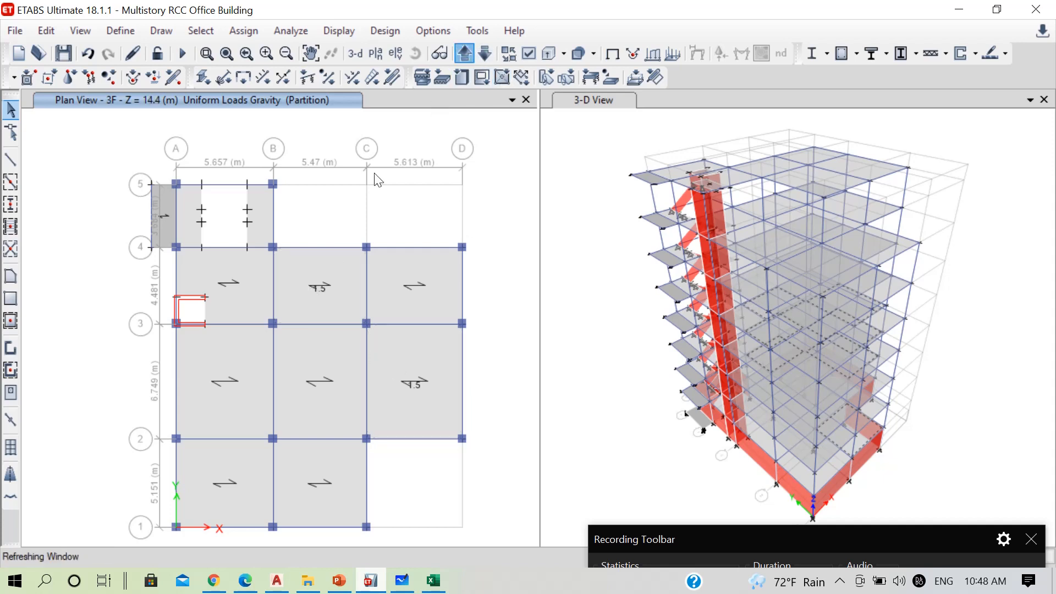
{"action": "left_click", "coordinate": [288, 287]}
{"action": "left_click", "coordinate": [401, 343]}
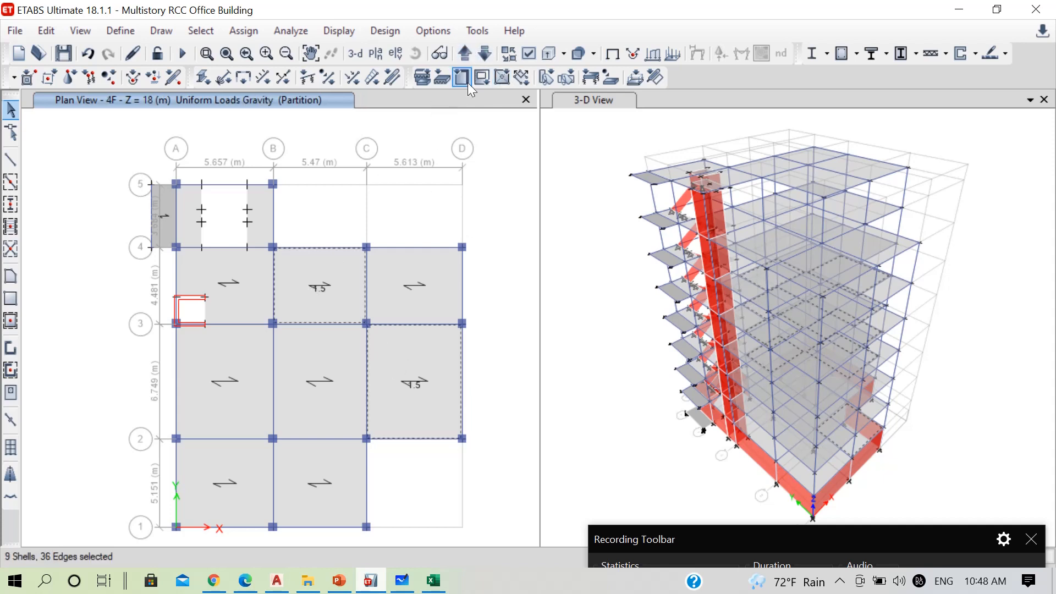
Add slab panels B–C/3–4 and C–D/2–3 on the 5F and 6F plans to the selection
{"action": "left_click", "coordinate": [472, 53]}
{"action": "left_click", "coordinate": [298, 276]}
{"action": "left_click", "coordinate": [377, 357]}
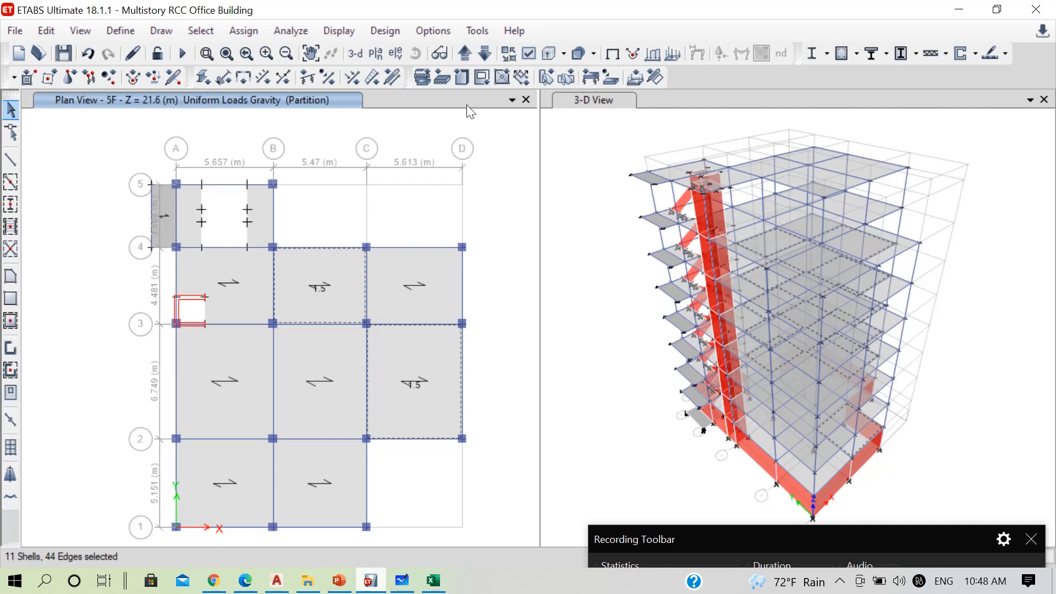
{"action": "left_click", "coordinate": [460, 58]}
{"action": "left_click", "coordinate": [387, 355]}
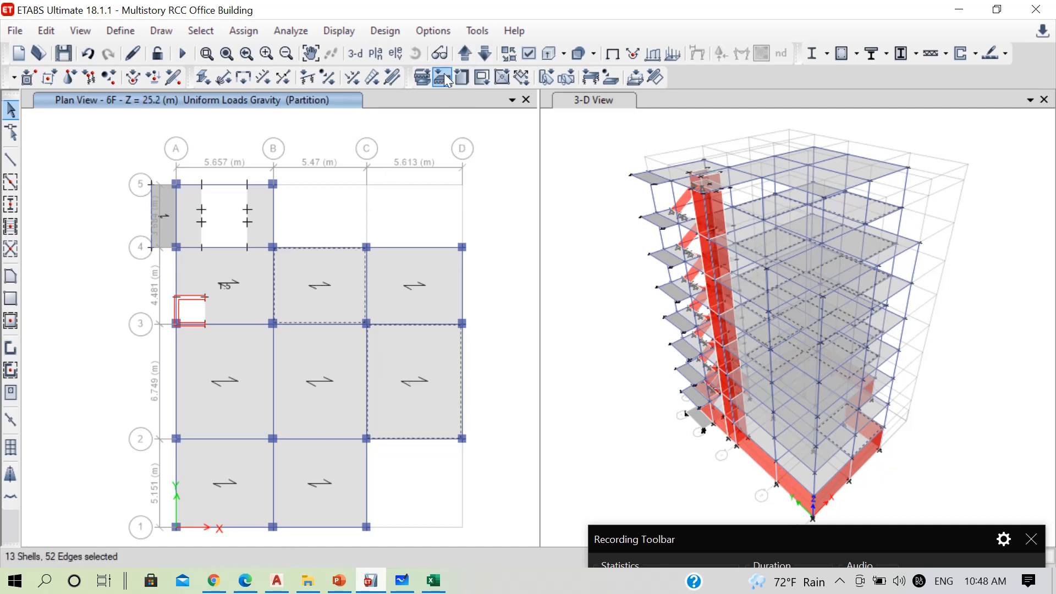
Check the 7F slab layout against the live load slide and the architectural floor plans
{"action": "left_click", "coordinate": [460, 54]}
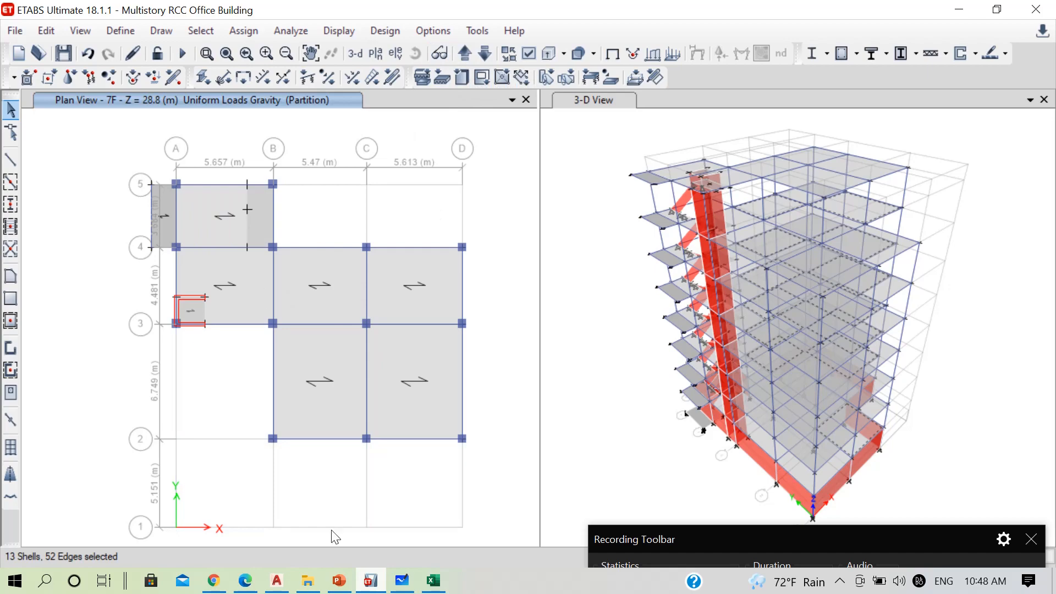
{"action": "left_click", "coordinate": [339, 580]}
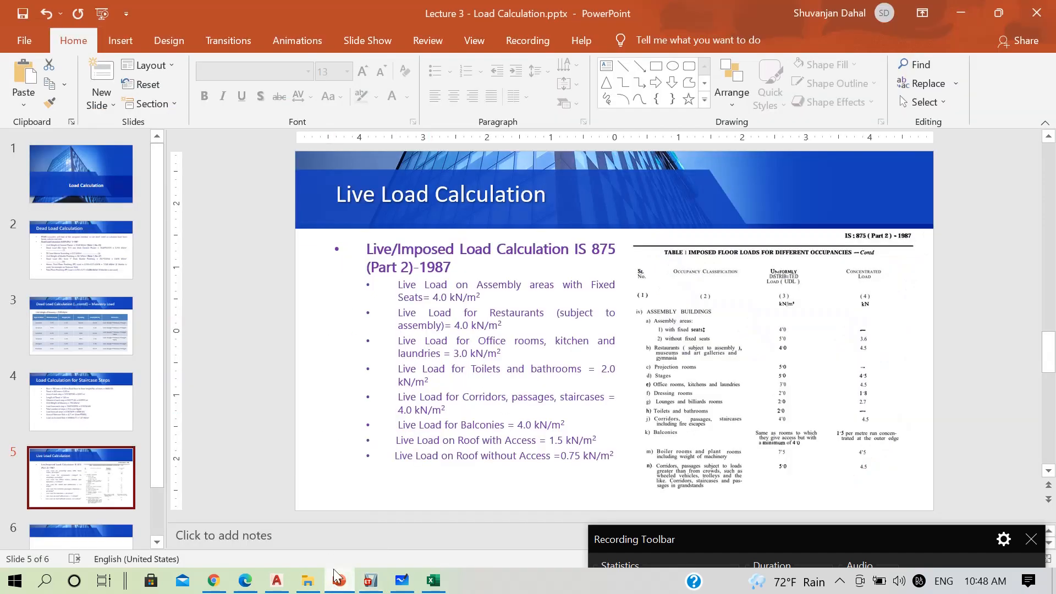
{"action": "left_click", "coordinate": [276, 580]}
{"action": "scroll", "coordinate": [247, 335], "scroll_direction": "down", "scroll_amount": 3}
{"action": "scroll", "coordinate": [885, 319], "scroll_direction": "up", "scroll_amount": 5}
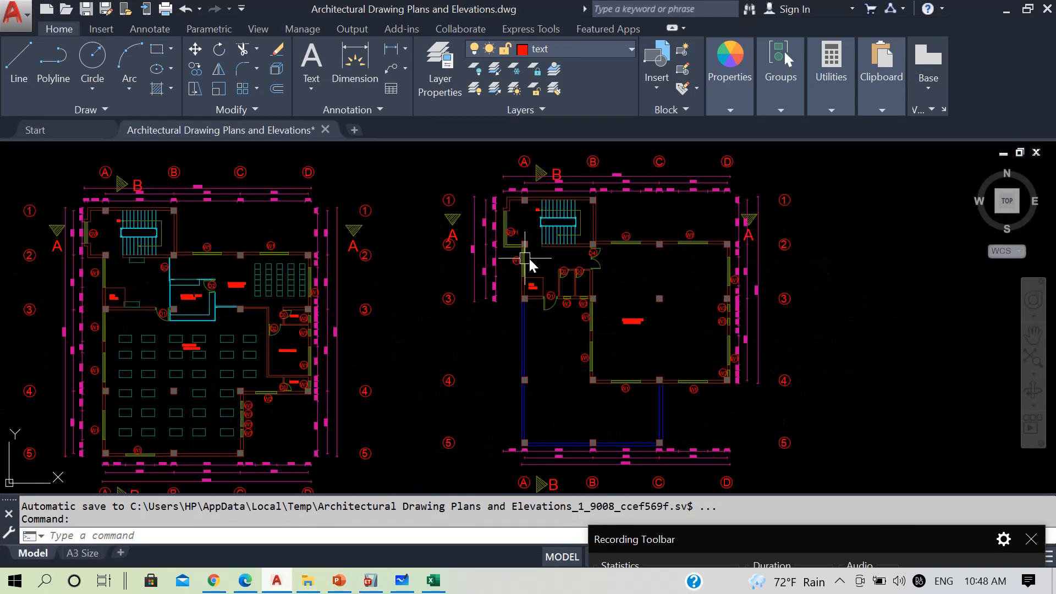
{"action": "left_click", "coordinate": [1006, 9]}
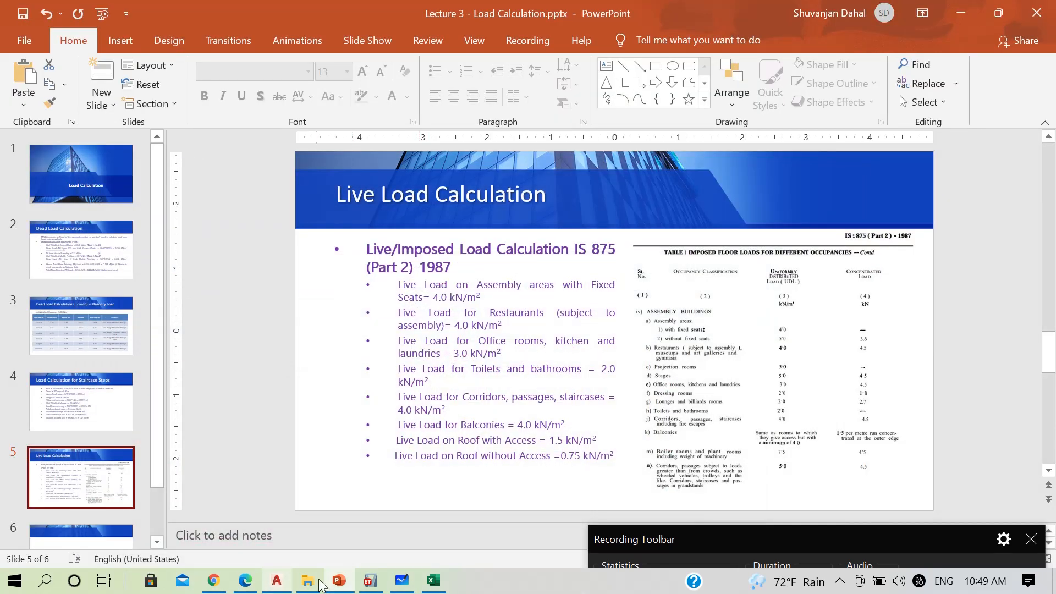
{"action": "left_click", "coordinate": [370, 580]}
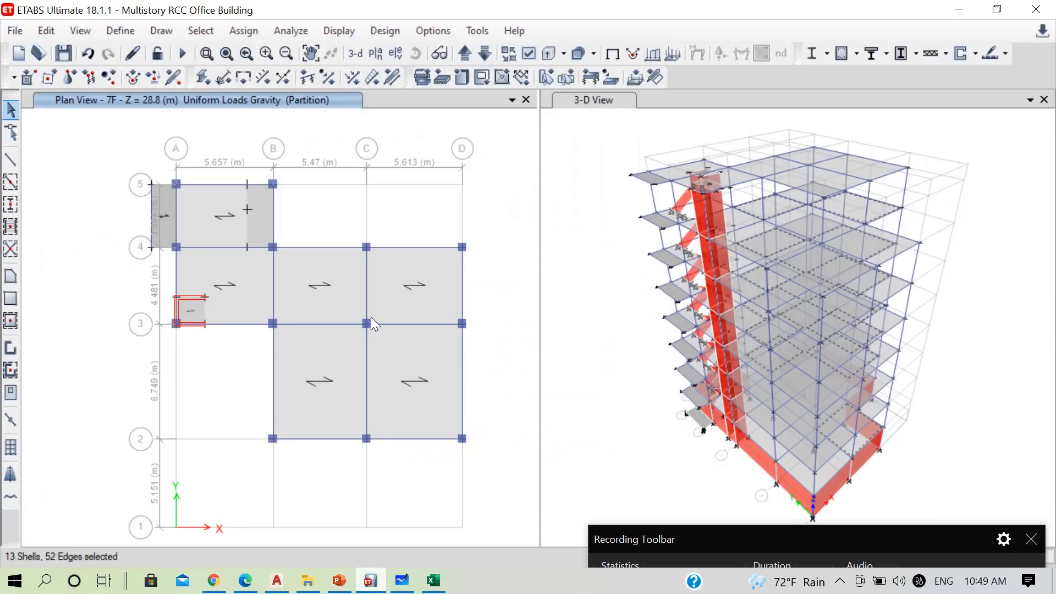
{"action": "left_click", "coordinate": [256, 292]}
On the 6F plan, add slab panel A–B/3–4 to the selection and remove panels B–C/3–4 and C–D/2–3 from it
{"action": "left_click", "coordinate": [483, 53]}
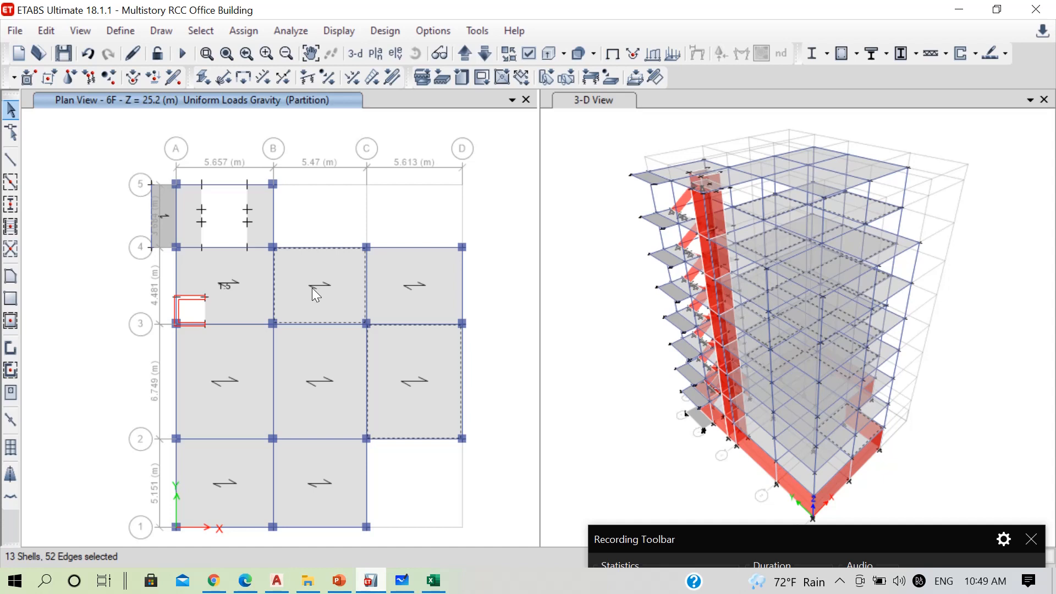
{"action": "left_click", "coordinate": [250, 305]}
{"action": "left_click", "coordinate": [333, 309]}
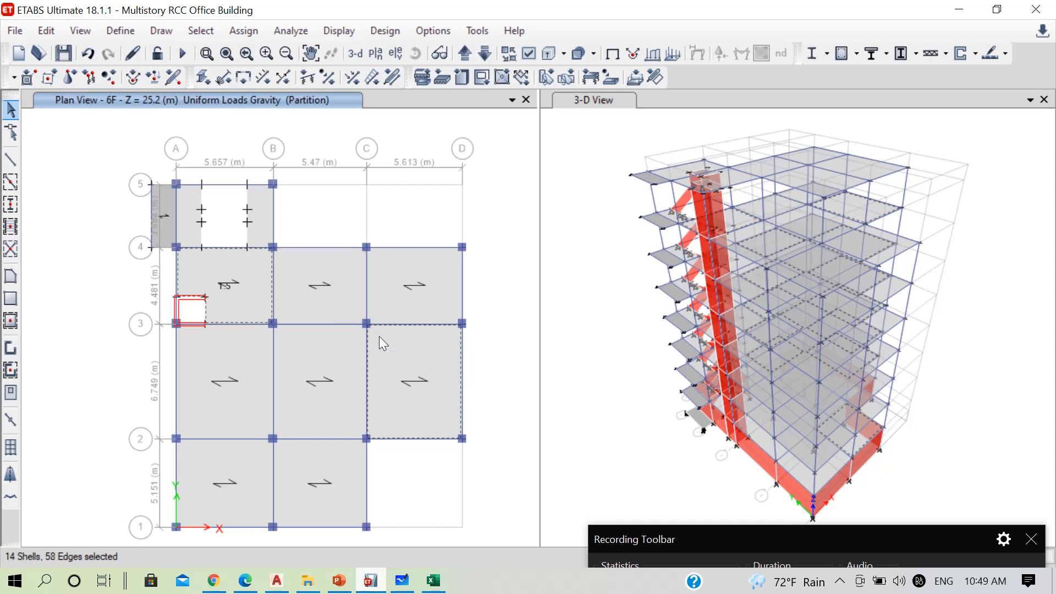
{"action": "left_click", "coordinate": [417, 342]}
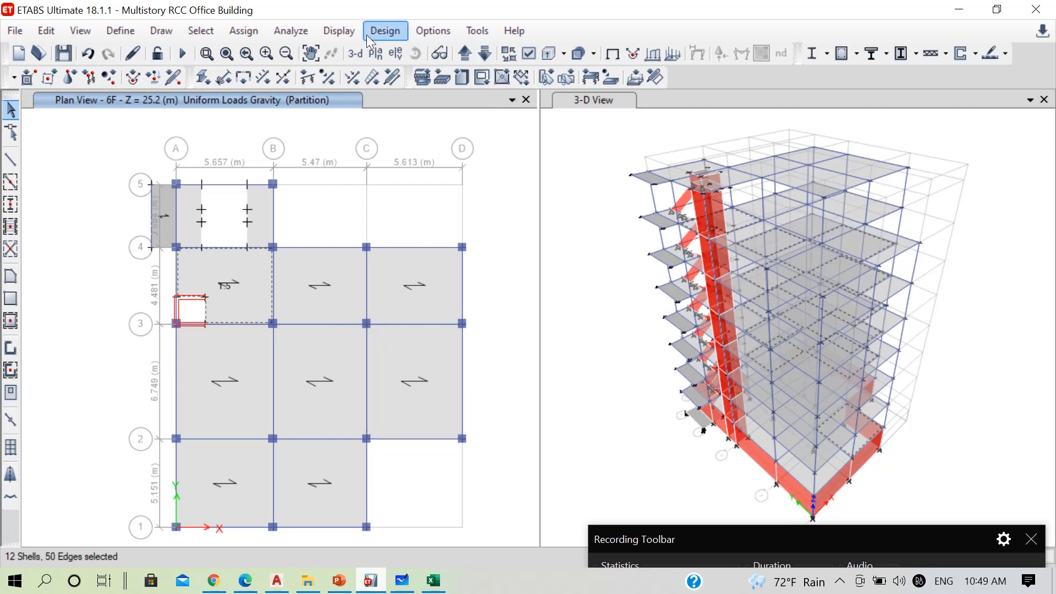
Assign a uniform LiveN shell load of 1.5 kN/m² to the selected slab panels, replacing existing loads
{"action": "left_click", "coordinate": [244, 30]}
{"action": "mouse_move", "coordinate": [448, 206]}
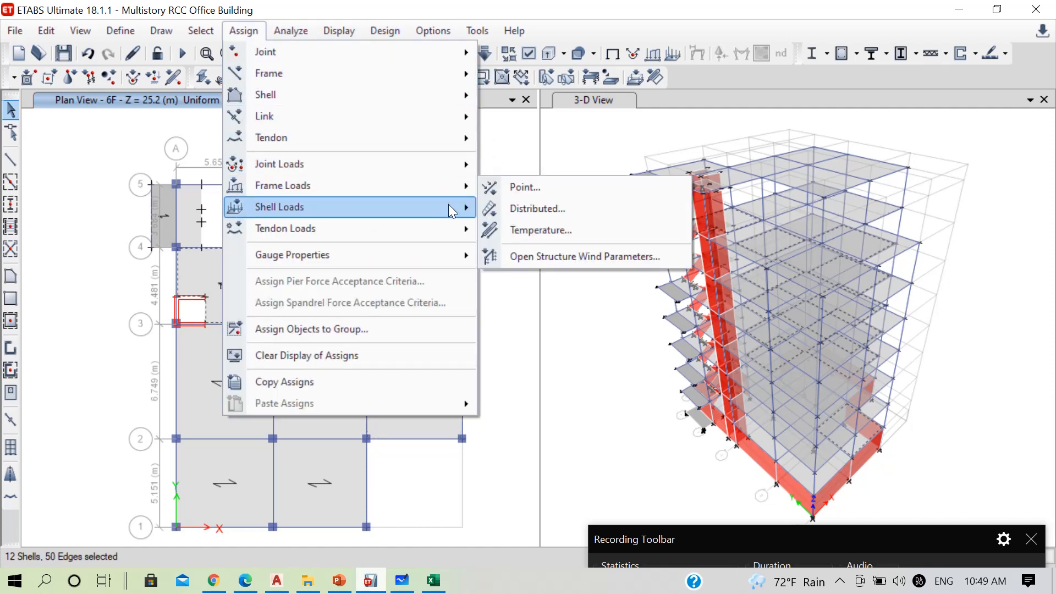
{"action": "left_click", "coordinate": [542, 235]}
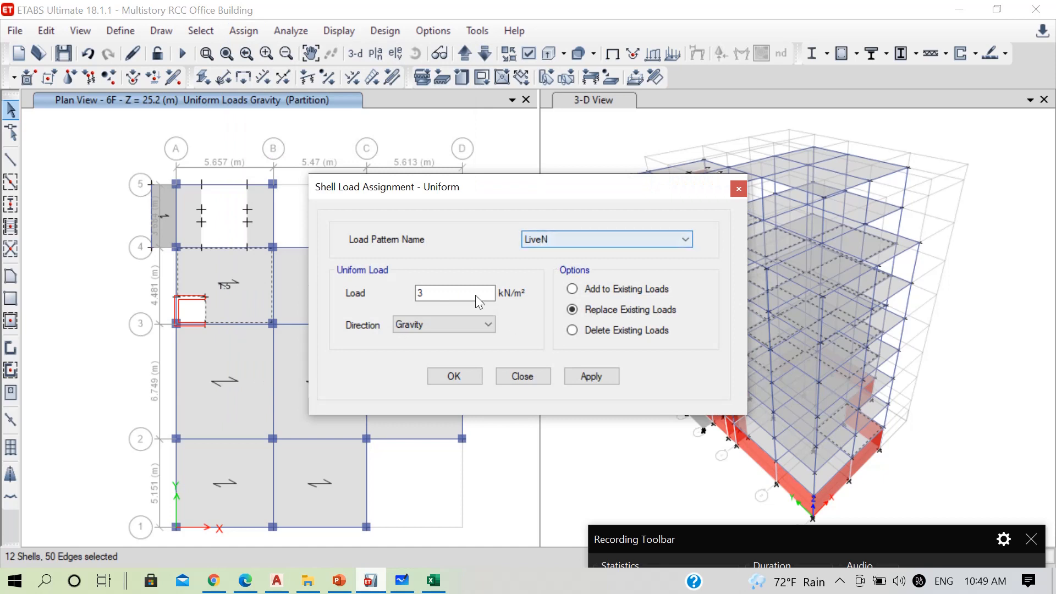
{"action": "double_click", "coordinate": [447, 293]}
{"action": "type", "text": "1.5"}
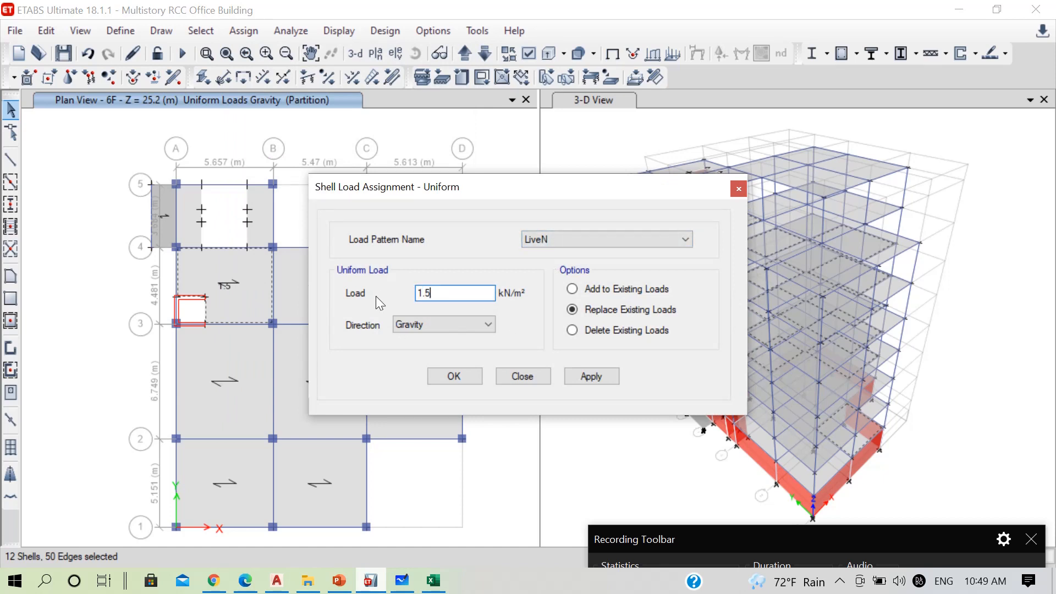
{"action": "left_click", "coordinate": [477, 379]}
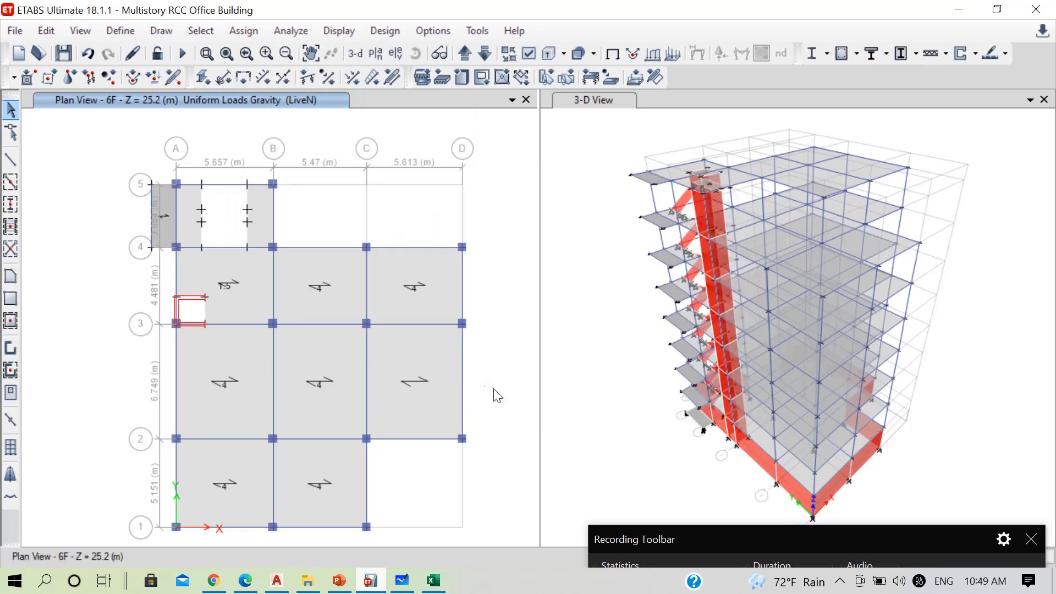
Consult the store room area on the architectural plan and the live load slide, and select slab panel C–D/2–3 on the 6F plan
{"action": "left_click", "coordinate": [274, 583]}
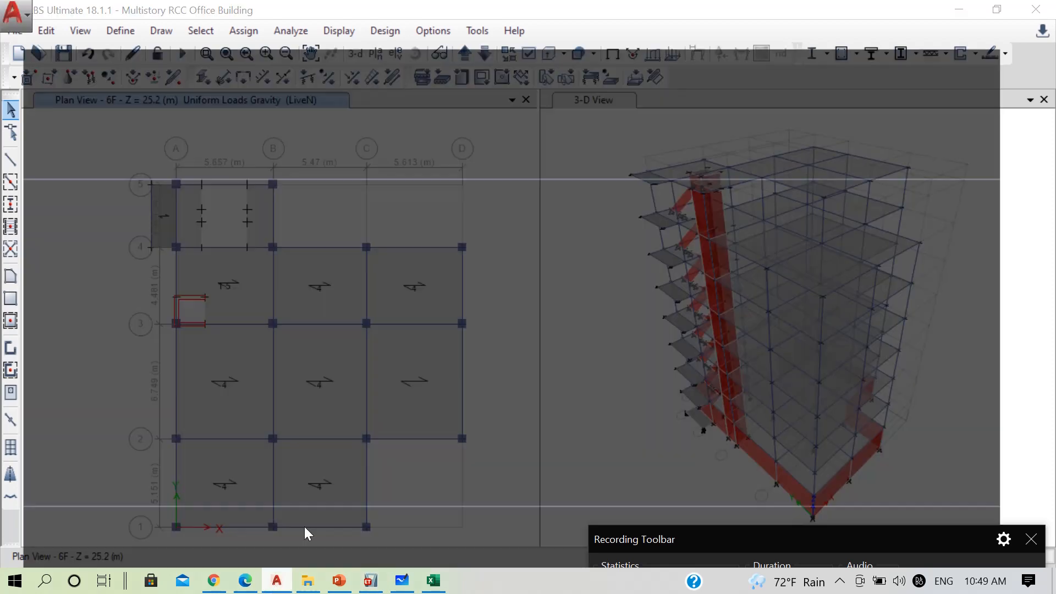
{"action": "scroll", "coordinate": [260, 338], "scroll_direction": "up", "scroll_amount": 2}
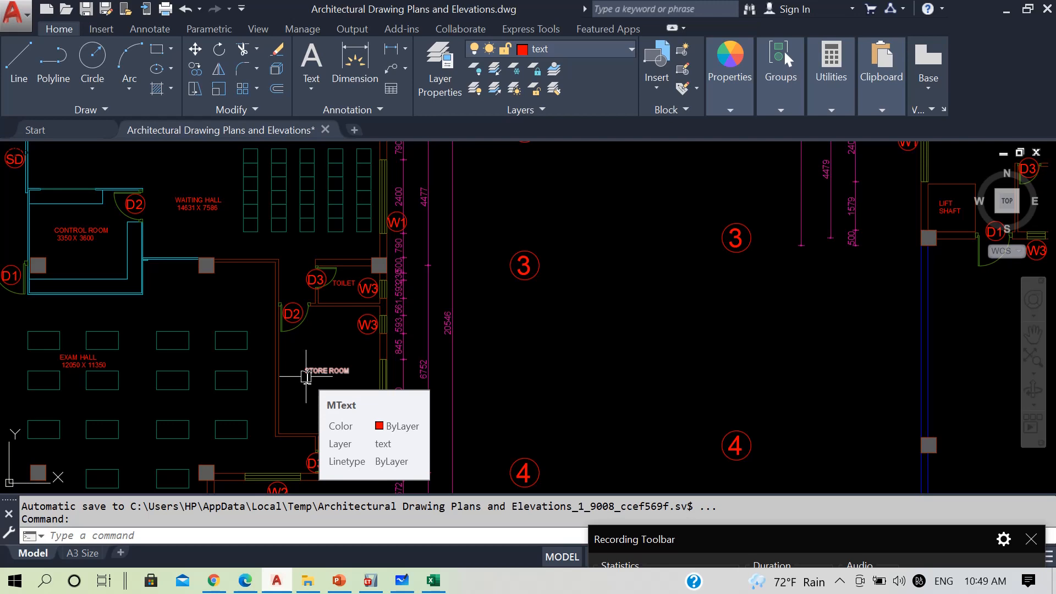
{"action": "left_click", "coordinate": [1008, 10]}
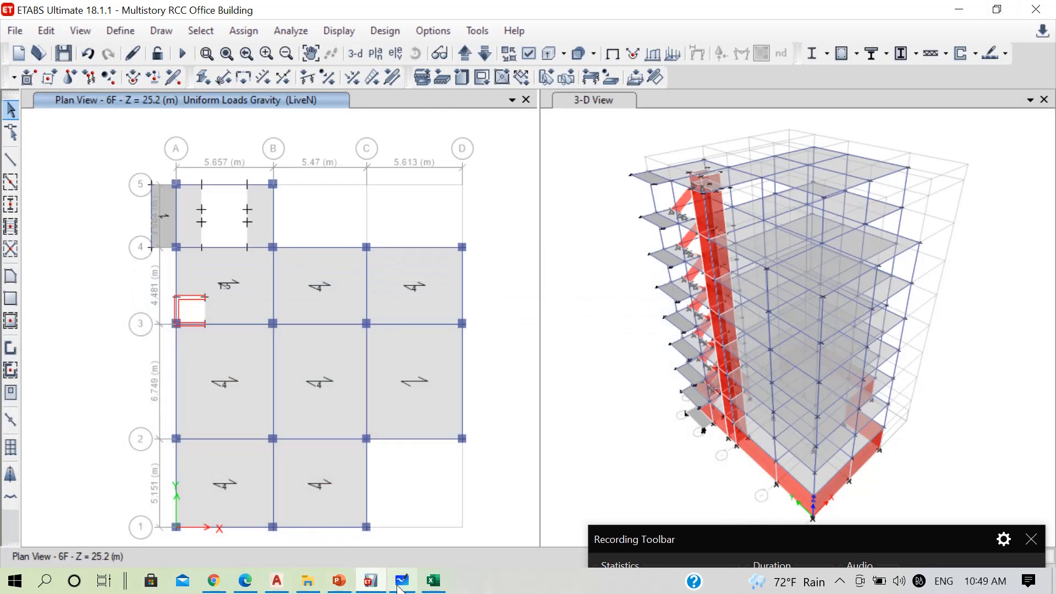
{"action": "left_click", "coordinate": [339, 580]}
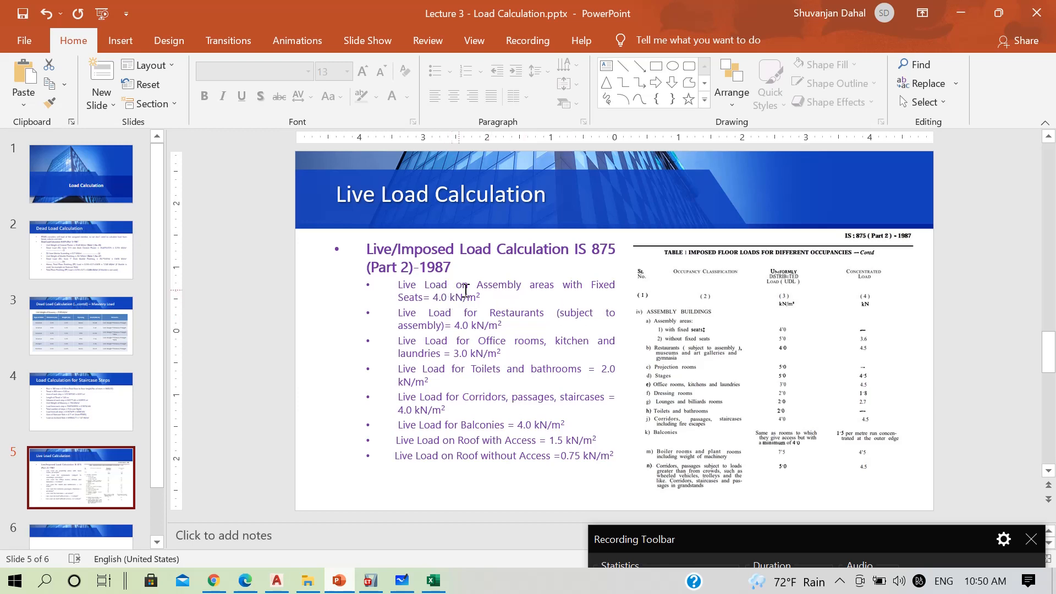
{"action": "left_click", "coordinate": [961, 14]}
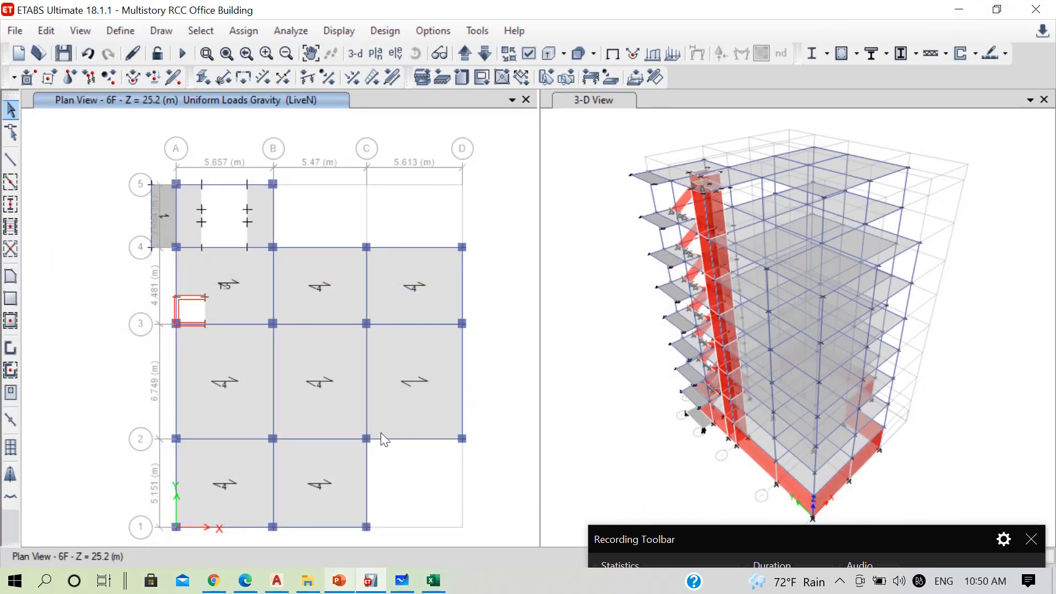
{"action": "left_click", "coordinate": [468, 54]}
{"action": "left_click", "coordinate": [482, 54]}
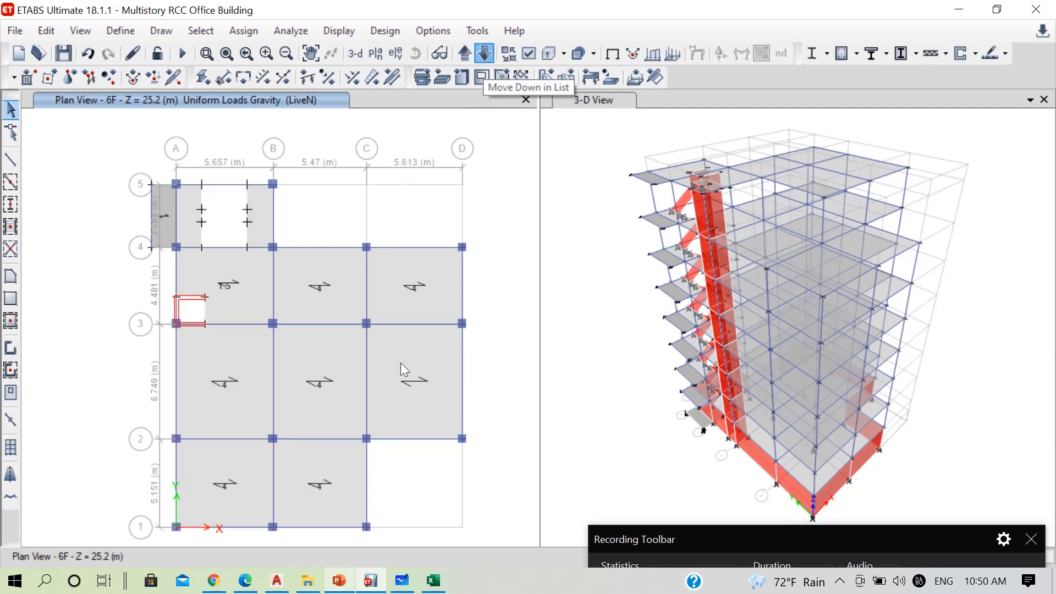
{"action": "left_click", "coordinate": [401, 363]}
Add slab panel C–D/2–3 on each plan from 5F down to PL to the selection
{"action": "left_click", "coordinate": [484, 54]}
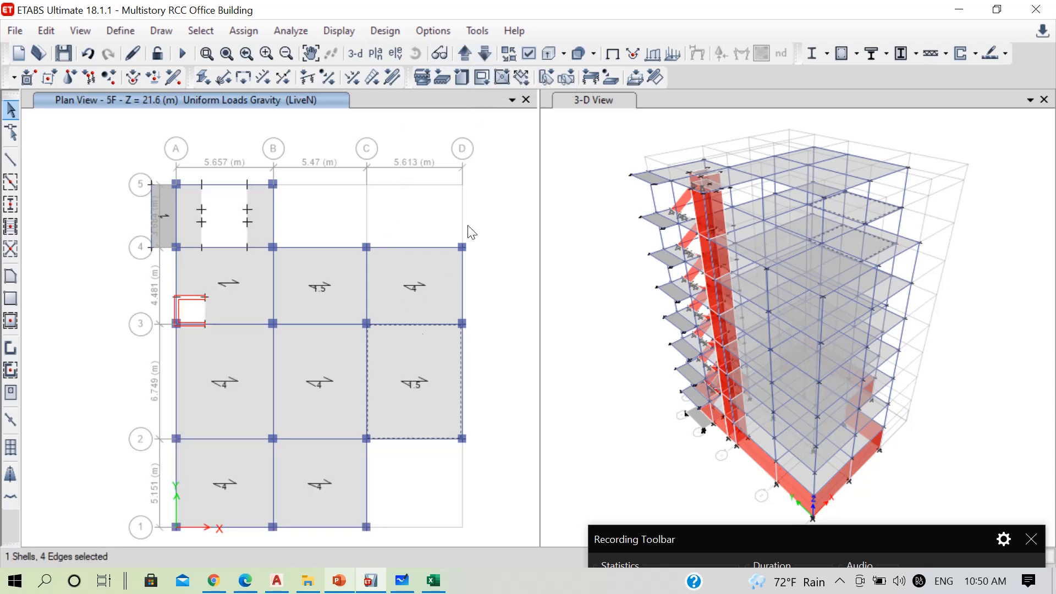
{"action": "left_click", "coordinate": [485, 53]}
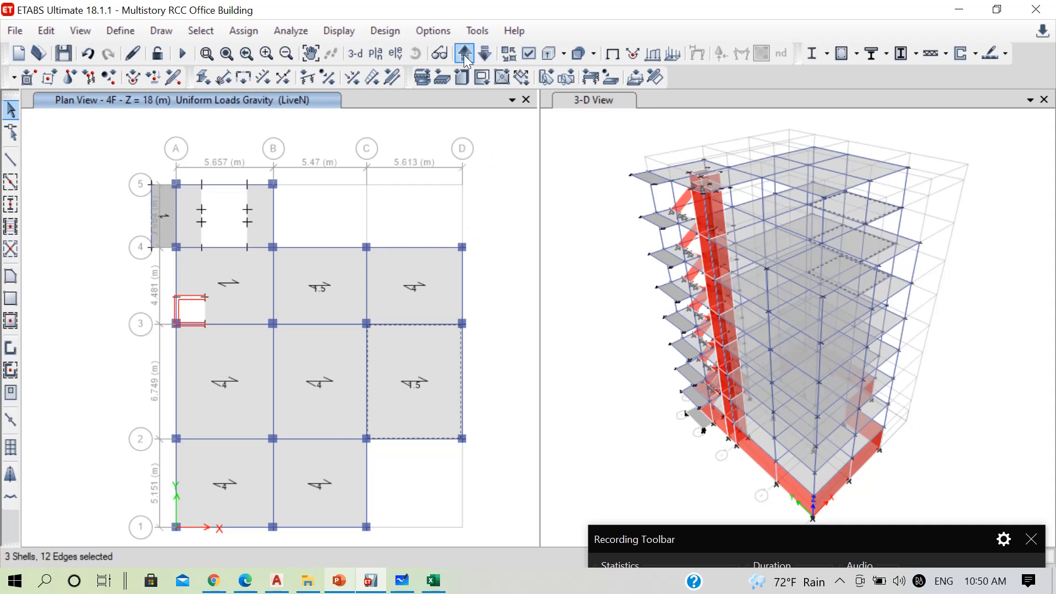
{"action": "left_click", "coordinate": [484, 53]}
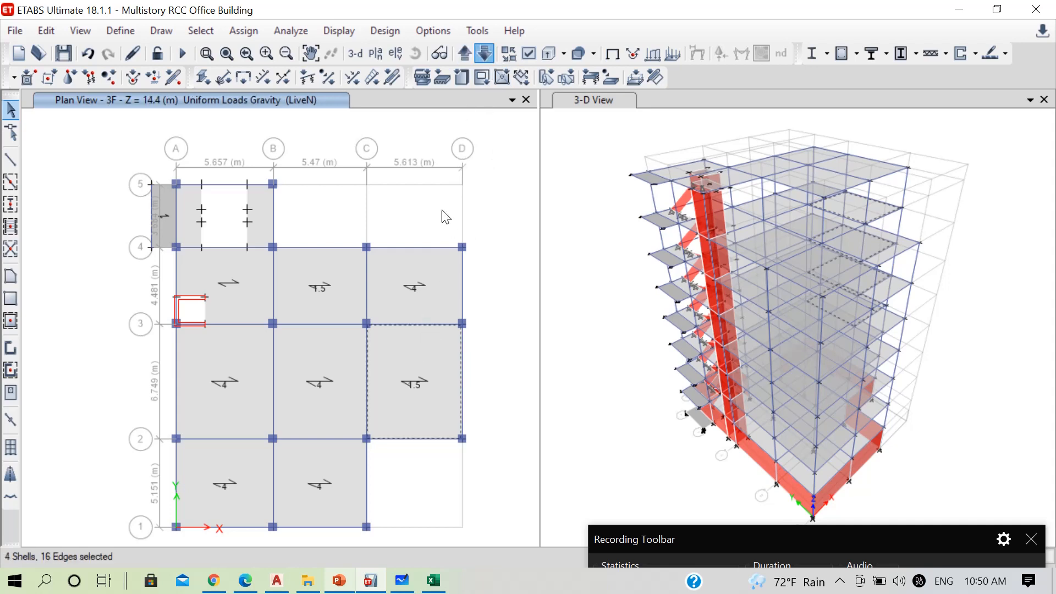
{"action": "left_click", "coordinate": [484, 54]}
{"action": "left_click", "coordinate": [484, 54]}
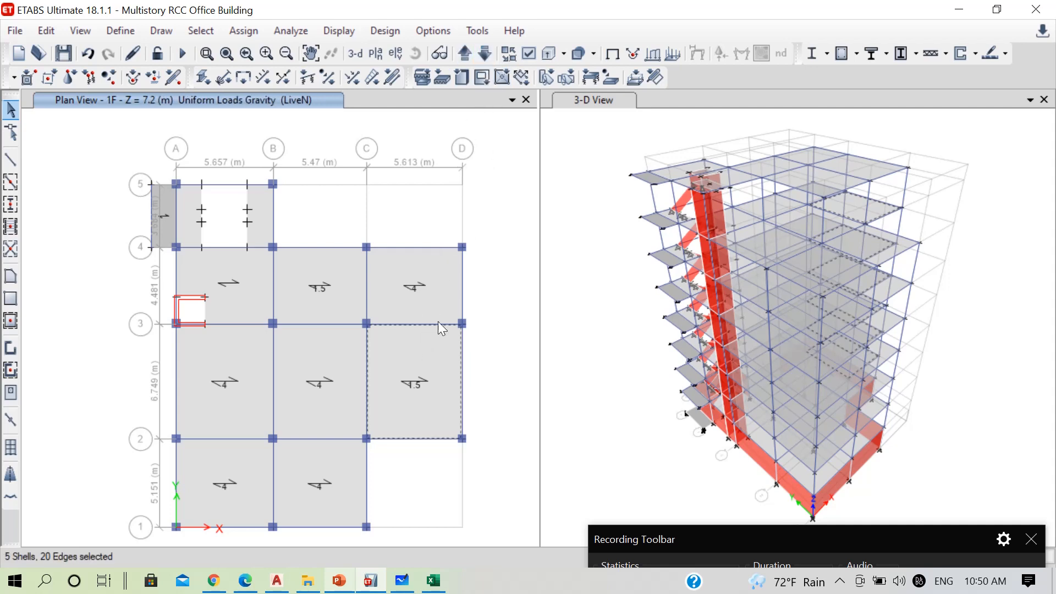
{"action": "left_click", "coordinate": [484, 54]}
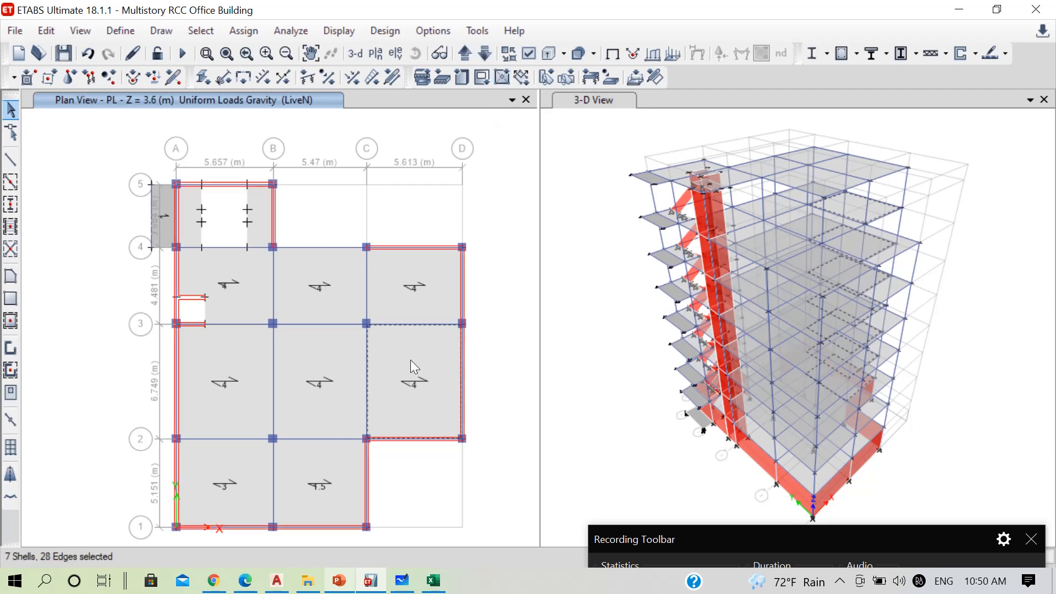
Assign a uniform LiveSto shell load of 4 kN/m² to the selected C–D/2–3 slab panels
{"action": "left_click", "coordinate": [234, 31]}
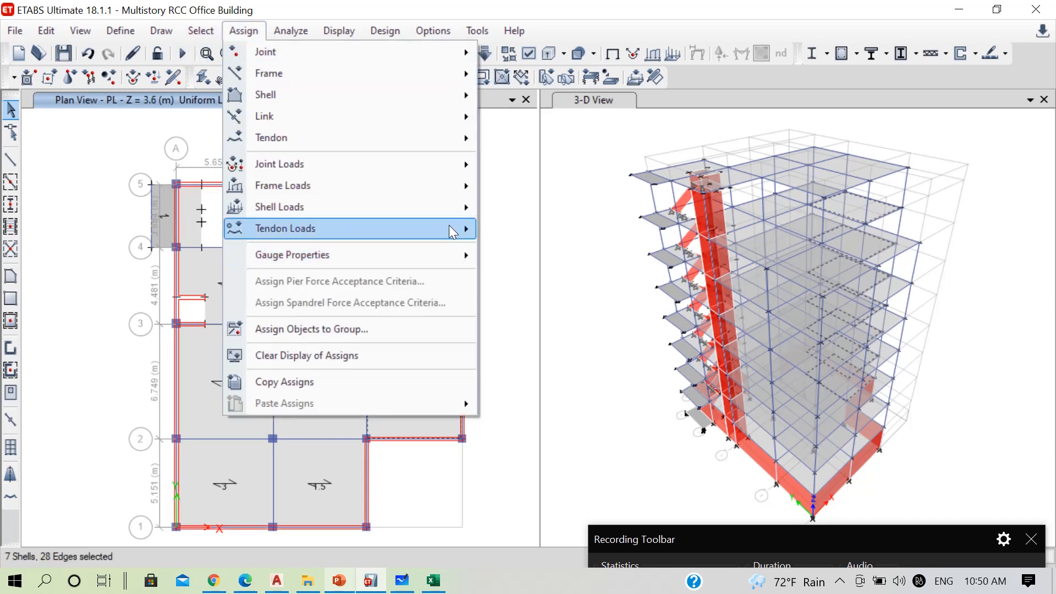
{"action": "mouse_move", "coordinate": [443, 208]}
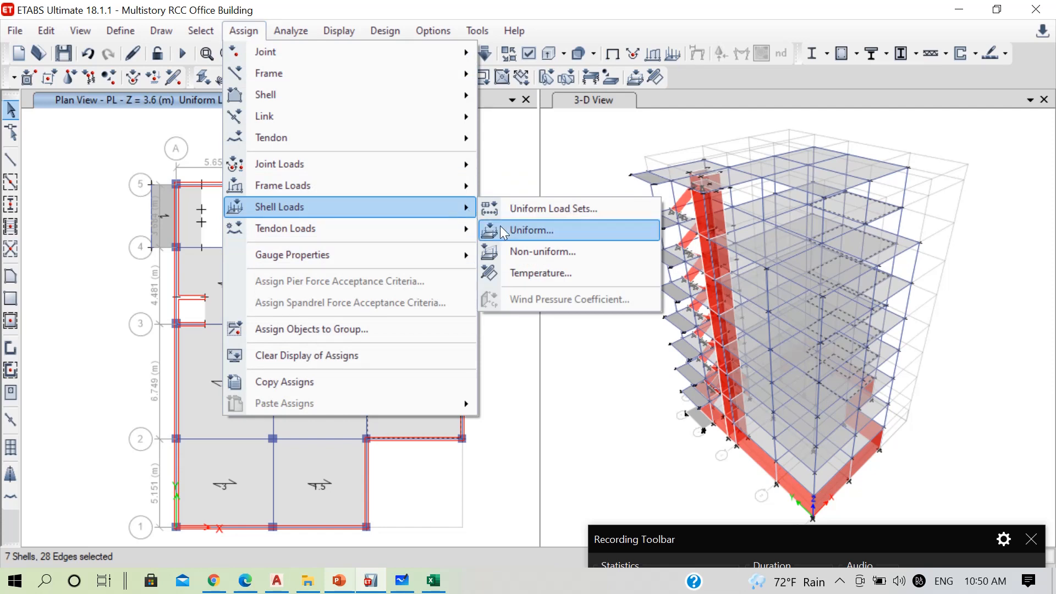
{"action": "left_click", "coordinate": [502, 230]}
{"action": "left_click", "coordinate": [554, 239]}
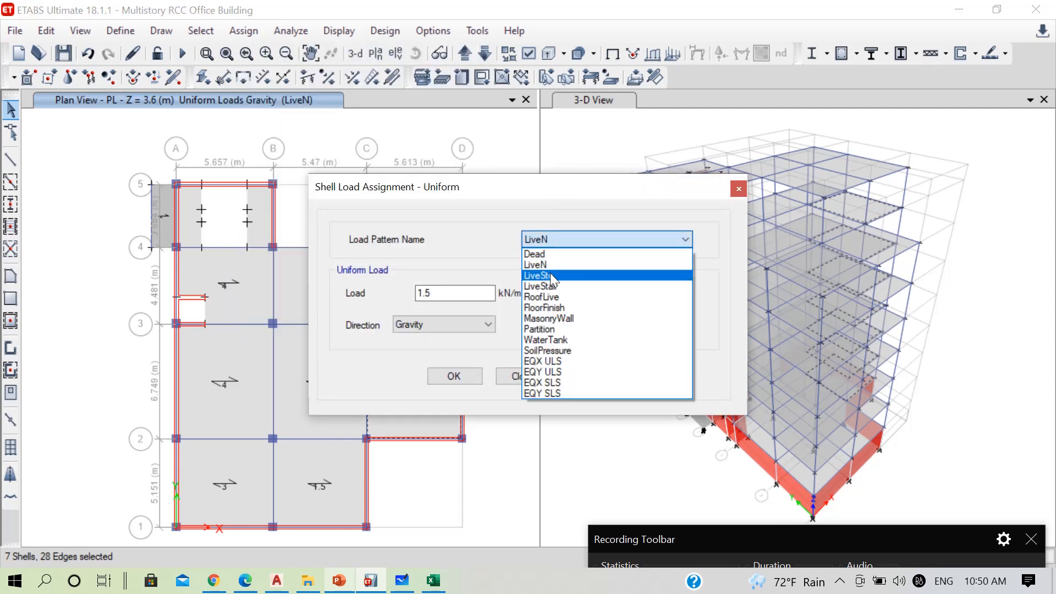
{"action": "left_click", "coordinate": [550, 275]}
{"action": "double_click", "coordinate": [455, 292]}
{"action": "type", "text": "4"}
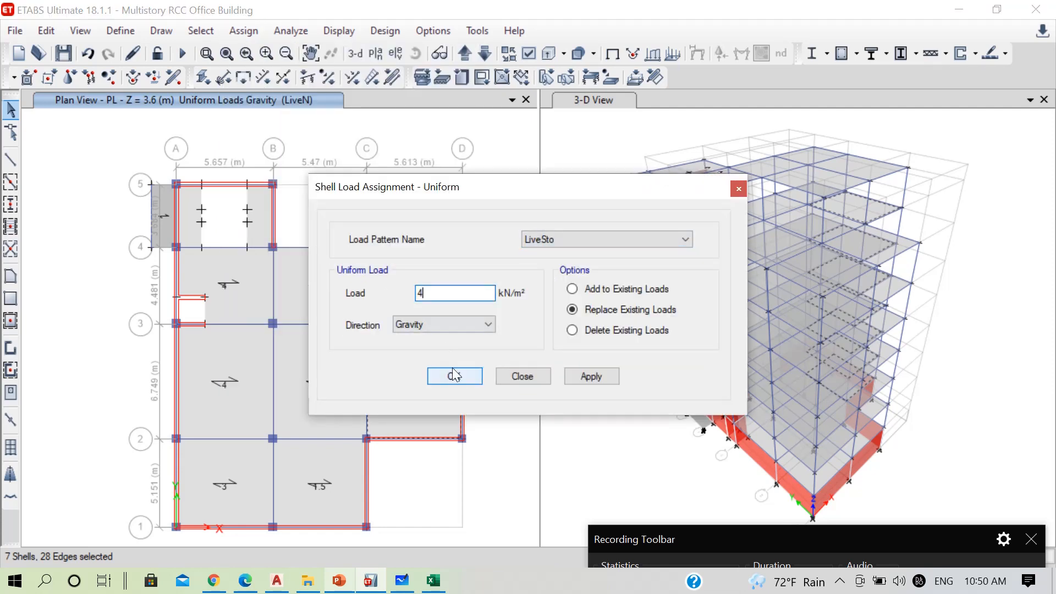
{"action": "left_click", "coordinate": [454, 376]}
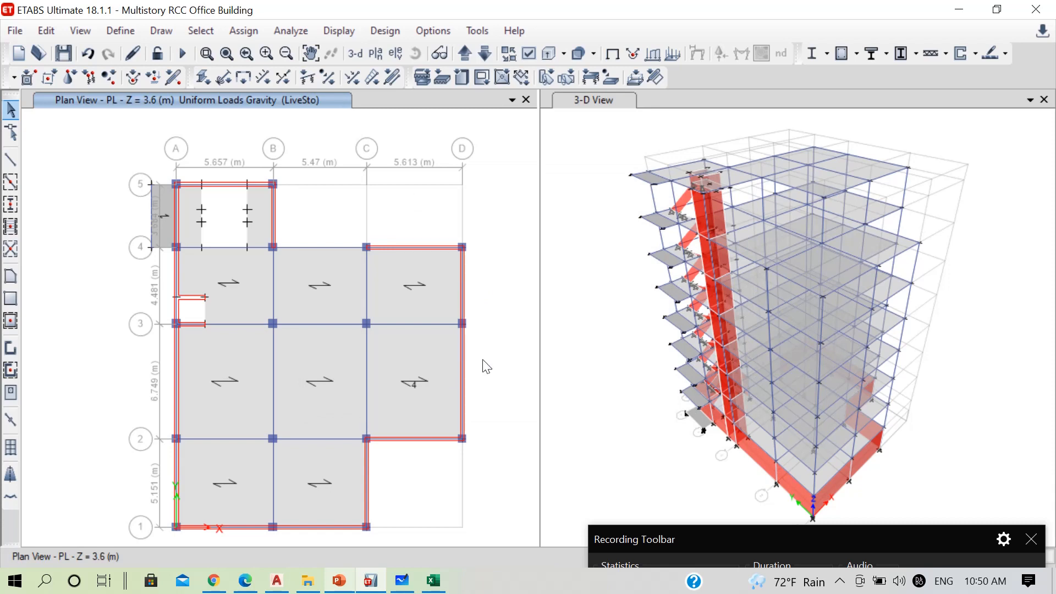
Select slab panels A–B/4–5, A–B/3–4, B–C/3–4, B–C/2–3, C–D/2–3 and C–D/3–4 on the 7F plan
{"action": "left_click", "coordinate": [484, 53]}
{"action": "left_click", "coordinate": [484, 53]}
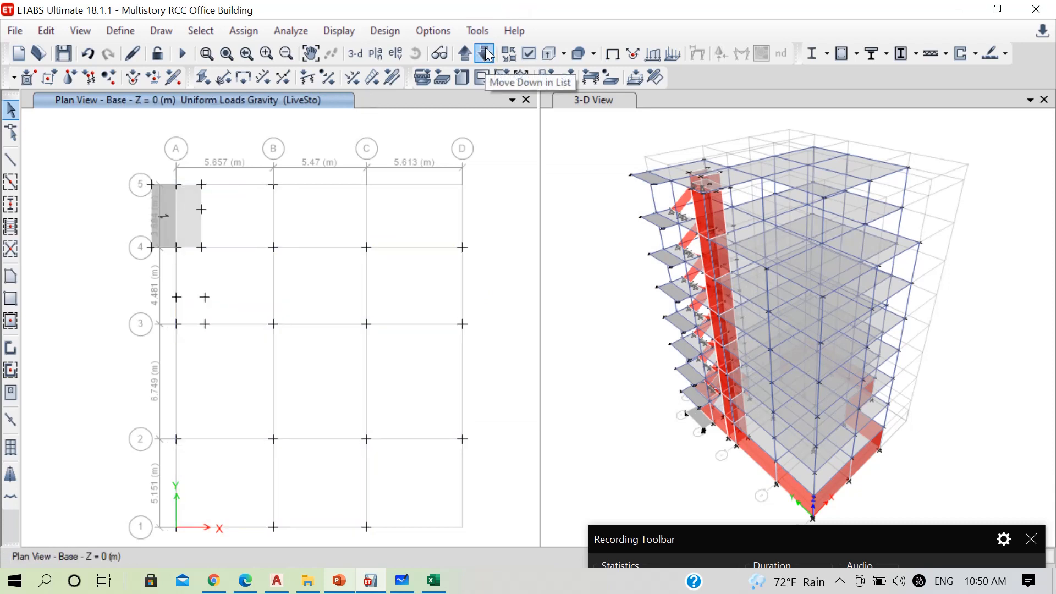
{"action": "left_click", "coordinate": [485, 53]}
{"action": "left_click", "coordinate": [484, 54]}
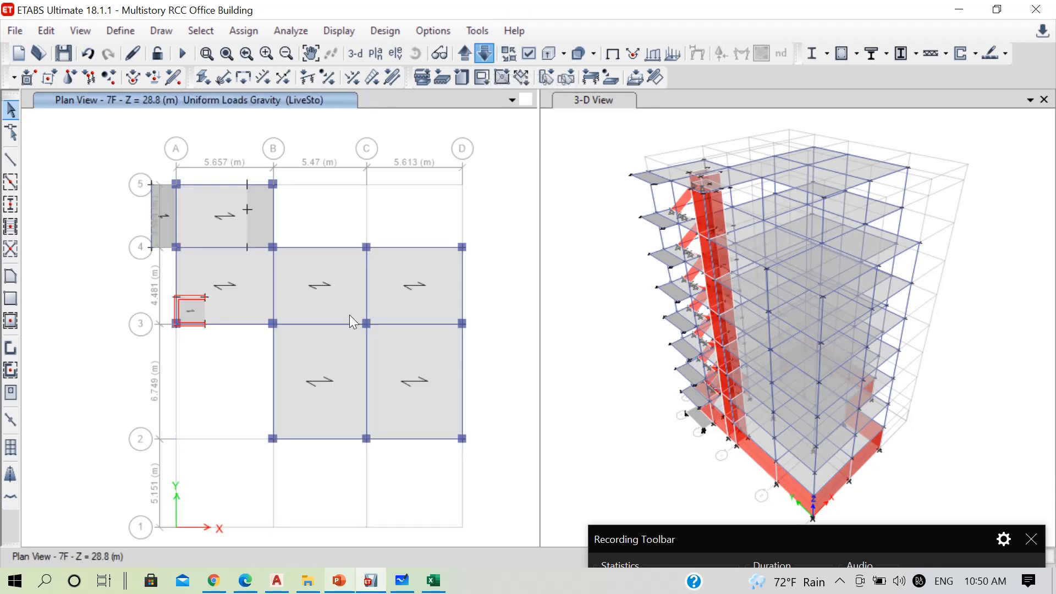
{"action": "left_click", "coordinate": [210, 220]}
{"action": "left_click", "coordinate": [195, 279]}
{"action": "left_click", "coordinate": [294, 297]}
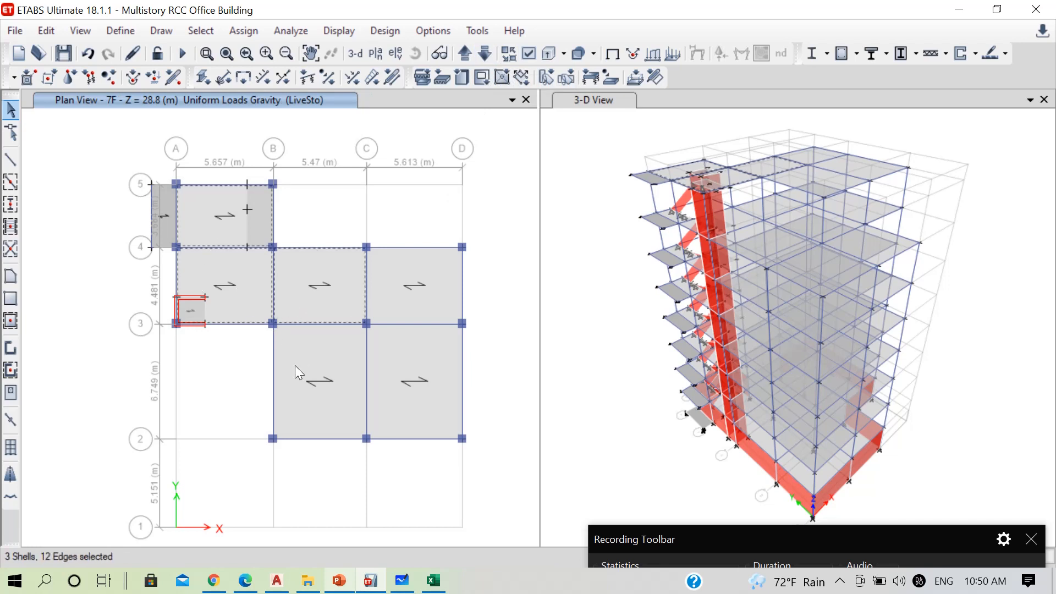
{"action": "left_click", "coordinate": [295, 365]}
{"action": "left_click", "coordinate": [411, 372]}
{"action": "left_click", "coordinate": [409, 296]}
Assign a uniform RoofLive shell load of 1.5 kN/m² to the selected 7F slab panels, replacing existing loads
{"action": "left_click", "coordinate": [242, 31]}
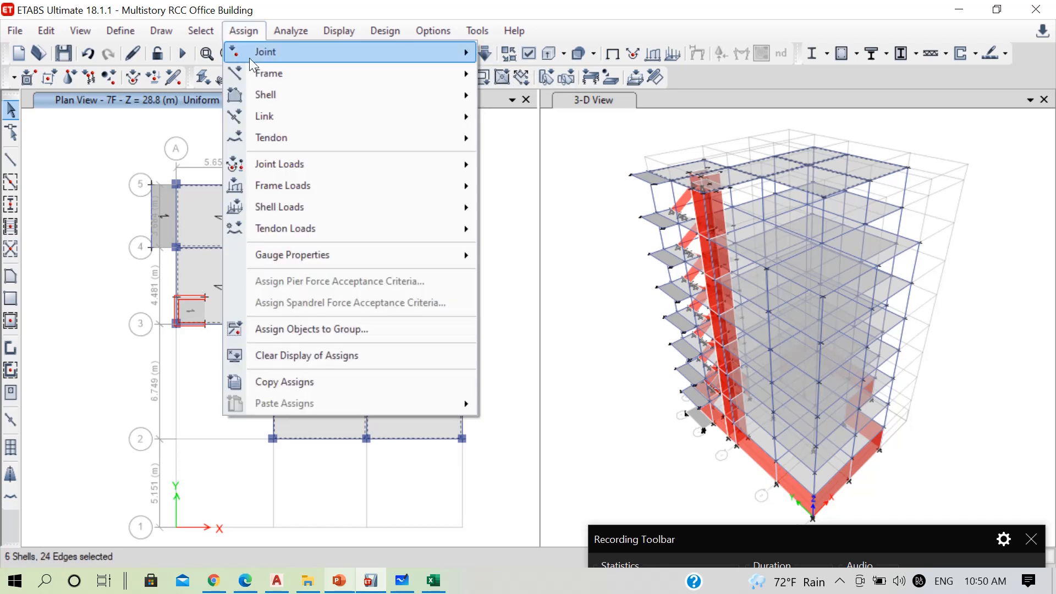
{"action": "mouse_move", "coordinate": [438, 209]}
{"action": "left_click", "coordinate": [510, 228]}
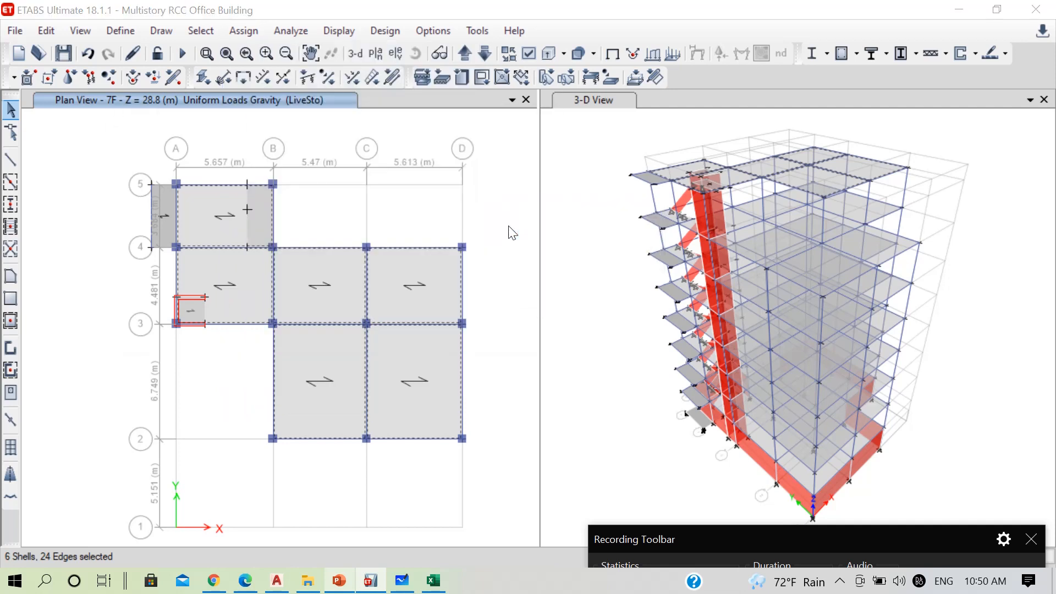
{"action": "double_click", "coordinate": [455, 290]}
{"action": "type", "text": "1."}
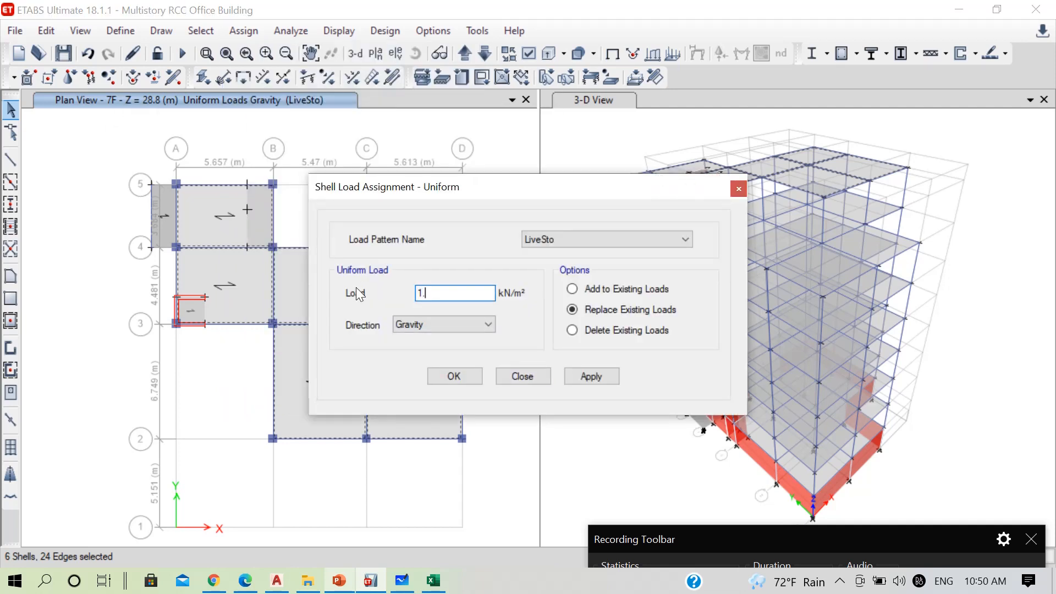
{"action": "type", "text": "5"}
{"action": "left_click", "coordinate": [549, 242]}
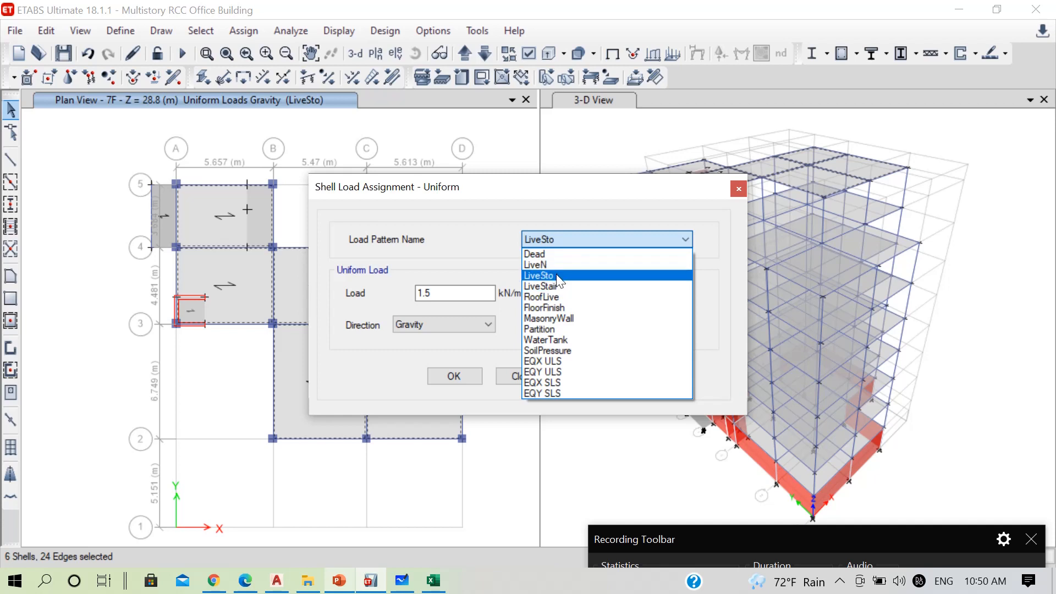
{"action": "left_click", "coordinate": [547, 297]}
{"action": "left_click", "coordinate": [467, 367]}
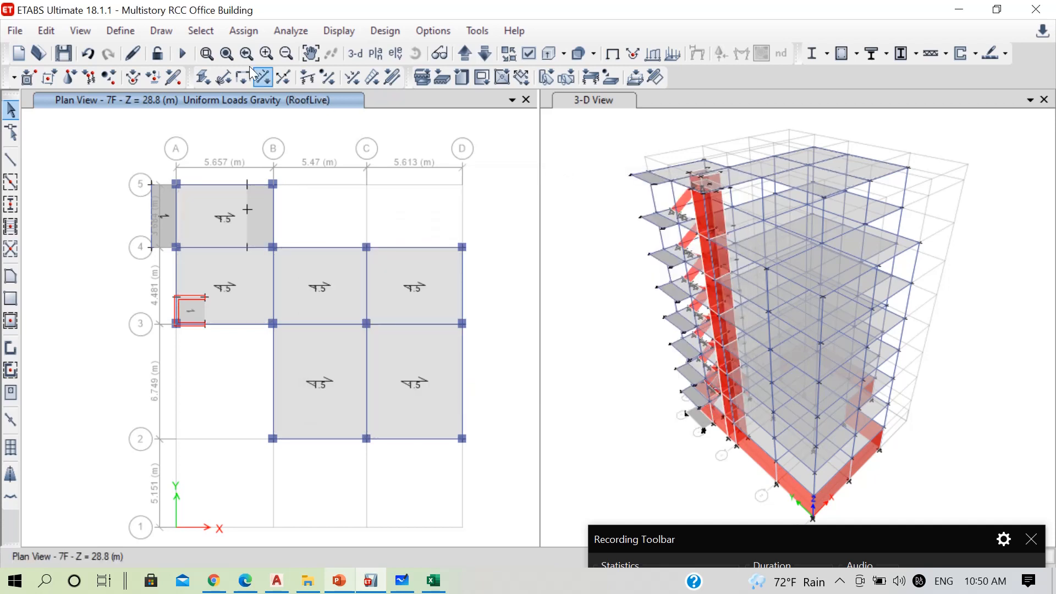
Select all slabs in the model that use the StairSlab section property
{"action": "left_click", "coordinate": [212, 31]}
{"action": "mouse_move", "coordinate": [347, 49]}
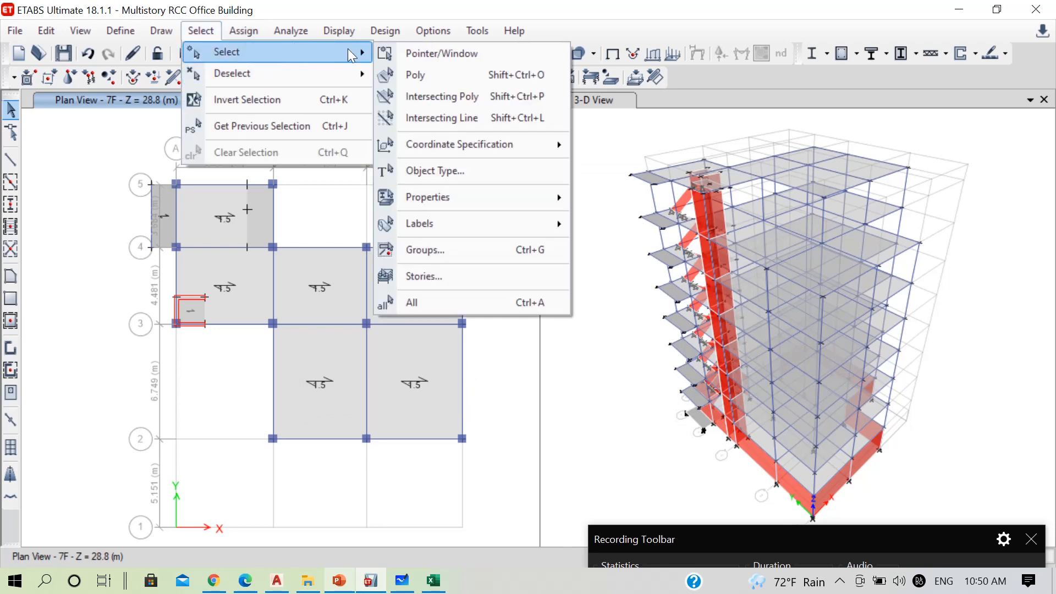
{"action": "mouse_move", "coordinate": [550, 195]}
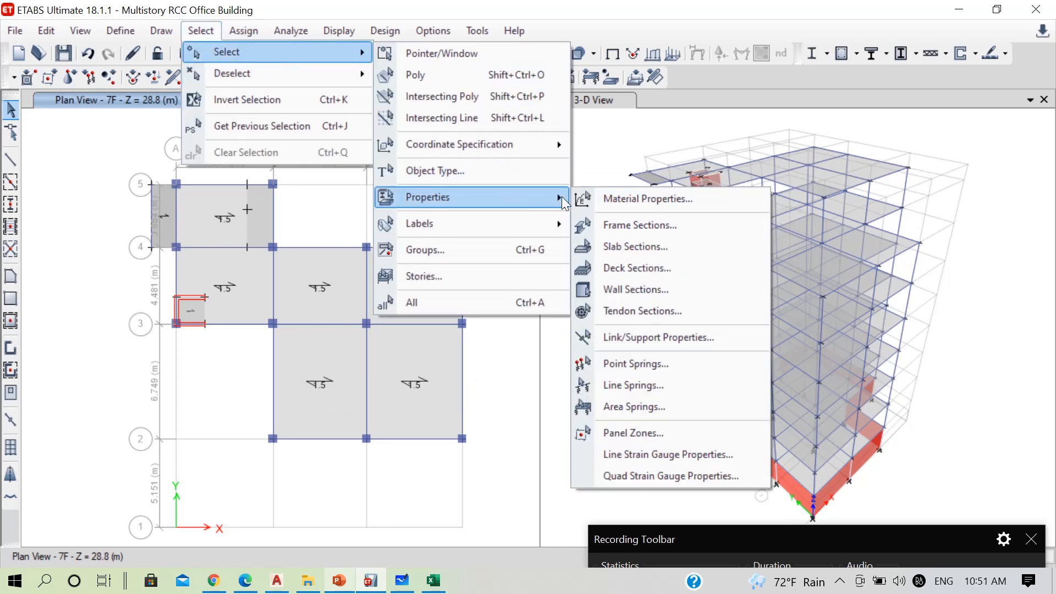
{"action": "left_click", "coordinate": [643, 245]}
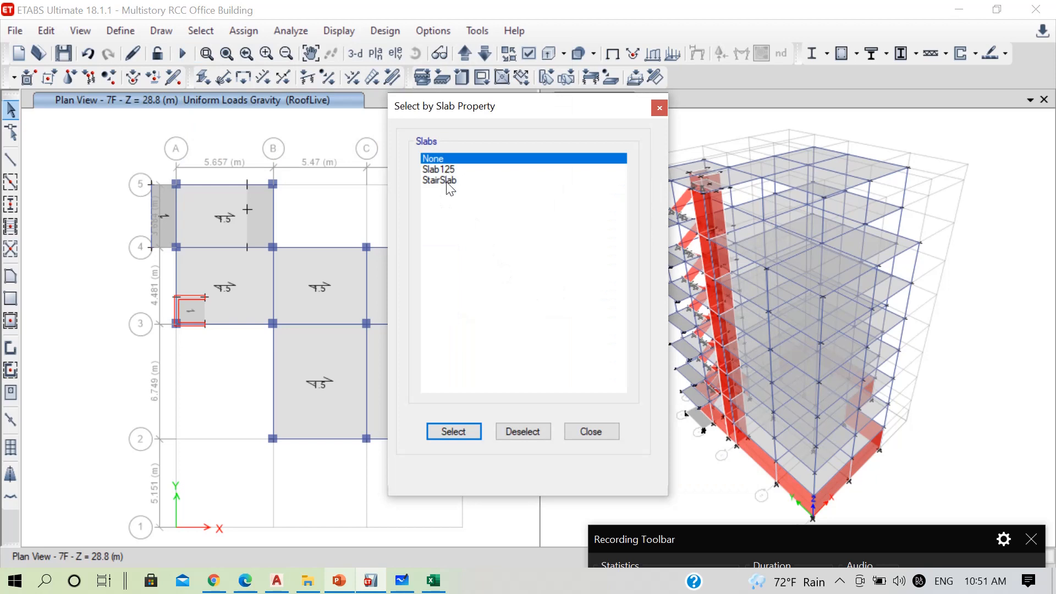
{"action": "left_click", "coordinate": [448, 179]}
{"action": "left_click", "coordinate": [478, 431]}
{"action": "left_click", "coordinate": [588, 431]}
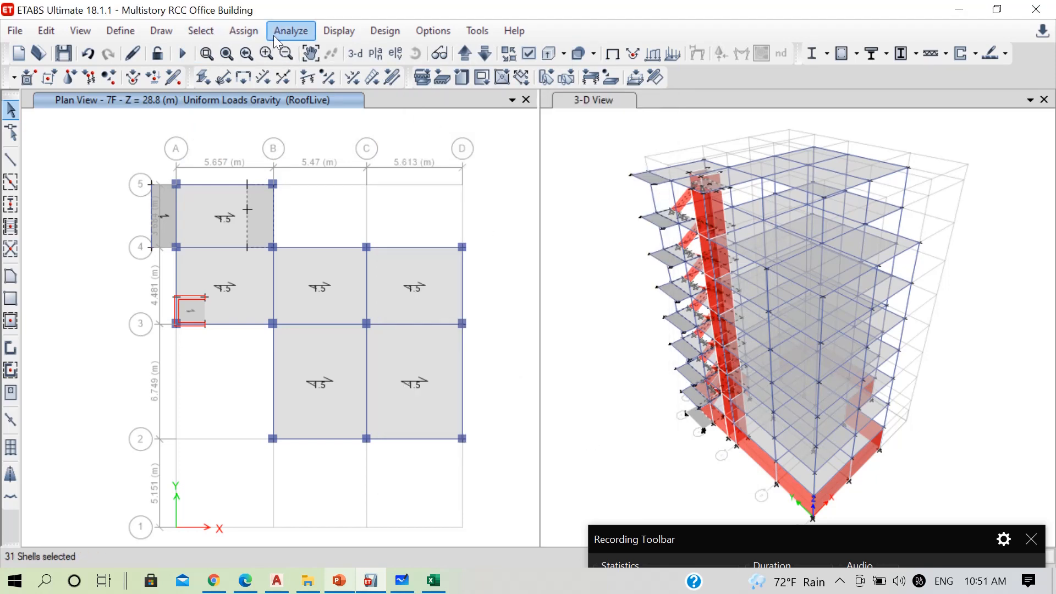
Assign a uniform LiveStair shell load of 4 kN/m² to the selected stair slabs and save the model
{"action": "left_click", "coordinate": [244, 31]}
{"action": "mouse_move", "coordinate": [345, 208]}
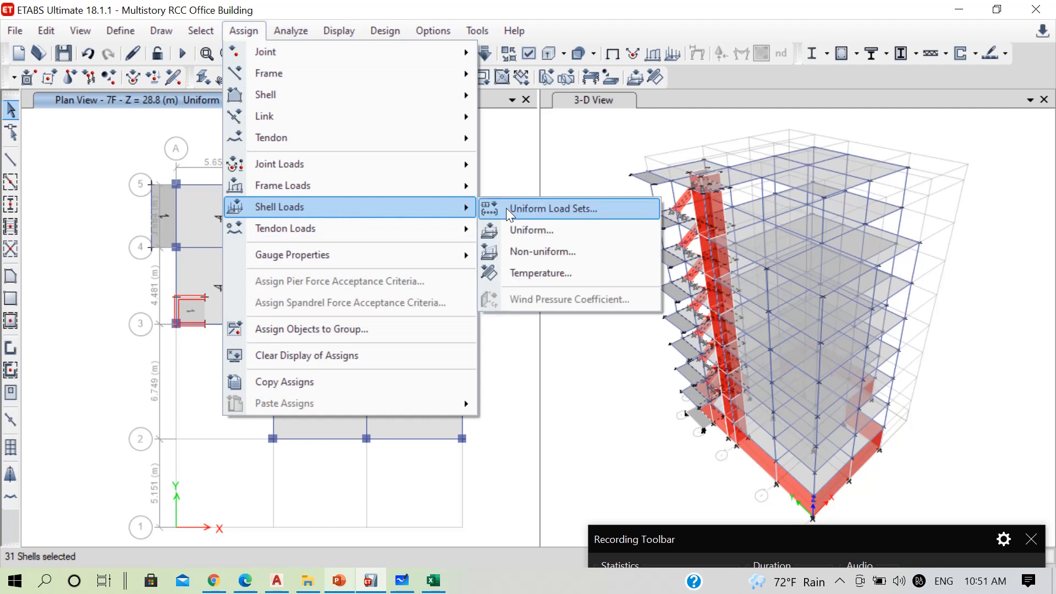
{"action": "left_click", "coordinate": [531, 230]}
{"action": "left_click", "coordinate": [556, 237]}
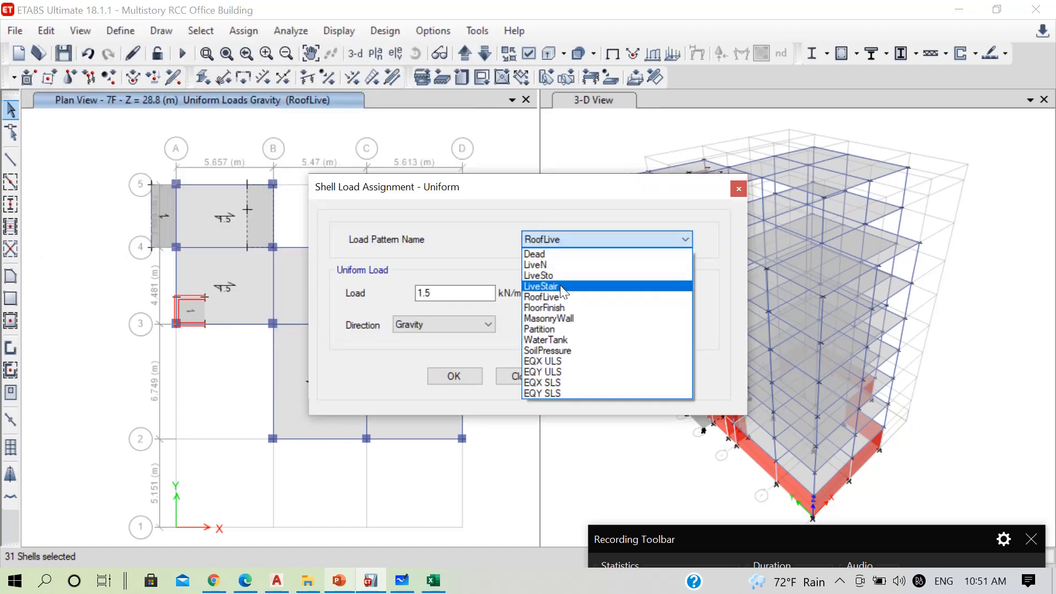
{"action": "left_click", "coordinate": [556, 285]}
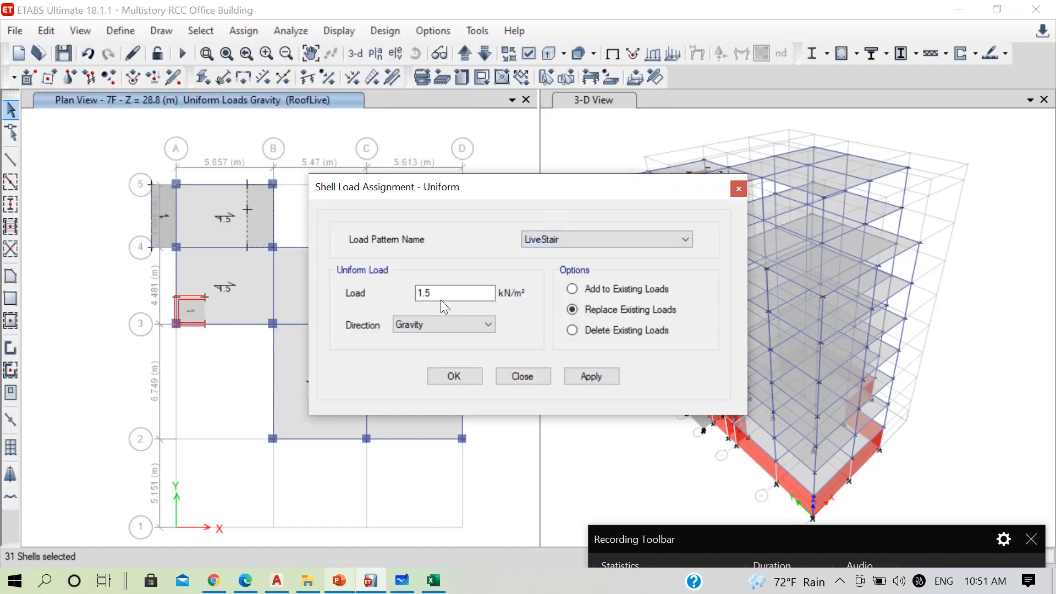
{"action": "left_click_drag", "start_coordinate": [489, 293], "coordinate": [362, 288]}
{"action": "type", "text": "4"}
{"action": "left_click", "coordinate": [459, 376]}
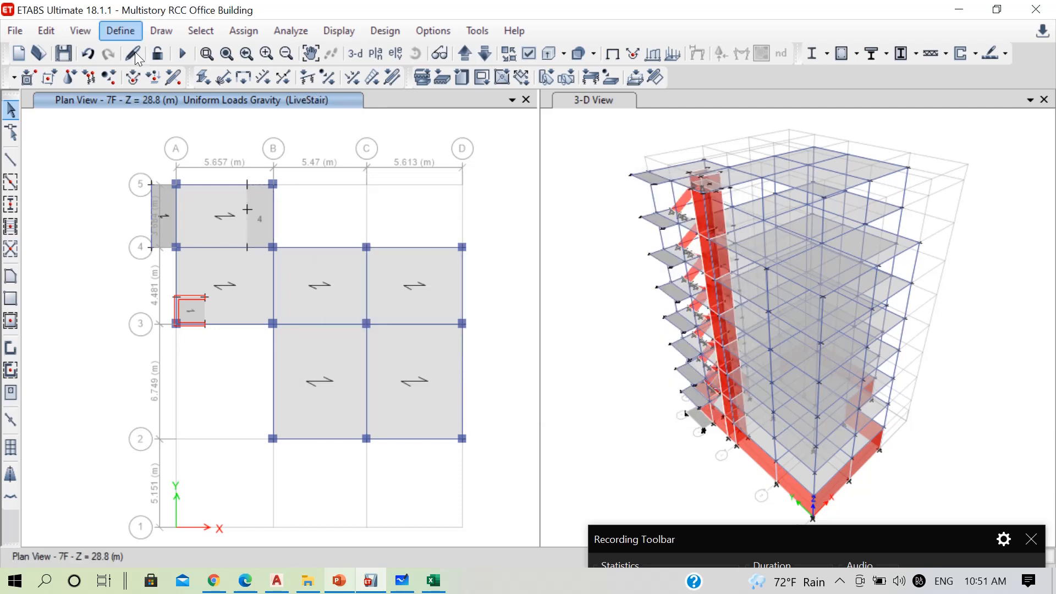
{"action": "left_click", "coordinate": [64, 54]}
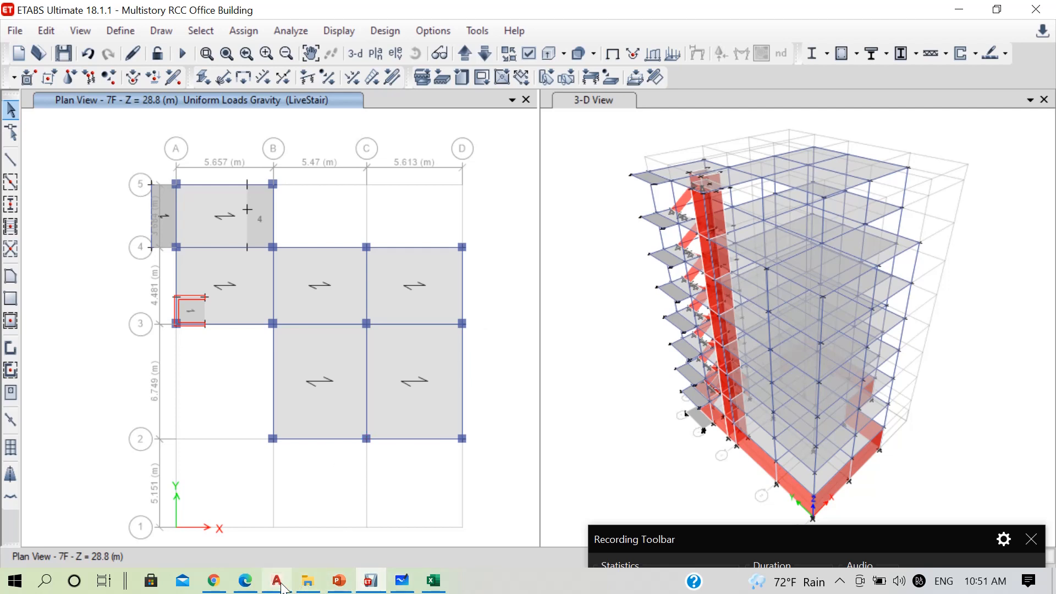
Consult the Dead Load Calculation slide in the PowerPoint lecture for the floor finishing loads, and return to ETABS
{"action": "left_click", "coordinate": [339, 581]}
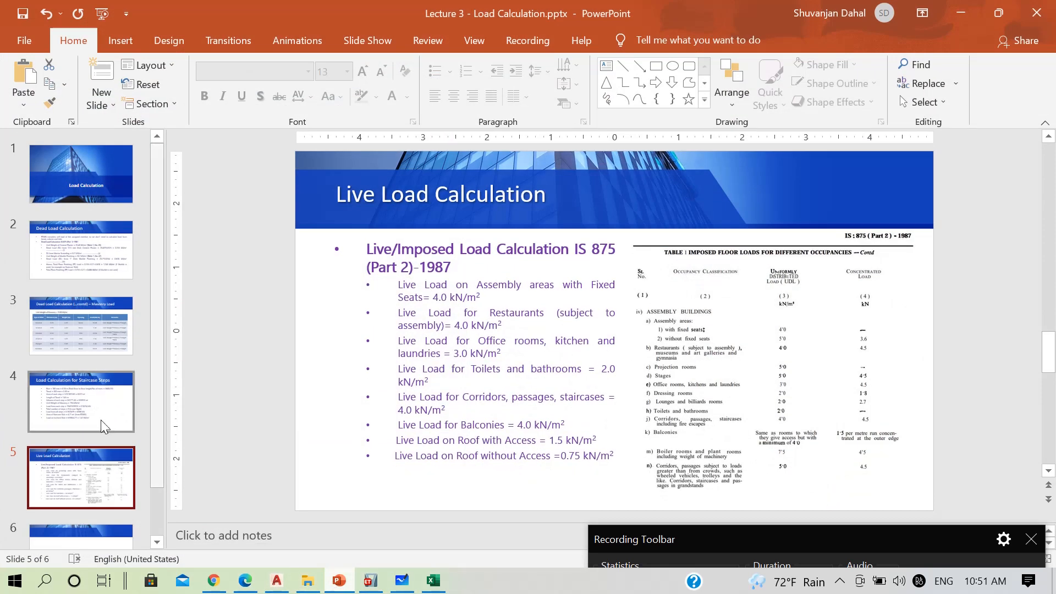
{"action": "left_click", "coordinate": [92, 239]}
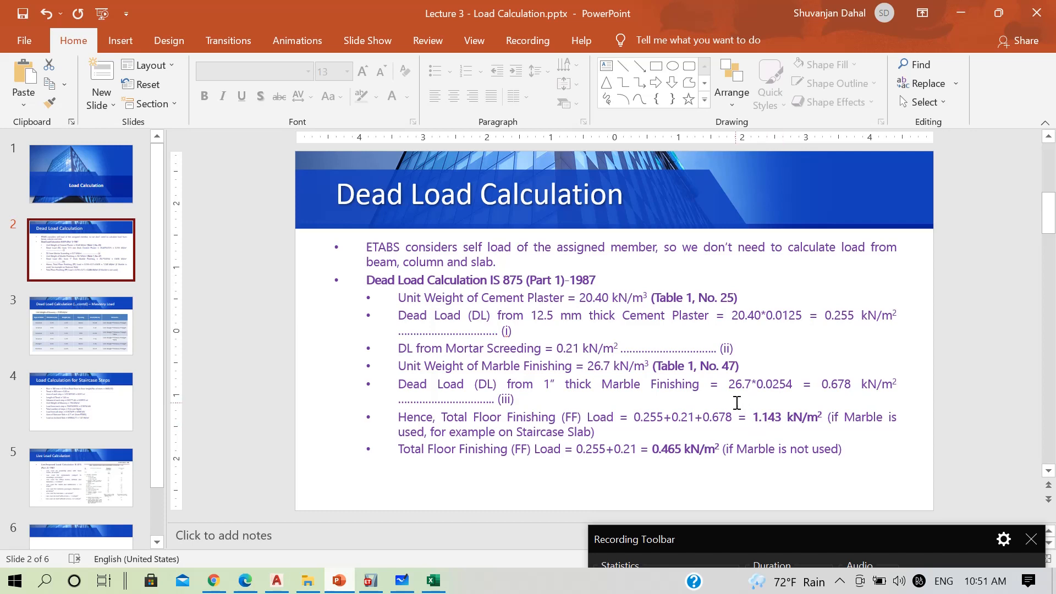
{"action": "left_click", "coordinate": [961, 14]}
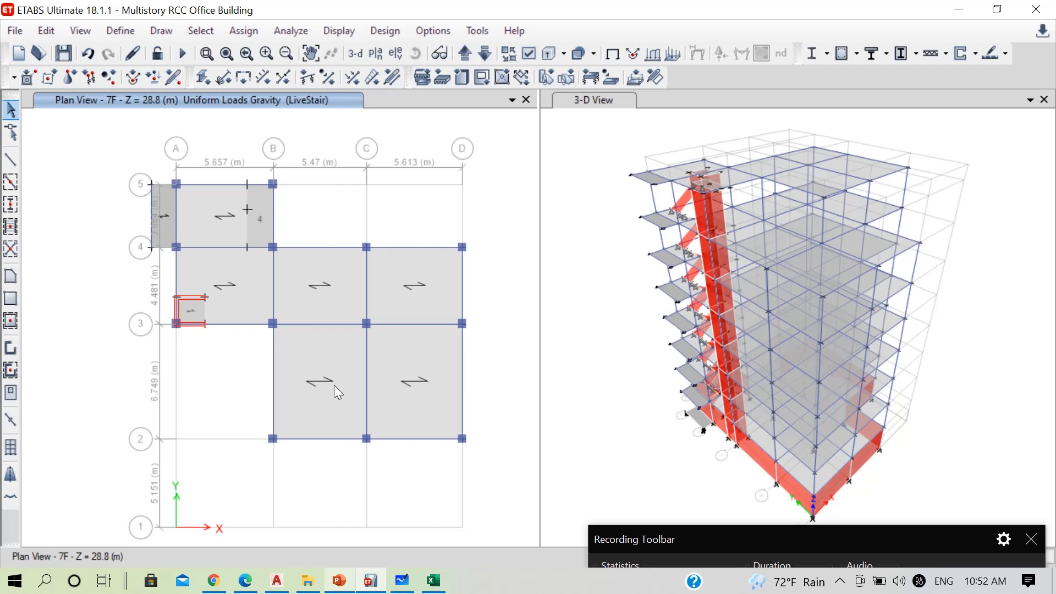
Select all slabs in the model that use the Slab125 and StairSlab section properties
{"action": "left_click", "coordinate": [484, 53]}
{"action": "left_click", "coordinate": [210, 34]}
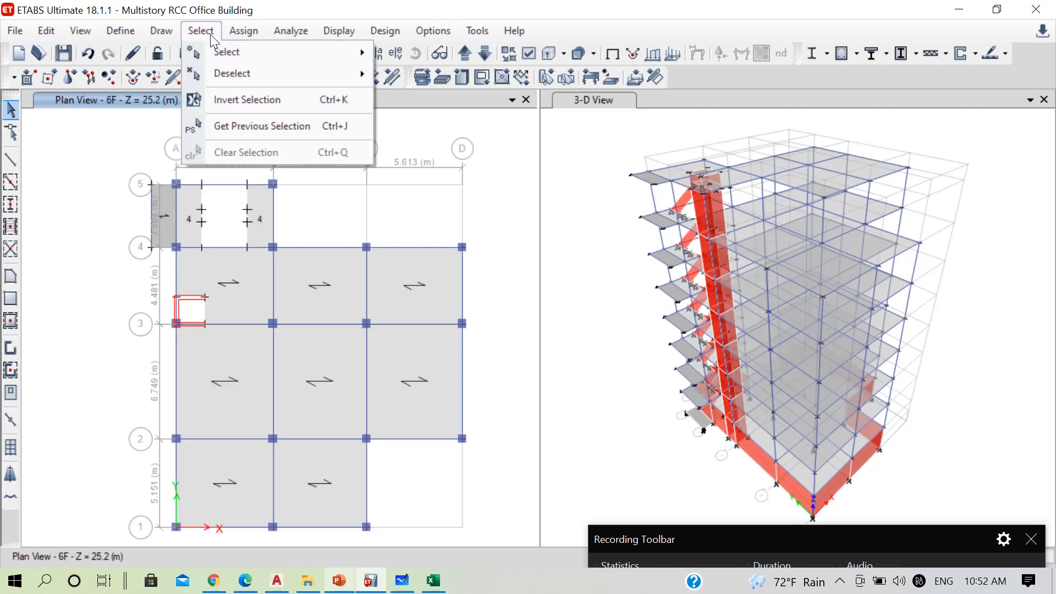
{"action": "mouse_move", "coordinate": [345, 56]}
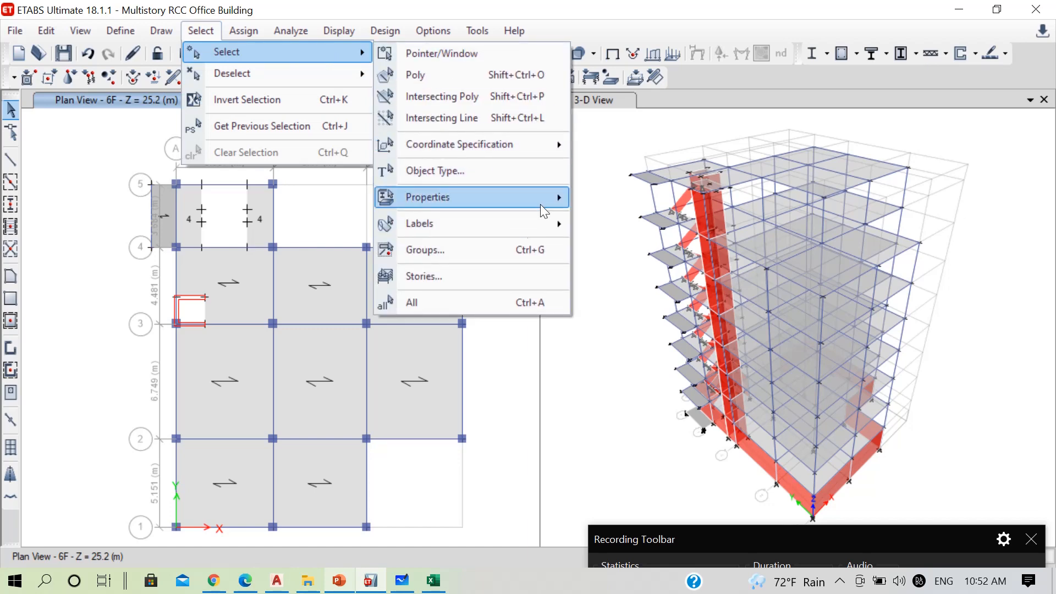
{"action": "mouse_move", "coordinate": [540, 203]}
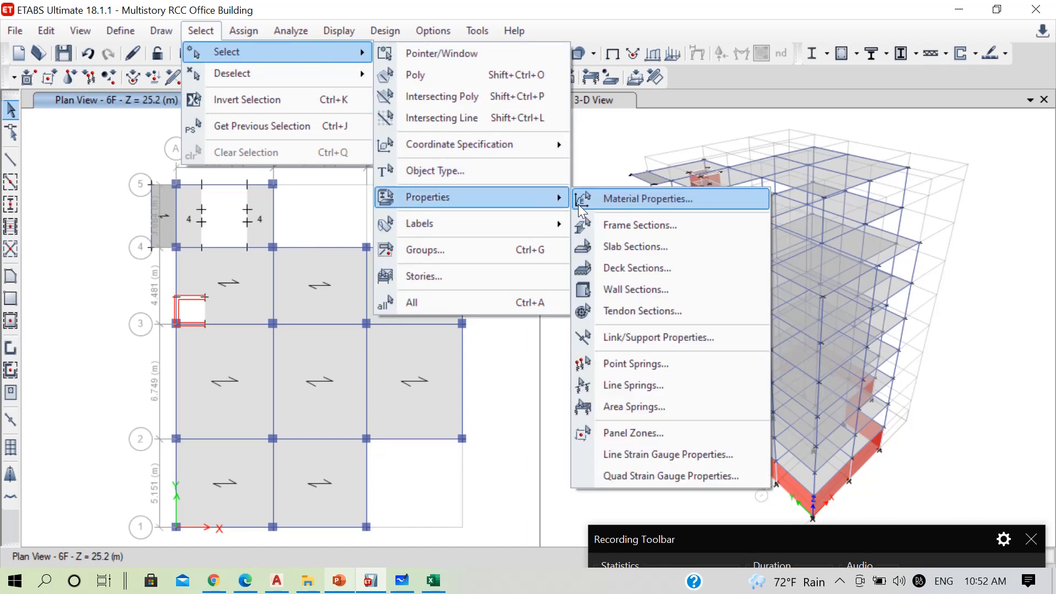
{"action": "left_click", "coordinate": [615, 252]}
{"action": "left_click", "coordinate": [438, 169]}
{"action": "left_click", "coordinate": [448, 181], "text": "ctrl"}
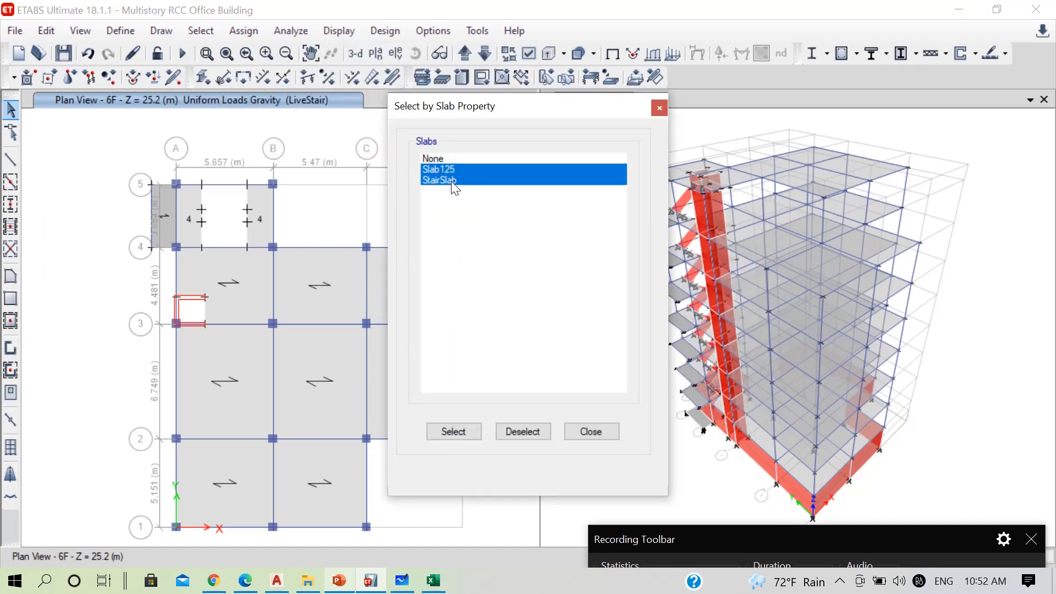
{"action": "left_click", "coordinate": [463, 432]}
{"action": "left_click", "coordinate": [599, 432]}
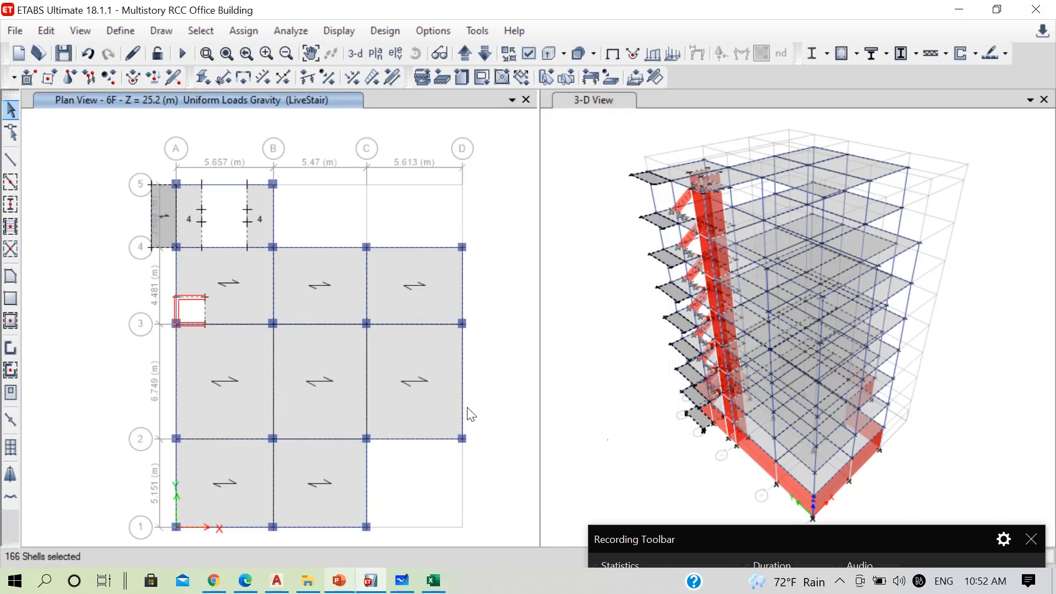
On the 7F plan, deselect all roof panels, the stair strip beside grid B and the projecting slab outside grid A between grids 4 and 5
{"action": "left_click", "coordinate": [464, 54]}
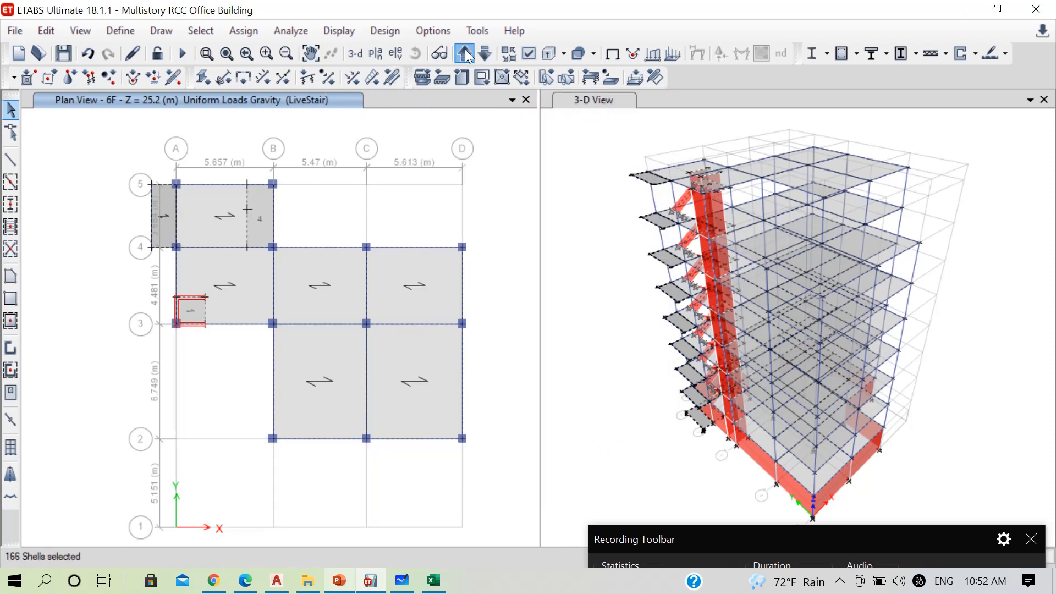
{"action": "left_click", "coordinate": [212, 227]}
{"action": "left_click", "coordinate": [256, 232]}
{"action": "left_click", "coordinate": [323, 305]}
{"action": "left_click", "coordinate": [331, 358]}
{"action": "left_click", "coordinate": [413, 363]}
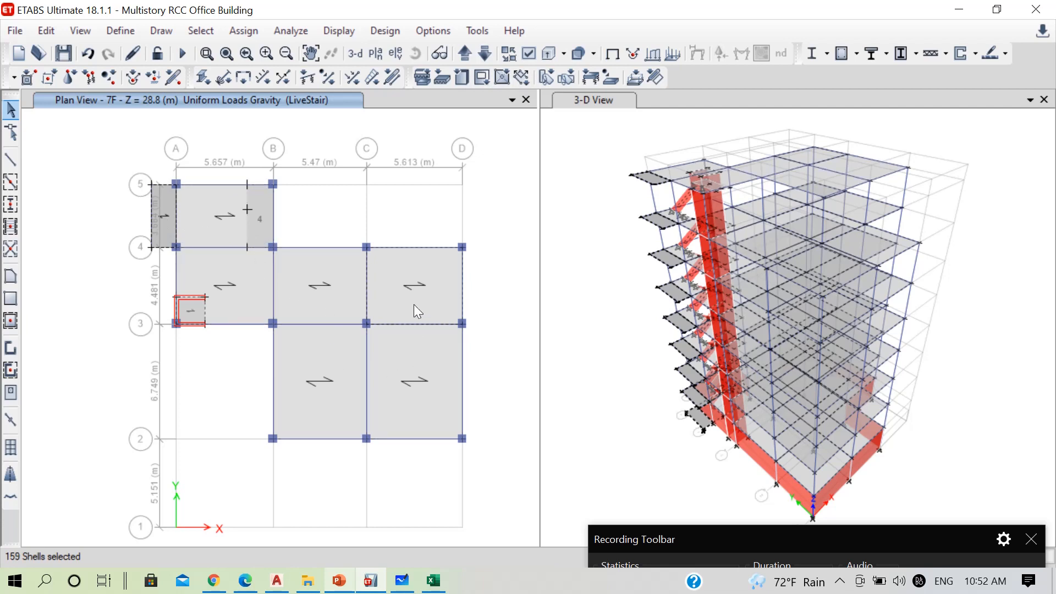
{"action": "left_click", "coordinate": [413, 304]}
{"action": "left_click", "coordinate": [165, 226]}
{"action": "left_click", "coordinate": [165, 225]}
Deselect the projecting slab outside grid A between grids 4 and 5 on each plan from 6F down to PL
{"action": "left_click", "coordinate": [484, 55]}
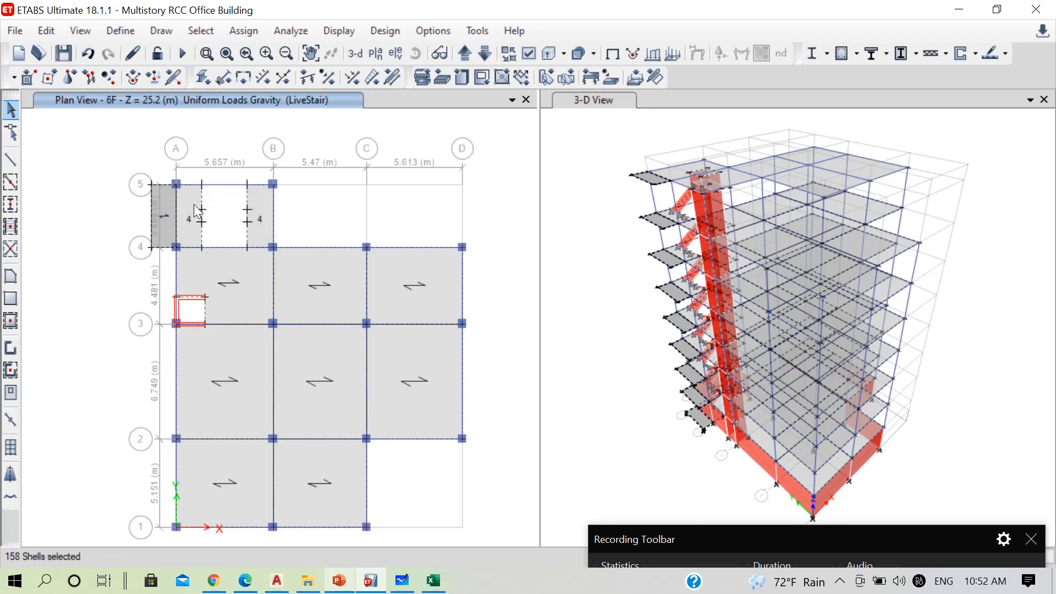
{"action": "left_click", "coordinate": [160, 232]}
{"action": "left_click", "coordinate": [485, 54]}
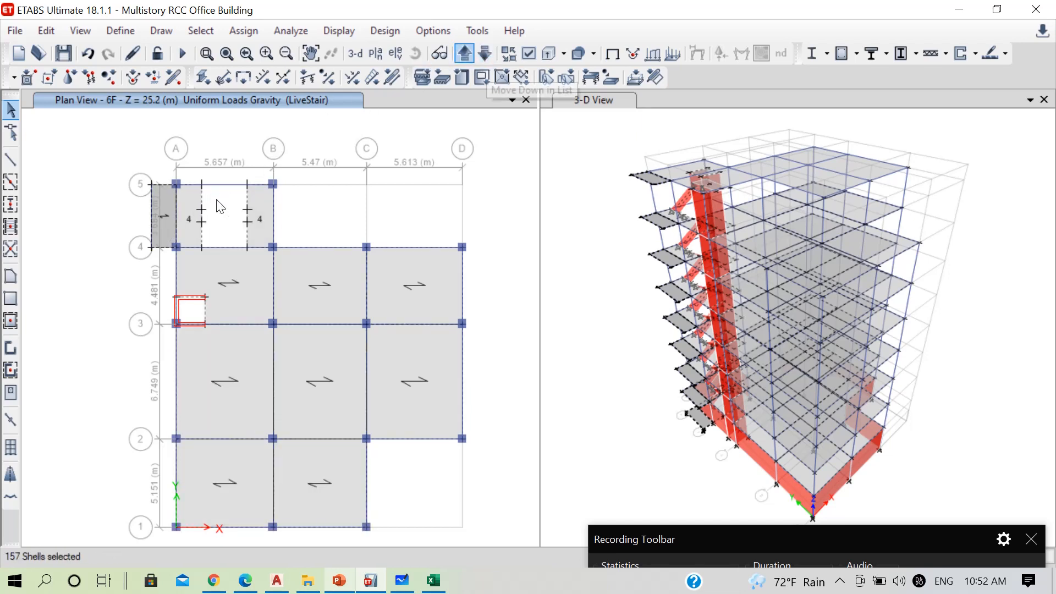
{"action": "left_click", "coordinate": [163, 227]}
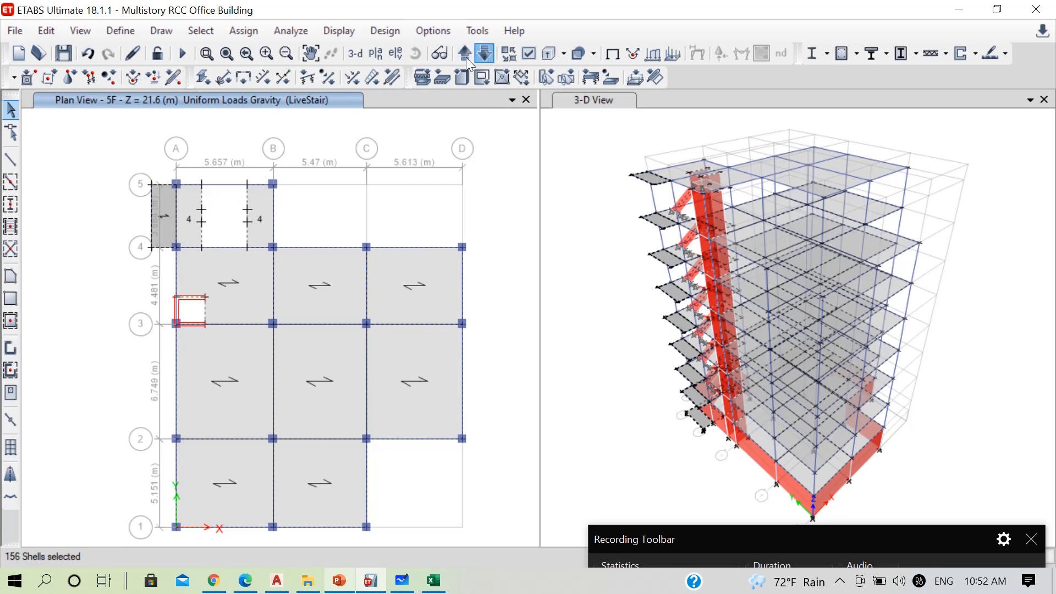
{"action": "left_click", "coordinate": [485, 54]}
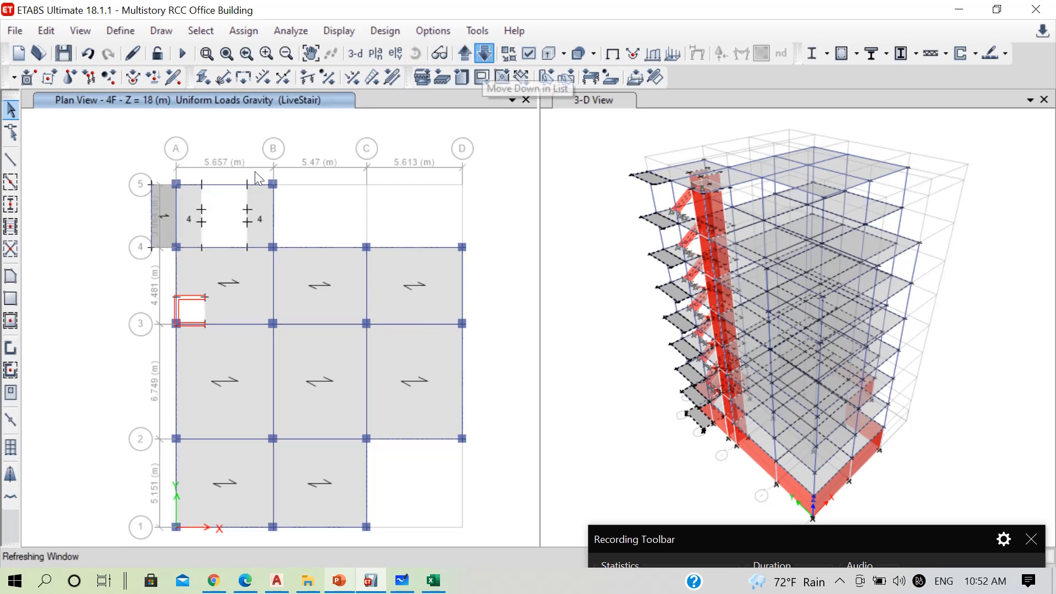
{"action": "left_click", "coordinate": [186, 225]}
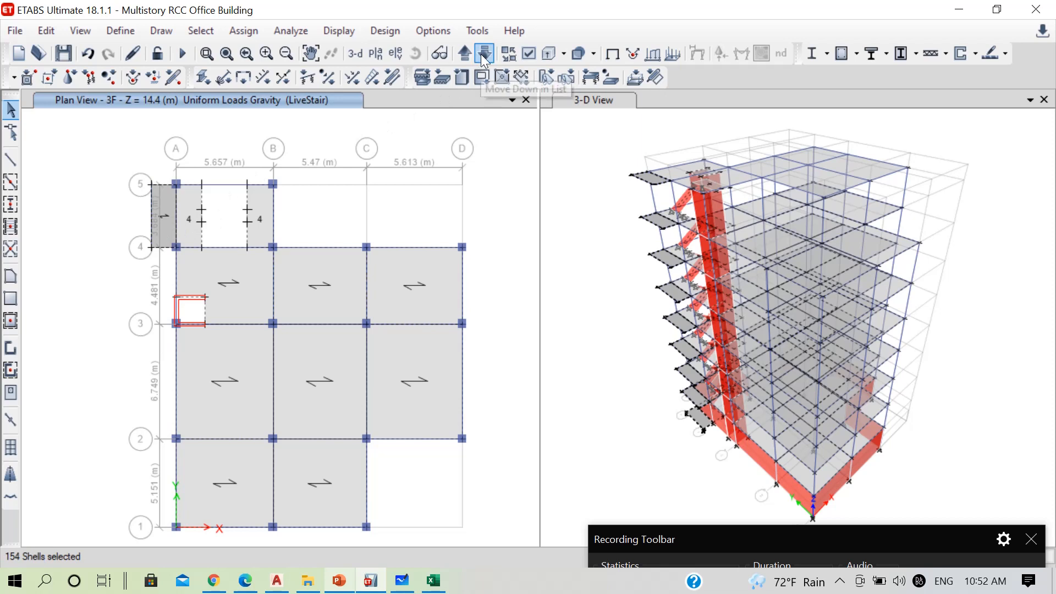
{"action": "left_click", "coordinate": [481, 54]}
{"action": "left_click", "coordinate": [163, 232]}
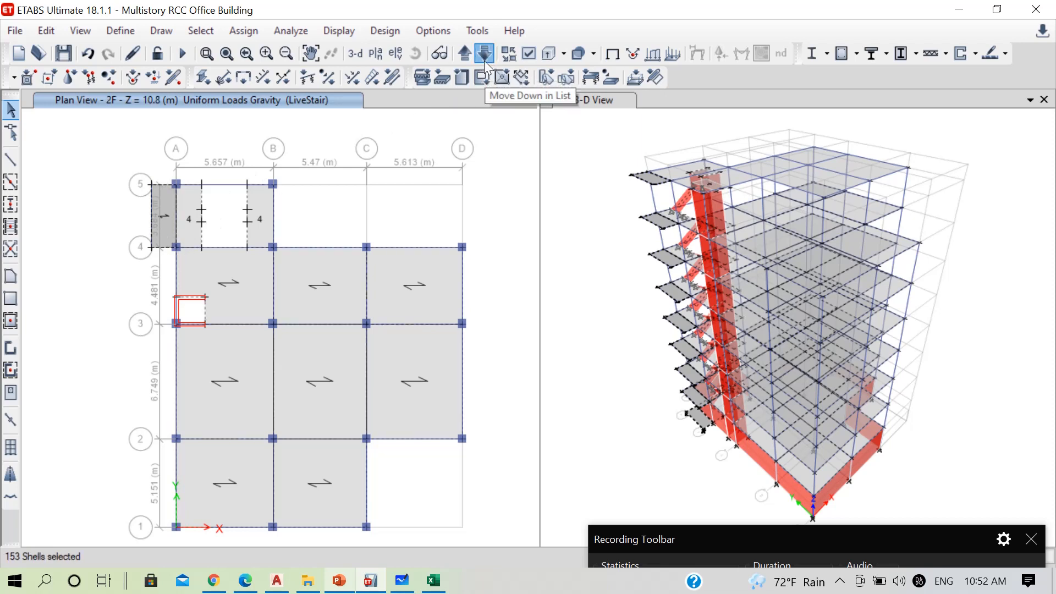
{"action": "left_click", "coordinate": [485, 53]}
{"action": "left_click", "coordinate": [168, 226]}
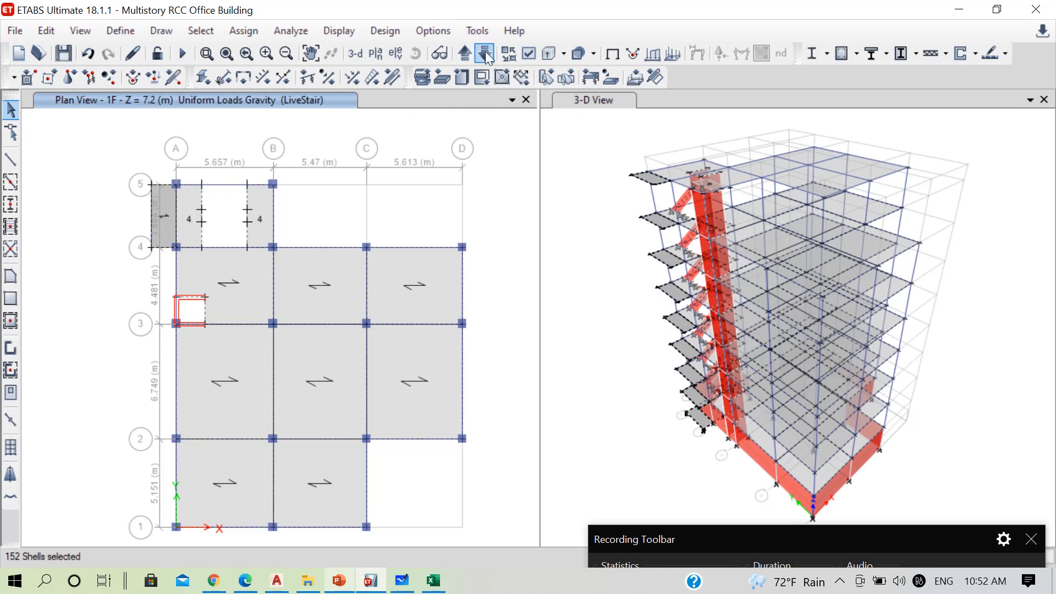
{"action": "left_click", "coordinate": [485, 52]}
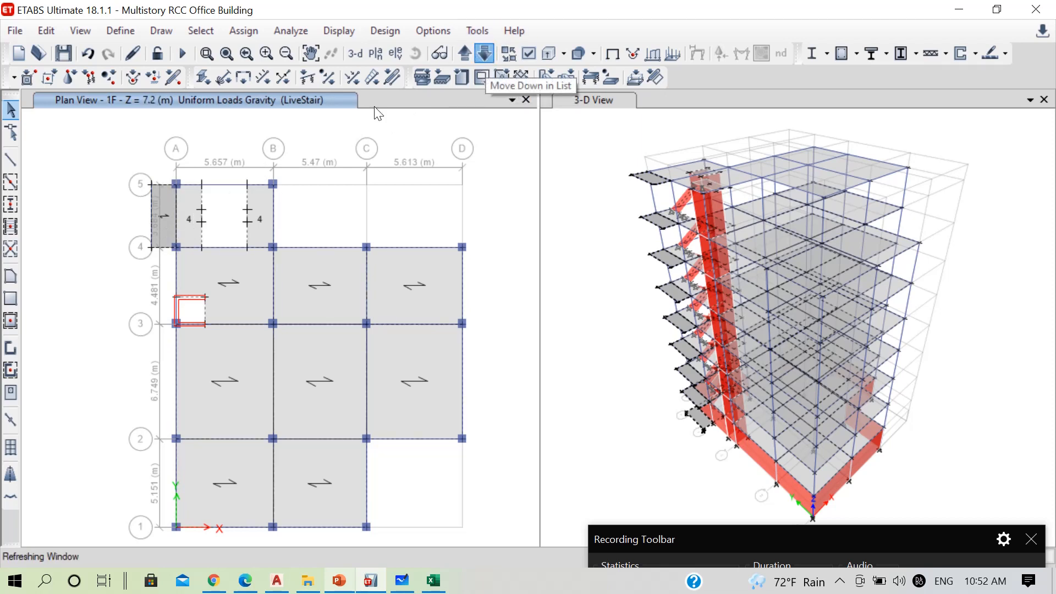
{"action": "left_click", "coordinate": [167, 230]}
Assign a uniform gravity load of 1.143 kN/m² in the FloorFinish pattern to the selected slabs, replacing existing loads
{"action": "left_click", "coordinate": [239, 26]}
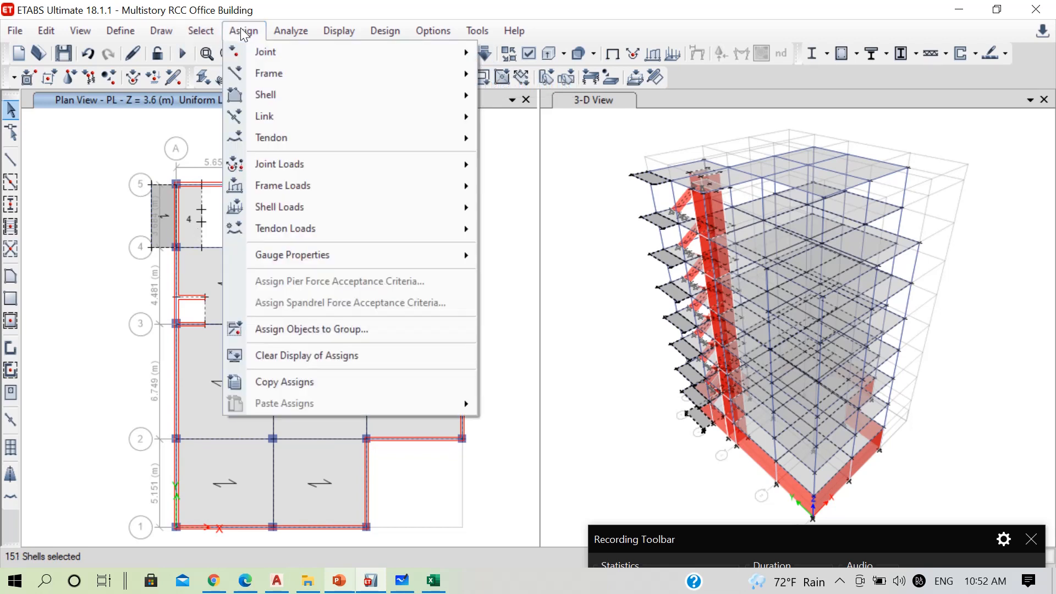
{"action": "mouse_move", "coordinate": [443, 207]}
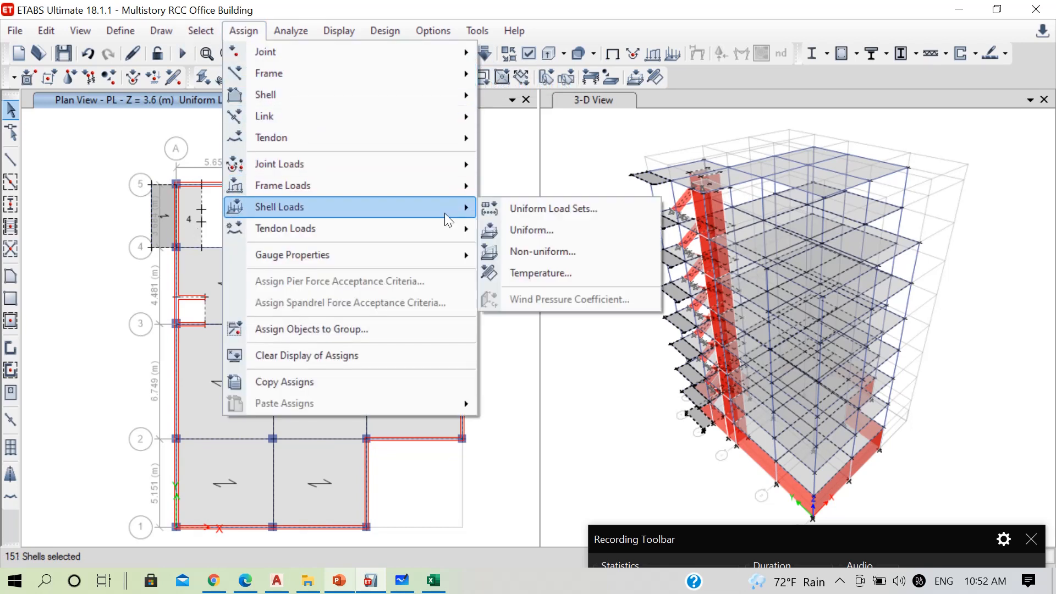
{"action": "left_click", "coordinate": [537, 227]}
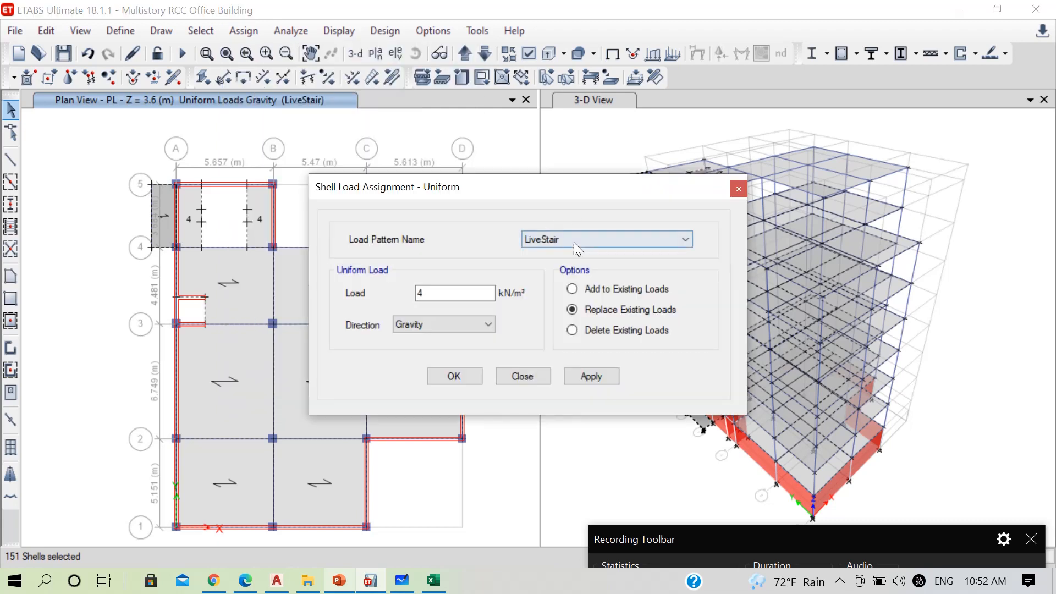
{"action": "left_click", "coordinate": [573, 242]}
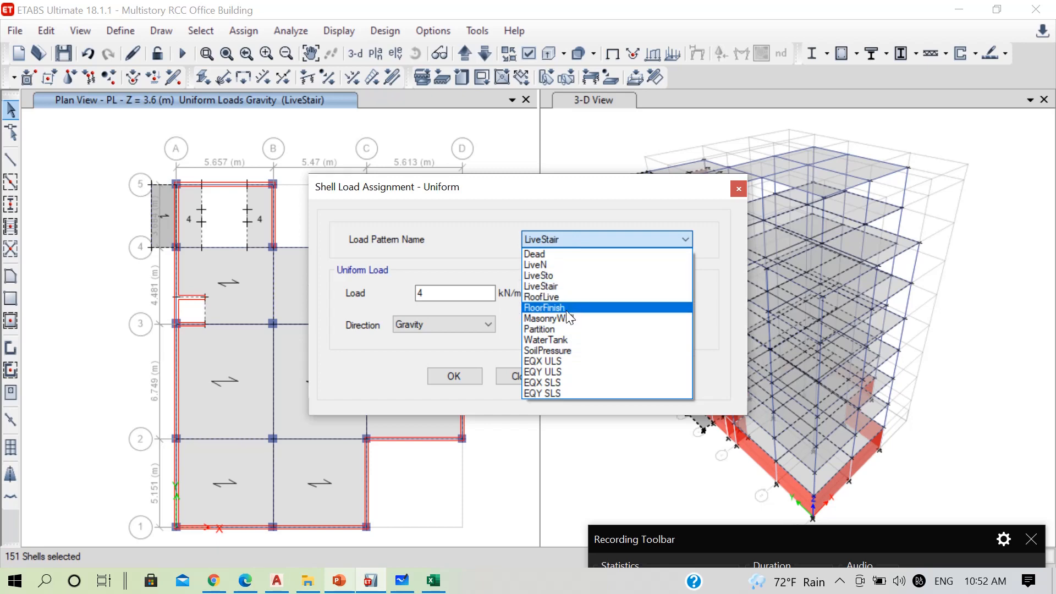
{"action": "left_click", "coordinate": [550, 308]}
{"action": "left_click", "coordinate": [344, 575]}
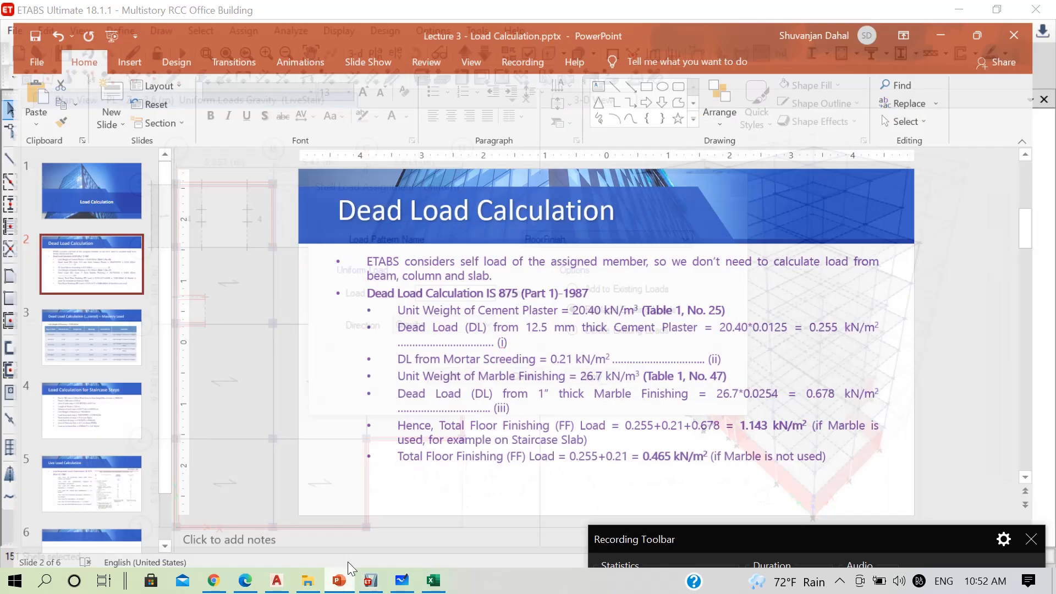
{"action": "left_click", "coordinate": [365, 579]}
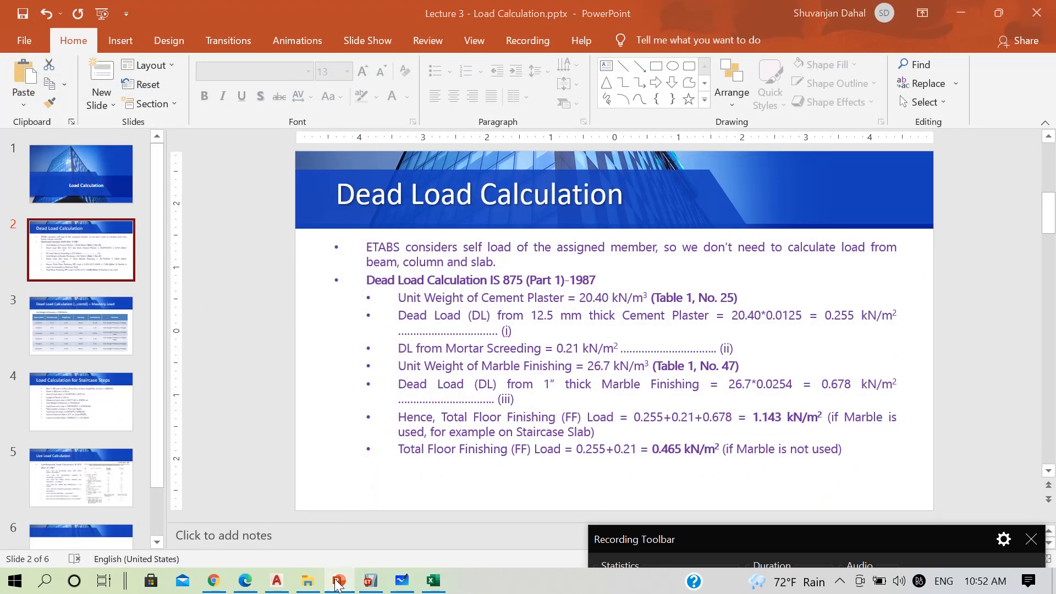
{"action": "left_click_drag", "start_coordinate": [440, 296], "coordinate": [401, 297]}
{"action": "type", "text": "1"}
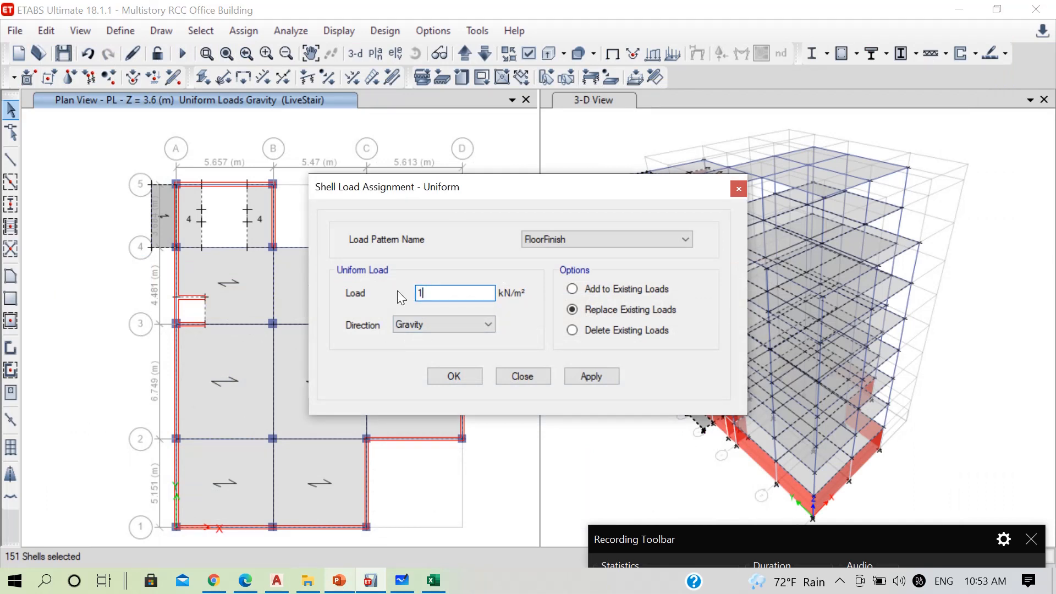
{"action": "type", "text": ".143"}
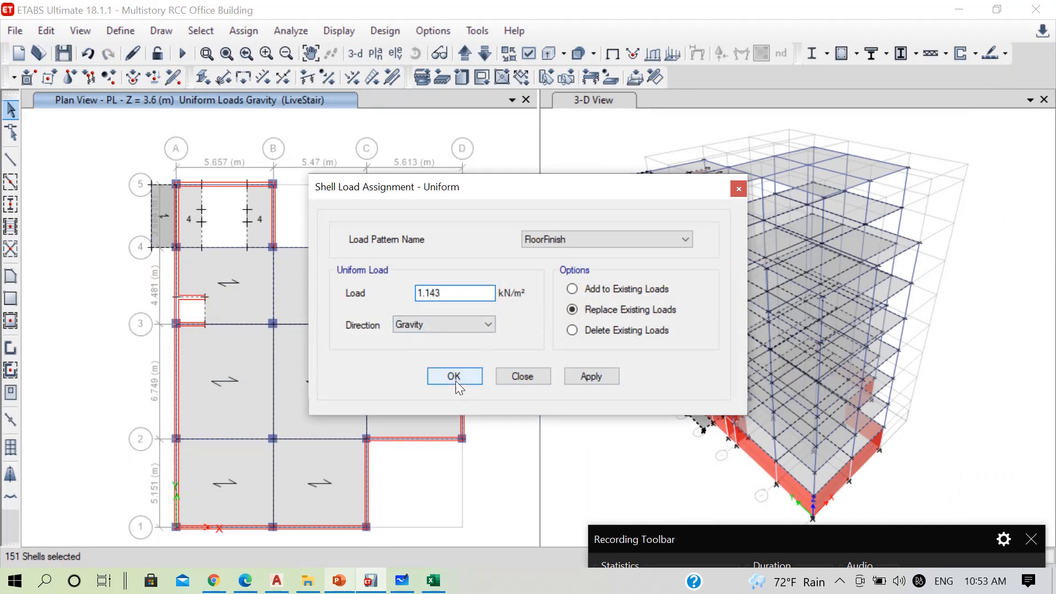
{"action": "left_click", "coordinate": [458, 380]}
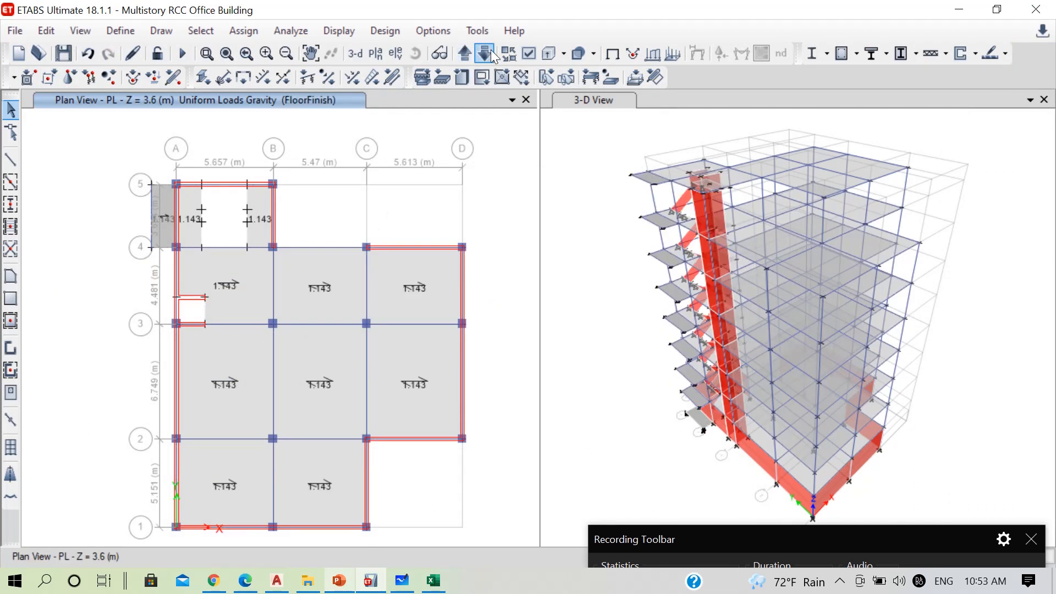
On the 7F plan, select the six roof panels: one between grids 4 and 5, three between 3 and 4, and two between 2 and 3
{"action": "left_click", "coordinate": [492, 52]}
{"action": "left_click", "coordinate": [492, 52]}
{"action": "left_click", "coordinate": [492, 53]}
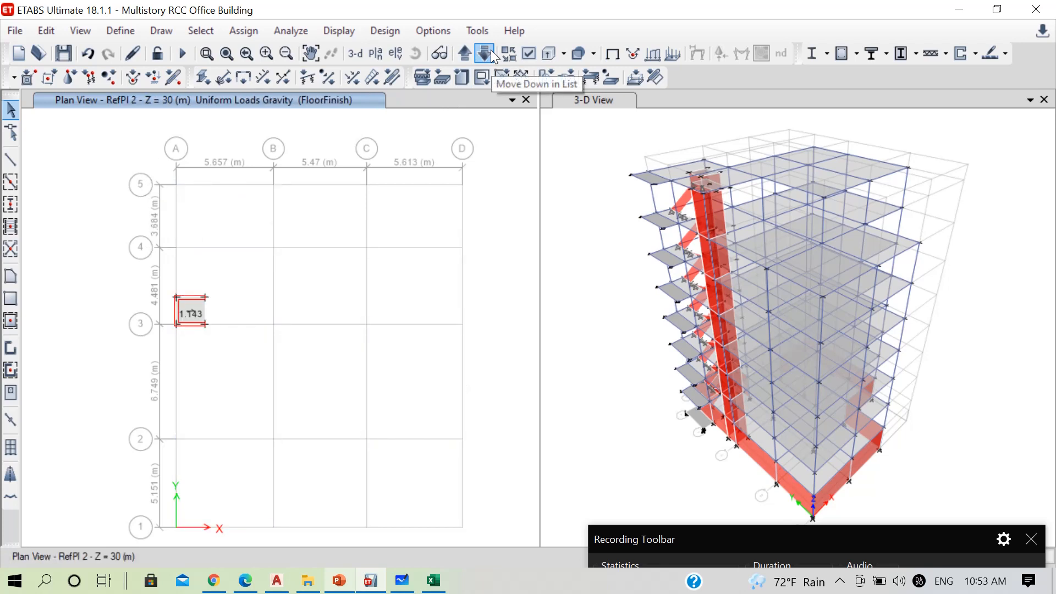
{"action": "left_click", "coordinate": [483, 52]}
{"action": "left_click", "coordinate": [210, 262]}
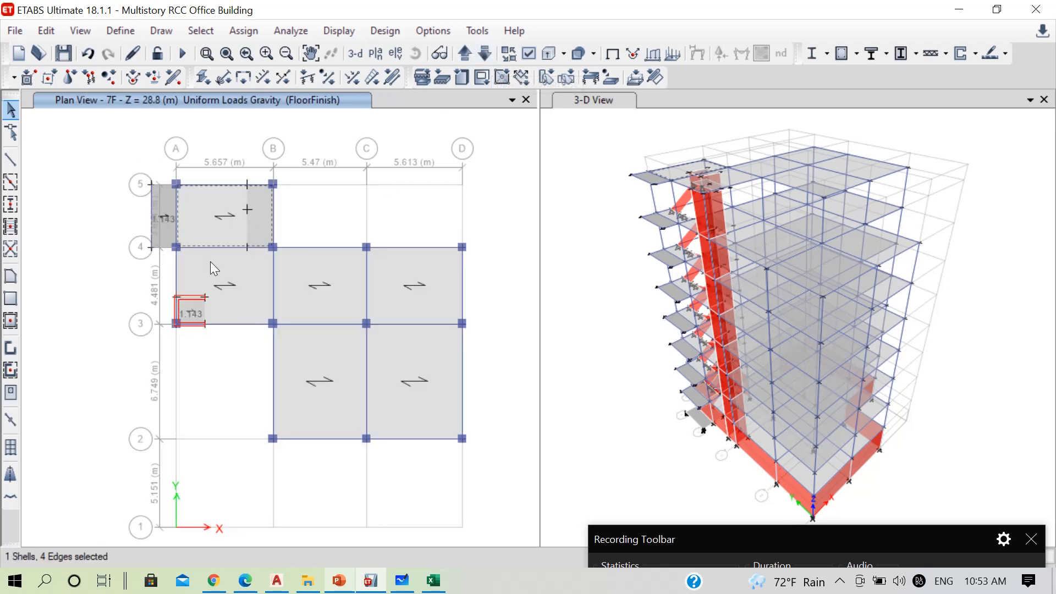
{"action": "left_click", "coordinate": [305, 293]}
{"action": "left_click", "coordinate": [391, 302]}
{"action": "left_click", "coordinate": [390, 365]}
{"action": "left_click", "coordinate": [333, 391]}
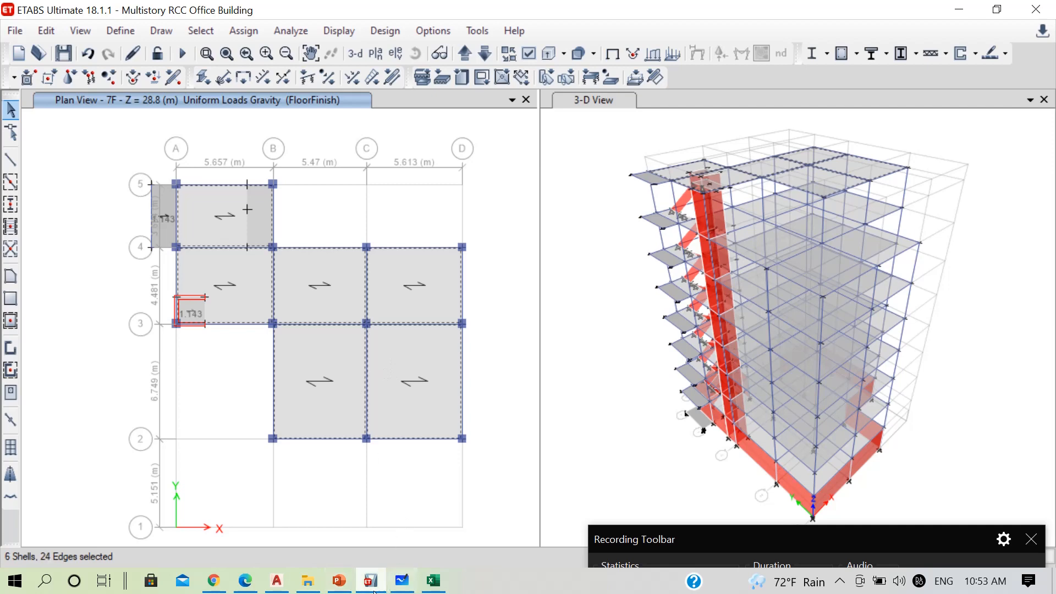
Check the no-marble floor finish load in the PowerPoint lecture, assign 0.465 kN/m² FloorFinish to the selected 7F roof panels in ETABS, and save the model
{"action": "left_click", "coordinate": [339, 580]}
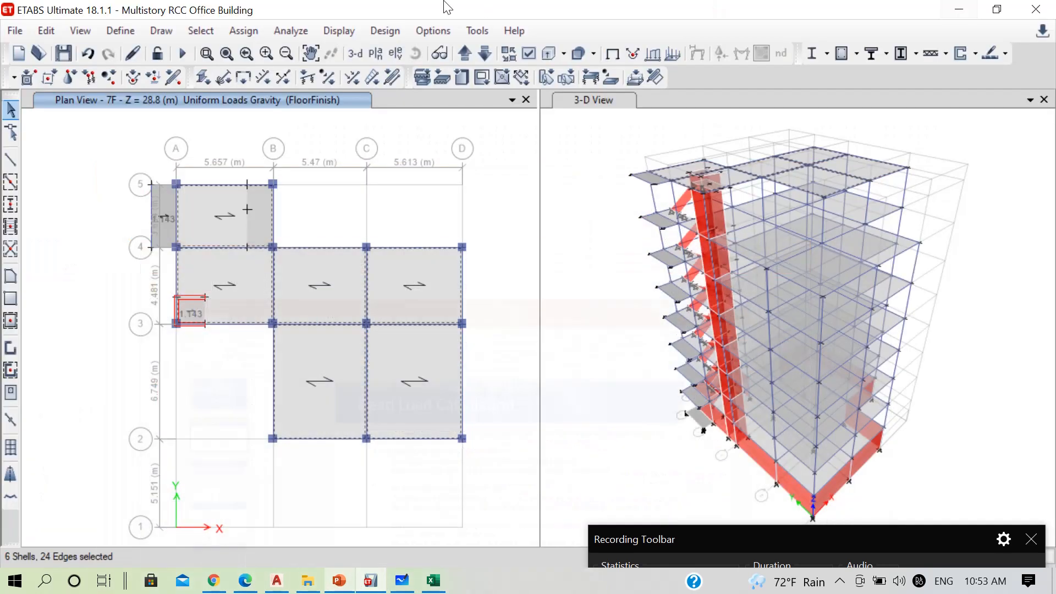
{"action": "left_click", "coordinate": [961, 12]}
{"action": "left_click_drag", "start_coordinate": [699, 539], "coordinate": [677, 386]}
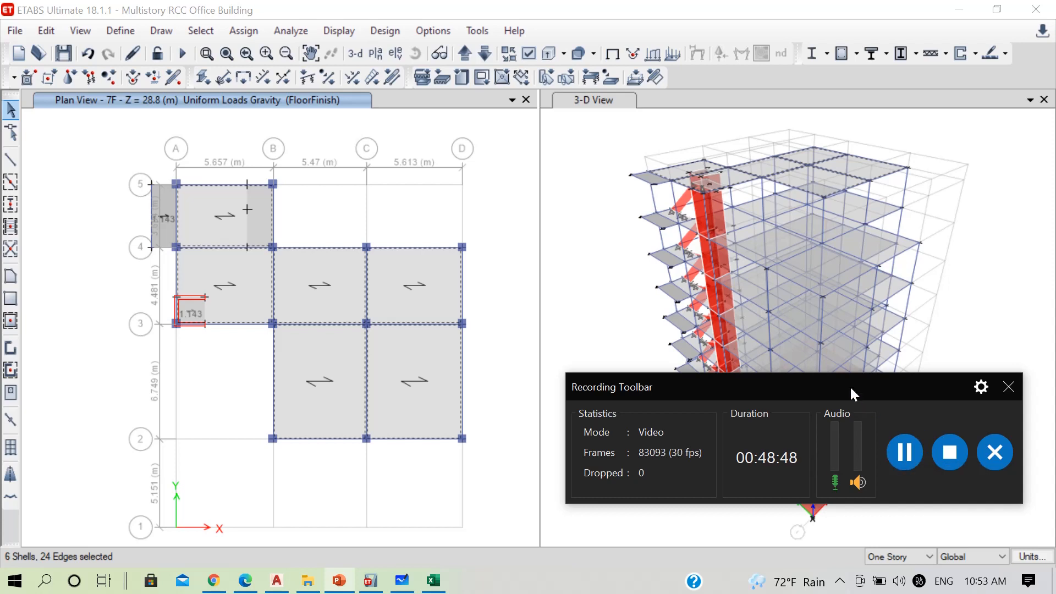
{"action": "left_click", "coordinate": [227, 33]}
{"action": "mouse_move", "coordinate": [398, 212]}
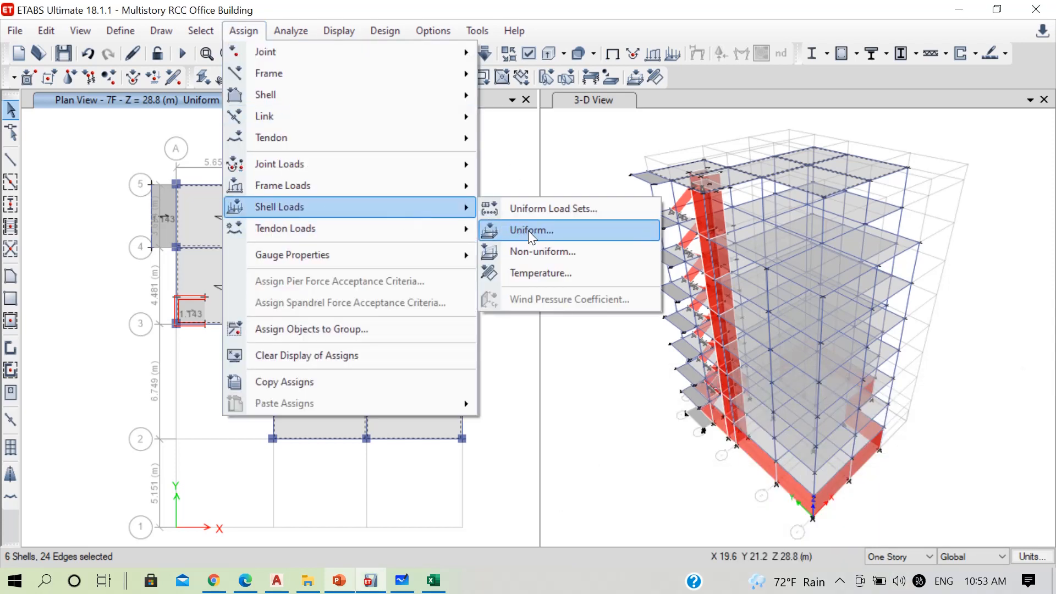
{"action": "left_click", "coordinate": [528, 230]}
{"action": "left_click_drag", "start_coordinate": [465, 292], "coordinate": [351, 302]}
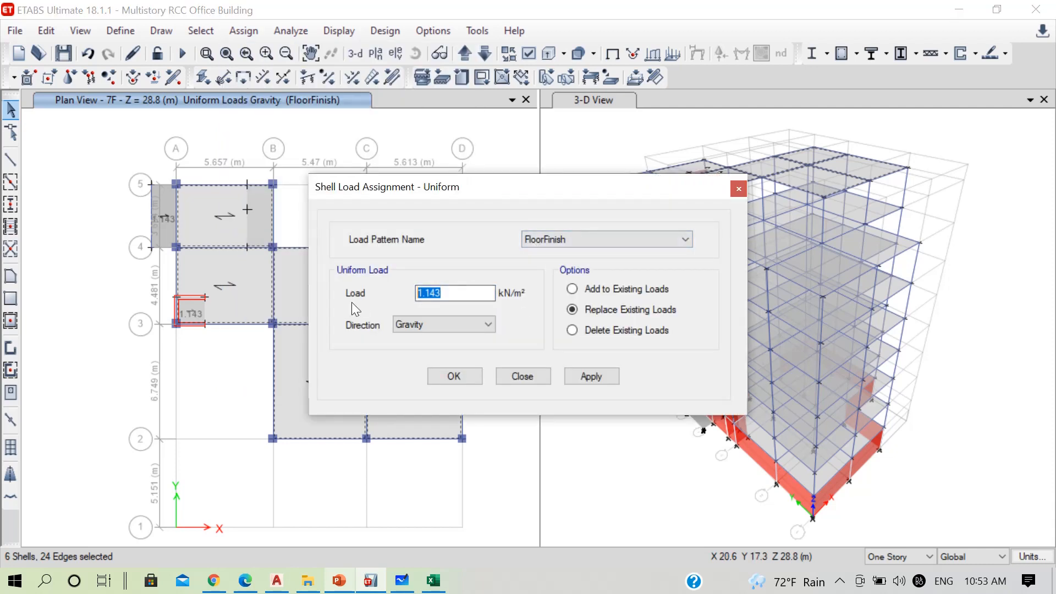
{"action": "type", "text": "0.4645"}
{"action": "key", "text": "BackSpace"}
{"action": "key", "text": "BackSpace"}
{"action": "type", "text": "5"}
{"action": "left_click", "coordinate": [465, 376]}
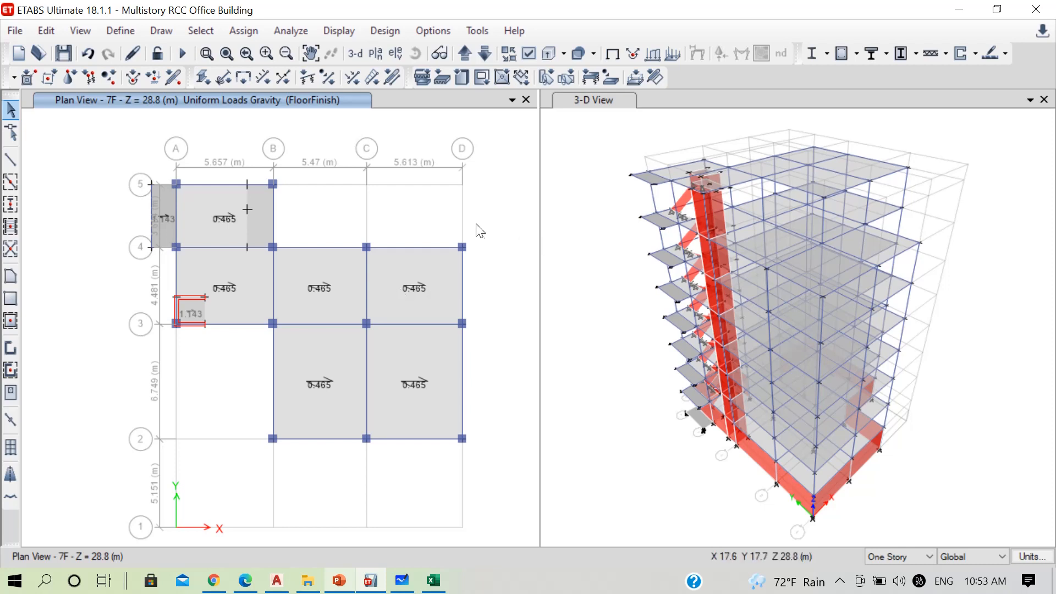
{"action": "key", "text": "ctrl+s"}
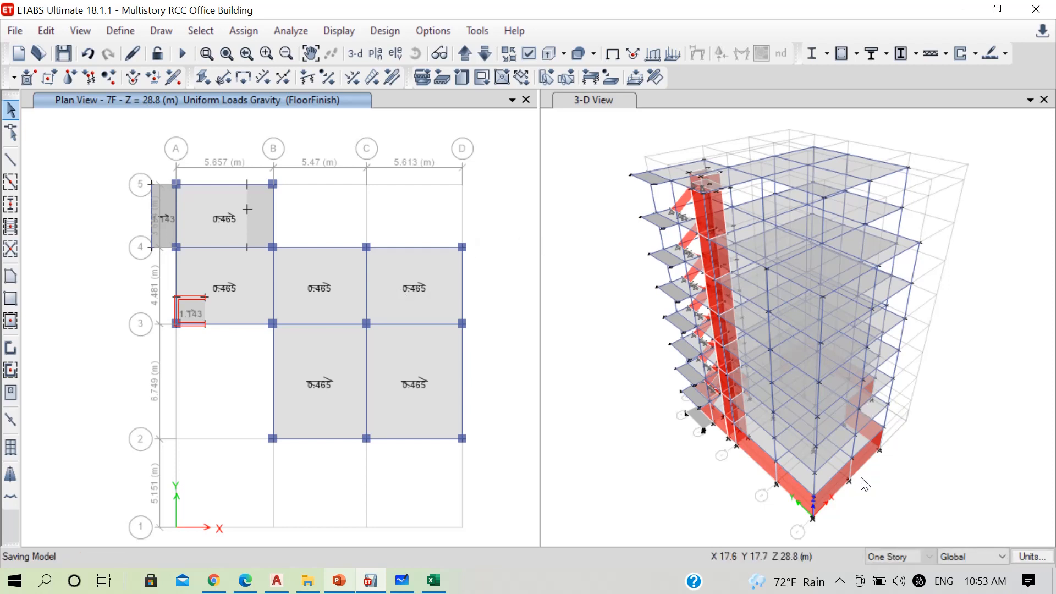
Select all walls in the model that use the BasementWall section property
{"action": "scroll", "coordinate": [829, 498], "scroll_direction": "up", "scroll_amount": 3}
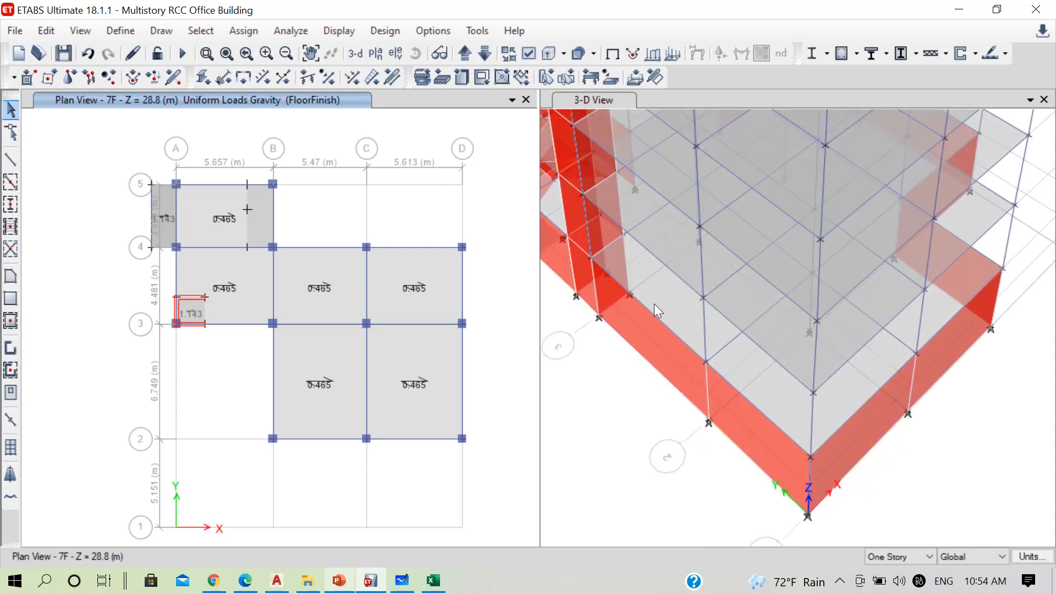
{"action": "middle_click_drag", "start_coordinate": [635, 298], "coordinate": [674, 314]}
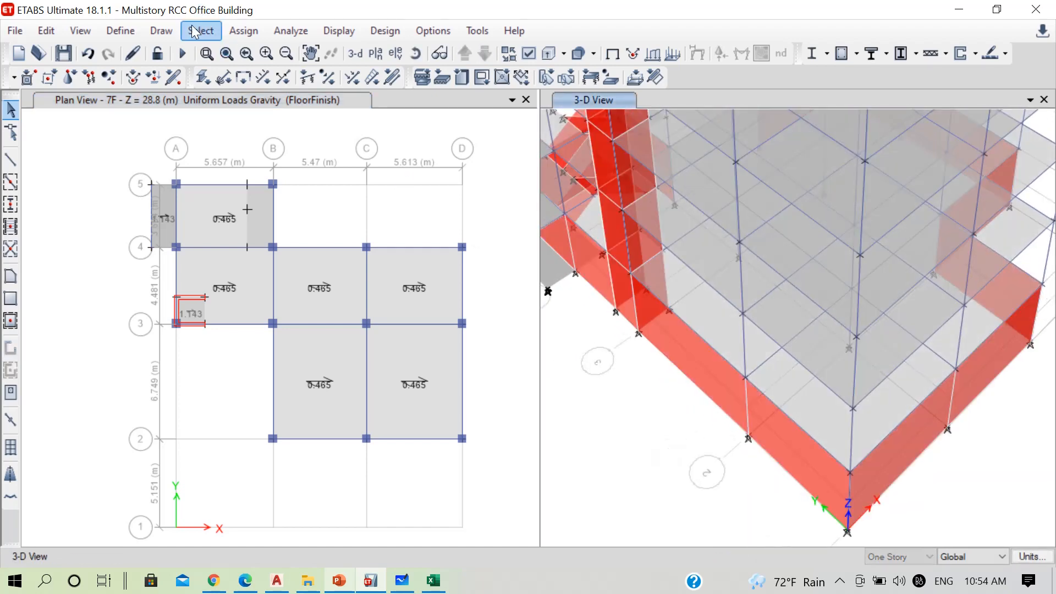
{"action": "left_click", "coordinate": [197, 32]}
{"action": "mouse_move", "coordinate": [249, 51]}
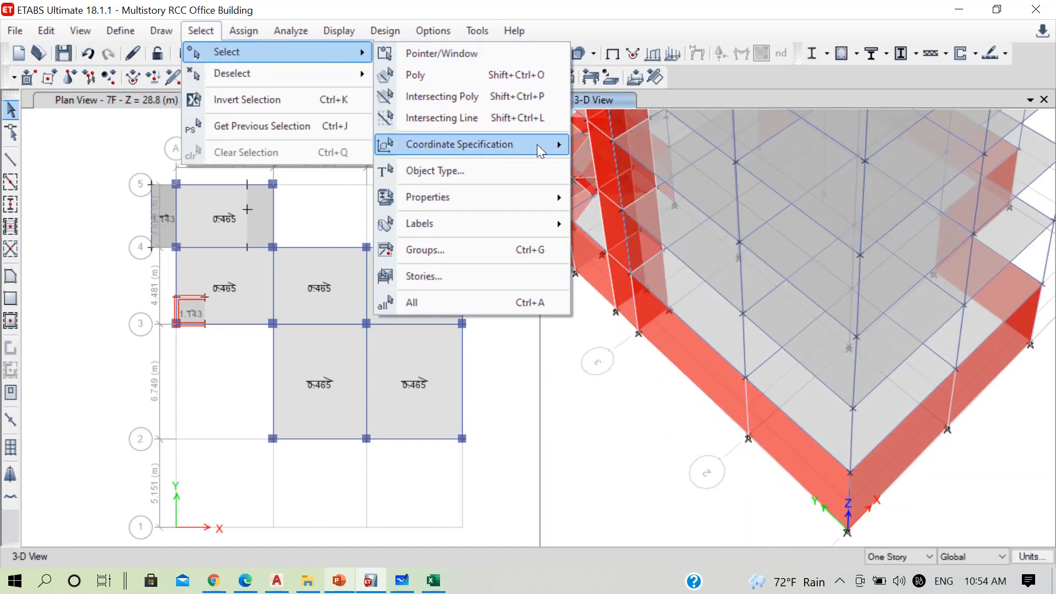
{"action": "mouse_move", "coordinate": [537, 145]}
{"action": "mouse_move", "coordinate": [523, 199]}
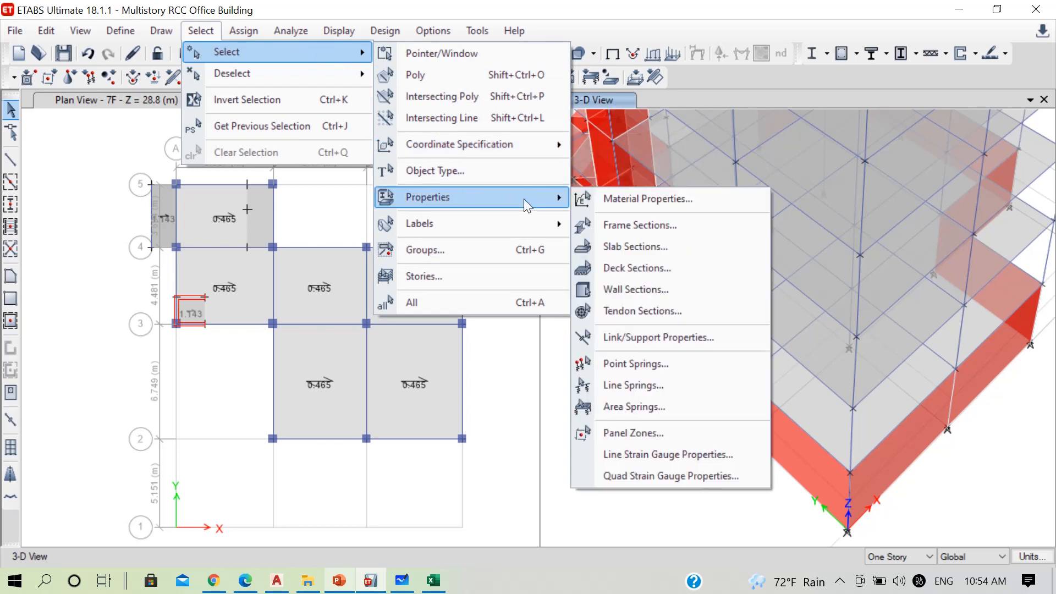
{"action": "left_click", "coordinate": [621, 286]}
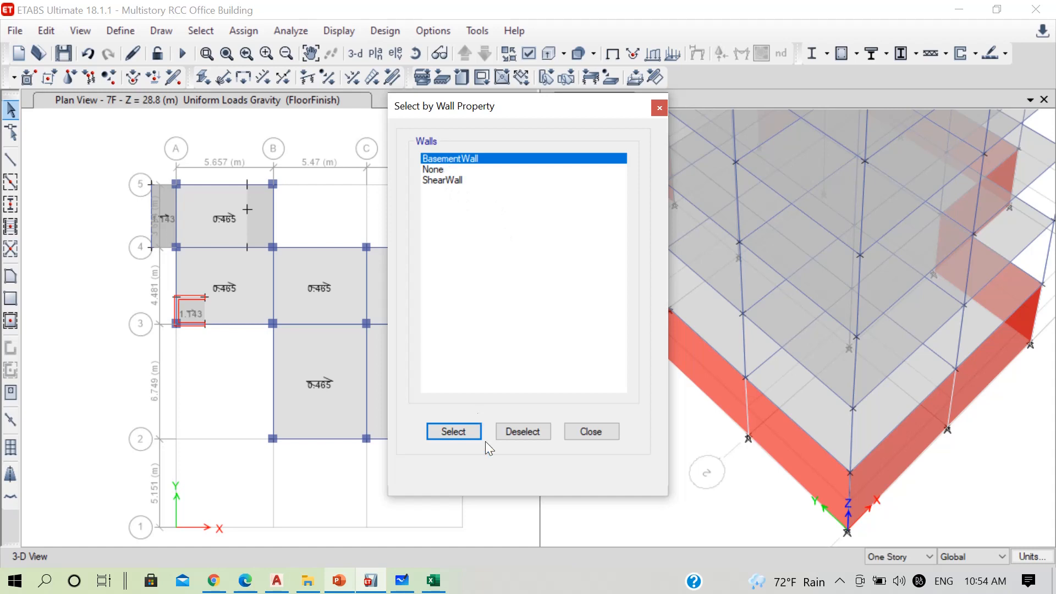
{"action": "left_click", "coordinate": [462, 432]}
{"action": "left_click", "coordinate": [591, 432]}
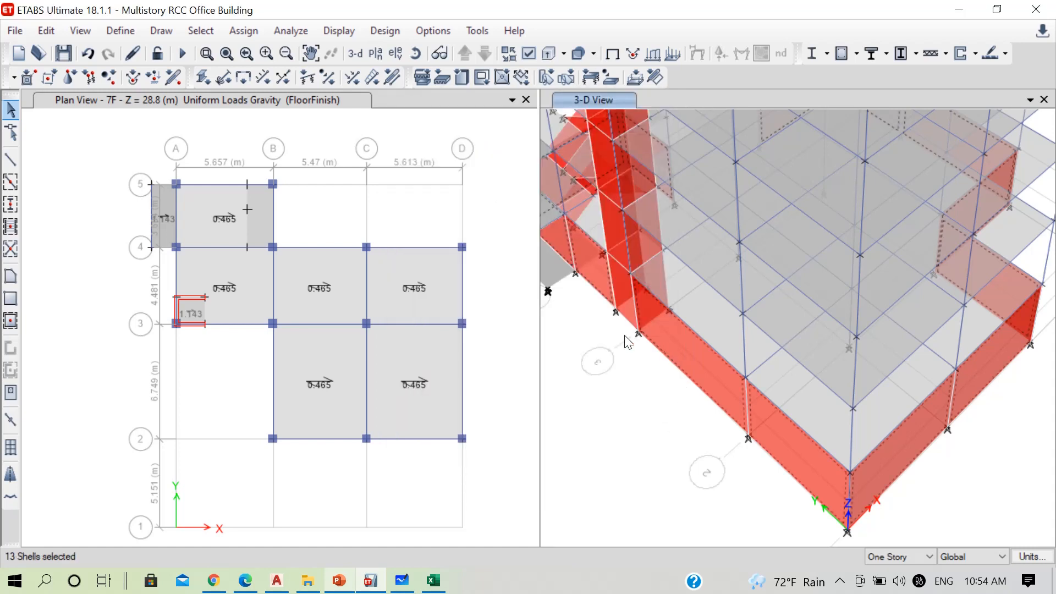
Isolate the selected basement walls in the 3-D view by showing selected objects only
{"action": "left_click", "coordinate": [624, 290]}
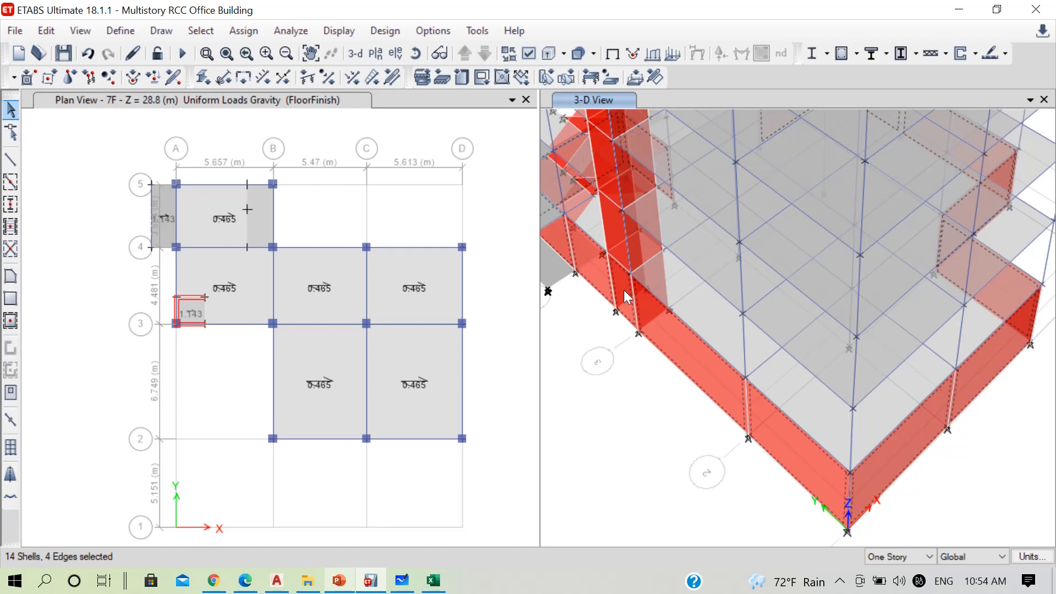
{"action": "right_click", "coordinate": [569, 312]}
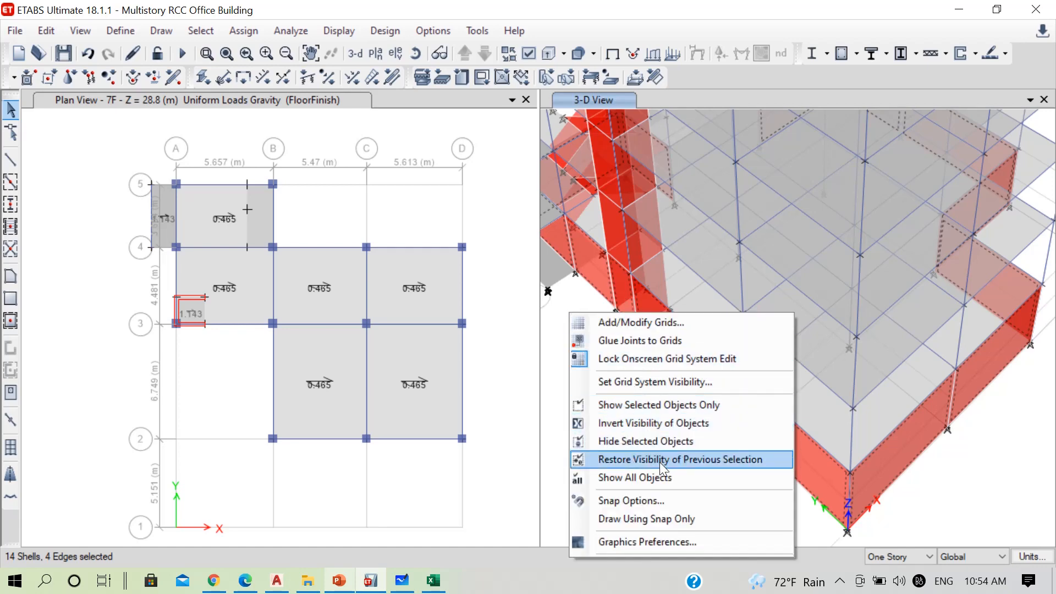
{"action": "left_click", "coordinate": [654, 406]}
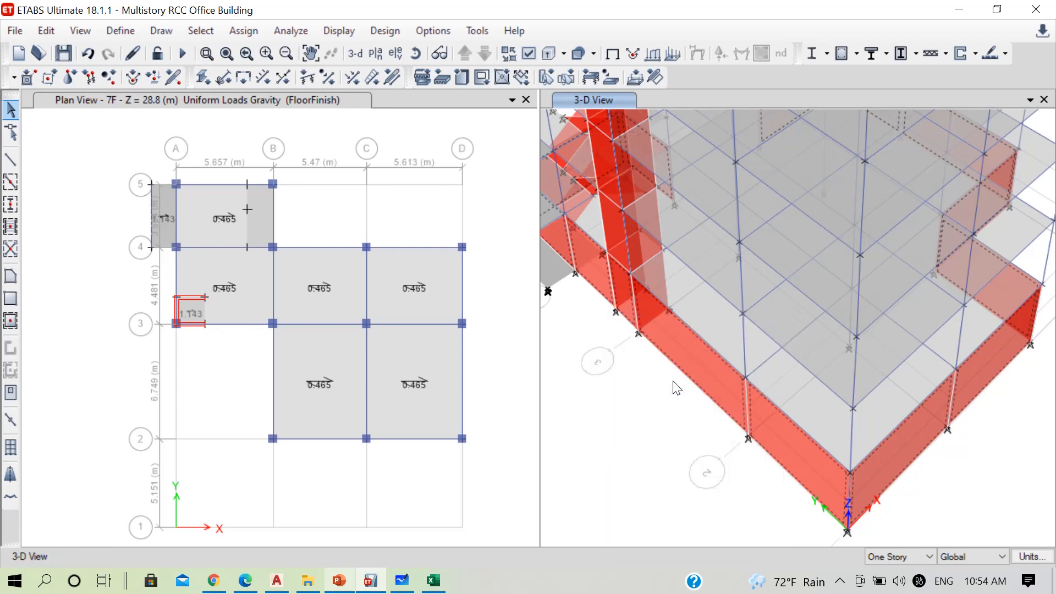
{"action": "scroll", "coordinate": [742, 317], "scroll_direction": "up", "scroll_amount": 6}
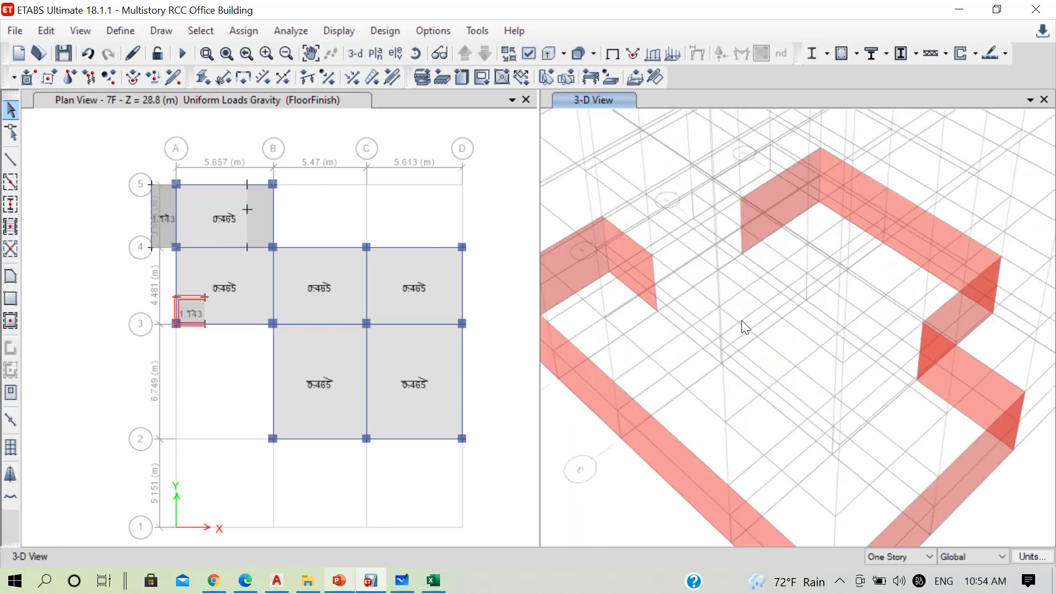
{"action": "scroll", "coordinate": [619, 350], "scroll_direction": "down", "scroll_amount": 5}
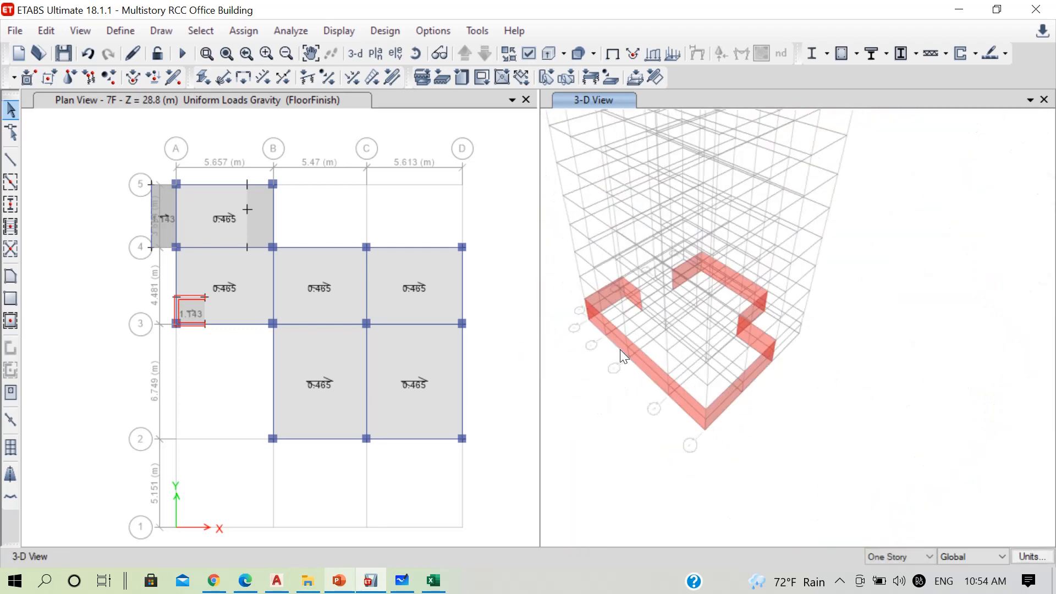
{"action": "scroll", "coordinate": [586, 274], "scroll_direction": "up", "scroll_amount": 5}
{"action": "middle_click_drag", "start_coordinate": [754, 359], "coordinate": [699, 217]}
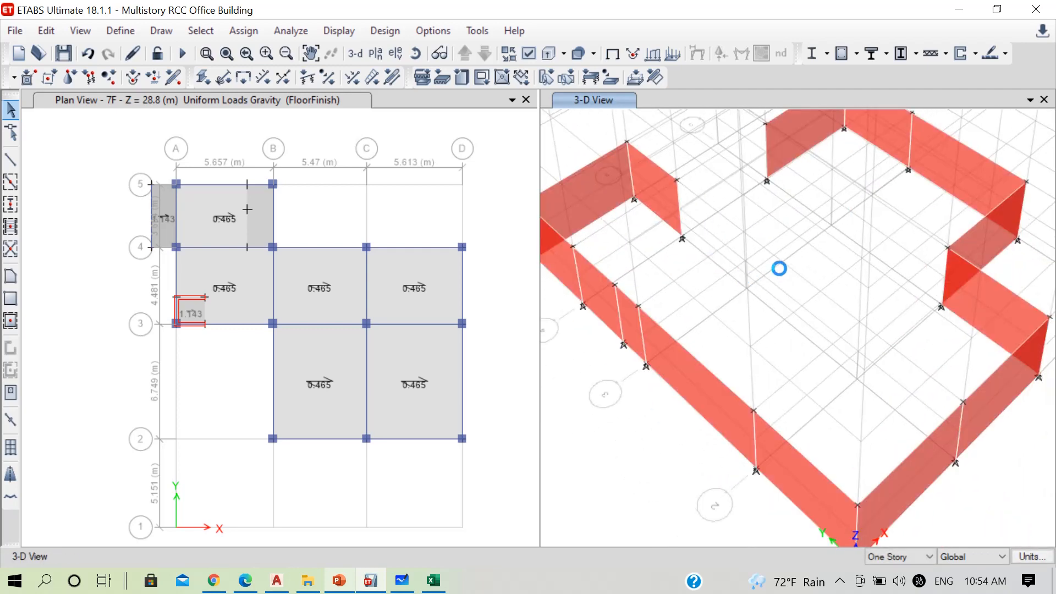
Switch to Microsoft Whiteboard and sketch a green vertical wall with an orange triangular pressure diagram, widest at the base, with arrows pointing to the wall
{"action": "left_click", "coordinate": [402, 580]}
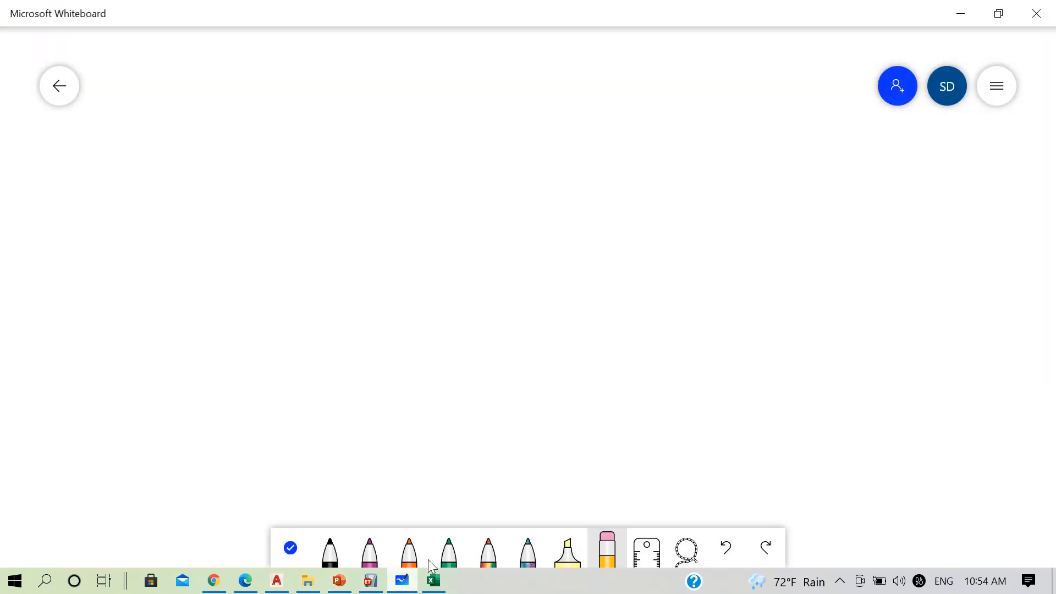
{"action": "left_click", "coordinate": [438, 547]}
{"action": "left_click_drag", "start_coordinate": [575, 124], "coordinate": [584, 293]}
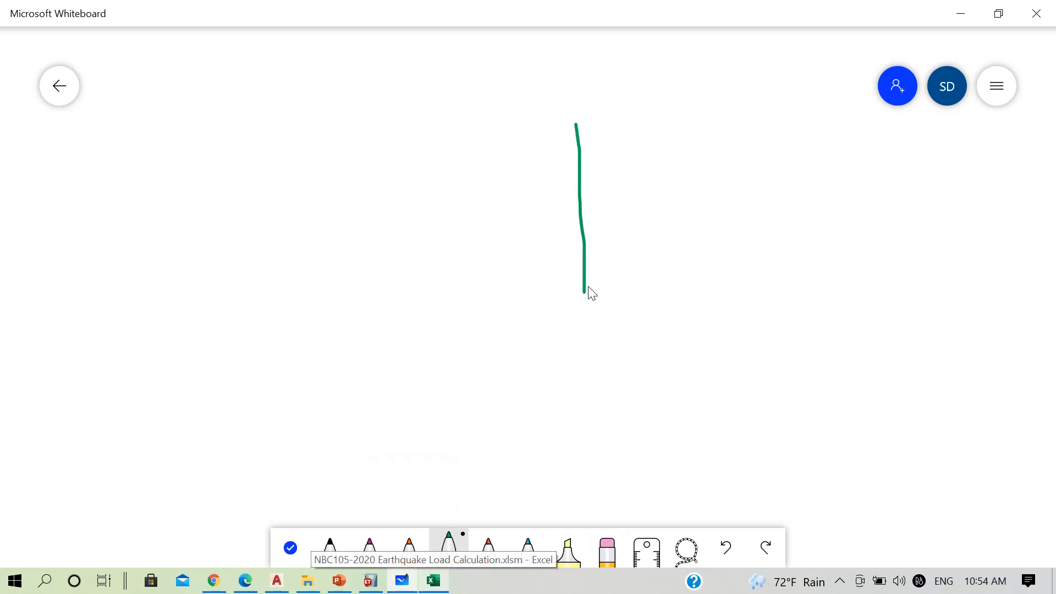
{"action": "left_click", "coordinate": [409, 552]}
{"action": "mouse_move", "coordinate": [572, 122]}
{"action": "left_mouse_down"}
{"action": "mouse_move", "coordinate": [492, 301]}
{"action": "mouse_move", "coordinate": [586, 296]}
{"action": "left_mouse_up"}
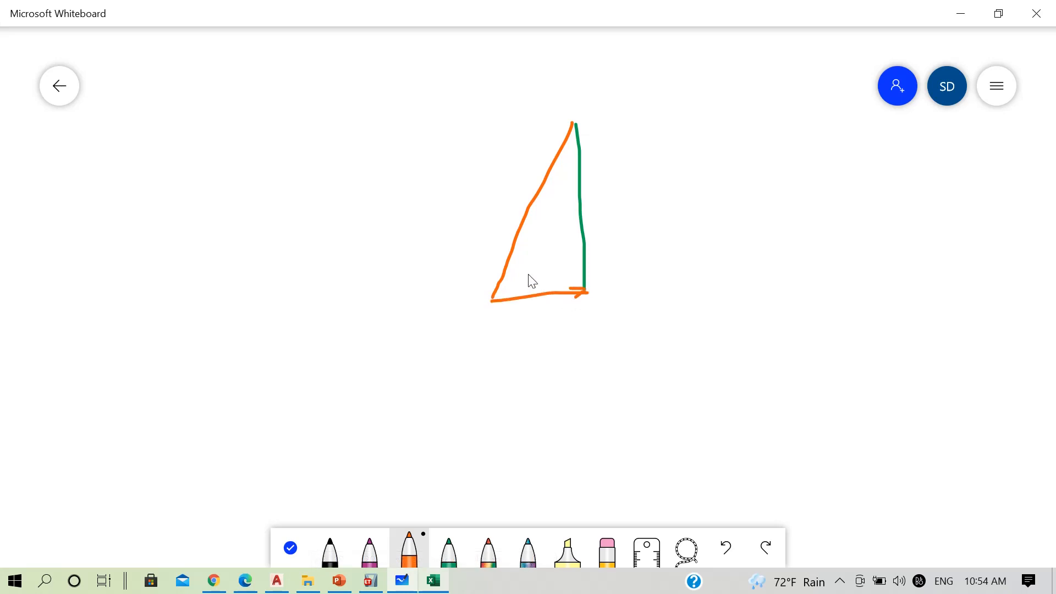
{"action": "mouse_move", "coordinate": [510, 262]}
{"action": "left_mouse_down"}
{"action": "mouse_move", "coordinate": [583, 260]}
{"action": "mouse_move", "coordinate": [564, 282]}
{"action": "left_mouse_up"}
{"action": "mouse_move", "coordinate": [524, 230]}
{"action": "left_mouse_down"}
{"action": "mouse_move", "coordinate": [579, 230]}
{"action": "mouse_move", "coordinate": [572, 173]}
{"action": "left_mouse_up"}
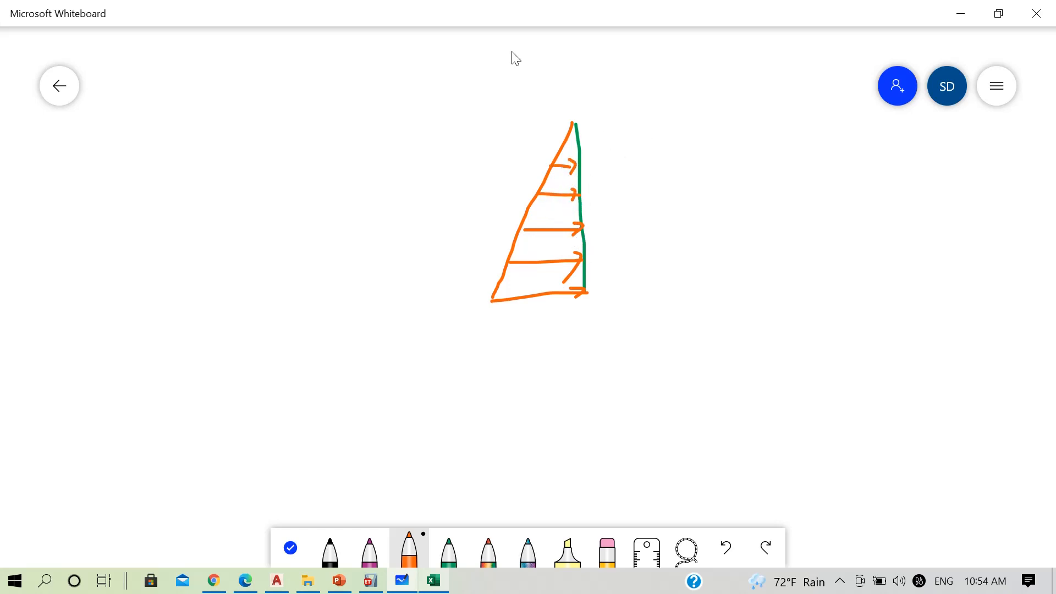
Annotate the pressure diagram with γ above it, a vertical dimension line beside the wall, and γh beside that line's lower end
{"action": "mouse_move", "coordinate": [511, 51]}
{"action": "left_mouse_down"}
{"action": "mouse_move", "coordinate": [531, 64]}
{"action": "mouse_move", "coordinate": [534, 95]}
{"action": "left_mouse_up"}
{"action": "mouse_move", "coordinate": [637, 120]}
{"action": "left_mouse_down"}
{"action": "mouse_move", "coordinate": [652, 282]}
{"action": "mouse_move", "coordinate": [673, 287]}
{"action": "mouse_move", "coordinate": [637, 309]}
{"action": "left_mouse_up"}
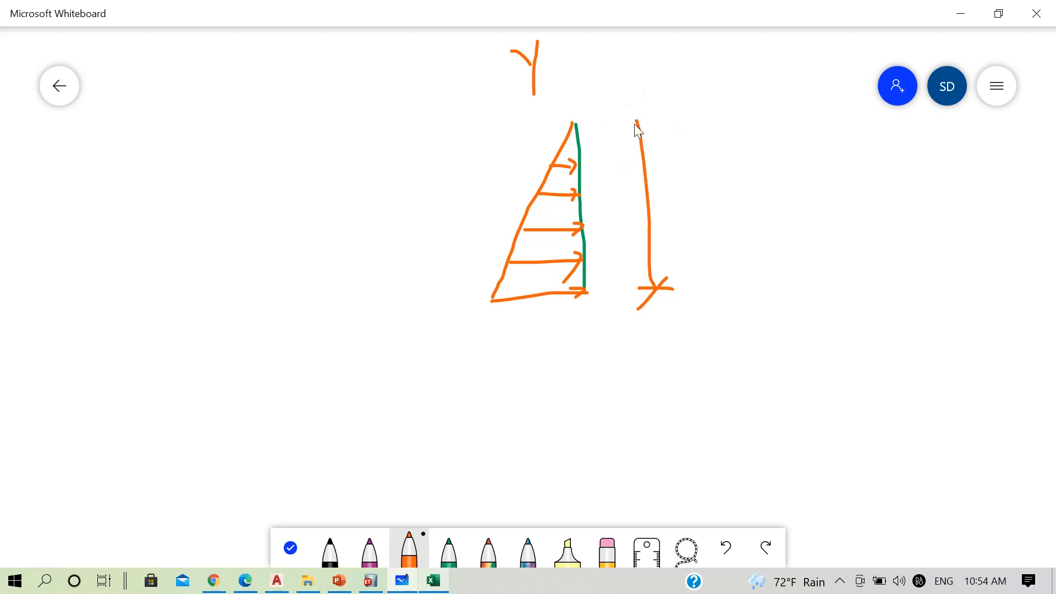
{"action": "mouse_move", "coordinate": [631, 121]}
{"action": "left_mouse_down"}
{"action": "mouse_move", "coordinate": [655, 120]}
{"action": "mouse_move", "coordinate": [631, 147]}
{"action": "left_mouse_up"}
{"action": "mouse_move", "coordinate": [698, 282]}
{"action": "left_mouse_down"}
{"action": "mouse_move", "coordinate": [704, 275]}
{"action": "mouse_move", "coordinate": [701, 298]}
{"action": "left_mouse_up"}
{"action": "mouse_move", "coordinate": [723, 238]}
{"action": "left_mouse_down"}
{"action": "mouse_move", "coordinate": [723, 292]}
{"action": "mouse_move", "coordinate": [737, 298]}
{"action": "left_mouse_up"}
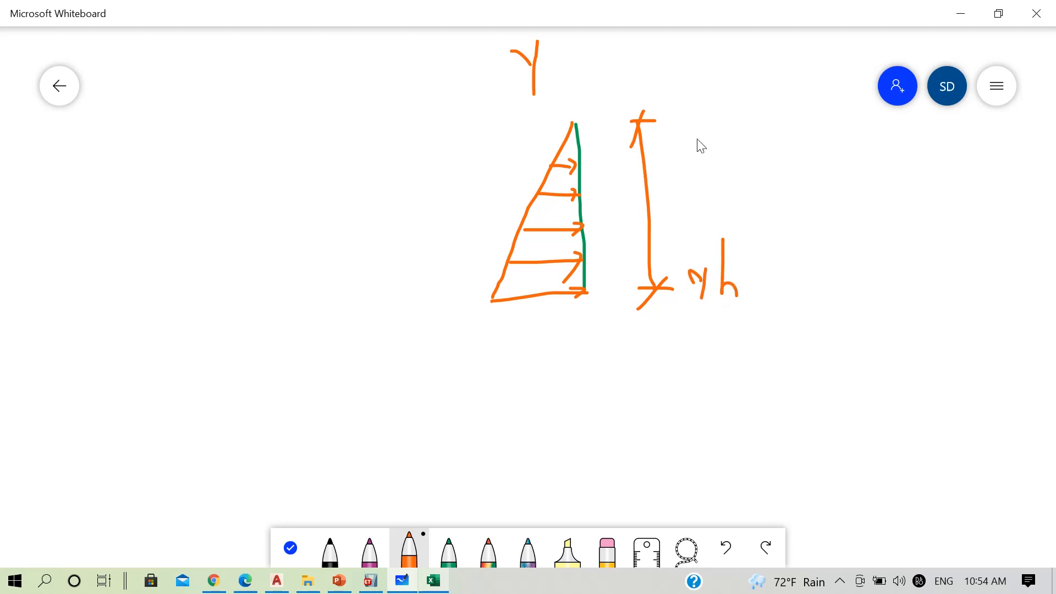
{"action": "mouse_move", "coordinate": [692, 111]}
{"action": "left_mouse_down"}
{"action": "mouse_move", "coordinate": [695, 146]}
{"action": "mouse_move", "coordinate": [691, 113]}
{"action": "left_mouse_up"}
Switch back to ETABS and widen the 3-D view window beside the plan view
{"action": "left_click", "coordinate": [961, 14]}
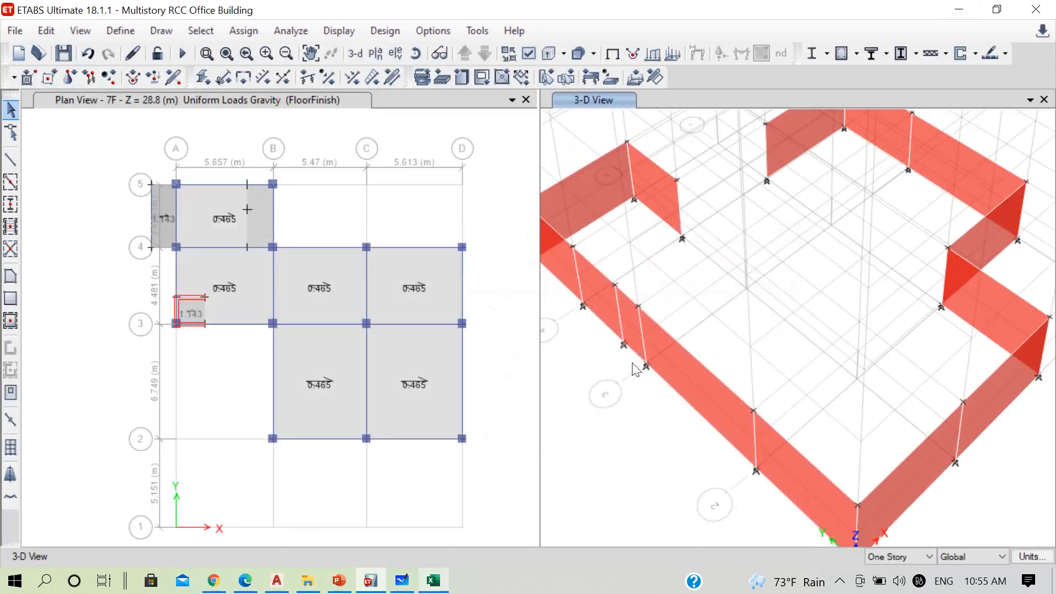
{"action": "left_click_drag", "start_coordinate": [539, 339], "coordinate": [473, 339]}
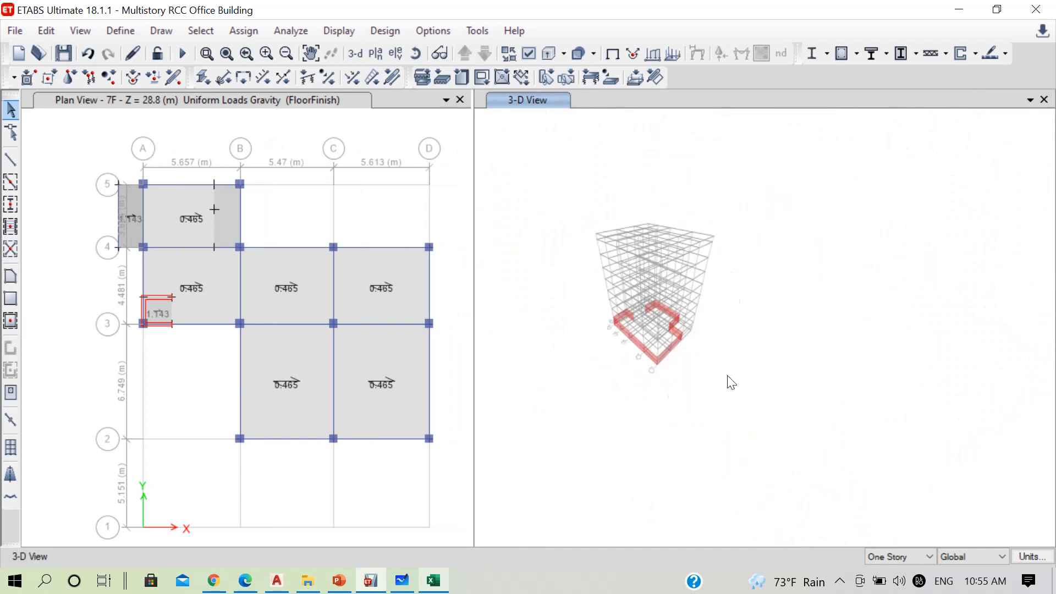
{"action": "scroll", "coordinate": [639, 327], "scroll_direction": "up", "scroll_amount": 5}
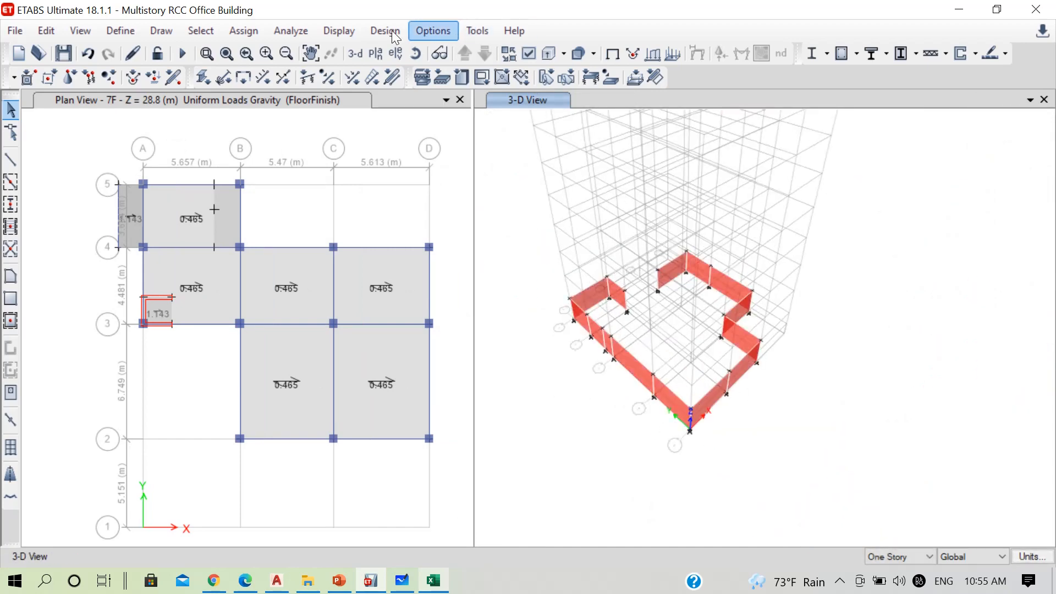
Display the shell local axes on the isolated basement walls in the 3-D view
{"action": "left_click", "coordinate": [529, 55]}
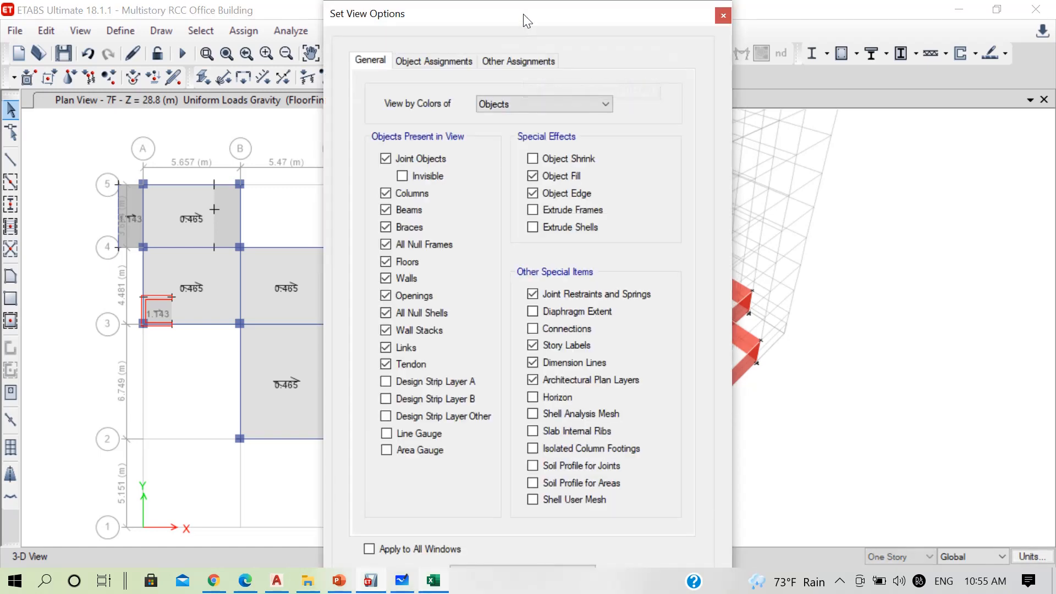
{"action": "left_click_drag", "start_coordinate": [523, 15], "coordinate": [247, 25]}
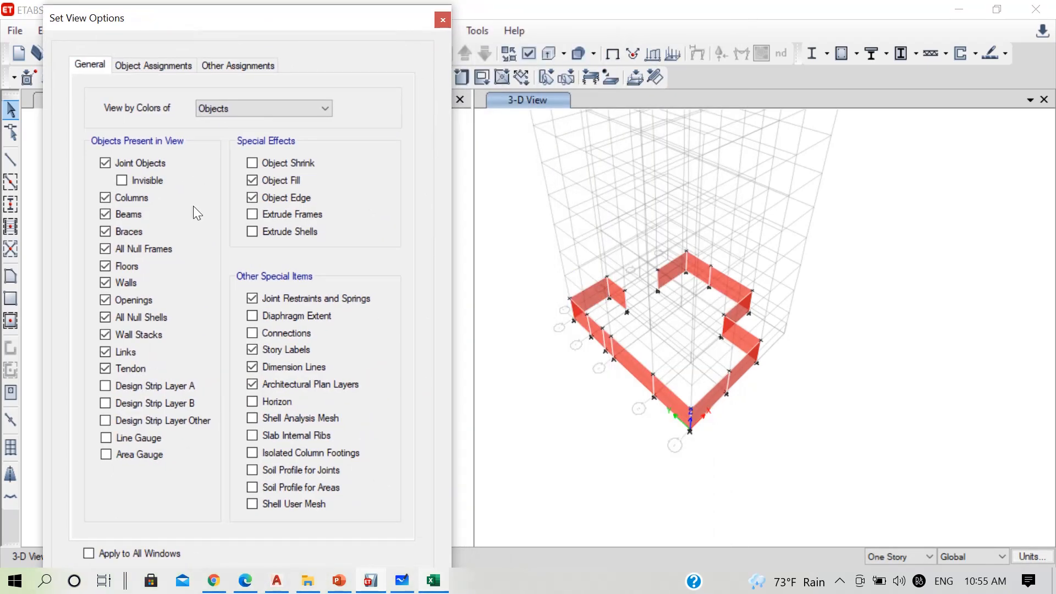
{"action": "left_click", "coordinate": [150, 68]}
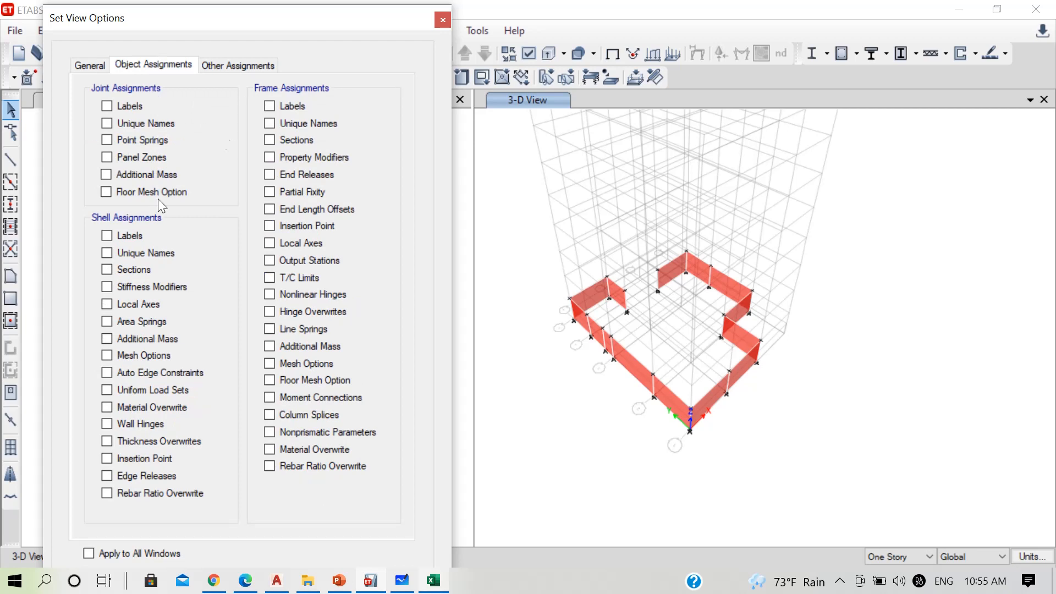
{"action": "key", "text": "Tab"}
{"action": "key", "text": "Tab"}
{"action": "key", "text": "Tab"}
{"action": "key", "text": "Tab"}
{"action": "left_click", "coordinate": [118, 305]}
{"action": "left_click_drag", "start_coordinate": [388, 26], "coordinate": [389, 1]}
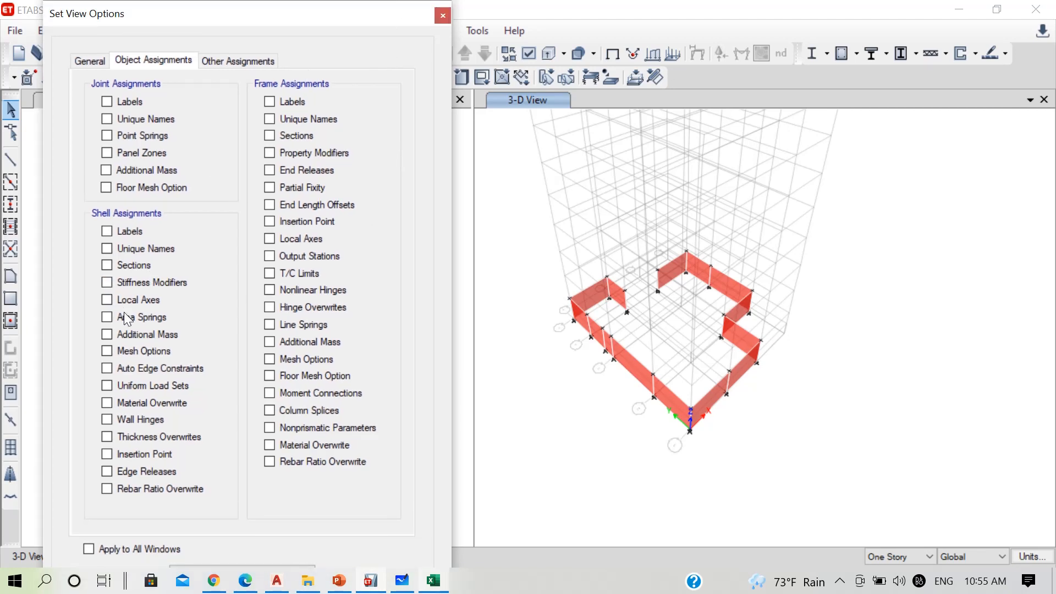
{"action": "left_click", "coordinate": [112, 301]}
{"action": "key", "text": "Tab"}
{"action": "key", "text": "Tab"}
{"action": "key", "text": "Tab"}
{"action": "key", "text": "Tab"}
{"action": "key", "text": "Tab"}
{"action": "key", "text": "Tab"}
{"action": "key", "text": "Tab"}
{"action": "key", "text": "Tab"}
{"action": "key", "text": "Tab"}
{"action": "key", "text": "Tab"}
{"action": "key", "text": "Tab"}
{"action": "key", "text": "Return"}
{"action": "scroll", "coordinate": [603, 334], "scroll_direction": "up", "scroll_amount": 4}
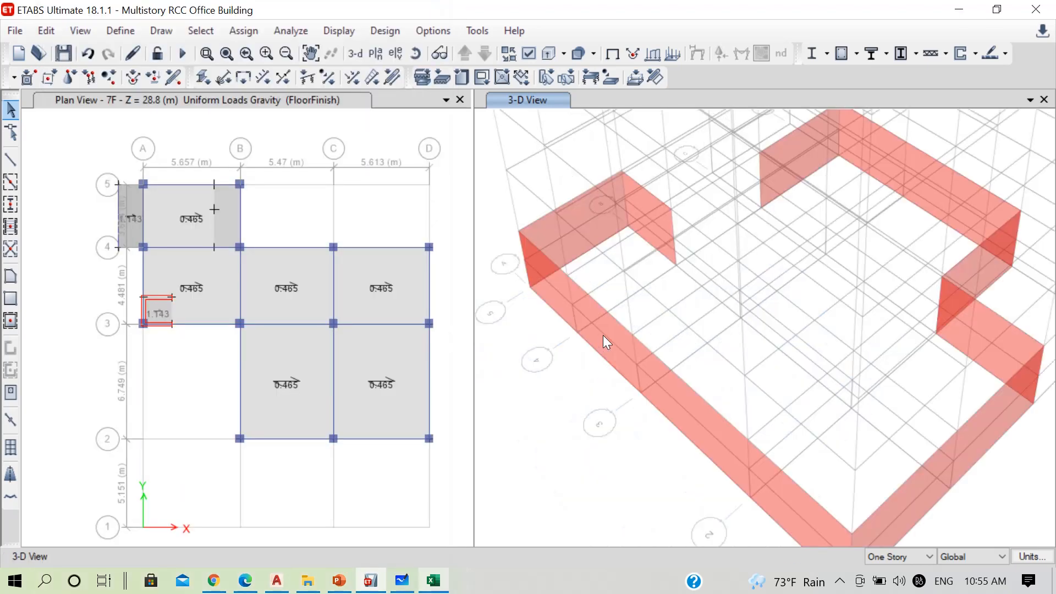
{"action": "middle_click_drag", "start_coordinate": [675, 364], "coordinate": [674, 312]}
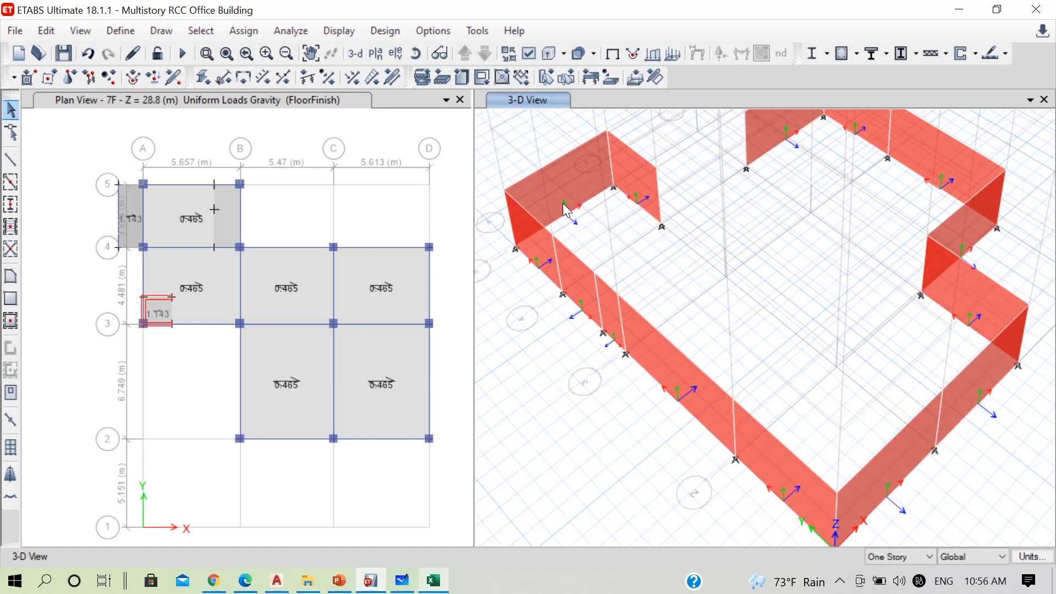
Try to flip the short free-ended basement wall's local axes by assigning a 180° rotation from the default orientation
{"action": "left_click", "coordinate": [646, 187]}
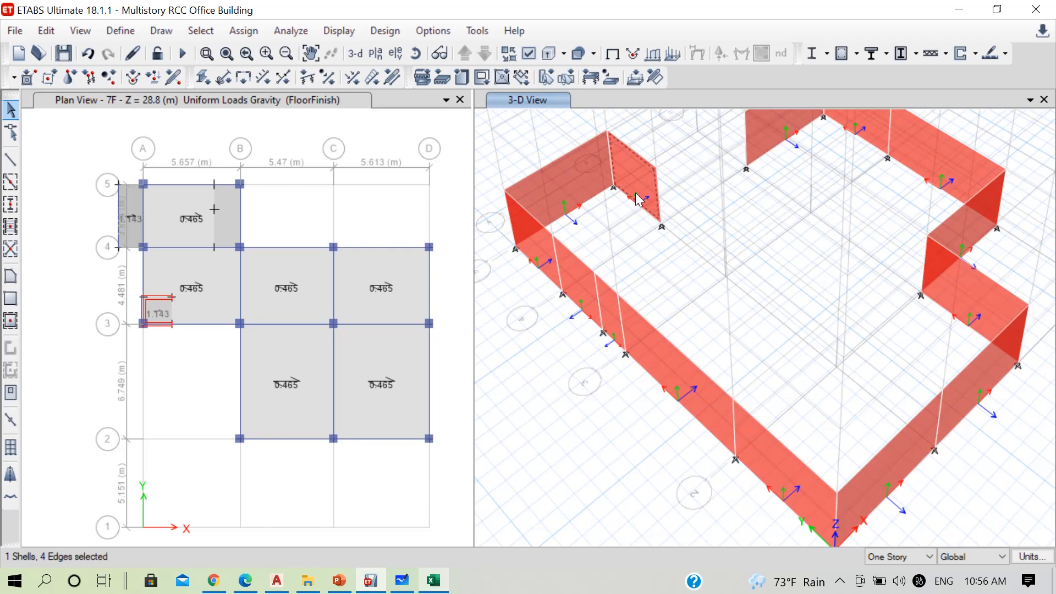
{"action": "left_click", "coordinate": [243, 30]}
{"action": "mouse_move", "coordinate": [324, 95]}
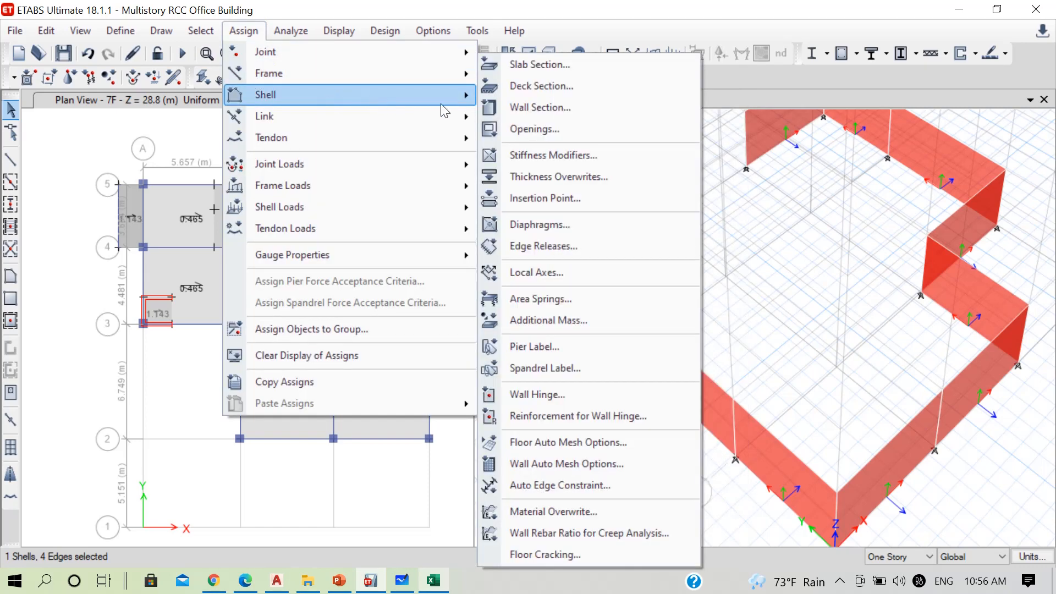
{"action": "left_click", "coordinate": [532, 273]}
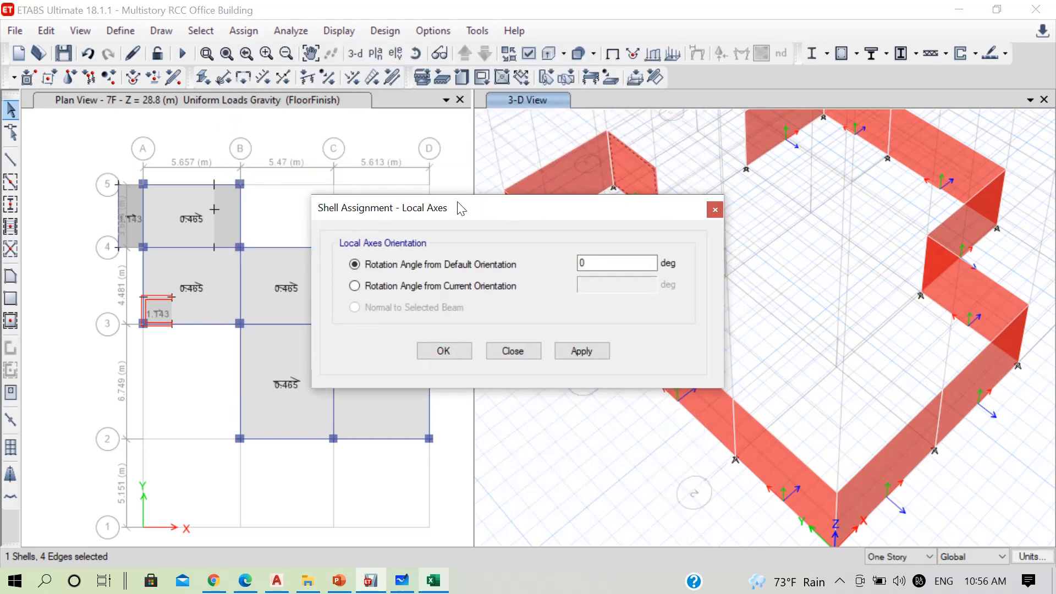
{"action": "left_click_drag", "start_coordinate": [457, 207], "coordinate": [208, 179]}
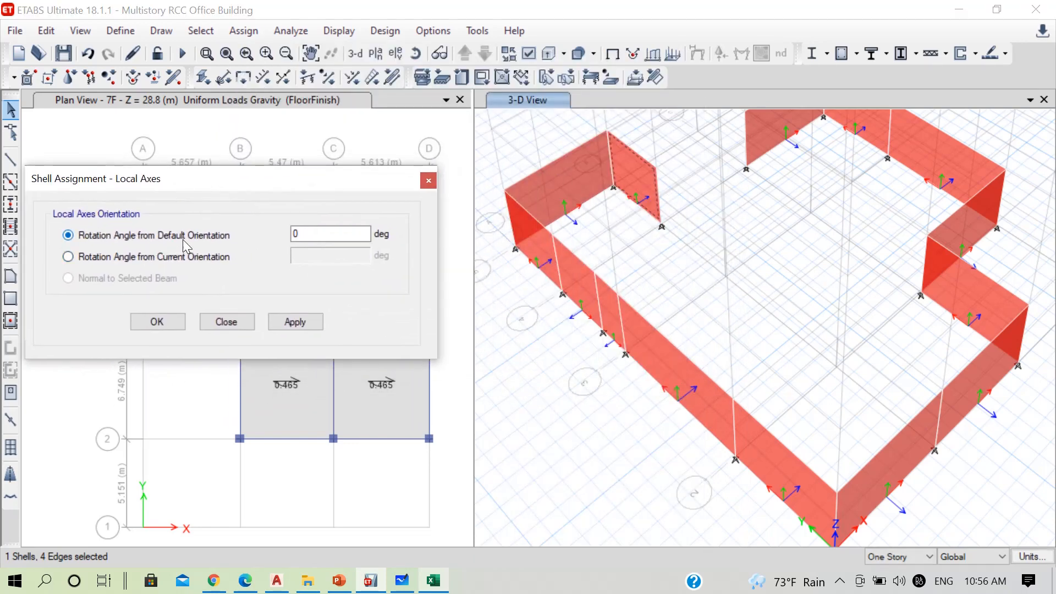
{"action": "left_click_drag", "start_coordinate": [316, 235], "coordinate": [263, 234]}
{"action": "type", "text": "180"}
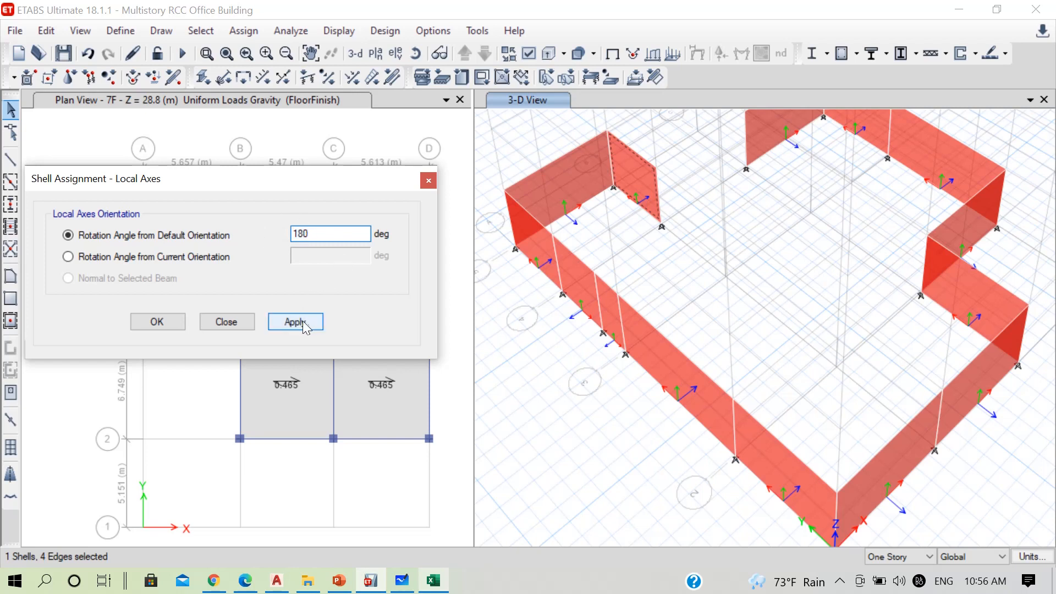
{"action": "left_click", "coordinate": [303, 325]}
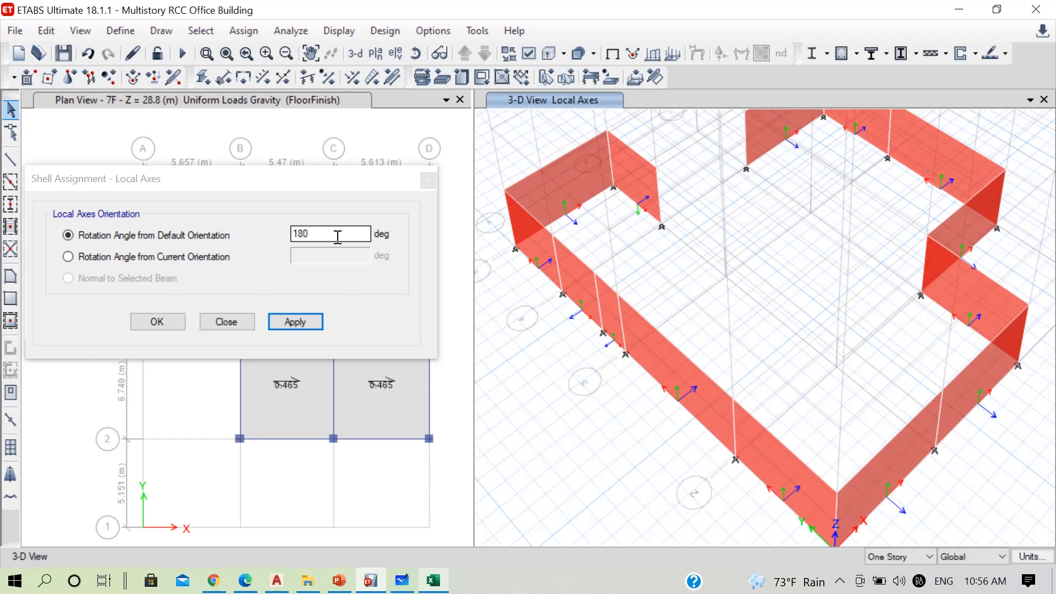
{"action": "left_click", "coordinate": [897, 556]}
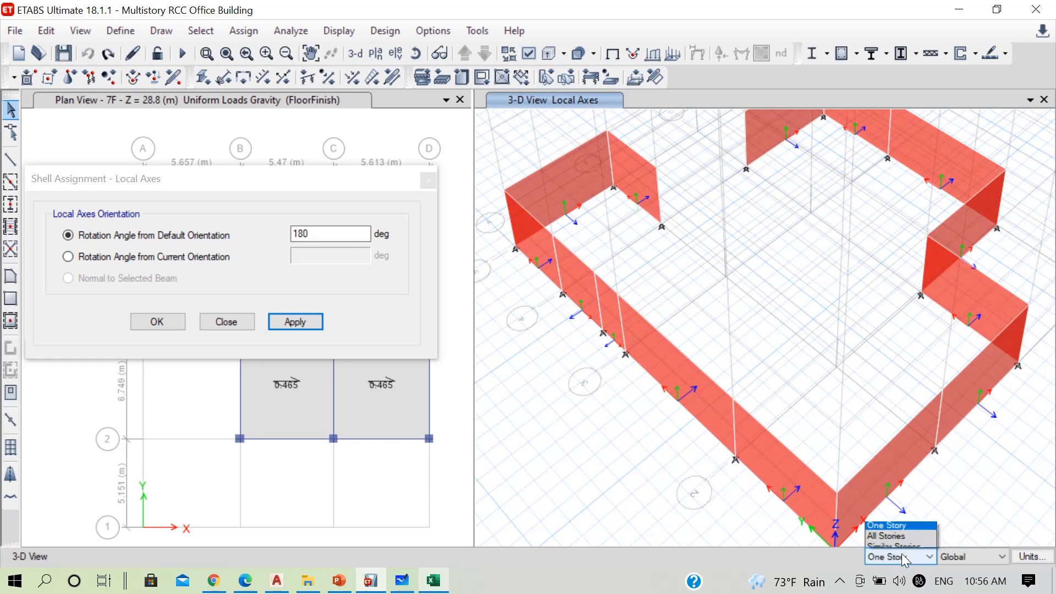
{"action": "left_click", "coordinate": [840, 582]}
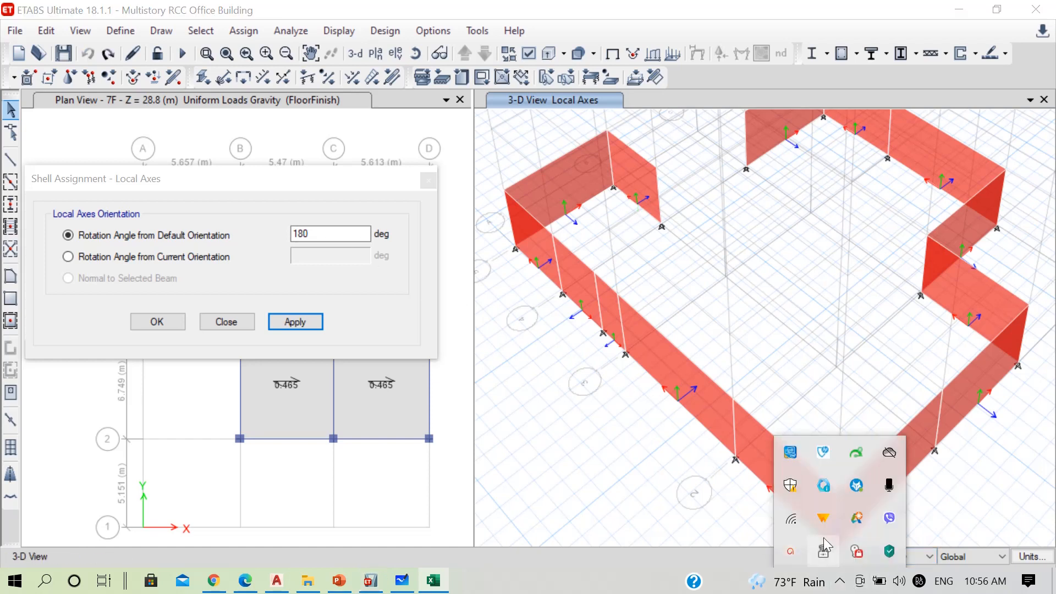
{"action": "left_click", "coordinate": [792, 548]}
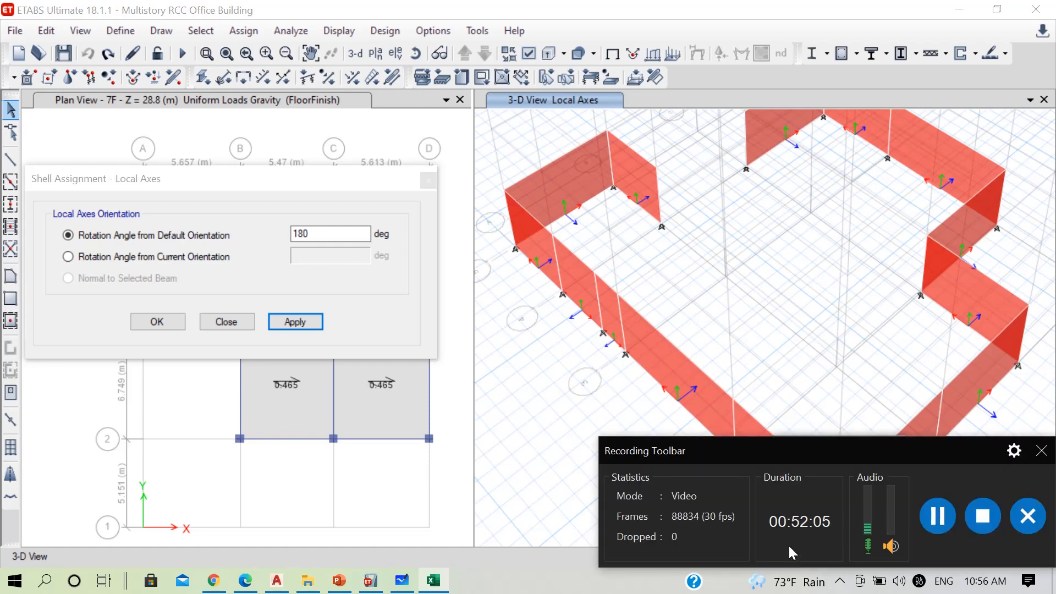
{"action": "left_click", "coordinate": [938, 522]}
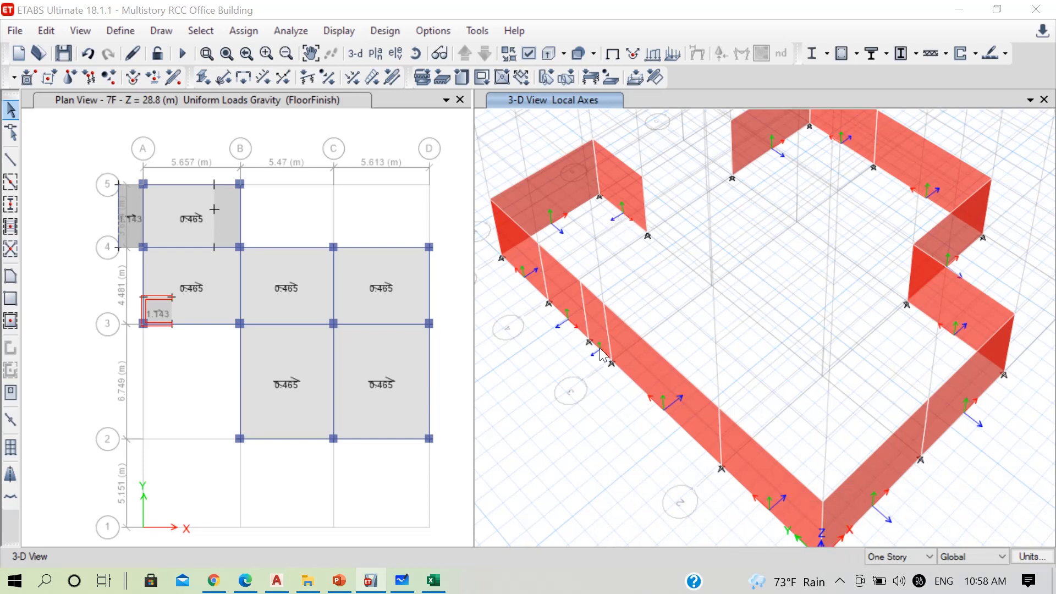
Reverse the wall local 3 axis of the eight basement wall panels whose blue axis arrows point outward
{"action": "left_click", "coordinate": [564, 289]}
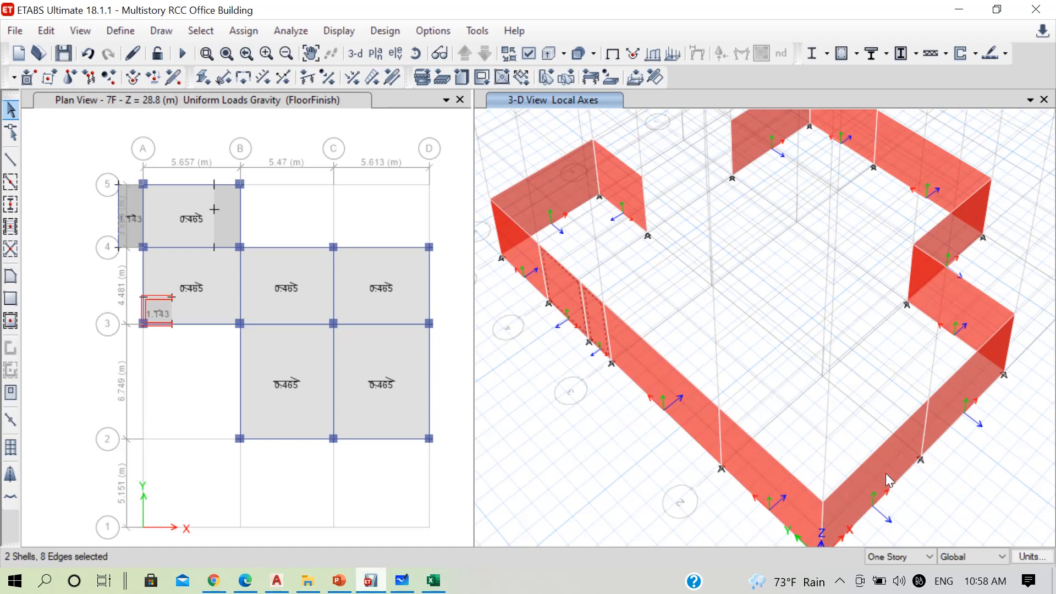
{"action": "left_click", "coordinate": [936, 420]}
{"action": "left_click", "coordinate": [978, 316]}
{"action": "left_click", "coordinate": [932, 176]}
{"action": "left_click", "coordinate": [47, 28]}
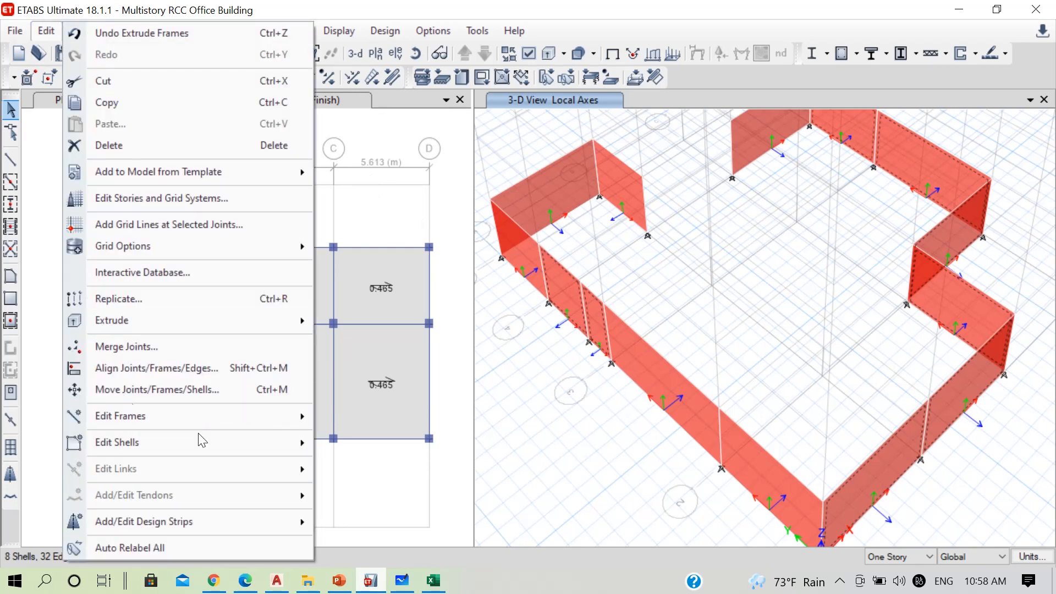
{"action": "mouse_move", "coordinate": [288, 441]}
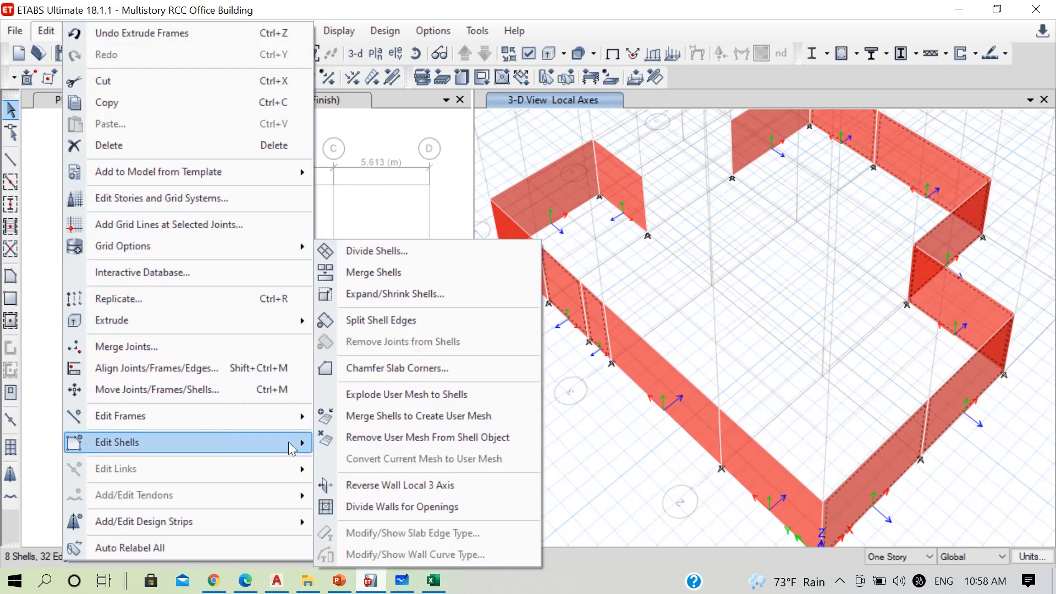
{"action": "left_click", "coordinate": [404, 486]}
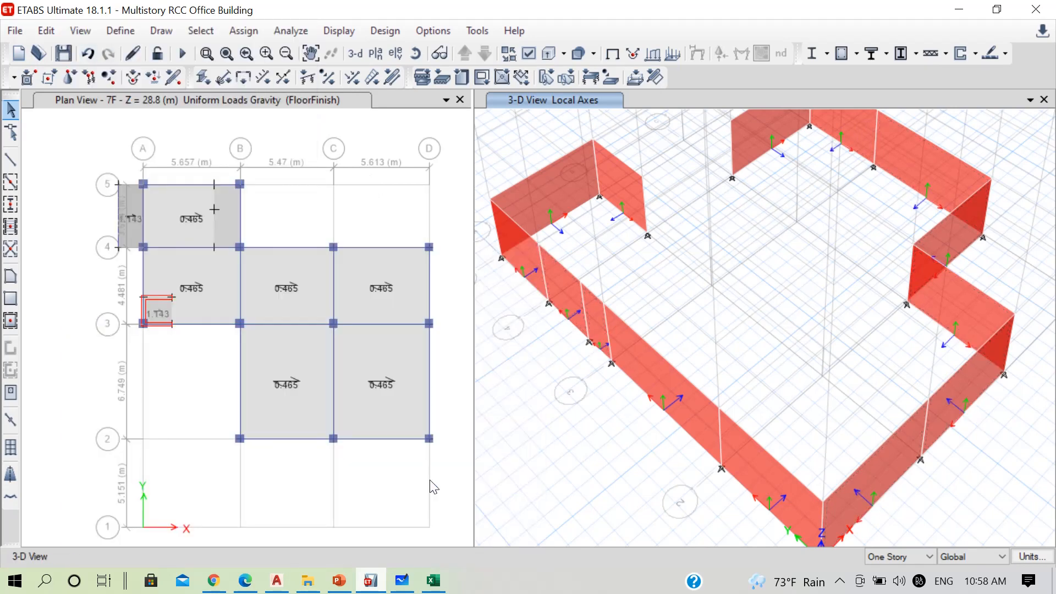
Select all the isolated basement walls in the 3-D view and start a non-uniform shell load assignment for them
{"action": "scroll", "coordinate": [568, 446], "scroll_direction": "down", "scroll_amount": 5}
{"action": "scroll", "coordinate": [598, 441], "scroll_direction": "up", "scroll_amount": 5}
{"action": "middle_click_drag", "start_coordinate": [746, 390], "coordinate": [785, 383]}
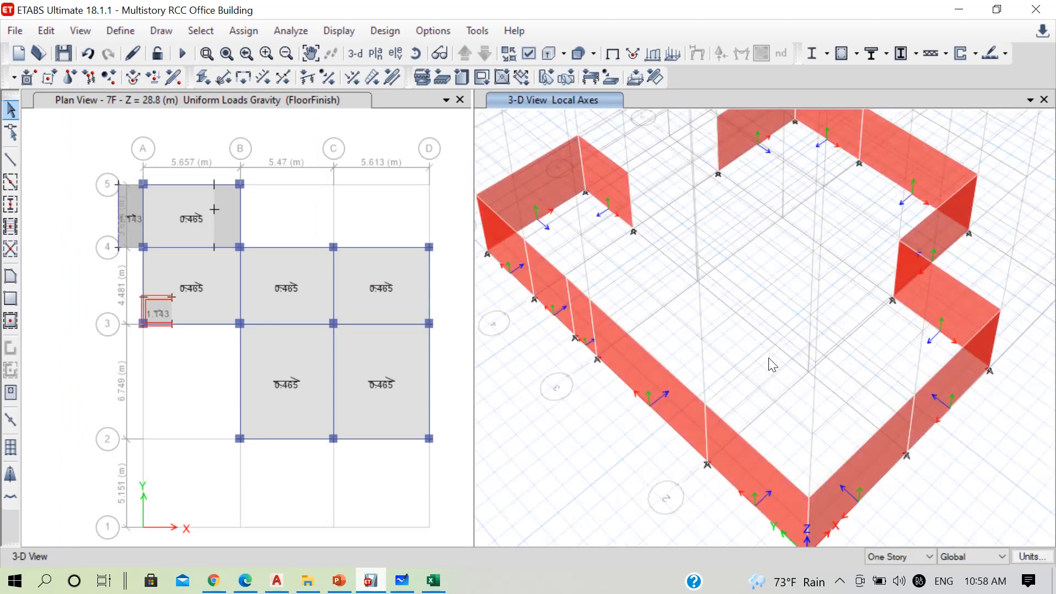
{"action": "middle_click_drag", "start_coordinate": [830, 317], "coordinate": [817, 349]}
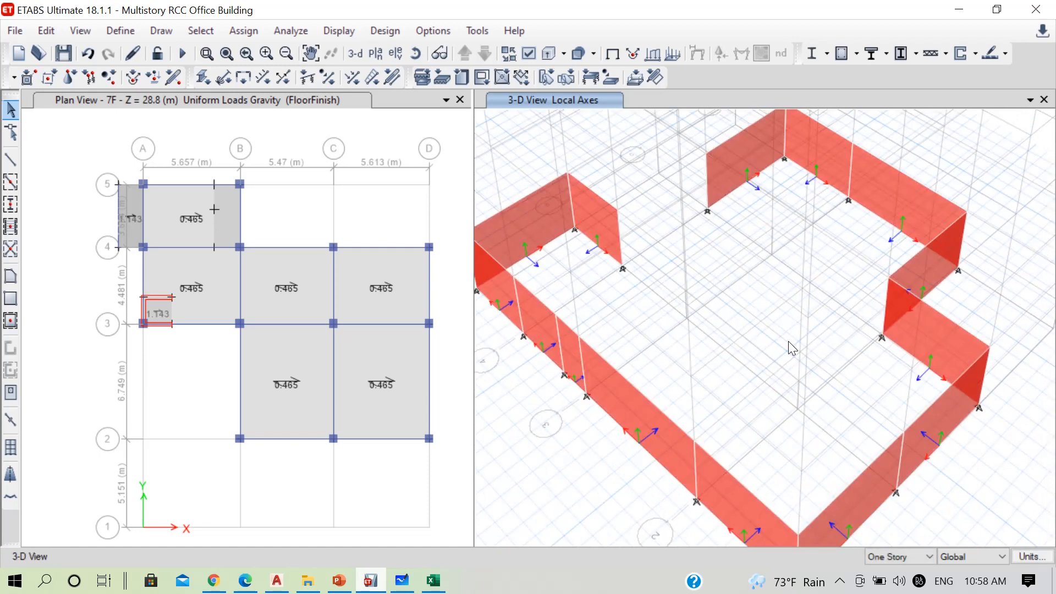
{"action": "scroll", "coordinate": [792, 348], "scroll_direction": "down", "scroll_amount": 5}
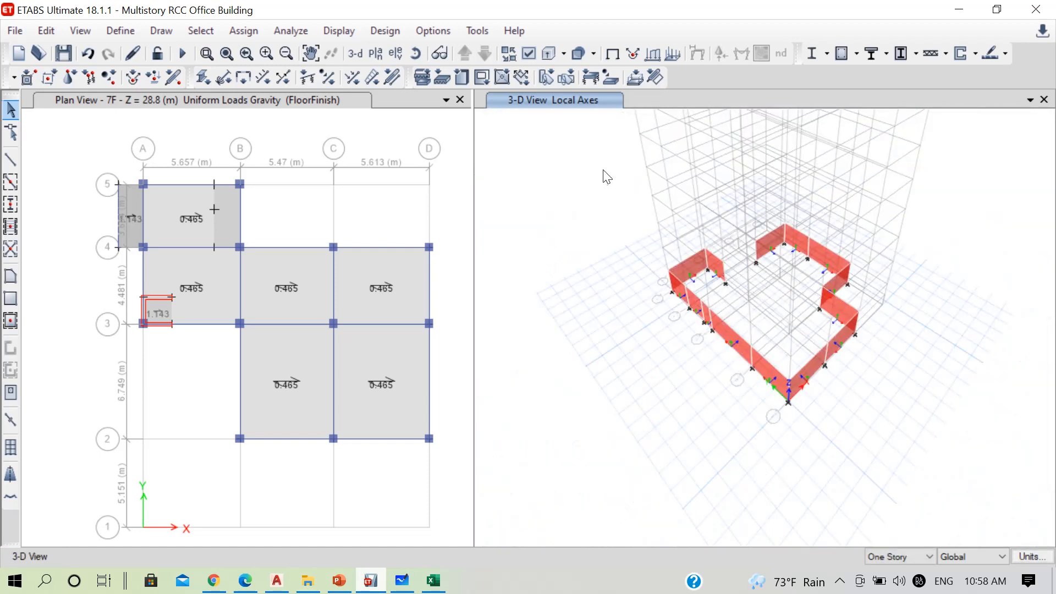
{"action": "left_click_drag", "start_coordinate": [605, 174], "coordinate": [922, 454]}
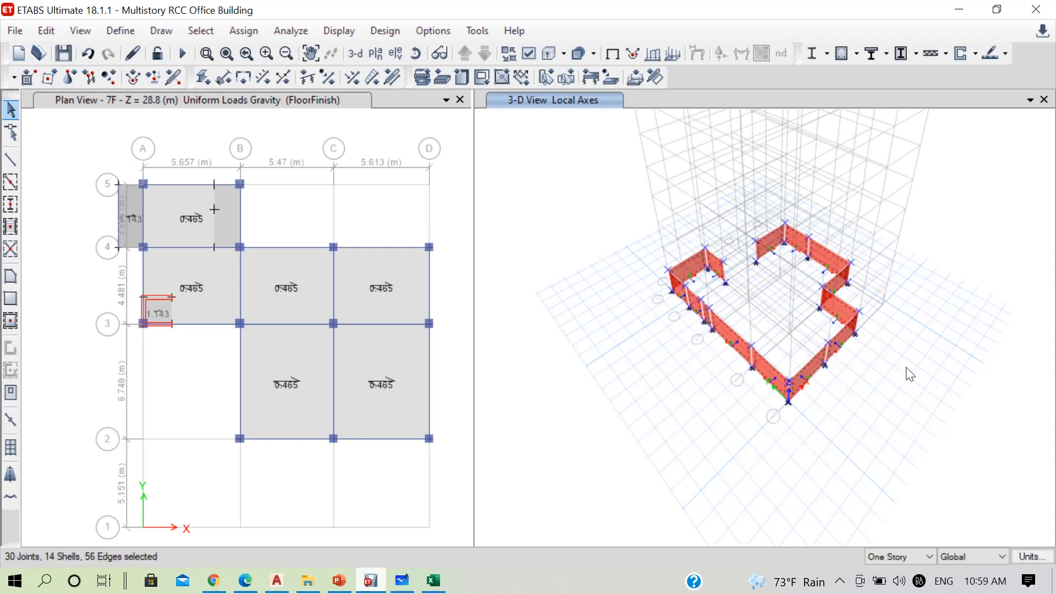
{"action": "left_click", "coordinate": [252, 31]}
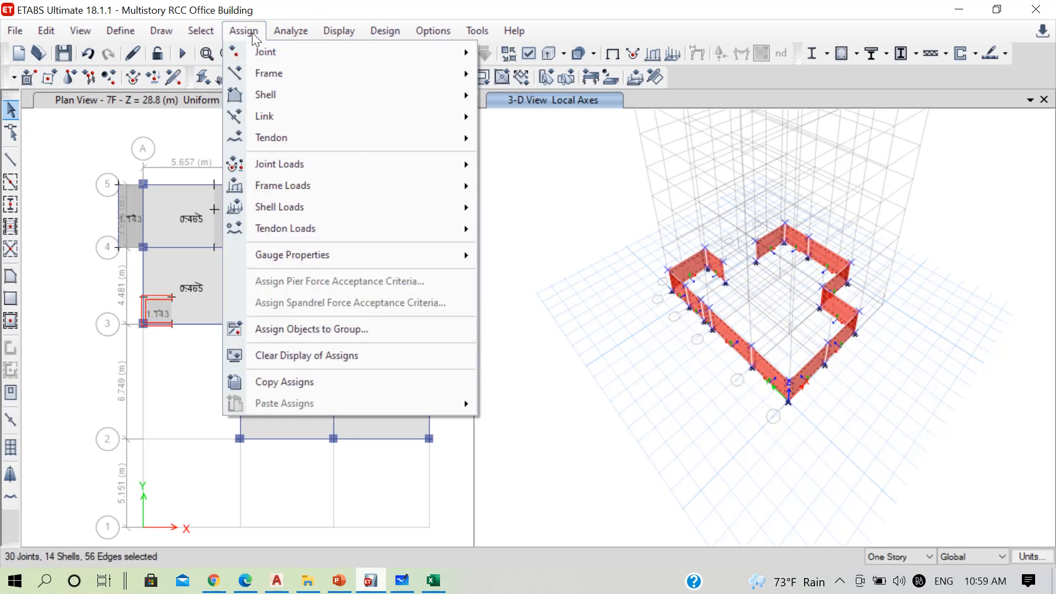
{"action": "mouse_move", "coordinate": [443, 207]}
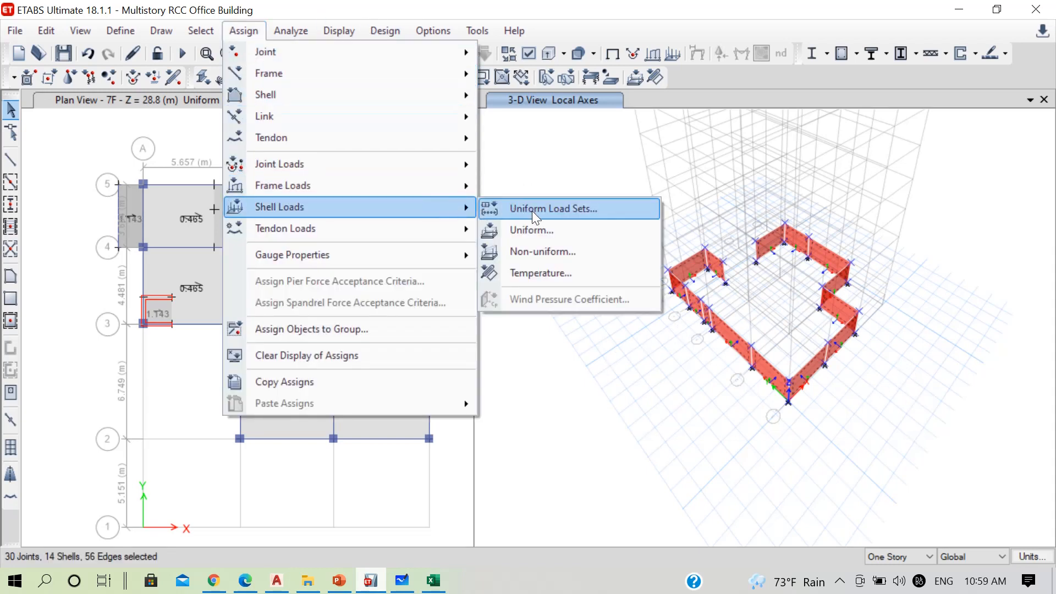
{"action": "left_click", "coordinate": [546, 250]}
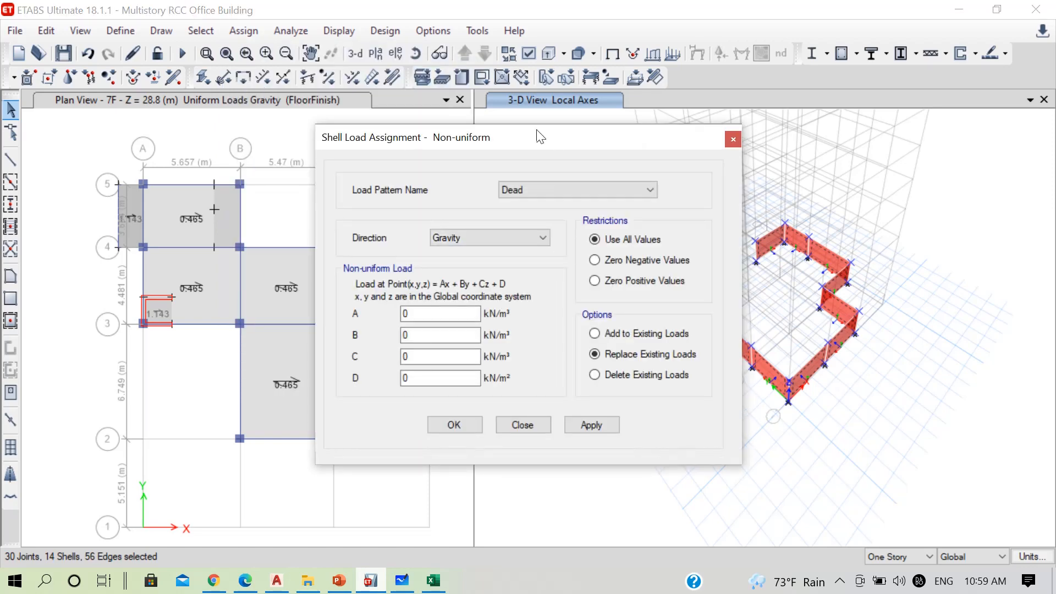
{"action": "left_click_drag", "start_coordinate": [541, 136], "coordinate": [283, 148]}
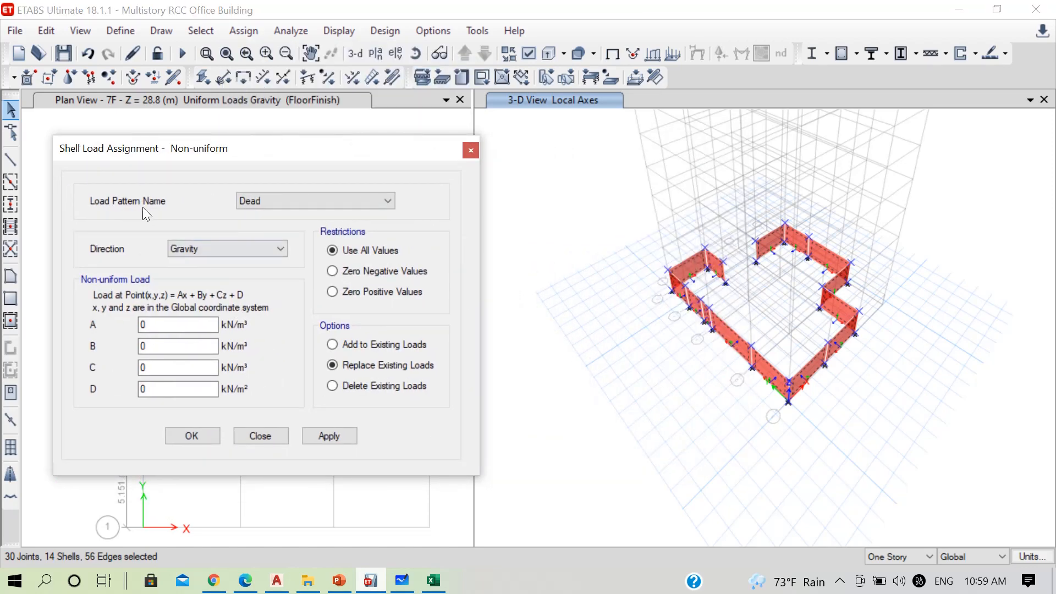
Set the non-uniform load's pattern to SoilPressure and its direction to Local-3
{"action": "left_click", "coordinate": [328, 203]}
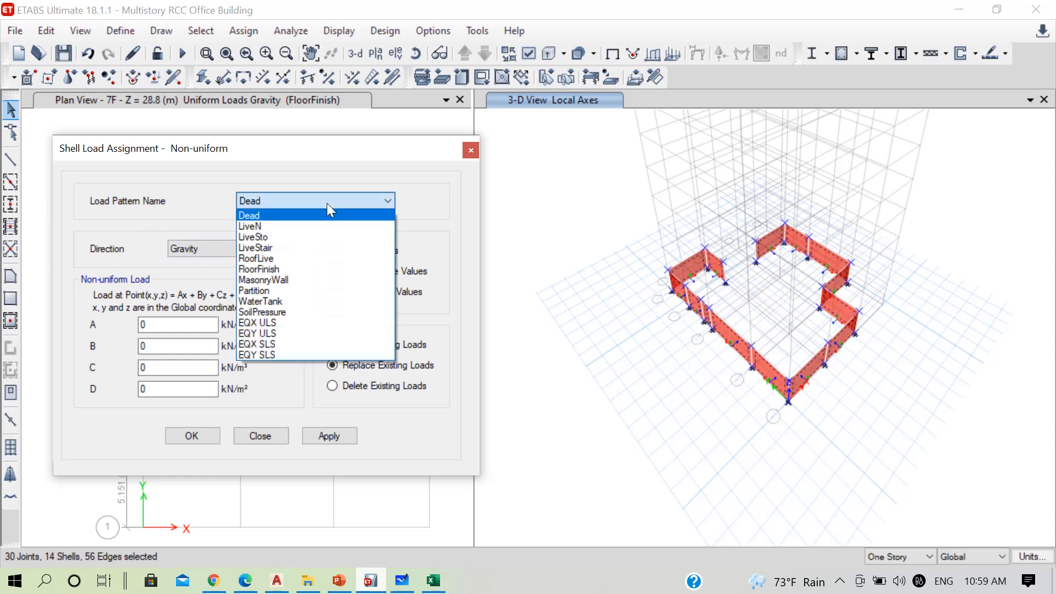
{"action": "left_click", "coordinate": [269, 311]}
{"action": "left_click", "coordinate": [222, 246]}
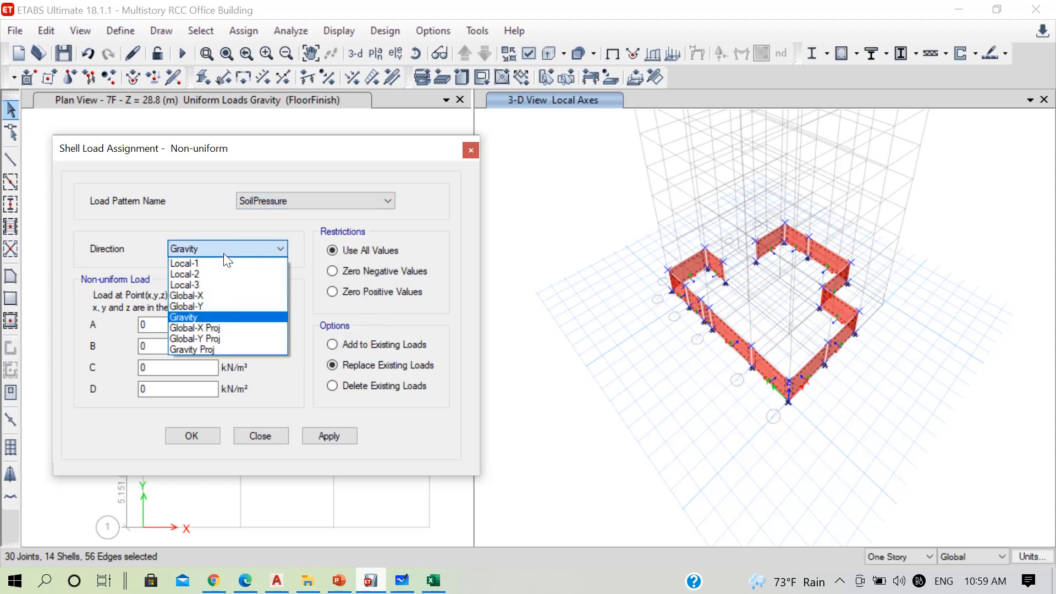
{"action": "left_click", "coordinate": [204, 289]}
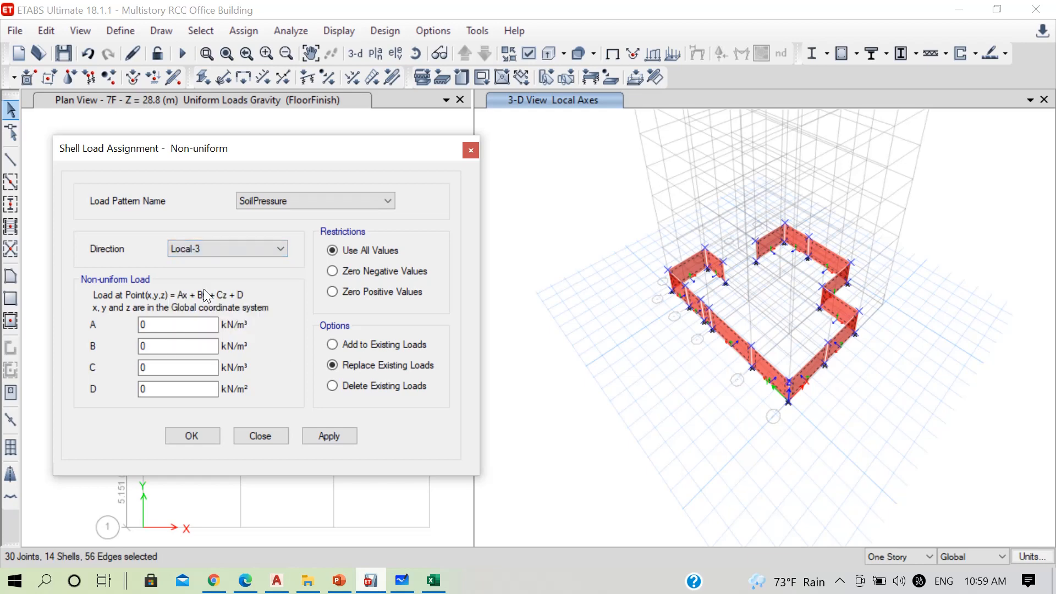
{"action": "scroll", "coordinate": [733, 273], "scroll_direction": "up", "scroll_amount": 5}
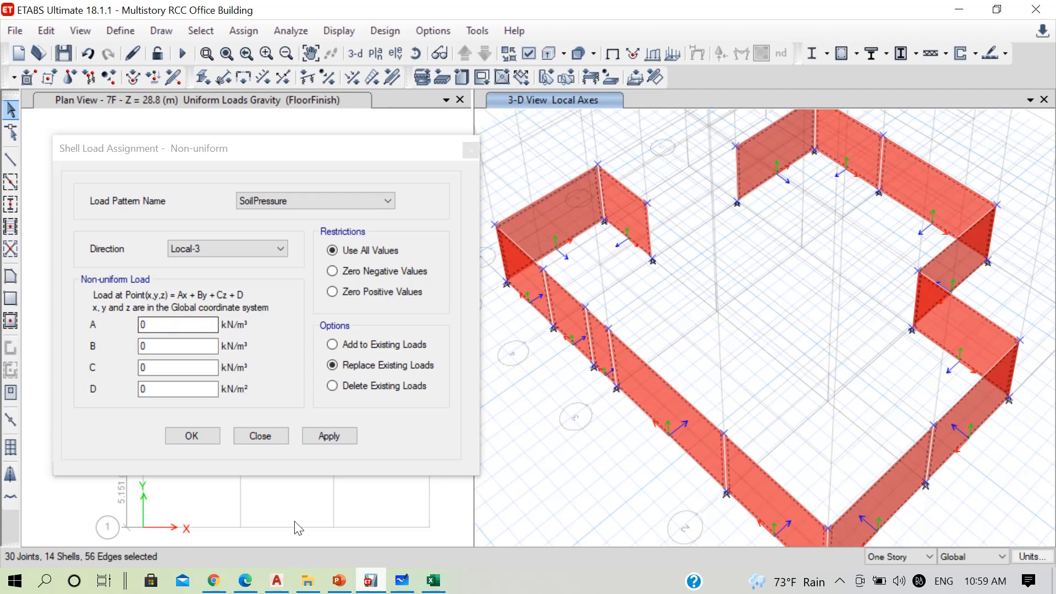
Switch to Microsoft Whiteboard, handwrite 20×36 = 72 beside the pressure triangle, circle the γh label, and return to ETABS
{"action": "left_click", "coordinate": [402, 580]}
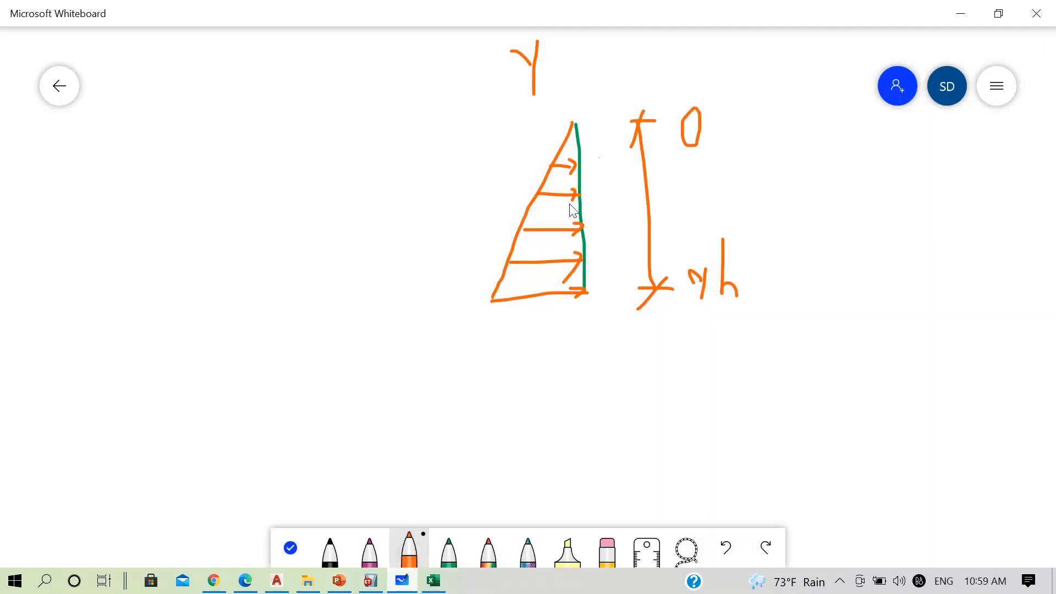
{"action": "mouse_move", "coordinate": [254, 260]}
{"action": "left_mouse_down"}
{"action": "mouse_move", "coordinate": [256, 249]}
{"action": "mouse_move", "coordinate": [297, 313]}
{"action": "mouse_move", "coordinate": [321, 319]}
{"action": "mouse_move", "coordinate": [321, 273]}
{"action": "mouse_move", "coordinate": [364, 297]}
{"action": "mouse_move", "coordinate": [329, 314]}
{"action": "left_mouse_up"}
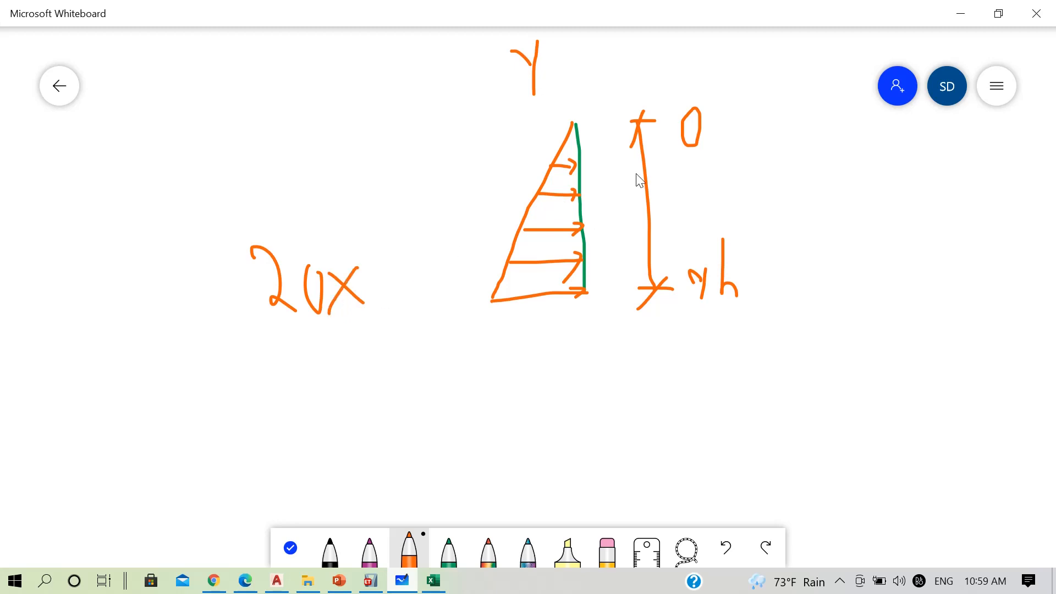
{"action": "mouse_move", "coordinate": [370, 268]}
{"action": "left_mouse_down"}
{"action": "mouse_move", "coordinate": [385, 283]}
{"action": "mouse_move", "coordinate": [376, 320]}
{"action": "left_mouse_up"}
{"action": "left_click", "coordinate": [405, 287]}
{"action": "mouse_move", "coordinate": [421, 253]}
{"action": "left_mouse_down"}
{"action": "mouse_move", "coordinate": [414, 313]}
{"action": "mouse_move", "coordinate": [405, 291]}
{"action": "left_mouse_up"}
{"action": "mouse_move", "coordinate": [737, 226]}
{"action": "left_mouse_down"}
{"action": "mouse_move", "coordinate": [754, 229]}
{"action": "mouse_move", "coordinate": [734, 223]}
{"action": "left_mouse_up"}
{"action": "left_click_drag", "start_coordinate": [315, 388], "coordinate": [354, 403]}
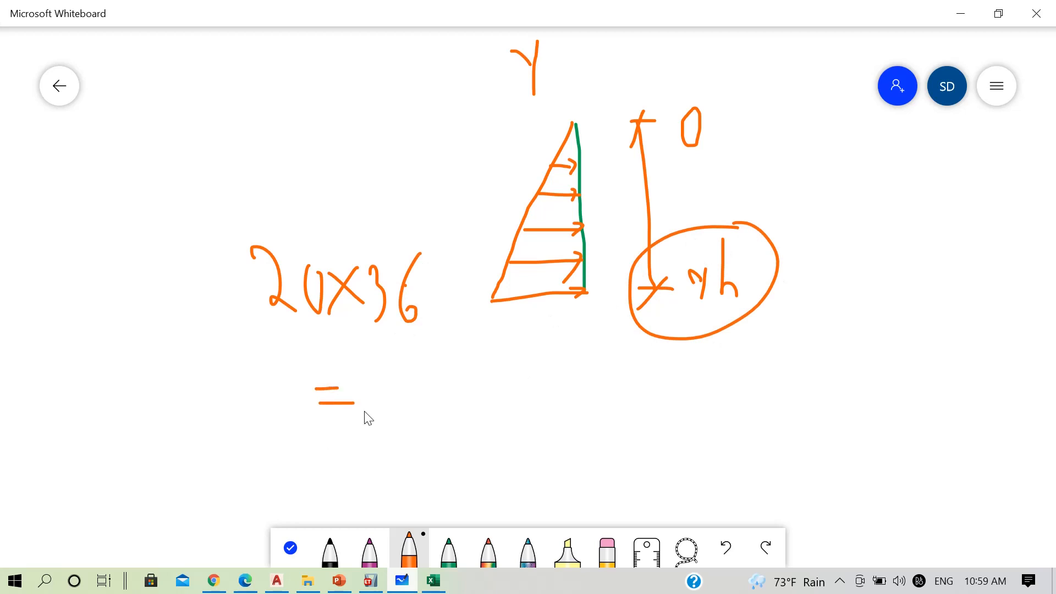
{"action": "left_click_drag", "start_coordinate": [368, 368], "coordinate": [392, 400]}
{"action": "mouse_move", "coordinate": [388, 389]}
{"action": "left_mouse_down"}
{"action": "mouse_move", "coordinate": [409, 383]}
{"action": "mouse_move", "coordinate": [425, 404]}
{"action": "mouse_move", "coordinate": [457, 403]}
{"action": "left_mouse_up"}
{"action": "left_click", "coordinate": [419, 374]}
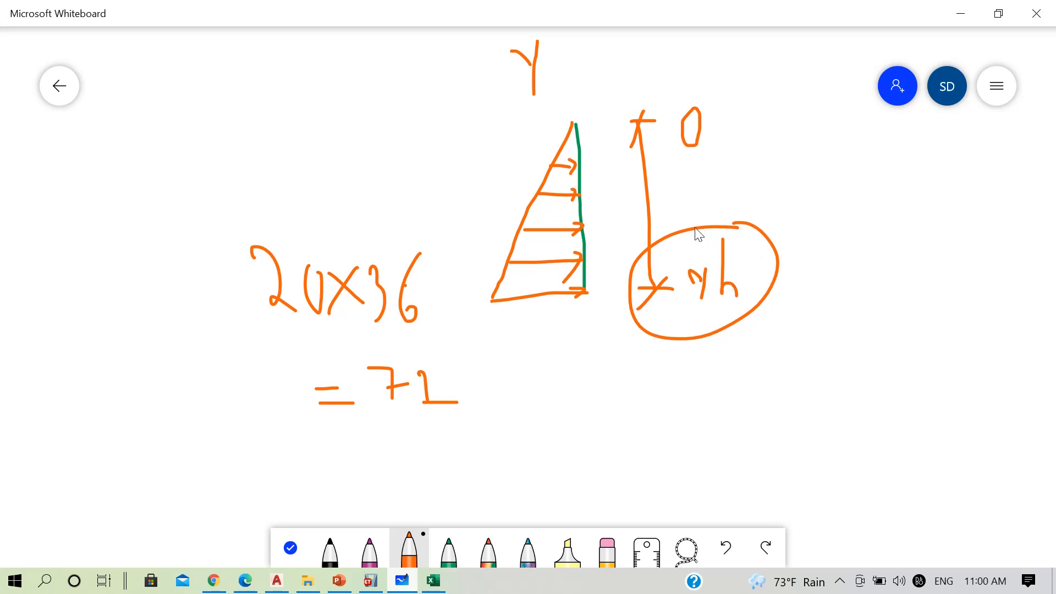
{"action": "mouse_move", "coordinate": [698, 231]}
{"action": "left_mouse_down"}
{"action": "mouse_move", "coordinate": [618, 289]}
{"action": "mouse_move", "coordinate": [735, 307]}
{"action": "mouse_move", "coordinate": [754, 240]}
{"action": "left_mouse_up"}
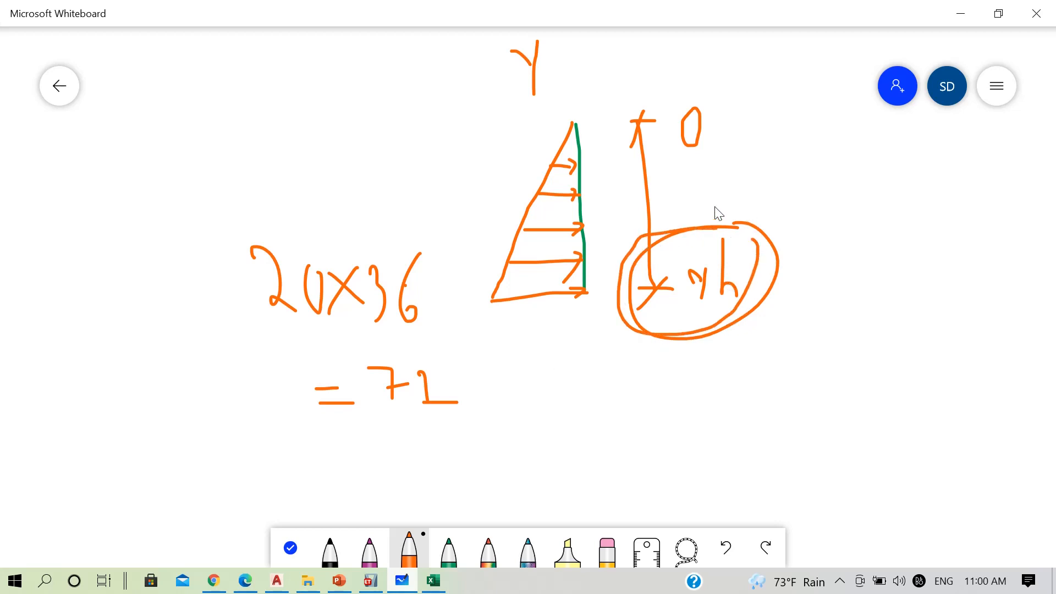
{"action": "left_click", "coordinate": [969, 14]}
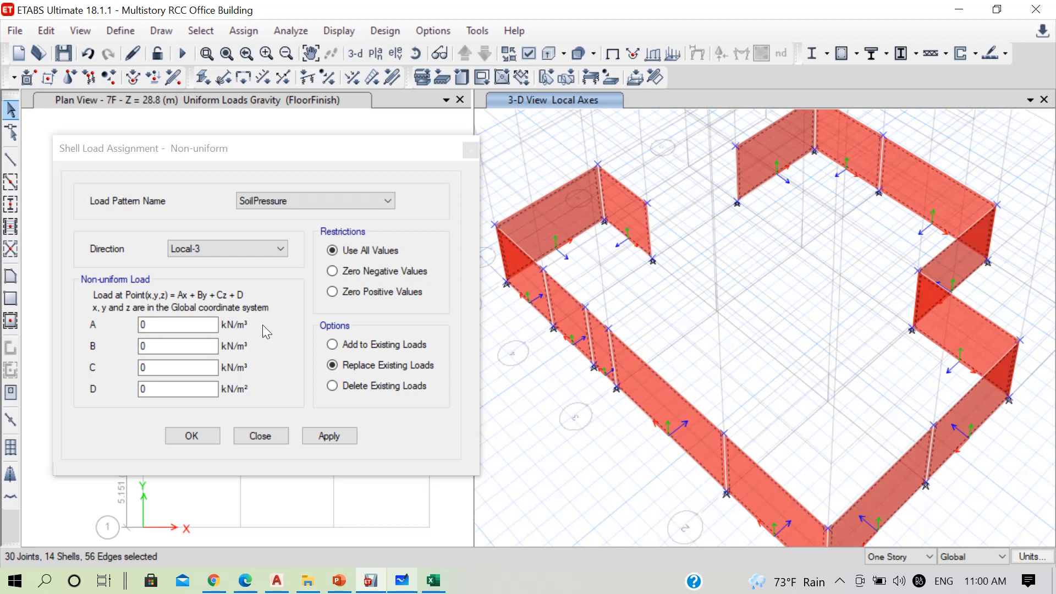
Circle the pressure triangle's base and write γ below it in Whiteboard, and set load coefficient A to 20 kN/m³ in ETABS
{"action": "left_click", "coordinate": [159, 325]}
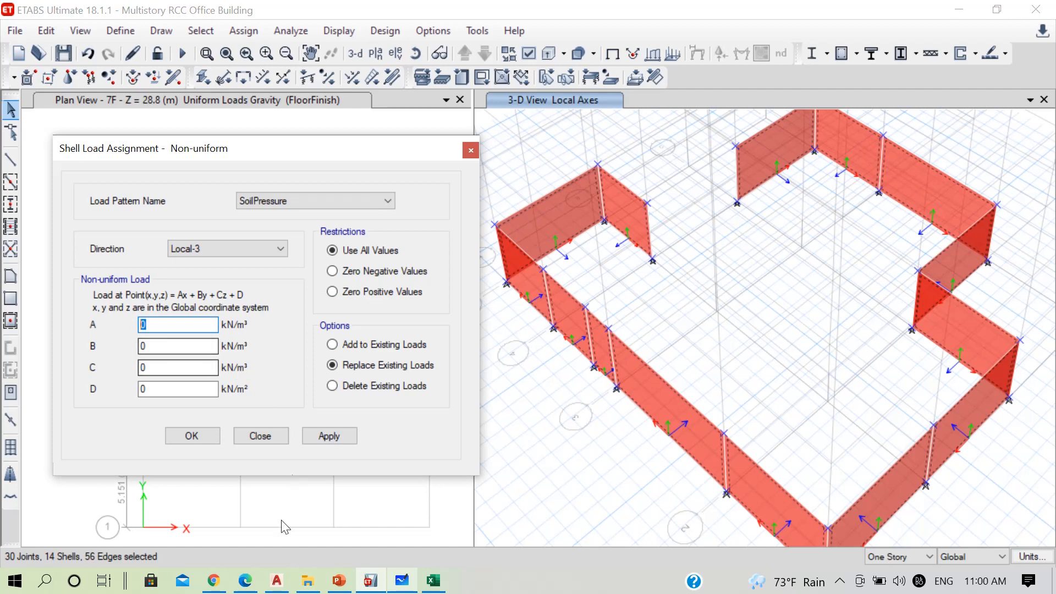
{"action": "left_click", "coordinate": [402, 580]}
{"action": "mouse_move", "coordinate": [604, 283]}
{"action": "left_mouse_down"}
{"action": "mouse_move", "coordinate": [602, 324]}
{"action": "mouse_move", "coordinate": [609, 286]}
{"action": "left_mouse_up"}
{"action": "mouse_move", "coordinate": [532, 347]}
{"action": "left_mouse_down"}
{"action": "mouse_move", "coordinate": [555, 357]}
{"action": "mouse_move", "coordinate": [551, 384]}
{"action": "left_mouse_up"}
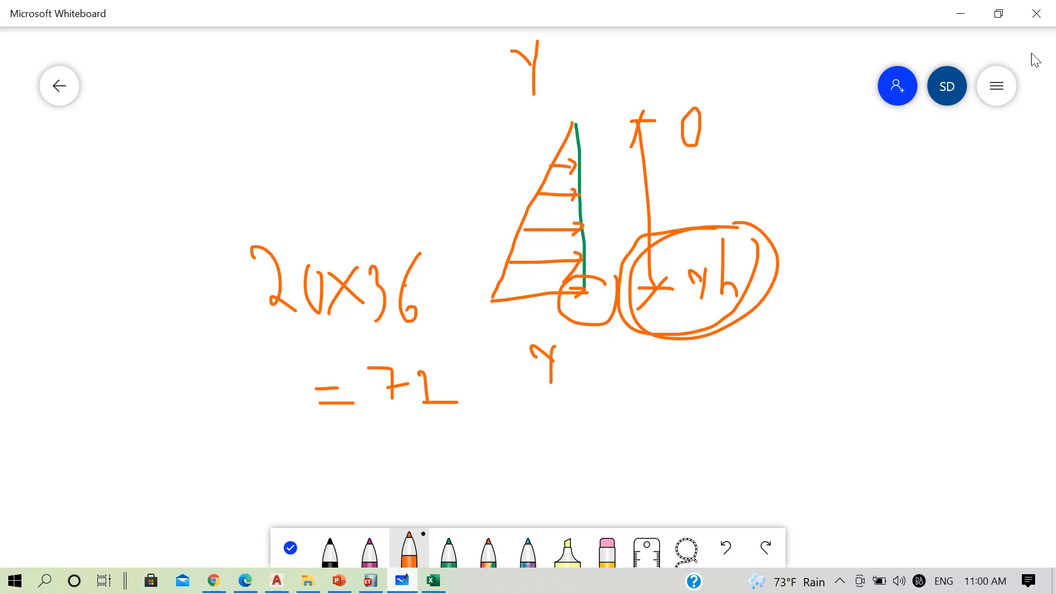
{"action": "left_click", "coordinate": [960, 14]}
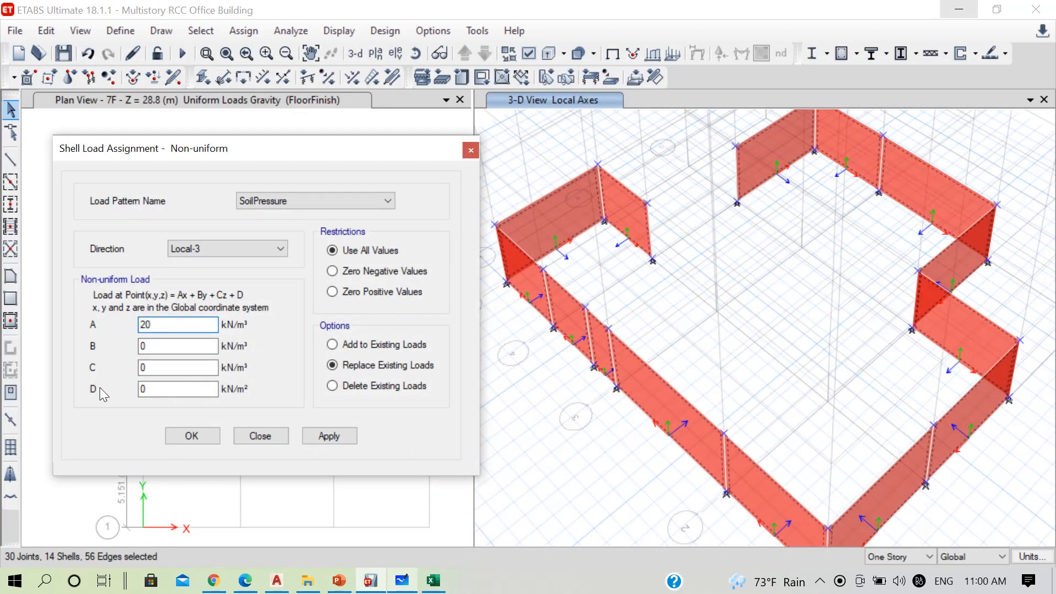
Circle the pressure triangle's apex in Whiteboard, and apply the wall load in ETABS with A = 20 and B, C and D = 0
{"action": "left_click", "coordinate": [402, 580]}
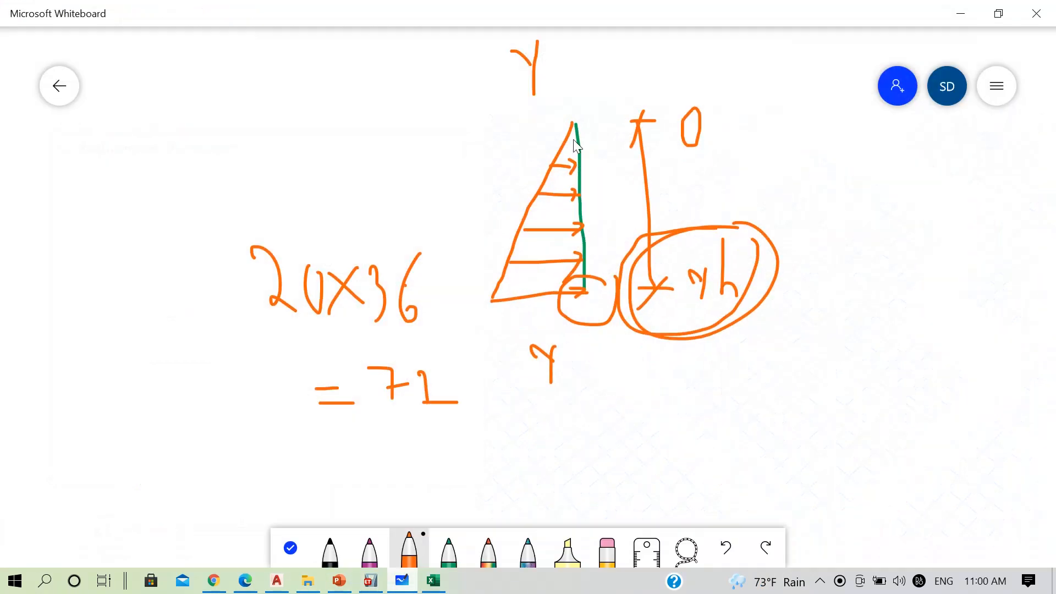
{"action": "mouse_move", "coordinate": [539, 146]}
{"action": "left_mouse_down"}
{"action": "mouse_move", "coordinate": [598, 128]}
{"action": "mouse_move", "coordinate": [564, 122]}
{"action": "left_mouse_up"}
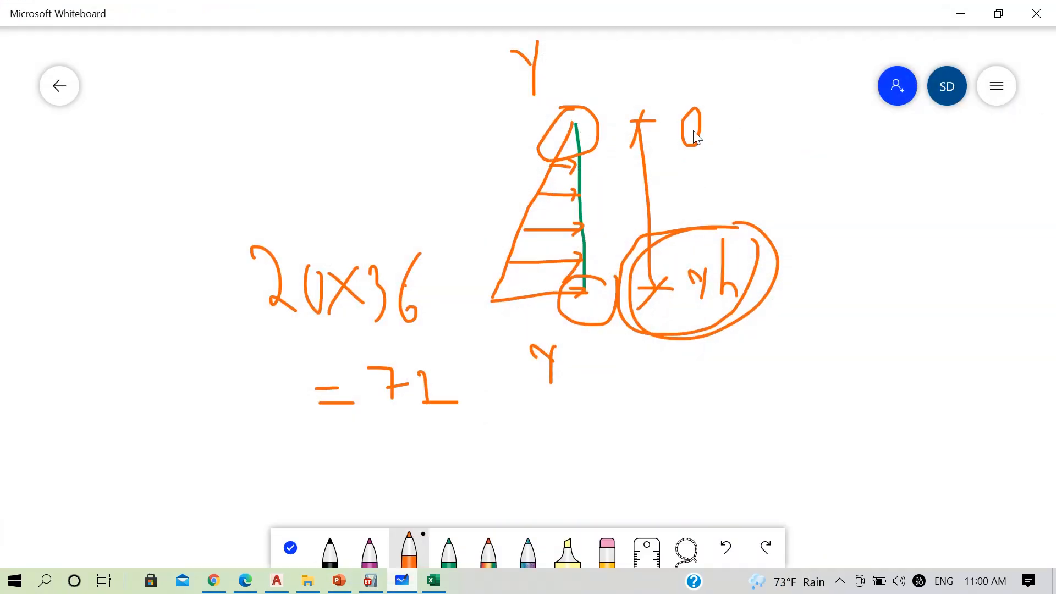
{"action": "left_click", "coordinate": [960, 12]}
{"action": "left_click", "coordinate": [167, 385]}
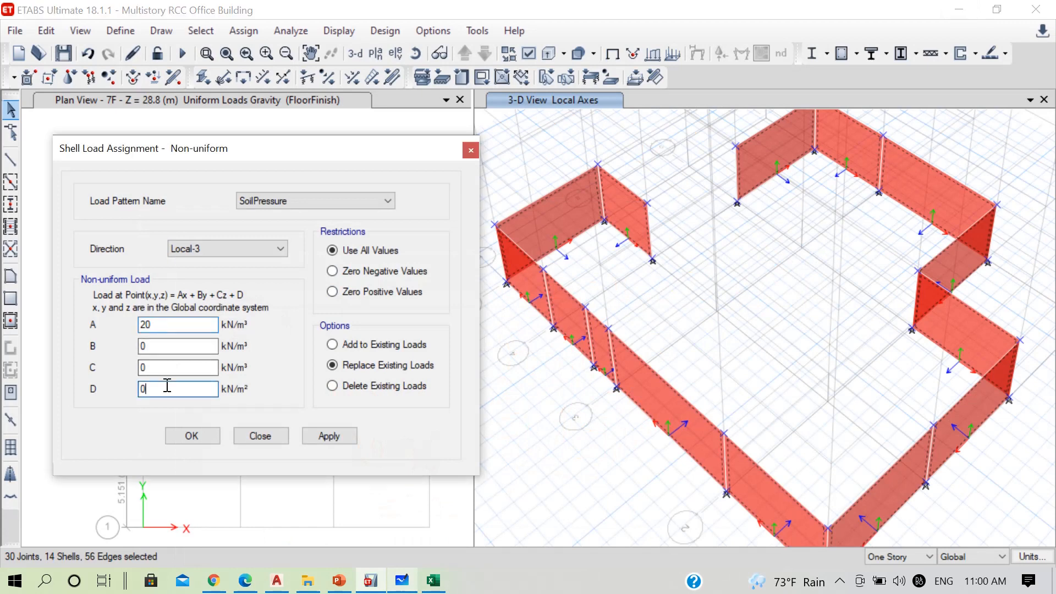
{"action": "left_click", "coordinate": [330, 436]}
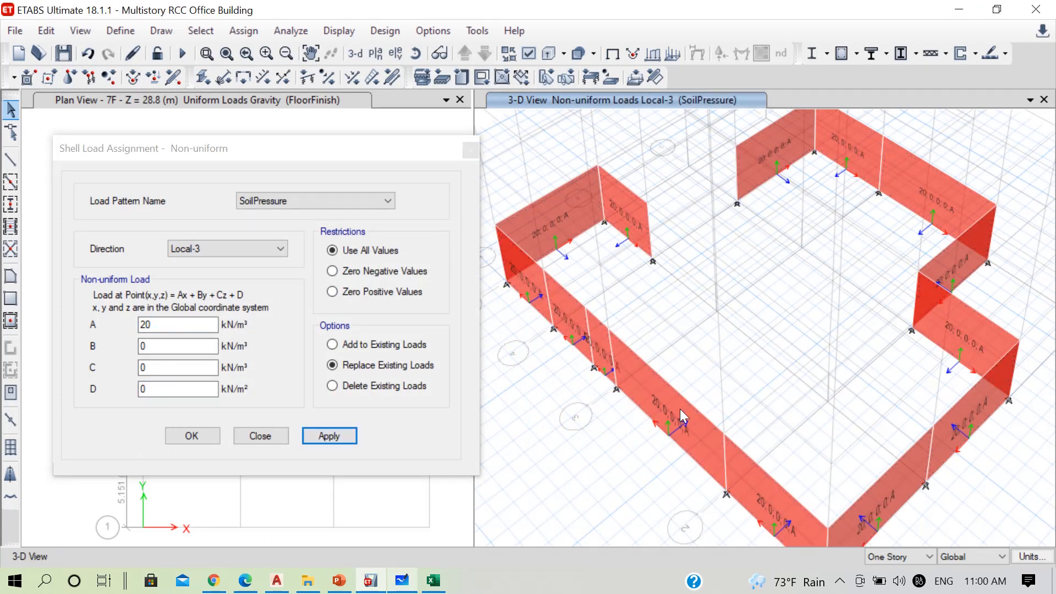
Inspect the loads assigned to one long basement wall and display the SoilPressure non-uniform shell loads in the 3-D view
{"action": "right_click", "coordinate": [651, 395]}
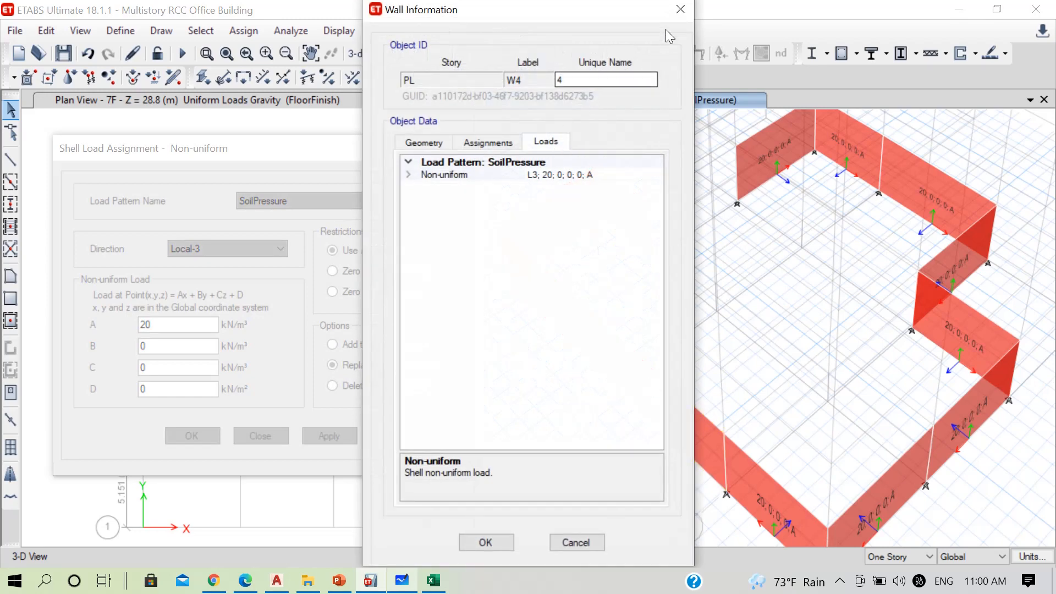
{"action": "left_click", "coordinate": [680, 8]}
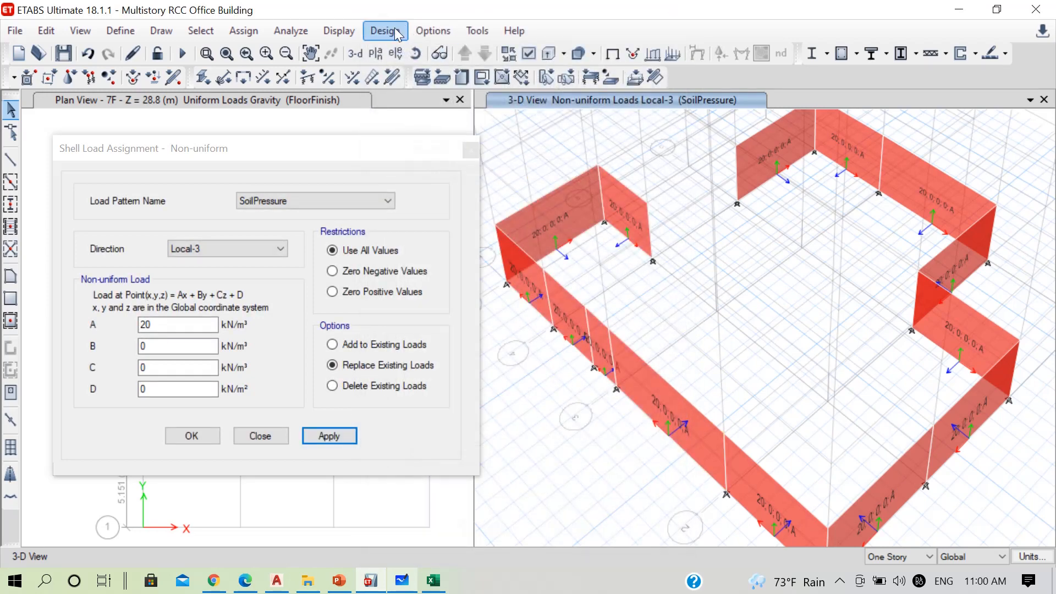
{"action": "left_click", "coordinate": [352, 29]}
{"action": "mouse_move", "coordinate": [553, 77]}
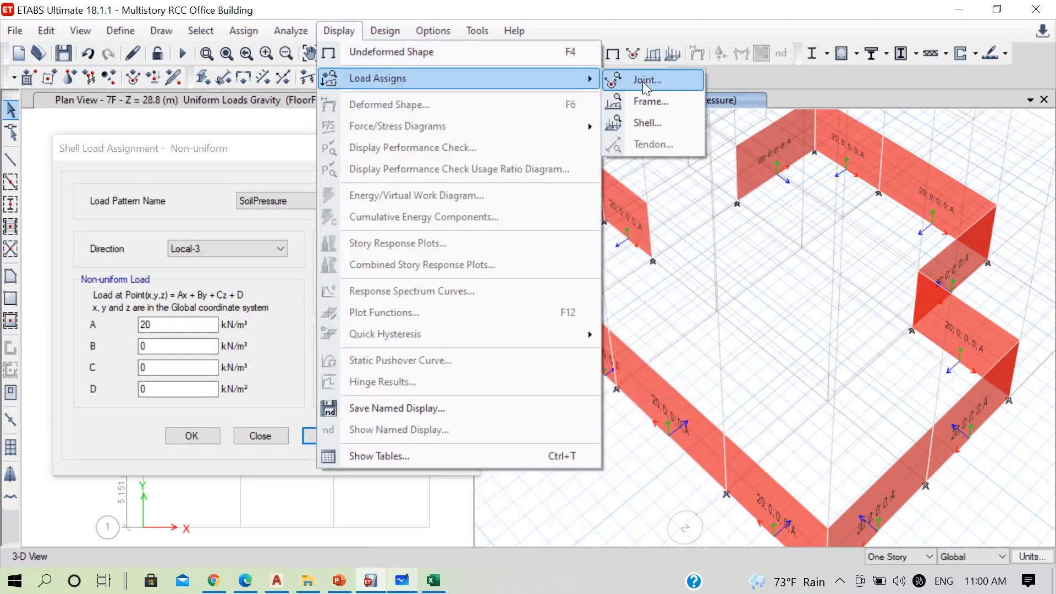
{"action": "left_click", "coordinate": [649, 122]}
{"action": "left_click", "coordinate": [520, 166]}
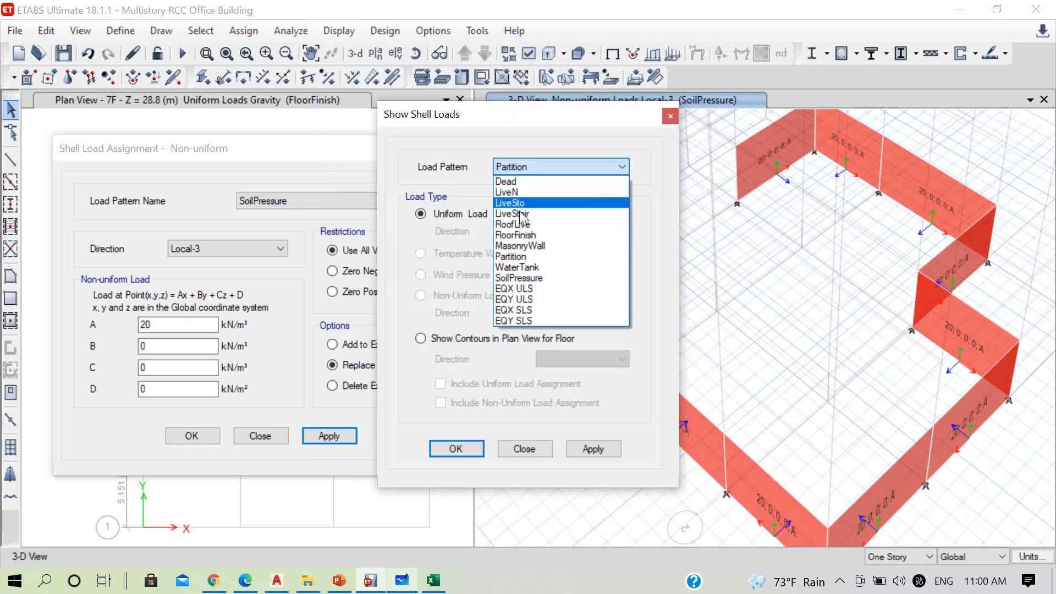
{"action": "left_click", "coordinate": [519, 278]}
{"action": "left_click", "coordinate": [585, 449]}
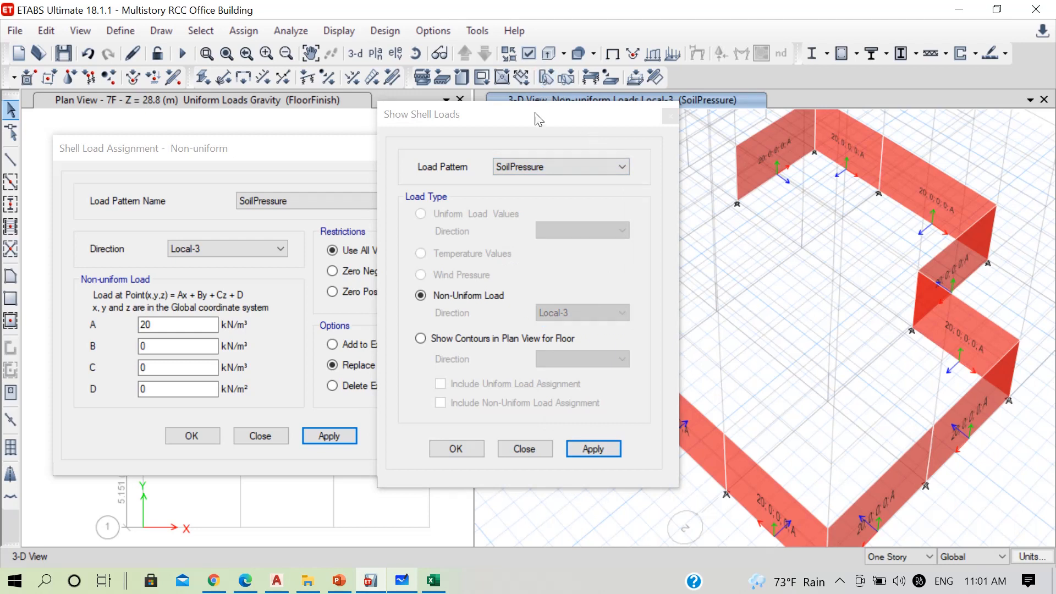
{"action": "left_click_drag", "start_coordinate": [536, 114], "coordinate": [245, 124]}
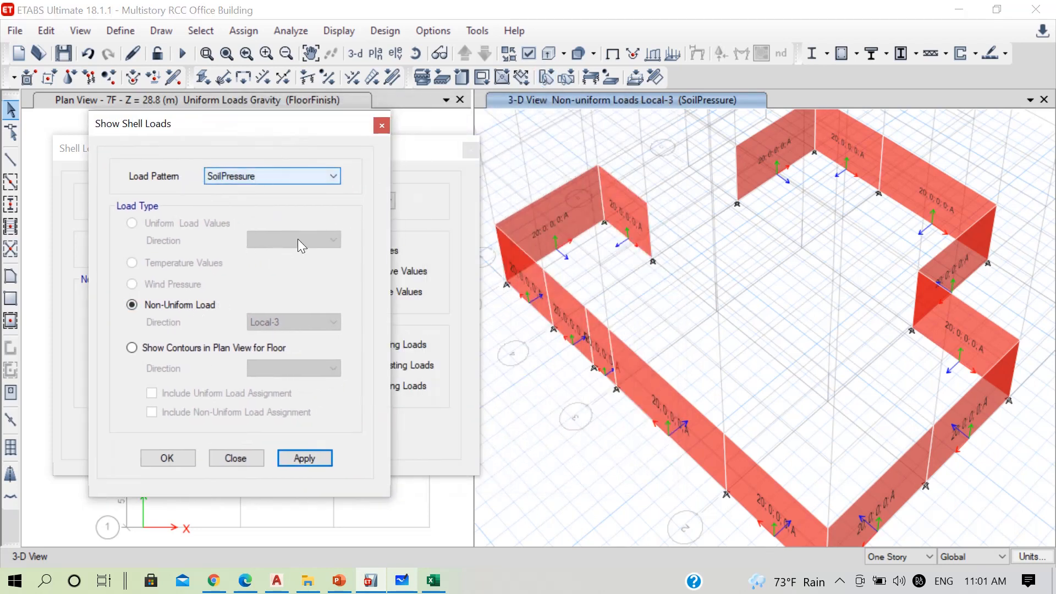
{"action": "left_click", "coordinate": [689, 327]}
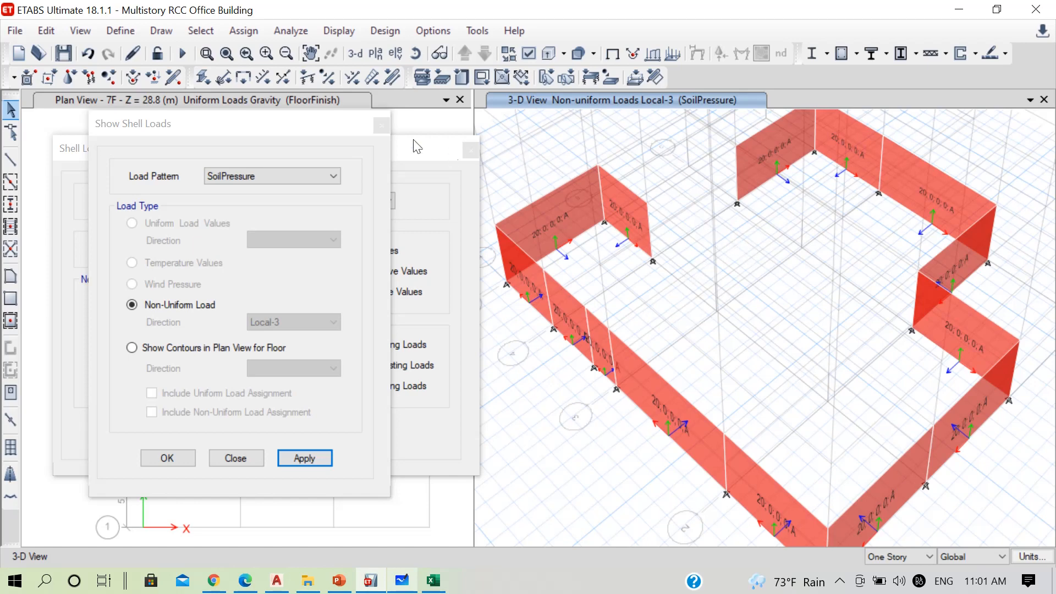
{"action": "left_click", "coordinate": [381, 126]}
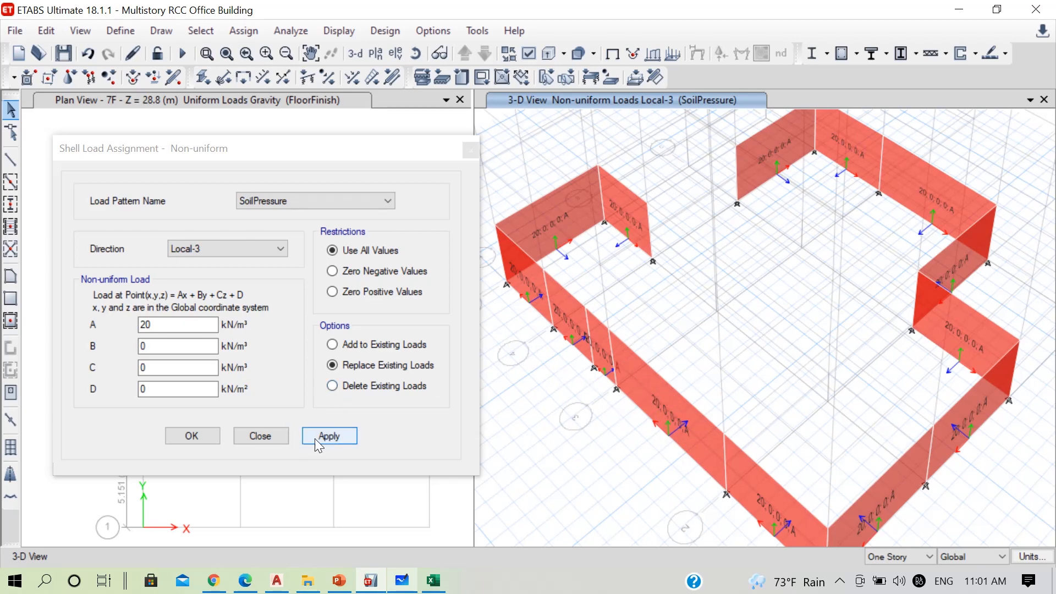
Try to reapply the SoilPressure non-uniform load without selecting any walls
{"action": "left_click", "coordinate": [330, 436]}
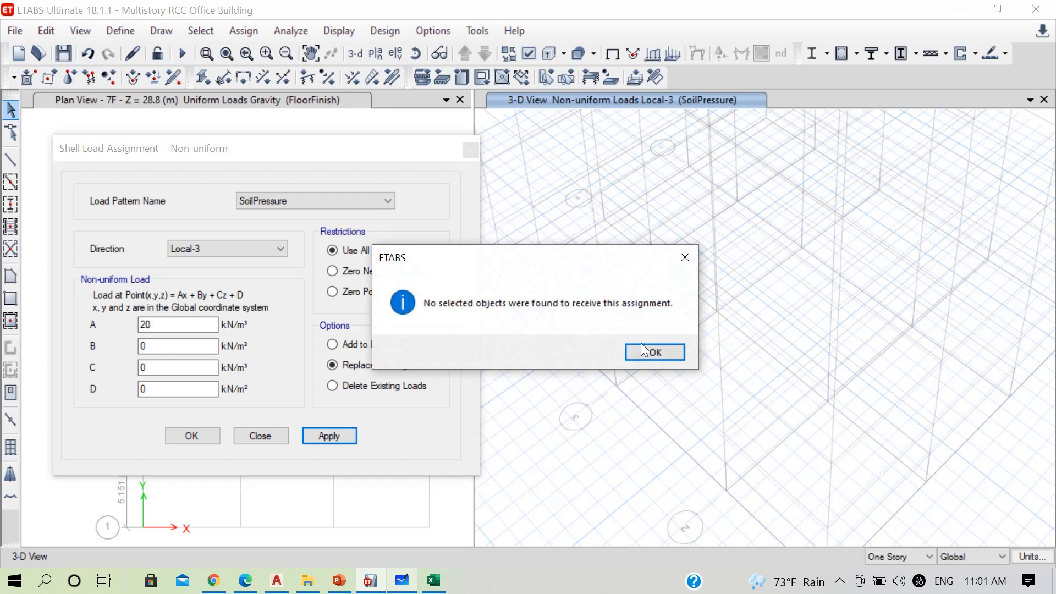
{"action": "left_click", "coordinate": [685, 257]}
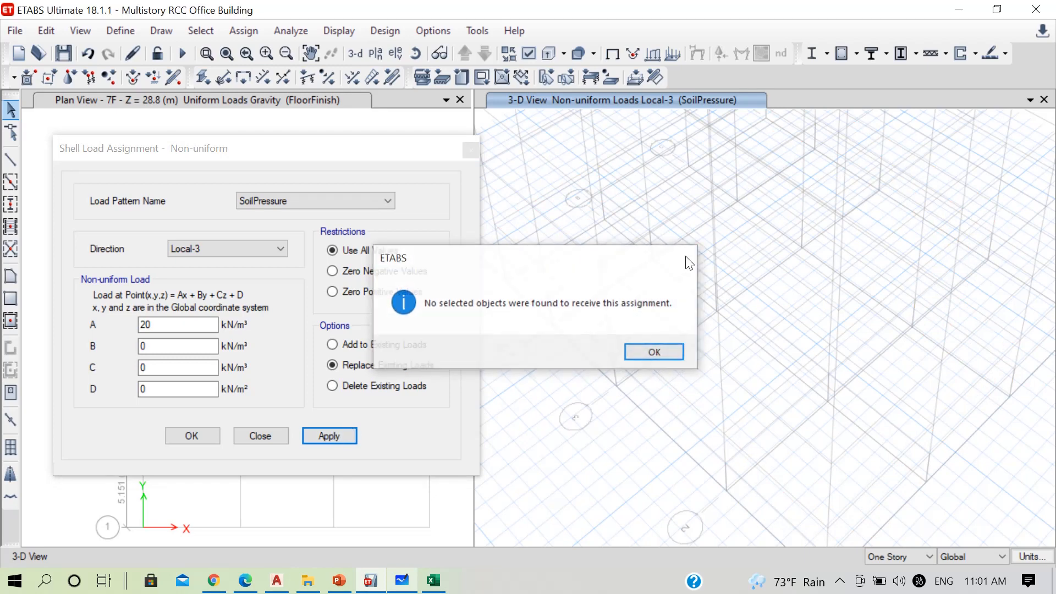
Close the non-uniform shell load assignment and restore all building objects in the 3-D view
{"action": "left_click", "coordinate": [255, 435]}
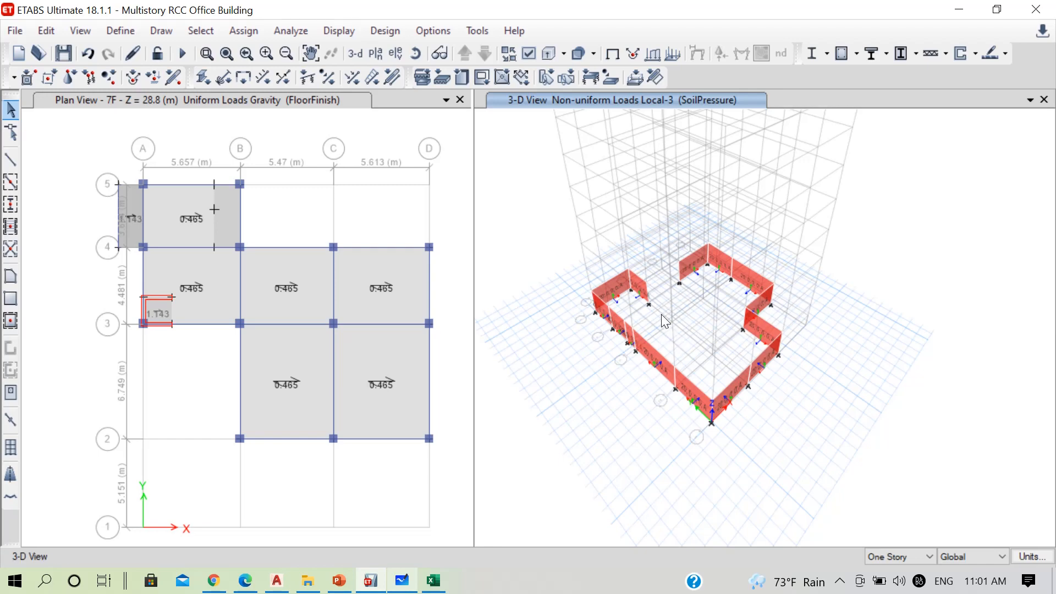
{"action": "right_click", "coordinate": [537, 187]}
{"action": "left_click", "coordinate": [609, 350]}
{"action": "middle_click_drag", "start_coordinate": [889, 214], "coordinate": [930, 314]}
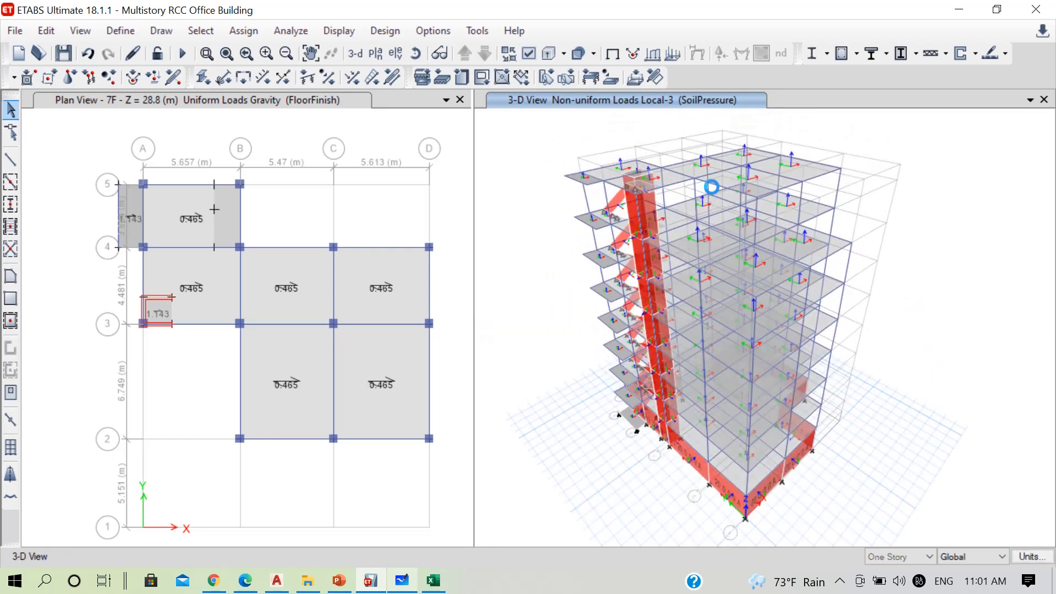
Clear the SoilPressure load display from the 3-D view and save the model
{"action": "left_click", "coordinate": [243, 31]}
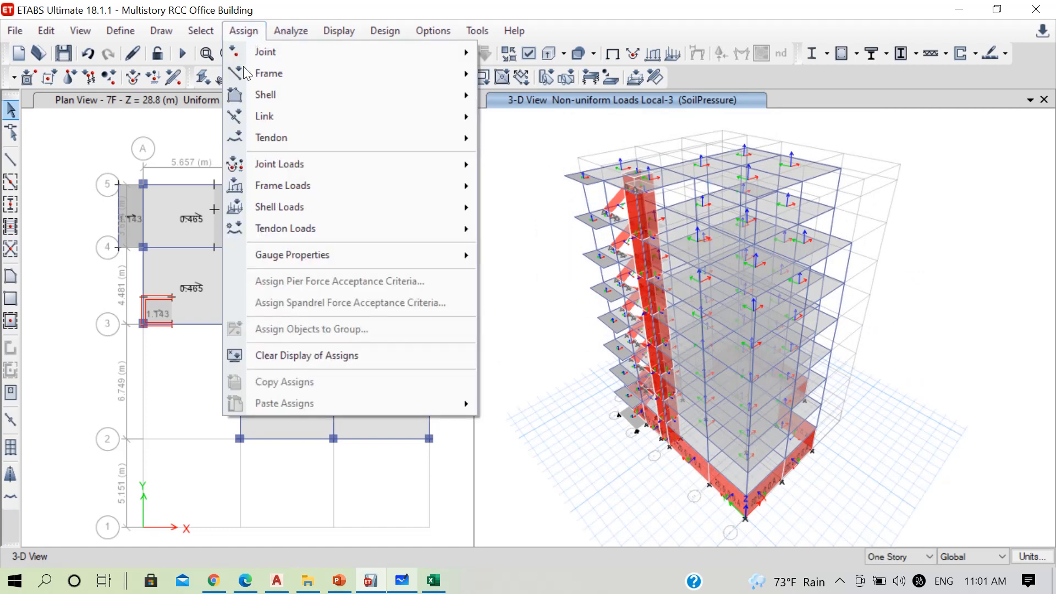
{"action": "left_click", "coordinate": [262, 352]}
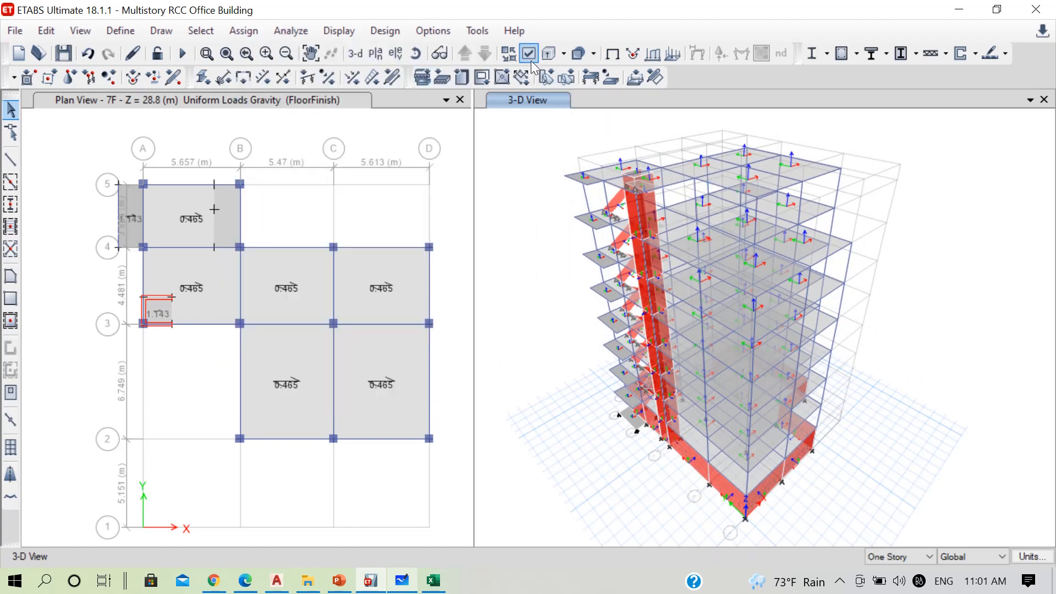
{"action": "left_click", "coordinate": [62, 55]}
Review the FloorFinish slab loads in plan from 7F down to 5F, and return to the 7F plan
{"action": "left_click", "coordinate": [259, 101]}
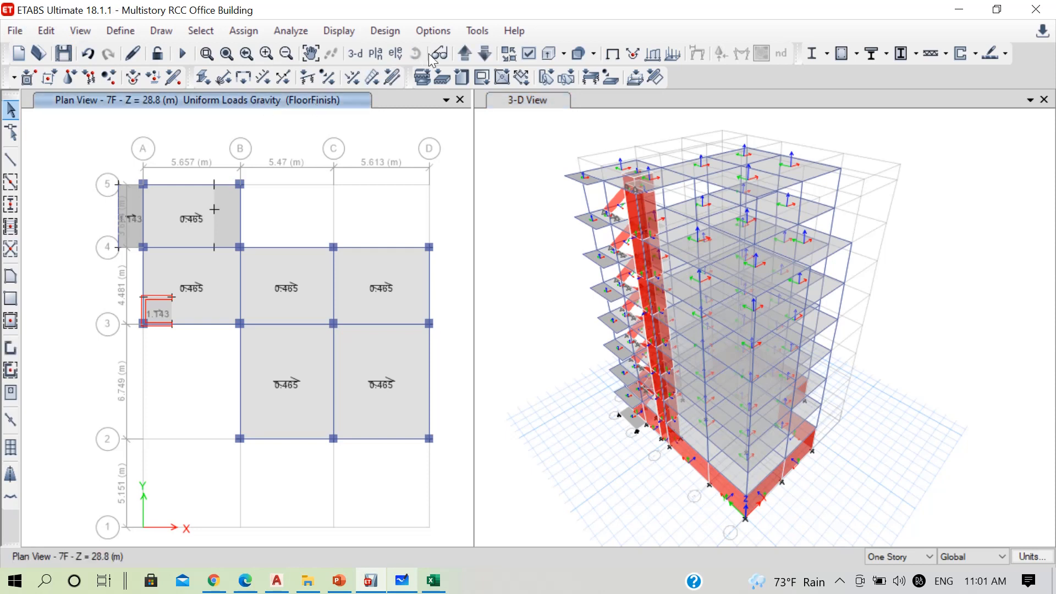
{"action": "left_click", "coordinate": [484, 54]}
{"action": "left_click", "coordinate": [484, 54]}
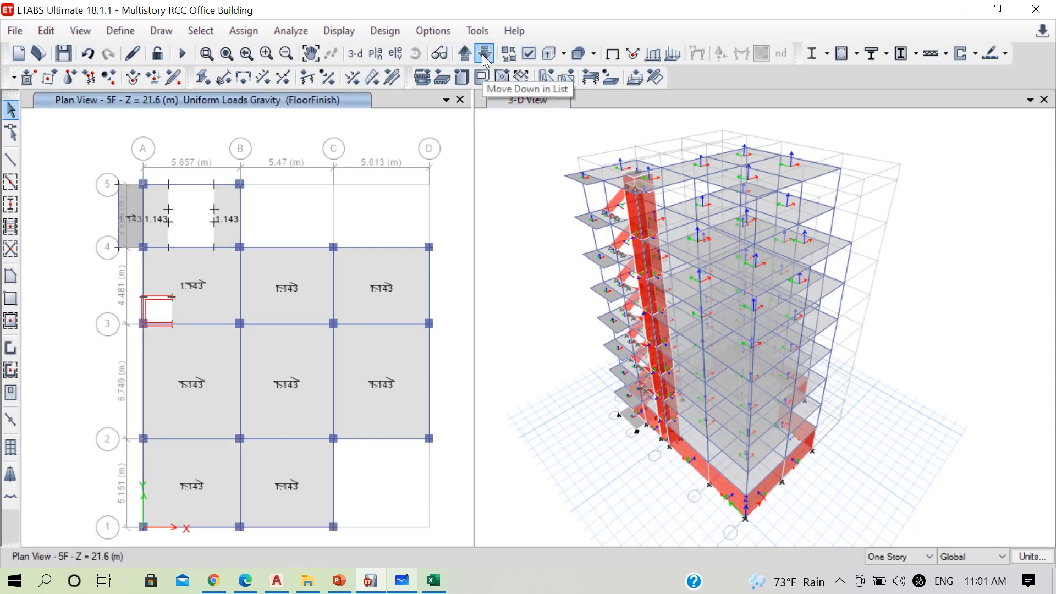
{"action": "left_click", "coordinate": [465, 54]}
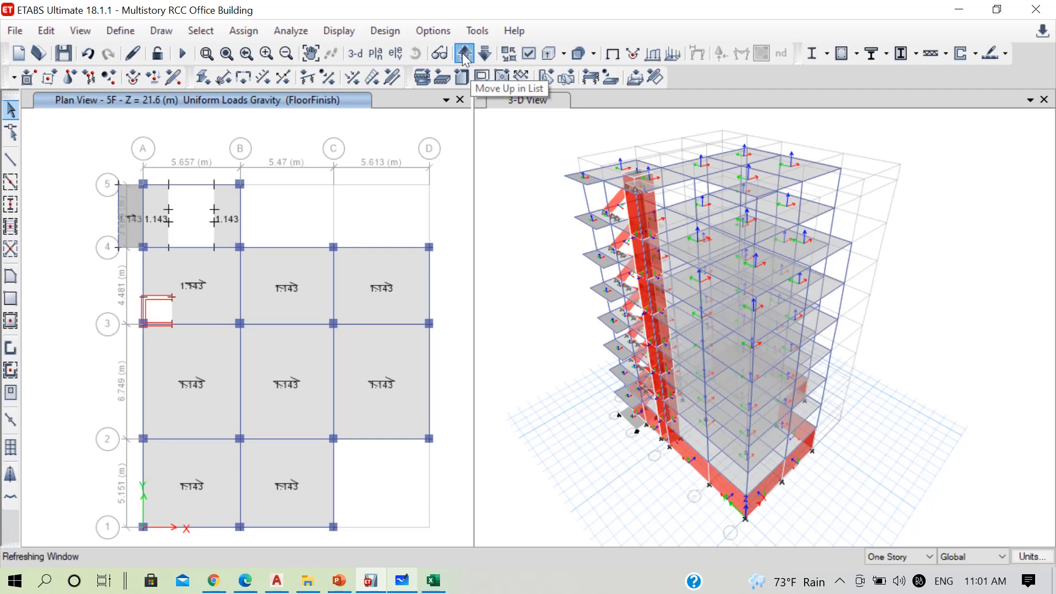
{"action": "left_click", "coordinate": [465, 54]}
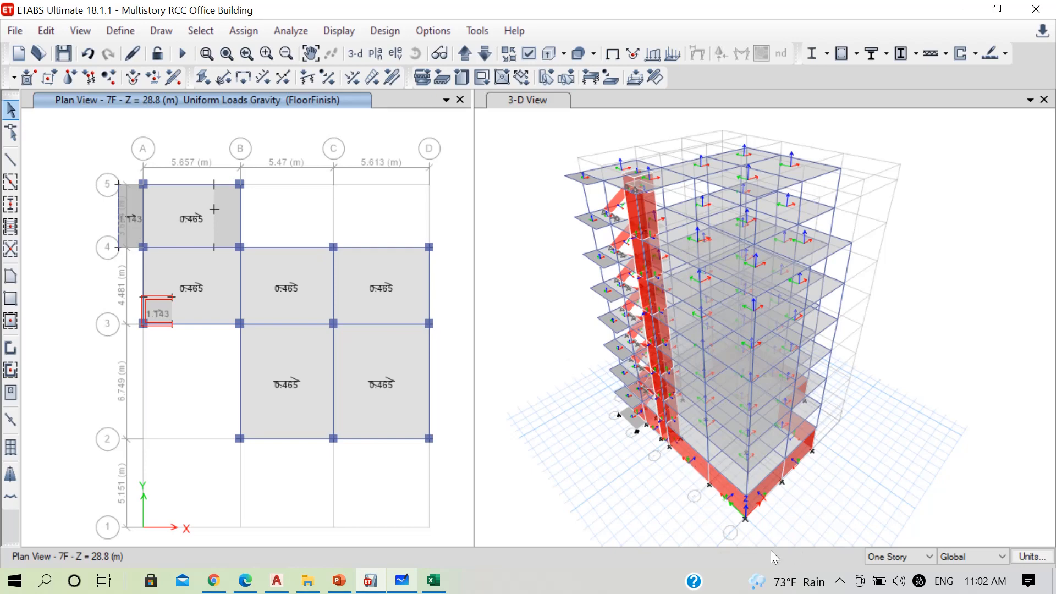
{"action": "left_click", "coordinate": [840, 582]}
{"action": "left_click", "coordinate": [810, 546]}
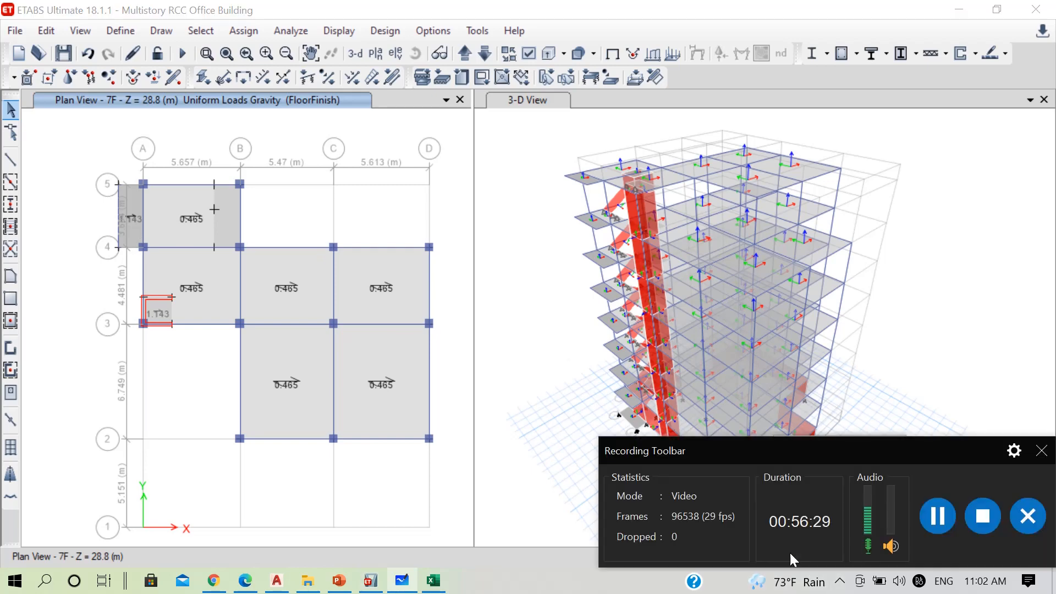
{"action": "left_click", "coordinate": [920, 523]}
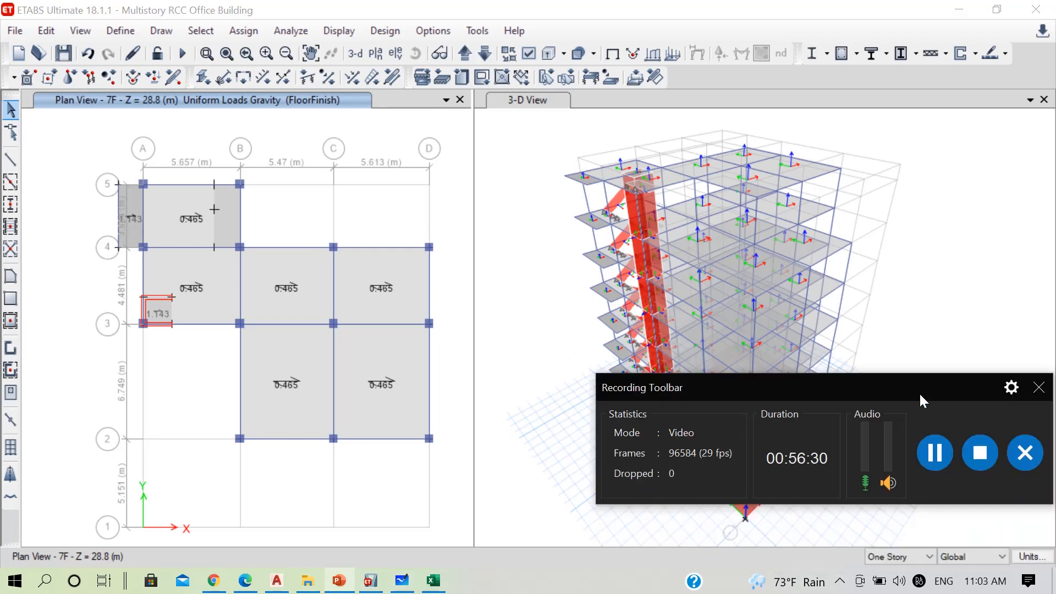
{"action": "left_click_drag", "start_coordinate": [919, 392], "coordinate": [955, 584]}
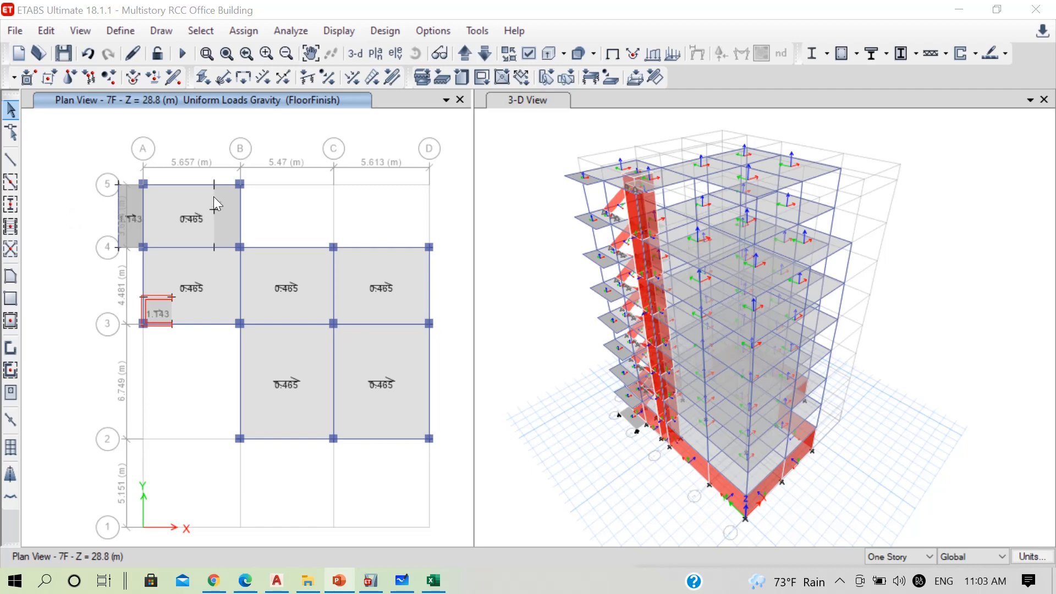
Select the 7F slab between grids A–B and 4–5 and review its geometry information
{"action": "left_click", "coordinate": [178, 198]}
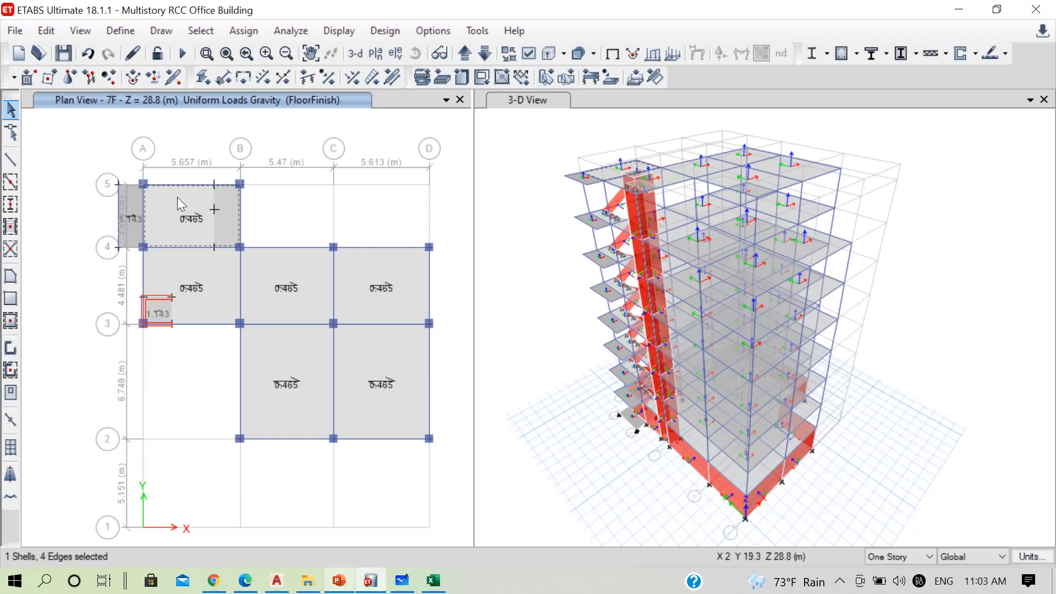
{"action": "right_click", "coordinate": [178, 198]}
{"action": "left_click", "coordinate": [424, 142]}
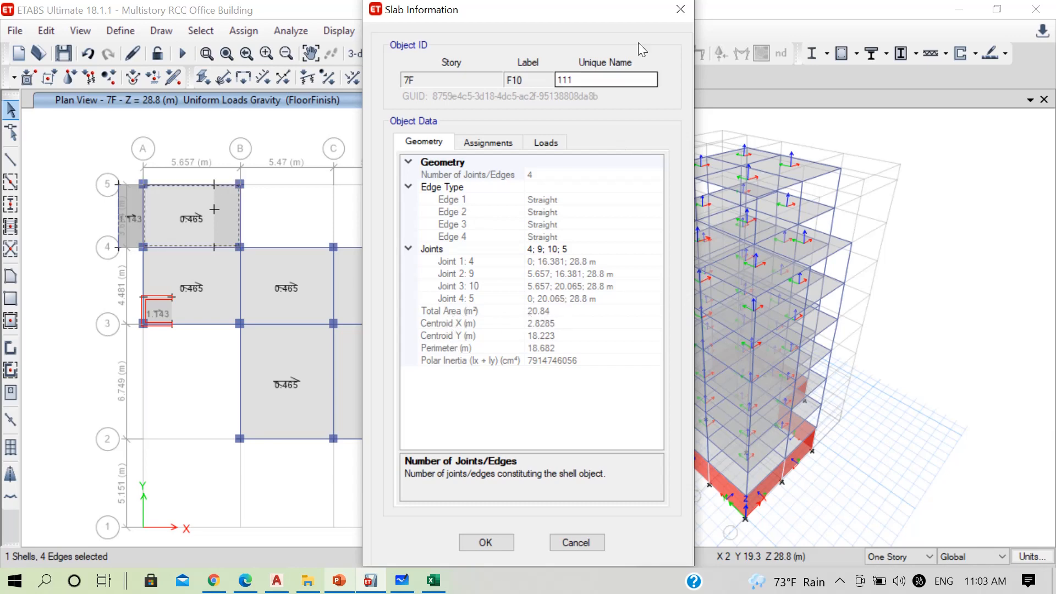
{"action": "left_click", "coordinate": [679, 11]}
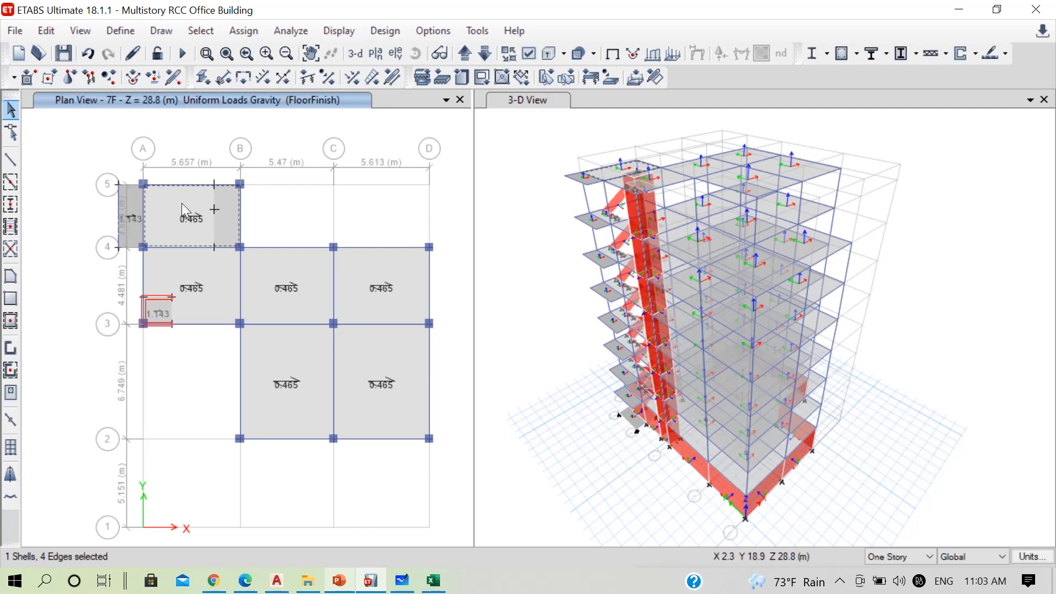
Assign a uniform WaterTank load of 0.95 kN/m² in the Gravity direction to the selected 7F slab, replacing existing loads
{"action": "left_click", "coordinate": [245, 31]}
{"action": "mouse_move", "coordinate": [432, 206]}
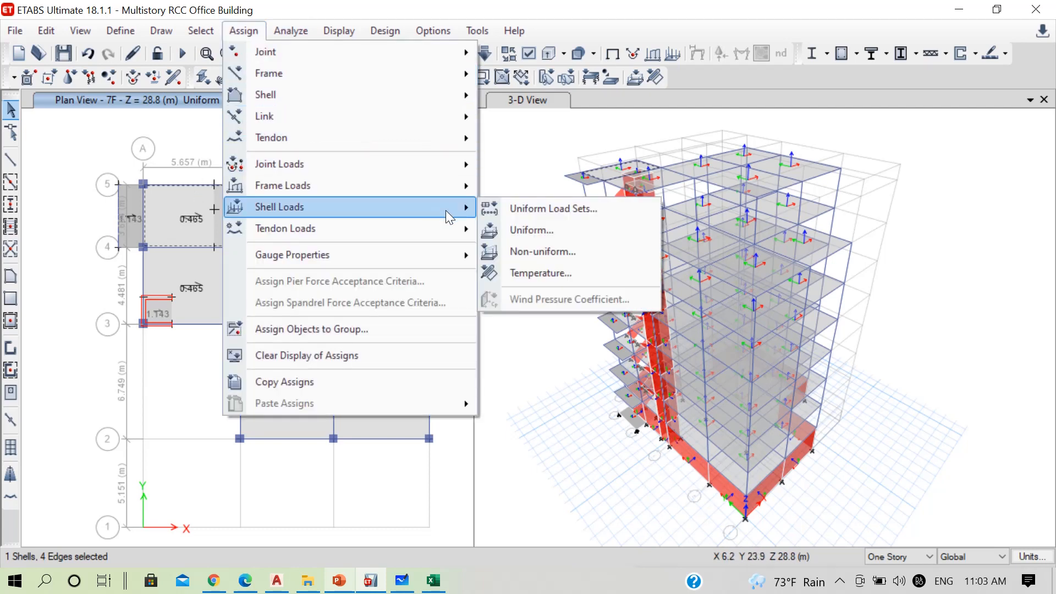
{"action": "left_click", "coordinate": [537, 231]}
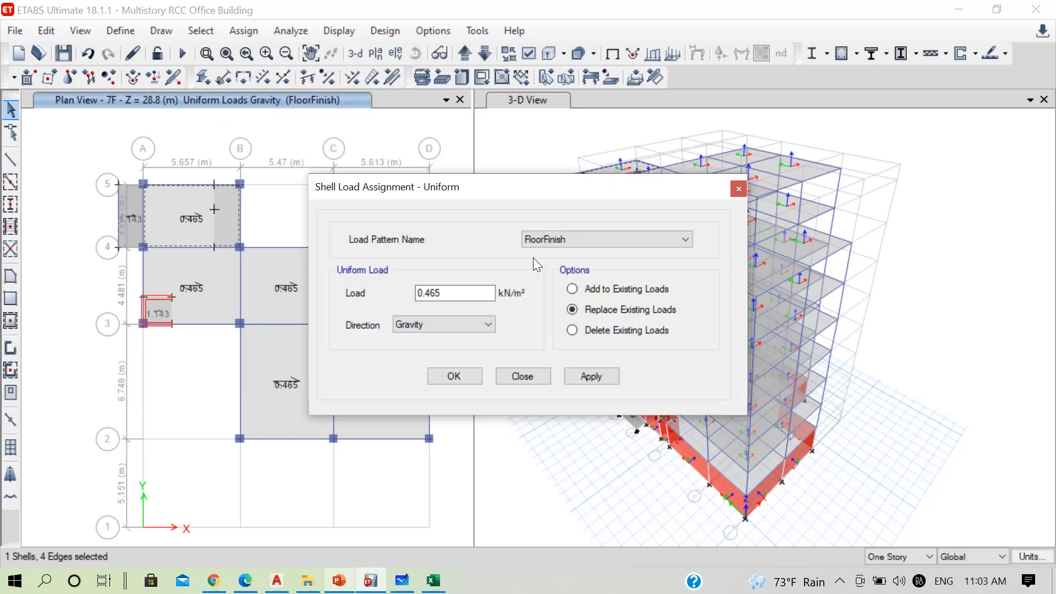
{"action": "left_click", "coordinate": [548, 246]}
{"action": "left_click", "coordinate": [548, 332]}
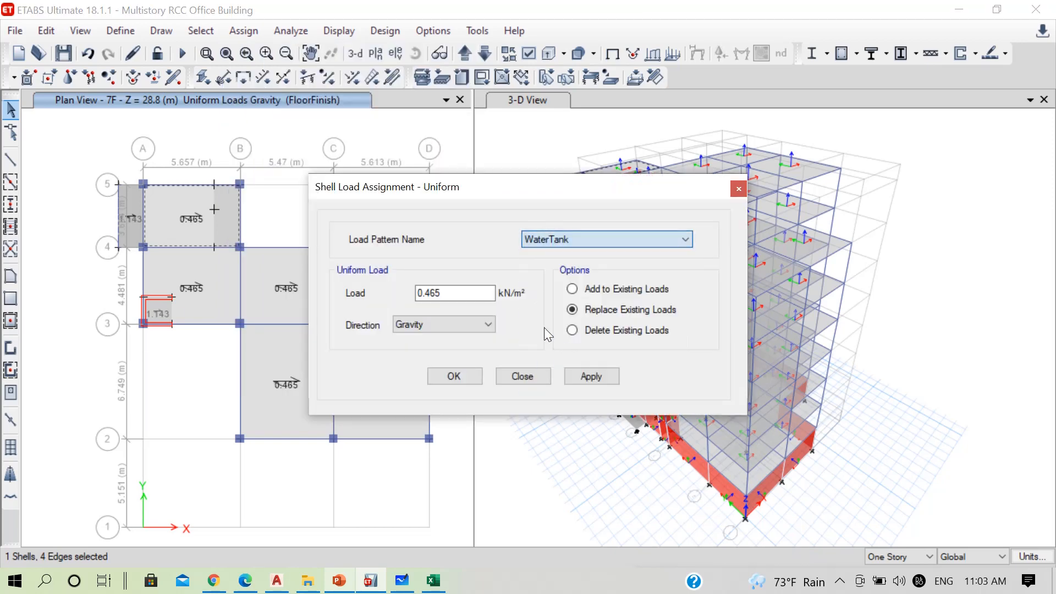
{"action": "left_click", "coordinate": [452, 296]}
{"action": "left_click_drag", "start_coordinate": [452, 296], "coordinate": [373, 297]}
{"action": "type", "text": "0.95"}
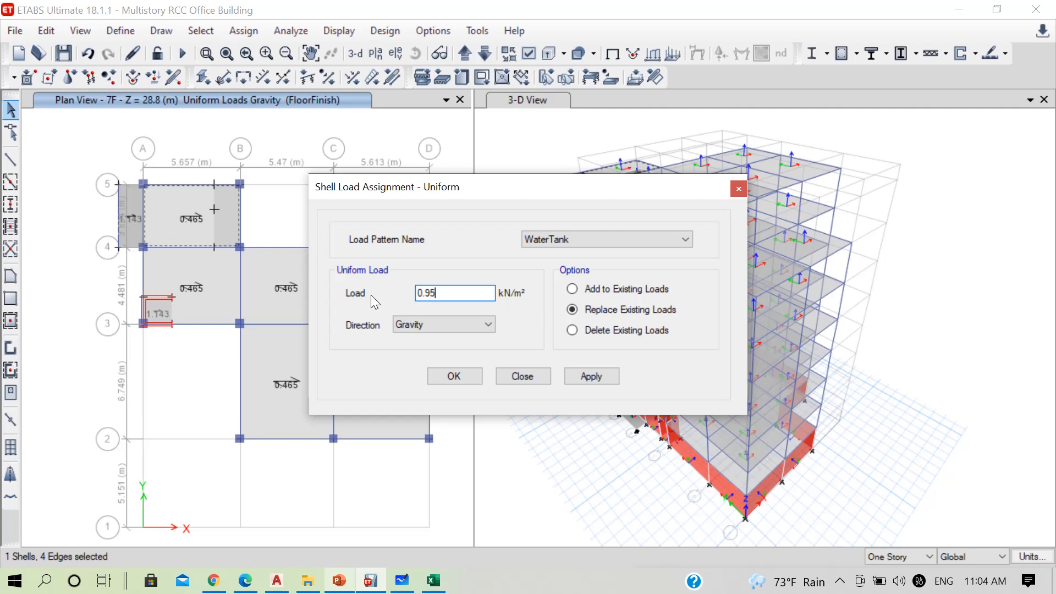
{"action": "left_click", "coordinate": [447, 382]}
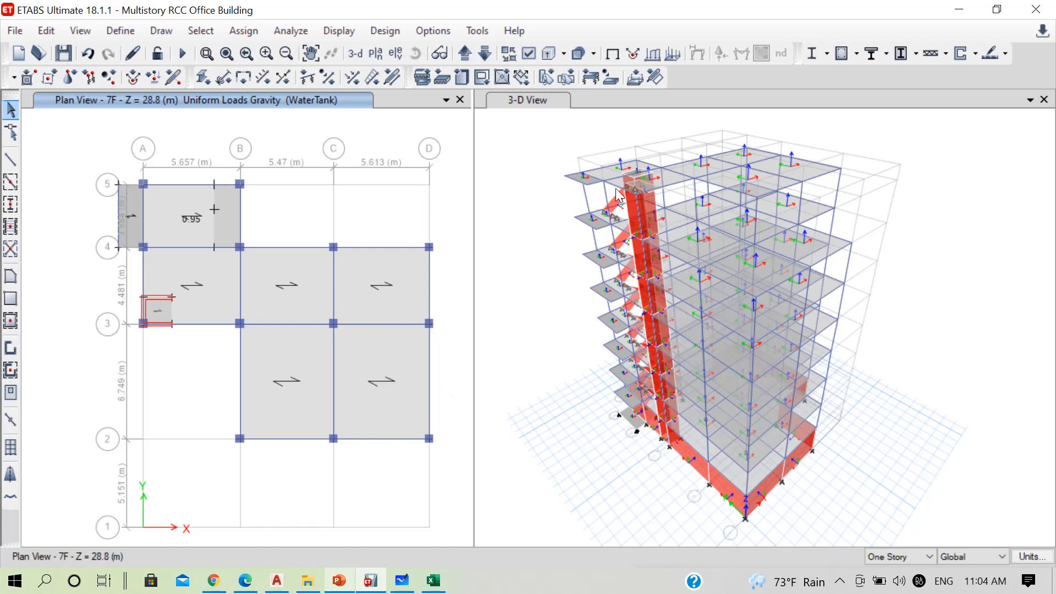
Check the loads assigned to the topmost inclined stair flight at 7F in the 3-D view
{"action": "scroll", "coordinate": [614, 196], "scroll_direction": "up", "scroll_amount": 5}
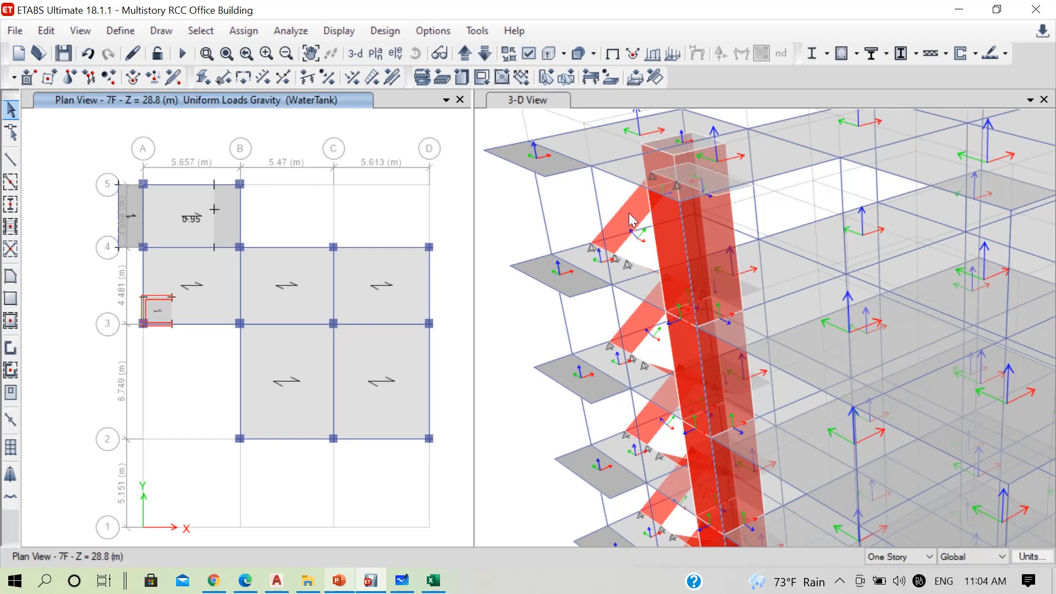
{"action": "right_click", "coordinate": [629, 213]}
{"action": "left_click", "coordinate": [545, 142]}
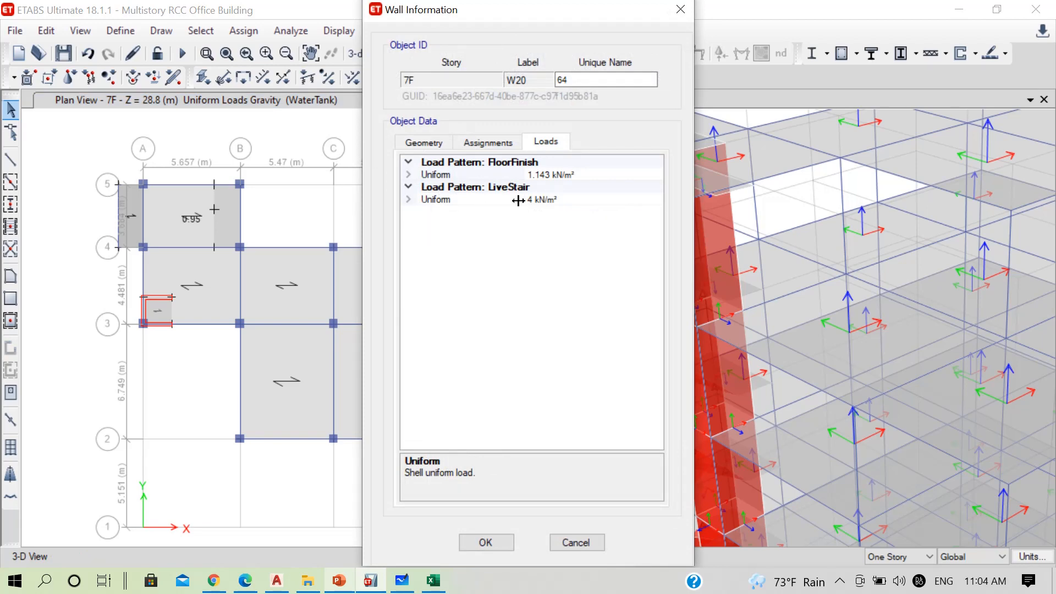
{"action": "left_click", "coordinate": [679, 10]}
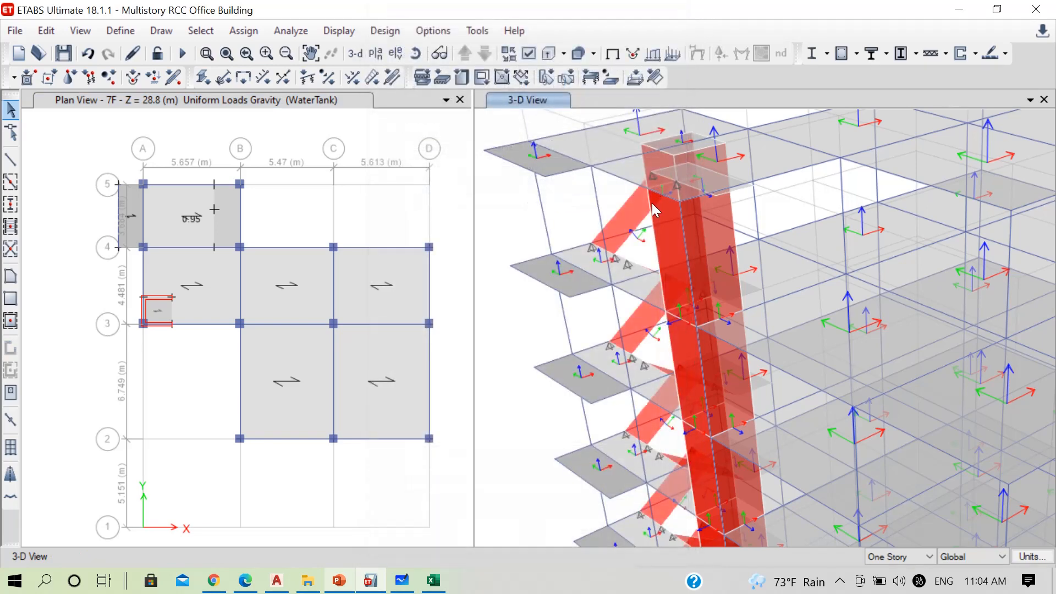
{"action": "left_click", "coordinate": [628, 220]}
{"action": "middle_click_drag", "start_coordinate": [685, 187], "coordinate": [692, 93]}
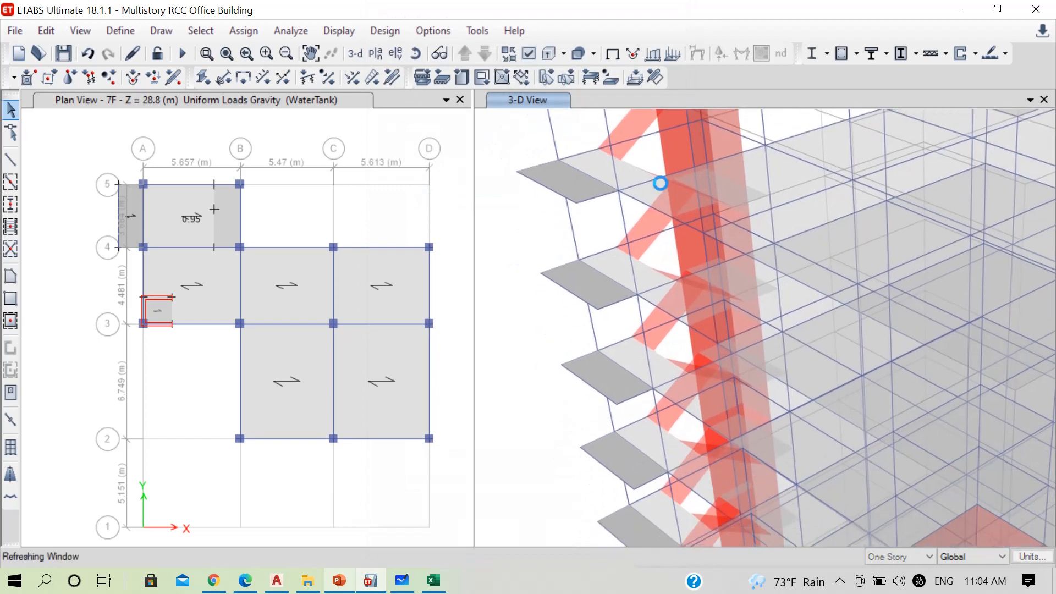
{"action": "left_click", "coordinate": [647, 224]}
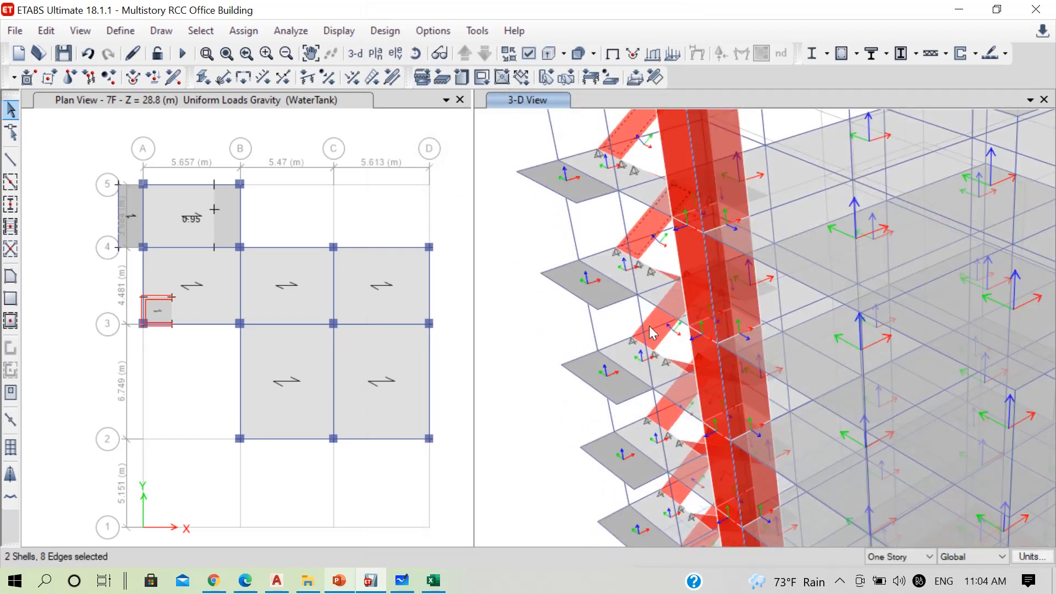
{"action": "left_click", "coordinate": [649, 326]}
{"action": "left_click", "coordinate": [712, 311]}
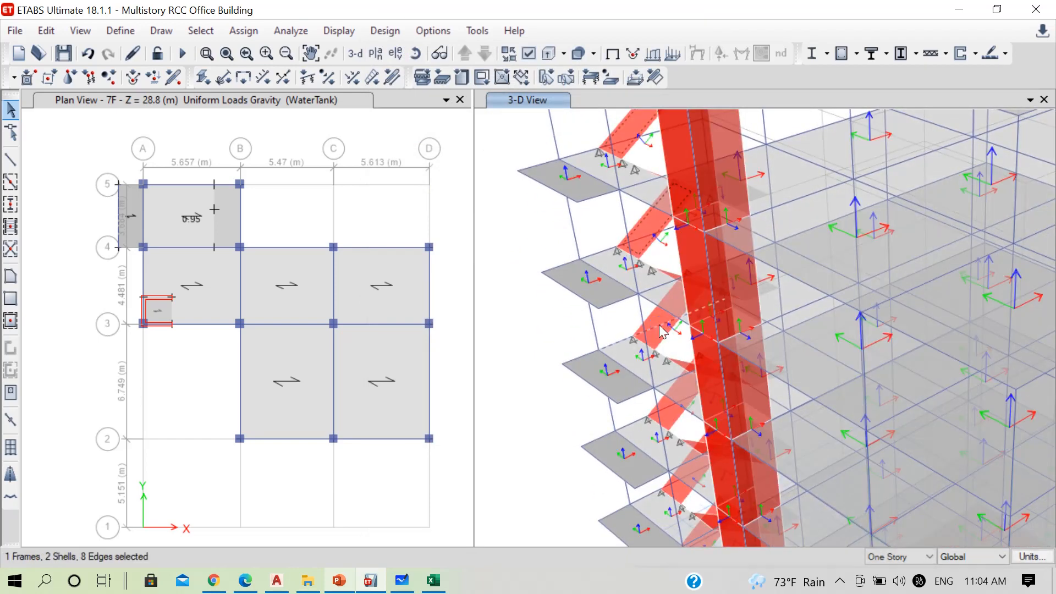
{"action": "left_click", "coordinate": [659, 315]}
{"action": "middle_click_drag", "start_coordinate": [692, 385], "coordinate": [671, 283]}
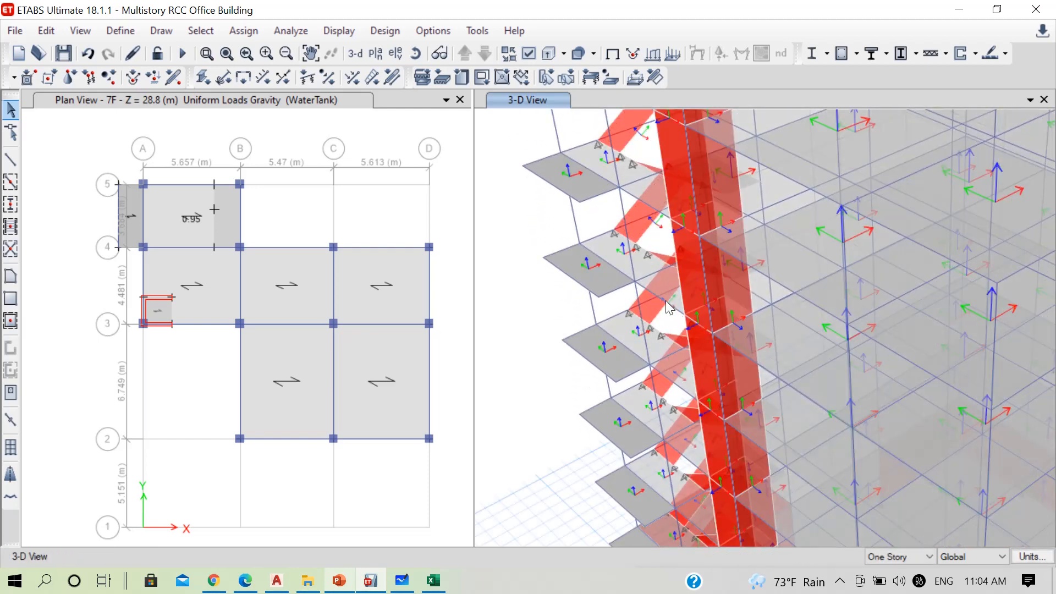
{"action": "scroll", "coordinate": [667, 306], "scroll_direction": "down", "scroll_amount": 3}
{"action": "scroll", "coordinate": [665, 223], "scroll_direction": "up", "scroll_amount": 3}
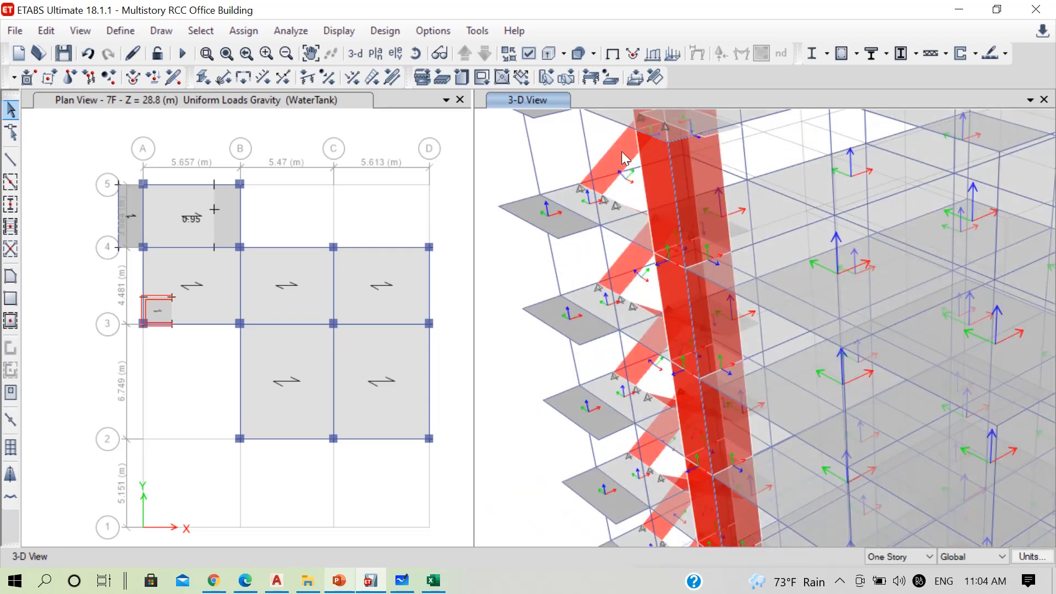
{"action": "left_click", "coordinate": [620, 152]}
{"action": "left_click", "coordinate": [624, 261]}
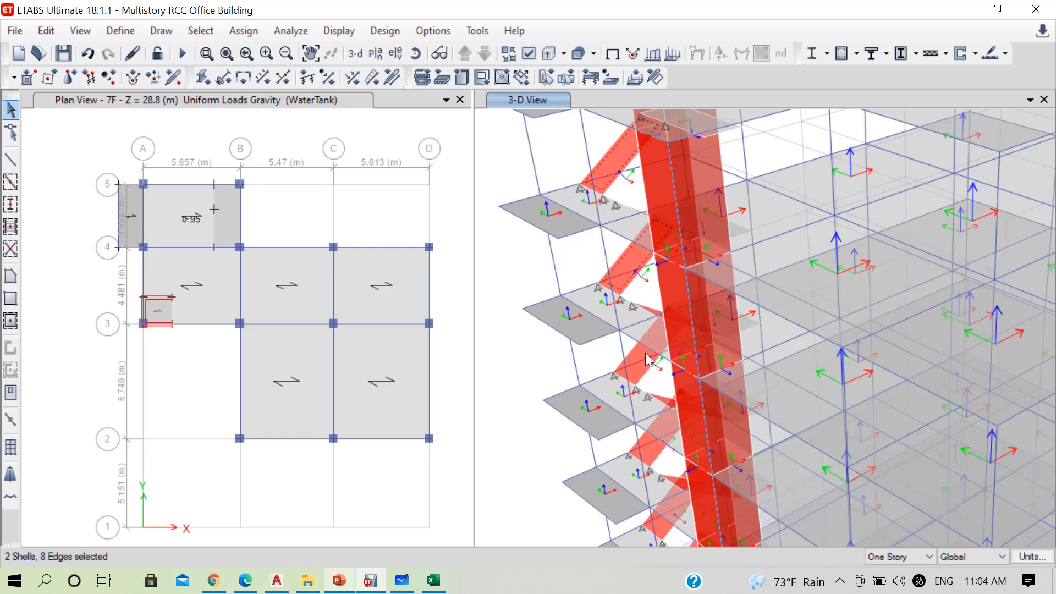
{"action": "left_click", "coordinate": [639, 368]}
{"action": "scroll", "coordinate": [639, 367], "scroll_direction": "down", "scroll_amount": 3}
{"action": "scroll", "coordinate": [652, 395], "scroll_direction": "up", "scroll_amount": 5}
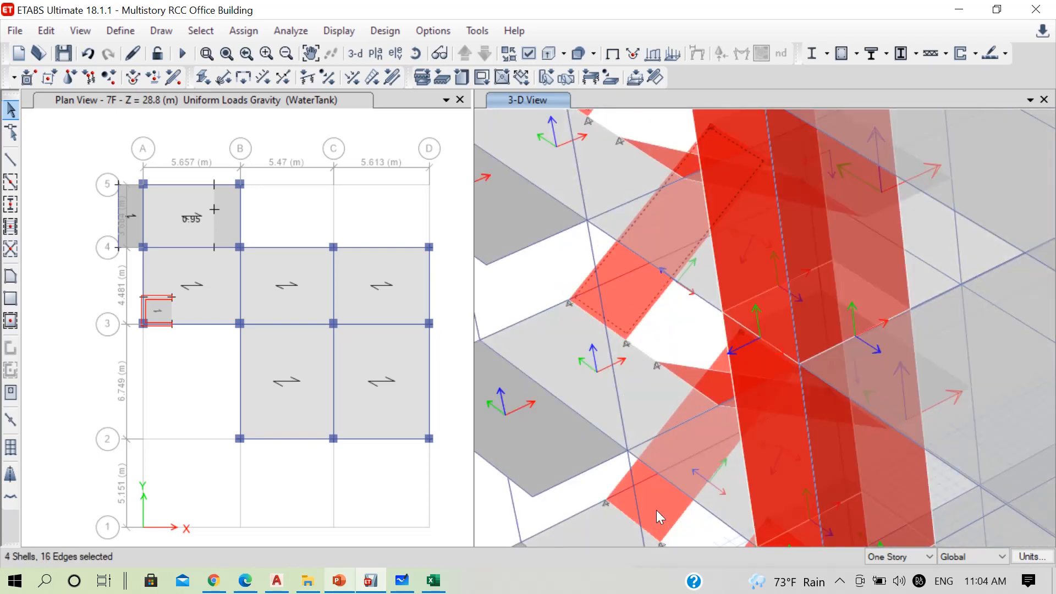
{"action": "left_click", "coordinate": [655, 510]}
{"action": "scroll", "coordinate": [631, 293], "scroll_direction": "down", "scroll_amount": 3}
{"action": "scroll", "coordinate": [638, 316], "scroll_direction": "up", "scroll_amount": 5}
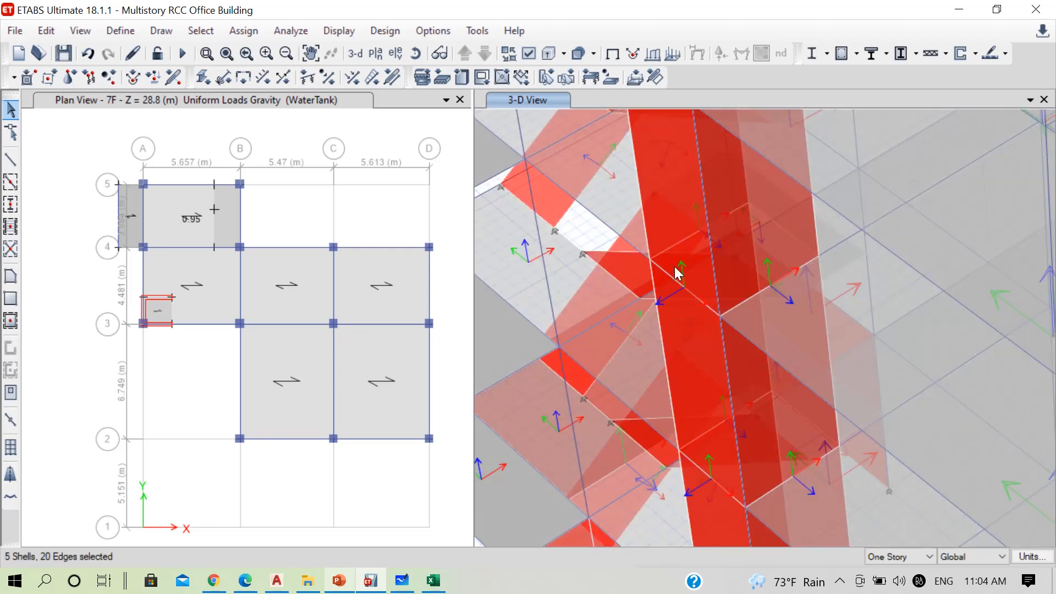
{"action": "scroll", "coordinate": [678, 274], "scroll_direction": "down", "scroll_amount": 2}
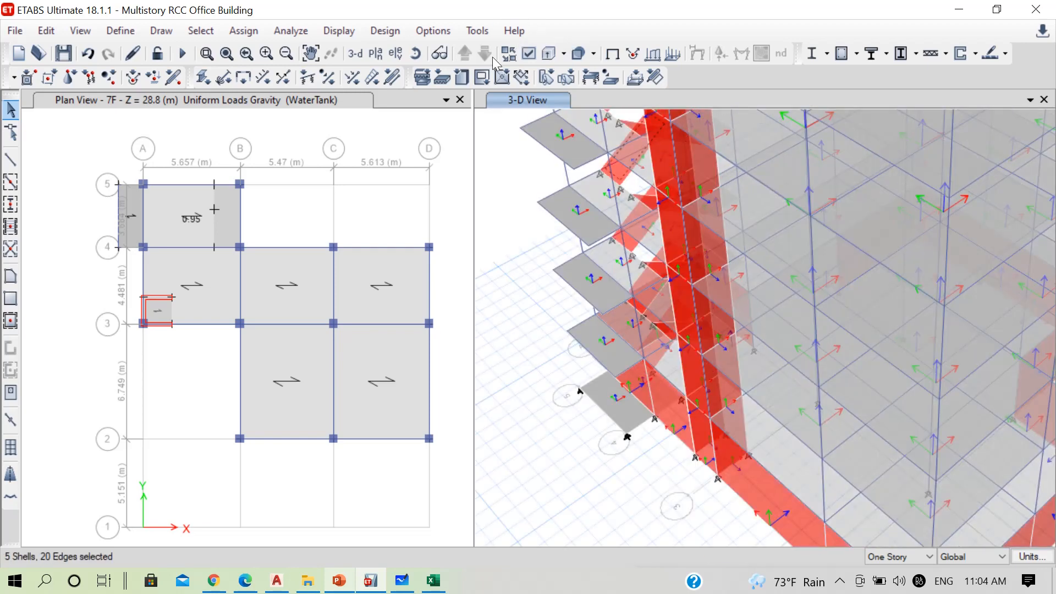
{"action": "left_click", "coordinate": [415, 54]}
{"action": "left_click_drag", "start_coordinate": [577, 308], "coordinate": [807, 299]}
{"action": "scroll", "coordinate": [650, 283], "scroll_direction": "down", "scroll_amount": 4}
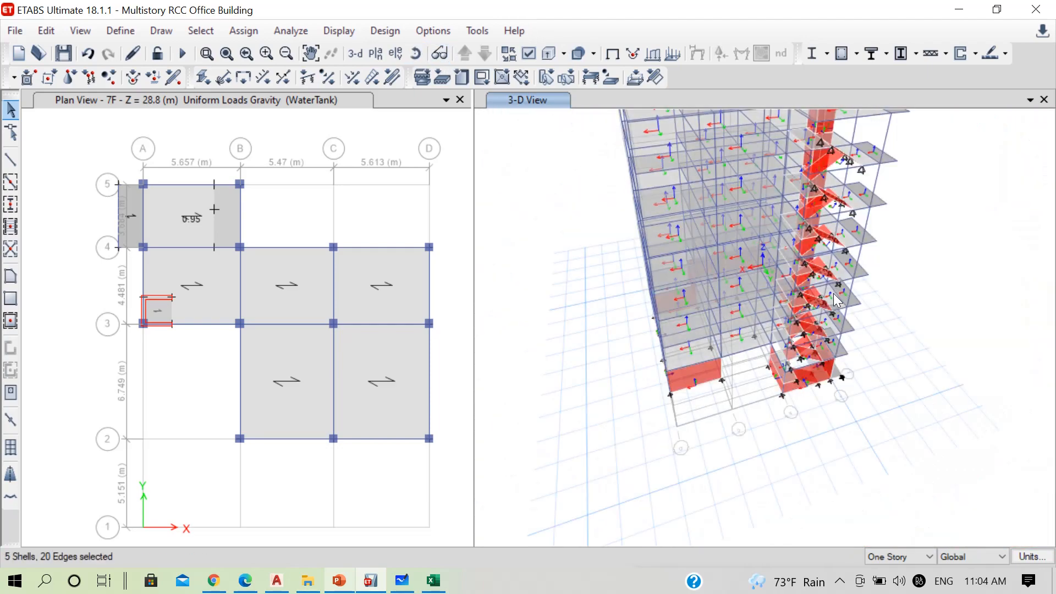
{"action": "middle_click_drag", "start_coordinate": [808, 304], "coordinate": [781, 363]}
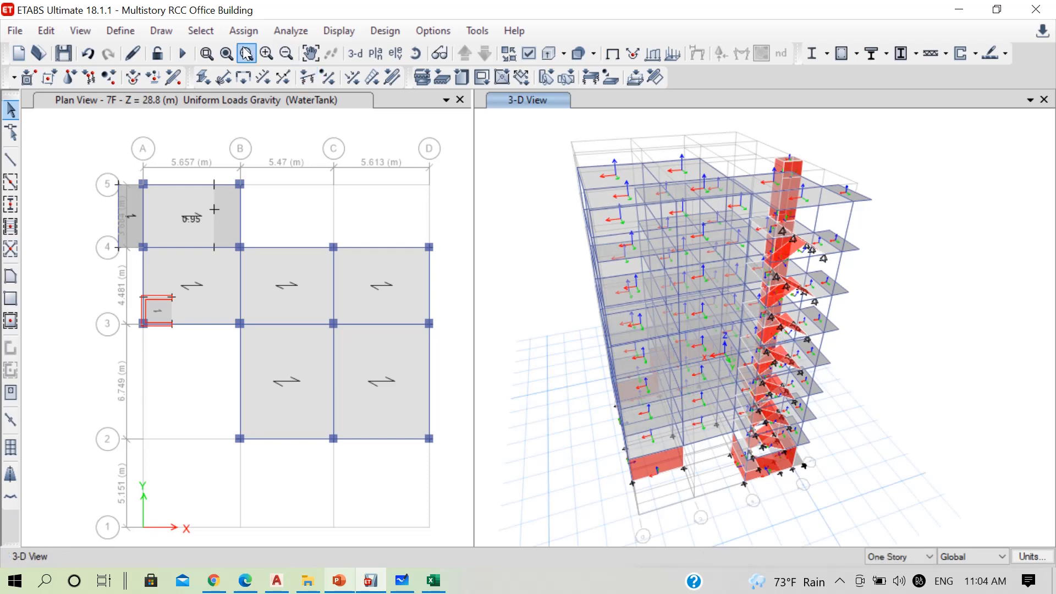
Select all slabs in the model that use the StairSlab section property
{"action": "left_click", "coordinate": [242, 31]}
{"action": "mouse_move", "coordinate": [213, 32]}
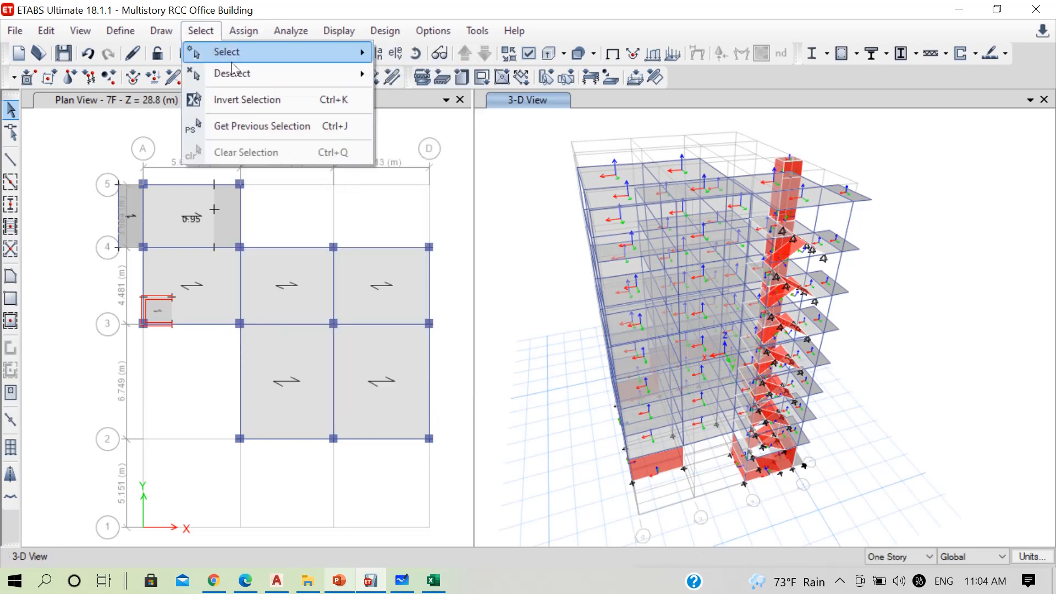
{"action": "mouse_move", "coordinate": [352, 55]}
{"action": "mouse_move", "coordinate": [517, 201]}
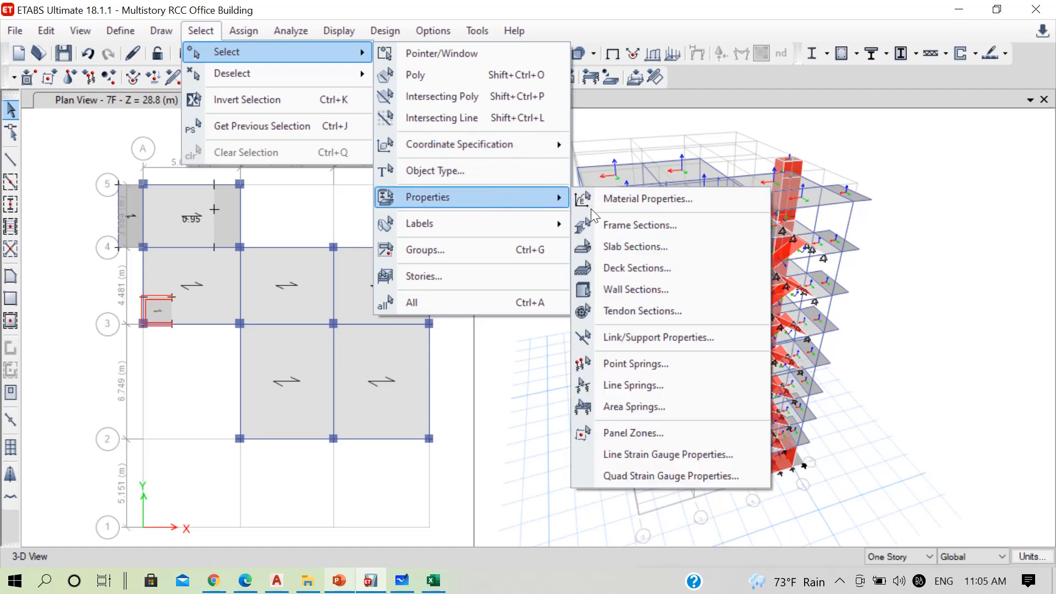
{"action": "left_click", "coordinate": [640, 252]}
{"action": "left_click", "coordinate": [455, 180]}
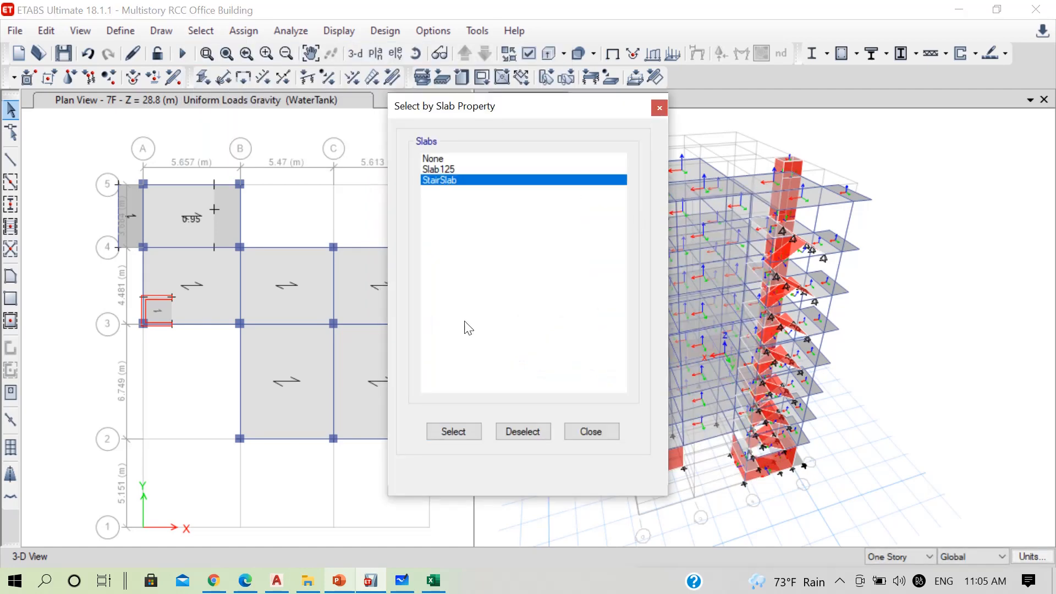
{"action": "left_click", "coordinate": [452, 435]}
{"action": "left_click", "coordinate": [598, 429]}
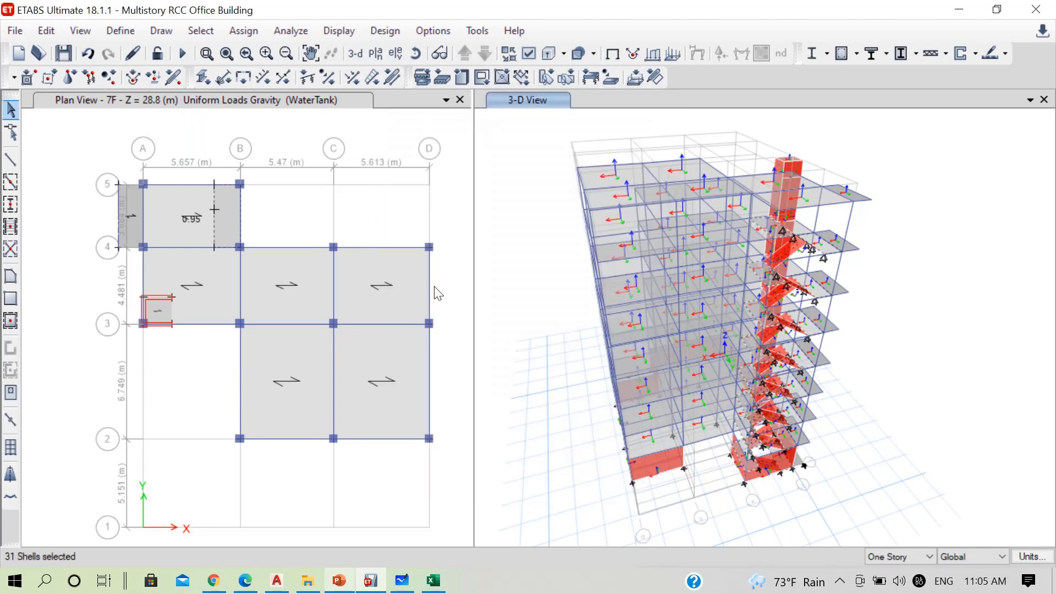
Deselect the flat stair landing slabs between grids A–B and 4–5 on the Base and RefPl 1 plan levels
{"action": "left_click", "coordinate": [376, 161]}
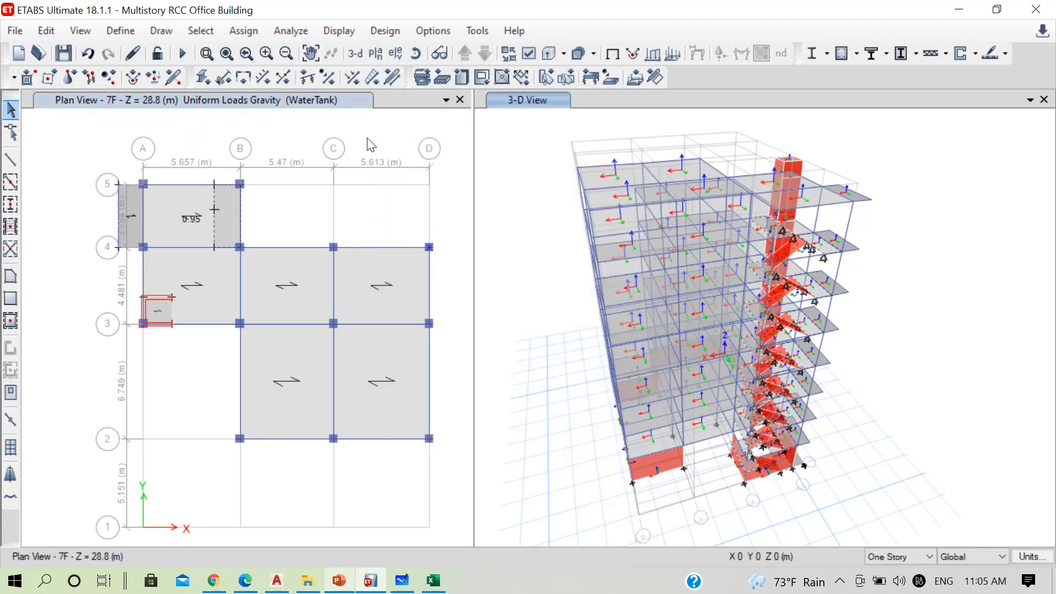
{"action": "left_click", "coordinate": [467, 54]}
{"action": "left_click", "coordinate": [466, 54]}
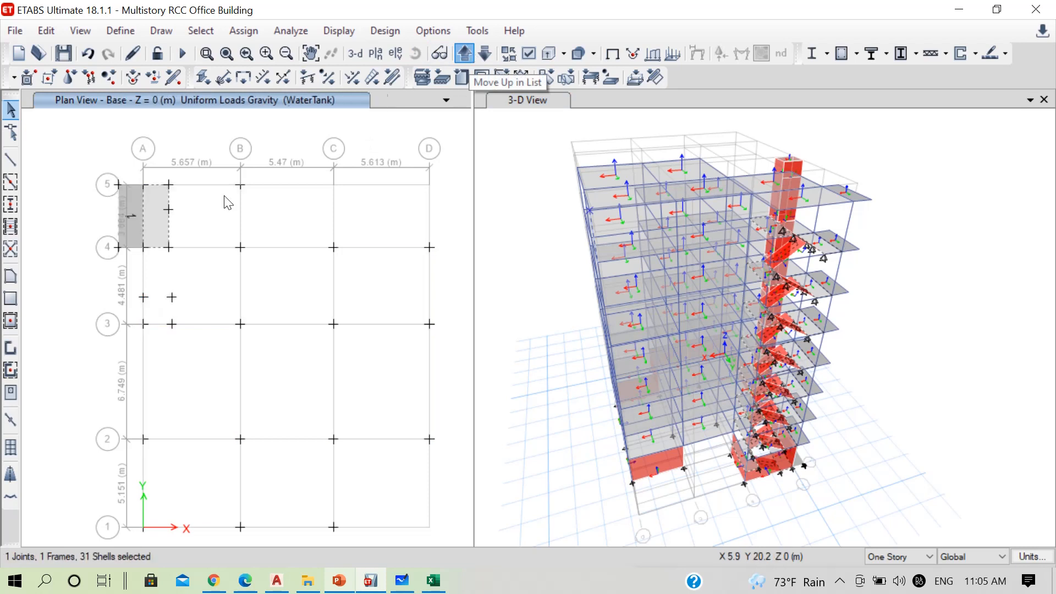
{"action": "left_click", "coordinate": [458, 55]}
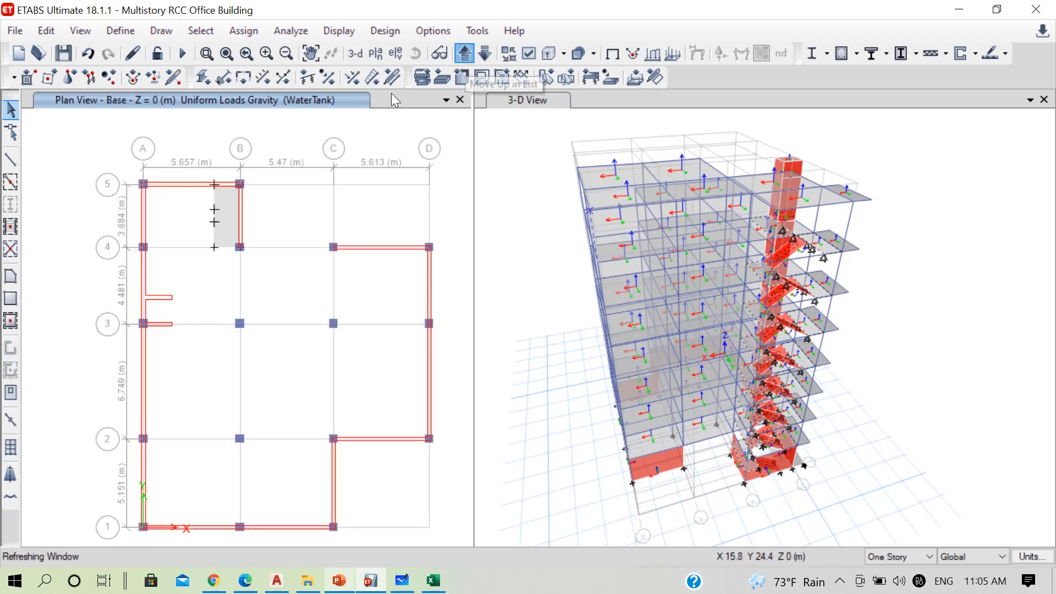
{"action": "left_click", "coordinate": [465, 54]}
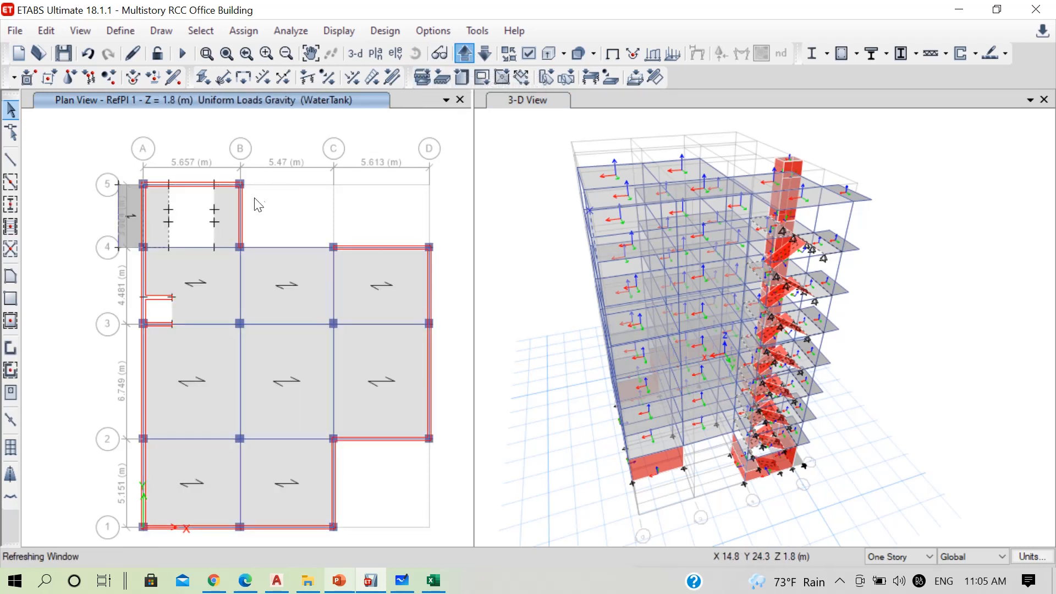
{"action": "left_click", "coordinate": [216, 229]}
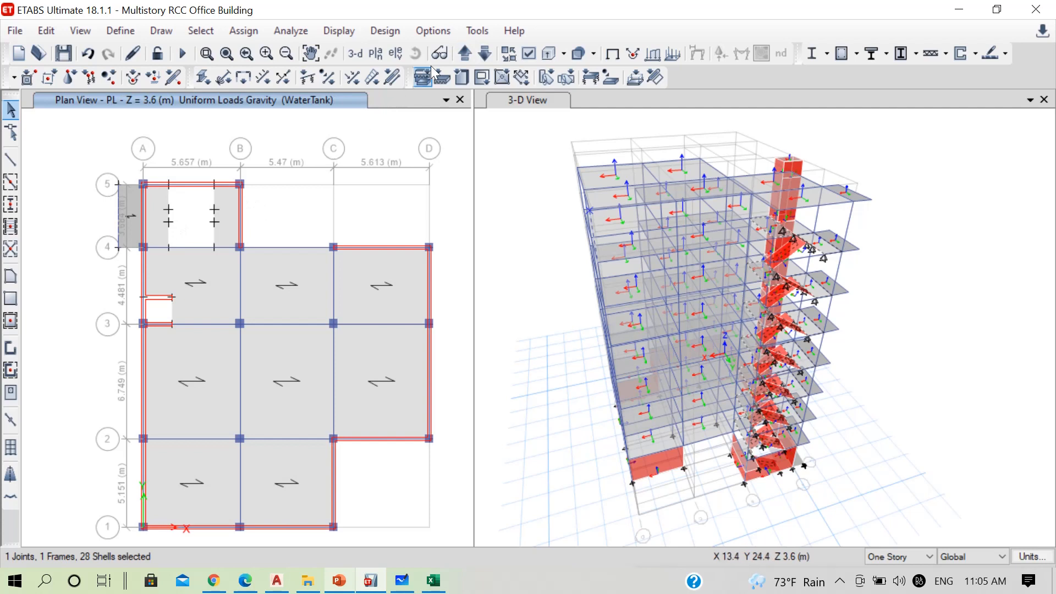
Deselect the flat stair landing slabs between grids A–B and 4–5 on each remaining story up to 7F
{"action": "left_click", "coordinate": [474, 53]}
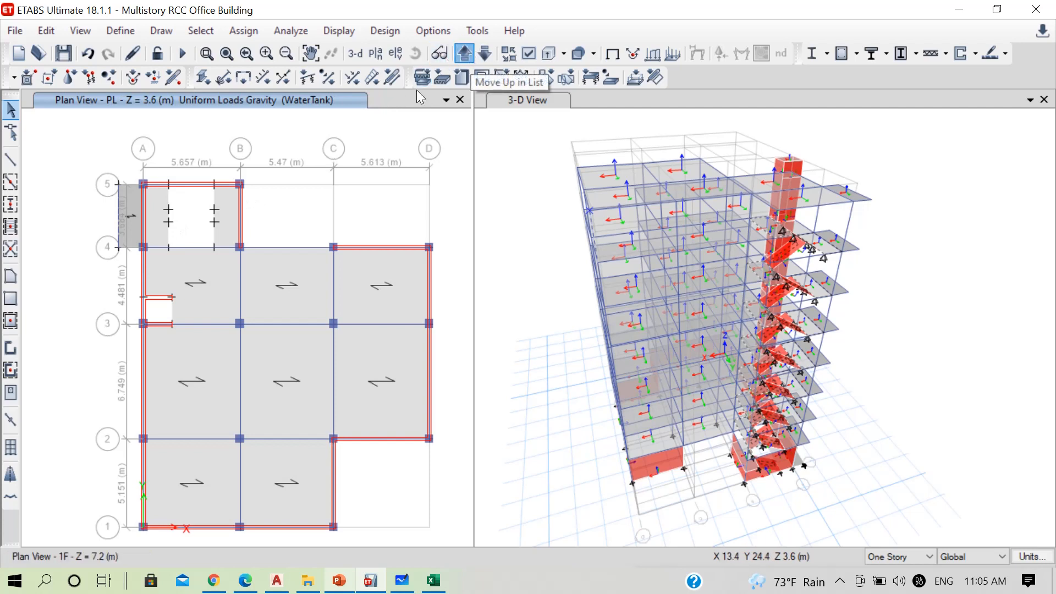
{"action": "left_click", "coordinate": [160, 228]}
{"action": "left_click", "coordinate": [468, 56]}
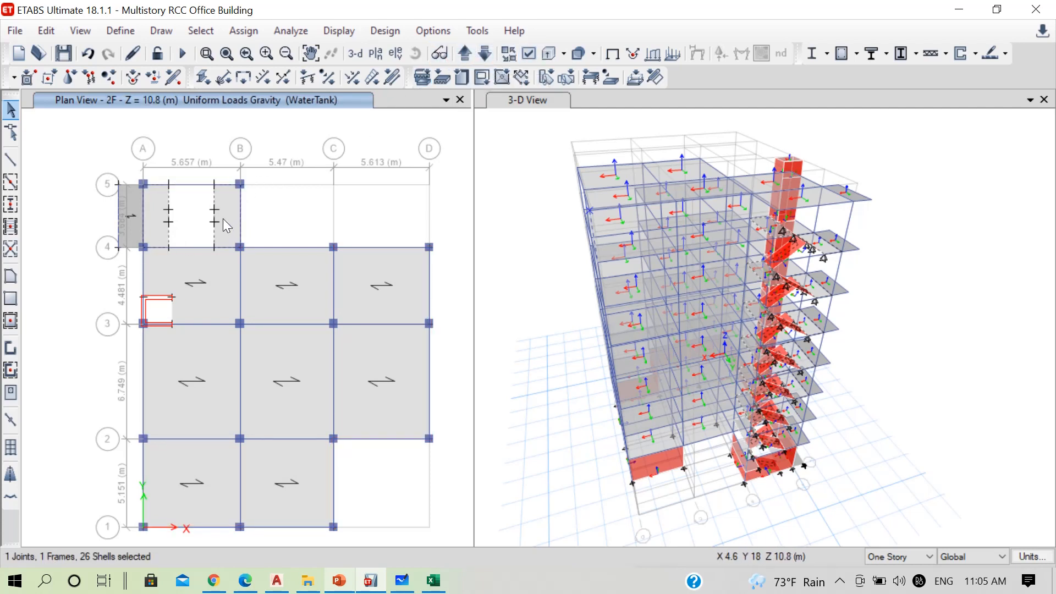
{"action": "left_click", "coordinate": [465, 53]}
{"action": "left_click", "coordinate": [149, 235]}
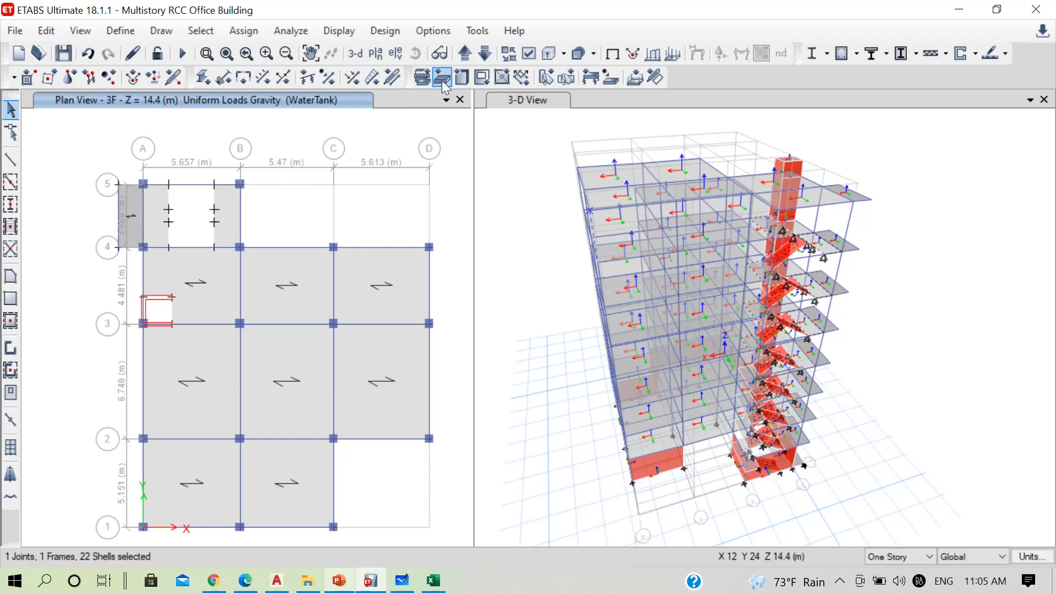
{"action": "left_click", "coordinate": [464, 54]}
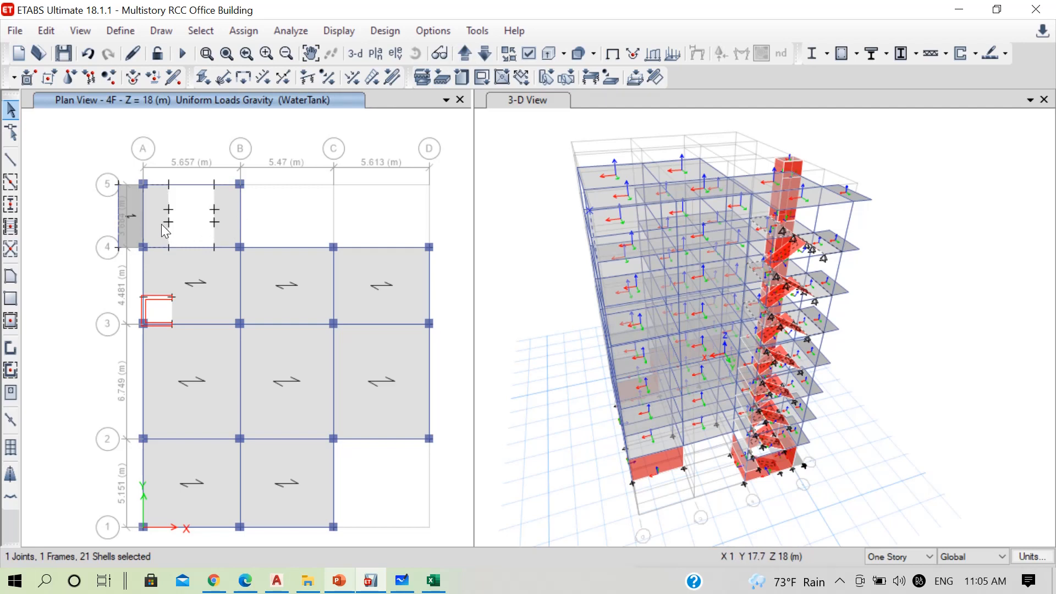
{"action": "left_click", "coordinate": [464, 53]}
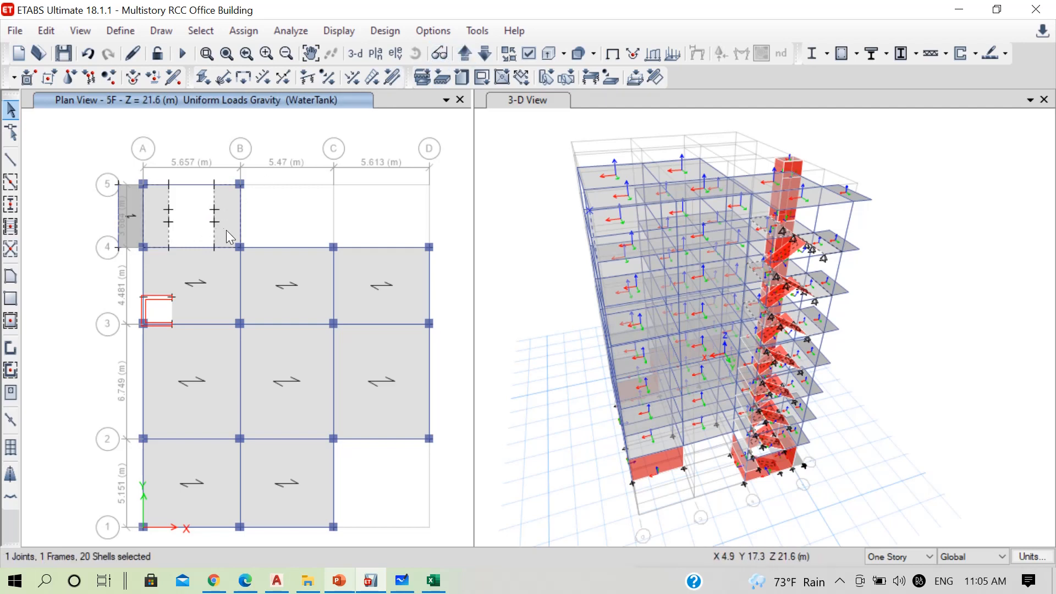
{"action": "left_click", "coordinate": [463, 54]}
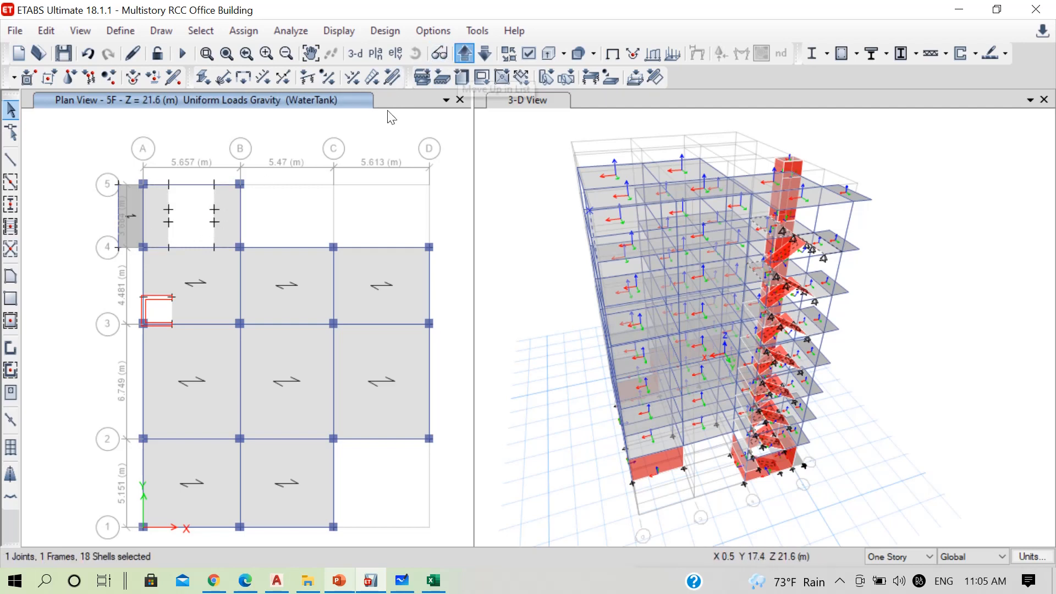
{"action": "left_click", "coordinate": [464, 53]}
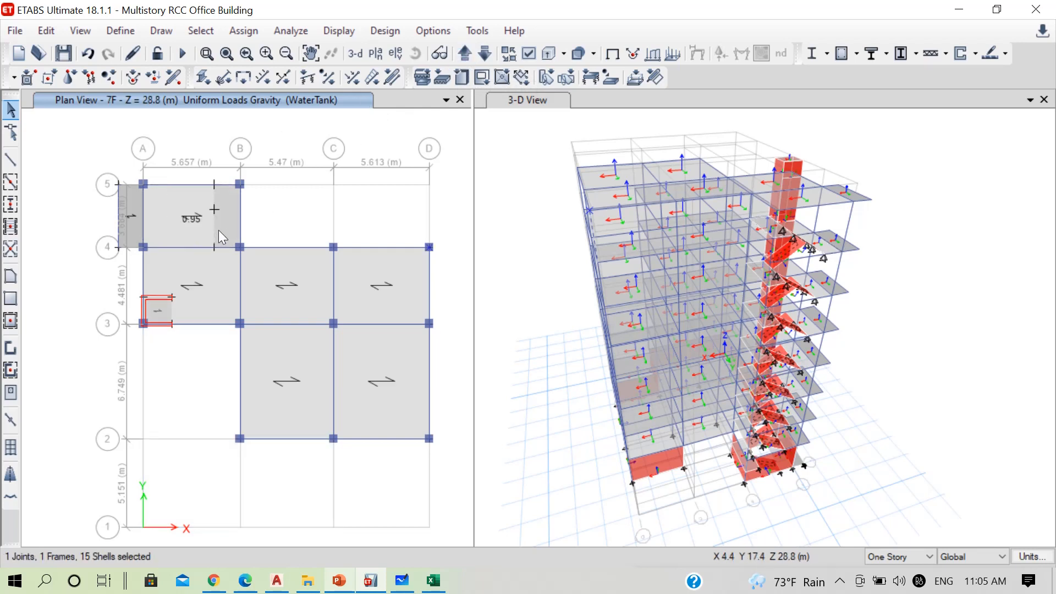
Start a uniform shell load assignment for the selected inclined stair slabs with the Dead load pattern
{"action": "left_click", "coordinate": [243, 31]}
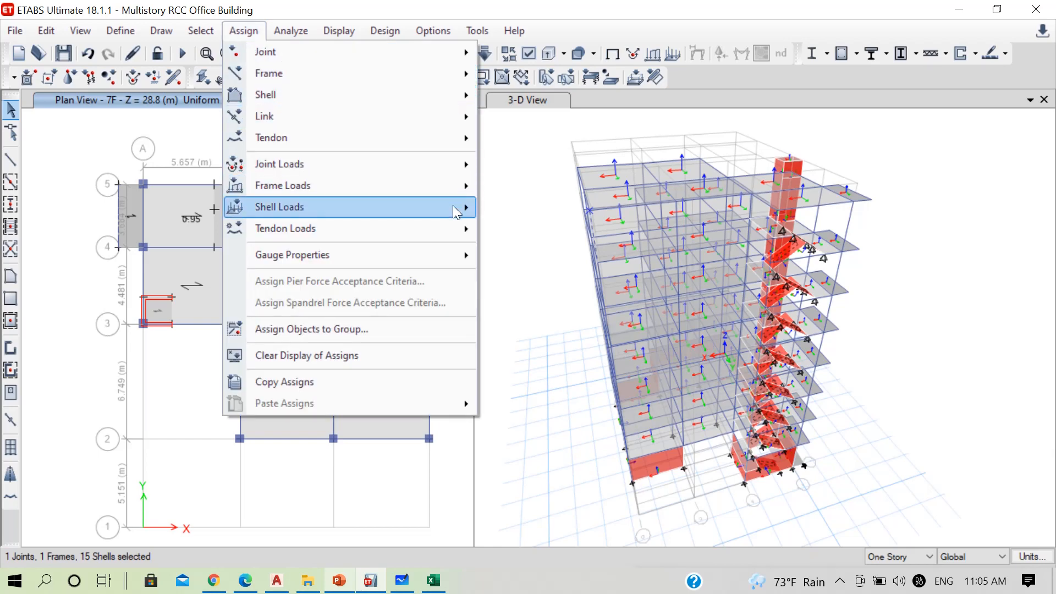
{"action": "mouse_move", "coordinate": [434, 207]}
{"action": "left_click", "coordinate": [533, 230]}
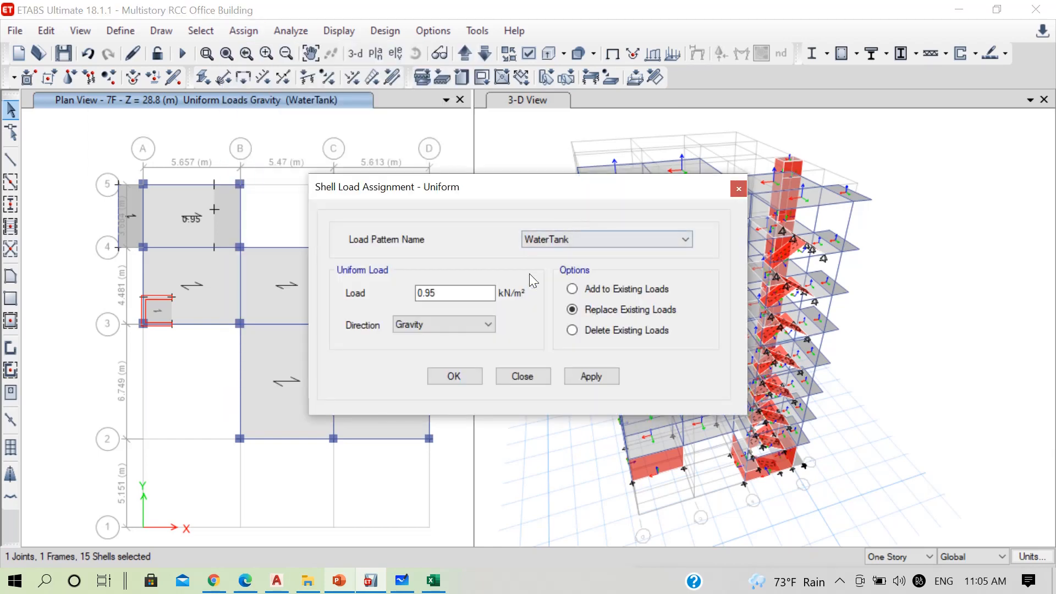
{"action": "left_click", "coordinate": [560, 240]}
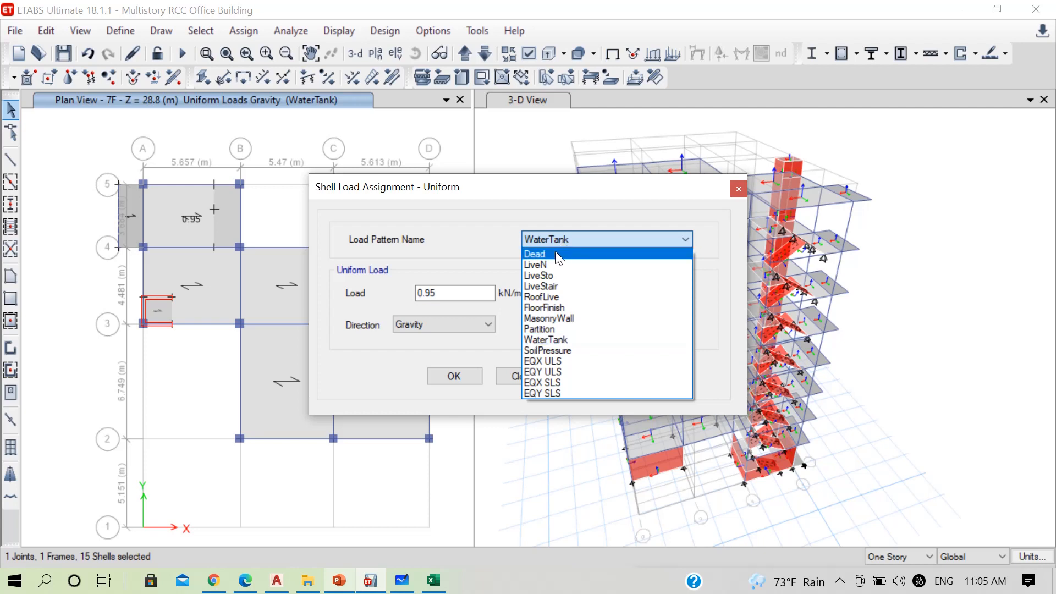
{"action": "left_click", "coordinate": [556, 254]}
{"action": "left_click_drag", "start_coordinate": [451, 293], "coordinate": [387, 289]}
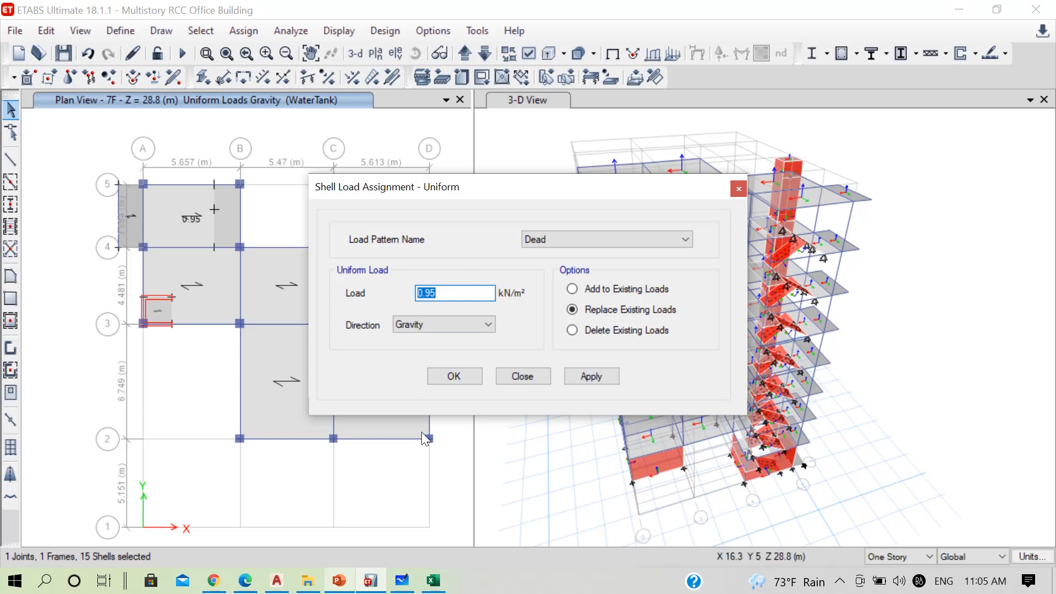
Switch to the PowerPoint lecture and look up the inclined slab load on the Load Calculation for Staircase Steps slide
{"action": "left_click", "coordinate": [338, 581]}
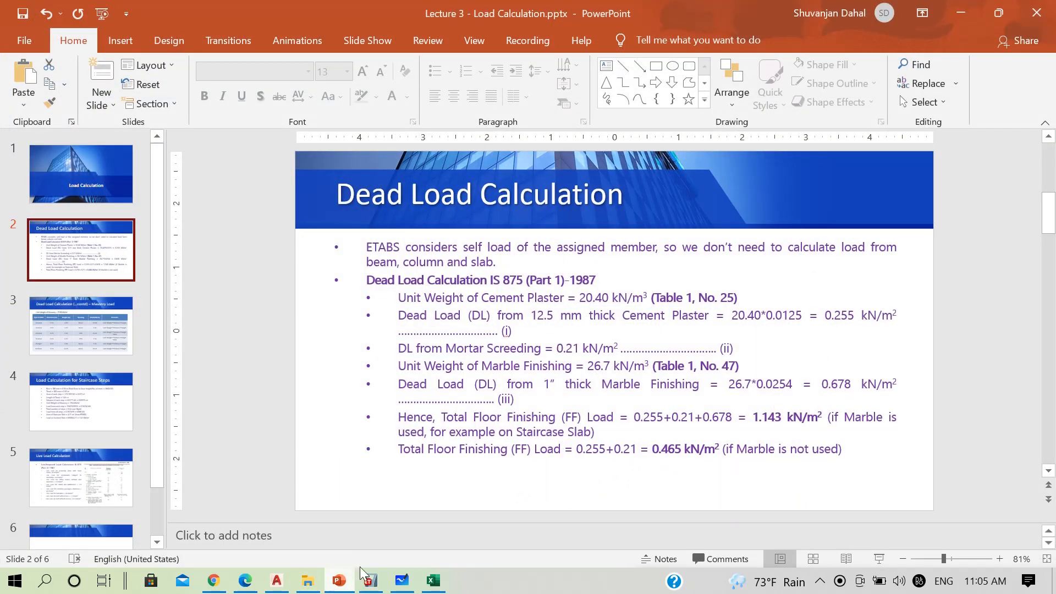
{"action": "scroll", "coordinate": [88, 478], "scroll_direction": "down", "scroll_amount": 3}
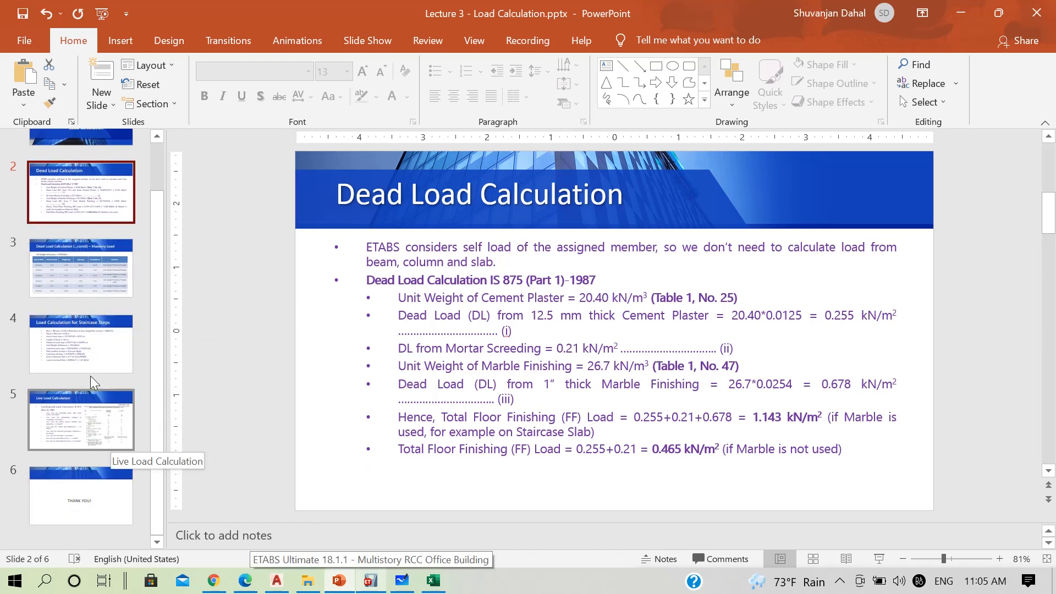
{"action": "scroll", "coordinate": [94, 366], "scroll_direction": "up", "scroll_amount": 3}
{"action": "scroll", "coordinate": [98, 341], "scroll_direction": "down", "scroll_amount": 2}
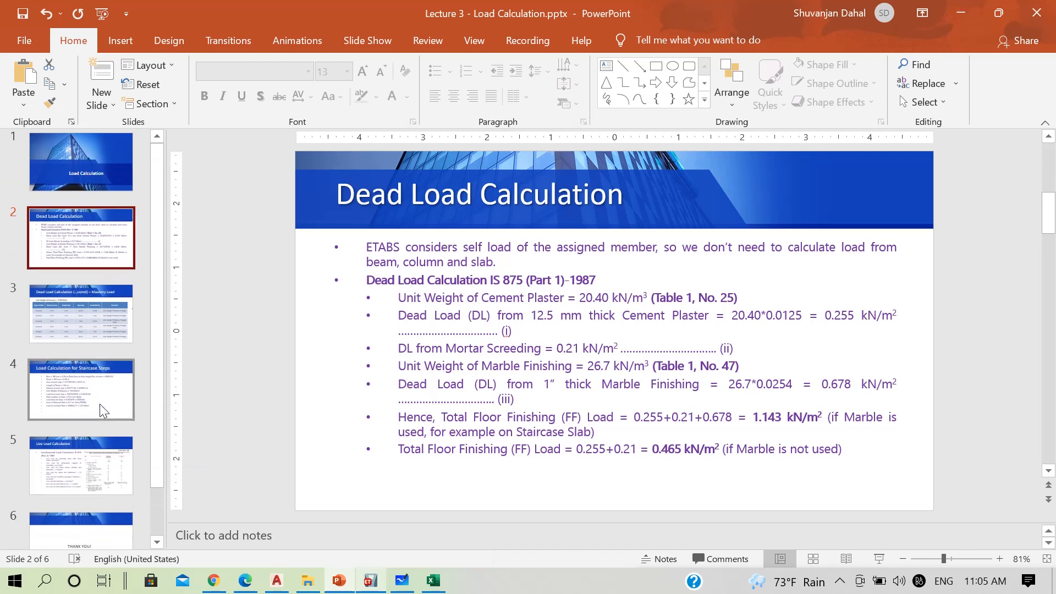
{"action": "left_click", "coordinate": [99, 385]}
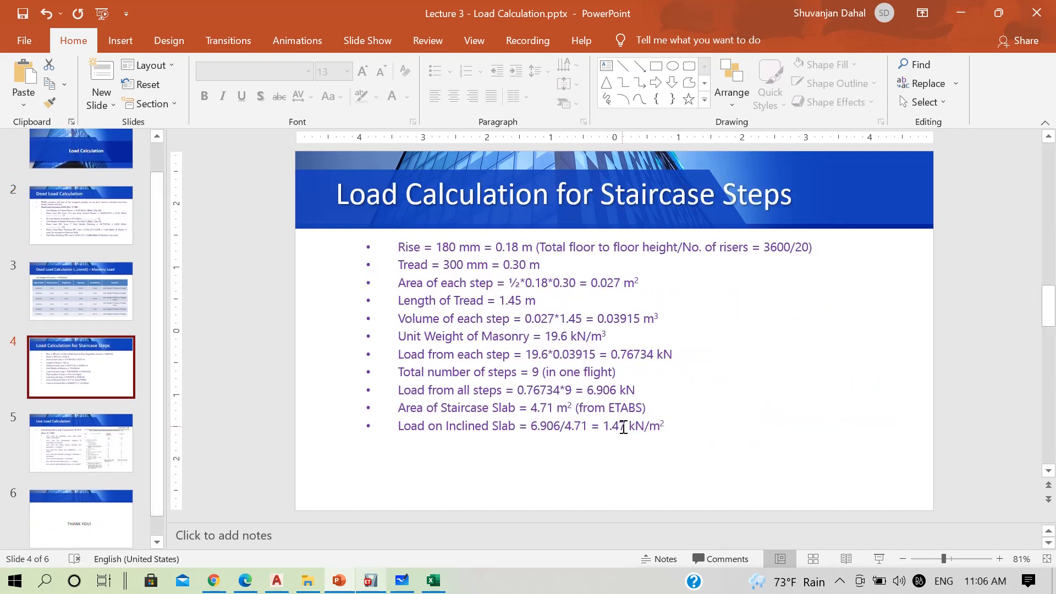
{"action": "left_click", "coordinate": [962, 8]}
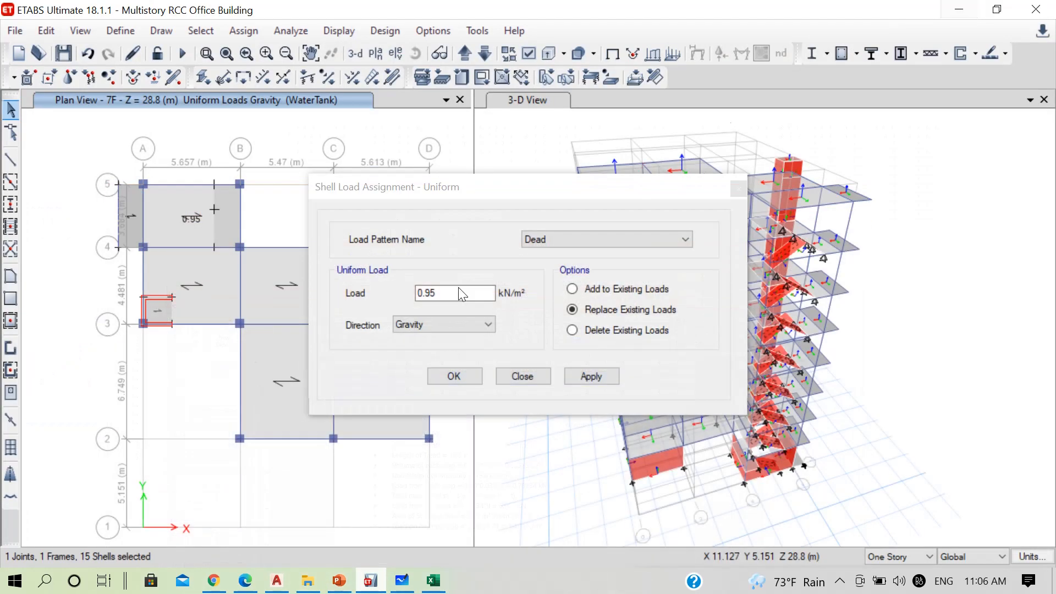
Assign a uniform Dead load of 1.47 kN/m² in the Gravity direction to the selected stair slabs, replacing existing loads
{"action": "left_click", "coordinate": [381, 290]}
{"action": "type", "text": "1.47"}
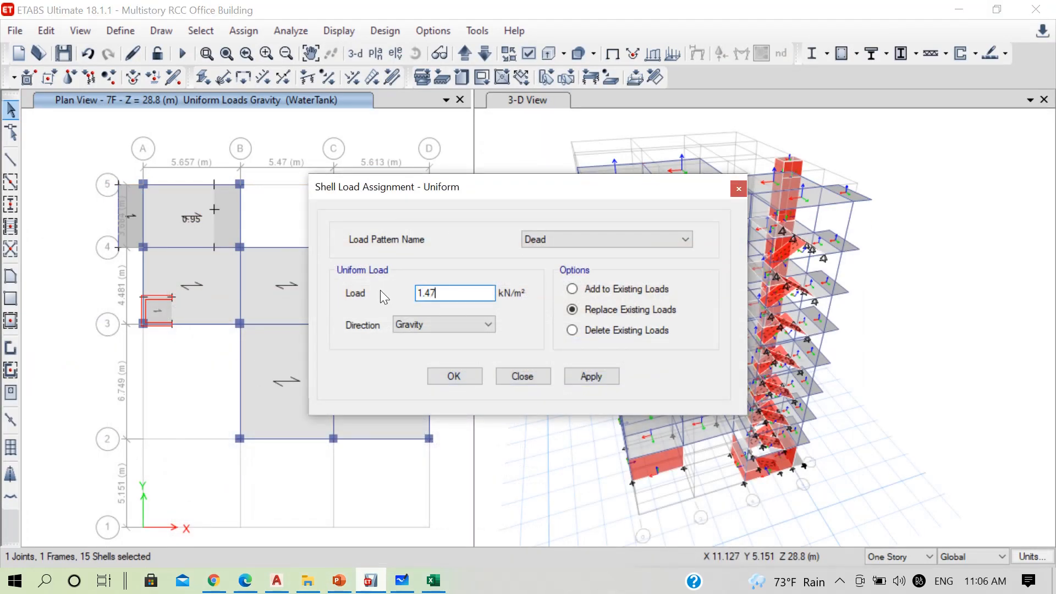
{"action": "left_click", "coordinate": [589, 376]}
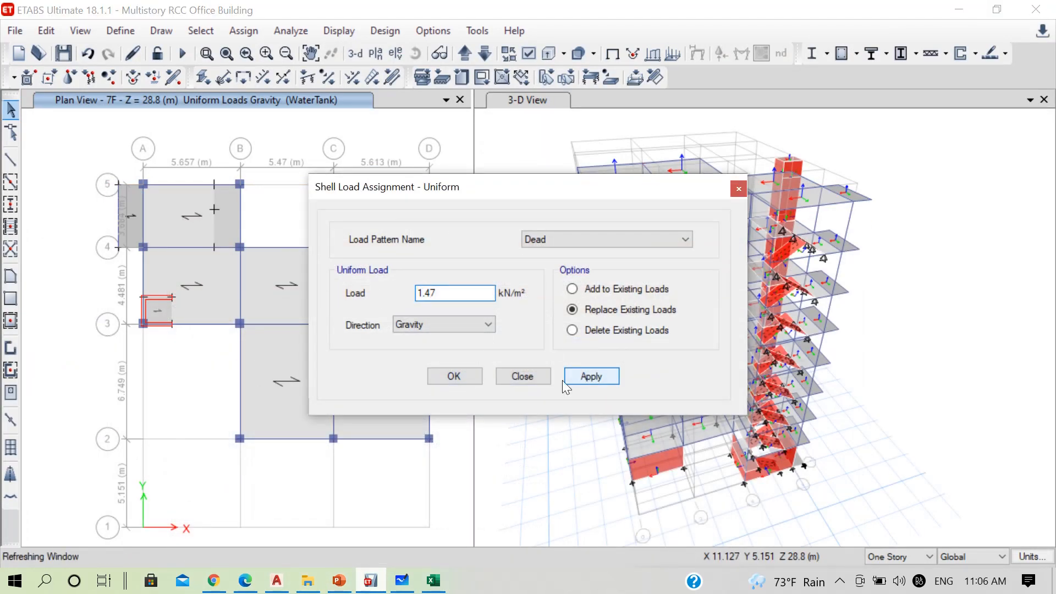
{"action": "left_click", "coordinate": [454, 376]}
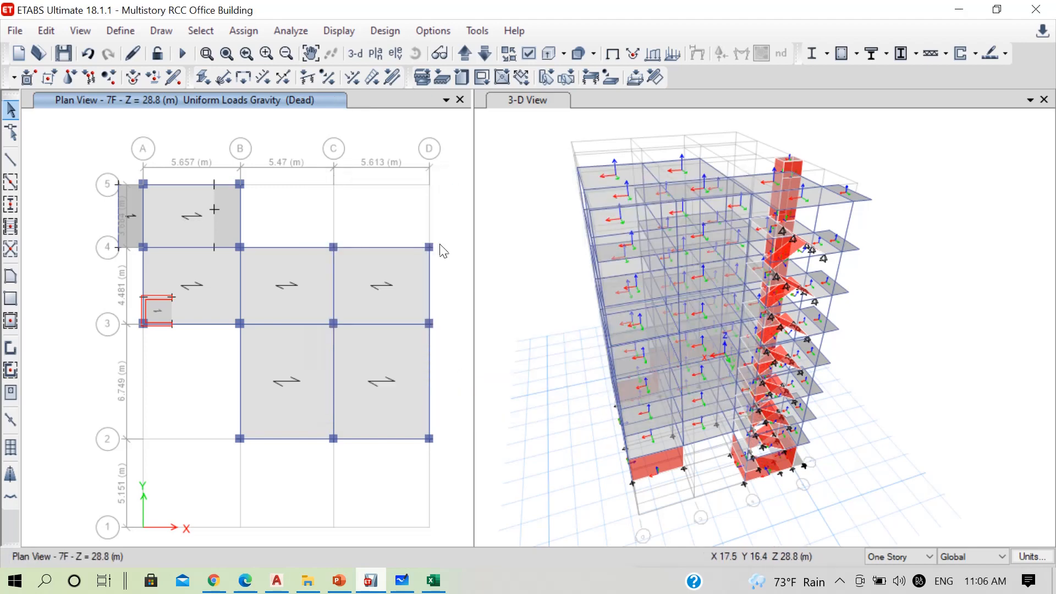
Close the 7F plan view and rotate the 3-D view to face the staircase flights
{"action": "left_click", "coordinate": [459, 100]}
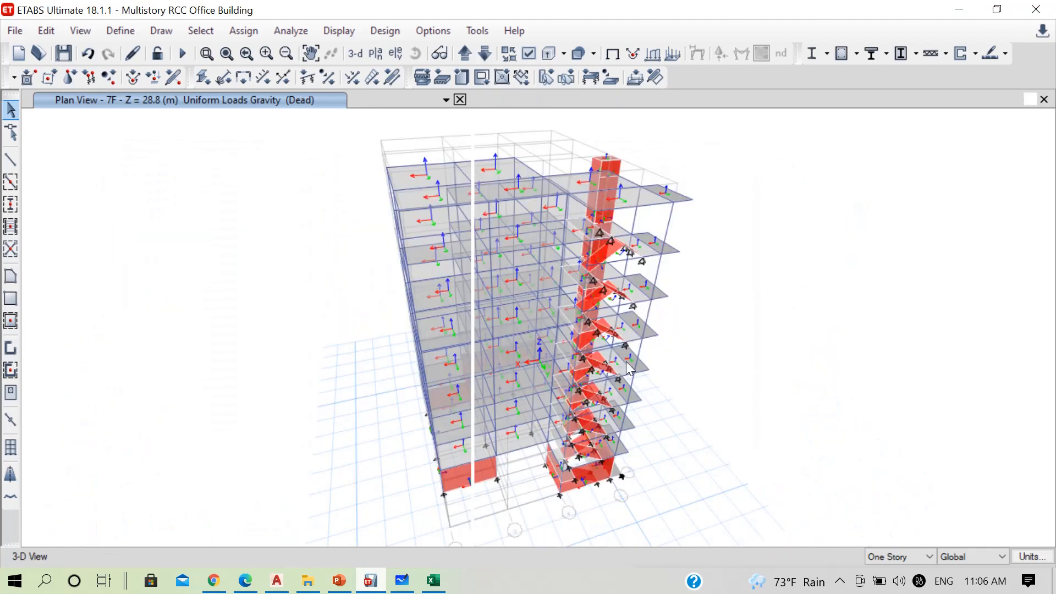
{"action": "left_click", "coordinate": [439, 53]}
{"action": "left_click", "coordinate": [416, 53]}
{"action": "left_click_drag", "start_coordinate": [815, 448], "coordinate": [646, 437]}
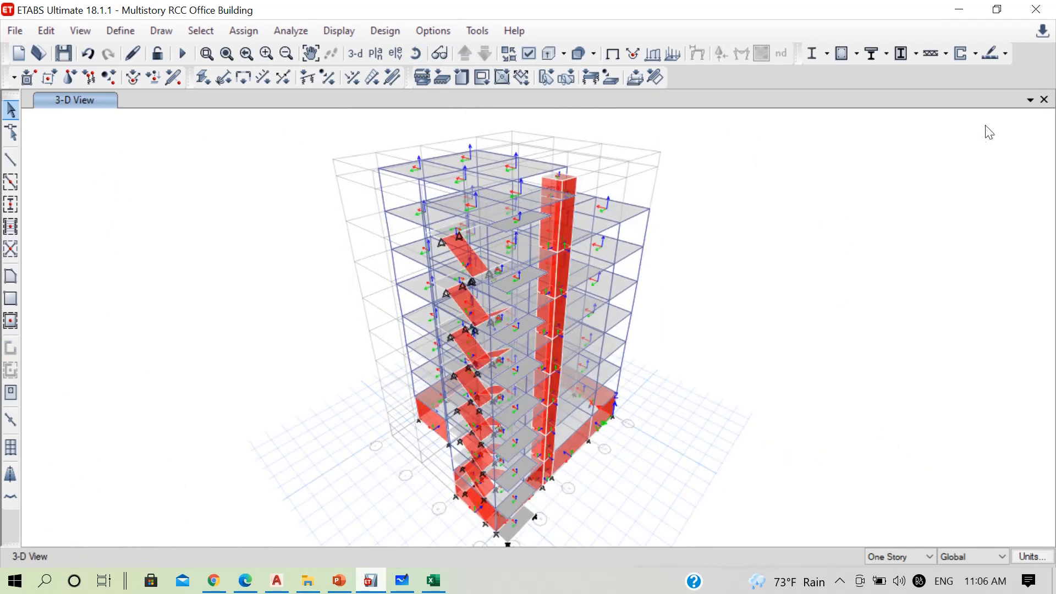
Add a second view window and set it to the plan view of story PL
{"action": "left_click", "coordinate": [1032, 96]}
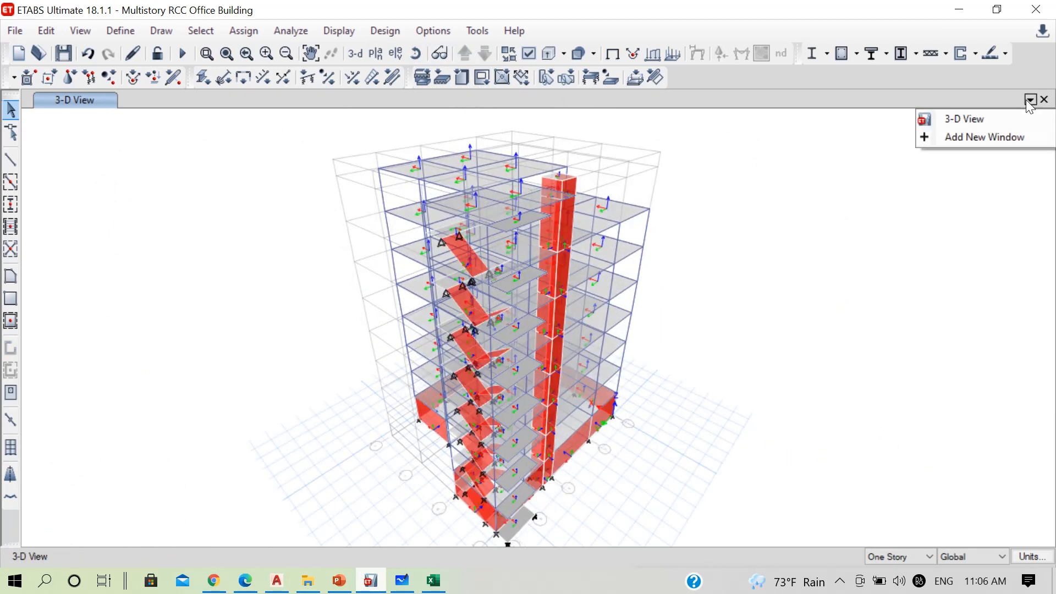
{"action": "left_click", "coordinate": [968, 133]}
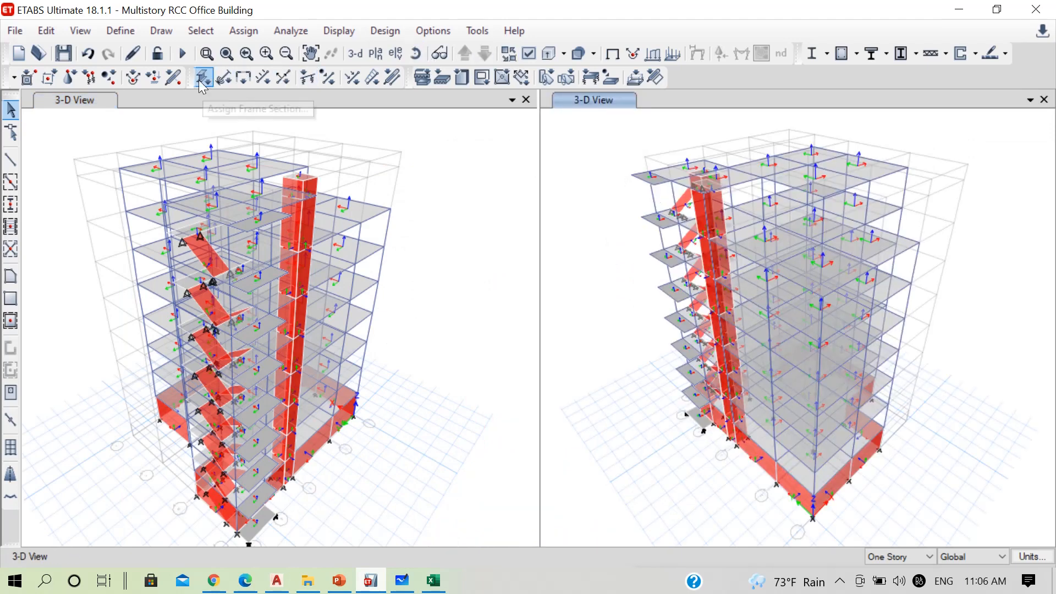
{"action": "left_click", "coordinate": [376, 53]}
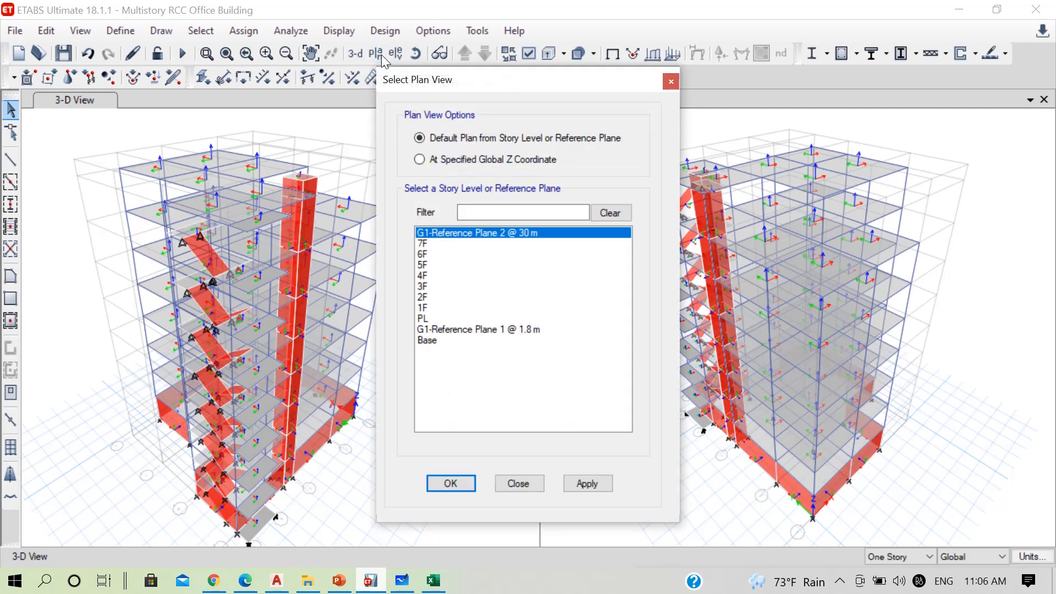
{"action": "left_click", "coordinate": [426, 318]}
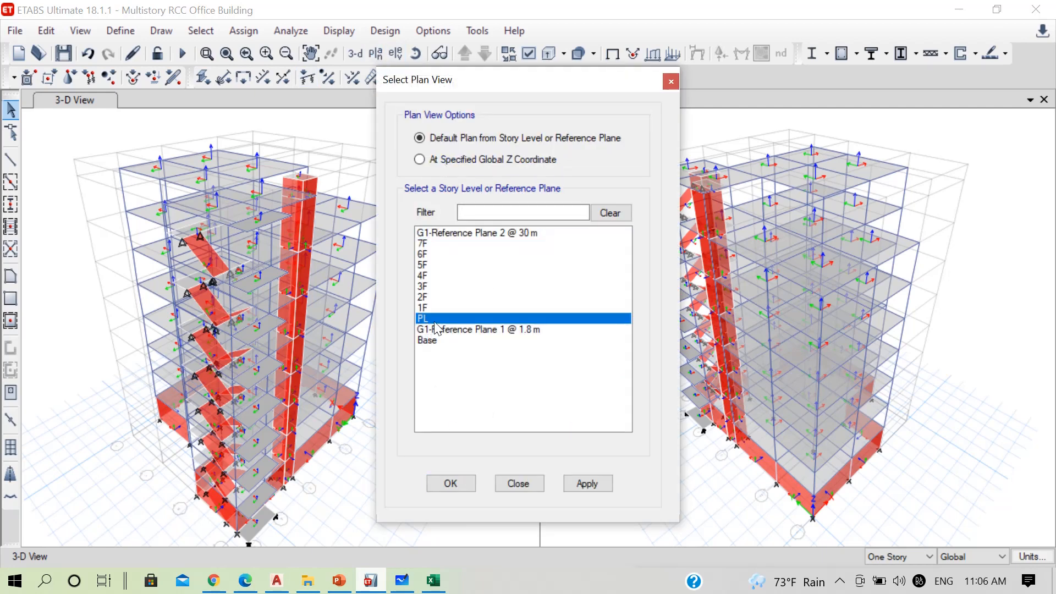
{"action": "left_click", "coordinate": [465, 483]}
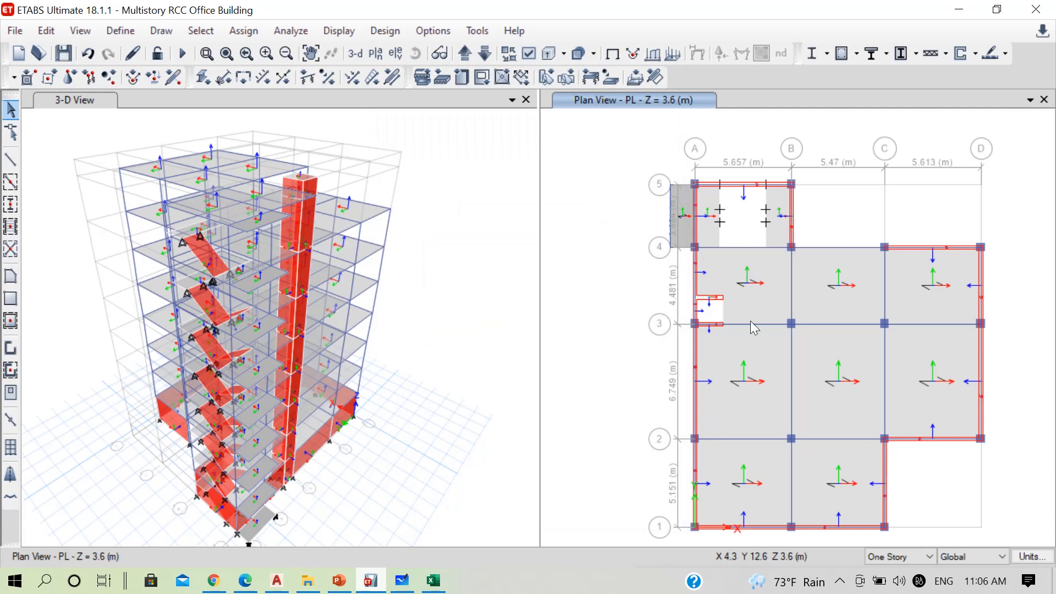